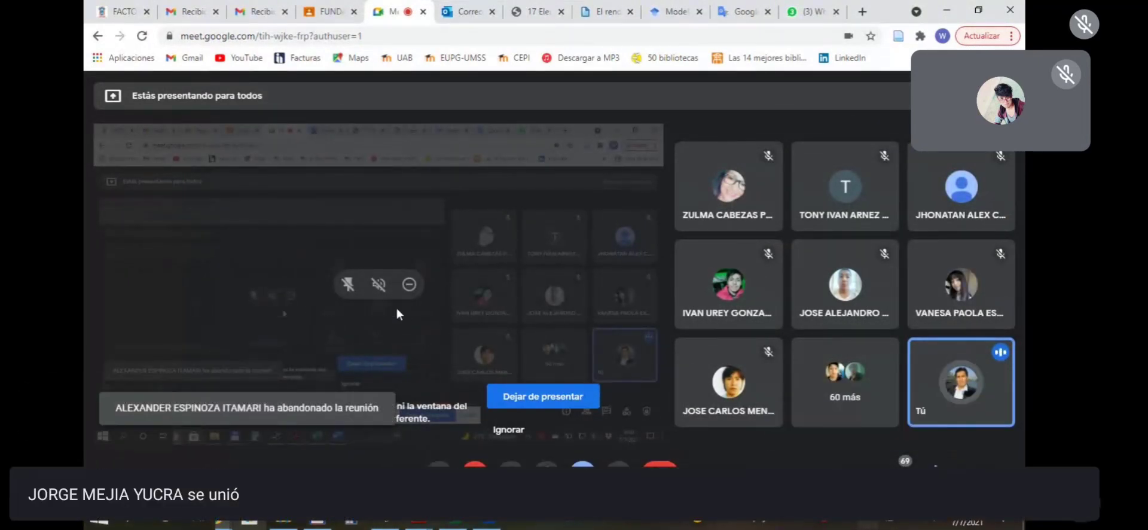
Switch to the Excel foundation slab workbook and examine the soil capacity, concrete strength and steel yield cells in the general data.
{"action": "key", "text": "alt+Tab"}
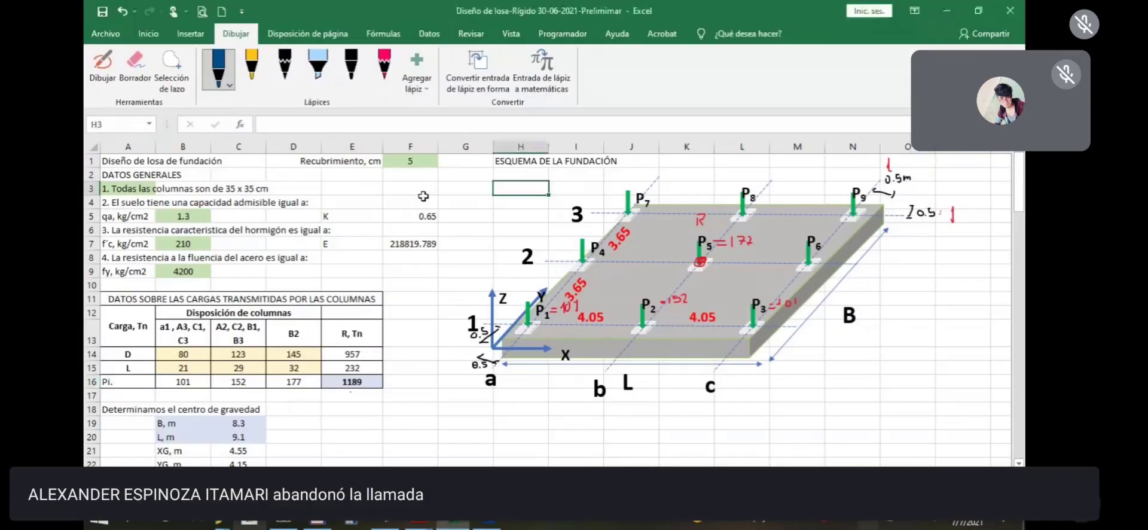
{"action": "left_click", "coordinate": [411, 189]}
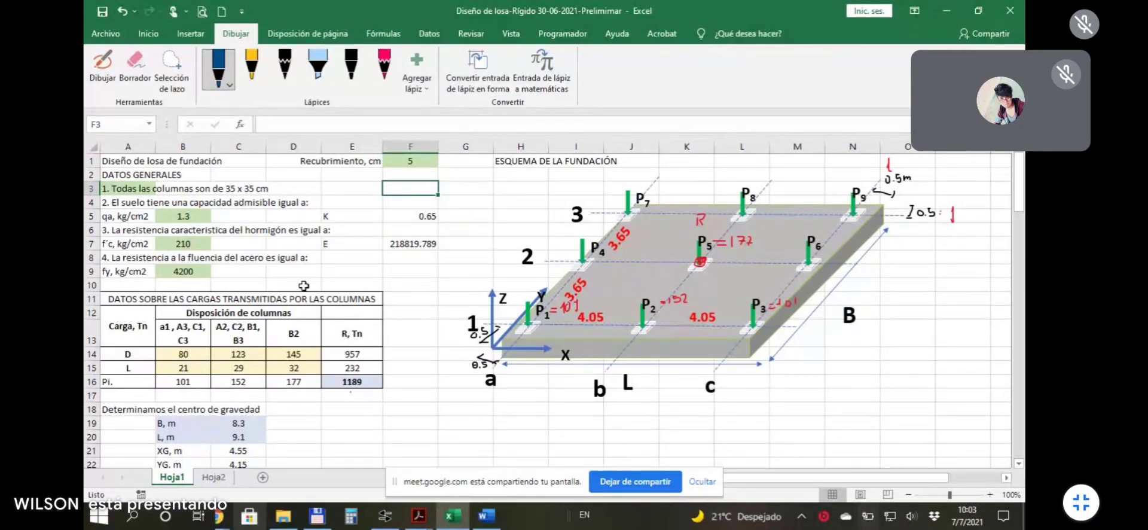
{"action": "left_click", "coordinate": [181, 217]}
{"action": "left_click", "coordinate": [184, 240]}
{"action": "left_click", "coordinate": [188, 269]}
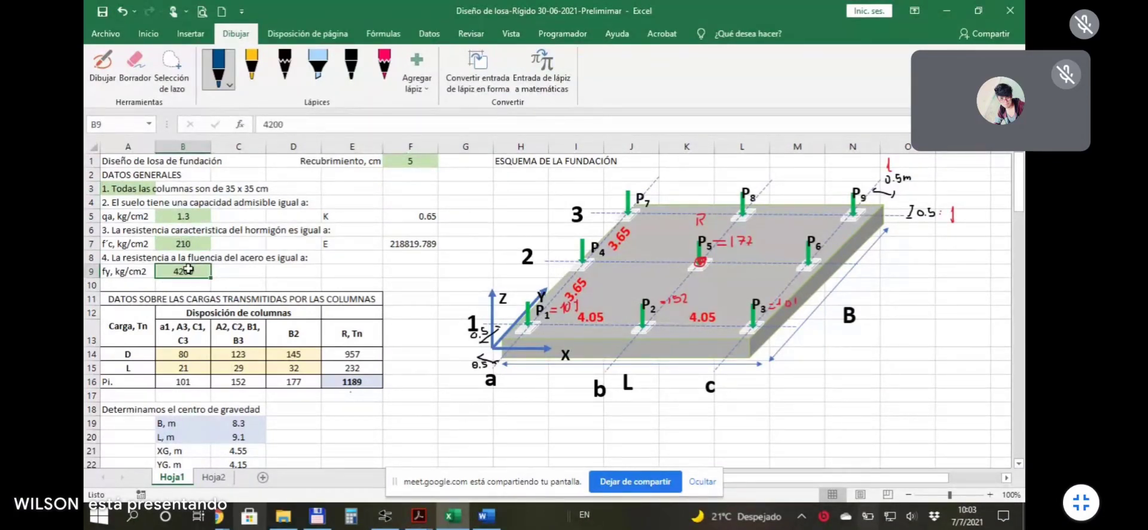
{"action": "left_click", "coordinate": [183, 243]}
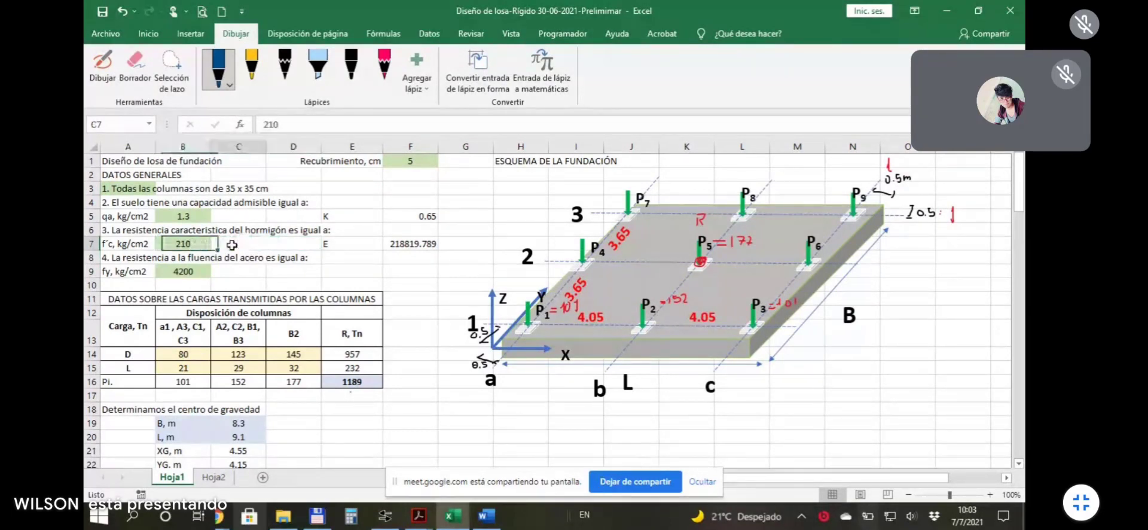
{"action": "left_click", "coordinate": [242, 242]}
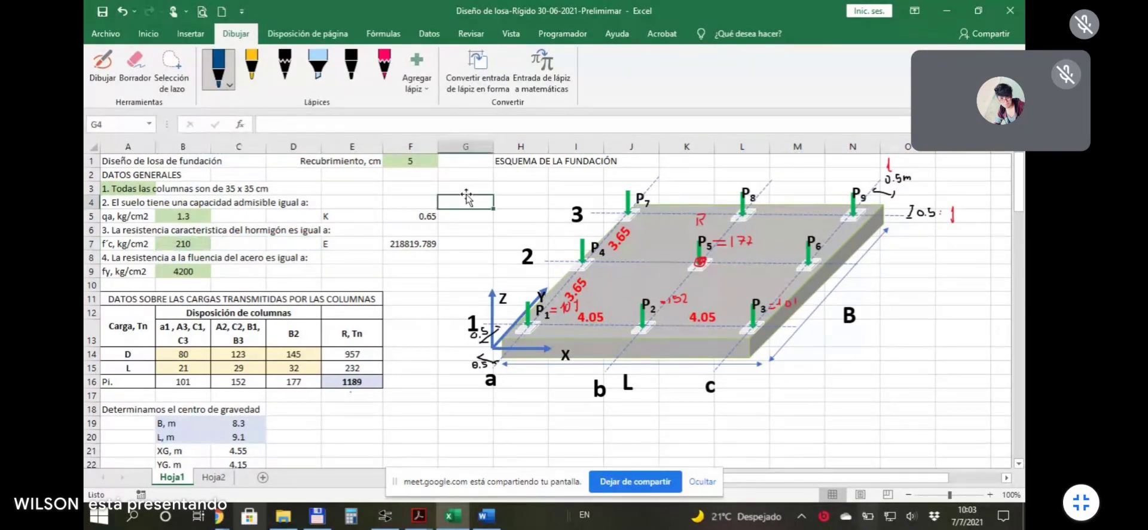
Compare the concrete strength f'c in B7 with the steel yield fy in B9, and check the soil capacity qa in B5.
{"action": "left_click", "coordinate": [400, 185]}
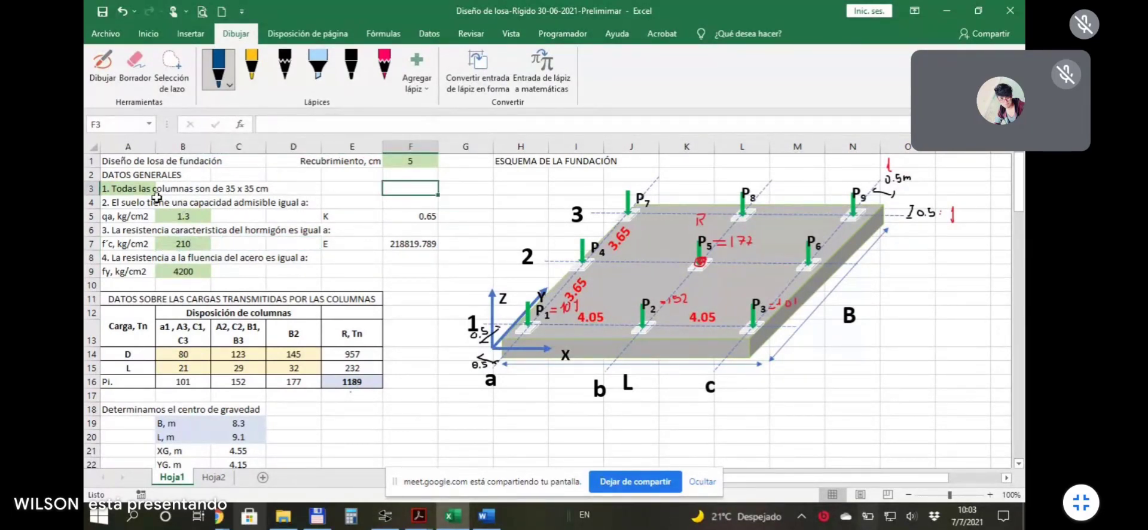
{"action": "left_click", "coordinate": [173, 216]}
{"action": "left_click", "coordinate": [183, 244]}
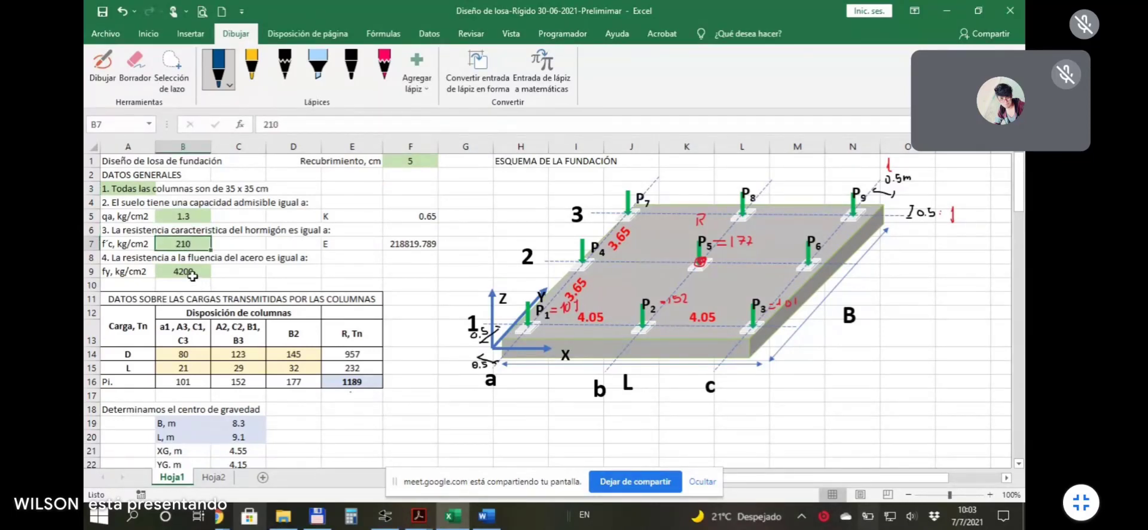
{"action": "left_click", "coordinate": [191, 272]}
{"action": "left_click", "coordinate": [191, 246]}
{"action": "left_click", "coordinate": [189, 272]}
{"action": "left_click", "coordinate": [192, 246]}
{"action": "left_click", "coordinate": [239, 244]}
{"action": "left_click", "coordinate": [293, 243]}
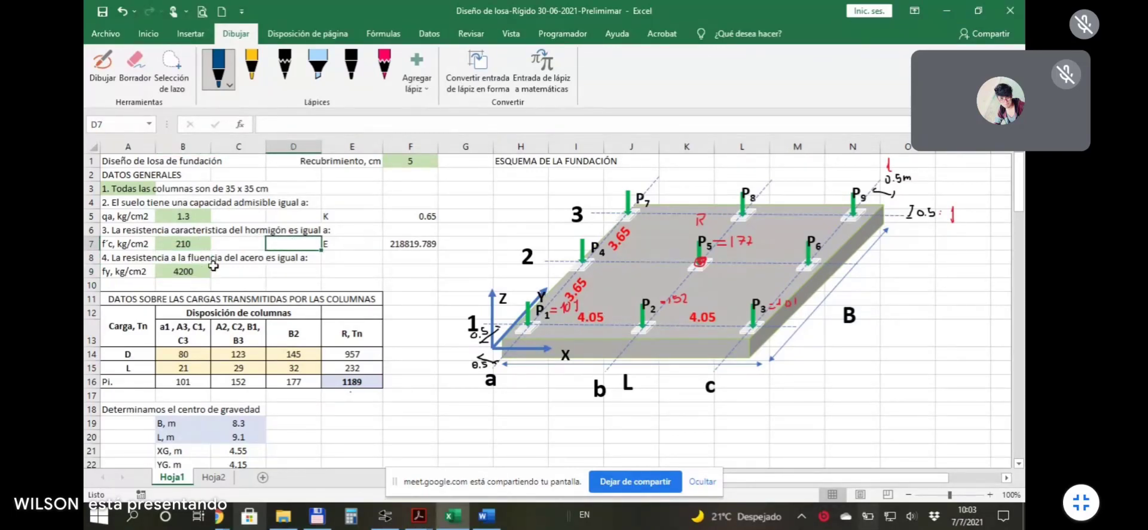
{"action": "left_click", "coordinate": [194, 272]}
{"action": "left_click", "coordinate": [193, 243]}
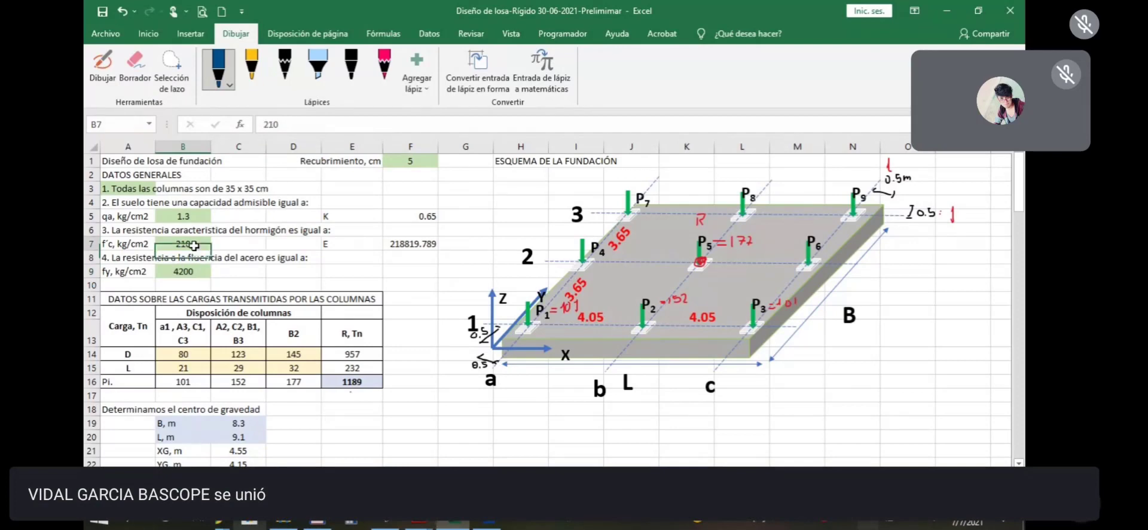
{"action": "left_click", "coordinate": [199, 216]}
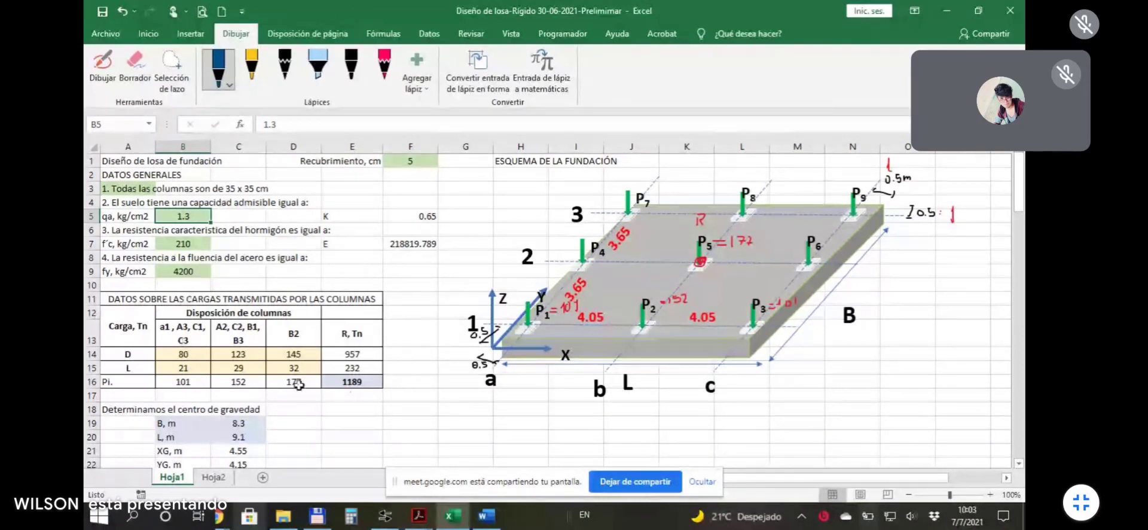
{"action": "left_click", "coordinate": [423, 299]}
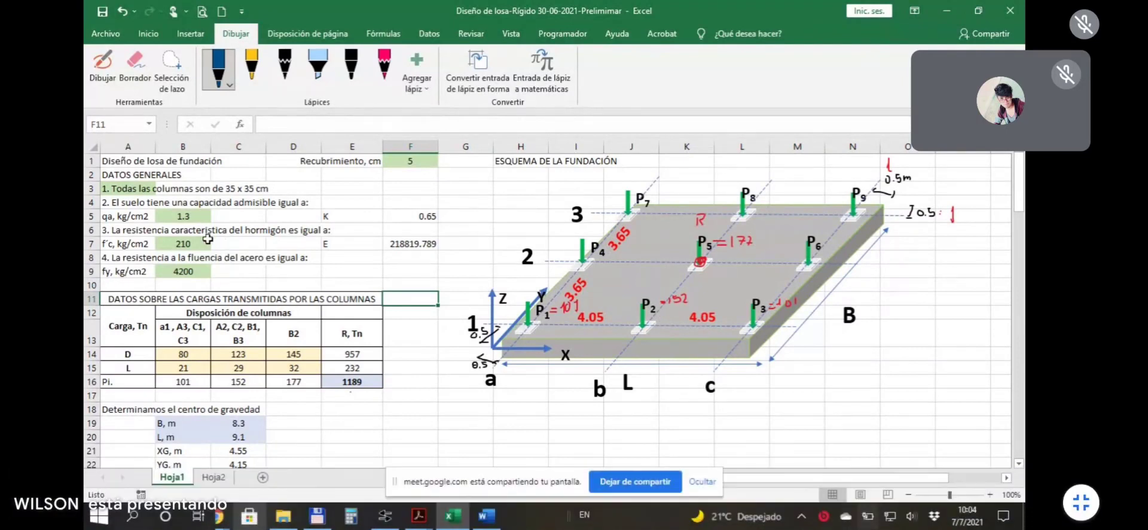
Review the general data entries for column size, soil capacity, concrete strength and steel yield in order.
{"action": "left_click", "coordinate": [187, 218]}
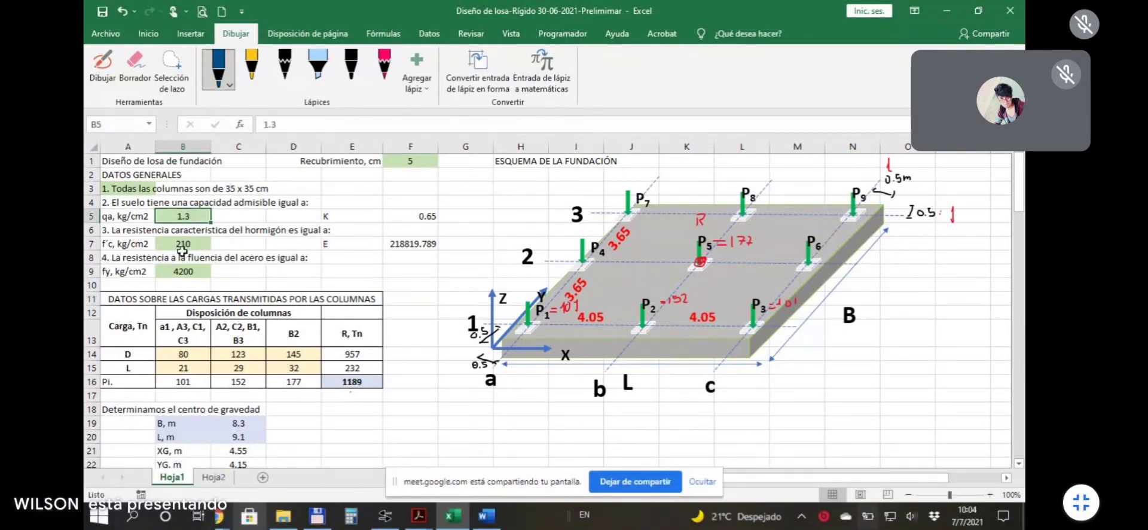
{"action": "left_click", "coordinate": [129, 190]}
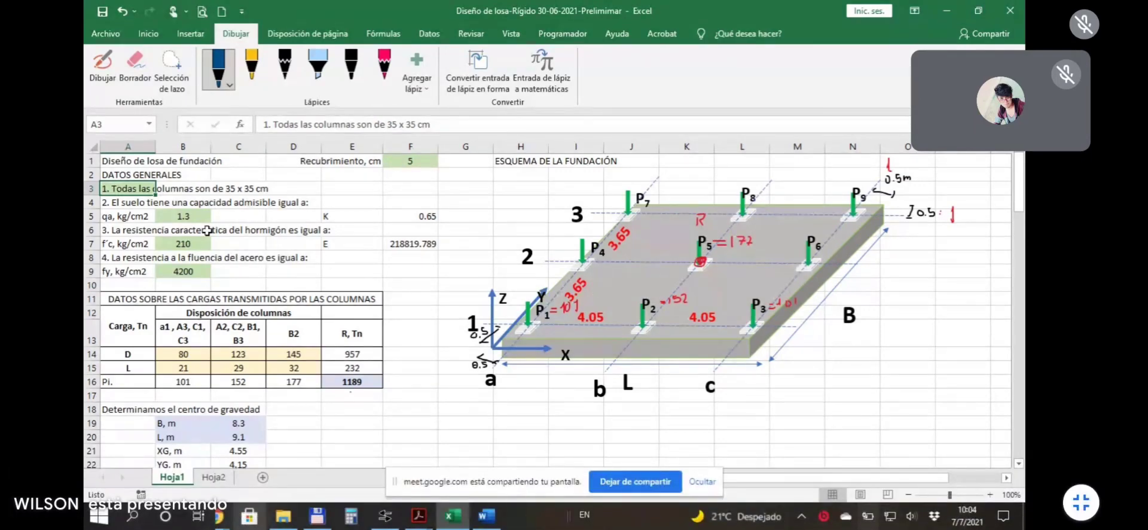
{"action": "left_click", "coordinate": [196, 217]}
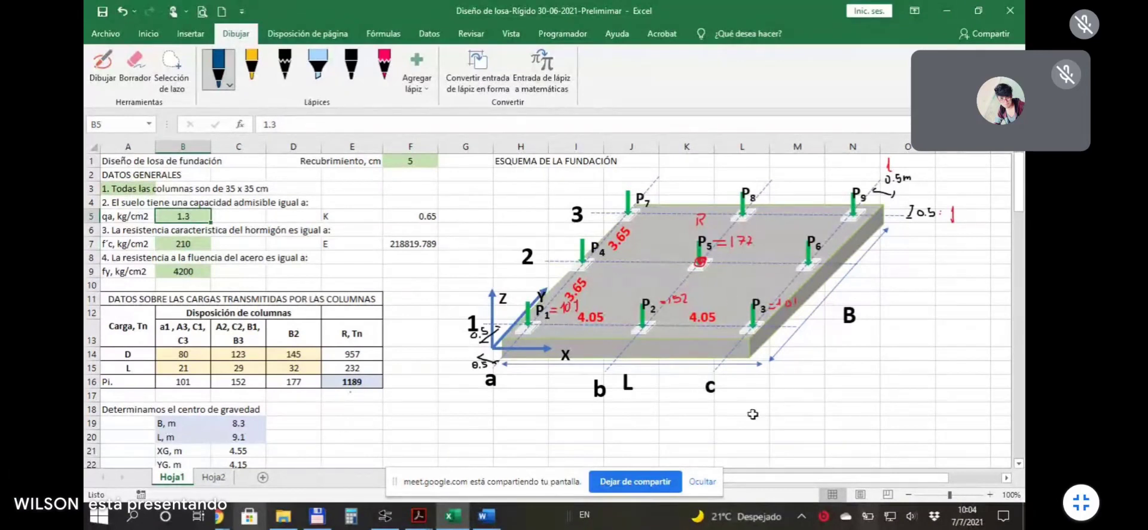
{"action": "left_click", "coordinate": [181, 243]}
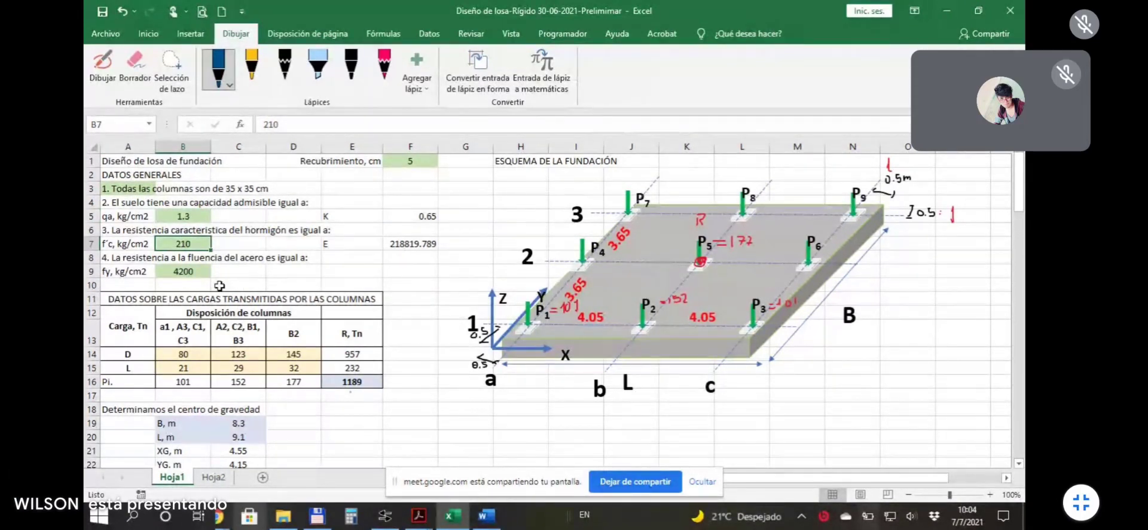
{"action": "left_click", "coordinate": [194, 272]}
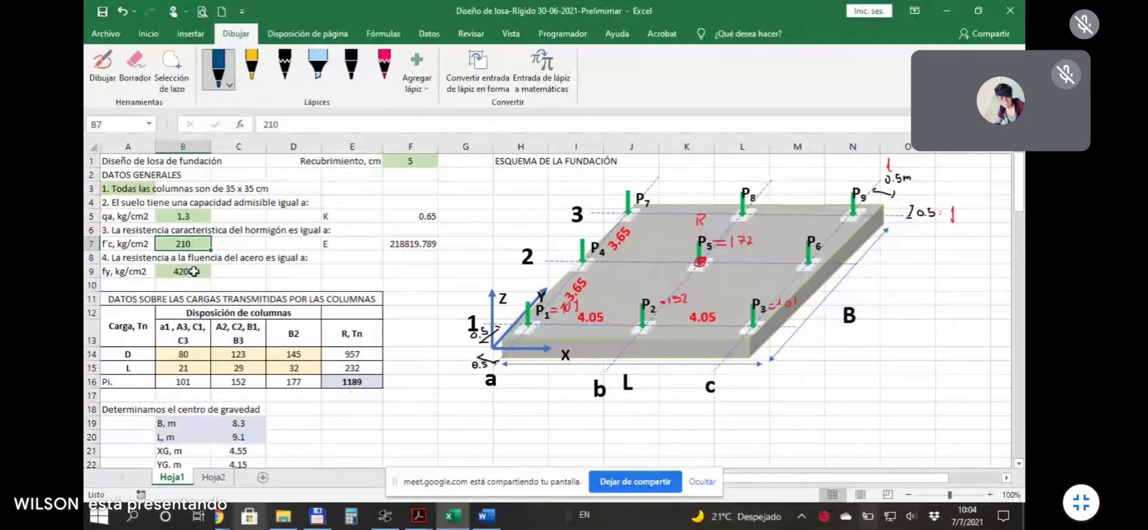
{"action": "left_click", "coordinate": [278, 273]}
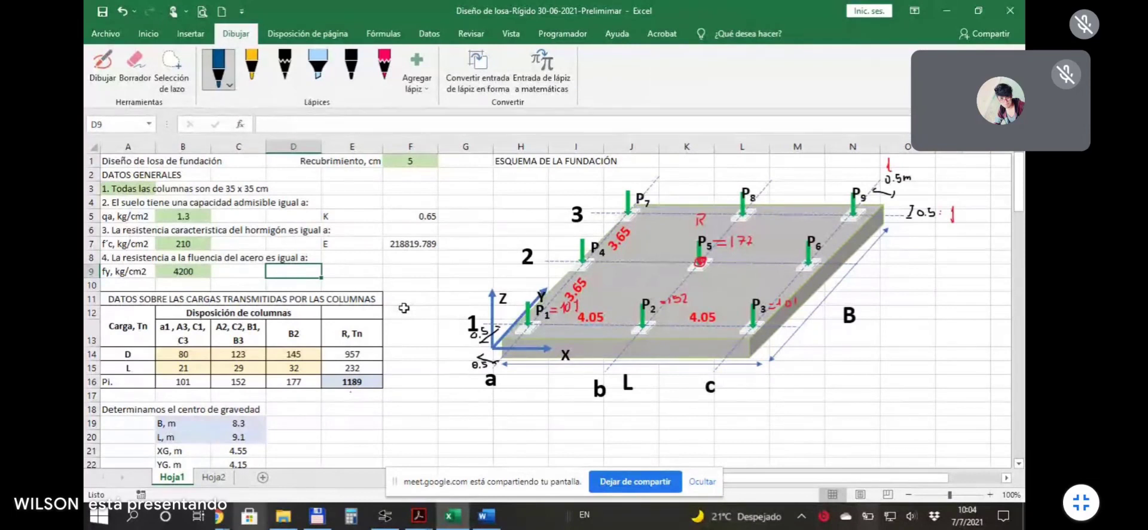
{"action": "left_click", "coordinate": [194, 244]}
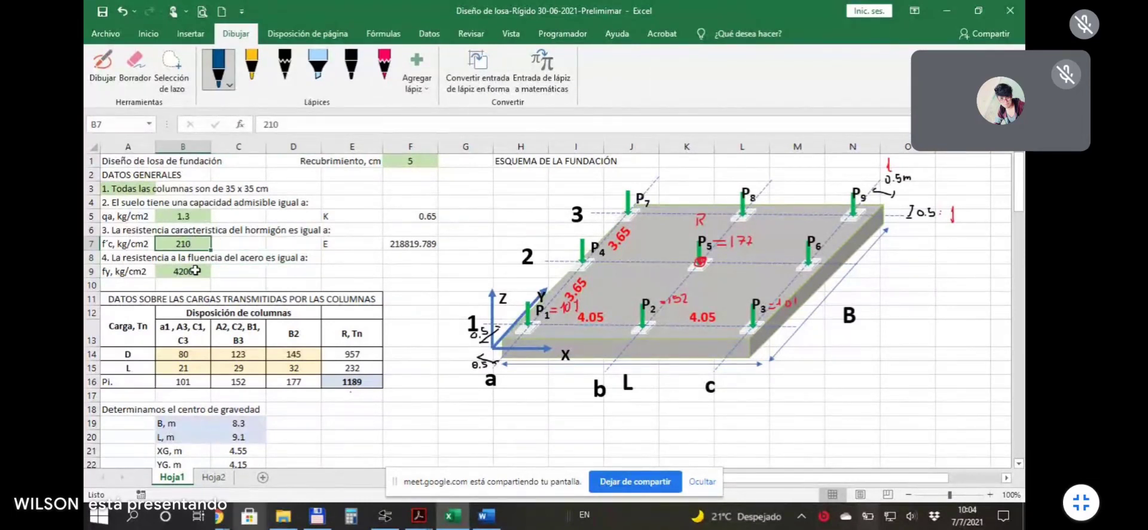
Examine the elastic modulus E entry in row 7 and trace its formula in F7 back to the concrete strength cell.
{"action": "left_click", "coordinate": [353, 244]}
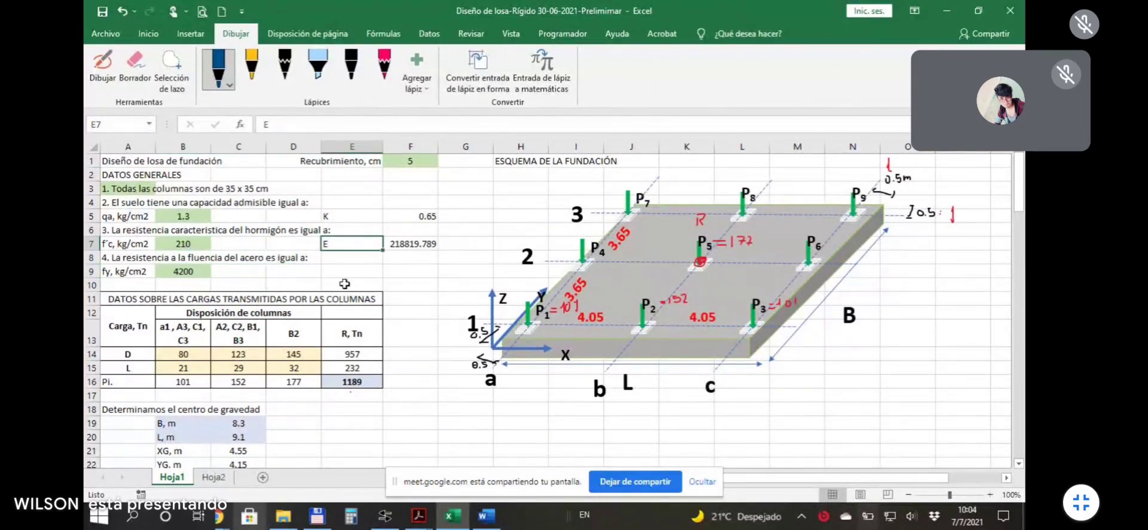
{"action": "left_click", "coordinate": [390, 245]}
{"action": "left_click", "coordinate": [381, 245]}
{"action": "left_click", "coordinate": [388, 245]}
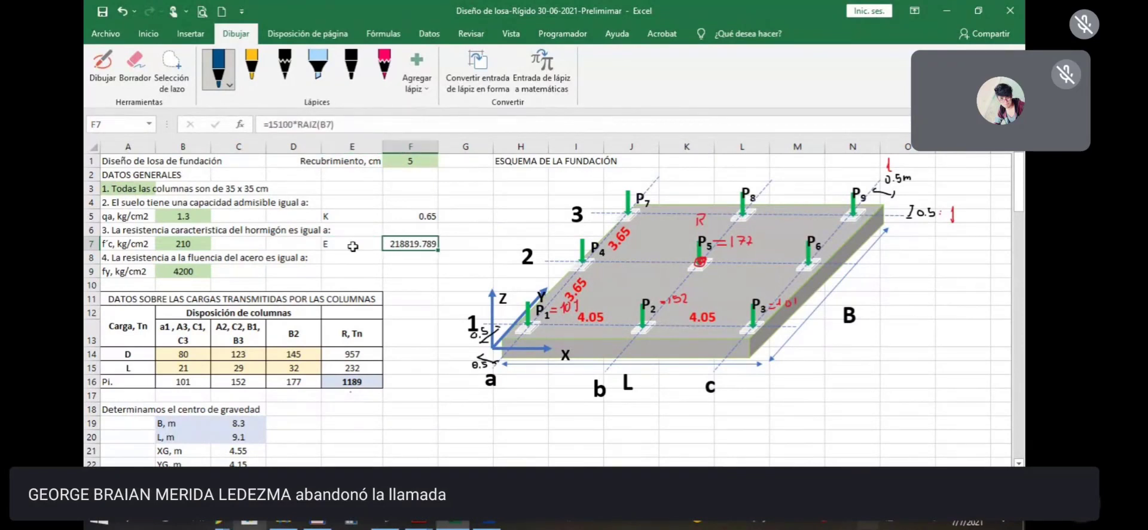
{"action": "left_click", "coordinate": [355, 245]}
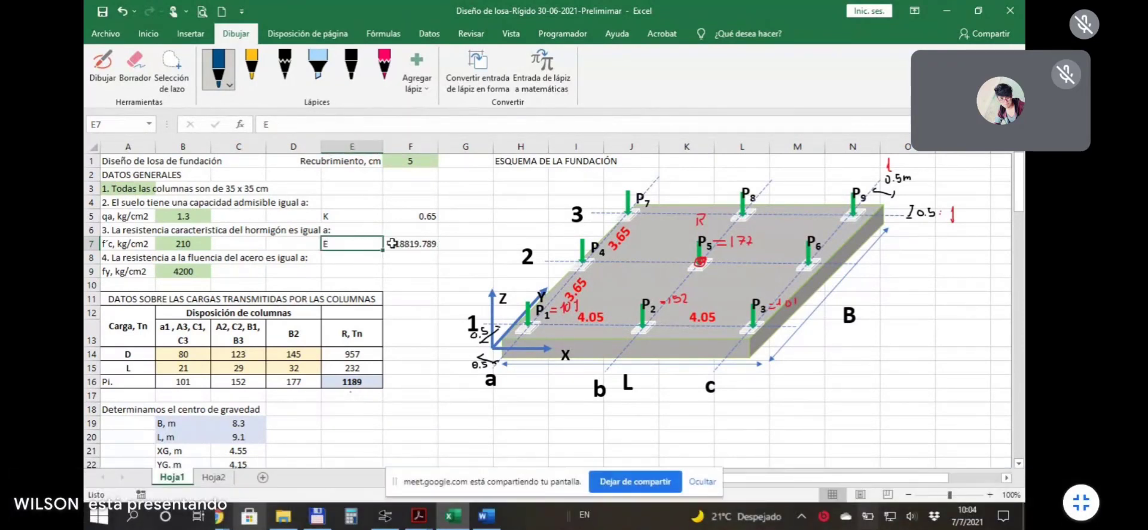
{"action": "left_click", "coordinate": [392, 244]}
{"action": "left_click", "coordinate": [399, 257]}
{"action": "left_click", "coordinate": [406, 242]}
{"action": "left_click", "coordinate": [362, 244]}
{"action": "left_click", "coordinate": [397, 243]}
{"action": "left_click", "coordinate": [366, 244]}
{"action": "left_click", "coordinate": [400, 243]}
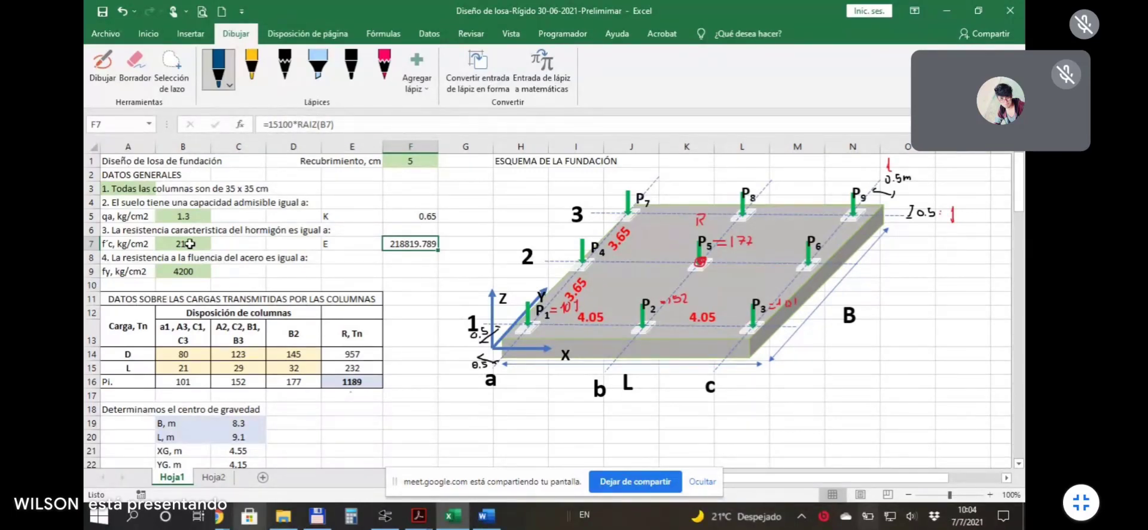
{"action": "key", "text": "F2"}
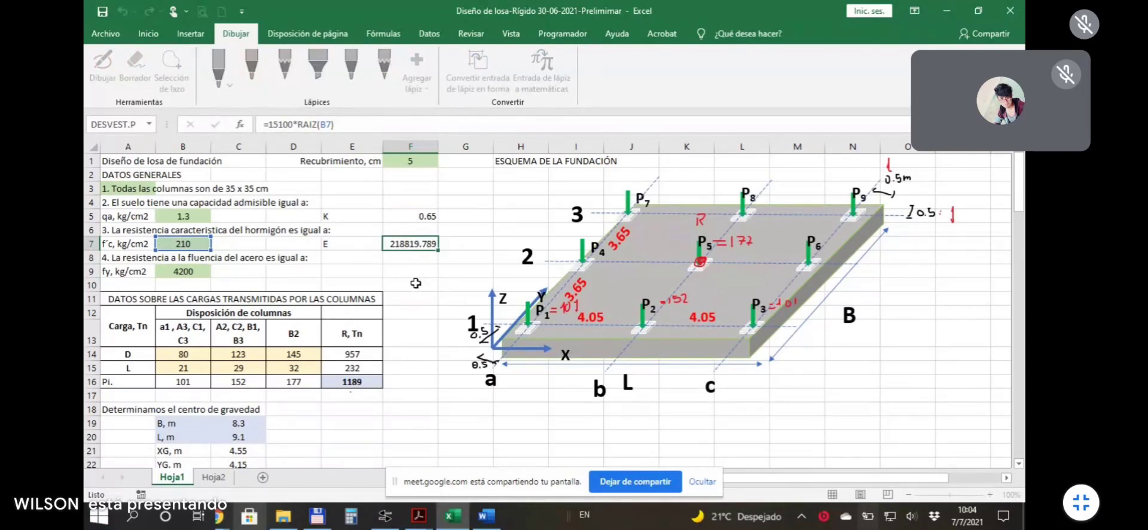
{"action": "left_click", "coordinate": [415, 283]}
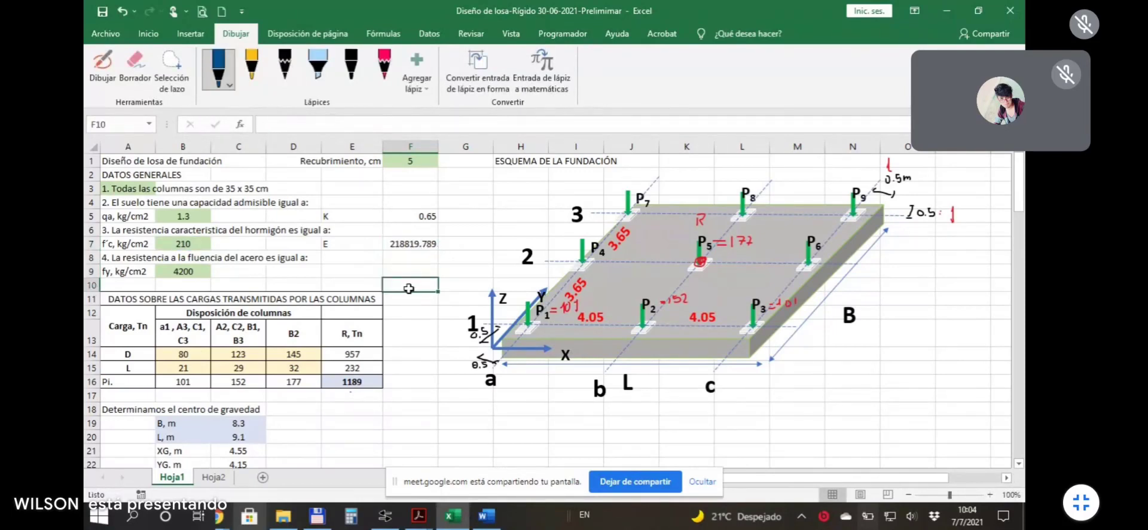
Change the K label in cell E5 to "Balasto, K kg/cm3".
{"action": "scroll", "coordinate": [409, 288], "scroll_direction": "down", "scroll_amount": 3}
{"action": "scroll", "coordinate": [382, 254], "scroll_direction": "up", "scroll_amount": 3}
{"action": "left_click", "coordinate": [367, 219]}
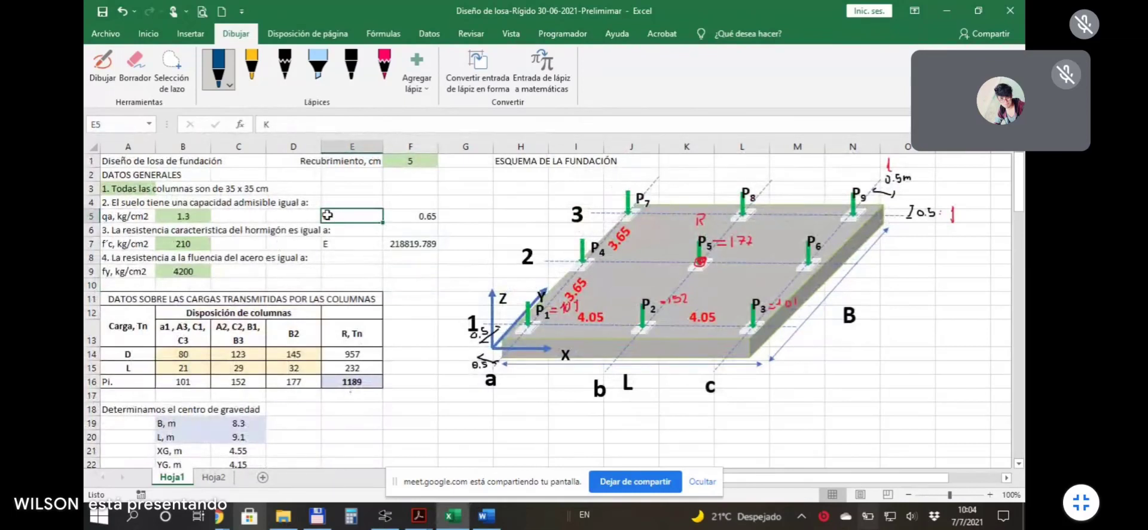
{"action": "left_click", "coordinate": [415, 216]}
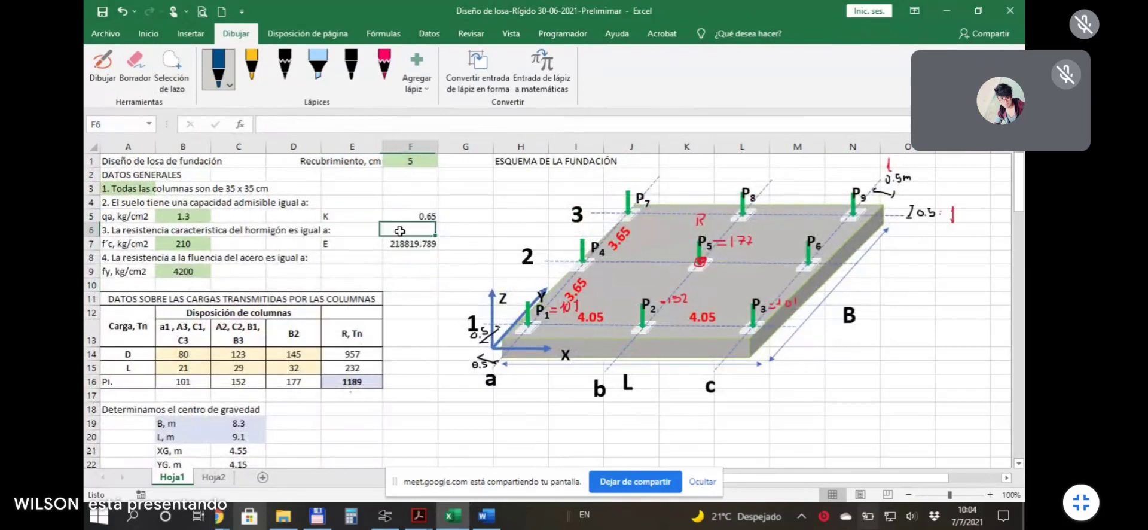
{"action": "left_click", "coordinate": [362, 190]}
{"action": "left_click", "coordinate": [352, 215]}
{"action": "left_click", "coordinate": [263, 124]}
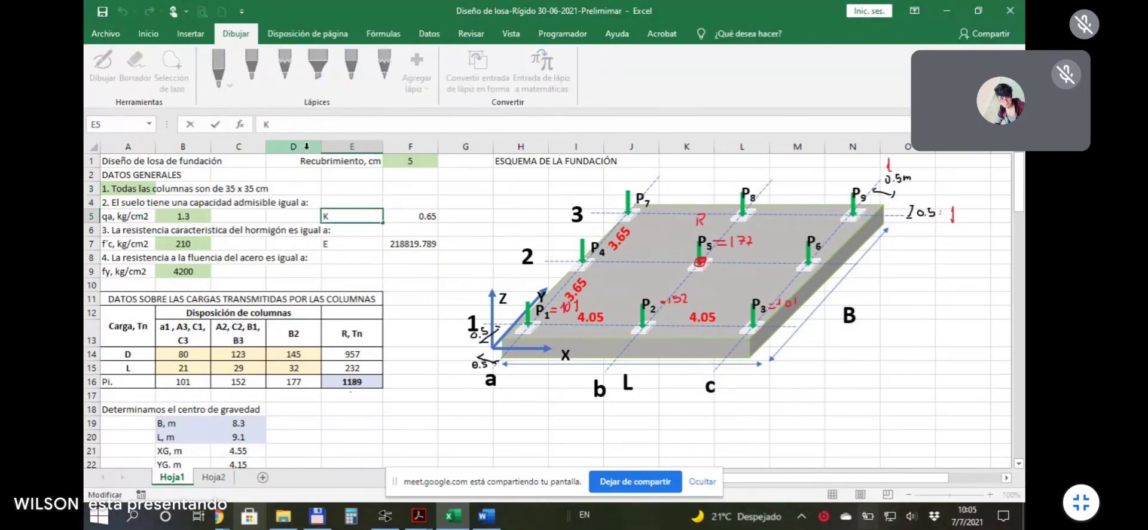
{"action": "type", "text": "Balasto"}
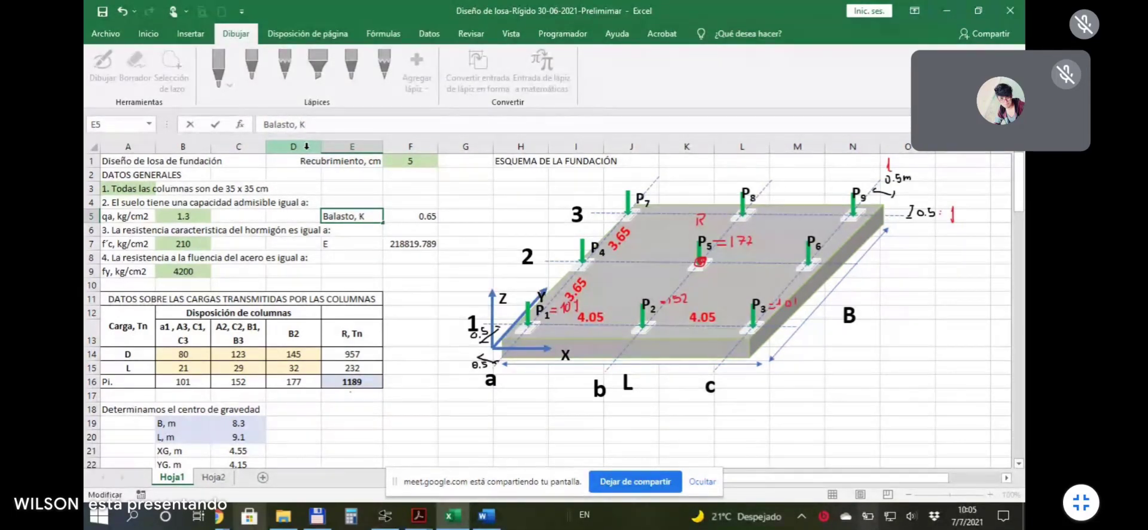
{"action": "type", "text": ", K kg/cm3"}
{"action": "key", "text": "Return"}
Widen column E slightly to fit the "Balasto, K kg/cm3" label, undoing the first, overly wide resize.
{"action": "left_click", "coordinate": [367, 218]}
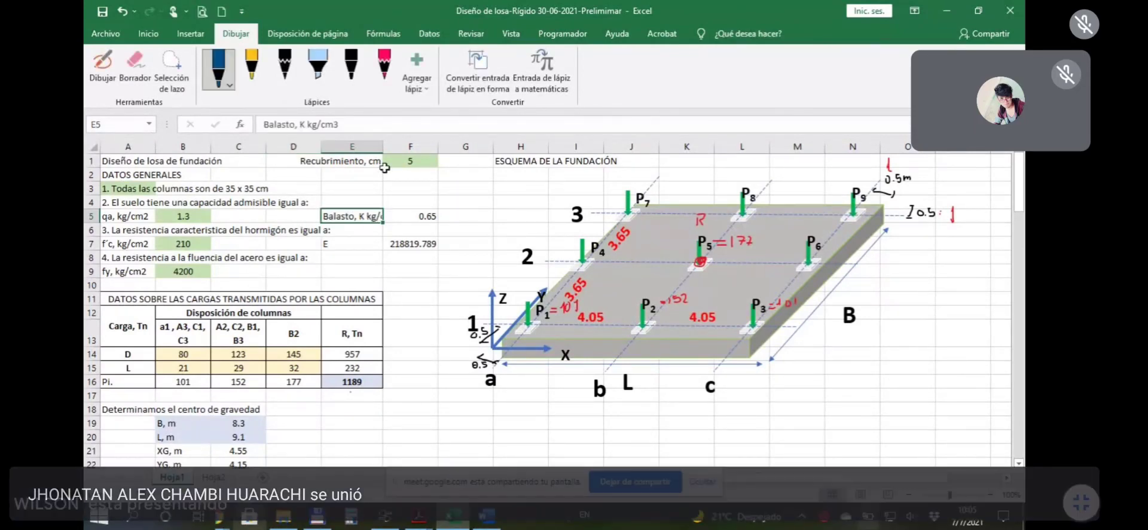
{"action": "left_click_drag", "start_coordinate": [384, 146], "coordinate": [443, 146]}
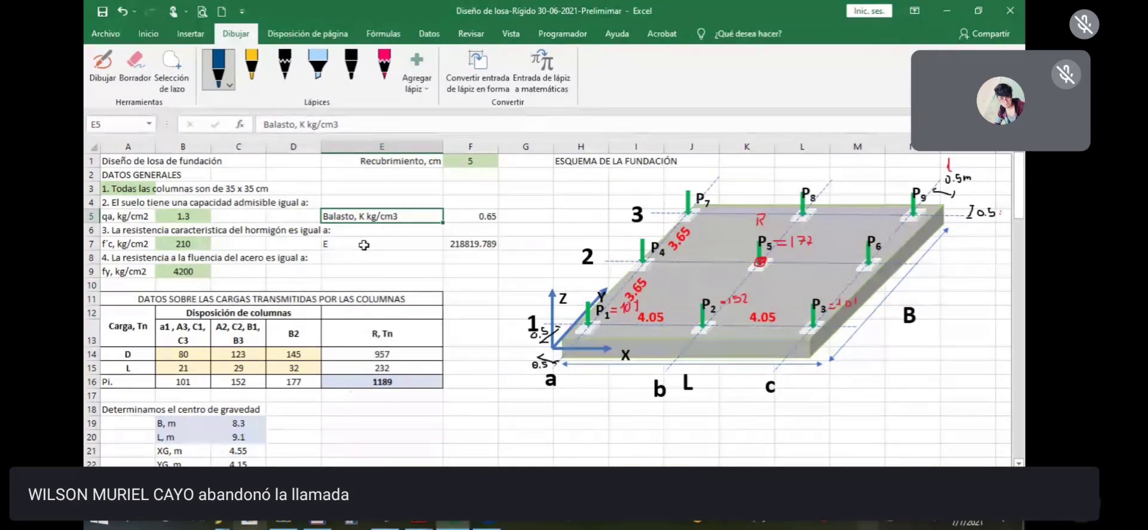
{"action": "key", "text": "ctrl+z"}
{"action": "left_click_drag", "start_coordinate": [383, 146], "coordinate": [402, 146]}
{"action": "left_click", "coordinate": [431, 282]}
{"action": "left_click", "coordinate": [384, 220]}
Examine the formula for the subgrade modulus K in cell F5.
{"action": "left_click", "coordinate": [449, 213]}
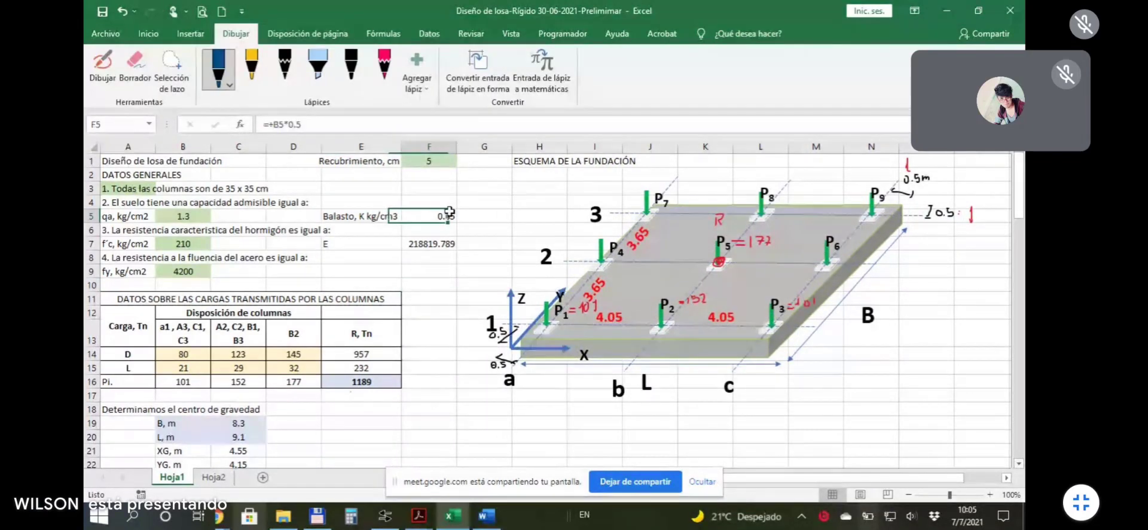
{"action": "key", "text": "Return"}
{"action": "left_click", "coordinate": [442, 285]}
{"action": "scroll", "coordinate": [427, 329], "scroll_direction": "down", "scroll_amount": 1}
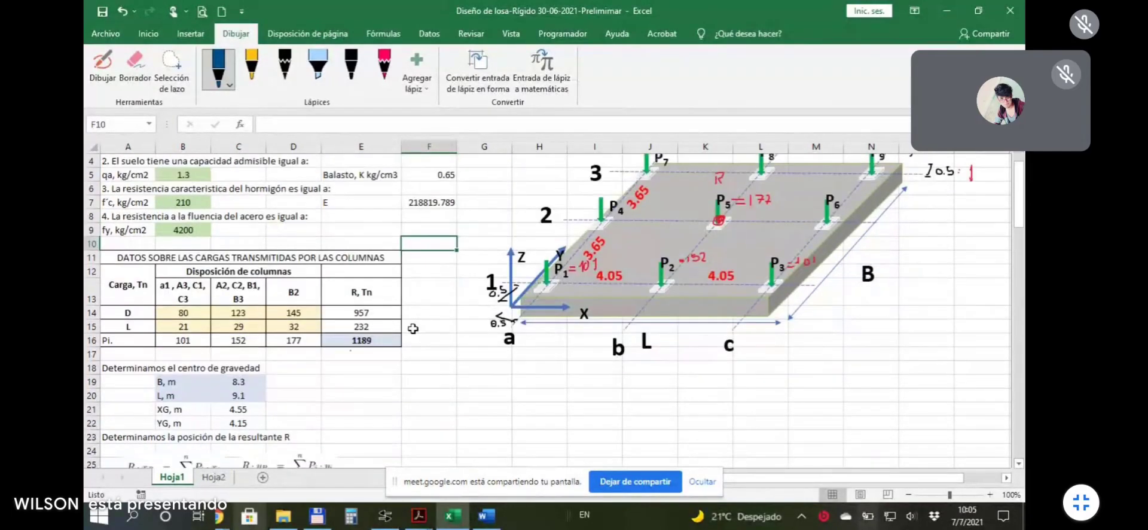
{"action": "scroll", "coordinate": [438, 241], "scroll_direction": "up", "scroll_amount": 1}
{"action": "key", "text": "Return"}
{"action": "key", "text": "Return"}
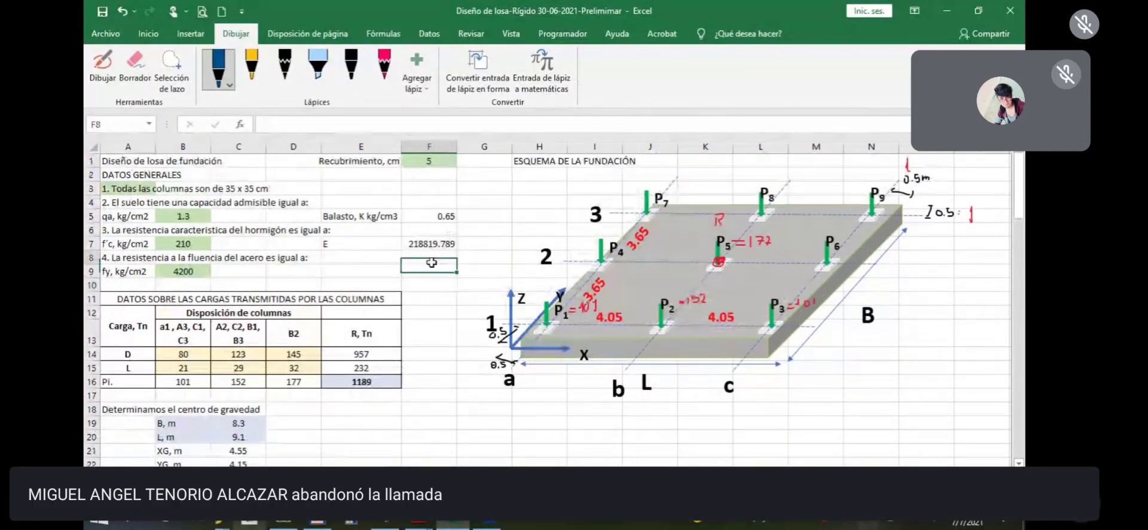
Examine the table of loads transmitted by the columns, starting with the corner columns' dead load in B14.
{"action": "scroll", "coordinate": [254, 314], "scroll_direction": "down", "scroll_amount": 2}
{"action": "left_click", "coordinate": [427, 355]}
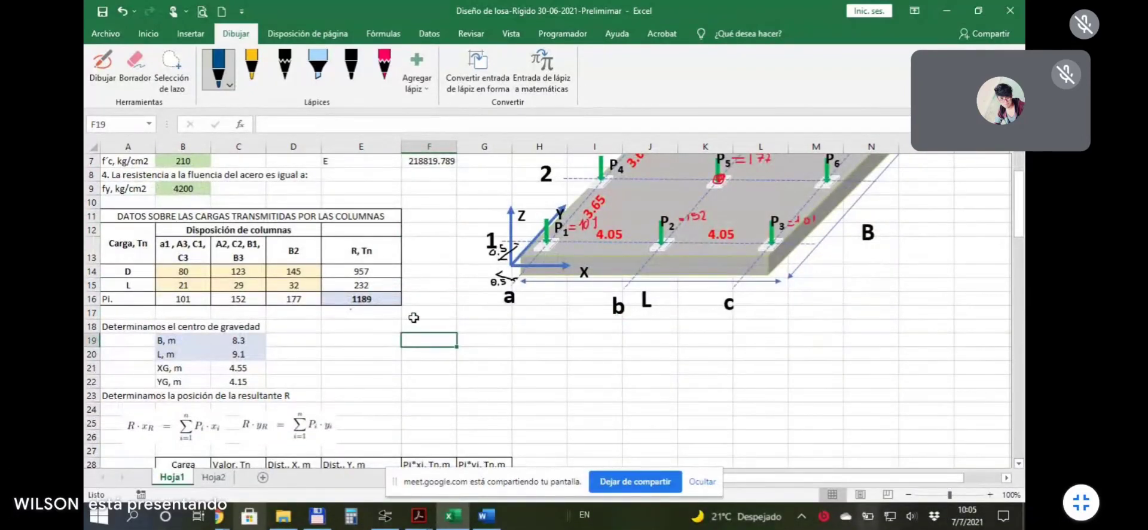
{"action": "left_click", "coordinate": [201, 272]}
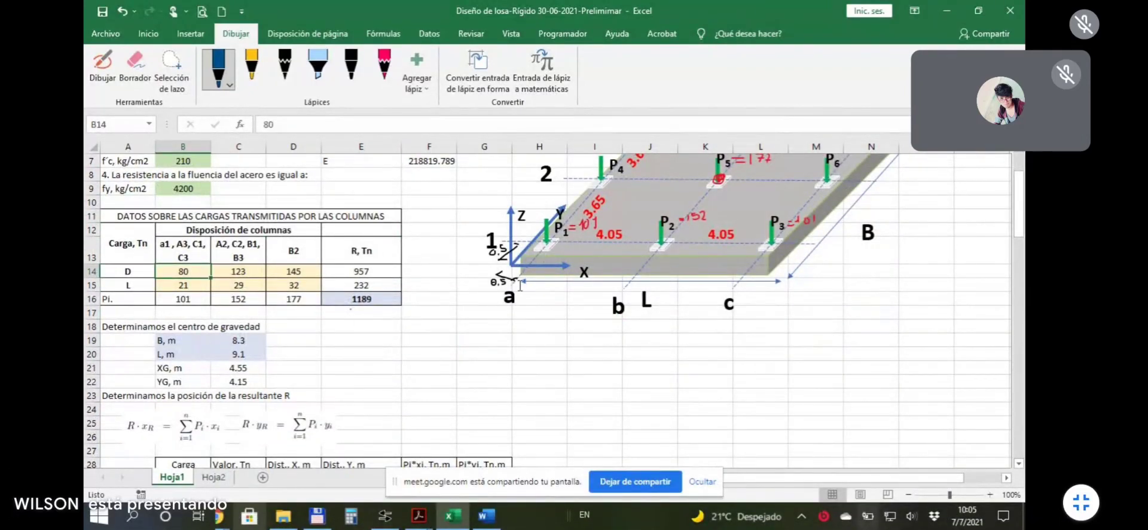
Examine the columns' dead and live loads in B14:D15 against the column positions in the foundation sketch.
{"action": "scroll", "coordinate": [635, 294], "scroll_direction": "up", "scroll_amount": 2}
{"action": "scroll", "coordinate": [191, 326], "scroll_direction": "down", "scroll_amount": 1}
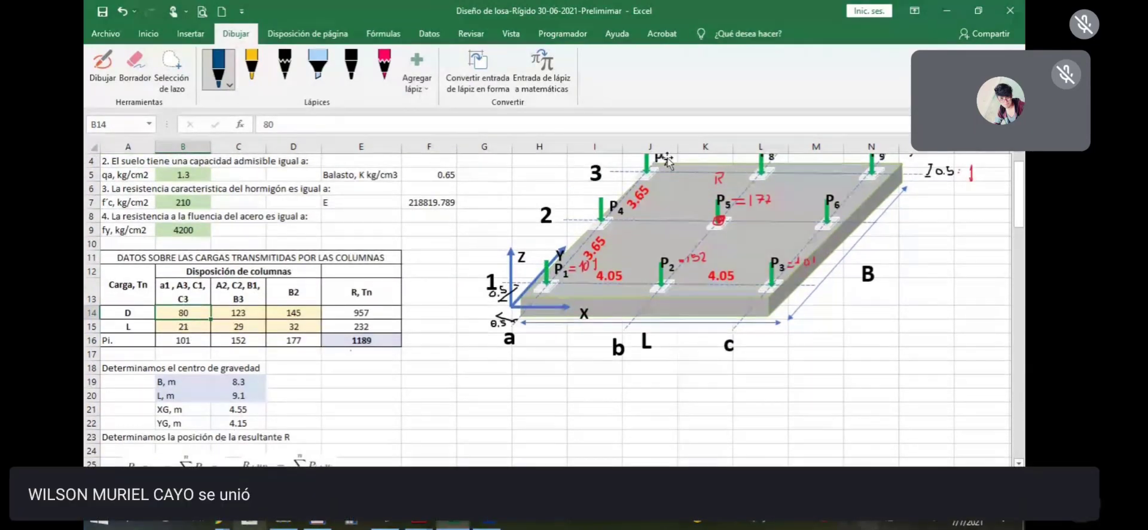
{"action": "scroll", "coordinate": [687, 305], "scroll_direction": "up", "scroll_amount": 1}
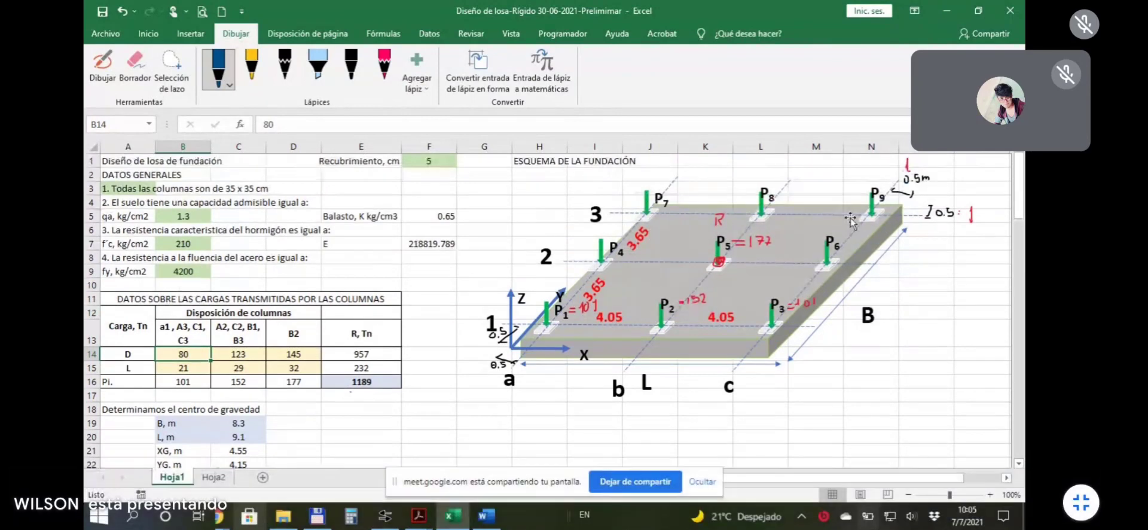
{"action": "left_click", "coordinate": [185, 366]}
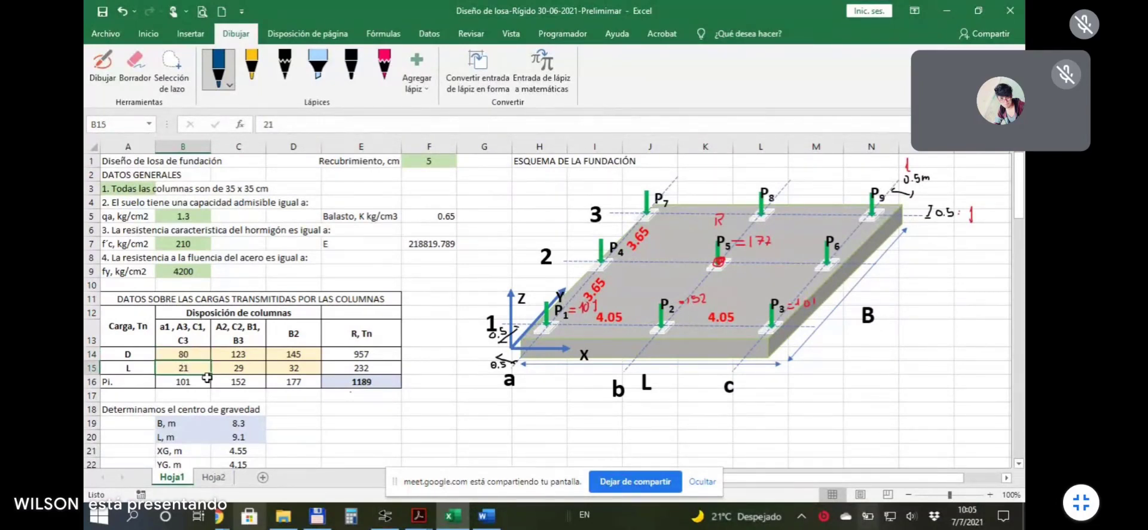
{"action": "left_click", "coordinate": [251, 351]}
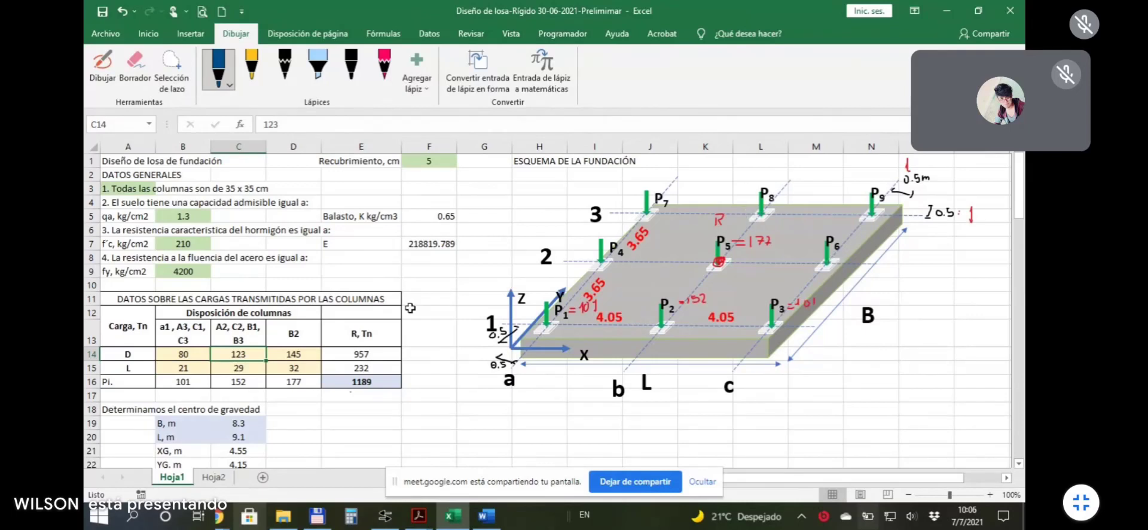
{"action": "left_click", "coordinate": [248, 367]}
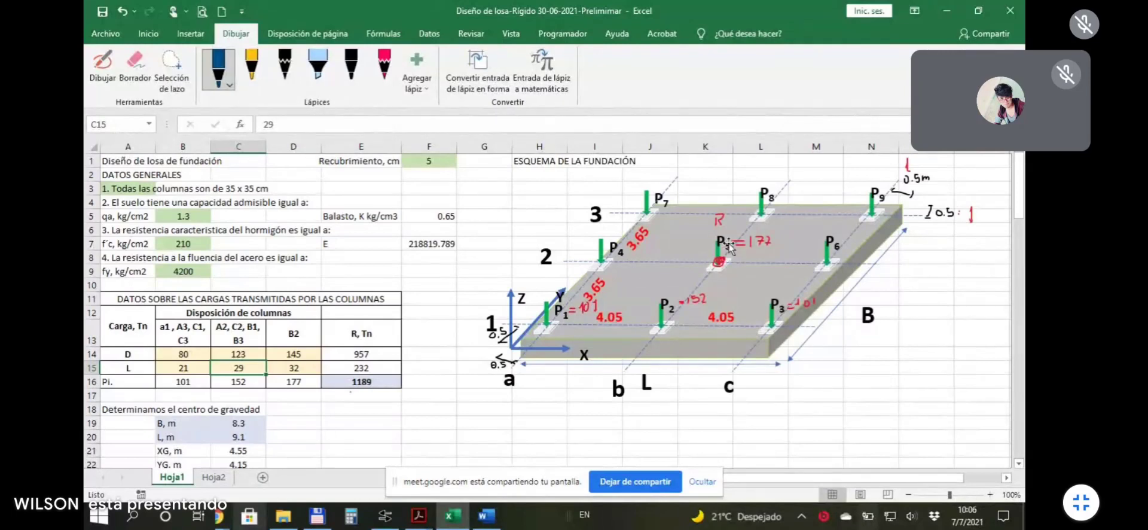
{"action": "left_click", "coordinate": [293, 353]}
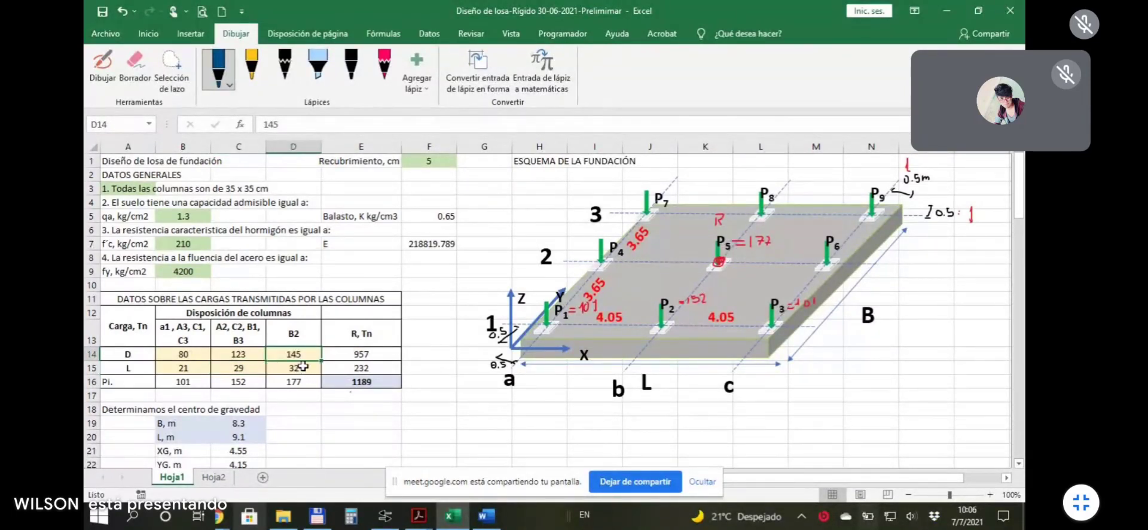
{"action": "key", "text": "Down"}
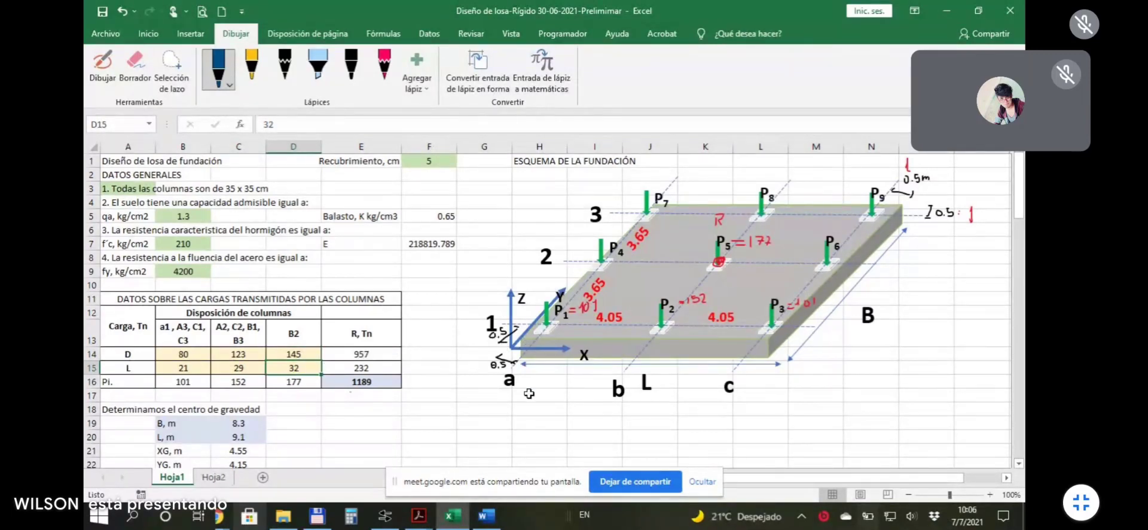
{"action": "left_click", "coordinate": [539, 409]}
{"action": "left_click", "coordinate": [484, 408]}
{"action": "scroll", "coordinate": [484, 401], "scroll_direction": "down", "scroll_amount": 1}
{"action": "left_click", "coordinate": [487, 392]}
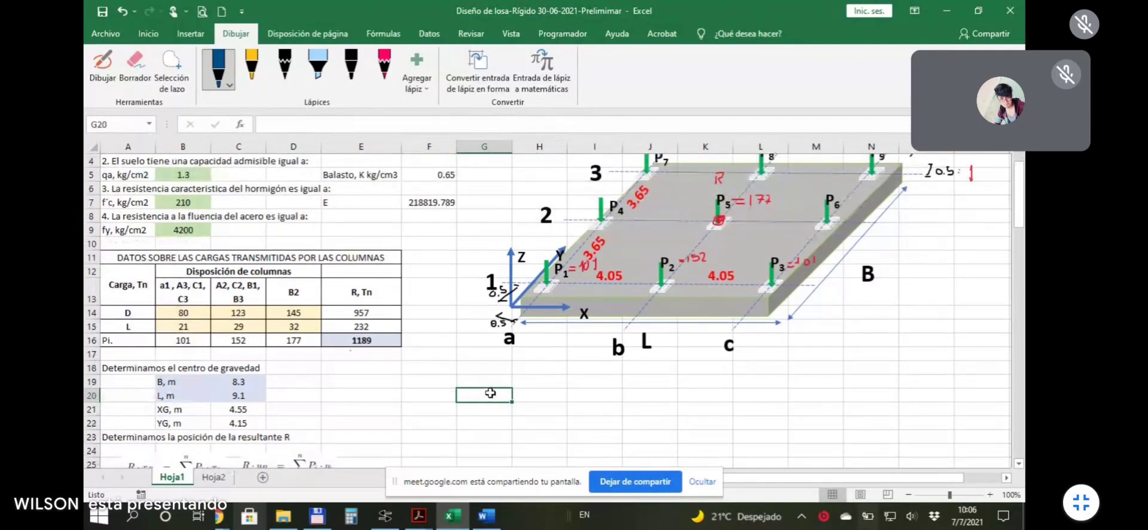
{"action": "key", "text": "Down"}
{"action": "key", "text": "Down"}
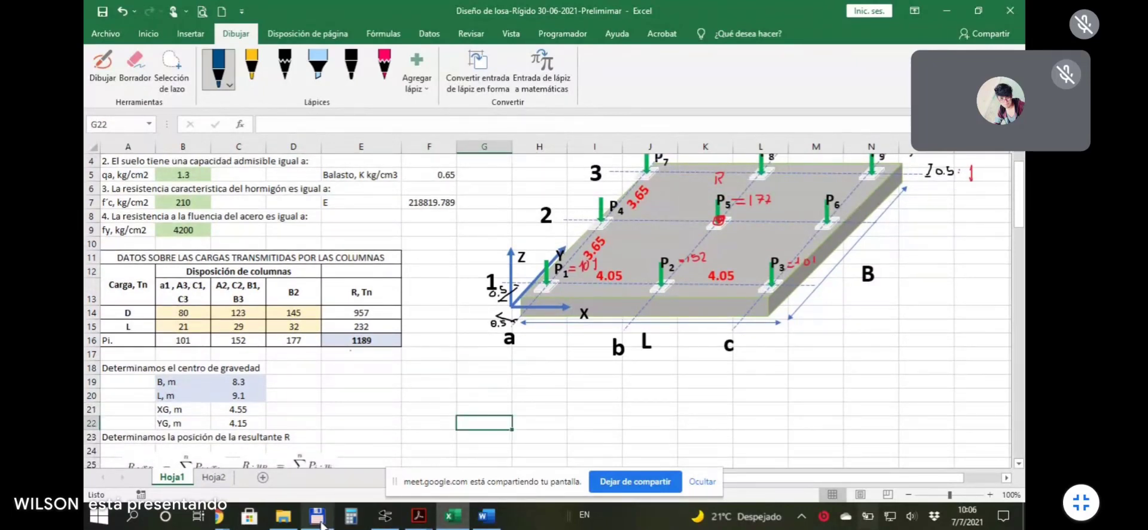
Examine the formula for the total load R in E16 and the cells it sums.
{"action": "left_click", "coordinate": [356, 340]}
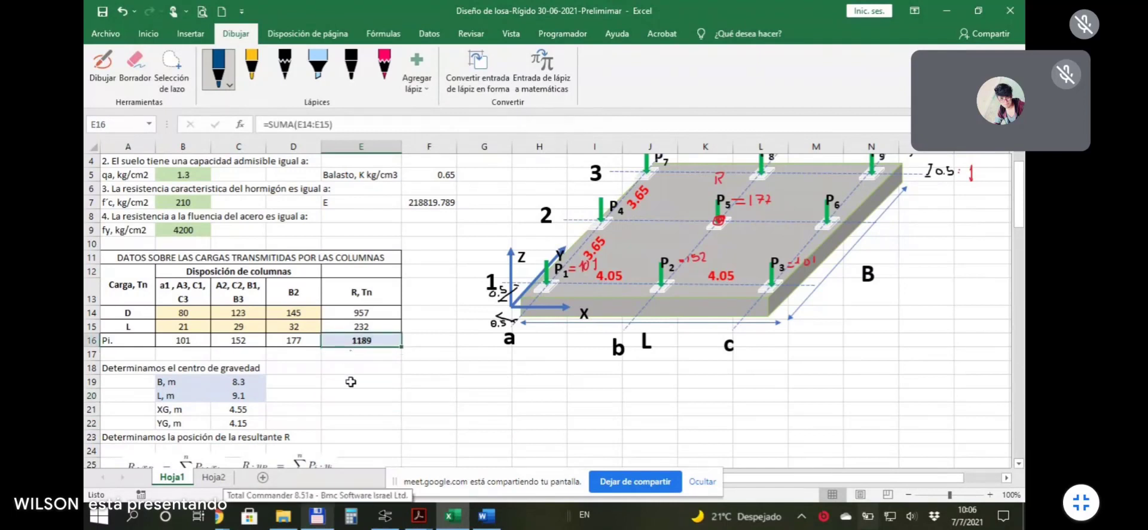
{"action": "left_click", "coordinate": [371, 358]}
{"action": "left_click", "coordinate": [371, 340]}
{"action": "scroll", "coordinate": [584, 311], "scroll_direction": "up", "scroll_amount": 1}
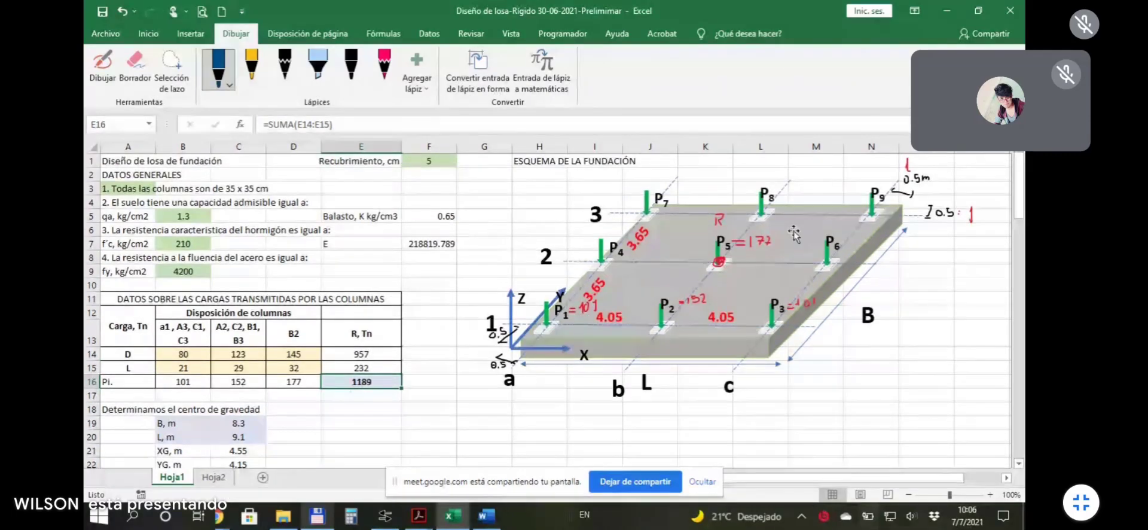
{"action": "left_click", "coordinate": [398, 422]}
{"action": "left_click", "coordinate": [381, 378]}
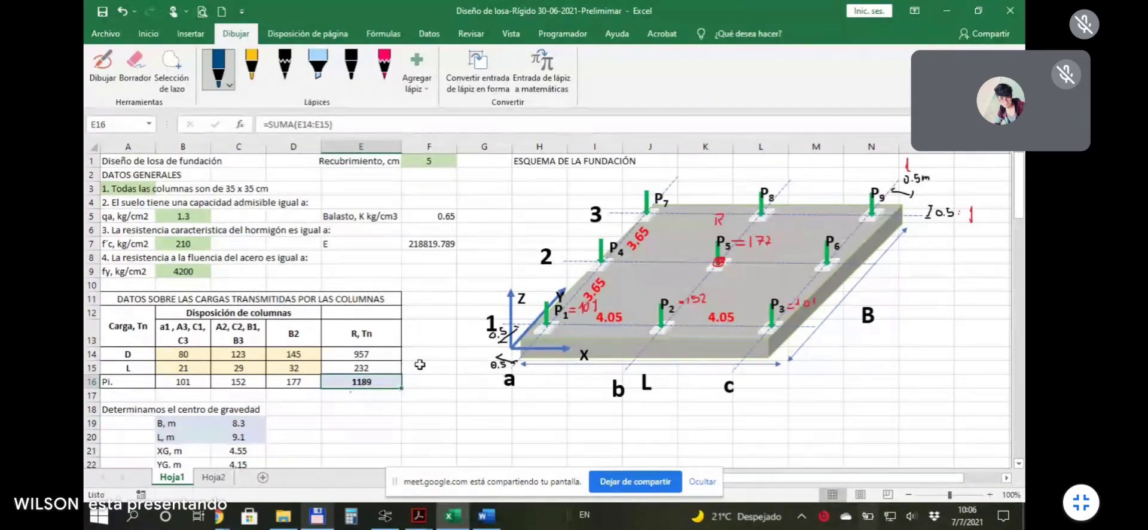
{"action": "left_click", "coordinate": [355, 120]}
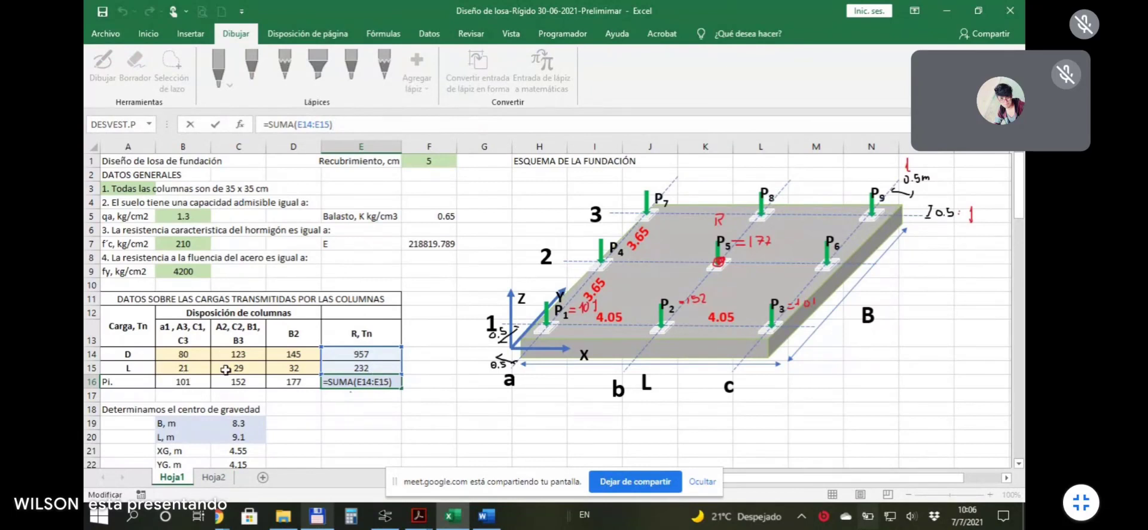
{"action": "key", "text": "Return"}
Examine how the dead and live load resultants in E14 and E15 are computed from the column loads.
{"action": "left_click", "coordinate": [375, 356]}
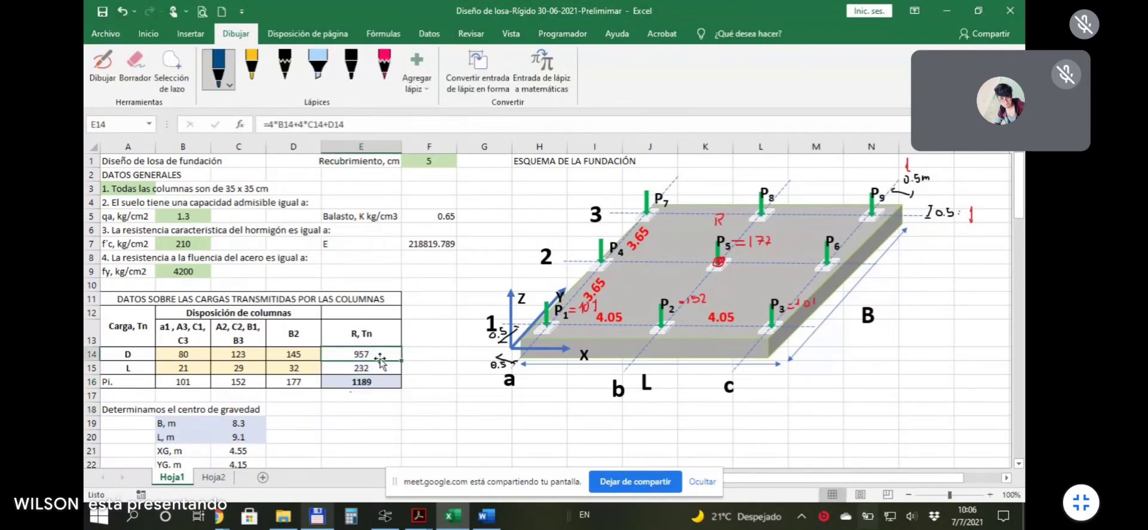
{"action": "left_click", "coordinate": [377, 125]}
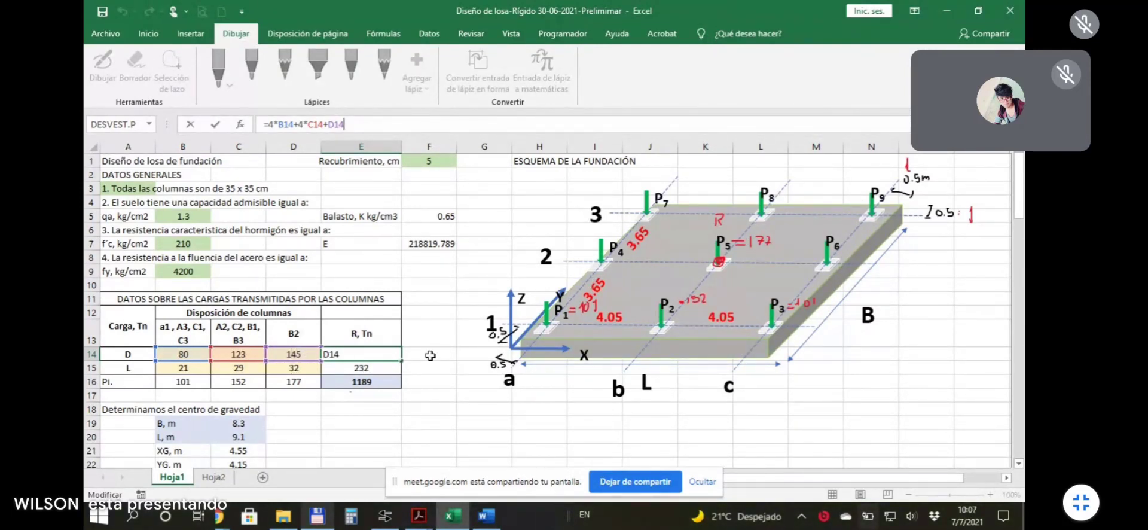
{"action": "key", "text": "ctrl+Return"}
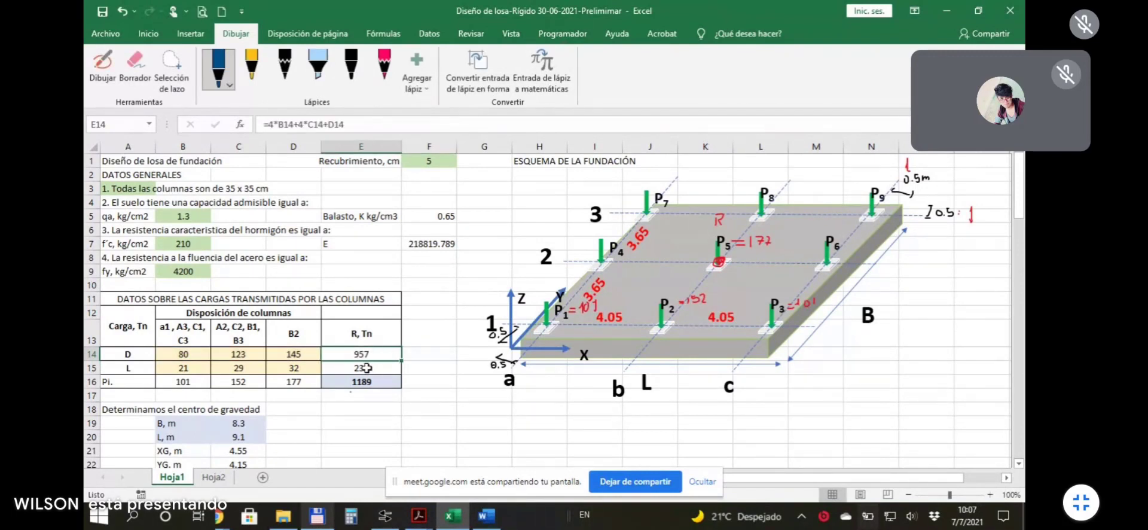
{"action": "left_click", "coordinate": [372, 368]}
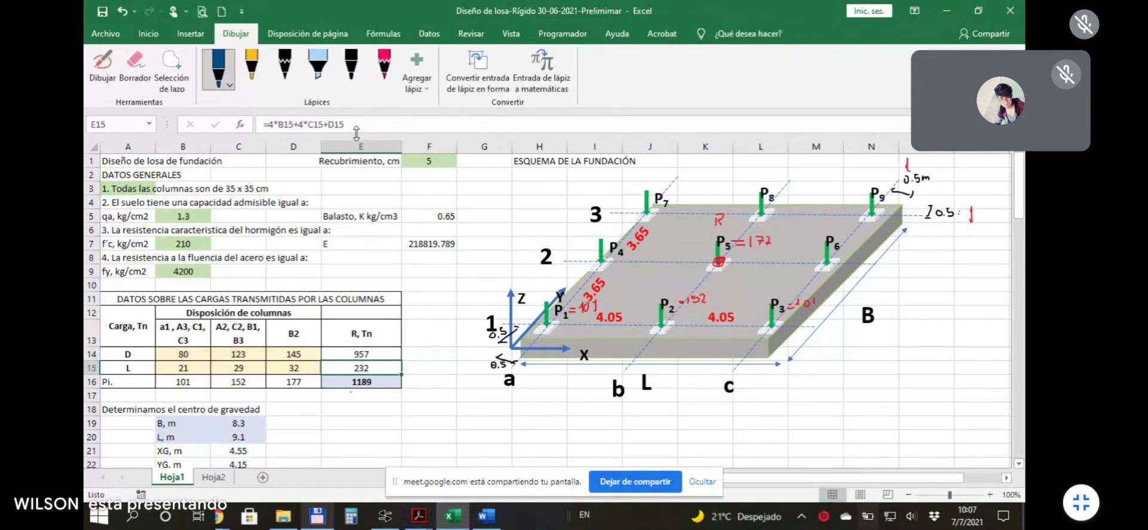
{"action": "left_click", "coordinate": [361, 381]}
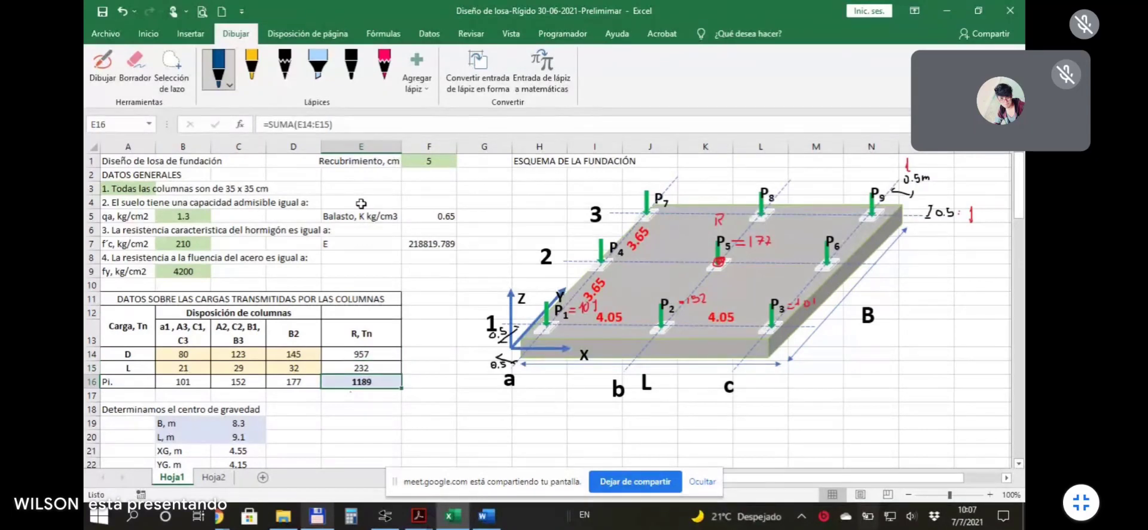
Enter the label "SERVICIO" in E12, above the R, Tn header of the column loads table.
{"action": "left_click_drag", "start_coordinate": [379, 388], "coordinate": [375, 385]}
{"action": "scroll", "coordinate": [375, 386], "scroll_direction": "down", "scroll_amount": 1}
{"action": "left_click", "coordinate": [385, 343]}
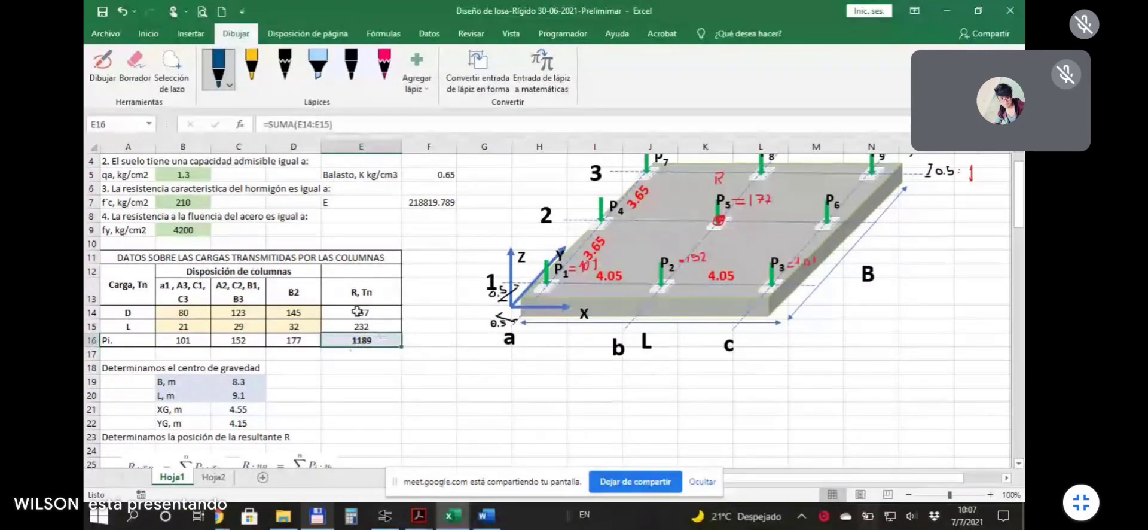
{"action": "left_click", "coordinate": [377, 272]}
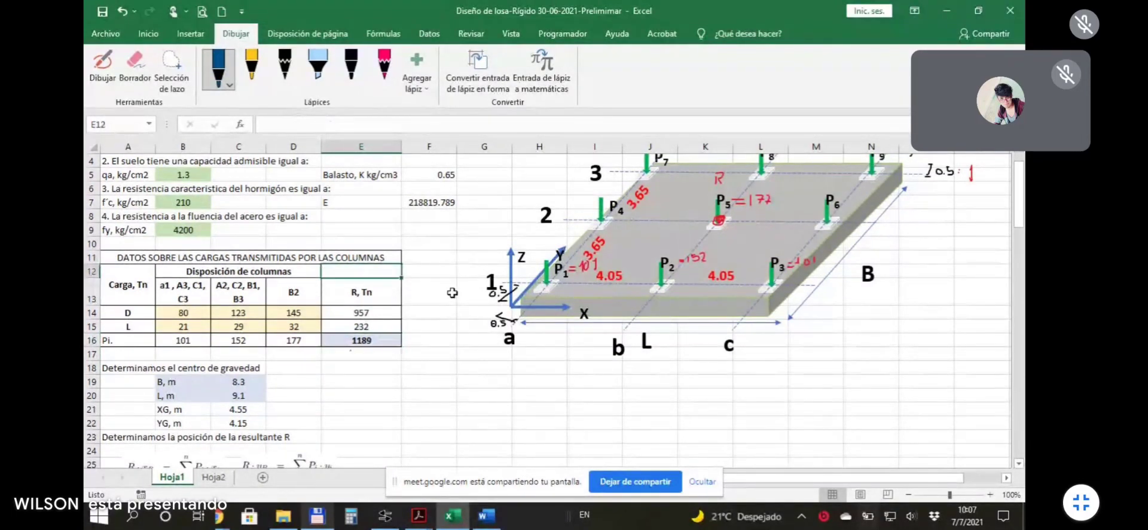
{"action": "type", "text": "sERVICIO"}
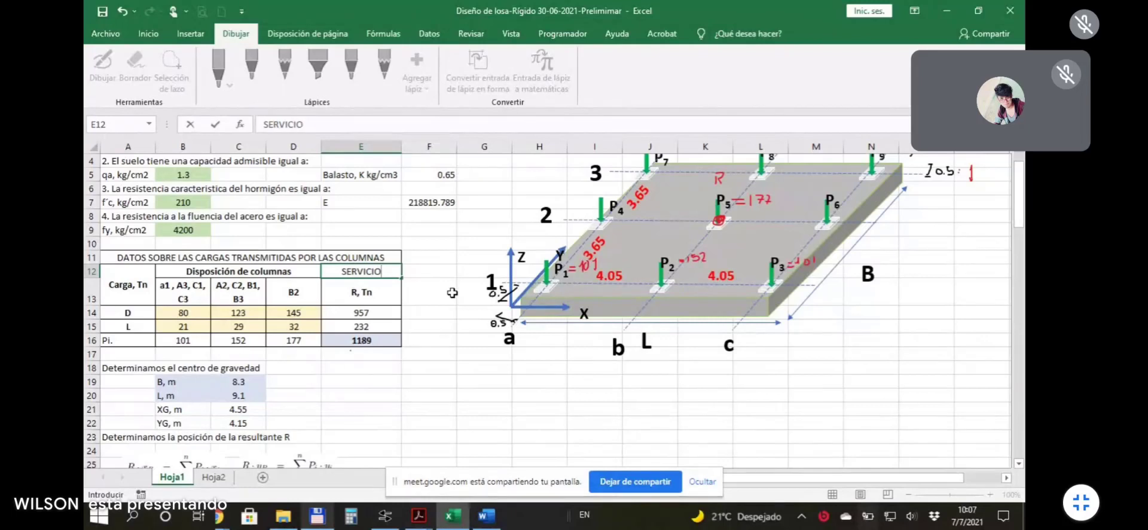
{"action": "key", "text": "Return"}
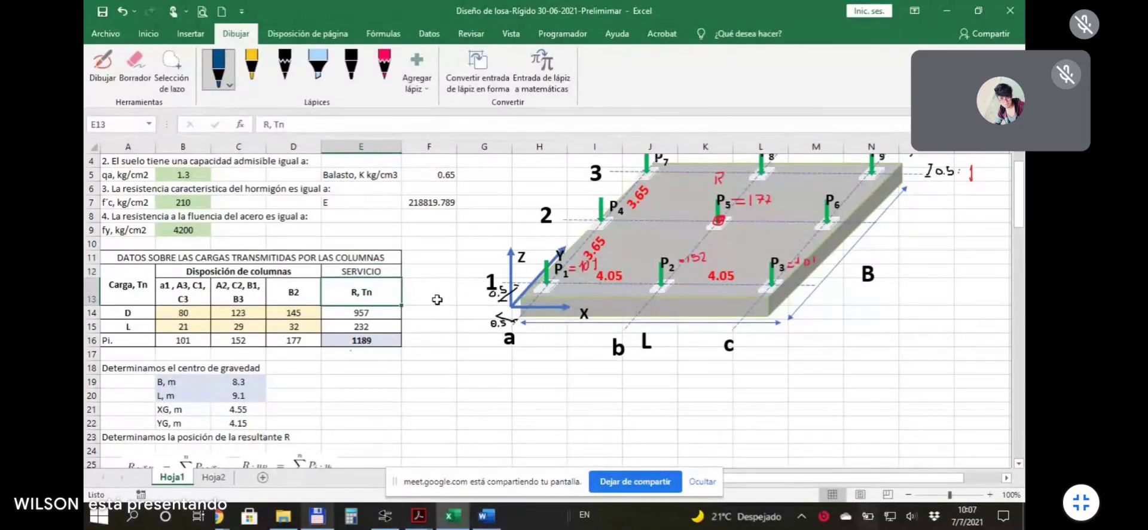
Review the total service load R in E16 together with its header in E13.
{"action": "left_click", "coordinate": [391, 367]}
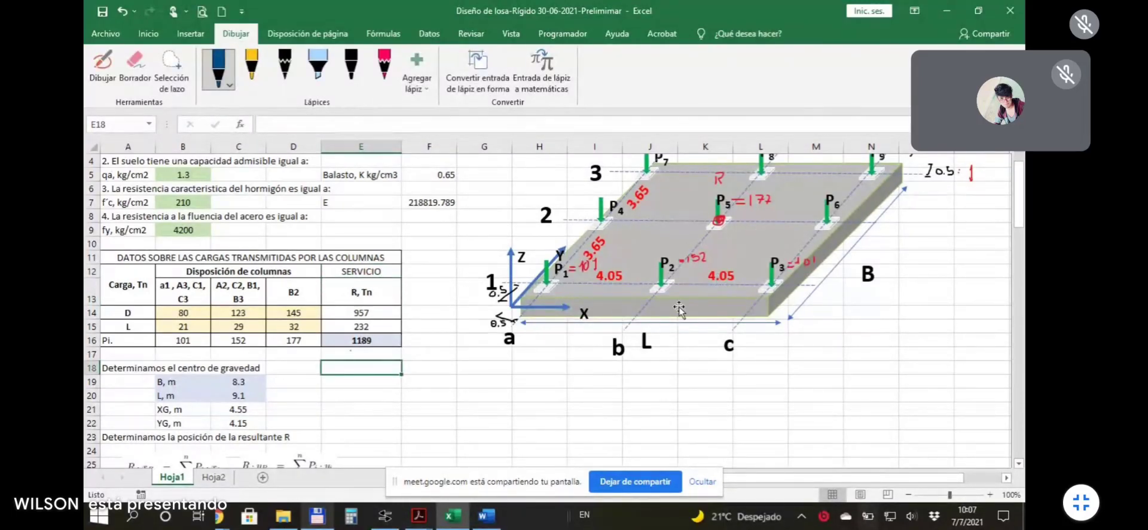
{"action": "left_click", "coordinate": [370, 342]}
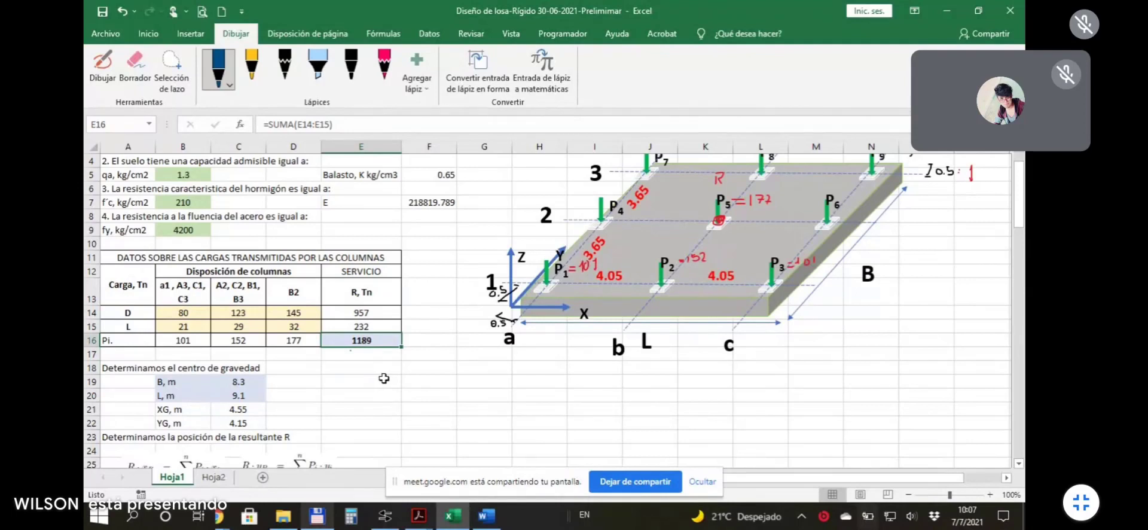
{"action": "left_click", "coordinate": [381, 294]}
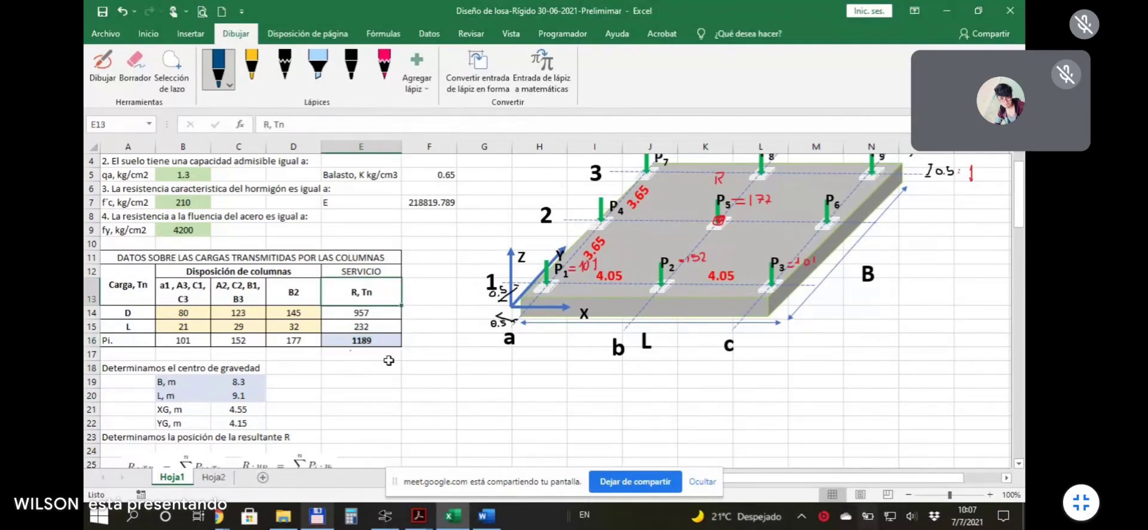
{"action": "left_click", "coordinate": [376, 341]}
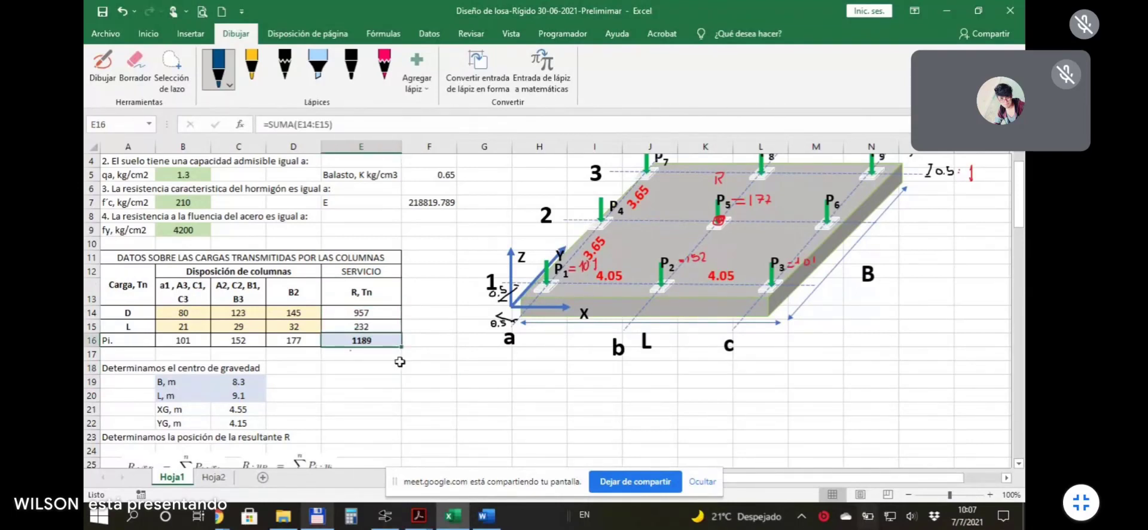
{"action": "left_click", "coordinate": [383, 340]}
{"action": "left_click", "coordinate": [466, 393]}
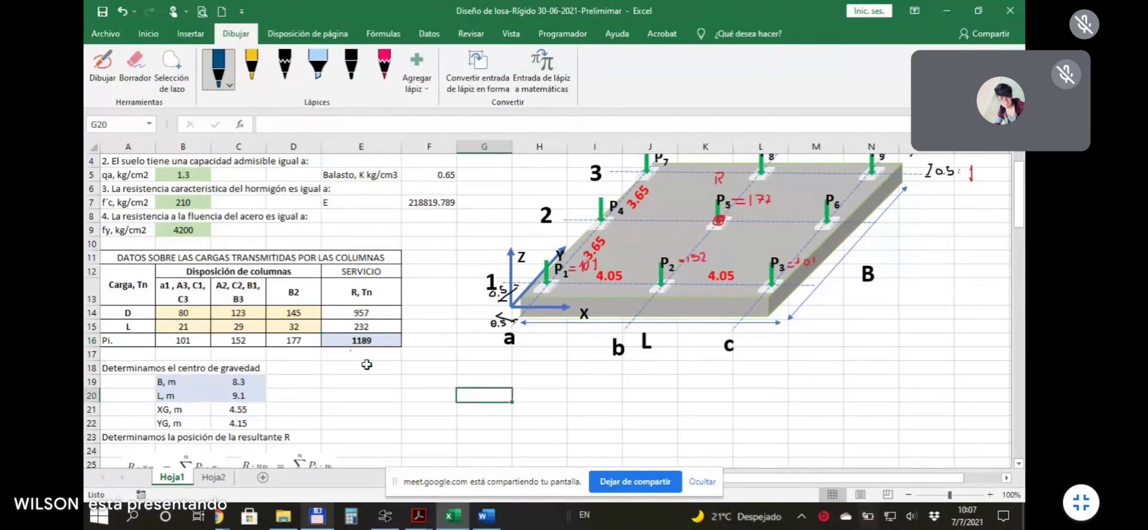
{"action": "scroll", "coordinate": [379, 328], "scroll_direction": "down", "scroll_amount": 4}
{"action": "left_click", "coordinate": [377, 320]}
{"action": "scroll", "coordinate": [446, 328], "scroll_direction": "up", "scroll_amount": 4}
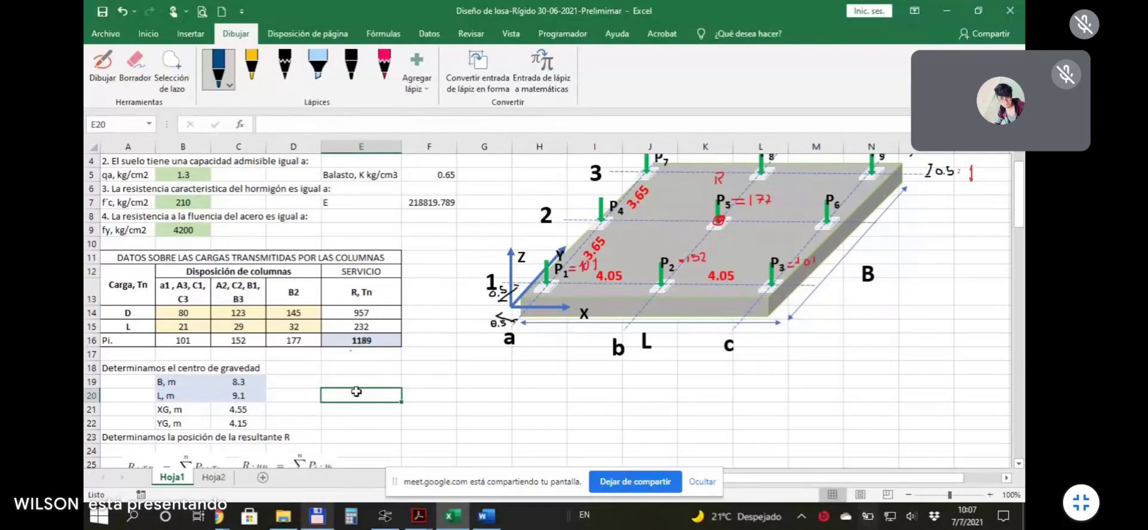
Examine the formulas for slab dimensions B and L in C19:C20 against the column spacings and edge overhangs in the sketch.
{"action": "scroll", "coordinate": [356, 391], "scroll_direction": "down", "scroll_amount": 2}
{"action": "left_click", "coordinate": [291, 298]}
{"action": "left_click", "coordinate": [170, 300]}
{"action": "left_click_drag", "start_coordinate": [169, 300], "coordinate": [238, 314]}
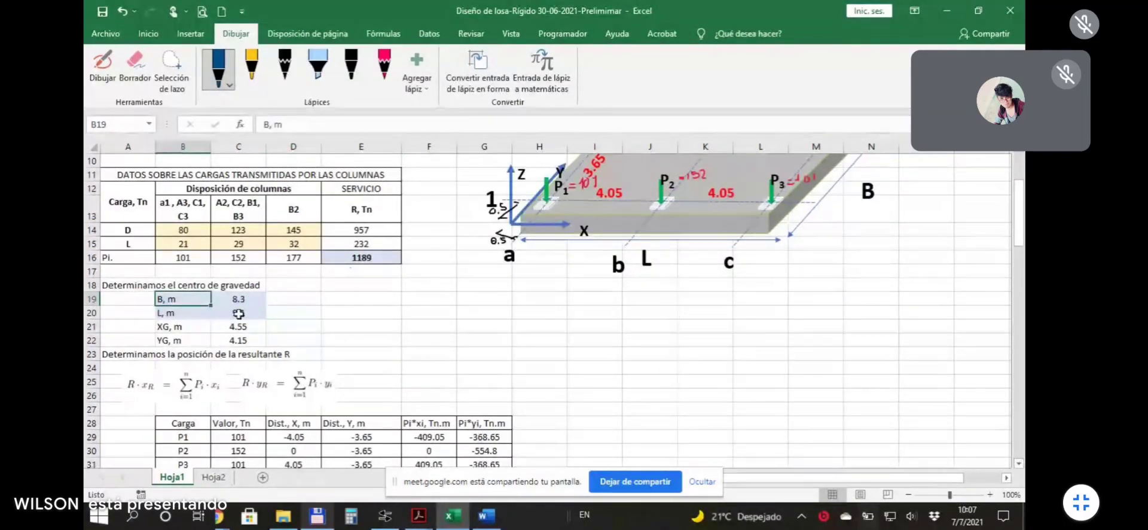
{"action": "left_click", "coordinate": [241, 300]}
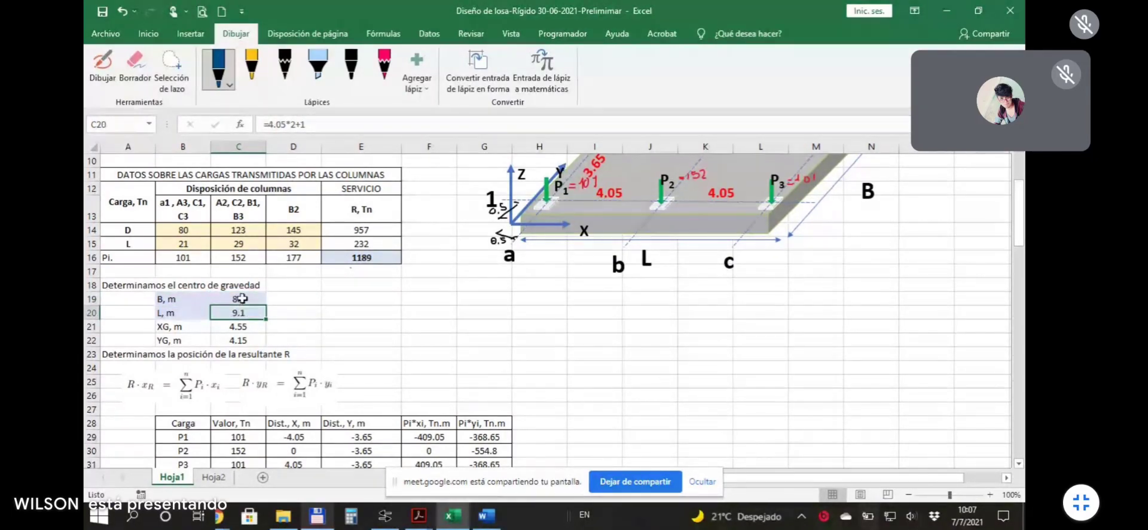
{"action": "scroll", "coordinate": [391, 321], "scroll_direction": "up", "scroll_amount": 2}
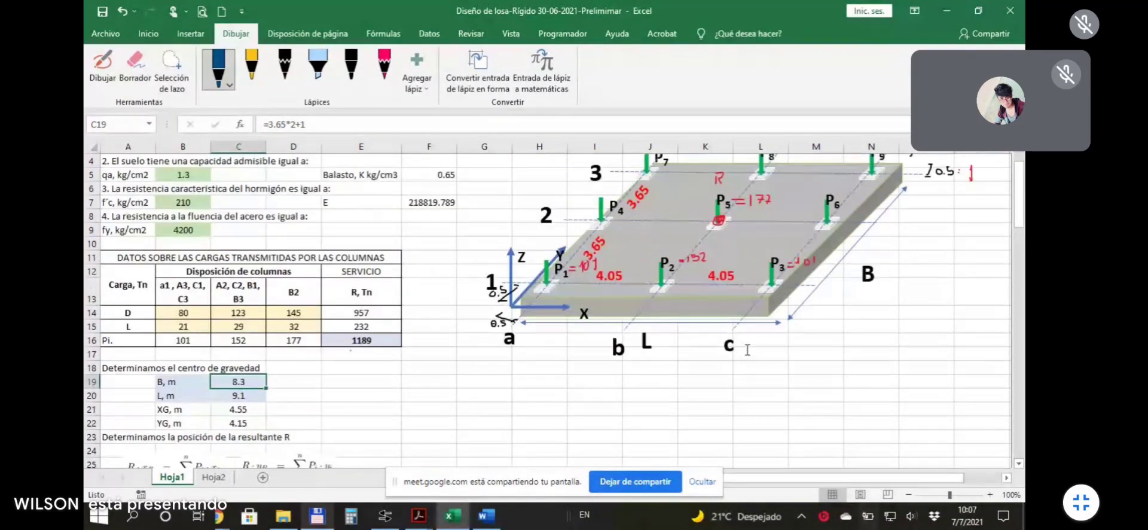
{"action": "scroll", "coordinate": [803, 323], "scroll_direction": "up", "scroll_amount": 1}
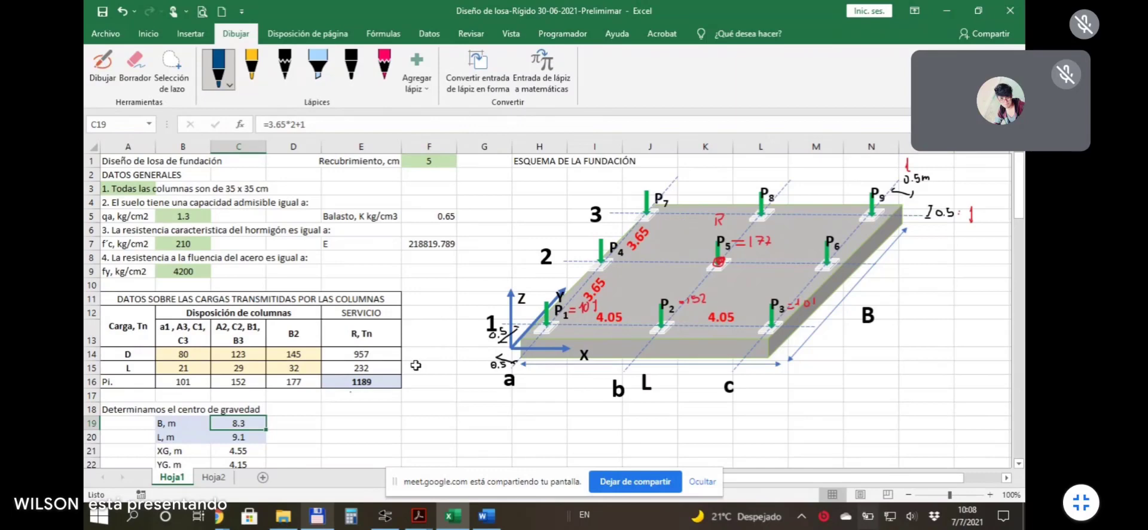
{"action": "scroll", "coordinate": [600, 242], "scroll_direction": "down", "scroll_amount": 1}
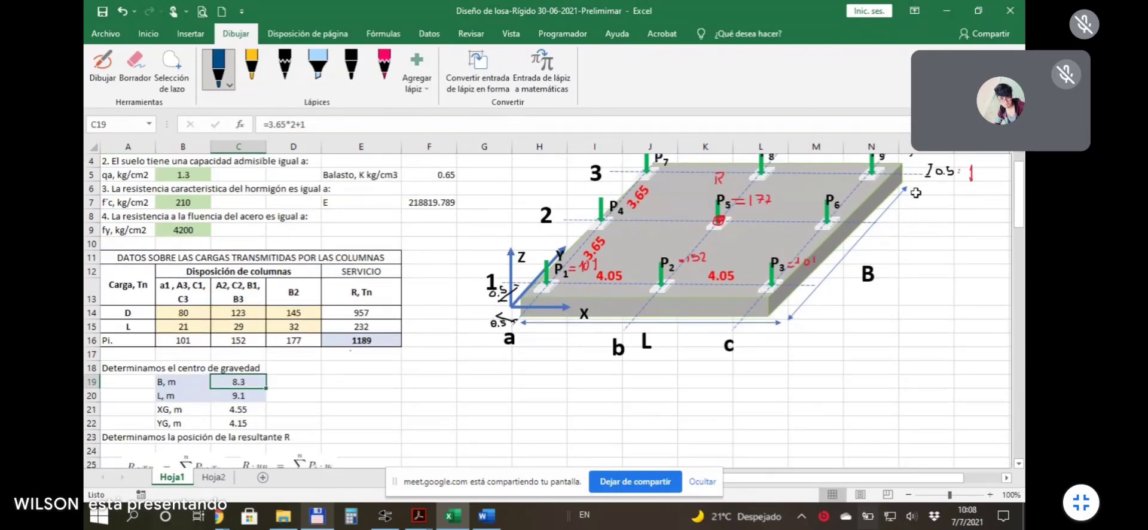
{"action": "scroll", "coordinate": [915, 192], "scroll_direction": "up", "scroll_amount": 1}
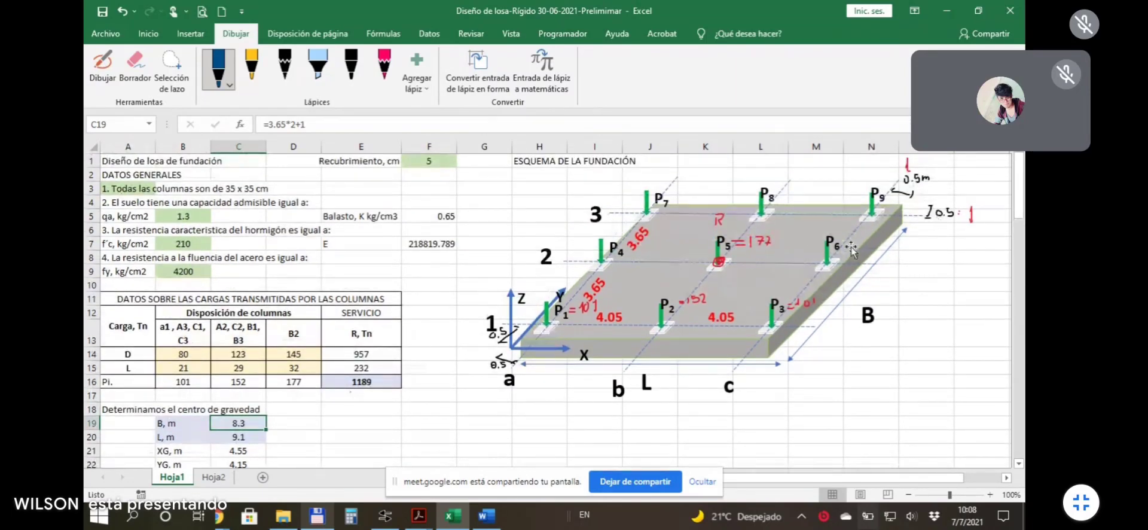
Review the slab length L in C20 alongside the width B in the centre of gravity section.
{"action": "scroll", "coordinate": [436, 383], "scroll_direction": "down", "scroll_amount": 2}
{"action": "left_click", "coordinate": [310, 356]}
{"action": "left_click", "coordinate": [246, 356]}
{"action": "left_click", "coordinate": [247, 341]}
{"action": "left_click", "coordinate": [305, 354]}
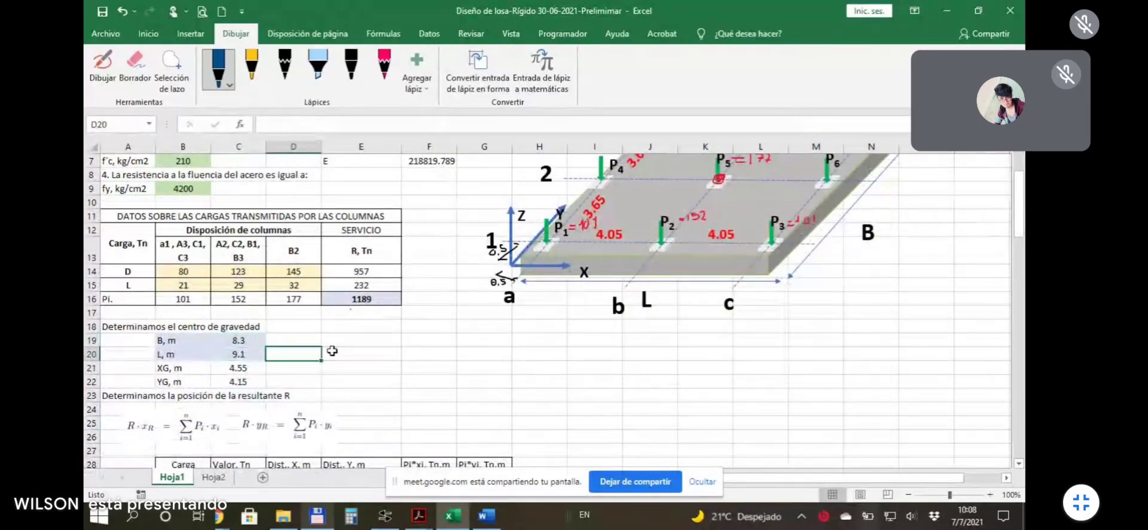
Check the width B formula in C19 and length L in C20 against the slab sketch's spacings.
{"action": "left_click", "coordinate": [245, 339]}
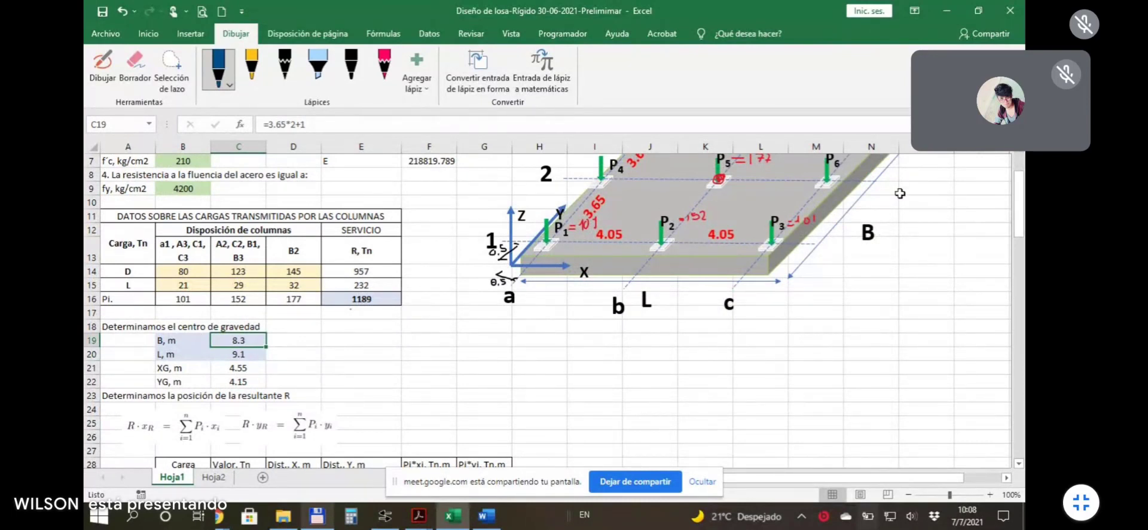
{"action": "scroll", "coordinate": [802, 287], "scroll_direction": "up", "scroll_amount": 1}
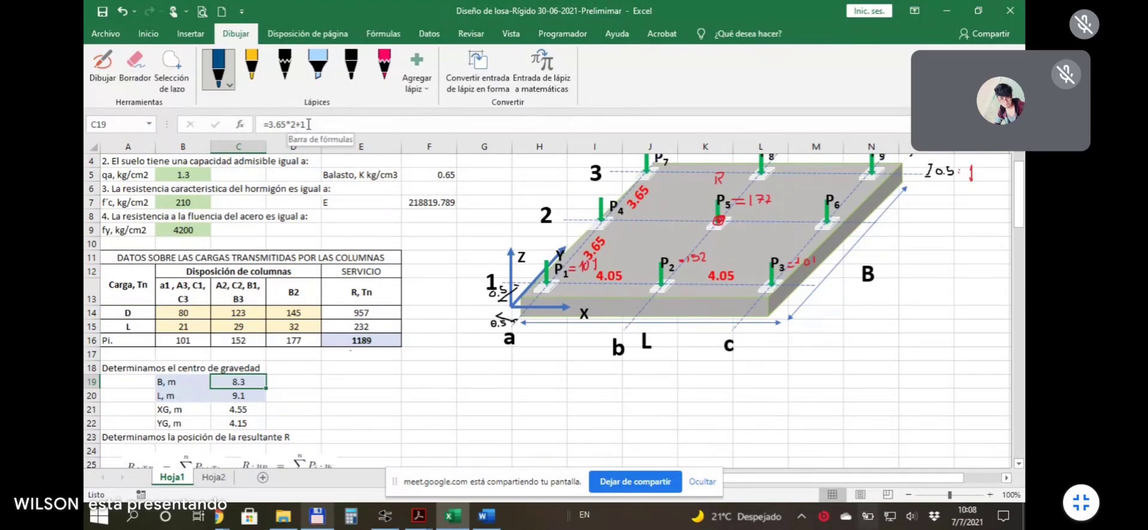
{"action": "scroll", "coordinate": [856, 221], "scroll_direction": "up", "scroll_amount": 1}
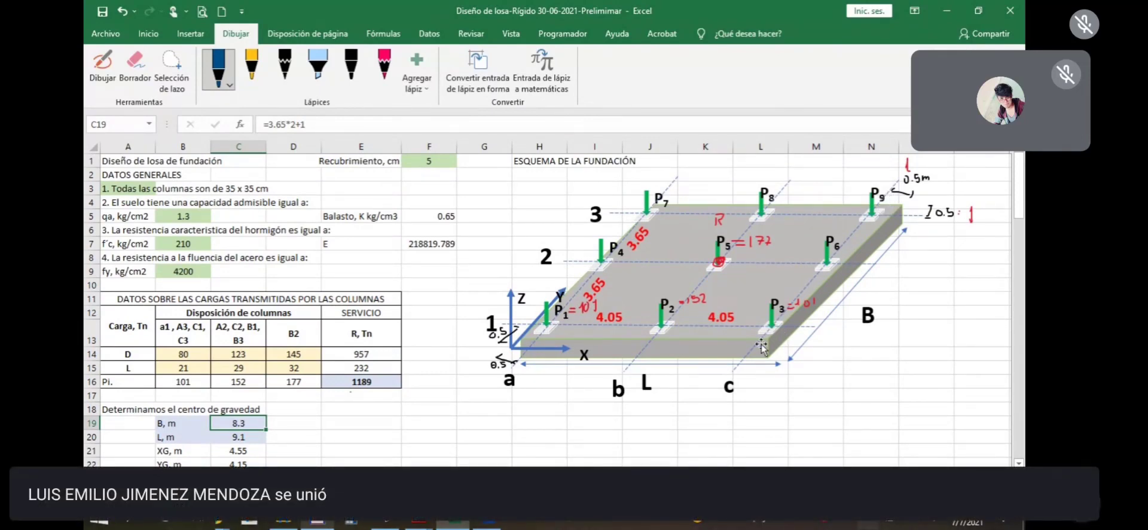
{"action": "scroll", "coordinate": [335, 358], "scroll_direction": "down", "scroll_amount": 3}
{"action": "scroll", "coordinate": [323, 142], "scroll_direction": "up", "scroll_amount": 2}
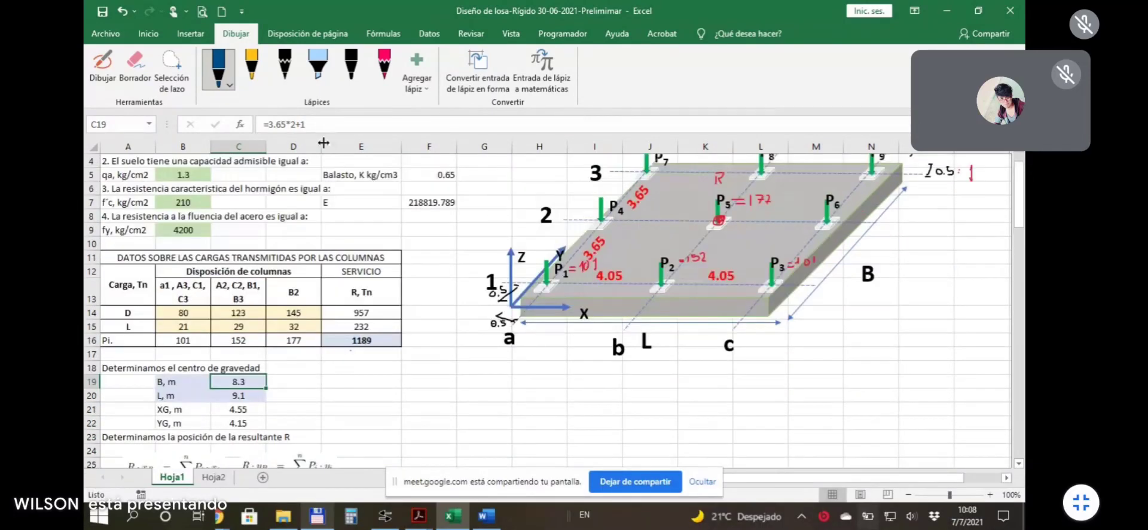
{"action": "scroll", "coordinate": [315, 293], "scroll_direction": "down", "scroll_amount": 2}
{"action": "left_click", "coordinate": [335, 312]}
{"action": "left_click", "coordinate": [261, 302]}
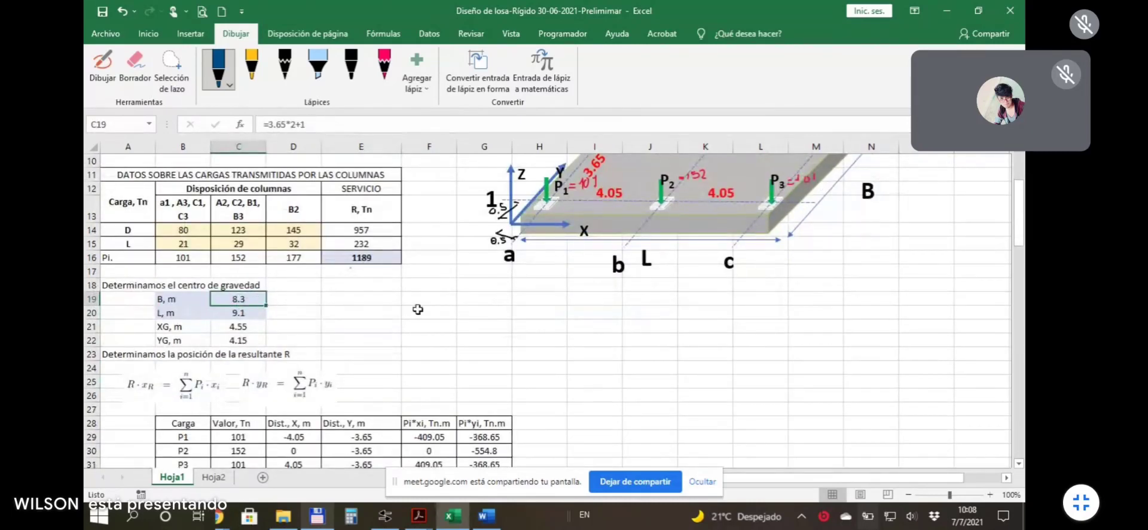
{"action": "left_click", "coordinate": [255, 311]}
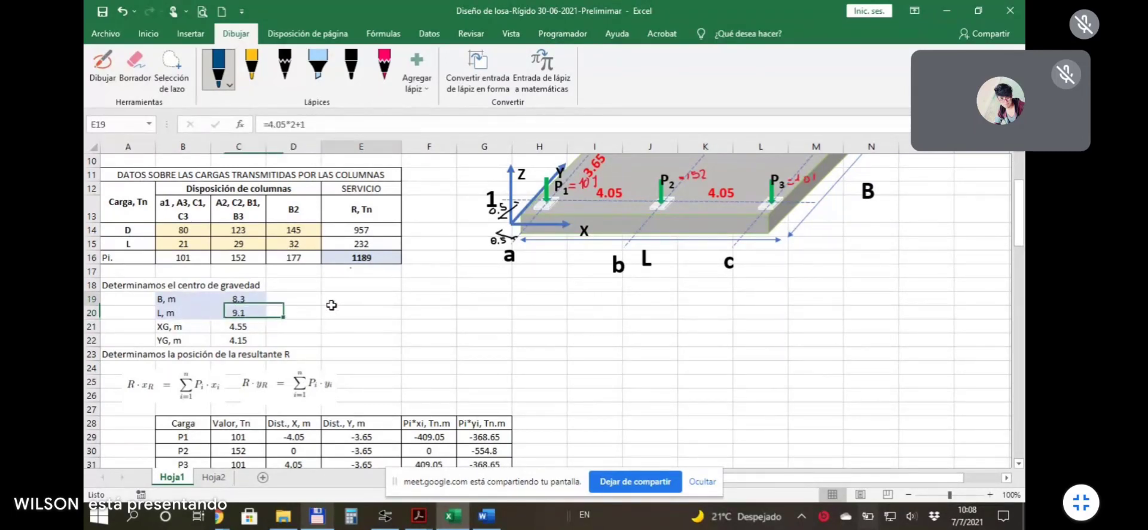
Examine the centre of gravity formulas for XG and YG in C21:C22 and compare them with the slab sketch.
{"action": "left_click", "coordinate": [245, 326]}
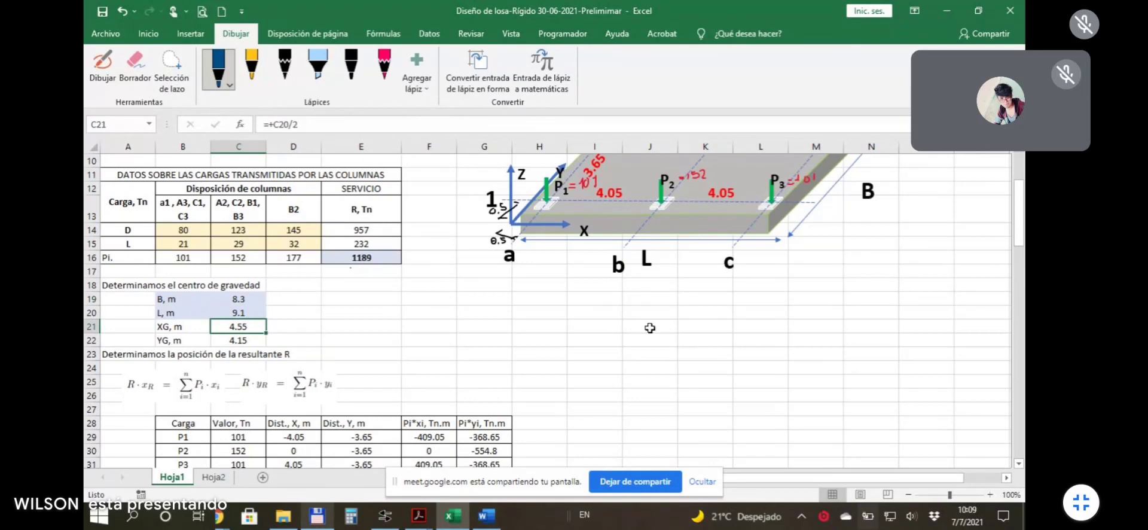
{"action": "scroll", "coordinate": [650, 328], "scroll_direction": "up", "scroll_amount": 2}
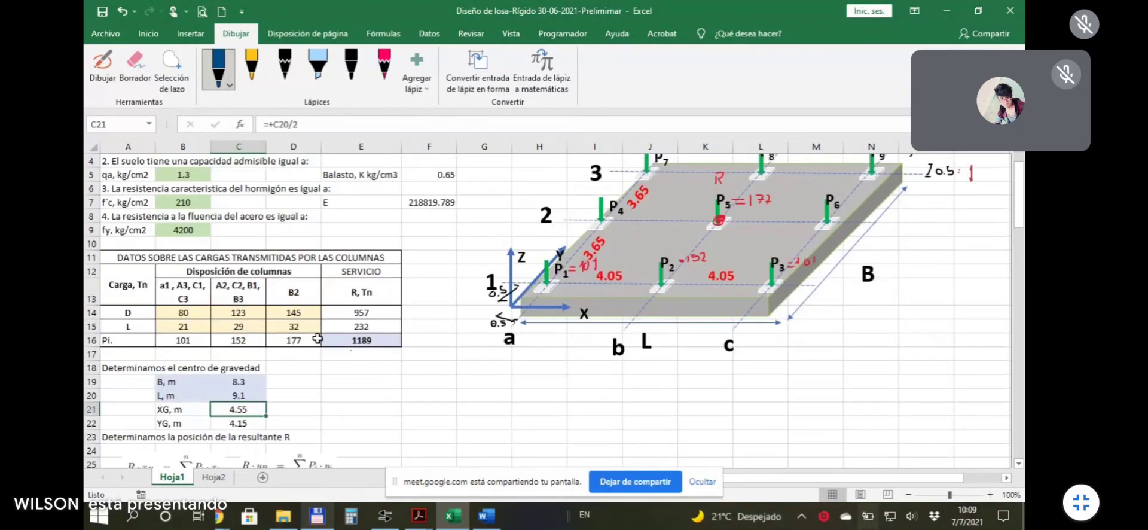
{"action": "scroll", "coordinate": [314, 335], "scroll_direction": "down", "scroll_amount": 1}
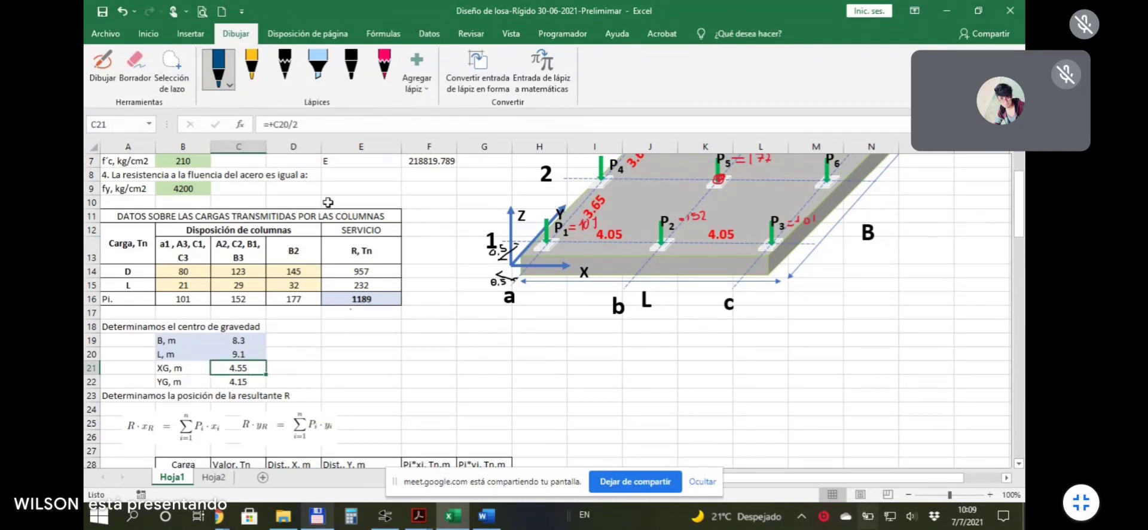
{"action": "left_click", "coordinate": [336, 125]}
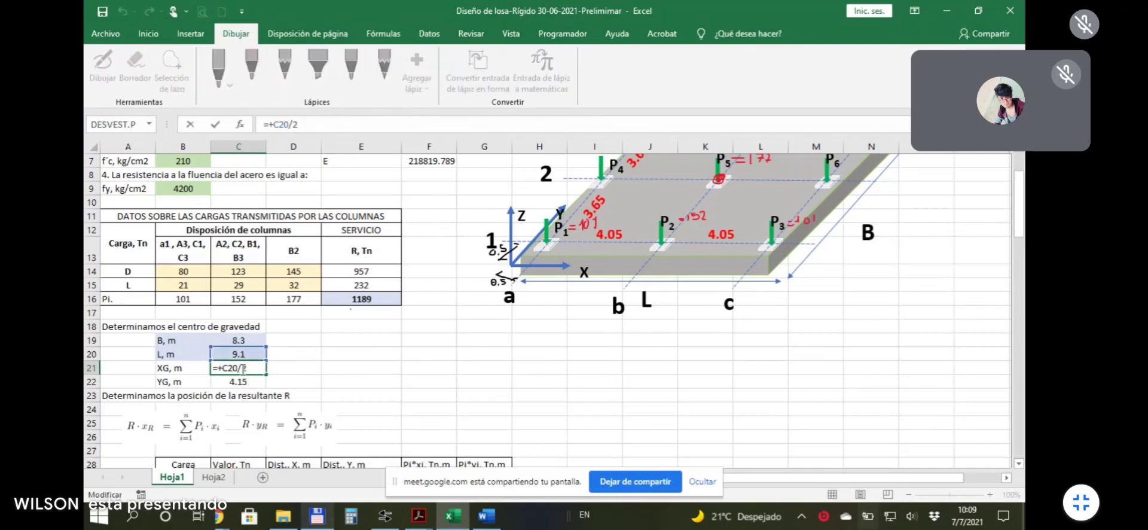
{"action": "key", "text": "Return"}
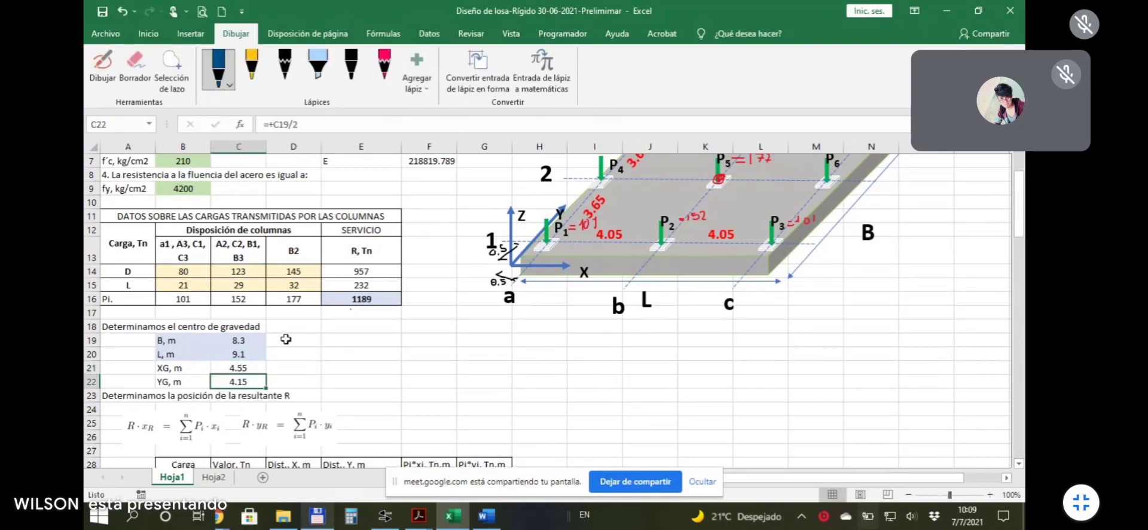
{"action": "left_click", "coordinate": [330, 124]}
{"action": "key", "text": "Escape"}
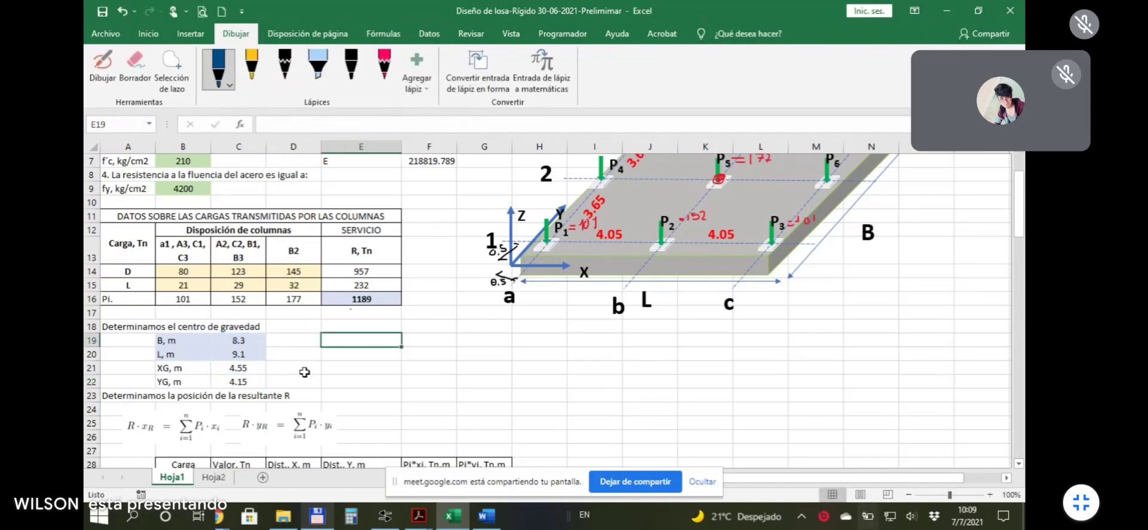
{"action": "left_click", "coordinate": [244, 370]}
{"action": "left_click", "coordinate": [293, 351]}
{"action": "scroll", "coordinate": [705, 224], "scroll_direction": "down", "scroll_amount": 1}
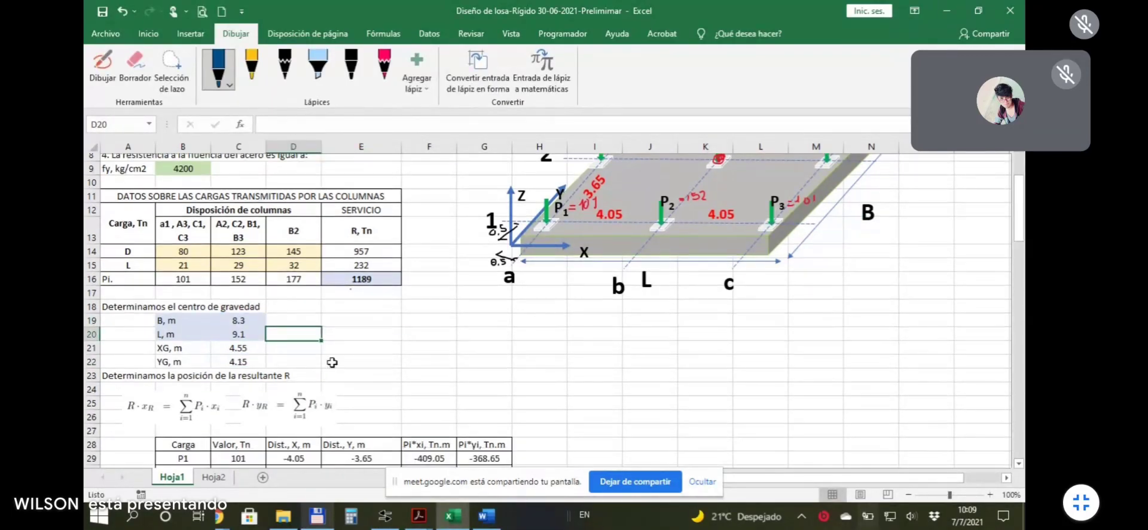
{"action": "scroll", "coordinate": [706, 224], "scroll_direction": "up", "scroll_amount": 1}
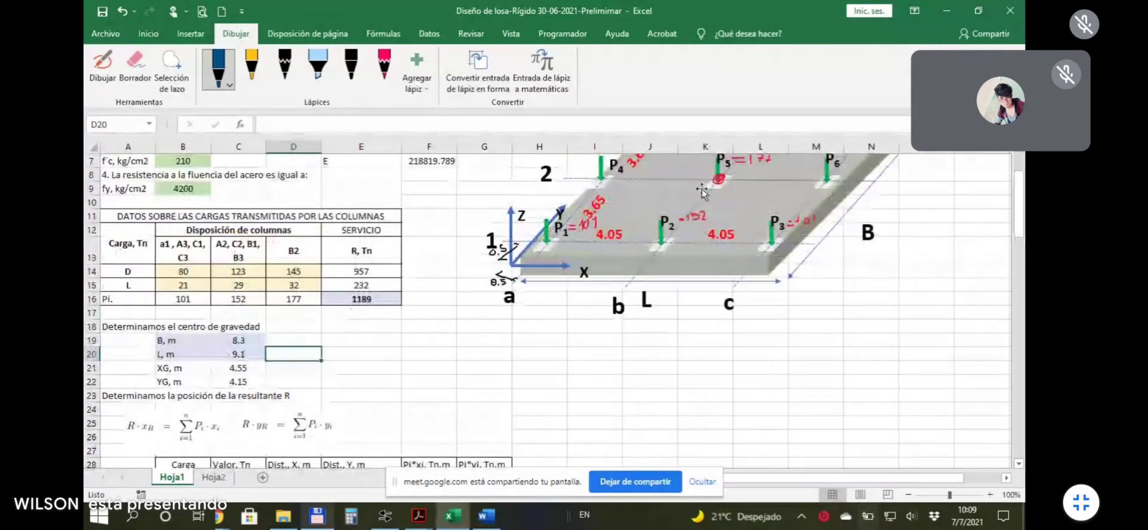
Review the section on the position of resultant R, starting at its heading in A23.
{"action": "scroll", "coordinate": [417, 327], "scroll_direction": "down", "scroll_amount": 1}
{"action": "scroll", "coordinate": [417, 327], "scroll_direction": "down", "scroll_amount": 1}
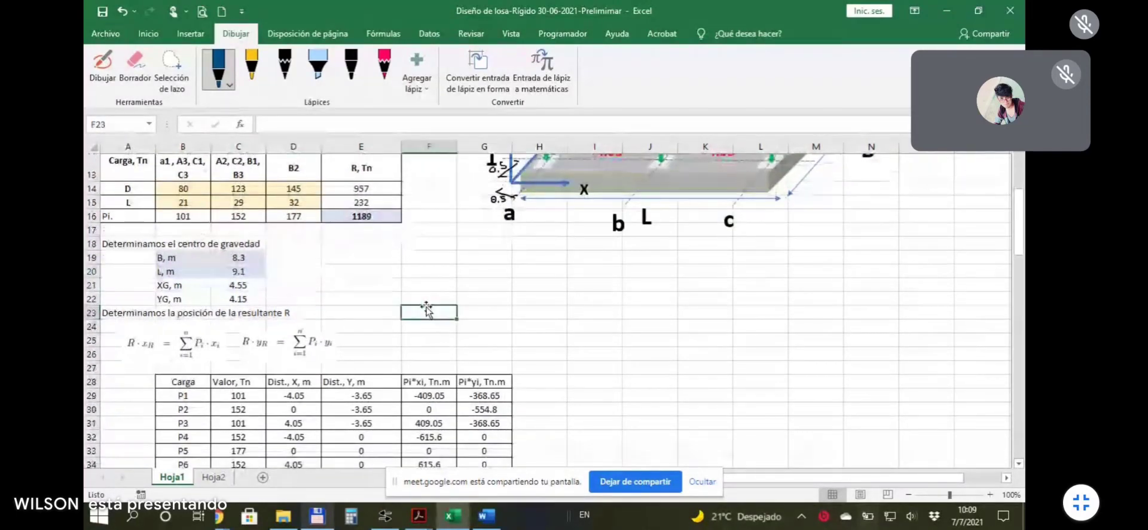
{"action": "left_click", "coordinate": [366, 272]}
{"action": "scroll", "coordinate": [389, 312], "scroll_direction": "down", "scroll_amount": 1}
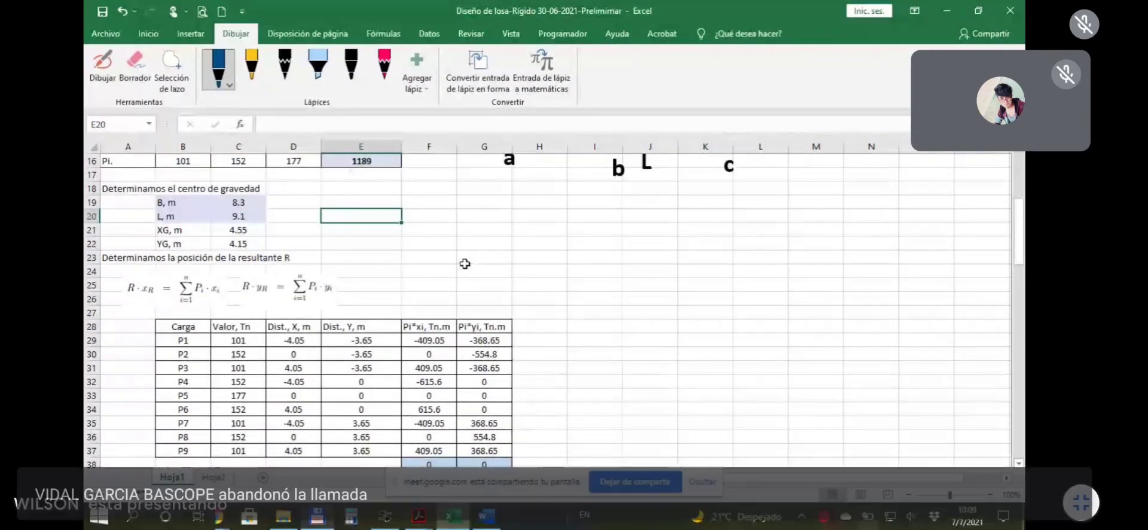
{"action": "scroll", "coordinate": [633, 293], "scroll_direction": "up", "scroll_amount": 1}
{"action": "scroll", "coordinate": [599, 305], "scroll_direction": "down", "scroll_amount": 1}
{"action": "left_click", "coordinate": [112, 256]}
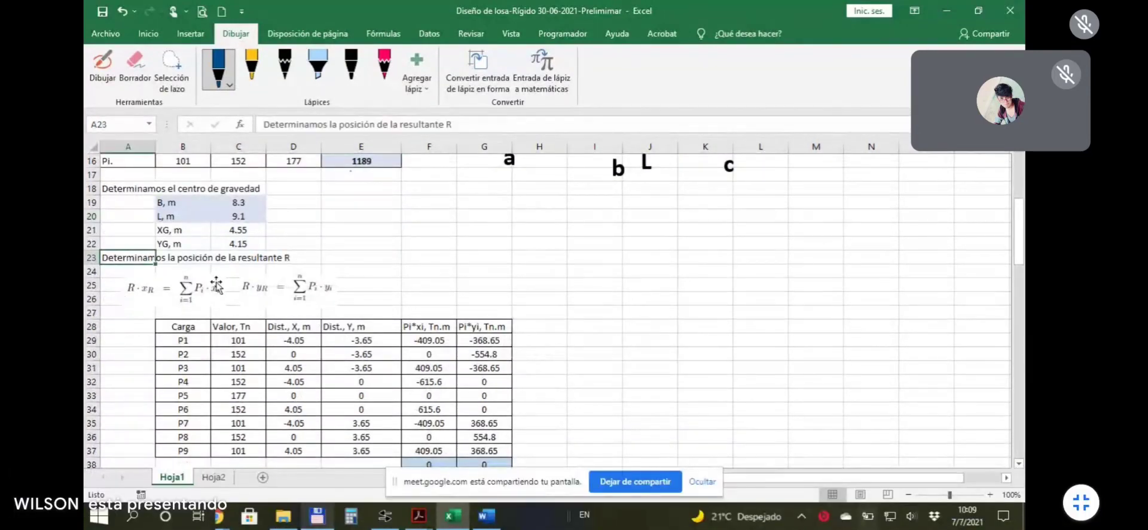
{"action": "scroll", "coordinate": [549, 282], "scroll_direction": "up", "scroll_amount": 3}
{"action": "scroll", "coordinate": [544, 287], "scroll_direction": "down", "scroll_amount": 3}
Examine the two summation equations for the resultant coordinates xR and yR above the load table.
{"action": "left_click", "coordinate": [186, 297]}
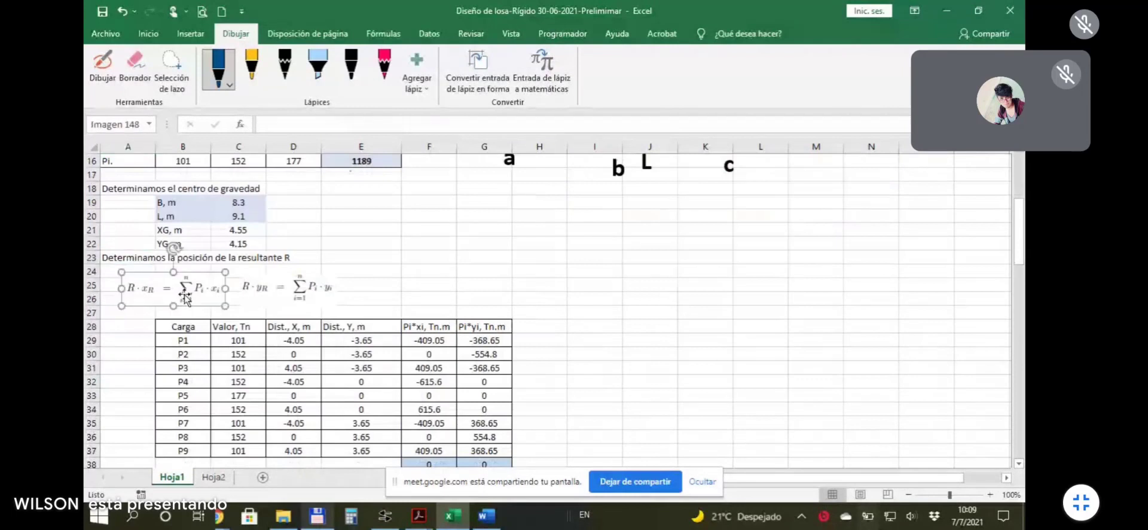
{"action": "left_click", "coordinate": [413, 276]}
{"action": "left_click", "coordinate": [299, 298]}
{"action": "left_click", "coordinate": [181, 295]}
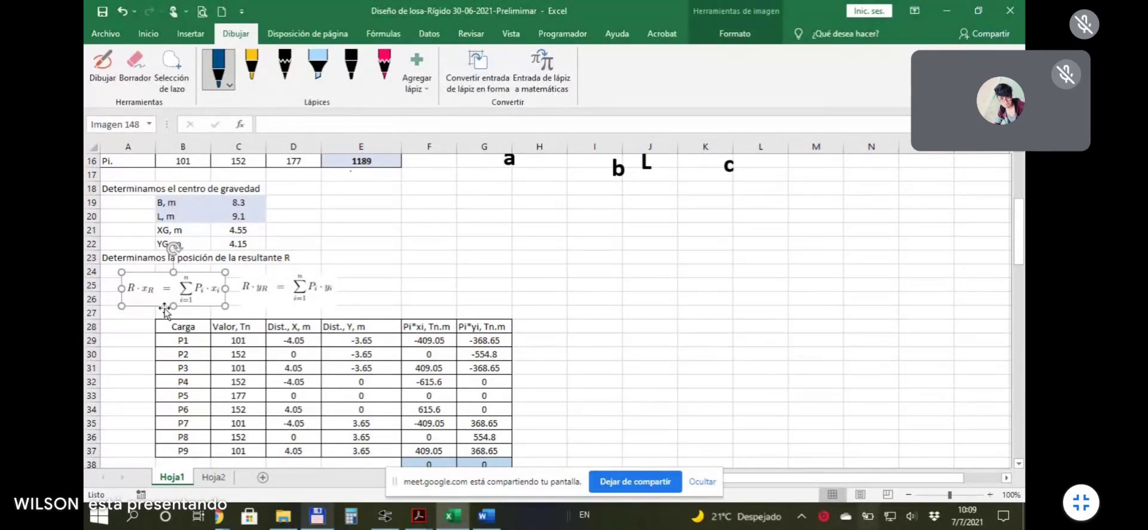
{"action": "left_click", "coordinate": [270, 289]}
{"action": "left_click", "coordinate": [425, 283]}
{"action": "left_click", "coordinate": [190, 291]}
{"action": "left_click", "coordinate": [281, 289]}
{"action": "key", "text": "Escape"}
{"action": "scroll", "coordinate": [404, 266], "scroll_direction": "down", "scroll_amount": 2}
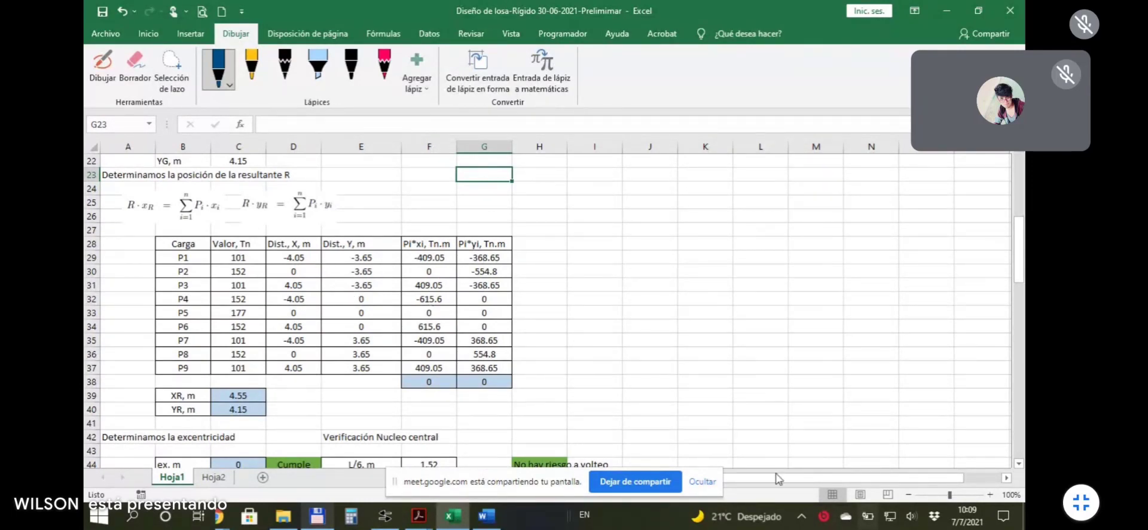
Hide the screen-sharing notice and review column loads P1 to P9 with their values in B29:C37.
{"action": "left_click", "coordinate": [702, 481]}
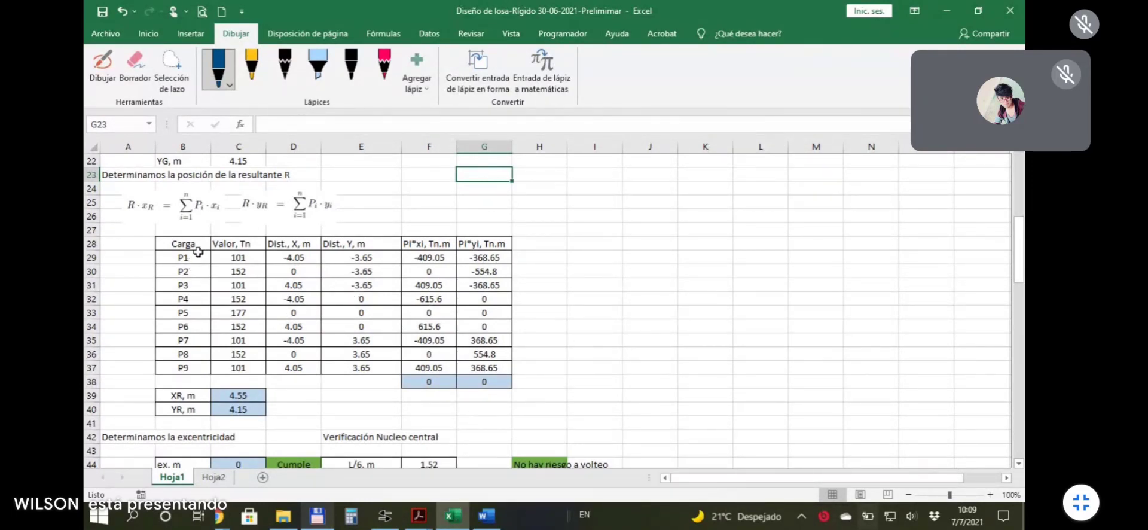
{"action": "left_click", "coordinate": [379, 210]}
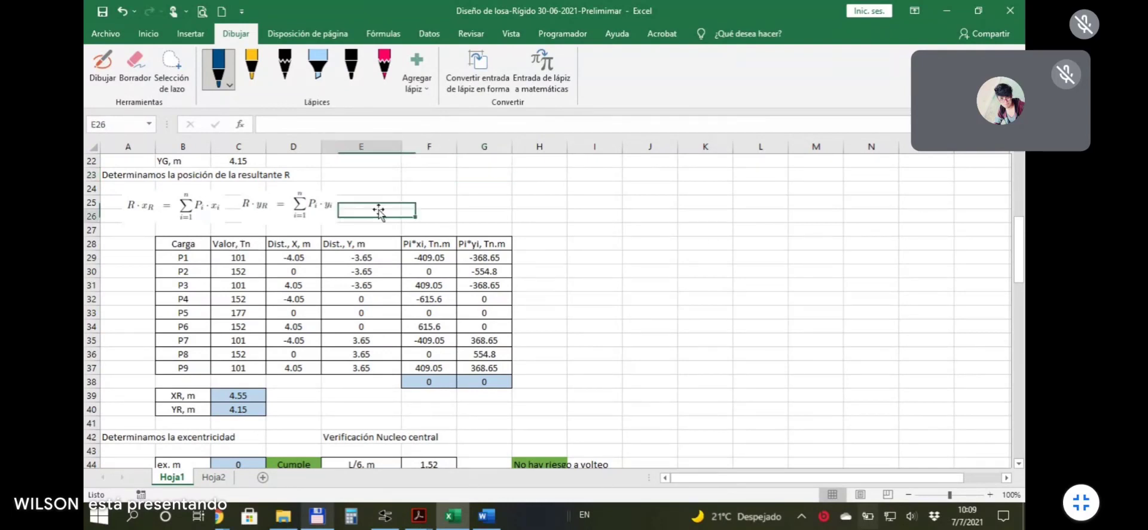
{"action": "left_click", "coordinate": [200, 257]}
{"action": "left_click", "coordinate": [191, 285]}
{"action": "left_click_drag", "start_coordinate": [187, 259], "coordinate": [193, 363]}
{"action": "left_click_drag", "start_coordinate": [236, 258], "coordinate": [240, 366]}
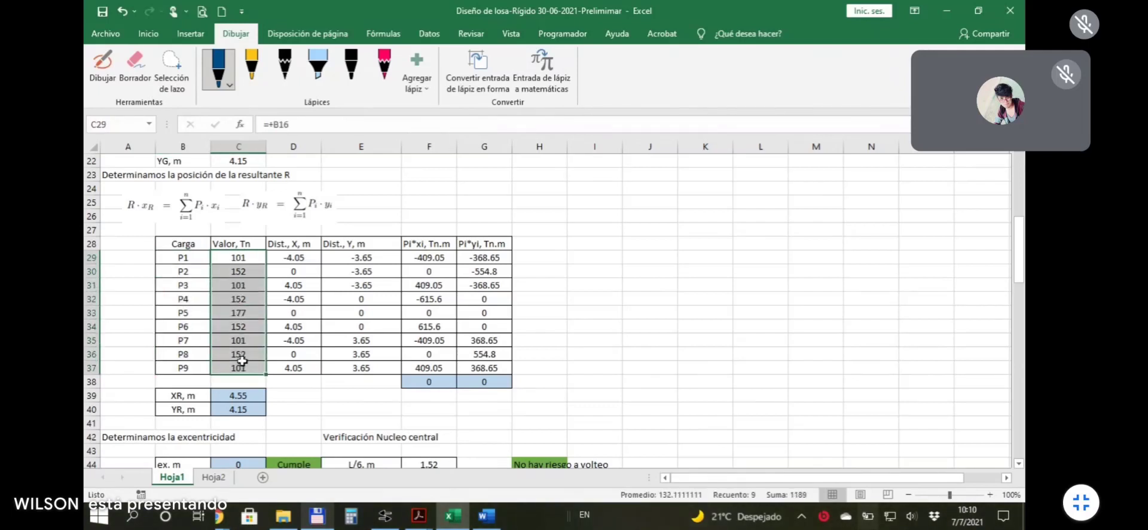
Review the X distances of the column loads in D29:D37 and compare them with the column positions in the sketch.
{"action": "left_click", "coordinate": [290, 258]}
{"action": "left_click_drag", "start_coordinate": [293, 257], "coordinate": [305, 365]}
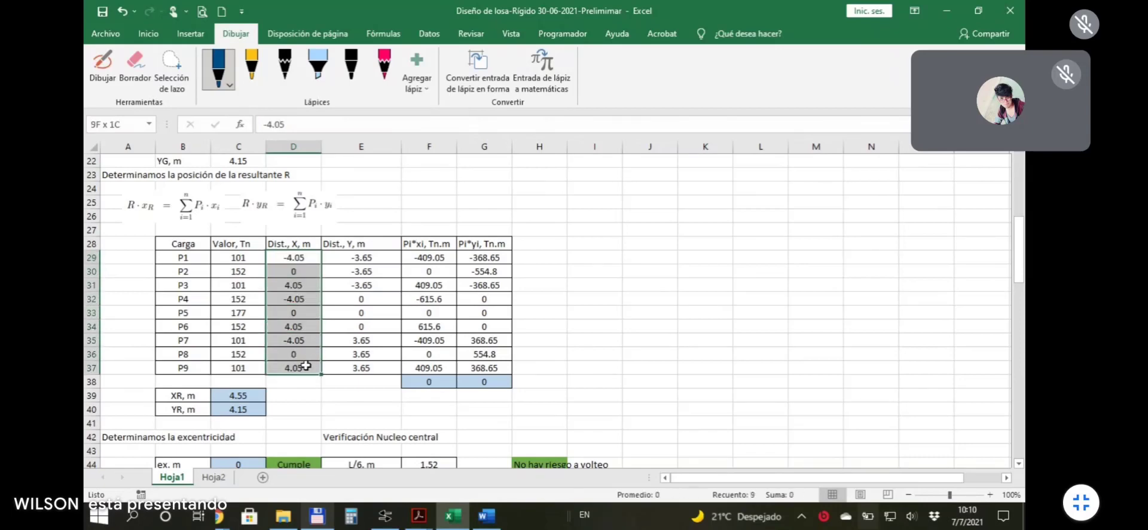
{"action": "left_click", "coordinate": [296, 257]}
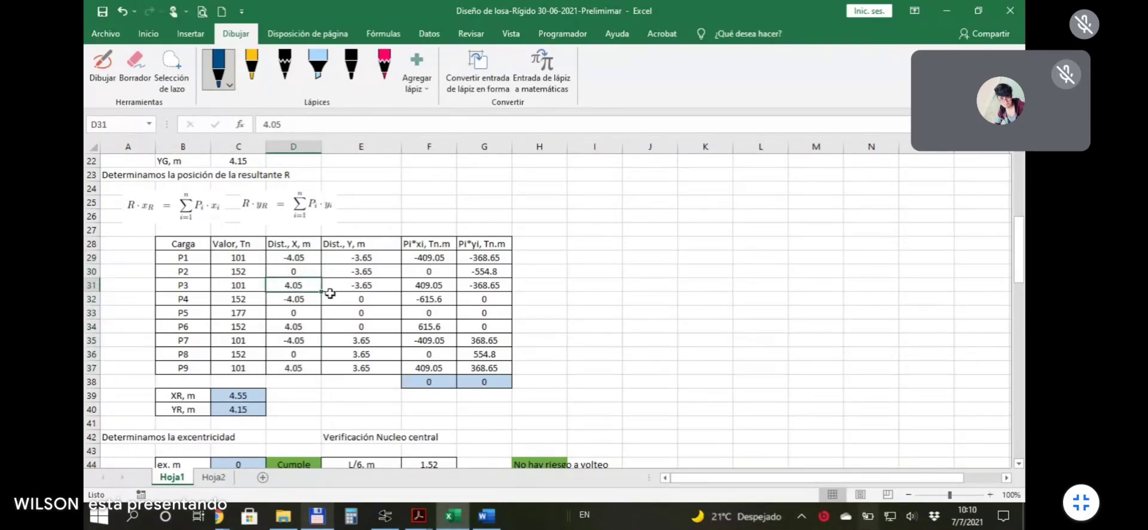
{"action": "left_click", "coordinate": [294, 285]}
{"action": "scroll", "coordinate": [610, 333], "scroll_direction": "up", "scroll_amount": 2}
{"action": "scroll", "coordinate": [610, 333], "scroll_direction": "up", "scroll_amount": 4}
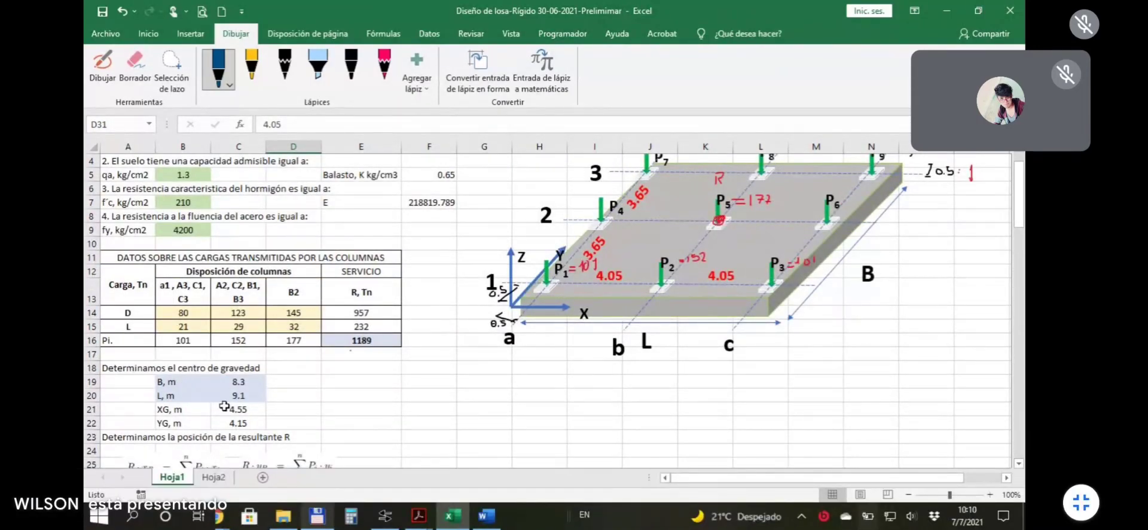
Highlight the centre of gravity coordinates XG and YG in C21:C22 with a yellow fill.
{"action": "left_click_drag", "start_coordinate": [241, 410], "coordinate": [239, 423]}
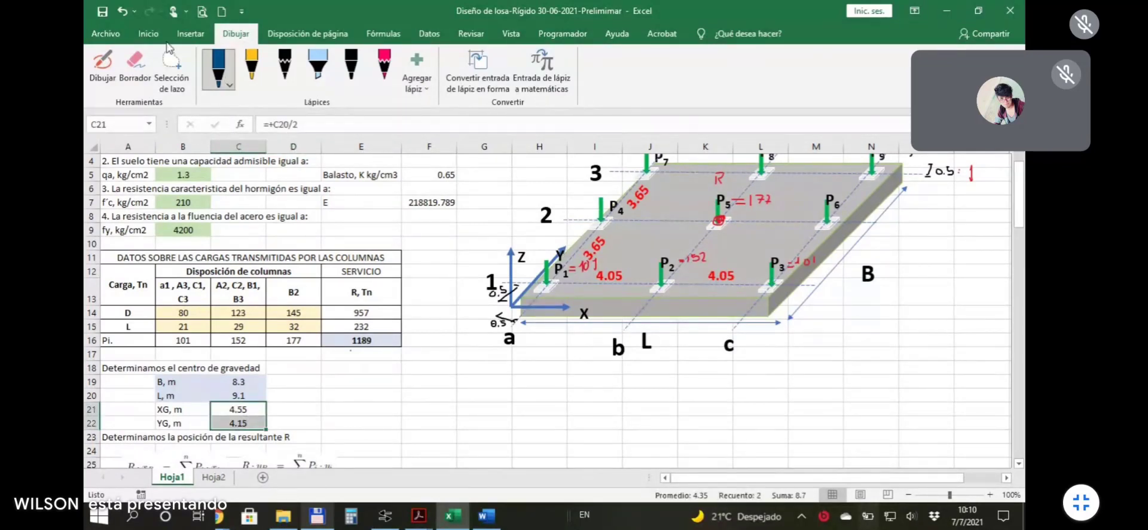
{"action": "left_click", "coordinate": [148, 33]}
{"action": "left_click", "coordinate": [259, 81]}
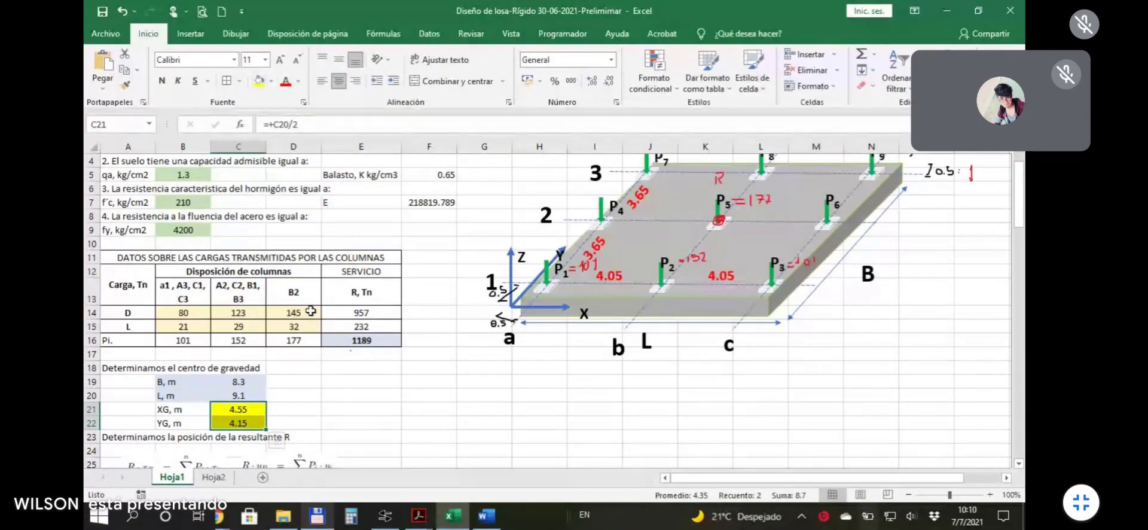
{"action": "left_click", "coordinate": [339, 385]}
Check the XG and YG formulas in C21:C22 against the slab's centre at column P5 in the sketch.
{"action": "left_click", "coordinate": [251, 412]}
{"action": "left_click", "coordinate": [251, 423]}
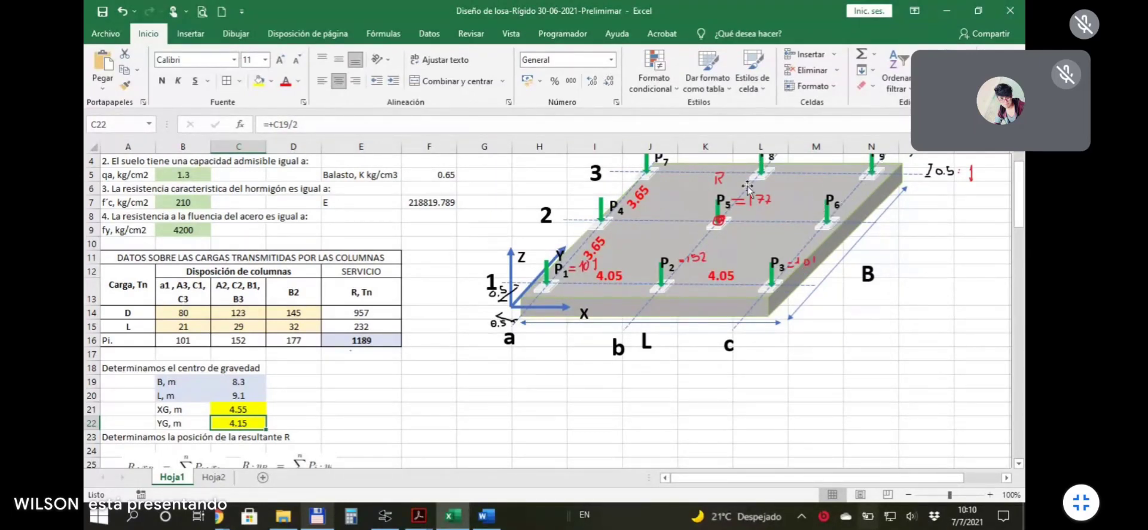
{"action": "left_click_drag", "start_coordinate": [723, 222], "coordinate": [720, 221]}
{"action": "left_click", "coordinate": [365, 380]}
{"action": "scroll", "coordinate": [337, 358], "scroll_direction": "down", "scroll_amount": 5}
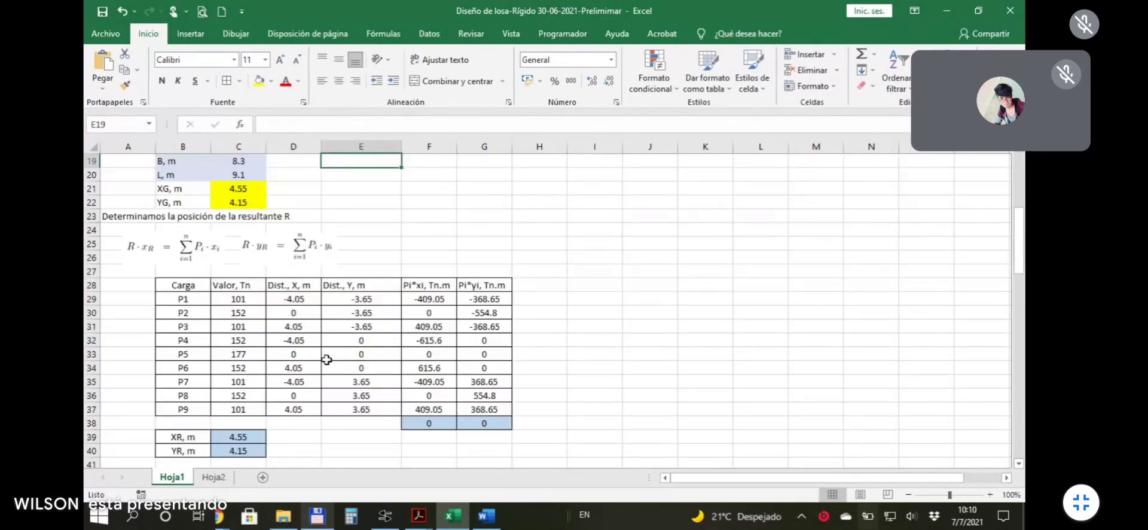
Review the zero X distances of the central columns and the Y distance of P1 in E29 against the sketch.
{"action": "left_click", "coordinate": [308, 316]}
{"action": "left_click", "coordinate": [305, 355]}
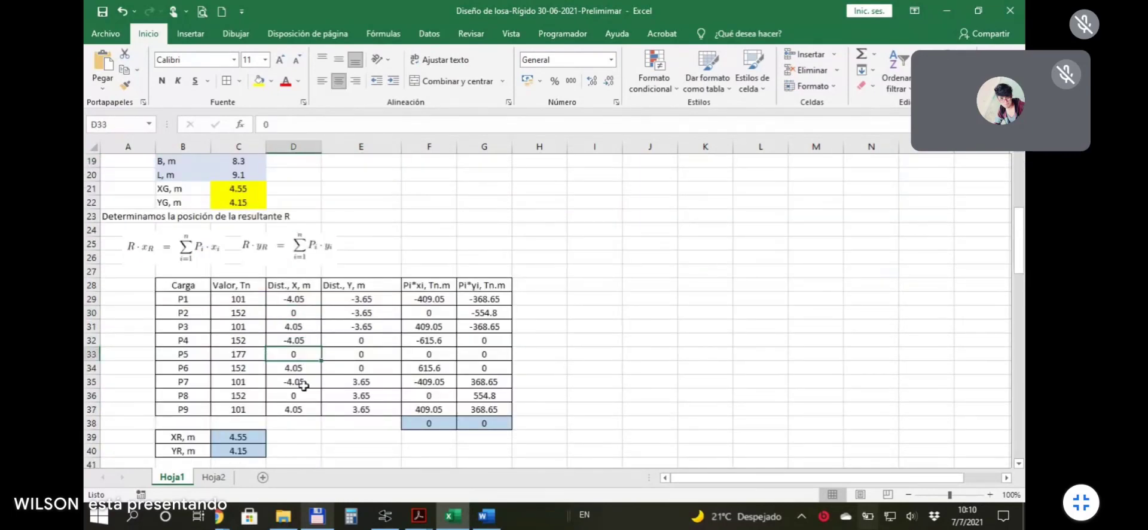
{"action": "left_click", "coordinate": [304, 398]}
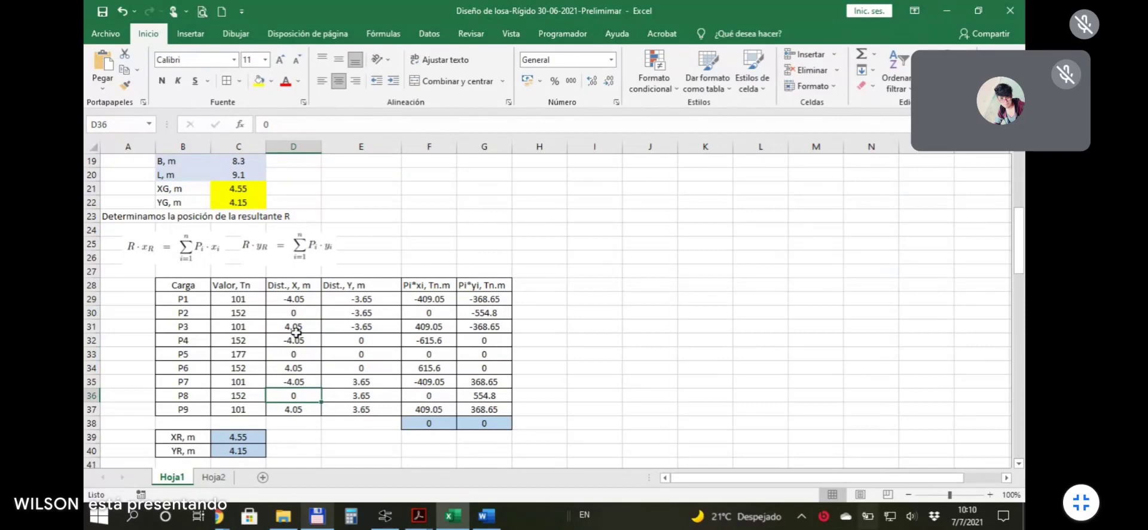
{"action": "left_click", "coordinate": [366, 300]}
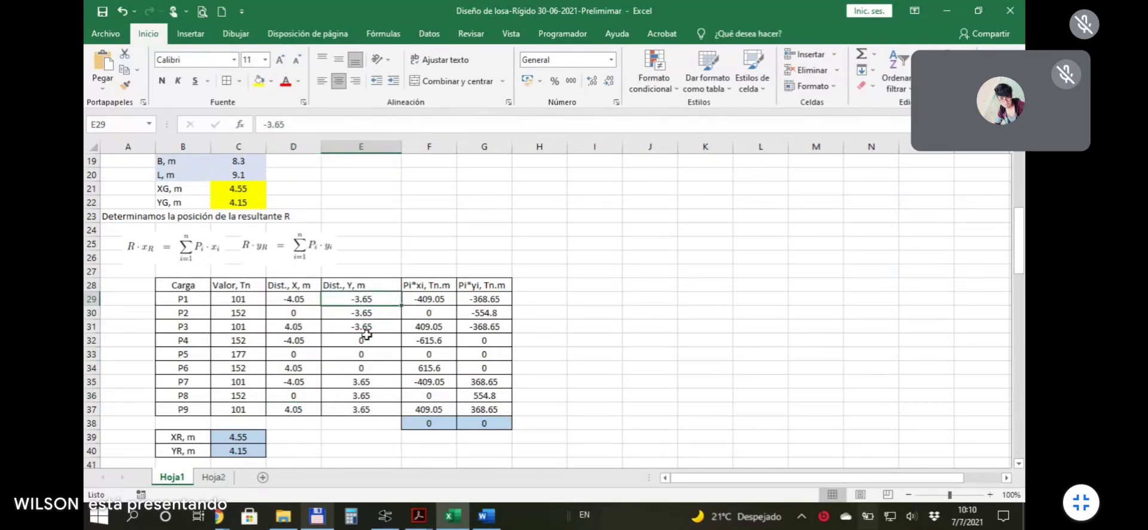
{"action": "scroll", "coordinate": [516, 352], "scroll_direction": "up", "scroll_amount": 5}
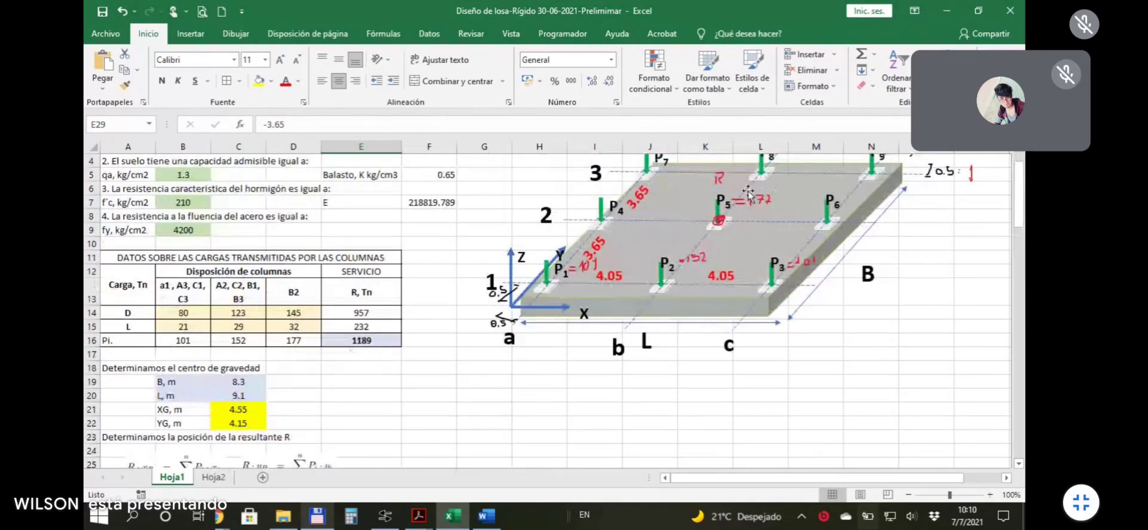
{"action": "scroll", "coordinate": [386, 350], "scroll_direction": "down", "scroll_amount": 6}
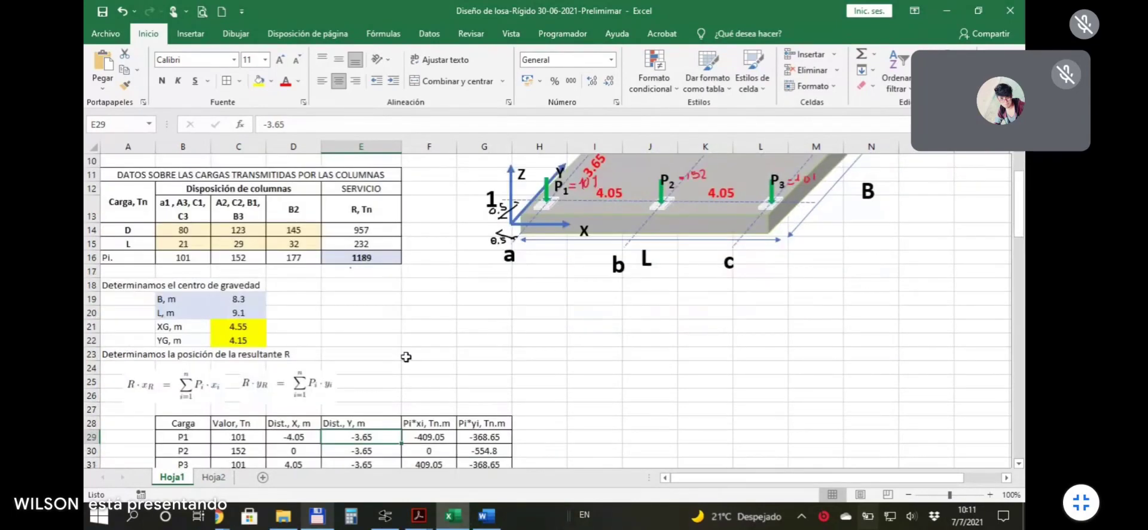
Check the Pi*xi and Pi*yi moment formulas of load P1 in F29:G29.
{"action": "left_click", "coordinate": [575, 336]}
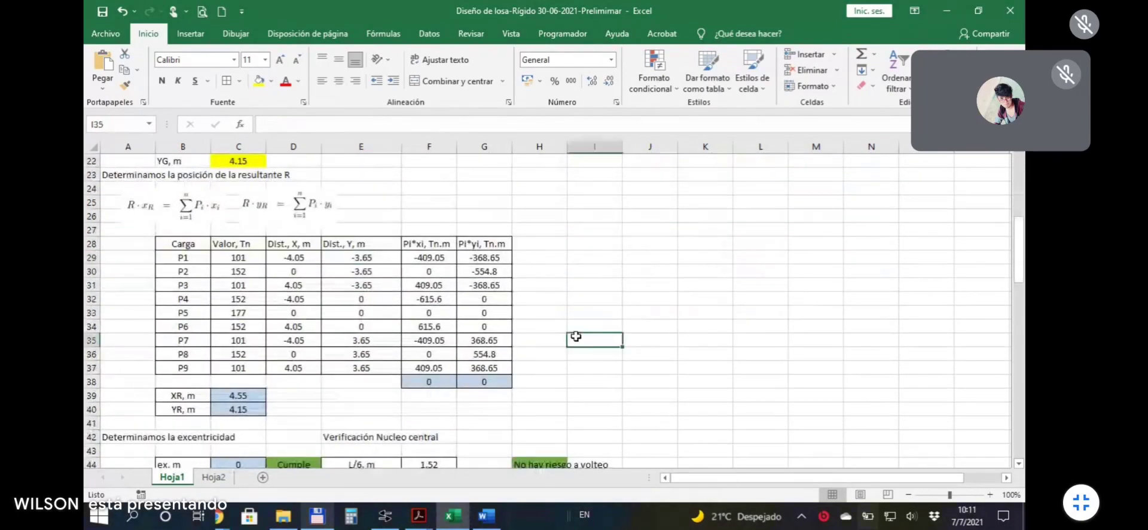
{"action": "left_click", "coordinate": [436, 258]}
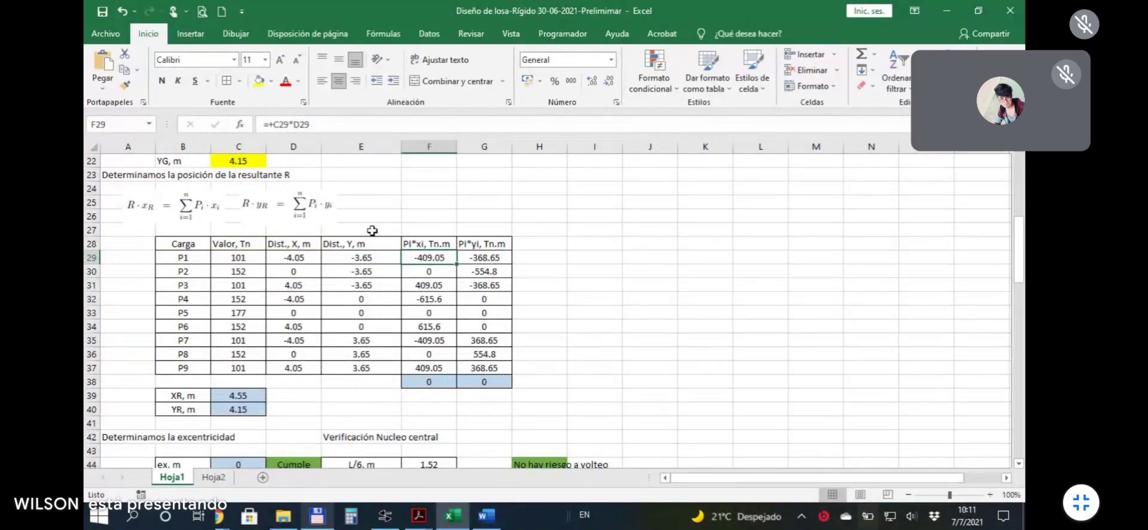
{"action": "left_click", "coordinate": [480, 259]}
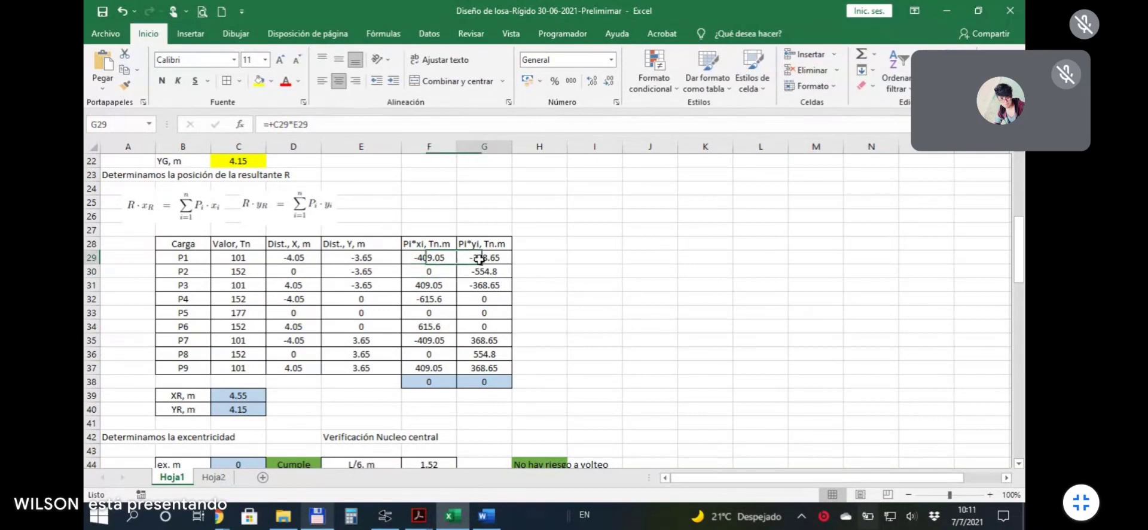
{"action": "left_click", "coordinate": [444, 259]}
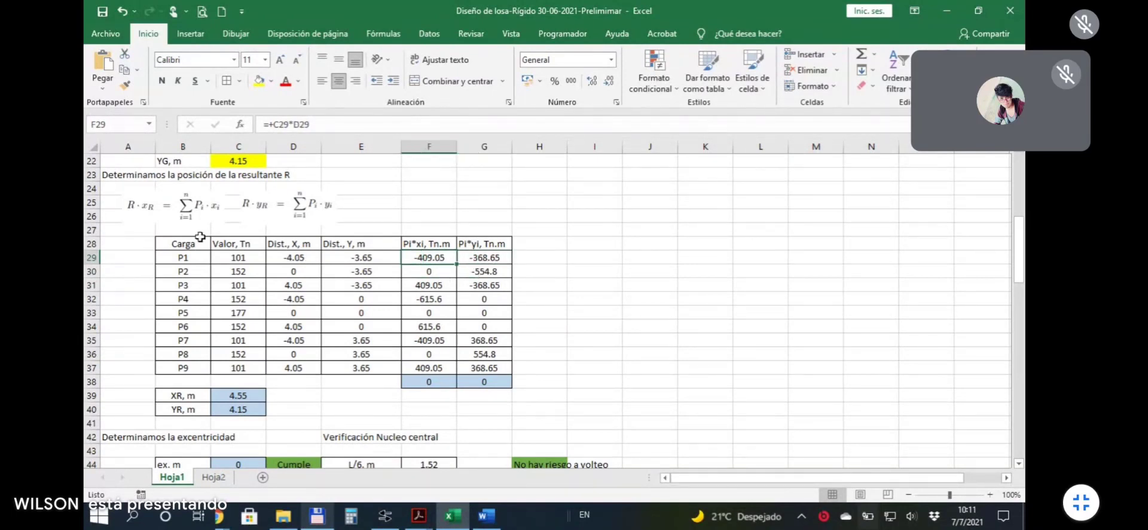
Check the SUMA formulas that total the Pi*xi and Pi*yi moments in F38:G38.
{"action": "left_click", "coordinate": [442, 382]}
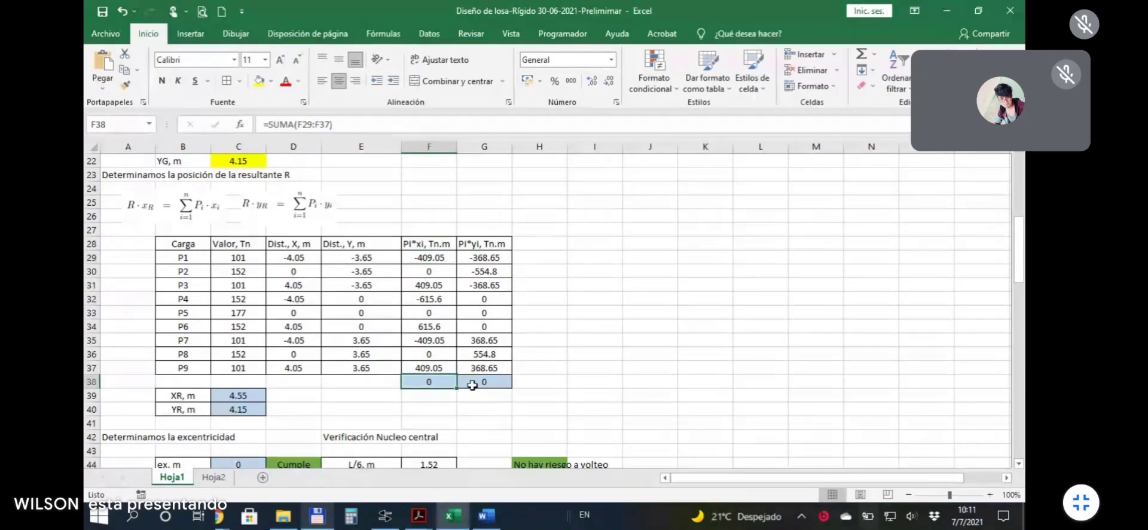
{"action": "double_click", "coordinate": [429, 381]}
{"action": "left_click", "coordinate": [594, 366]}
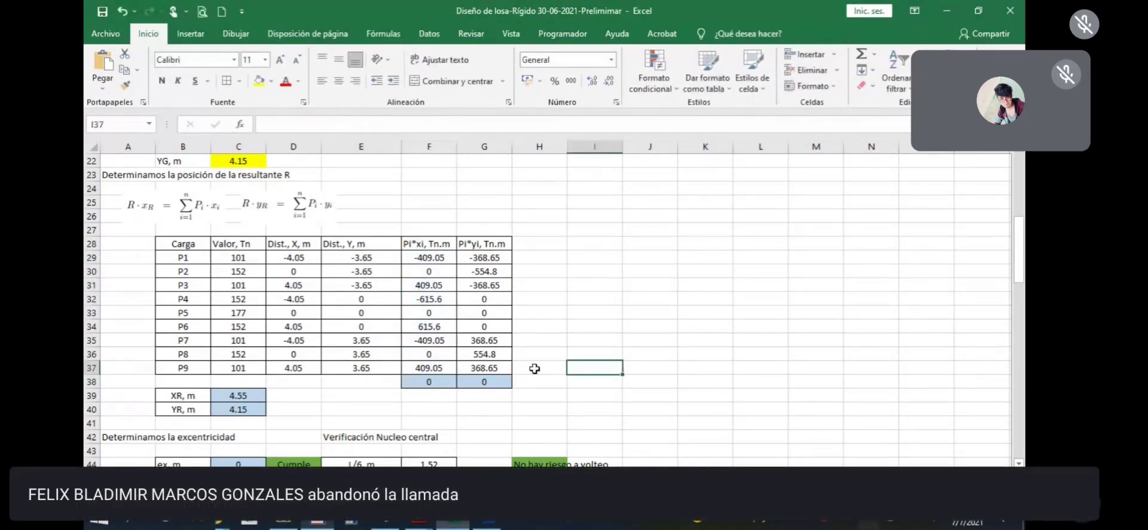
{"action": "left_click", "coordinate": [493, 377]}
{"action": "left_click", "coordinate": [345, 124]}
{"action": "left_click", "coordinate": [592, 312]}
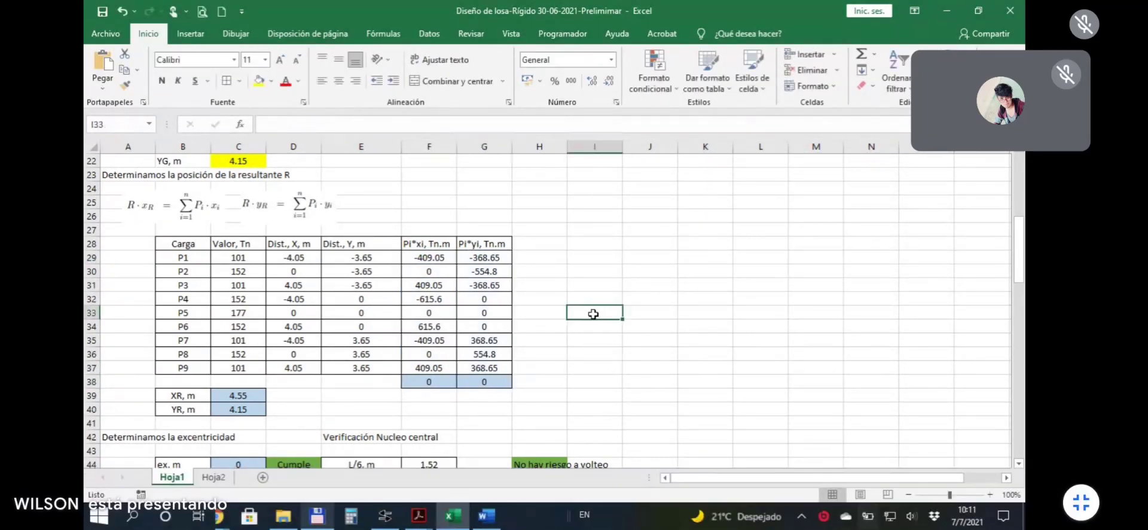
Compare the column loads and axes in the foundation sketch with the load and moment table in B28:G38.
{"action": "scroll", "coordinate": [618, 336], "scroll_direction": "up", "scroll_amount": 1}
{"action": "scroll", "coordinate": [617, 337], "scroll_direction": "up", "scroll_amount": 7}
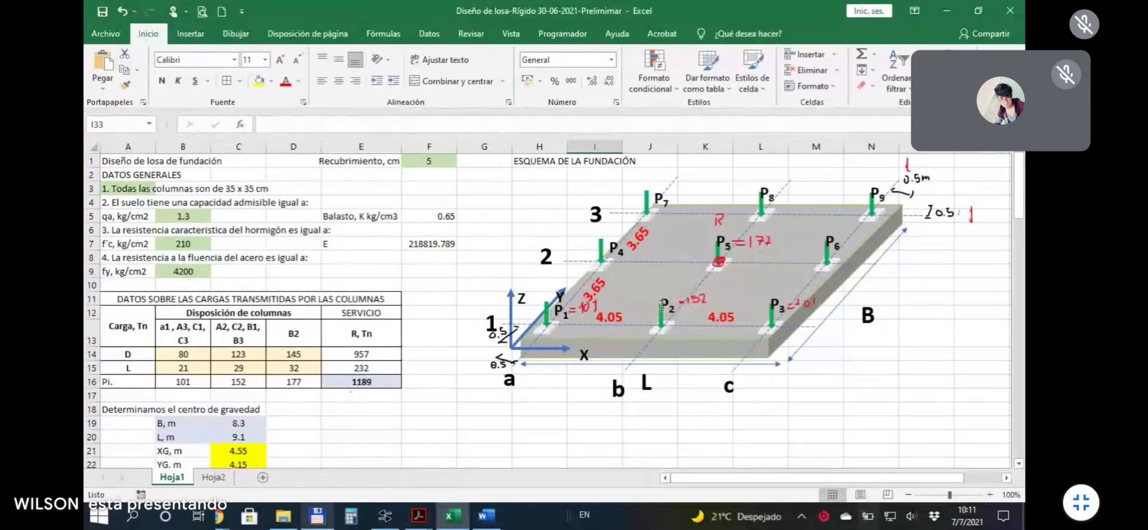
{"action": "scroll", "coordinate": [538, 353], "scroll_direction": "down", "scroll_amount": 3}
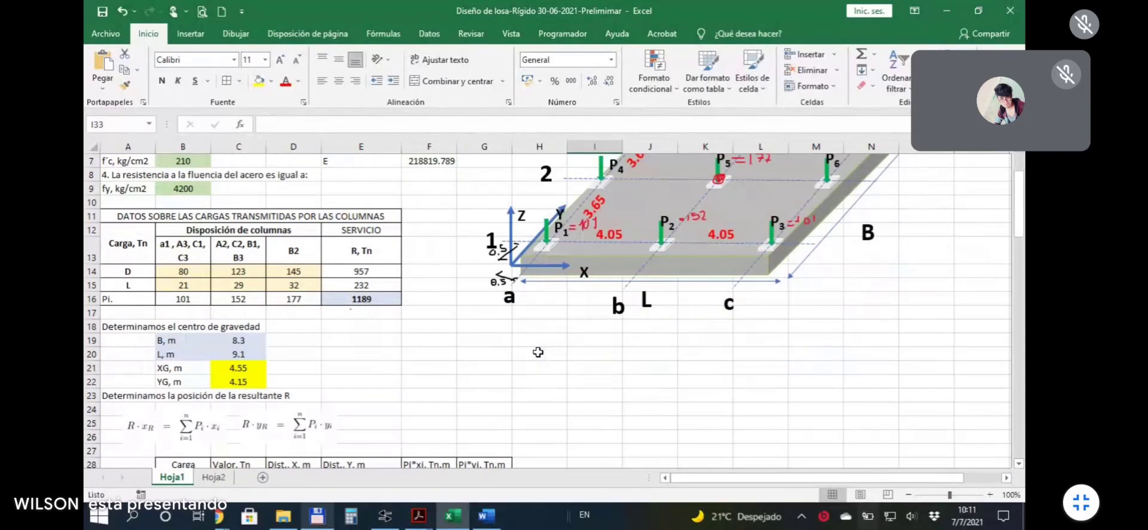
{"action": "scroll", "coordinate": [536, 346], "scroll_direction": "down", "scroll_amount": 3}
{"action": "left_click", "coordinate": [538, 271]}
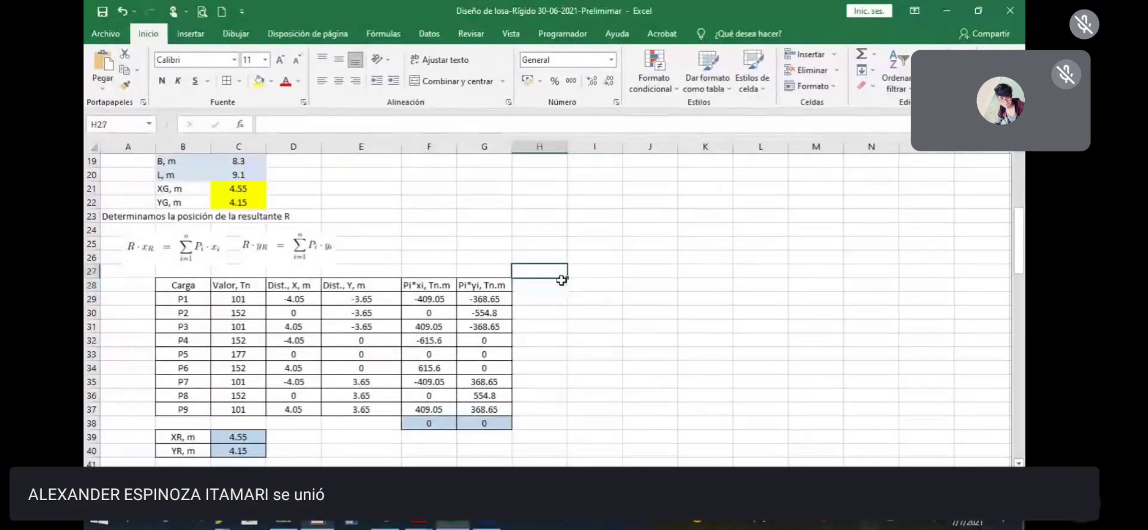
{"action": "left_click", "coordinate": [423, 270]}
{"action": "left_click", "coordinate": [485, 266]}
{"action": "key", "text": "Right"}
{"action": "key", "text": "Right"}
{"action": "scroll", "coordinate": [502, 281], "scroll_direction": "down", "scroll_amount": 2}
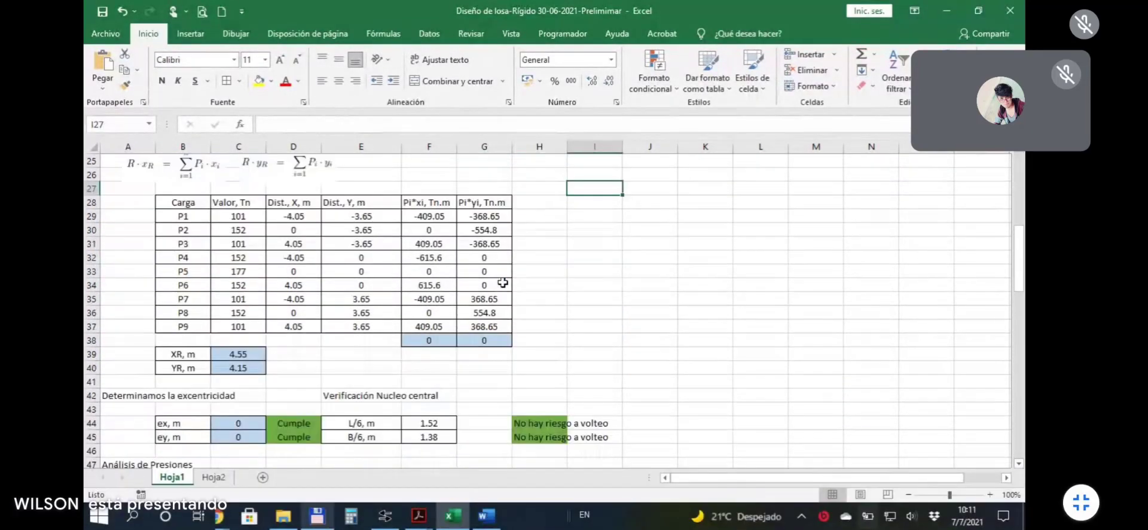
Review the moment totals in F38 and G38 against the individual column moments in rows 29 to 37.
{"action": "left_click", "coordinate": [436, 340]}
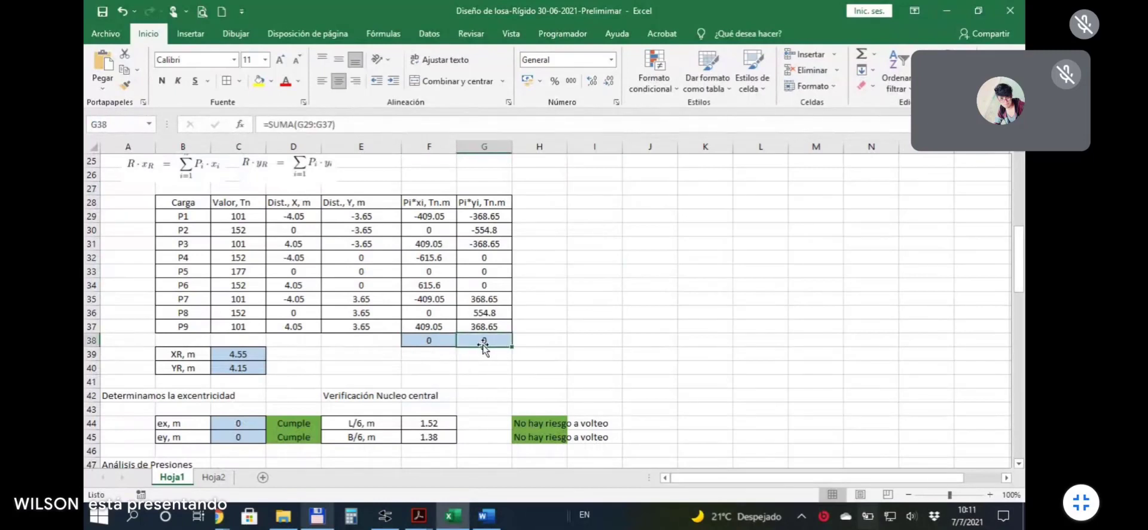
{"action": "key", "text": "Right"}
{"action": "left_click", "coordinate": [441, 341]}
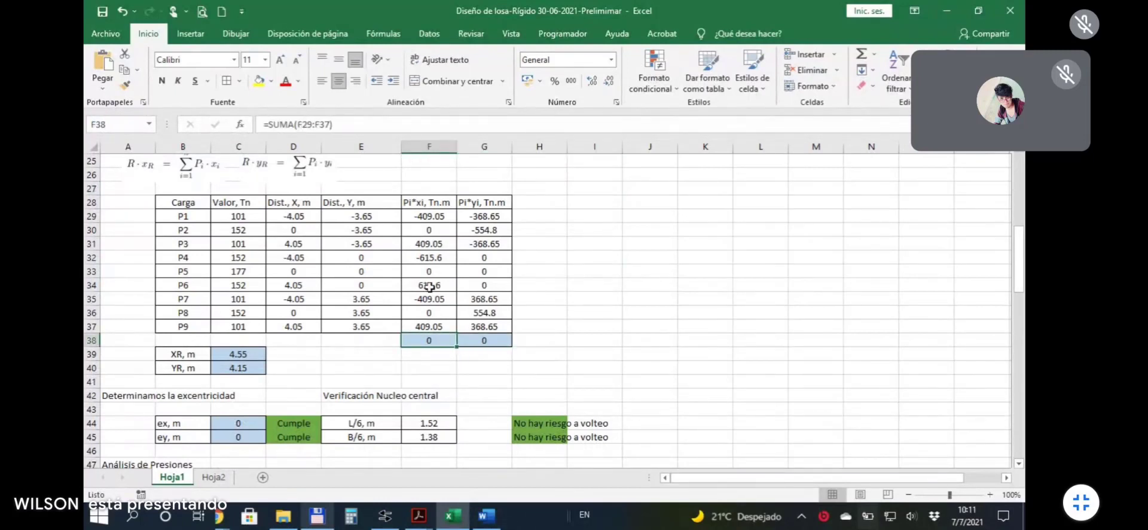
{"action": "scroll", "coordinate": [429, 286], "scroll_direction": "up", "scroll_amount": 1}
{"action": "left_click", "coordinate": [485, 382]}
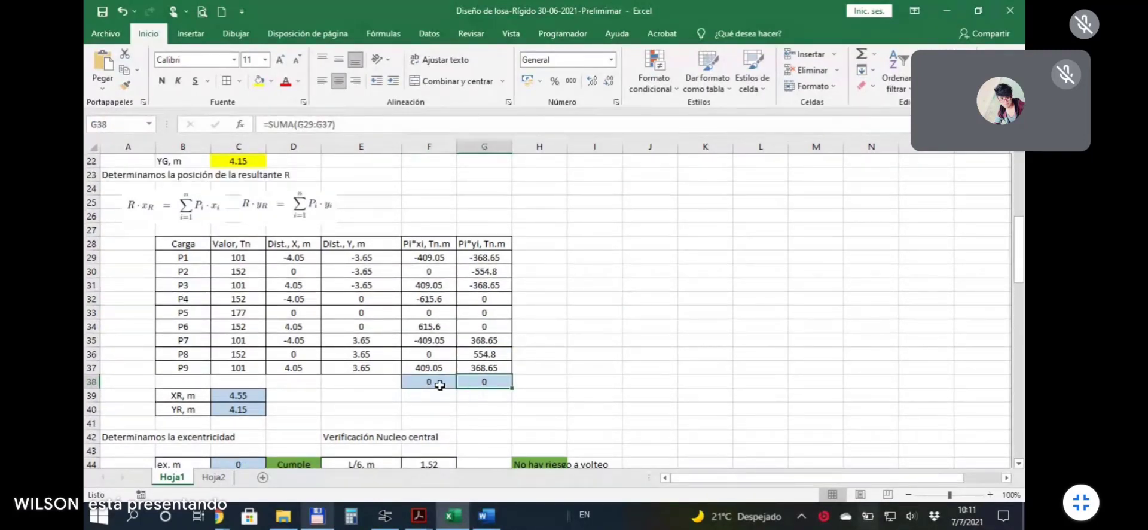
Compare the moment totals in F38:G38 with the resultant R marked at column P5 in the sketch.
{"action": "scroll", "coordinate": [586, 350], "scroll_direction": "up", "scroll_amount": 7}
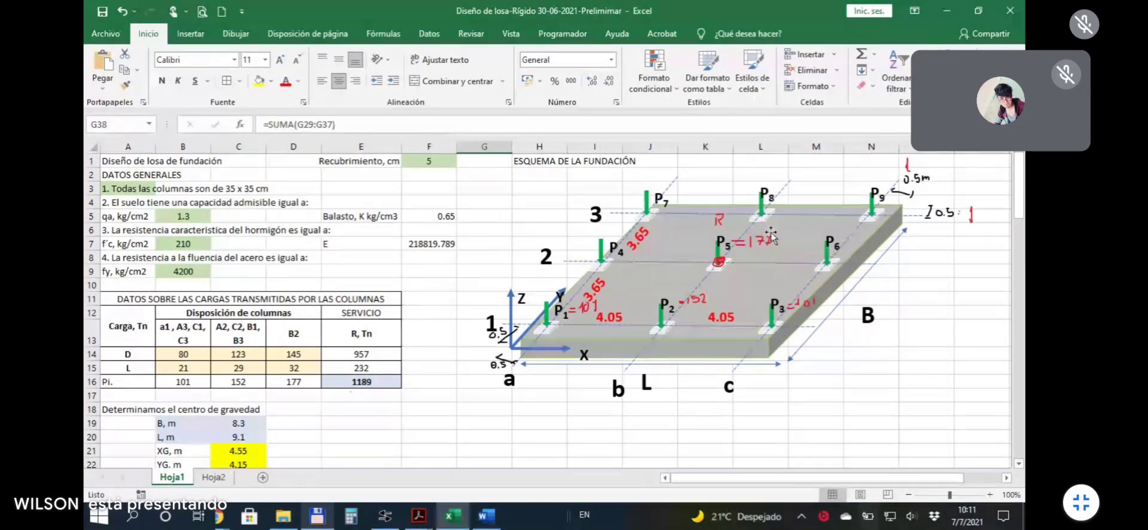
{"action": "scroll", "coordinate": [460, 351], "scroll_direction": "down", "scroll_amount": 3}
{"action": "scroll", "coordinate": [461, 350], "scroll_direction": "down", "scroll_amount": 4}
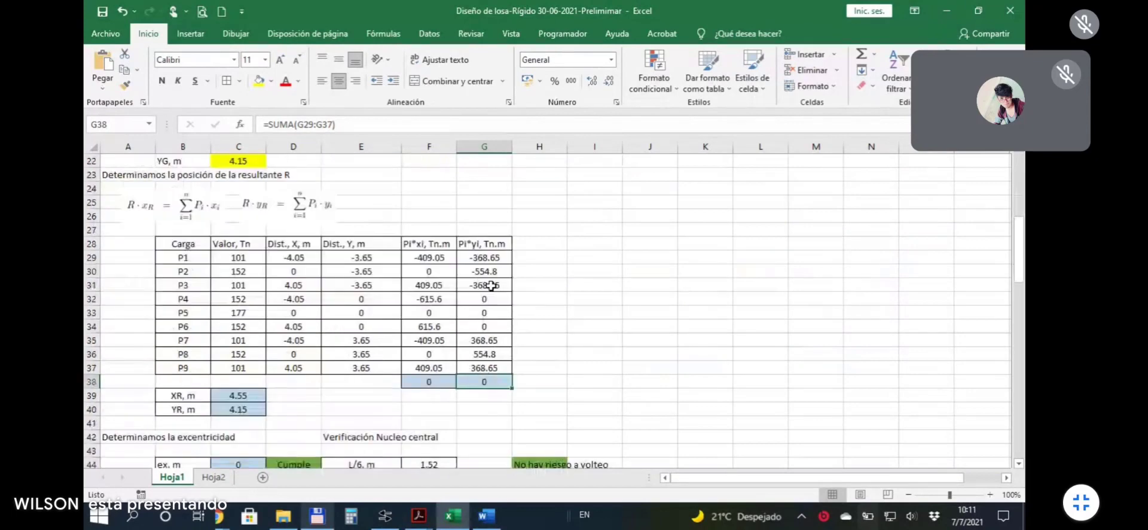
{"action": "key", "text": "Left"}
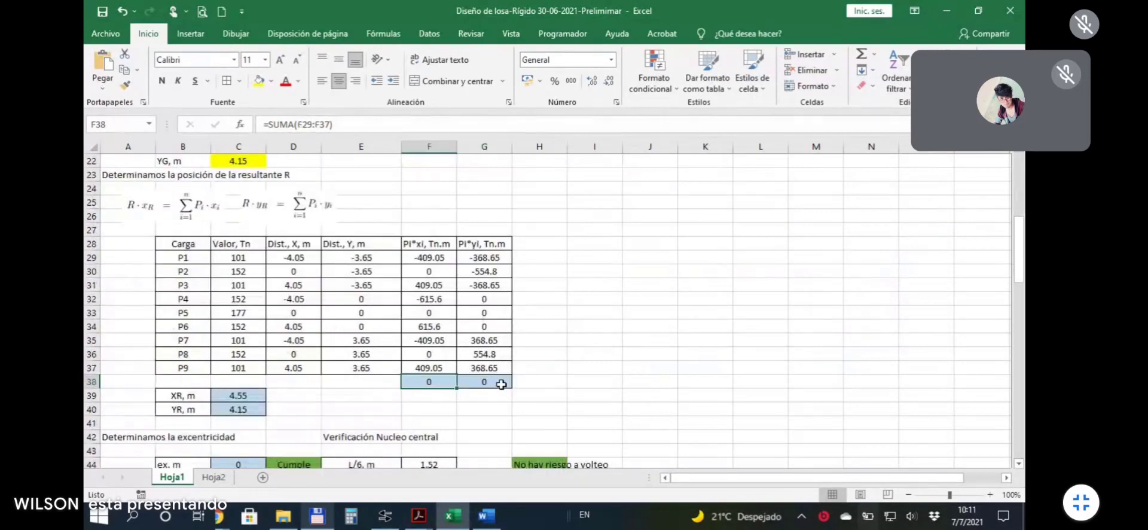
{"action": "scroll", "coordinate": [572, 370], "scroll_direction": "up", "scroll_amount": 5}
{"action": "scroll", "coordinate": [621, 373], "scroll_direction": "up", "scroll_amount": 1}
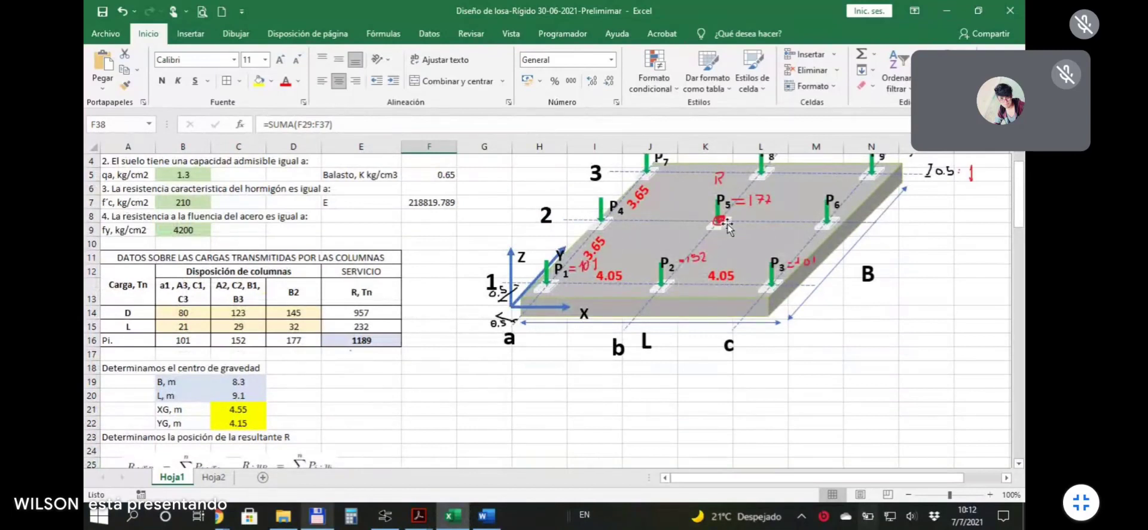
{"action": "left_click_drag", "start_coordinate": [717, 225], "coordinate": [717, 220]}
{"action": "scroll", "coordinate": [422, 290], "scroll_direction": "down", "scroll_amount": 9}
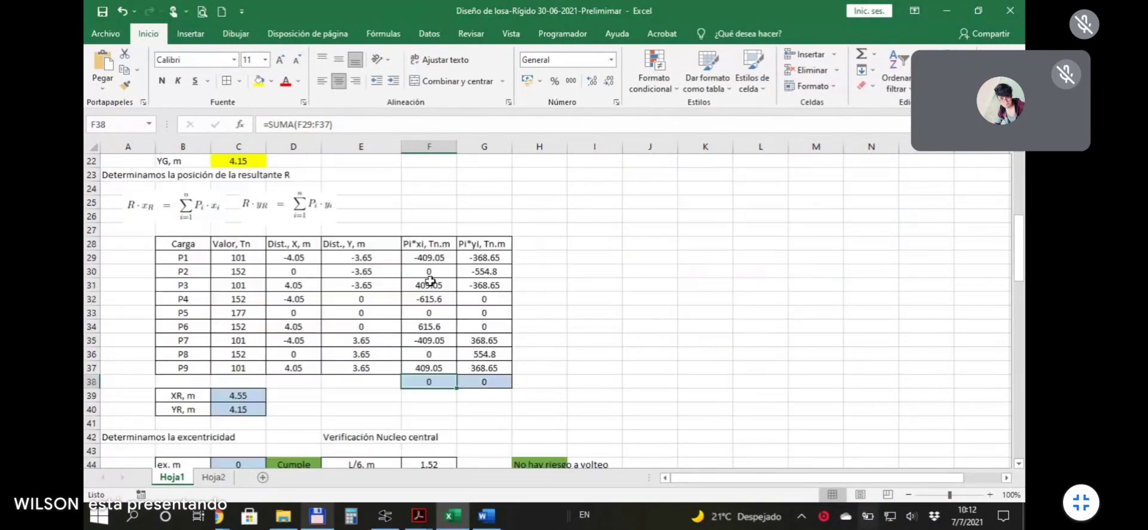
Compare the resultant coordinates XR and YR in C39:C40 with the centre of gravity coordinates in C21:C22.
{"action": "left_click", "coordinate": [309, 283]}
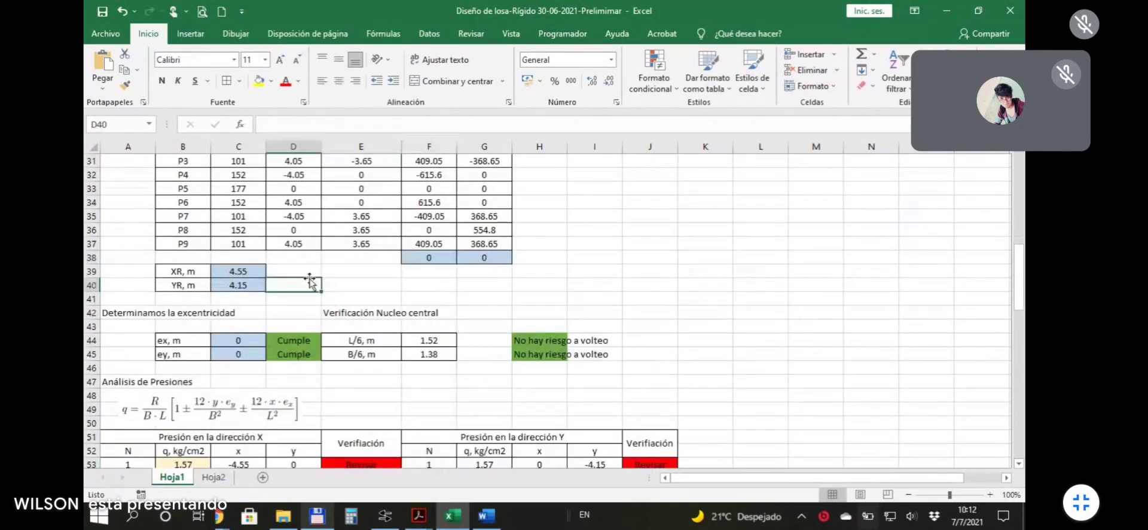
{"action": "left_click_drag", "start_coordinate": [248, 271], "coordinate": [247, 285]}
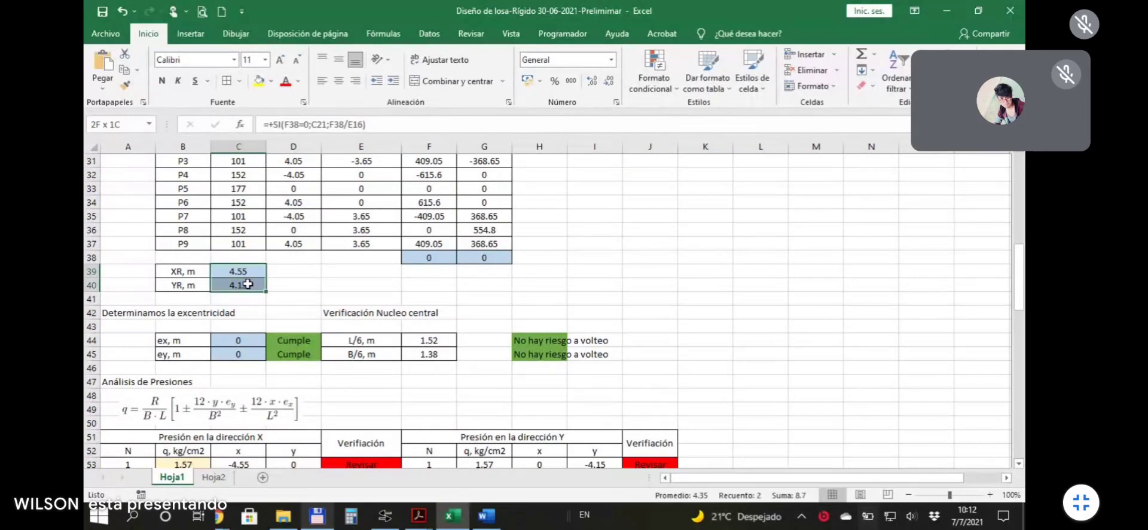
{"action": "scroll", "coordinate": [292, 278], "scroll_direction": "up", "scroll_amount": 4}
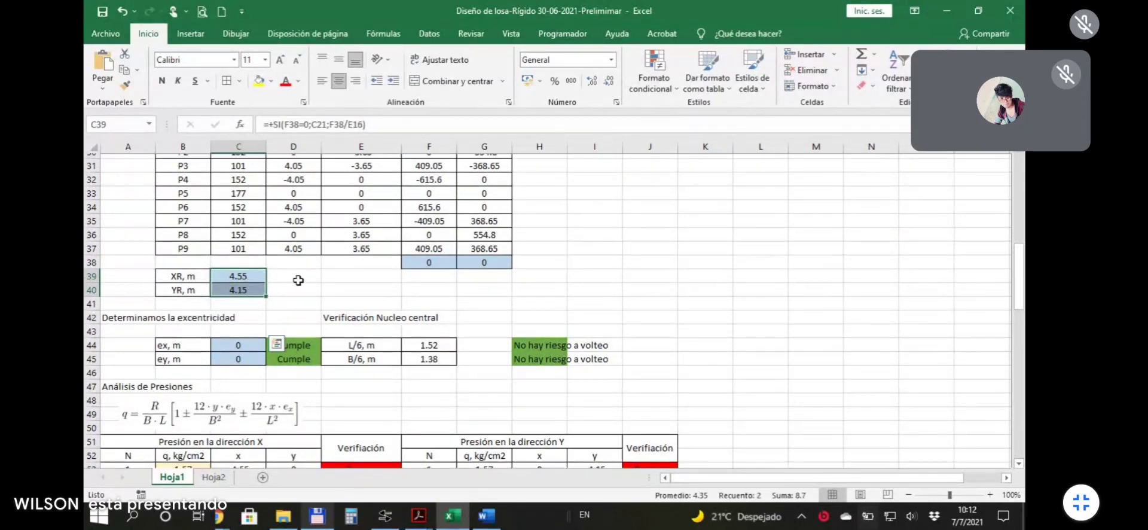
{"action": "left_click_drag", "start_coordinate": [241, 191], "coordinate": [242, 203]}
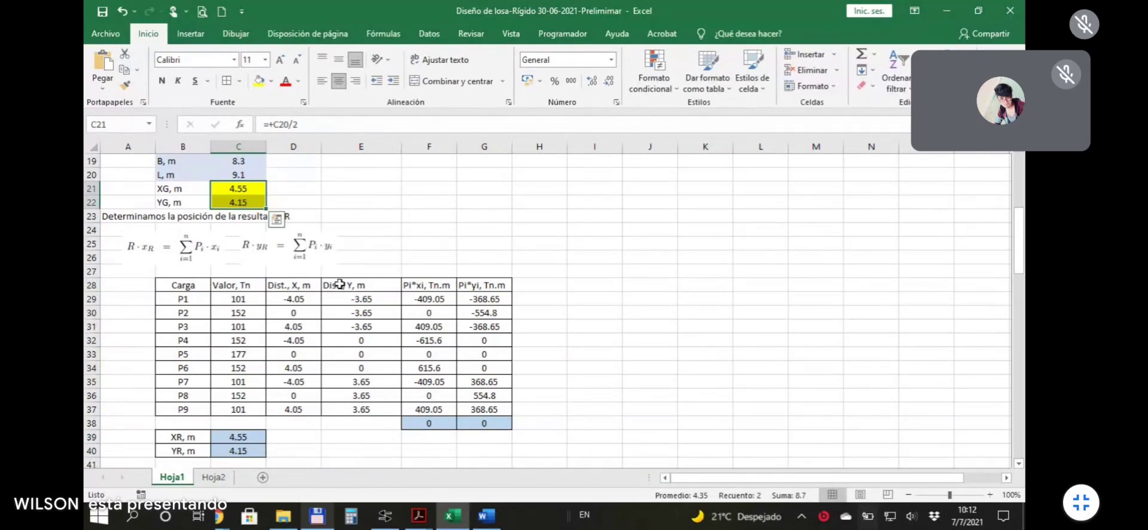
{"action": "scroll", "coordinate": [339, 283], "scroll_direction": "down", "scroll_amount": 3}
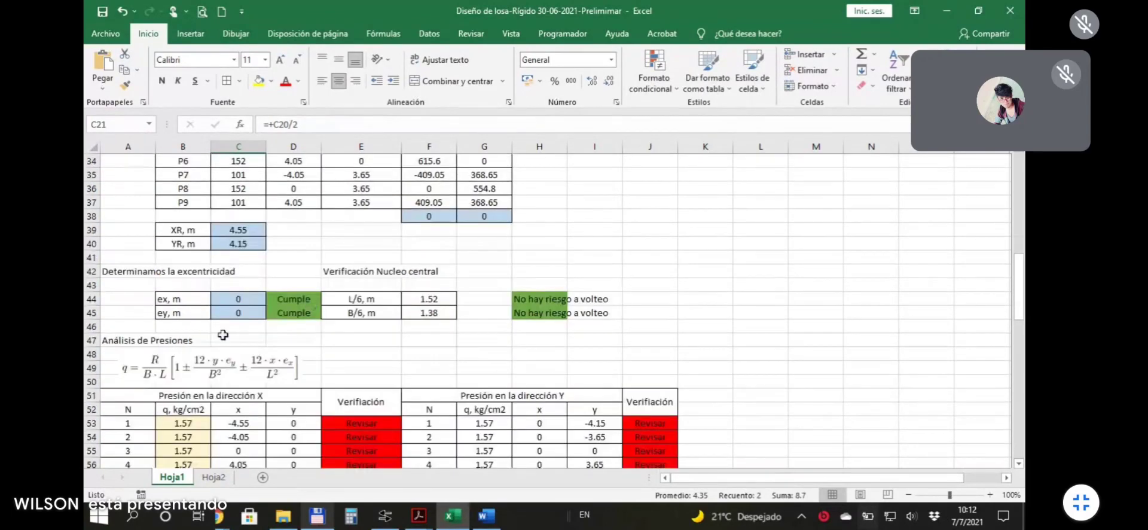
Check the eccentricity formulas in C44:C45 and the central core limits L/6 and B/6 in F44:F45.
{"action": "left_click", "coordinate": [238, 299]}
{"action": "left_click", "coordinate": [242, 314]}
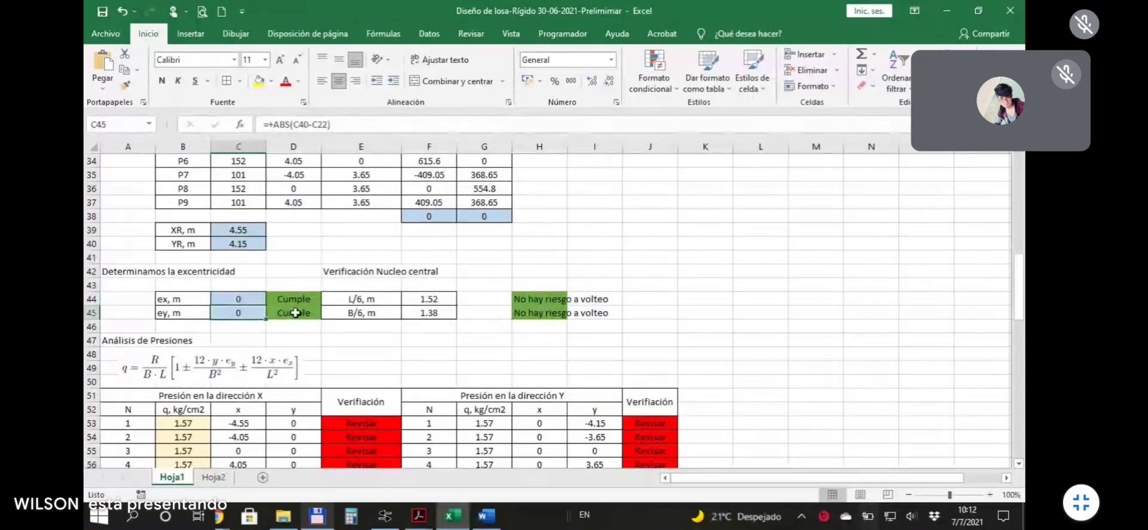
{"action": "left_click", "coordinate": [367, 304]}
{"action": "left_click", "coordinate": [440, 300]}
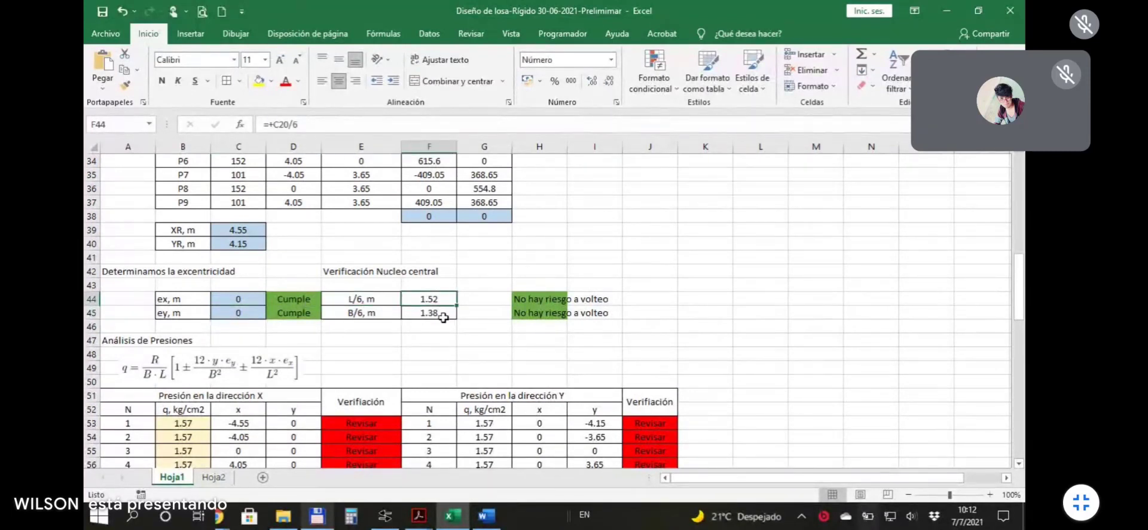
{"action": "left_click", "coordinate": [439, 312]}
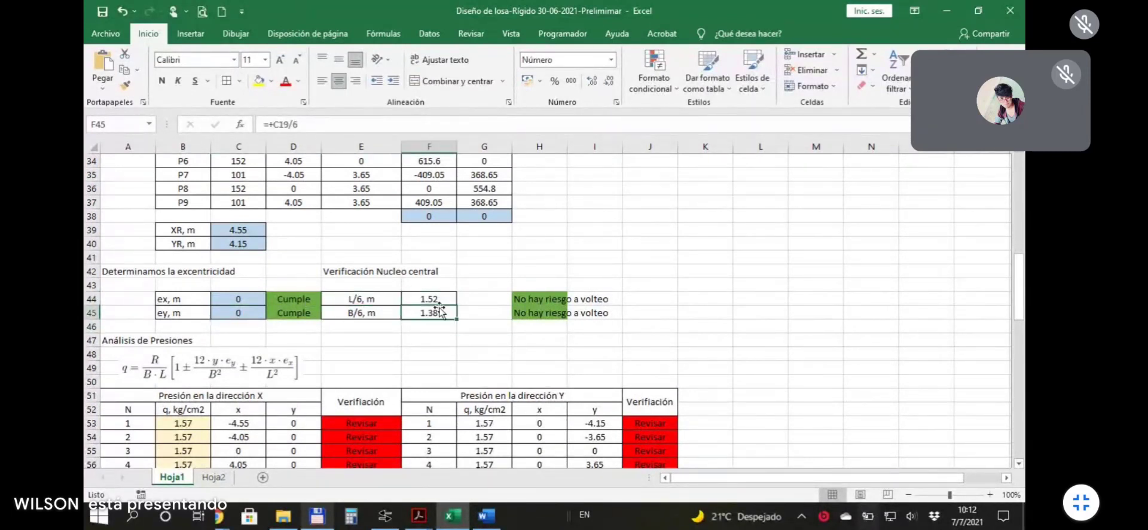
{"action": "left_click", "coordinate": [443, 294]}
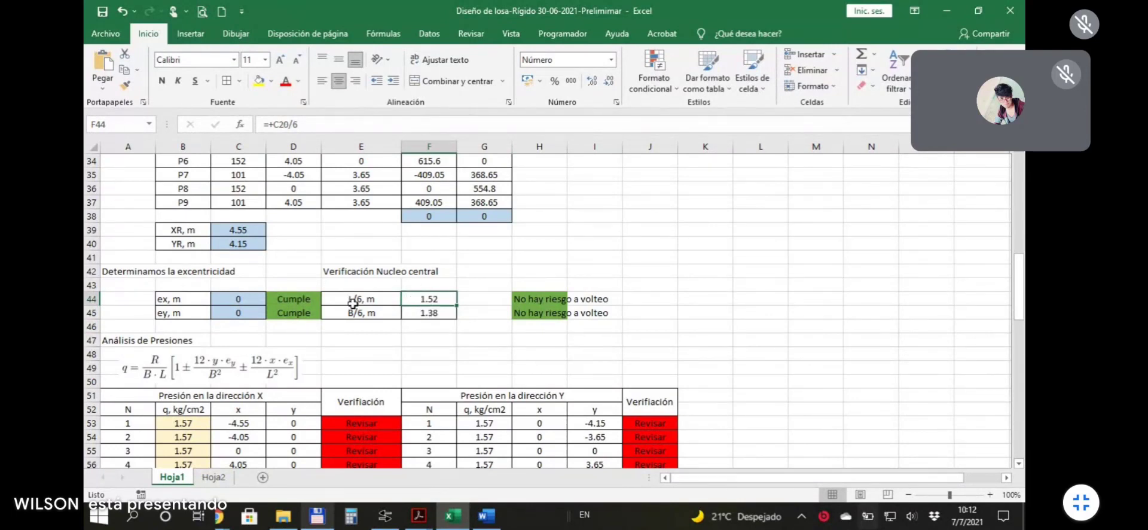
{"action": "left_click", "coordinate": [375, 311]}
{"action": "left_click", "coordinate": [427, 309]}
{"action": "left_click", "coordinate": [431, 296]}
{"action": "left_click", "coordinate": [431, 312]}
{"action": "left_click", "coordinate": [431, 296]}
{"action": "left_click", "coordinate": [431, 314]}
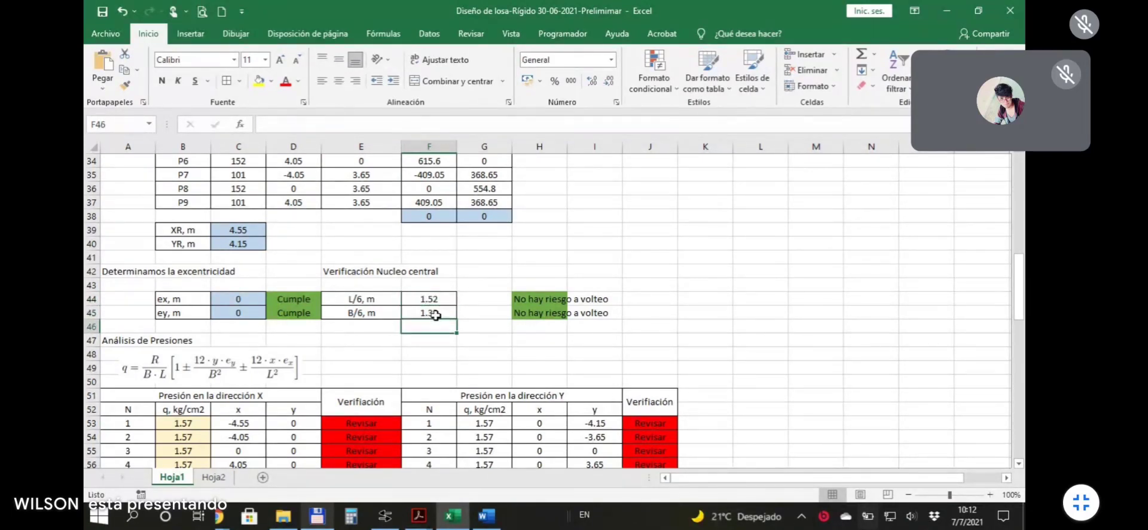
{"action": "left_click", "coordinate": [435, 299]}
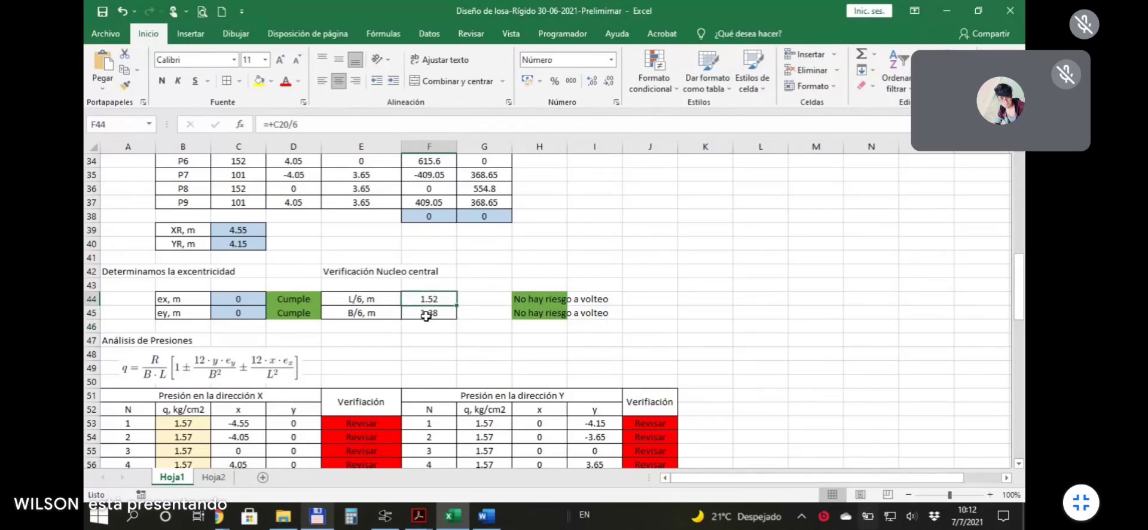
Review the eccentricities in C44:C45 together with their compliance check in column D and the overturning verdicts in H44:H45.
{"action": "left_click_drag", "start_coordinate": [242, 299], "coordinate": [248, 315]}
{"action": "left_click", "coordinate": [293, 299]}
{"action": "left_click_drag", "start_coordinate": [531, 307], "coordinate": [530, 320]}
{"action": "left_click", "coordinate": [642, 327]}
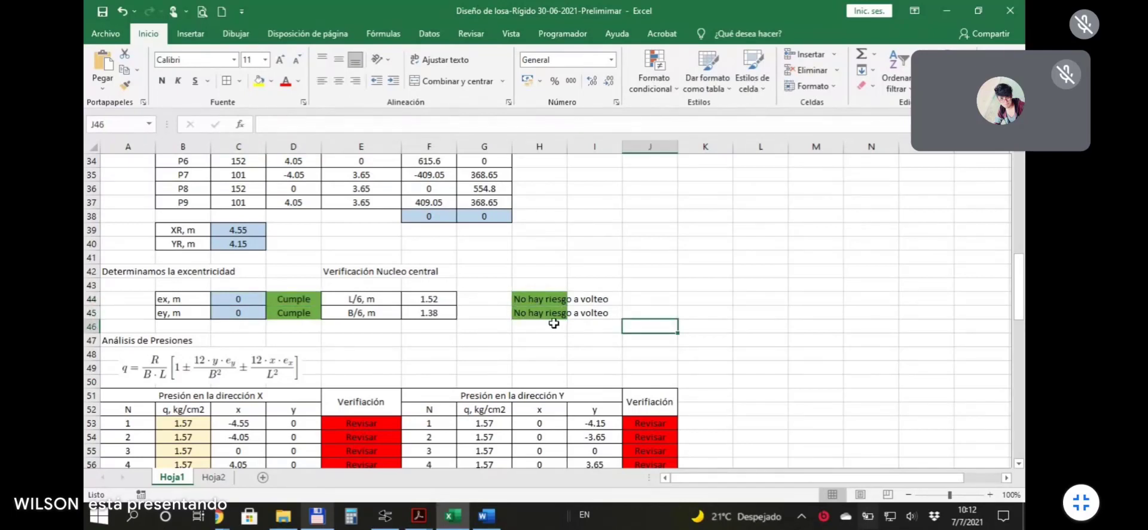
{"action": "left_click", "coordinate": [413, 327]}
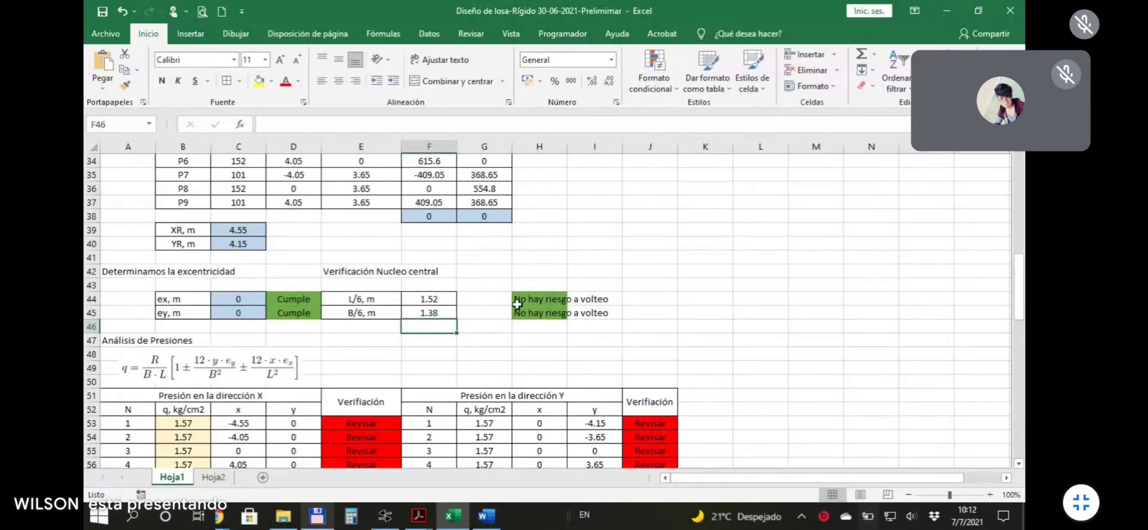
{"action": "scroll", "coordinate": [392, 316], "scroll_direction": "down", "scroll_amount": 1}
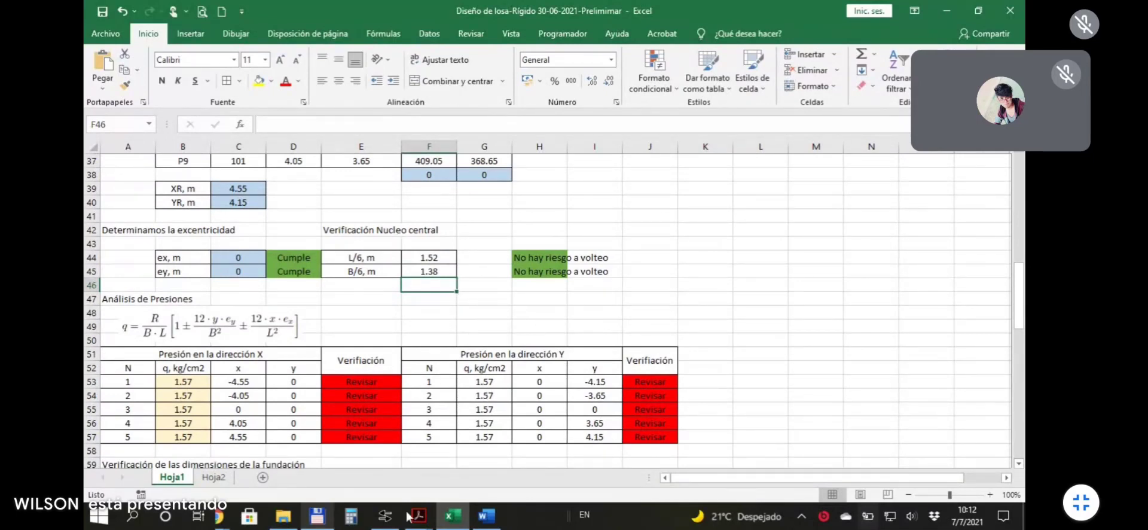
Switch to the Google Meet call, admit the waiting participant, and return to the Excel slab design workbook.
{"action": "left_click", "coordinate": [220, 518]}
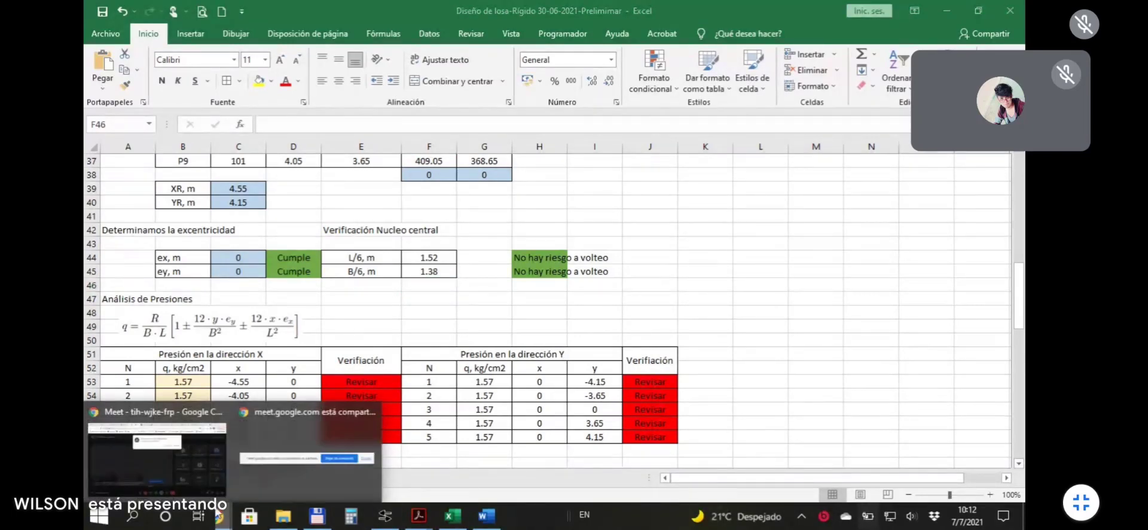
{"action": "left_click", "coordinate": [157, 455]}
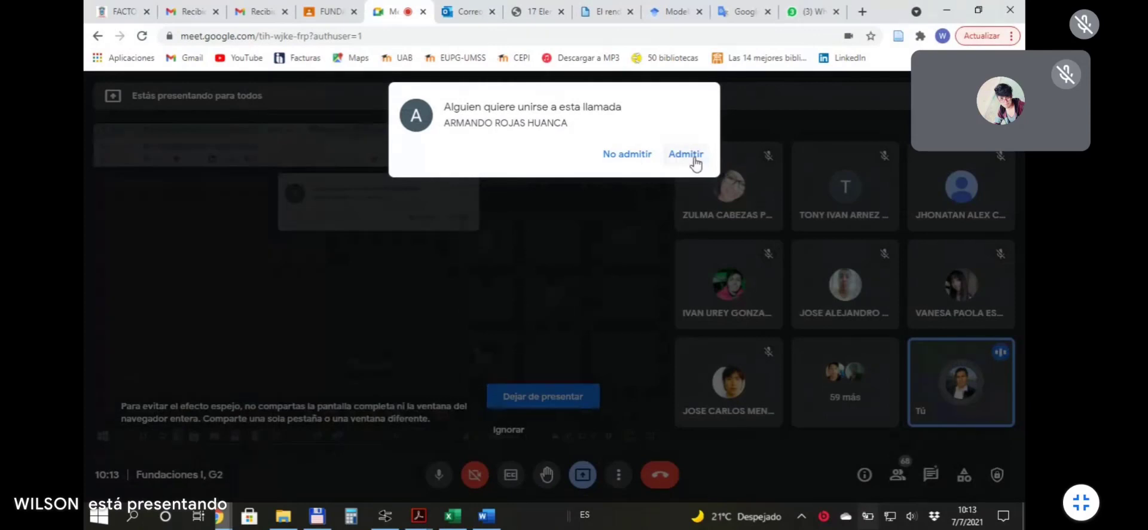
{"action": "left_click", "coordinate": [692, 157]}
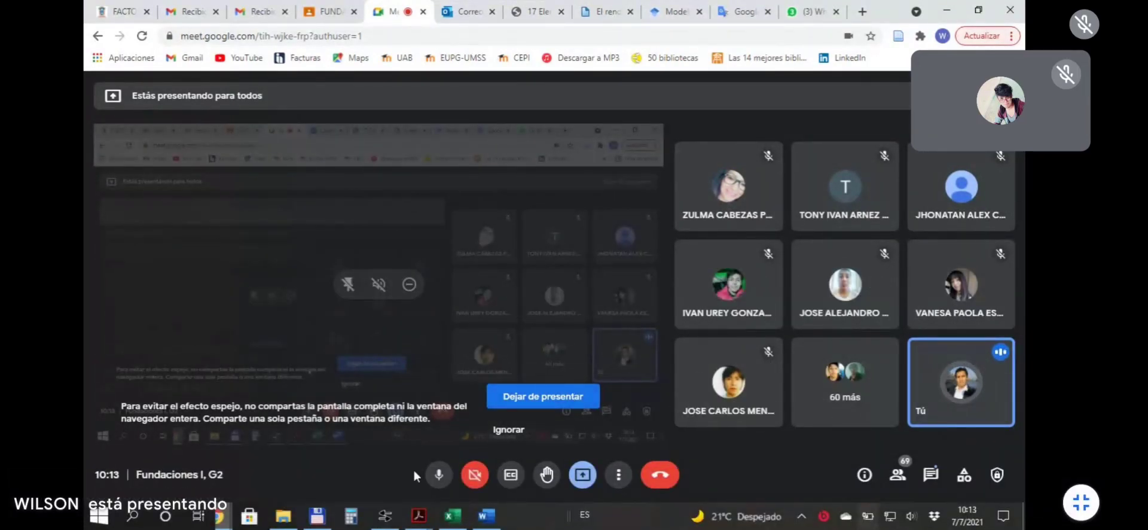
{"action": "key", "text": "alt+Tab"}
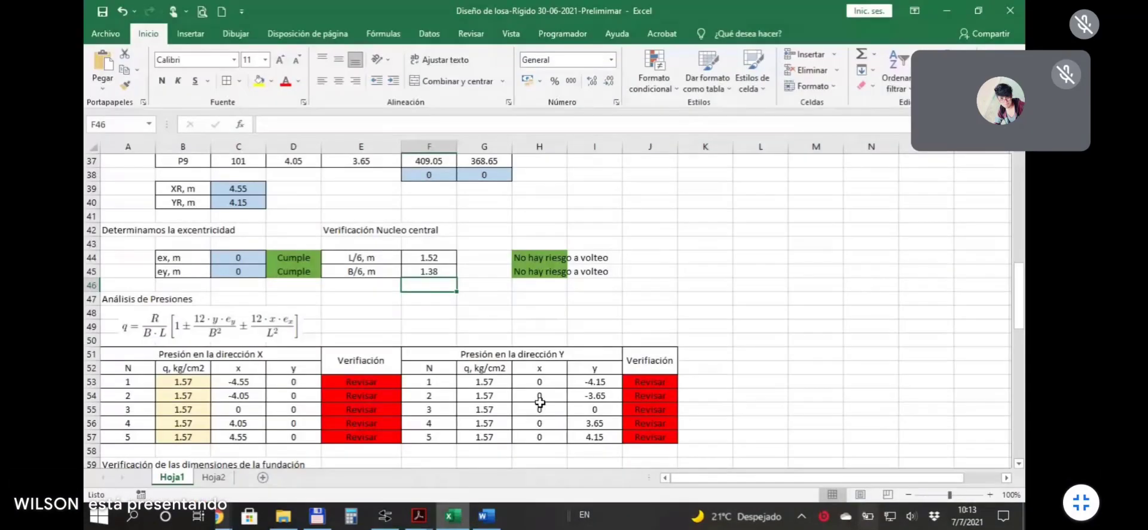
Examine the soil pressure equation under Análisis de Presiones and its cell formula for q in B53.
{"action": "left_click", "coordinate": [484, 311]}
{"action": "scroll", "coordinate": [377, 323], "scroll_direction": "down", "scroll_amount": 2}
{"action": "scroll", "coordinate": [395, 287], "scroll_direction": "up", "scroll_amount": 2}
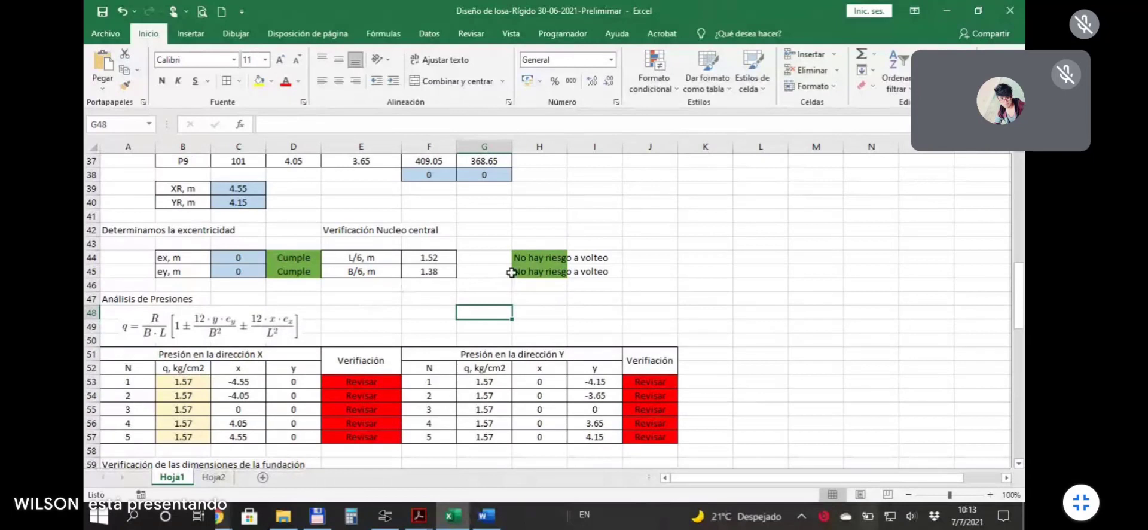
{"action": "left_click", "coordinate": [116, 298]}
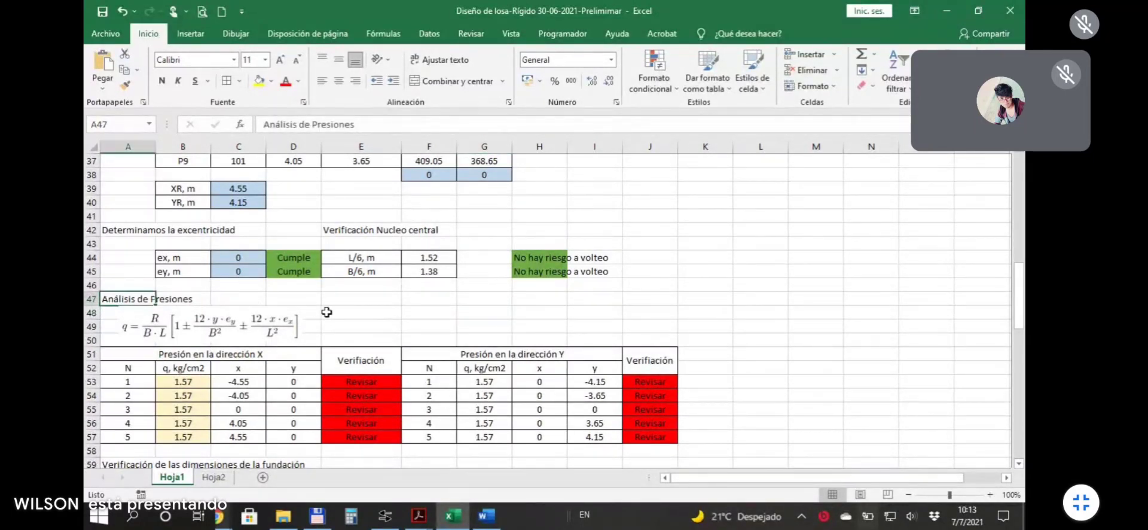
{"action": "scroll", "coordinate": [331, 314], "scroll_direction": "down", "scroll_amount": 2}
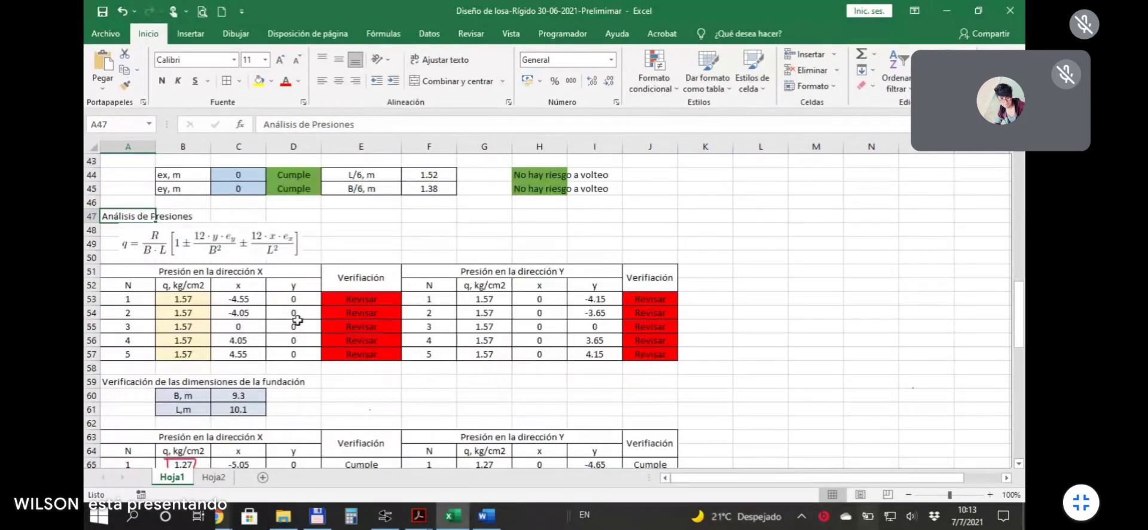
{"action": "left_click", "coordinate": [365, 231]}
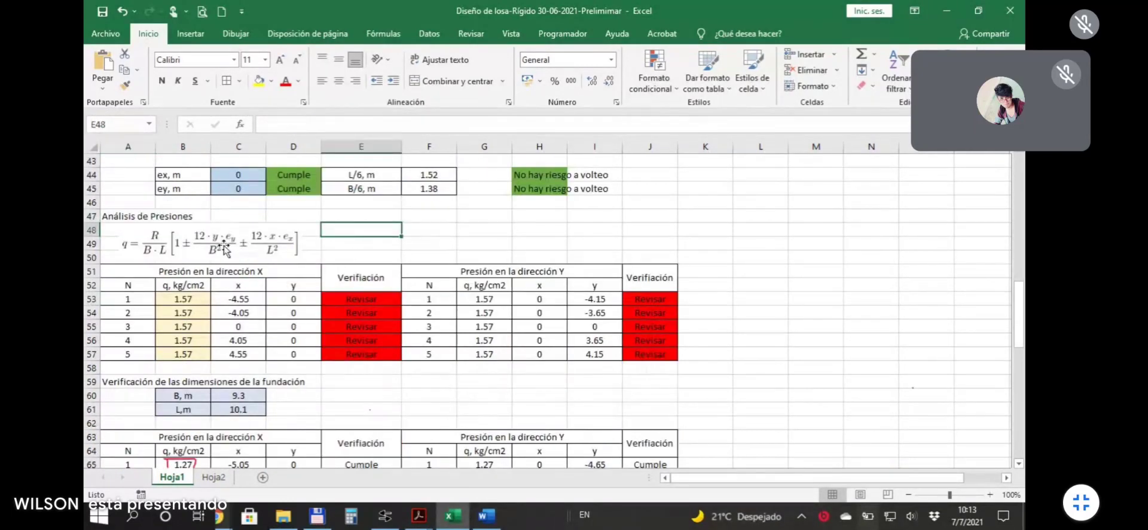
{"action": "left_click", "coordinate": [180, 247]}
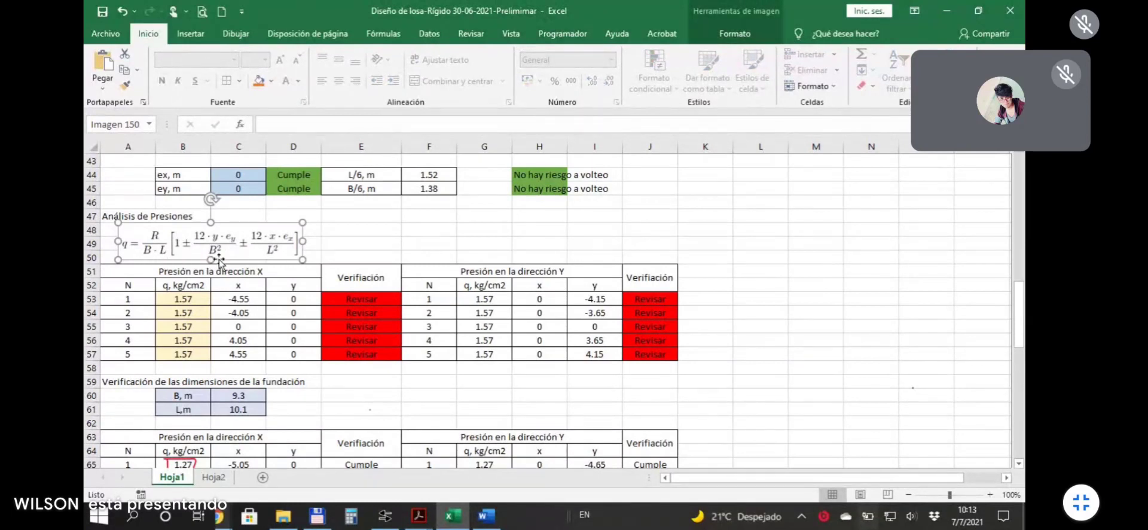
{"action": "left_click", "coordinate": [342, 245]}
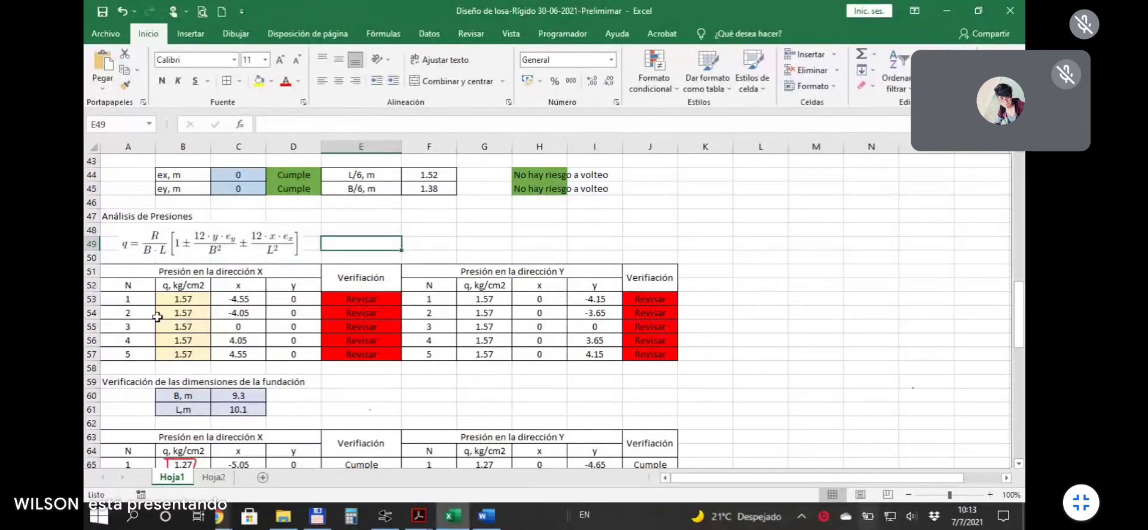
{"action": "left_click", "coordinate": [182, 299]}
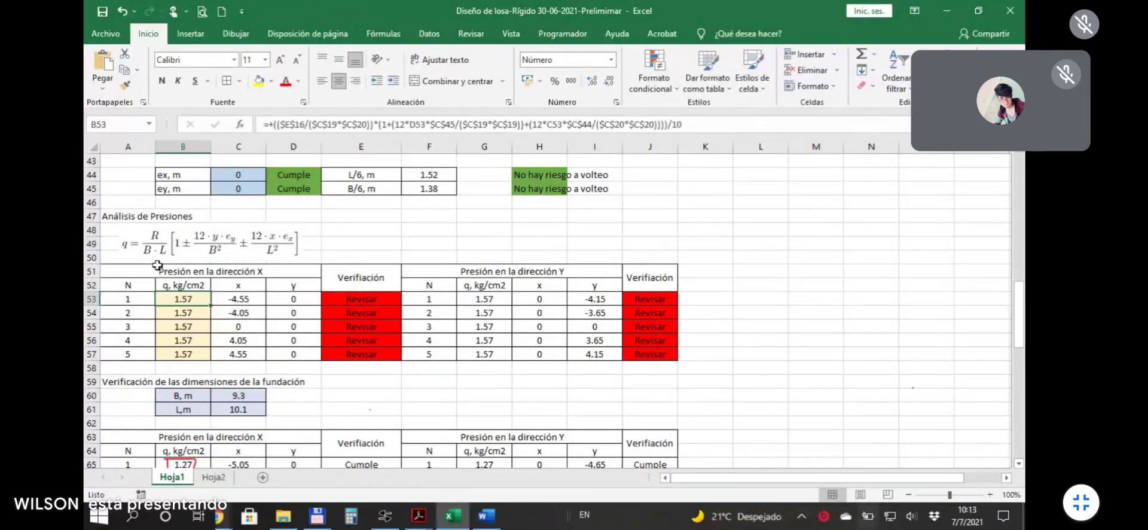
Enter the note "Se la realiza en diferentes puntos" in E49, beside the pressure equation.
{"action": "left_click", "coordinate": [176, 246]}
{"action": "left_click", "coordinate": [336, 245]}
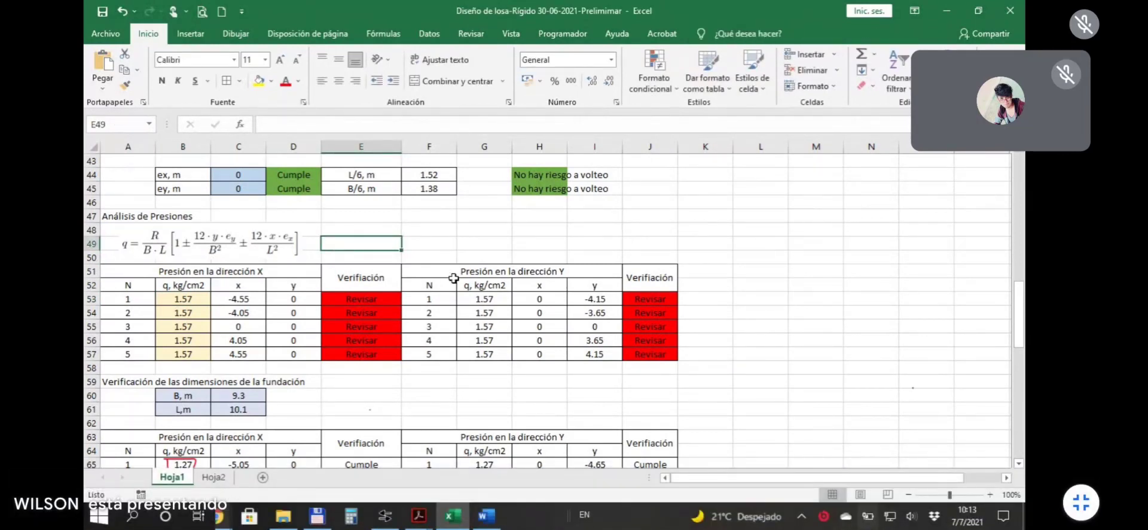
{"action": "type", "text": "sE"}
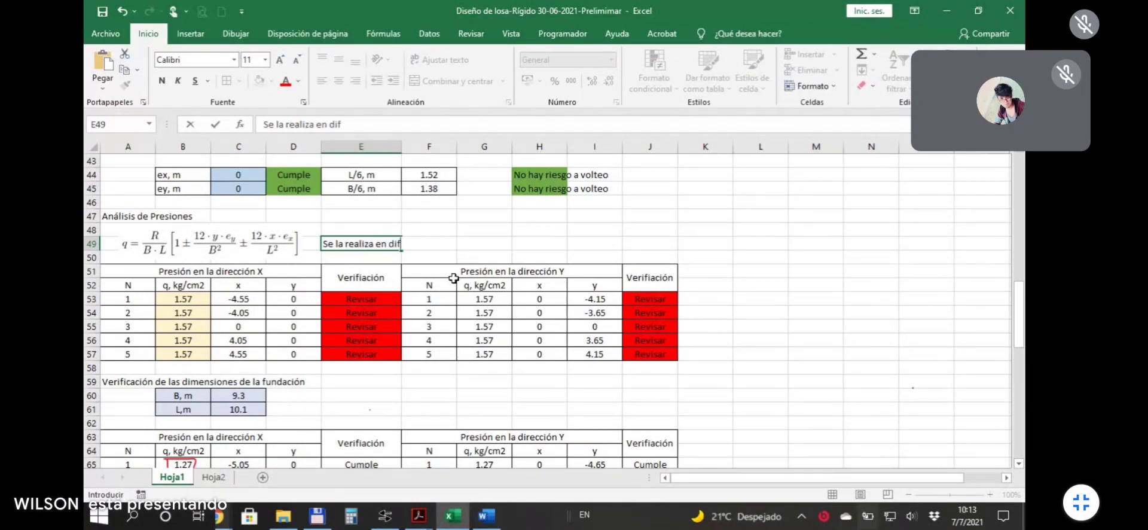
{"action": "type", "text": "ren"}
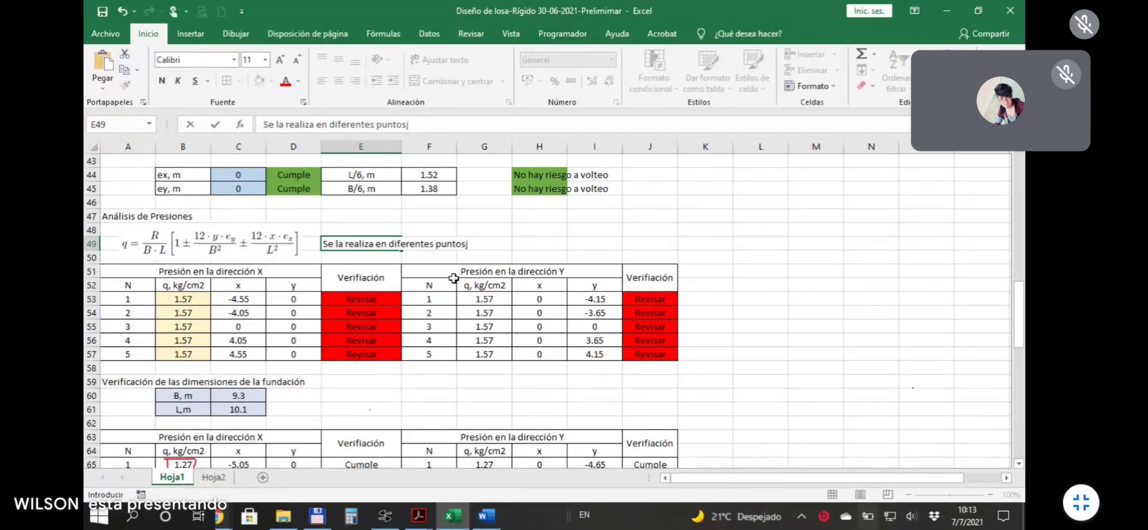
{"action": "type", "text": "tes puntos"}
{"action": "key", "text": "Return"}
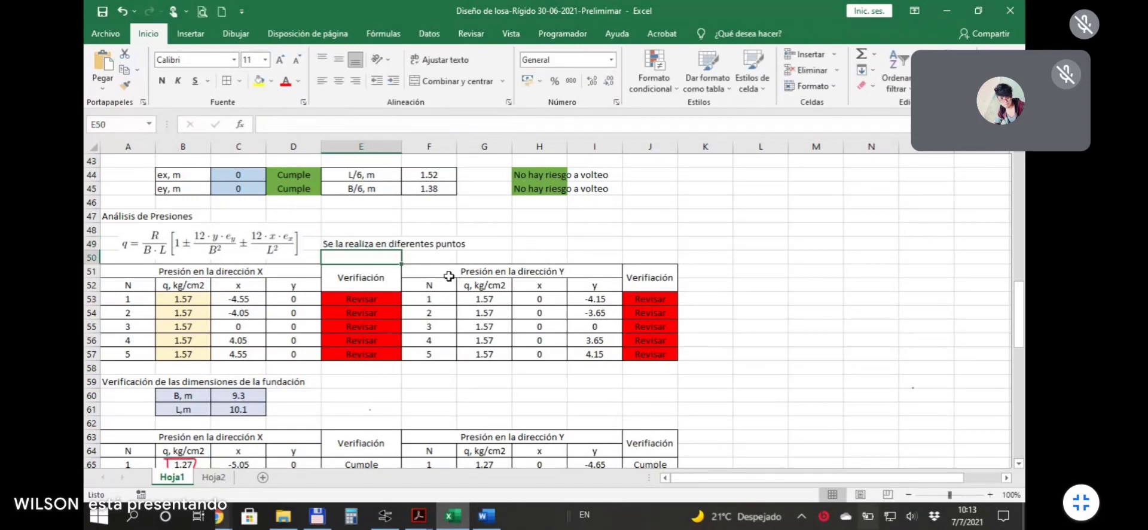
{"action": "left_click", "coordinate": [349, 244]}
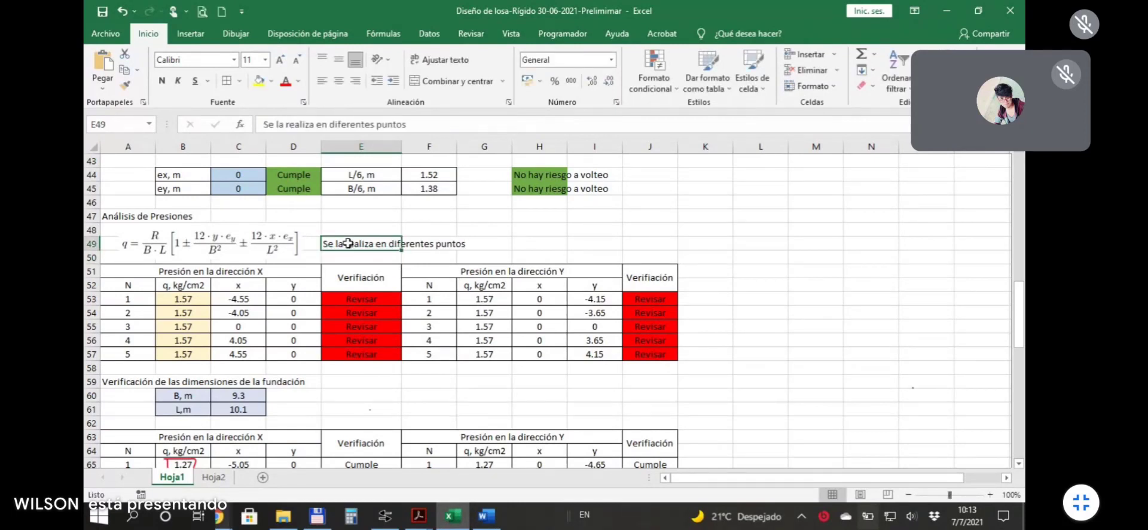
Review the q formula in B53, points N 1 to 5, and the X-direction, Y-direction and verification headings of the pressure tables.
{"action": "left_click", "coordinate": [182, 295]}
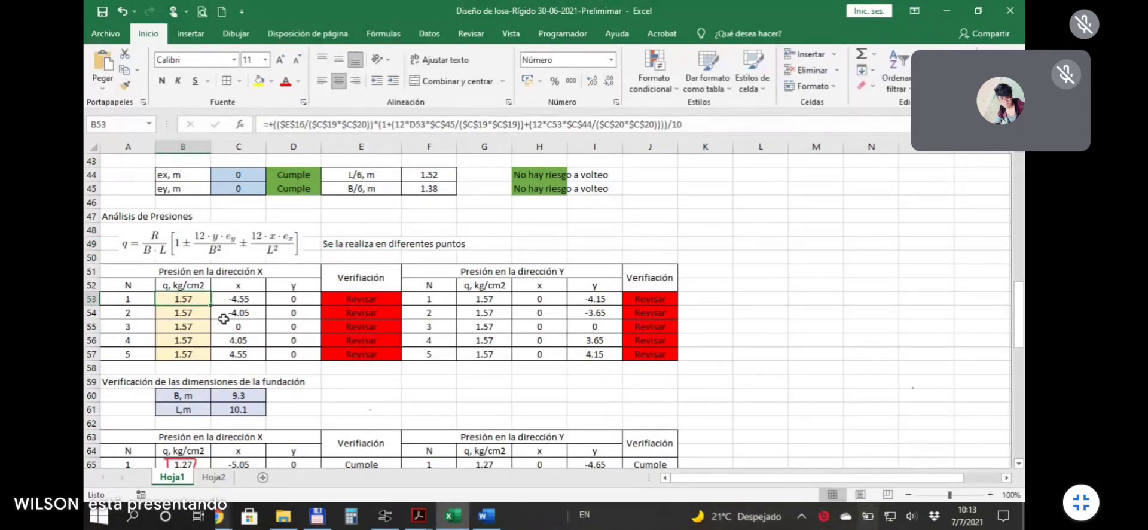
{"action": "left_click_drag", "start_coordinate": [134, 301], "coordinate": [135, 351]}
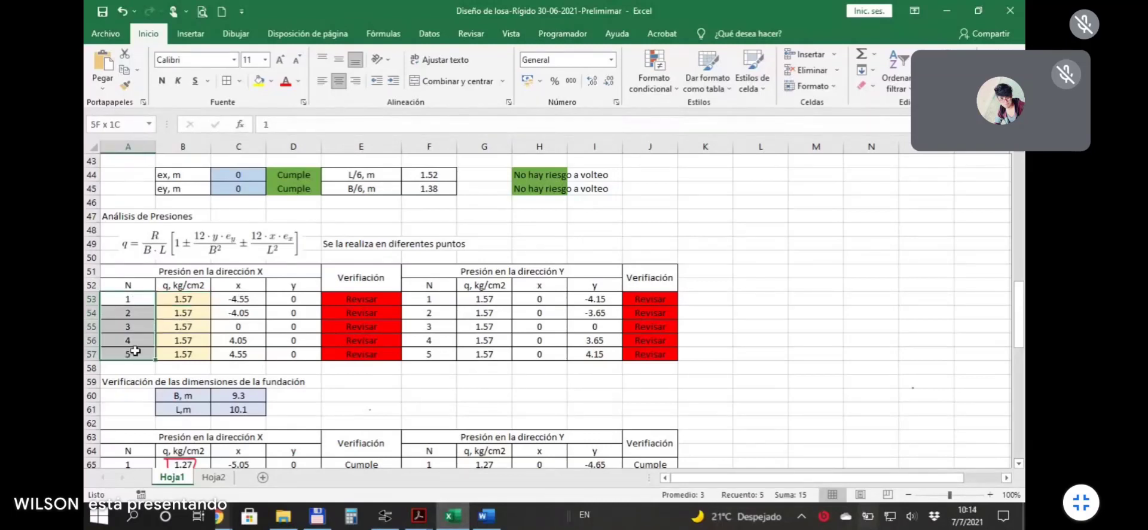
{"action": "left_click", "coordinate": [136, 309]}
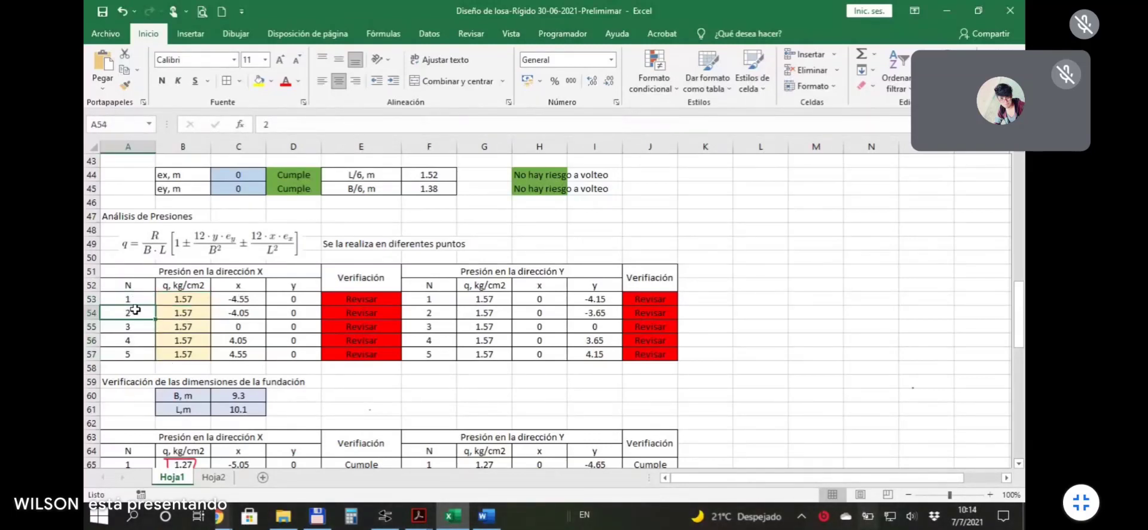
{"action": "left_click", "coordinate": [250, 270]}
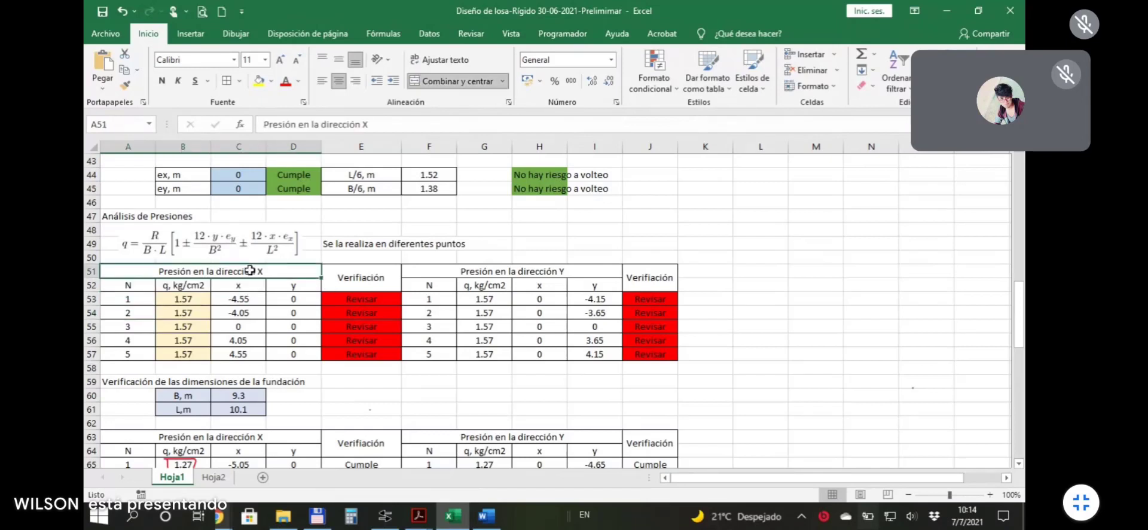
{"action": "left_click", "coordinate": [497, 272]}
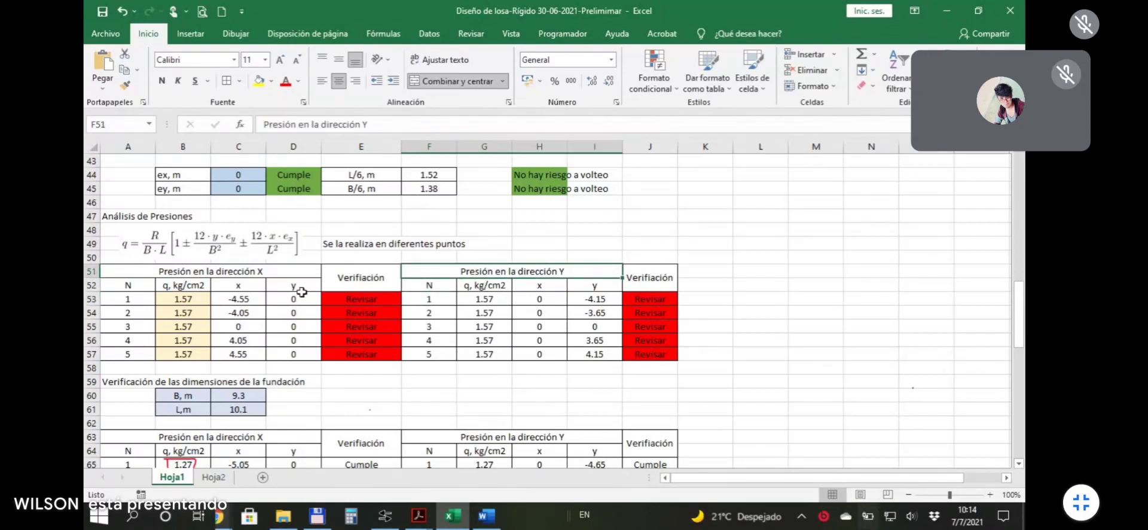
{"action": "left_click", "coordinate": [358, 283]}
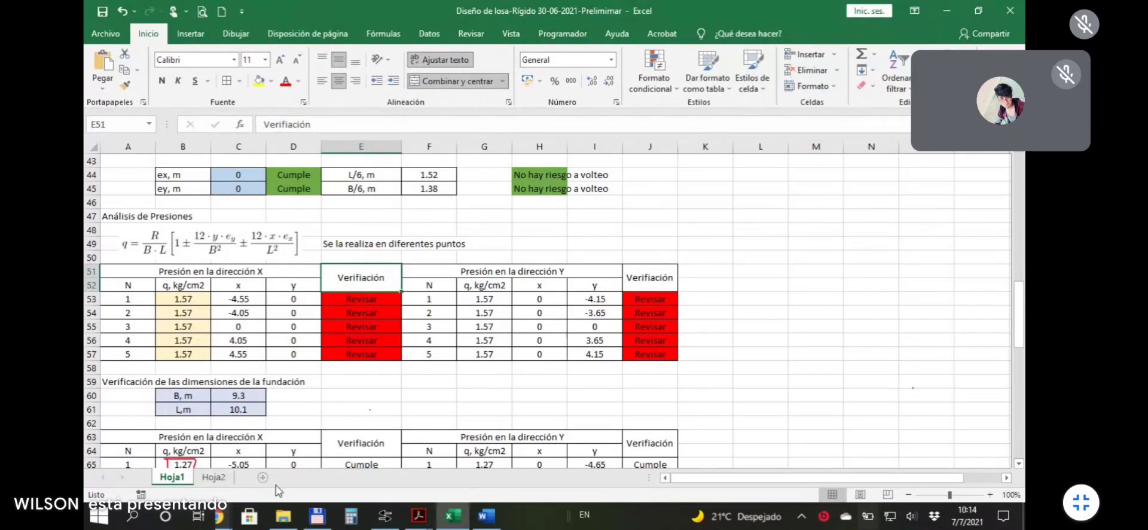
Handwrite "≤ qa" in blue ink beside the note in row 49.
{"action": "mouse_move", "coordinate": [285, 518]}
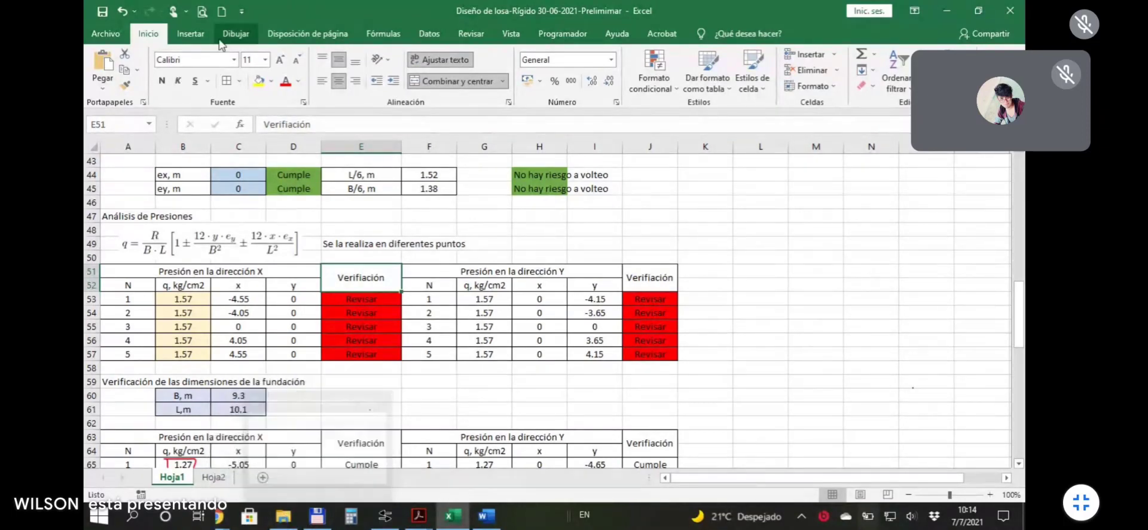
{"action": "left_click", "coordinate": [235, 34]}
{"action": "left_click", "coordinate": [115, 83]}
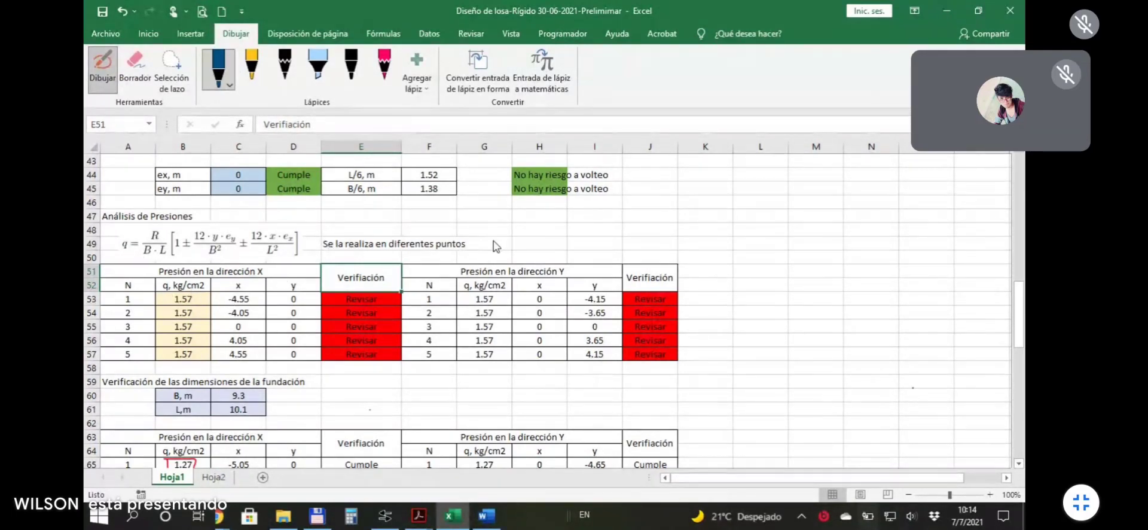
{"action": "mouse_move", "coordinate": [500, 238]}
{"action": "left_mouse_down"}
{"action": "mouse_move", "coordinate": [491, 245]}
{"action": "mouse_move", "coordinate": [534, 235]}
{"action": "mouse_move", "coordinate": [529, 251]}
{"action": "left_mouse_up"}
{"action": "key", "text": "Escape"}
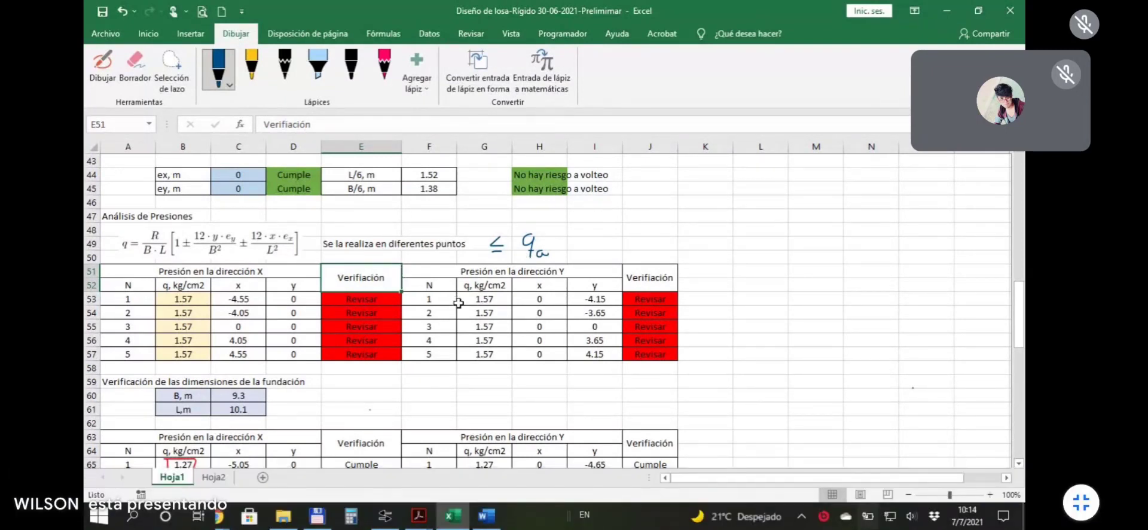
Go through the x coordinates of the five X-direction pressure points in C53:C57.
{"action": "left_click", "coordinate": [236, 298]}
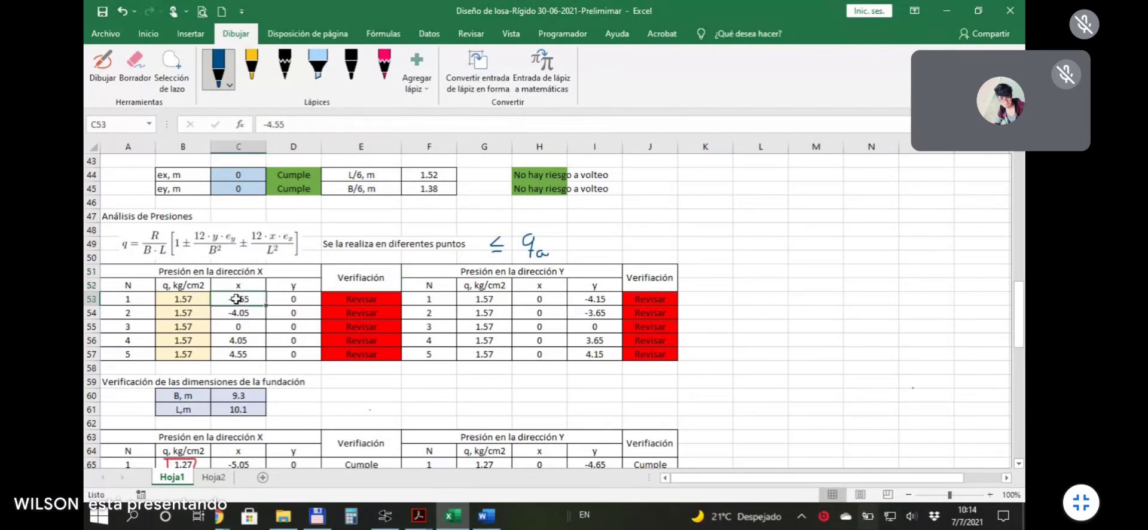
{"action": "left_click", "coordinate": [240, 311]}
{"action": "left_click", "coordinate": [242, 329]}
{"action": "left_click", "coordinate": [245, 311]}
{"action": "left_click", "coordinate": [242, 299]}
{"action": "left_click", "coordinate": [244, 311]}
{"action": "left_click", "coordinate": [246, 330]}
{"action": "left_click", "coordinate": [247, 341]}
{"action": "left_click", "coordinate": [246, 354]}
Compare the x coordinates of the pressure points, starting with C53, with the slab edges and column axes in the foundation sketch.
{"action": "scroll", "coordinate": [446, 299], "scroll_direction": "up", "scroll_amount": 2}
{"action": "scroll", "coordinate": [446, 299], "scroll_direction": "up", "scroll_amount": 12}
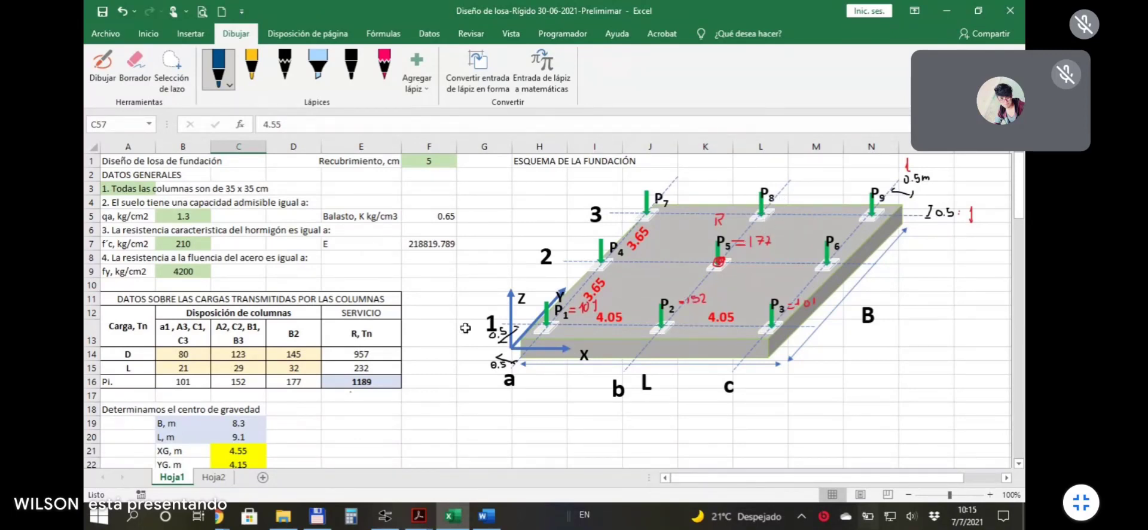
{"action": "scroll", "coordinate": [428, 329], "scroll_direction": "down", "scroll_amount": 8}
{"action": "scroll", "coordinate": [275, 335], "scroll_direction": "down", "scroll_amount": 6}
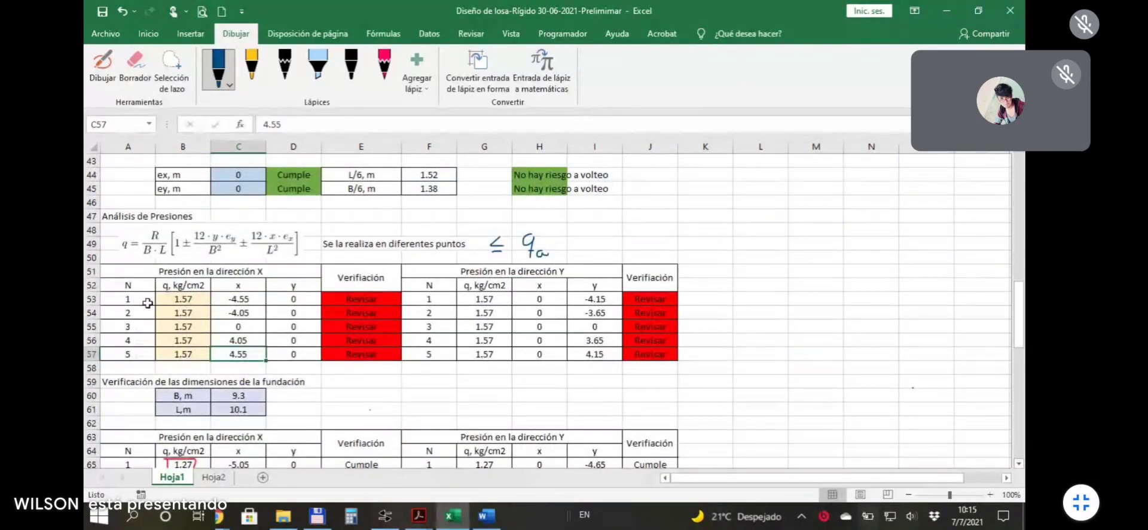
{"action": "left_click", "coordinate": [255, 300]}
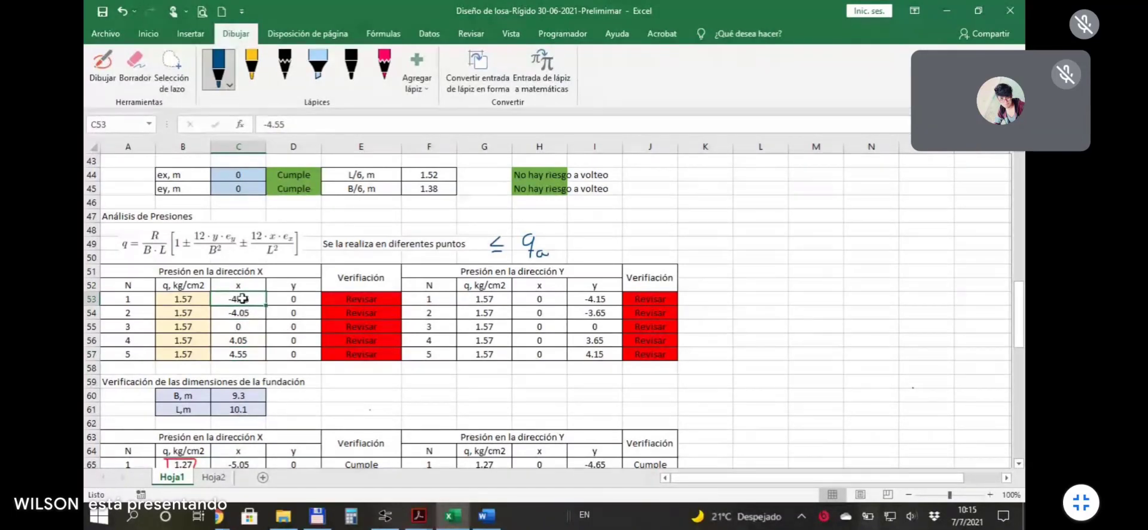
{"action": "scroll", "coordinate": [512, 290], "scroll_direction": "up", "scroll_amount": 14}
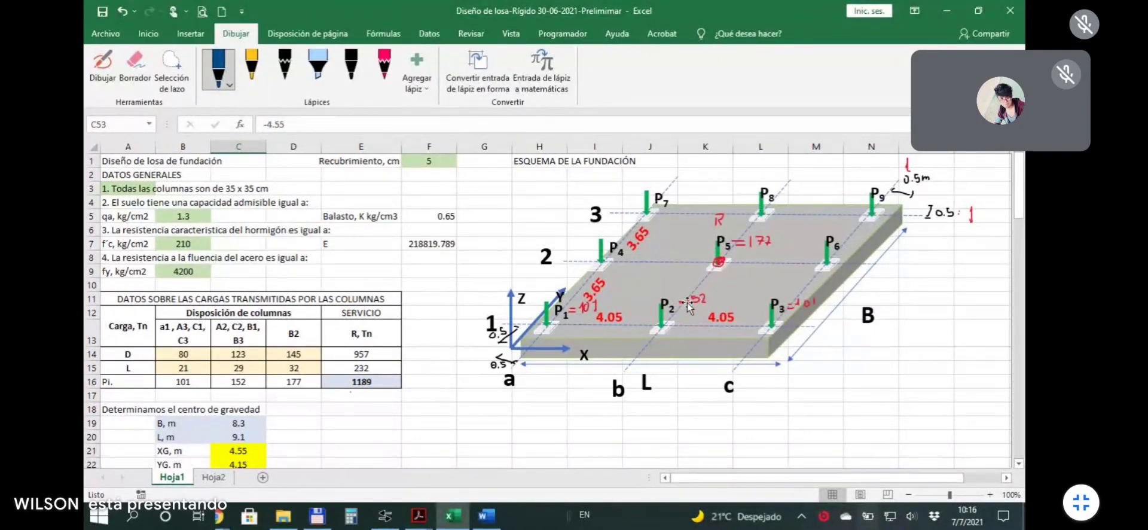
{"action": "scroll", "coordinate": [448, 339], "scroll_direction": "down", "scroll_amount": 8}
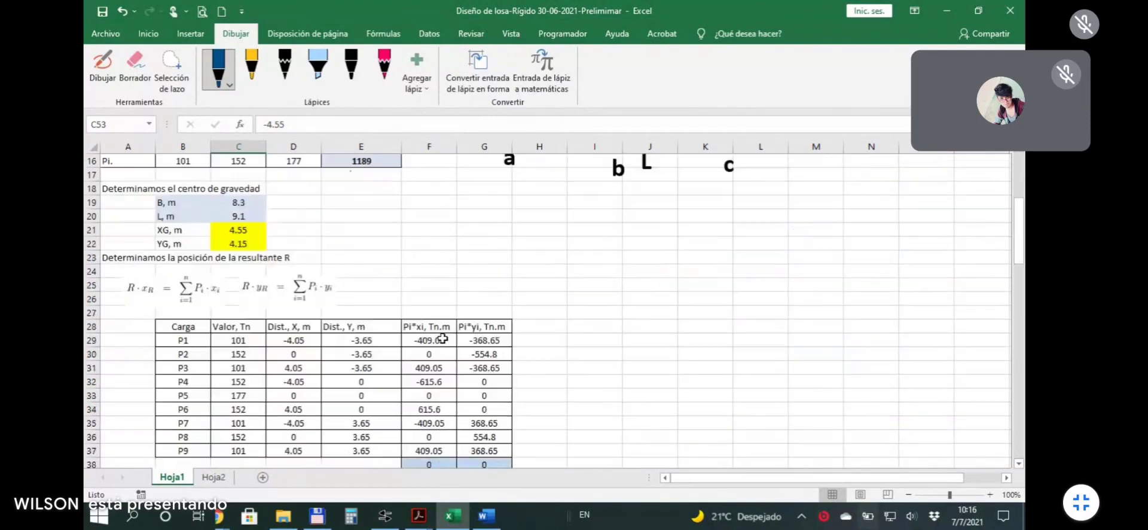
{"action": "scroll", "coordinate": [448, 338], "scroll_direction": "down", "scroll_amount": 5}
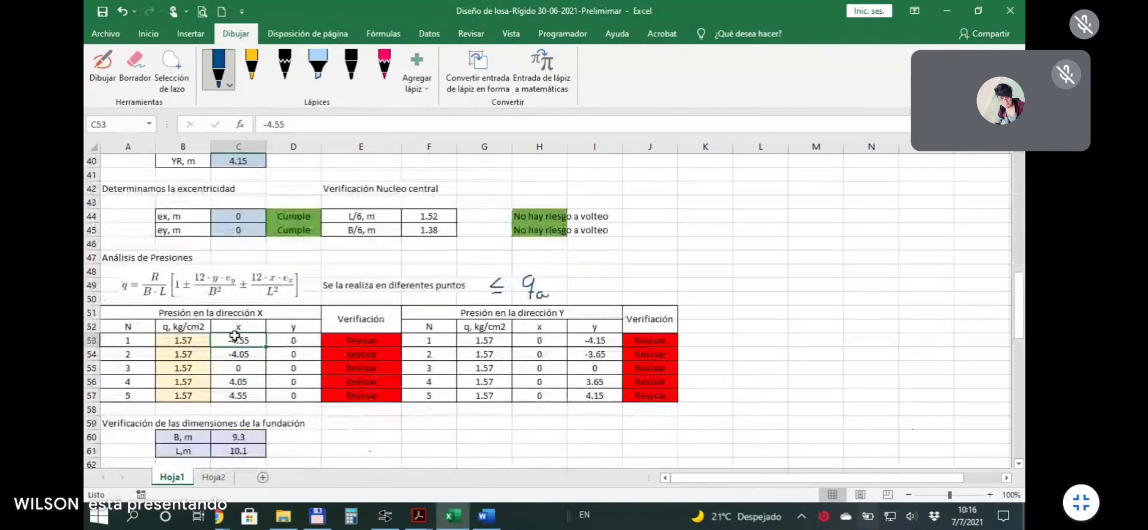
Relate the pressure equation to the x coordinate of point 1 in C53.
{"action": "left_click", "coordinate": [268, 293]}
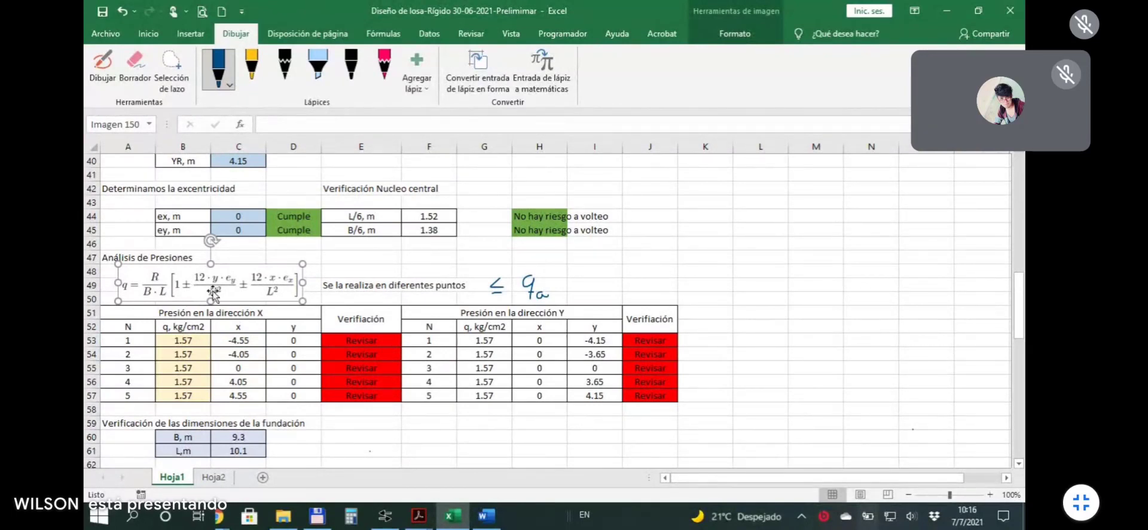
{"action": "left_click", "coordinate": [420, 259]}
{"action": "left_click", "coordinate": [241, 341]}
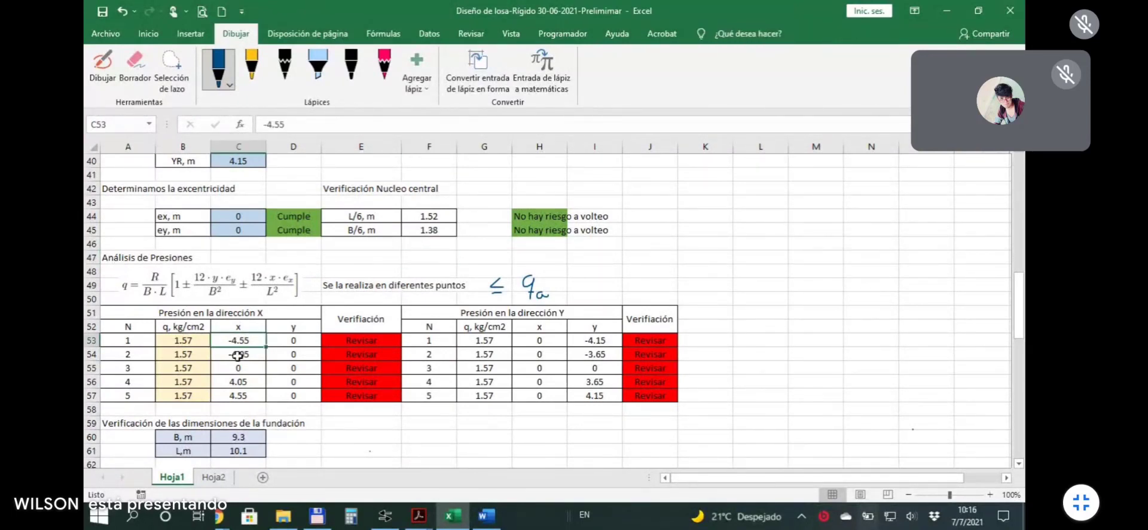
{"action": "left_click", "coordinate": [460, 433]}
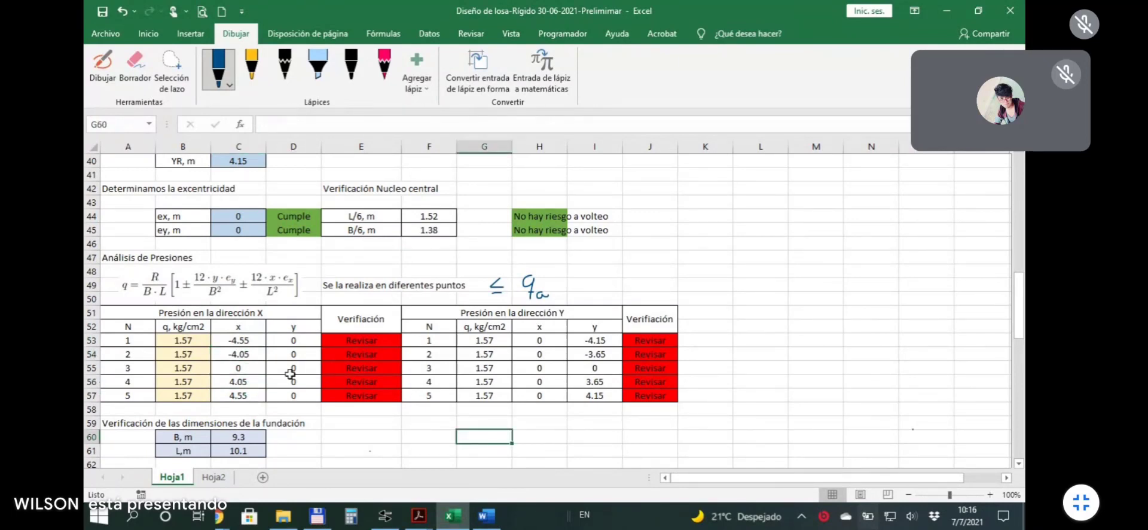
Relate the pressure equation's terms to the eccentricities in C44:C45 and the y coordinates of points 1 and 2 in D53:D54.
{"action": "left_click", "coordinate": [267, 283]}
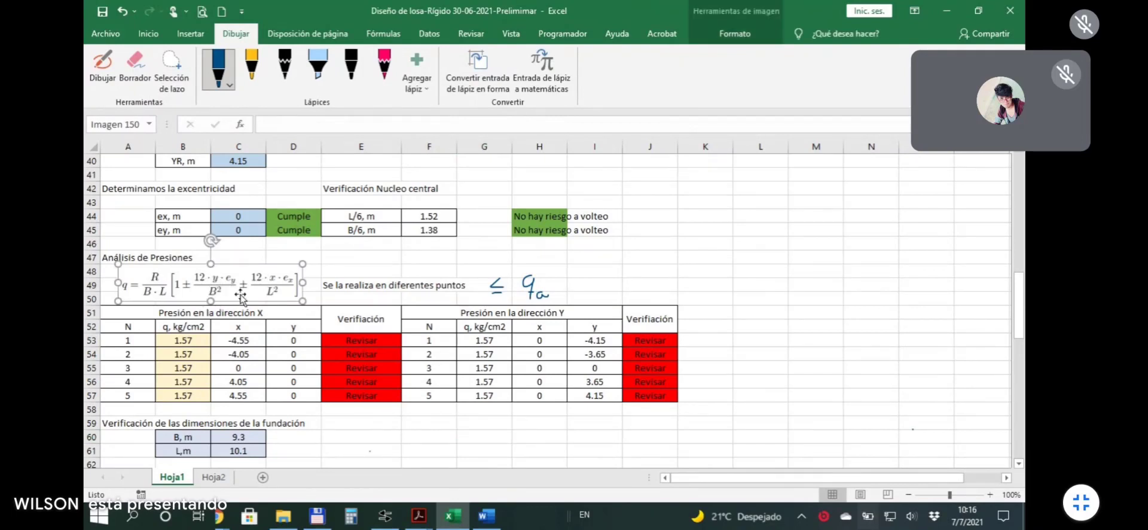
{"action": "left_click", "coordinate": [243, 343]}
{"action": "left_click", "coordinate": [407, 251]}
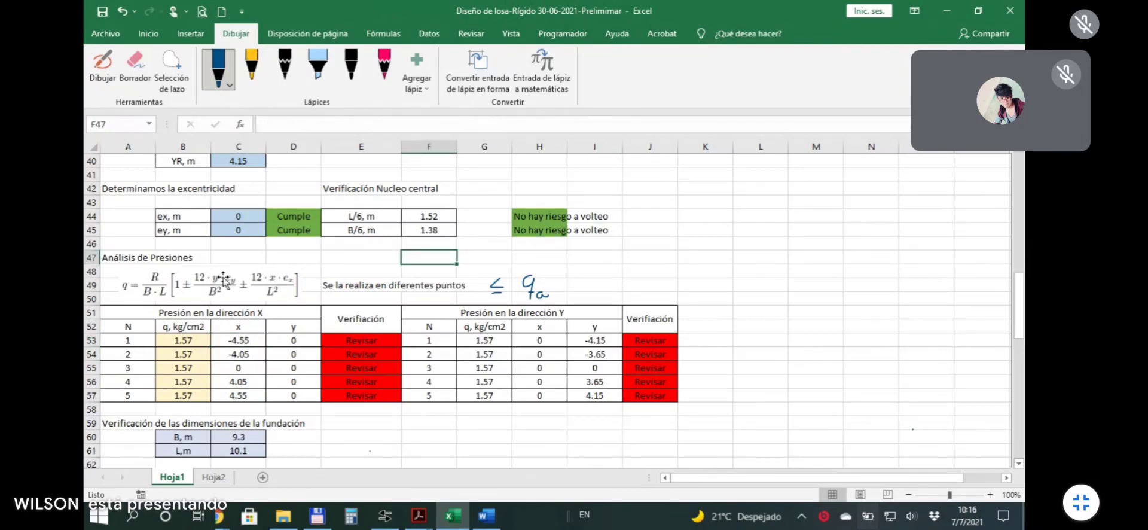
{"action": "scroll", "coordinate": [221, 262], "scroll_direction": "up", "scroll_amount": 1}
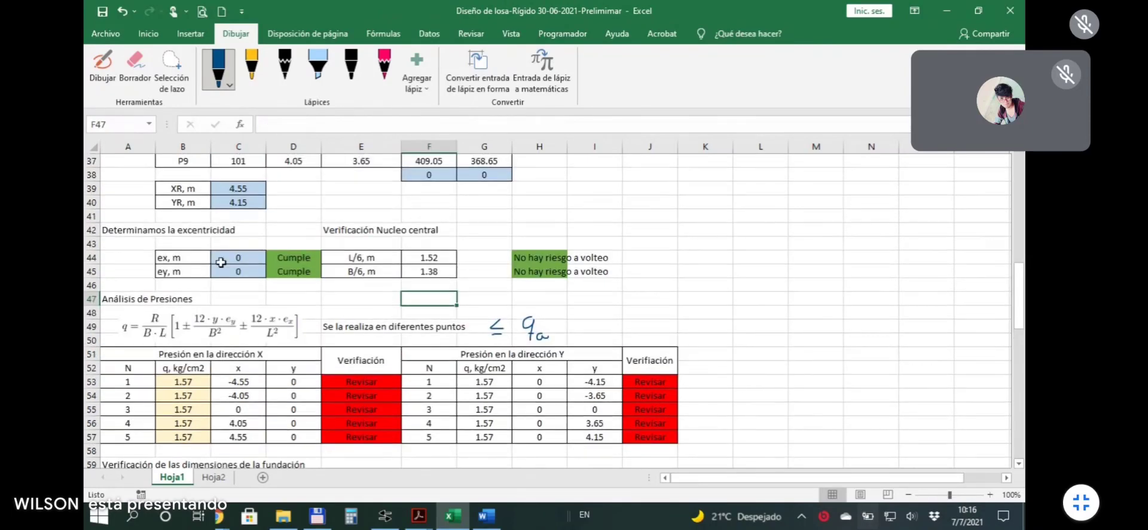
{"action": "left_click", "coordinate": [220, 262]}
{"action": "left_click", "coordinate": [238, 271]}
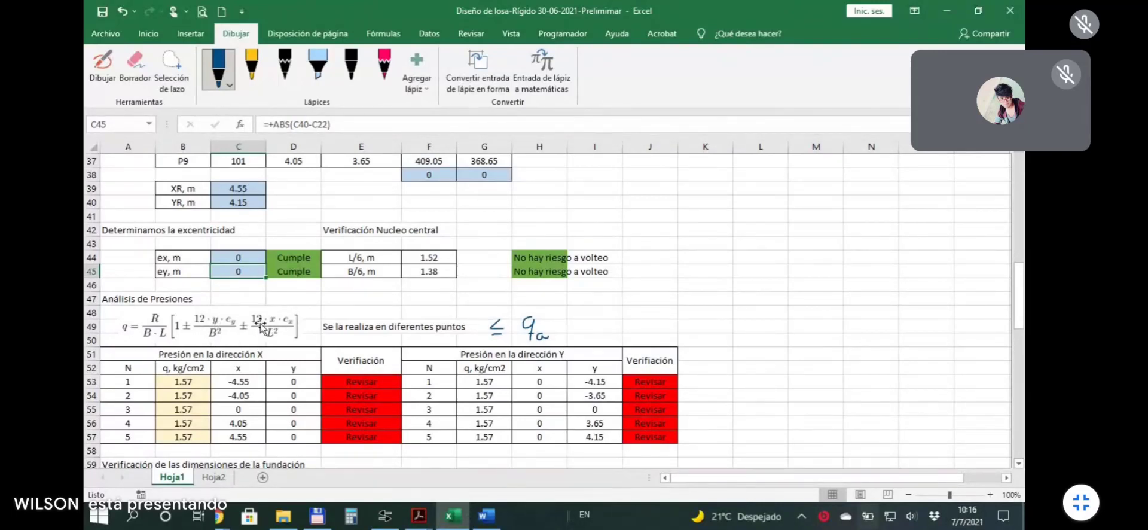
{"action": "left_click", "coordinate": [342, 299]}
{"action": "scroll", "coordinate": [339, 306], "scroll_direction": "down", "scroll_amount": 1}
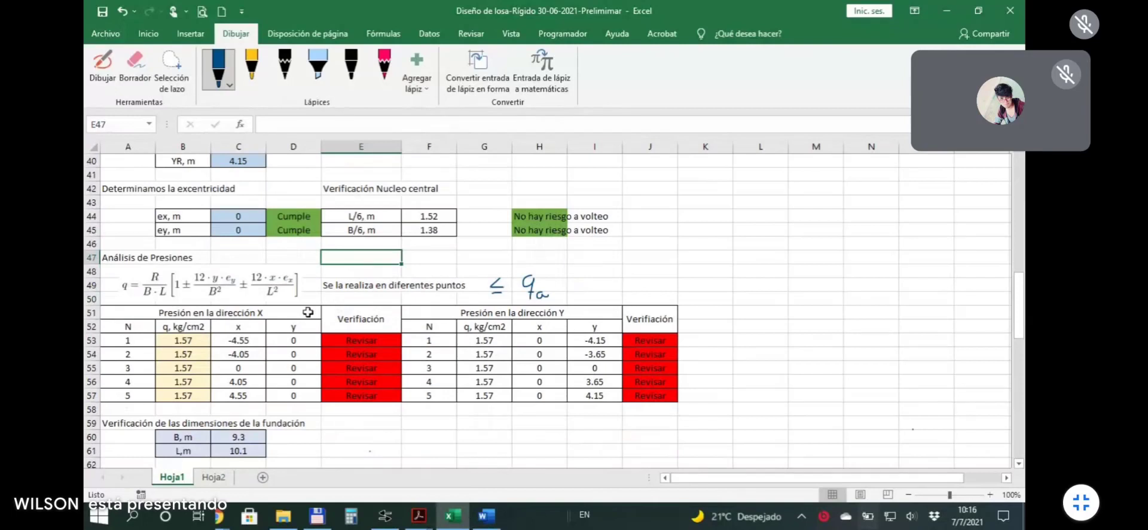
{"action": "left_click", "coordinate": [293, 339]}
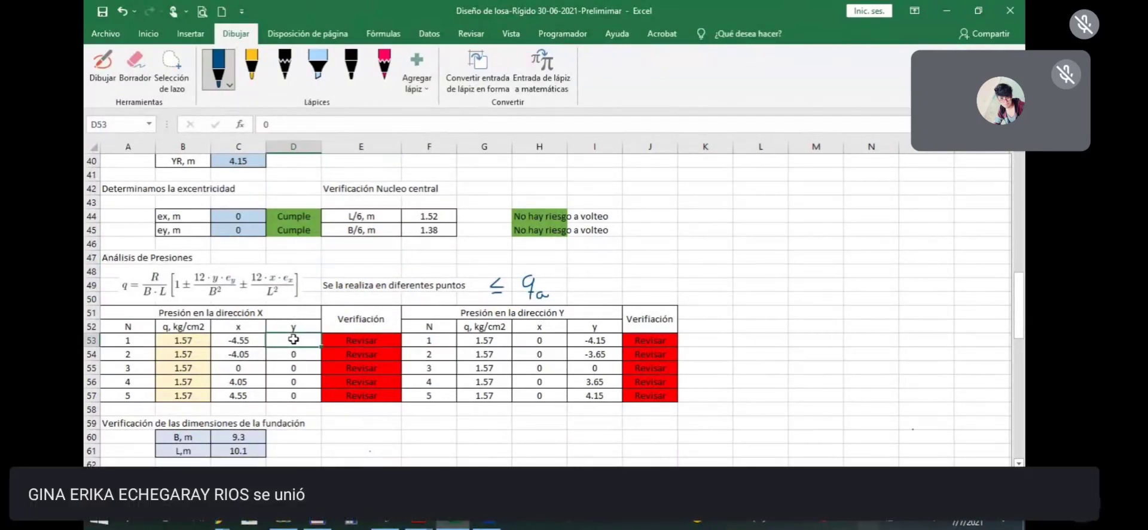
{"action": "left_click", "coordinate": [281, 353]}
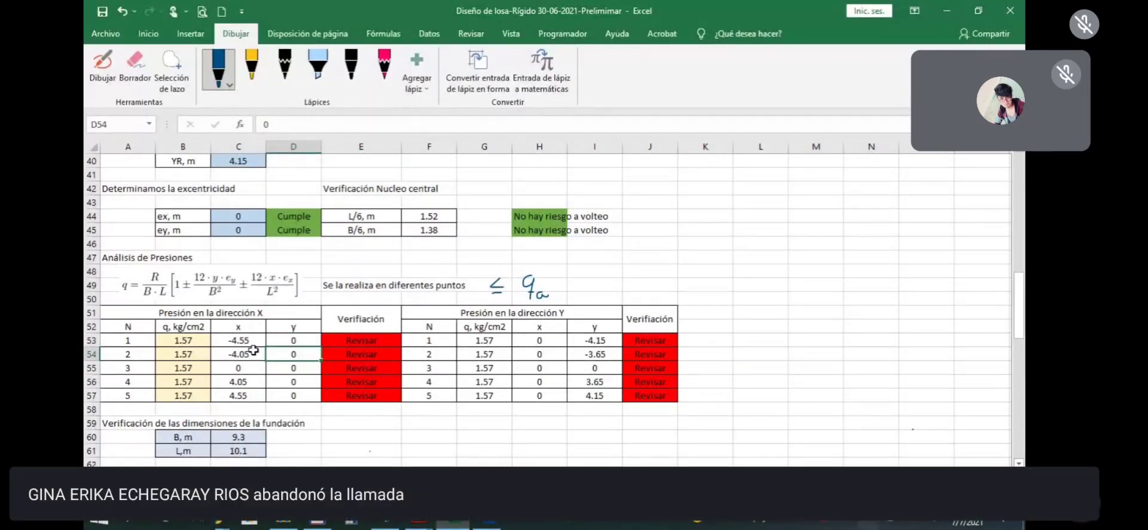
Compare the pressure formula in B53 with the written equation and go through the remaining X-direction pressures down to B57.
{"action": "left_click", "coordinate": [191, 343]}
{"action": "left_click", "coordinate": [685, 127]}
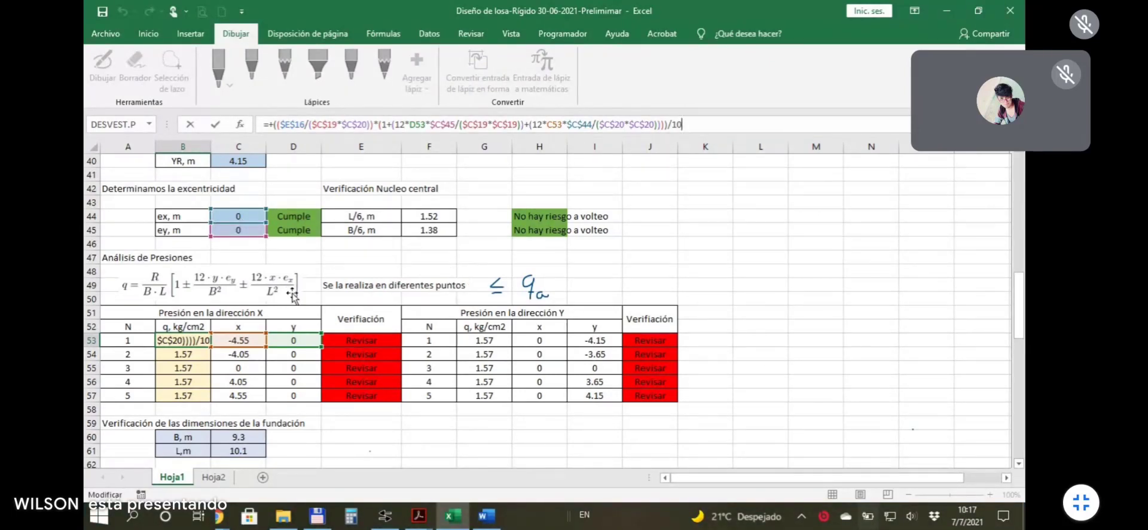
{"action": "key", "text": "Escape"}
{"action": "left_click", "coordinate": [197, 354]}
{"action": "left_click", "coordinate": [205, 340]}
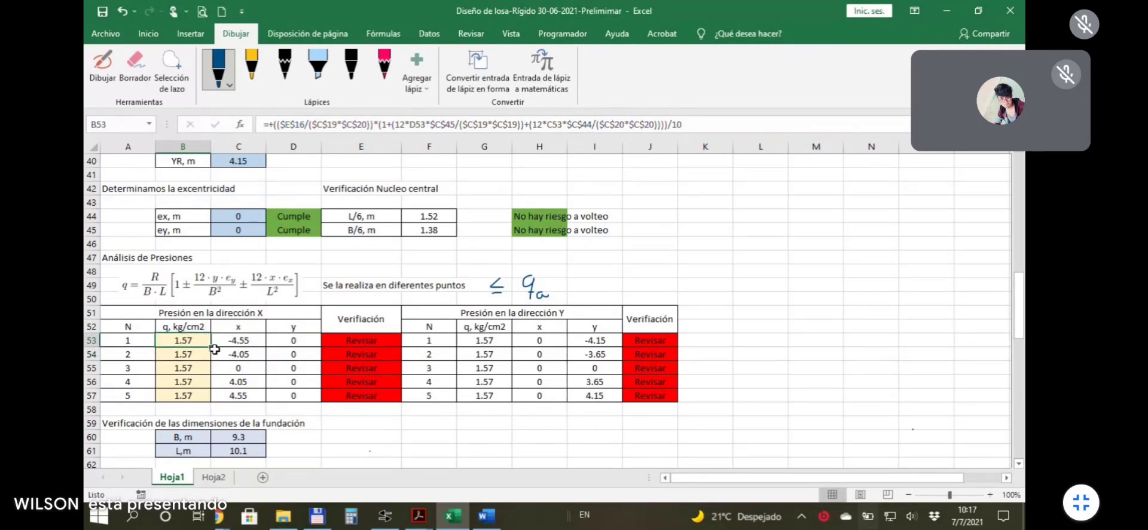
{"action": "left_click", "coordinate": [189, 356]}
{"action": "key", "text": "Down"}
{"action": "key", "text": "Down"}
{"action": "key", "text": "Down"}
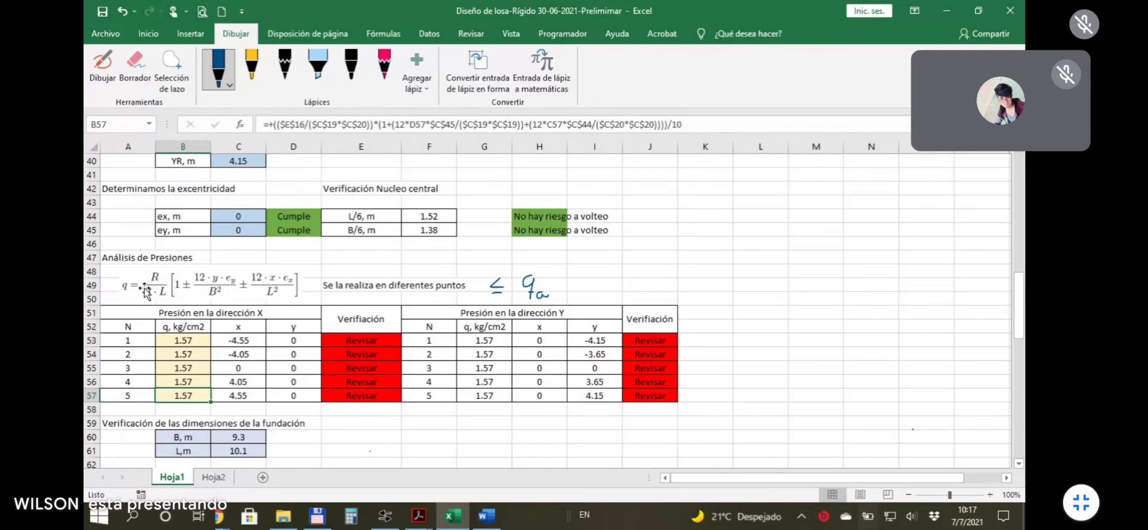
Fill the Y-direction pressure cells G53:G57 with the same light gold as the X-direction pressures.
{"action": "left_click_drag", "start_coordinate": [478, 339], "coordinate": [498, 394]}
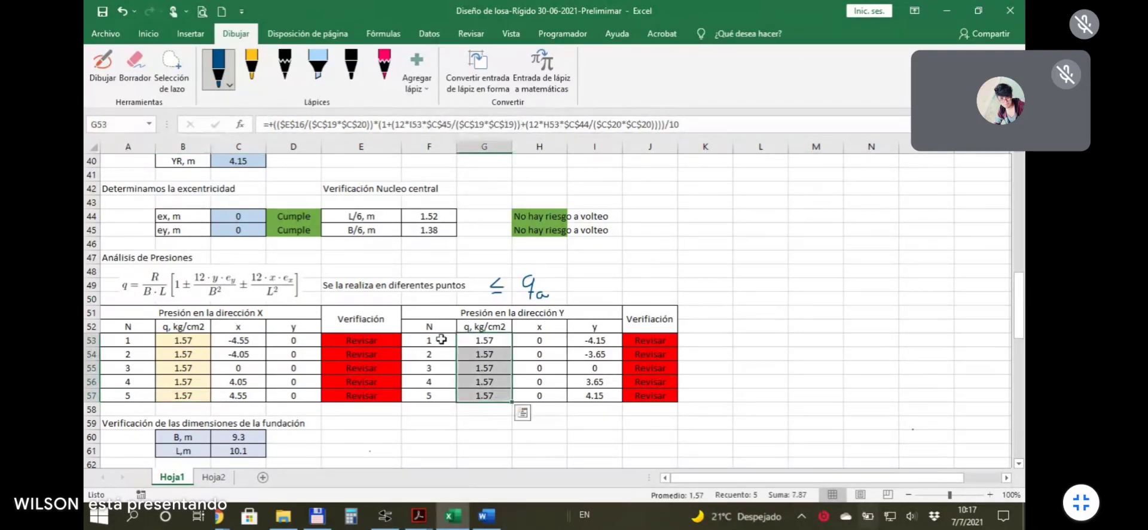
{"action": "left_click", "coordinate": [149, 34]}
{"action": "left_click", "coordinate": [271, 81]}
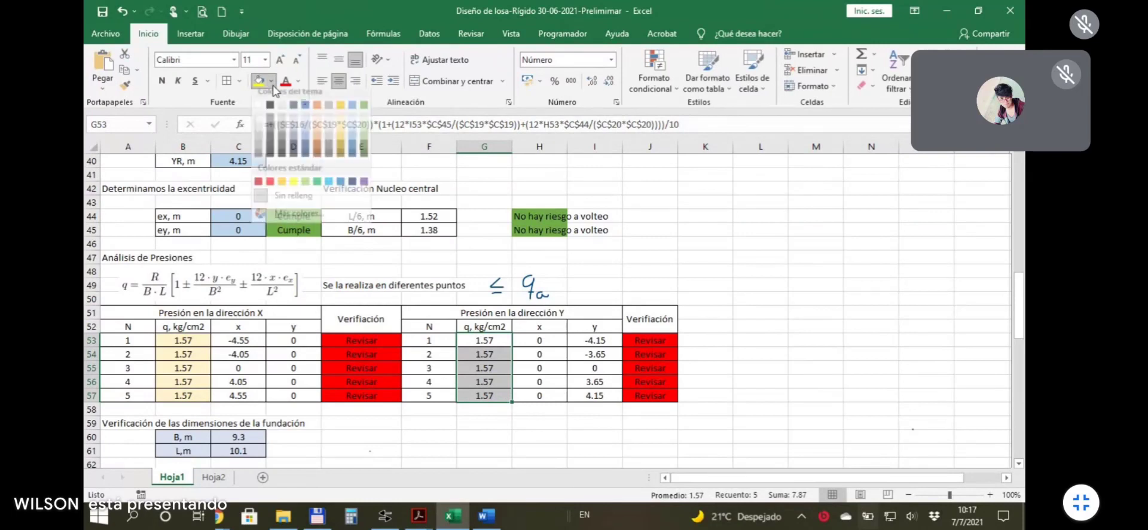
{"action": "left_click", "coordinate": [341, 131]}
{"action": "left_click", "coordinate": [594, 435]}
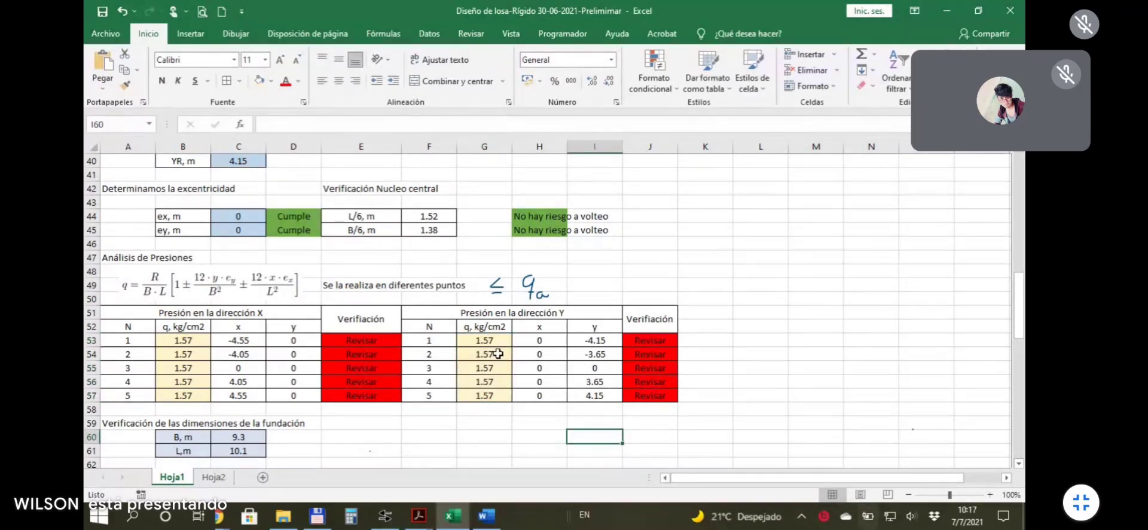
Examine the verification formulas for point 1 in E53 and J53.
{"action": "double_click", "coordinate": [375, 345]}
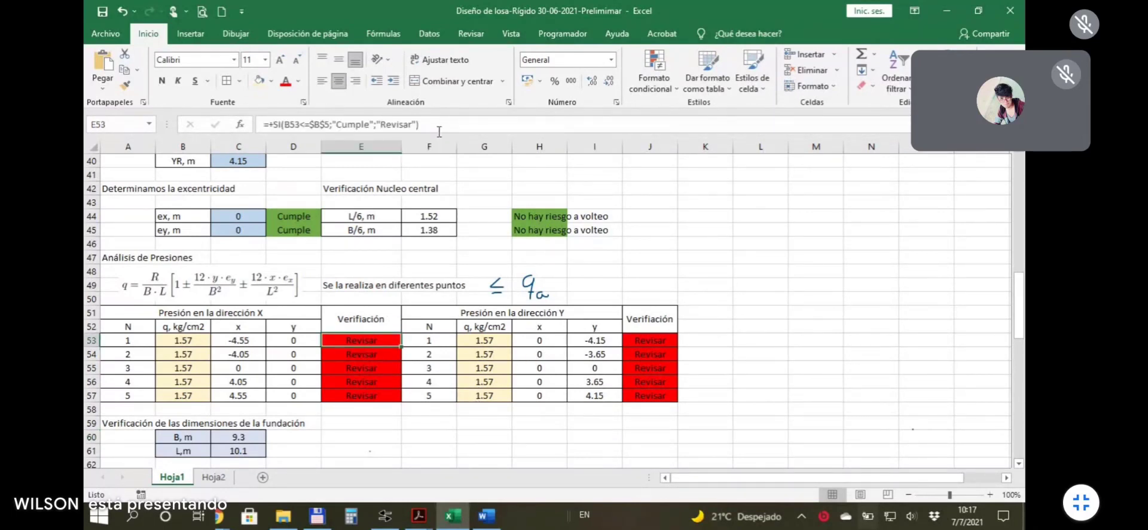
{"action": "left_click", "coordinate": [386, 287]}
{"action": "left_click", "coordinate": [386, 339]}
{"action": "left_click", "coordinate": [657, 339]}
{"action": "left_click", "coordinate": [760, 368]}
{"action": "left_click", "coordinate": [361, 340]}
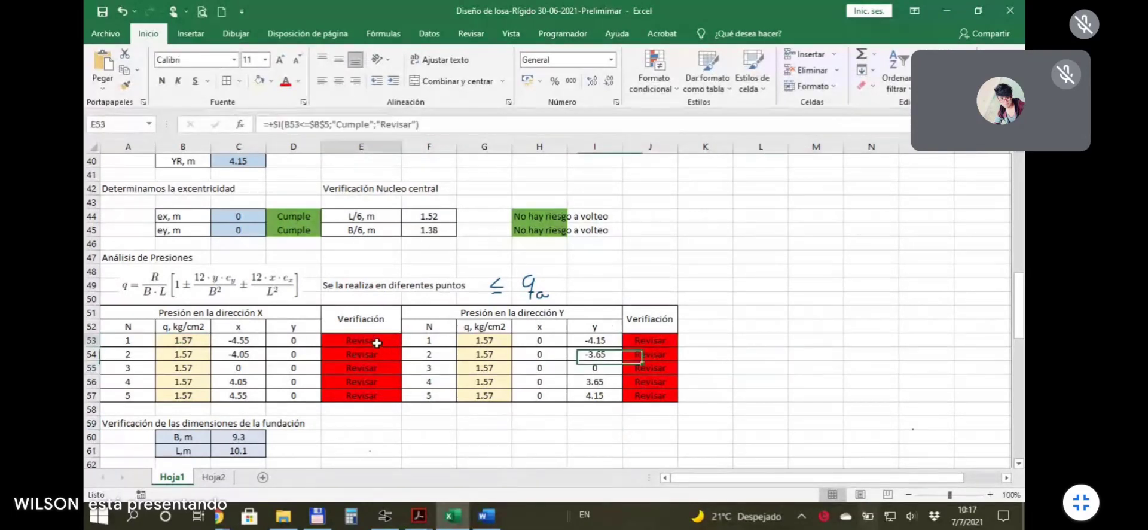
Compare the calculated pressure in B53 with the allowable soil pressure qa in B5.
{"action": "left_click", "coordinate": [188, 341]}
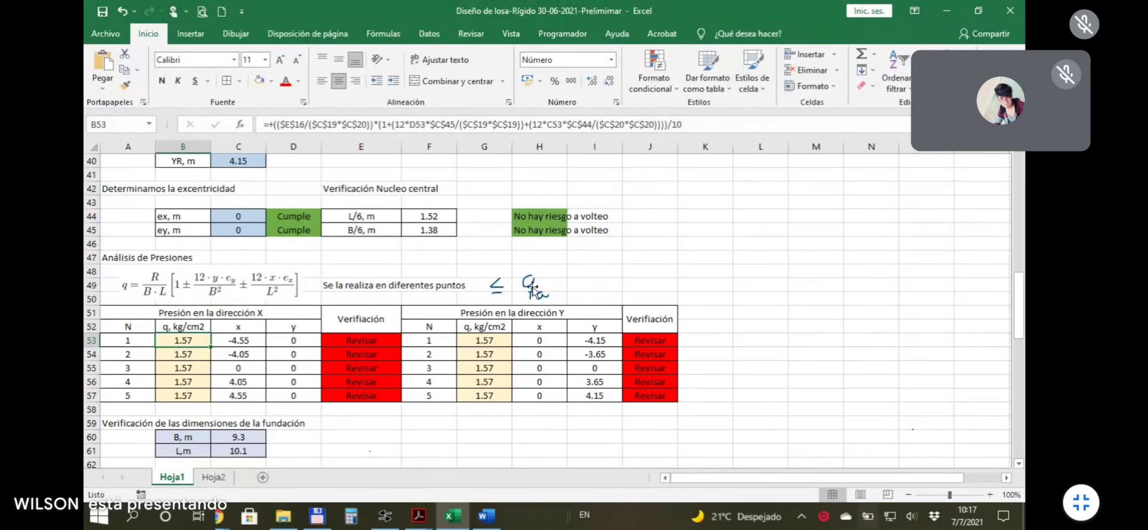
{"action": "scroll", "coordinate": [263, 284], "scroll_direction": "up", "scroll_amount": 10}
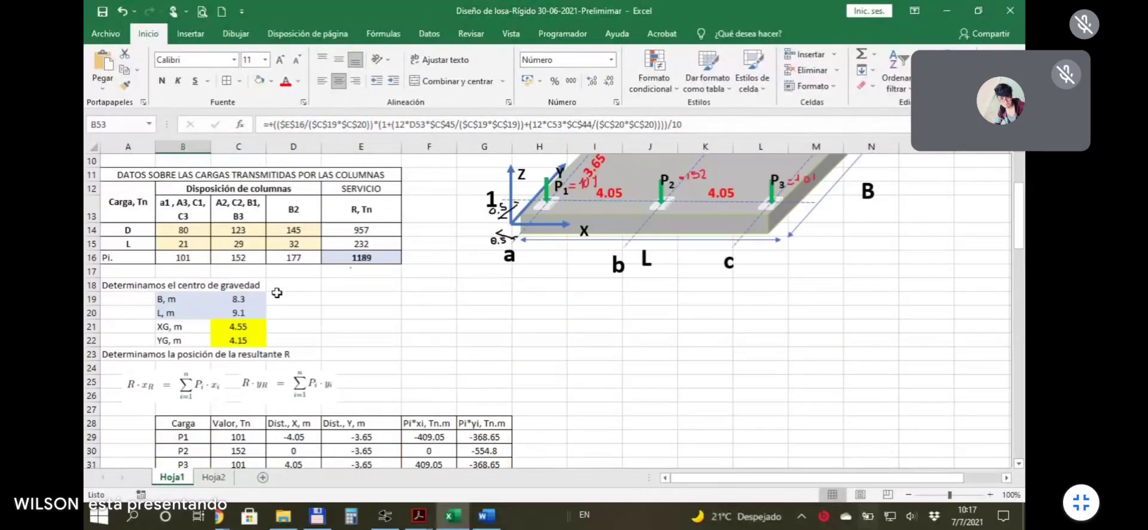
{"action": "scroll", "coordinate": [277, 292], "scroll_direction": "up", "scroll_amount": 3}
{"action": "key", "text": "Up"}
{"action": "key", "text": "Up"}
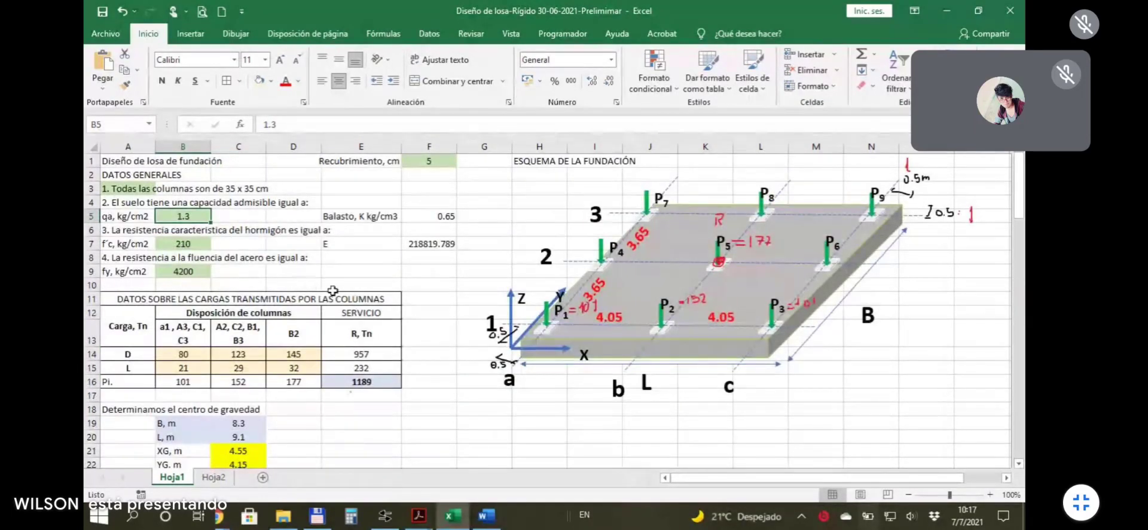
Go through the pressure verification cells, checking J54 in the Y direction and E54:E57 in the X direction.
{"action": "scroll", "coordinate": [338, 292], "scroll_direction": "down", "scroll_amount": 10}
{"action": "scroll", "coordinate": [342, 291], "scroll_direction": "down", "scroll_amount": 4}
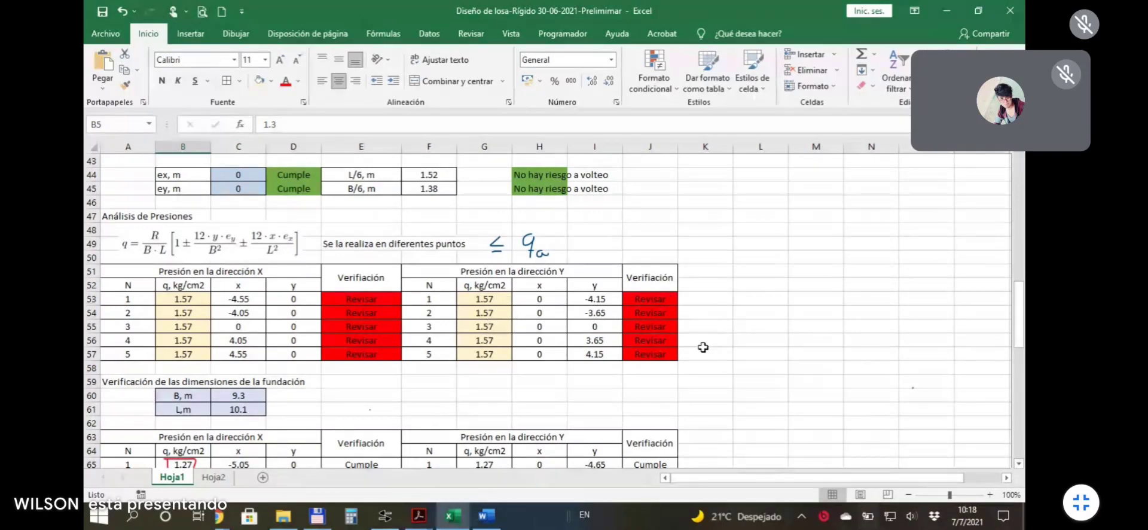
{"action": "scroll", "coordinate": [703, 347], "scroll_direction": "down", "scroll_amount": 1}
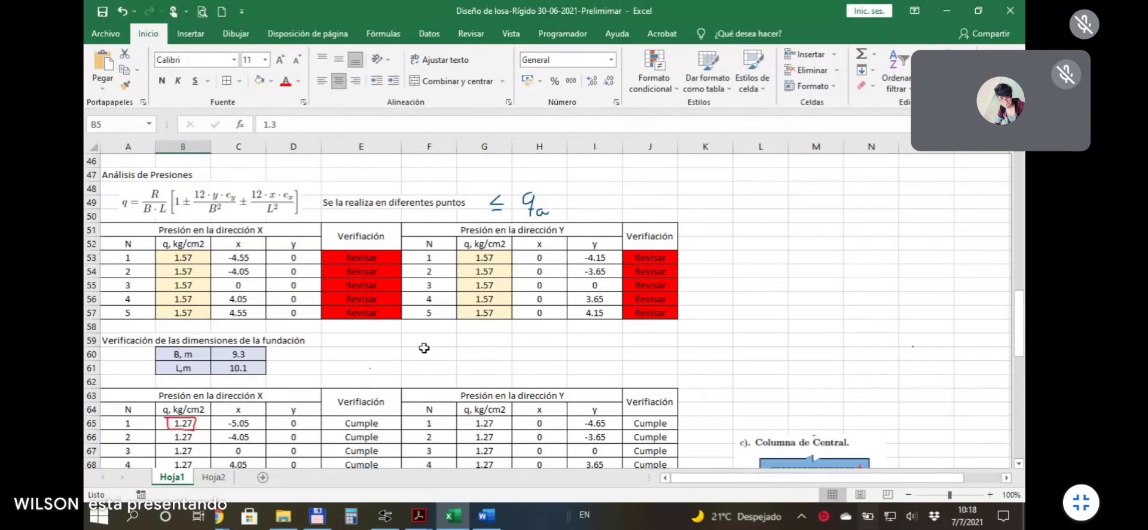
{"action": "left_click", "coordinate": [654, 271]}
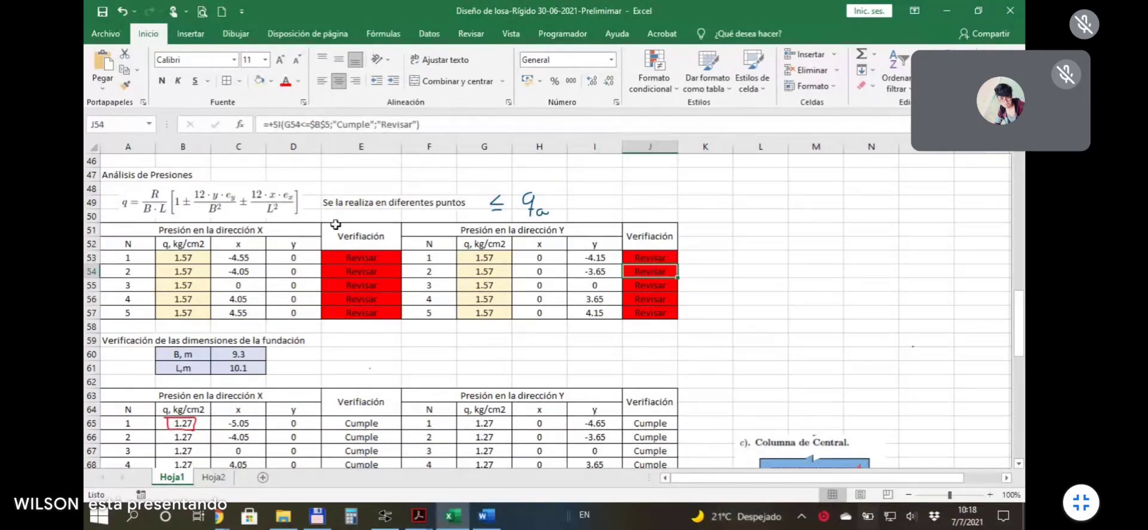
{"action": "left_click", "coordinate": [381, 269]}
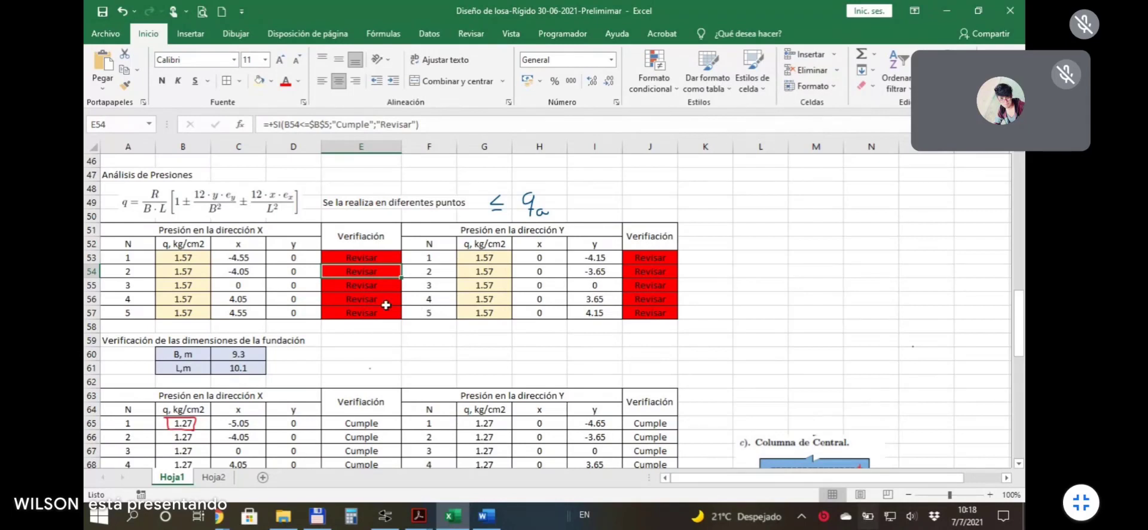
{"action": "key", "text": "Down"}
{"action": "key", "text": "Down"}
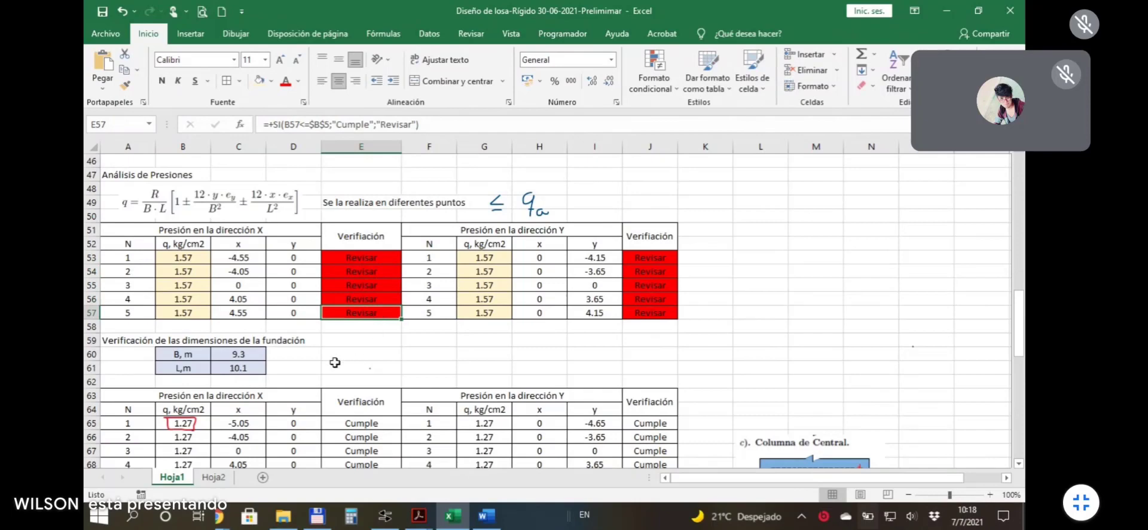
Review the foundation dimension verification from its heading in A59 to the formula for width B in C60.
{"action": "left_click", "coordinate": [112, 338]}
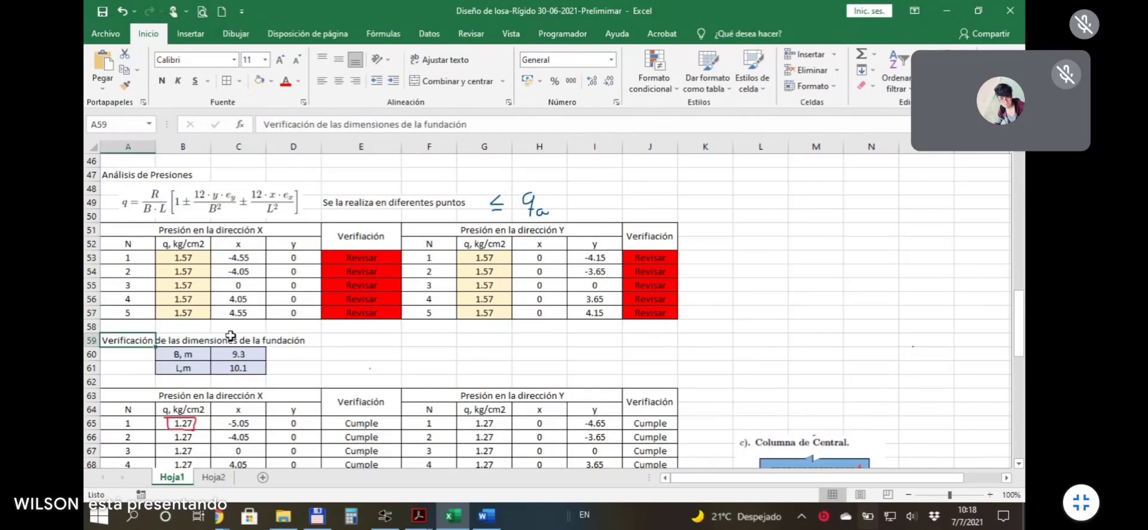
{"action": "scroll", "coordinate": [227, 335], "scroll_direction": "down", "scroll_amount": 1}
{"action": "left_click", "coordinate": [236, 315]}
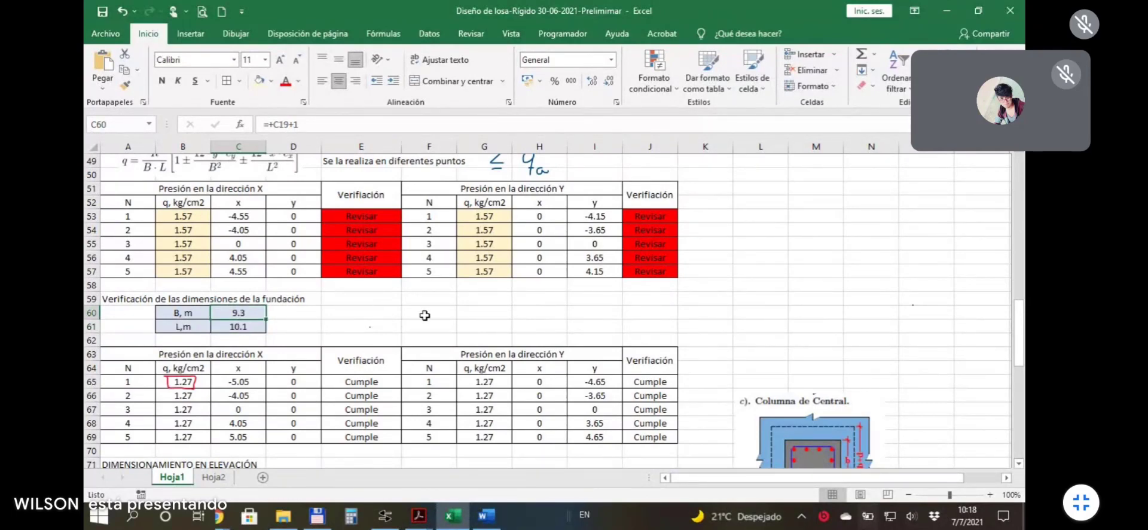
{"action": "left_click", "coordinate": [767, 288]}
Handwrite "m" in blue ink after both red 1 annotations beside the edge distances in the foundation sketch.
{"action": "scroll", "coordinate": [768, 288], "scroll_direction": "up", "scroll_amount": 15}
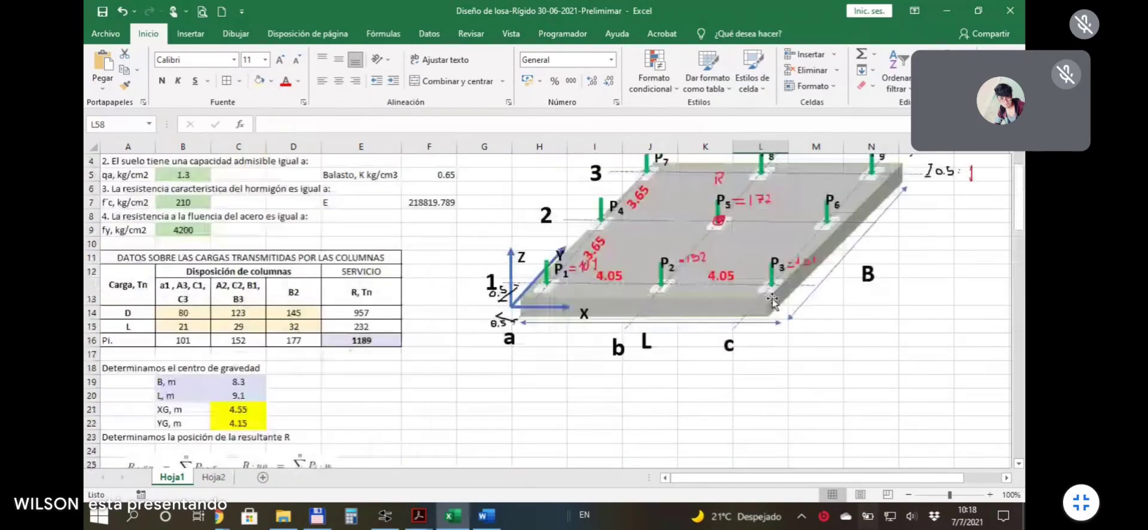
{"action": "scroll", "coordinate": [876, 209], "scroll_direction": "up", "scroll_amount": 1}
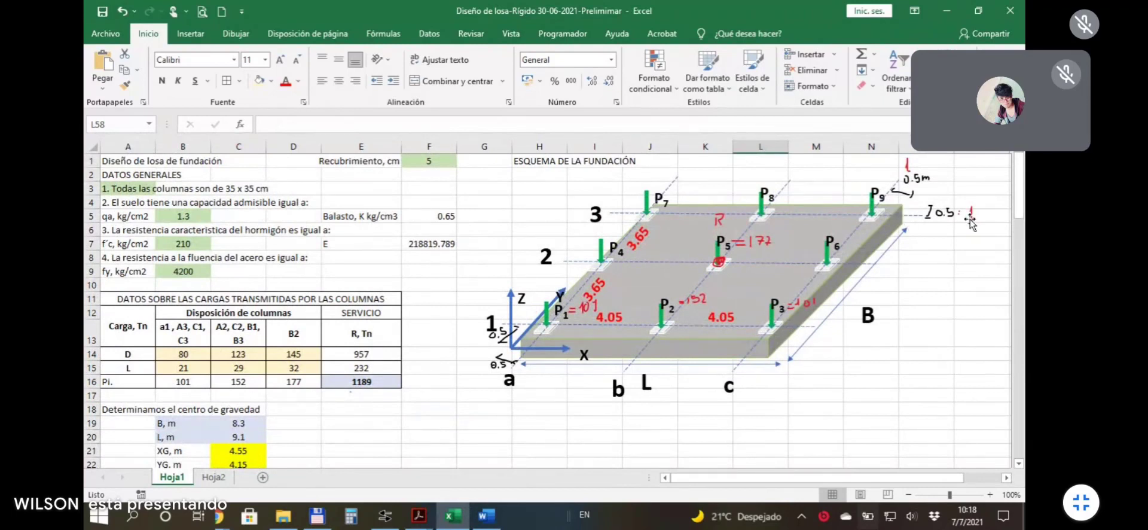
{"action": "left_click", "coordinate": [236, 33]}
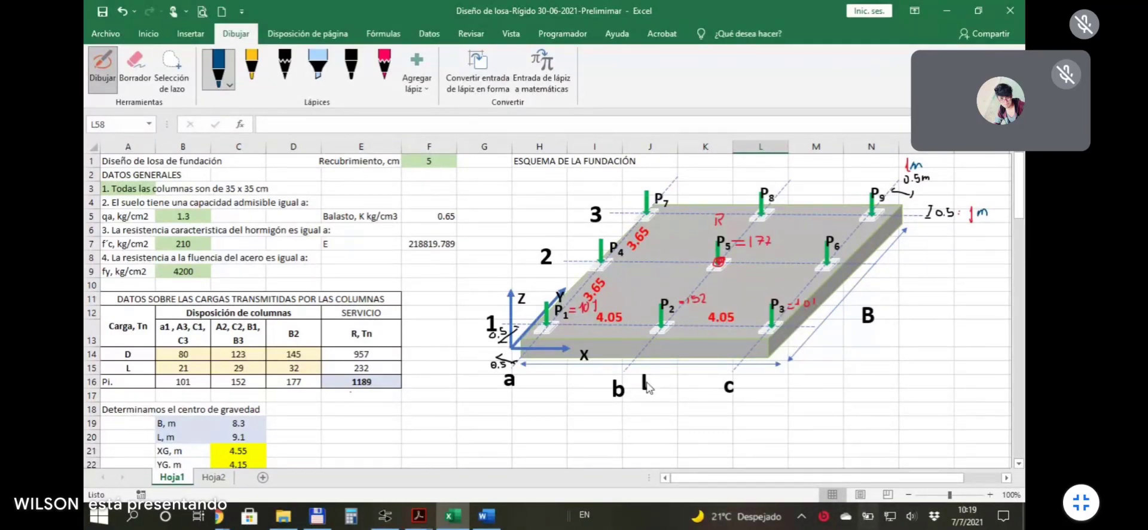
{"action": "key", "text": "Escape"}
{"action": "left_click", "coordinate": [396, 409]}
Review the sheet from the foundation sketch down to the dimension verification and check the width formula in C60.
{"action": "scroll", "coordinate": [407, 400], "scroll_direction": "down", "scroll_amount": 5}
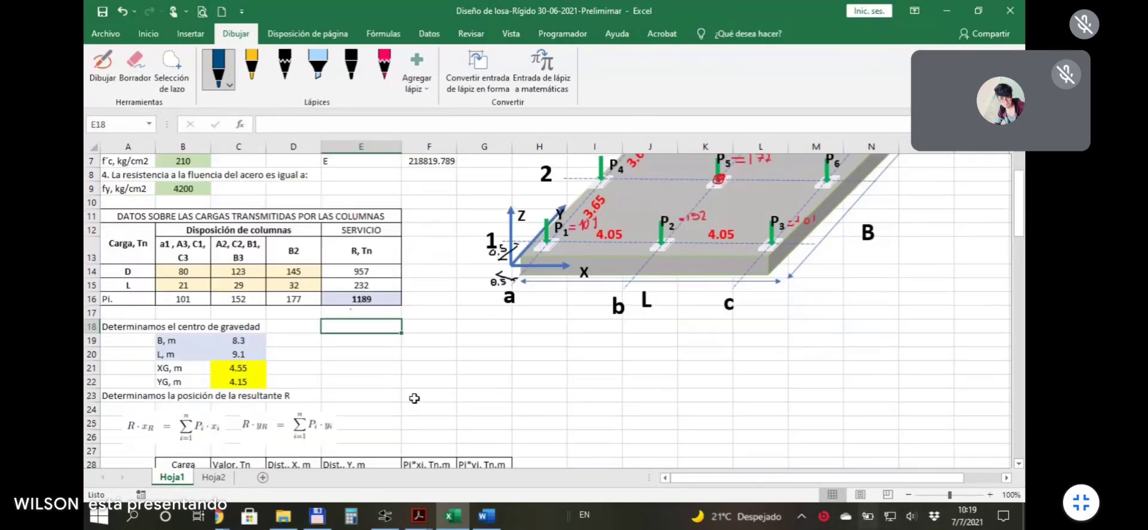
{"action": "scroll", "coordinate": [415, 391], "scroll_direction": "up", "scroll_amount": 5}
{"action": "scroll", "coordinate": [395, 418], "scroll_direction": "down", "scroll_amount": 8}
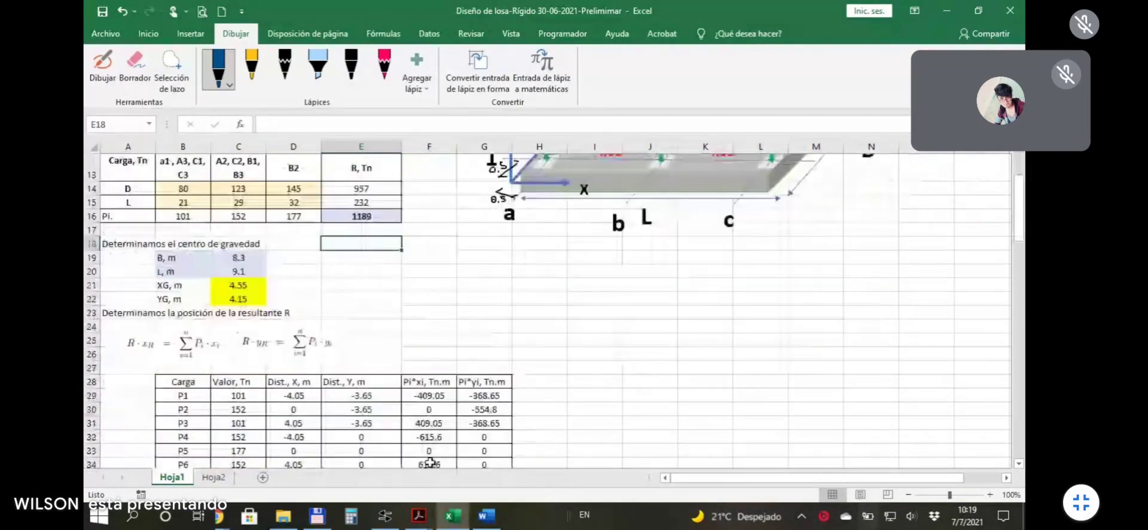
{"action": "scroll", "coordinate": [384, 440], "scroll_direction": "down", "scroll_amount": 6}
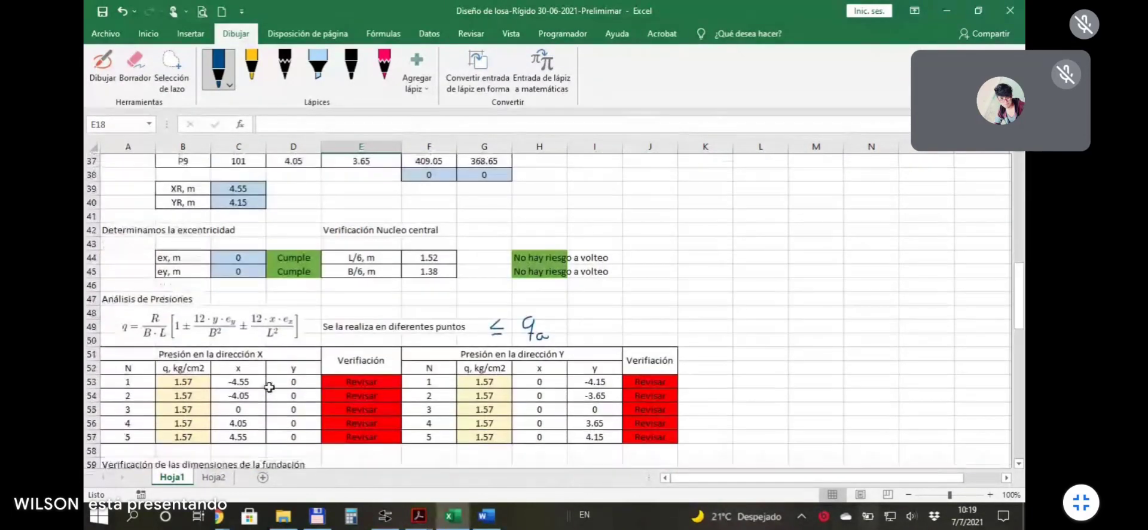
{"action": "scroll", "coordinate": [267, 385], "scroll_direction": "down", "scroll_amount": 2}
{"action": "left_click", "coordinate": [245, 313]}
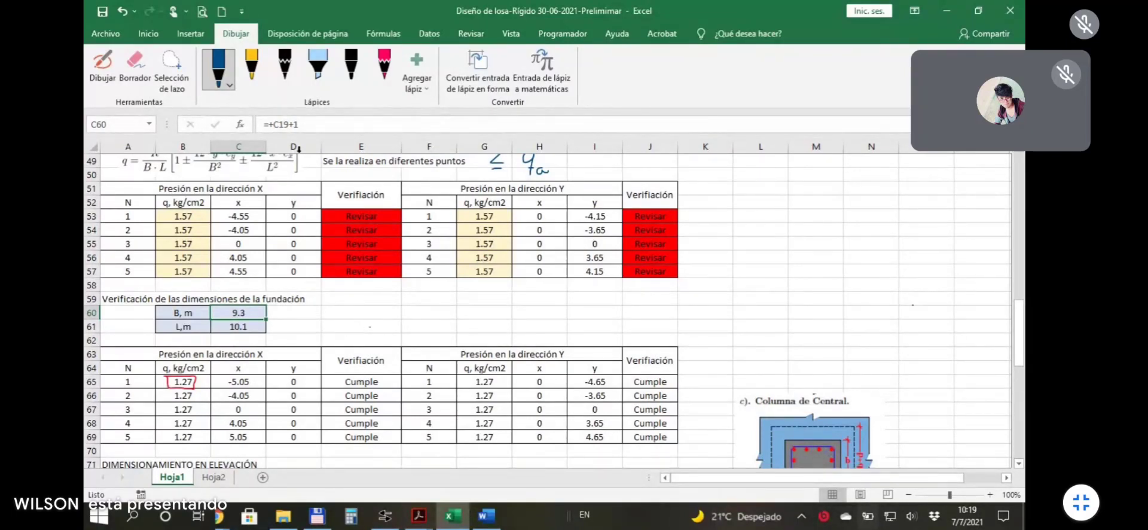
{"action": "left_click", "coordinate": [764, 258]}
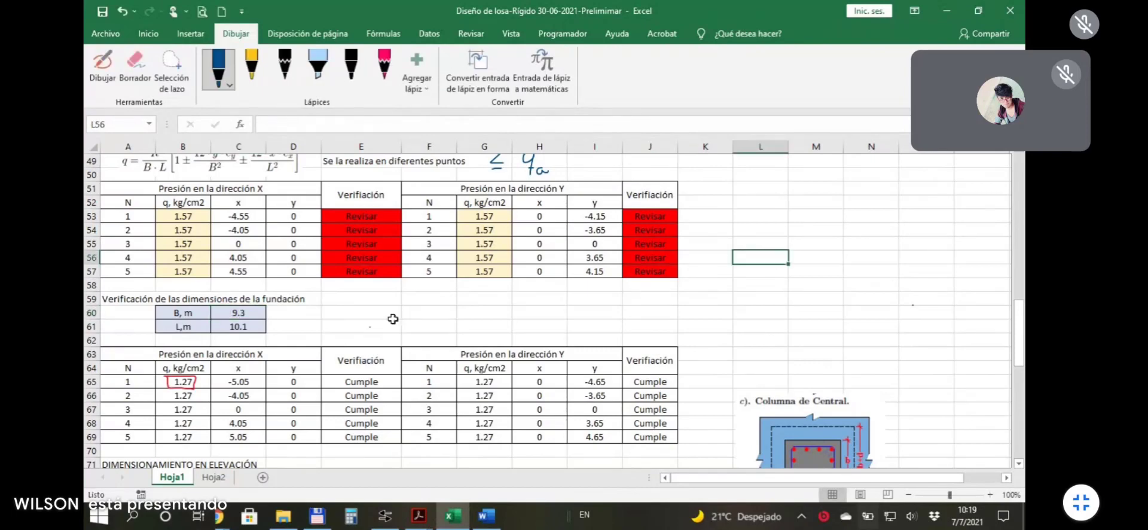
{"action": "left_click", "coordinate": [246, 316]}
Compare the original dimensions B and L in C19:C20 with the enlarged length formula in C61.
{"action": "scroll", "coordinate": [284, 251], "scroll_direction": "up", "scroll_amount": 4}
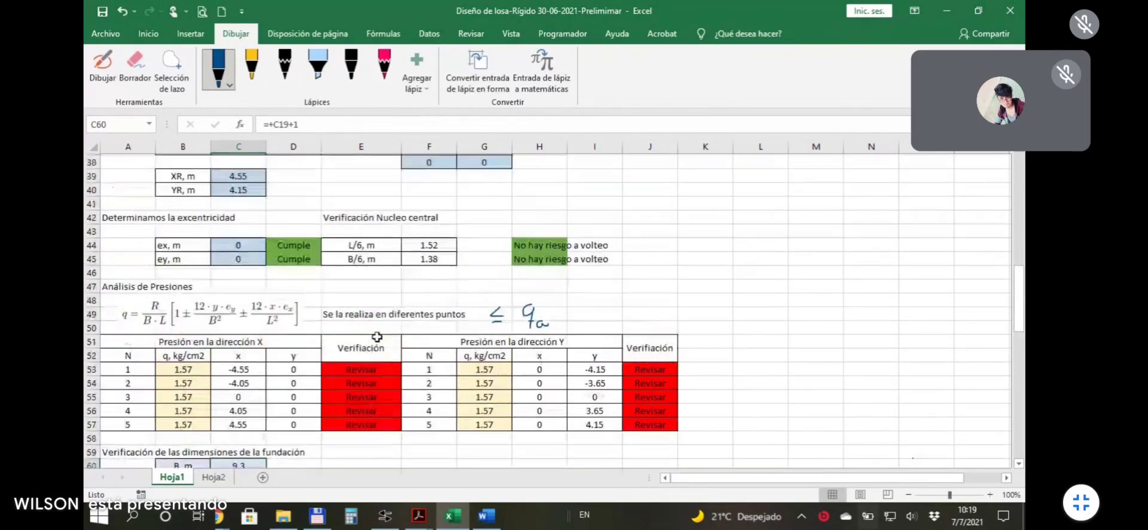
{"action": "scroll", "coordinate": [284, 251], "scroll_direction": "up", "scroll_amount": 6}
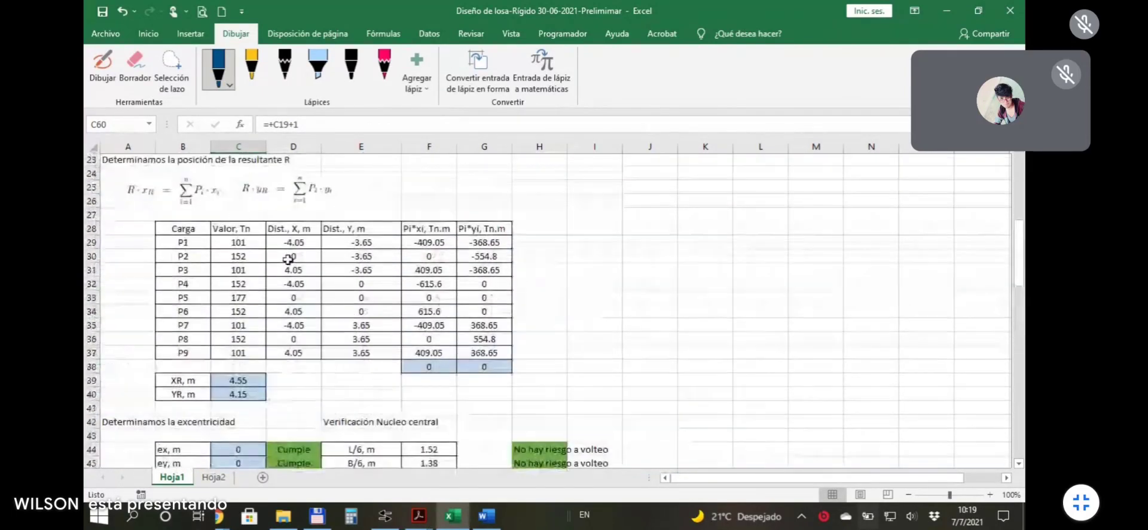
{"action": "scroll", "coordinate": [245, 212], "scroll_direction": "up", "scroll_amount": 1}
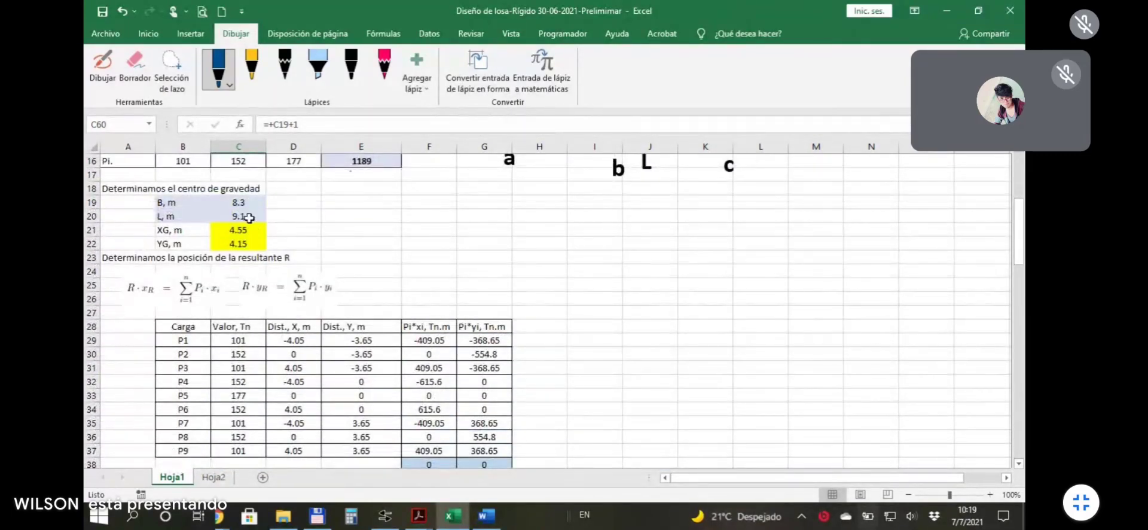
{"action": "scroll", "coordinate": [264, 317], "scroll_direction": "down", "scroll_amount": 11}
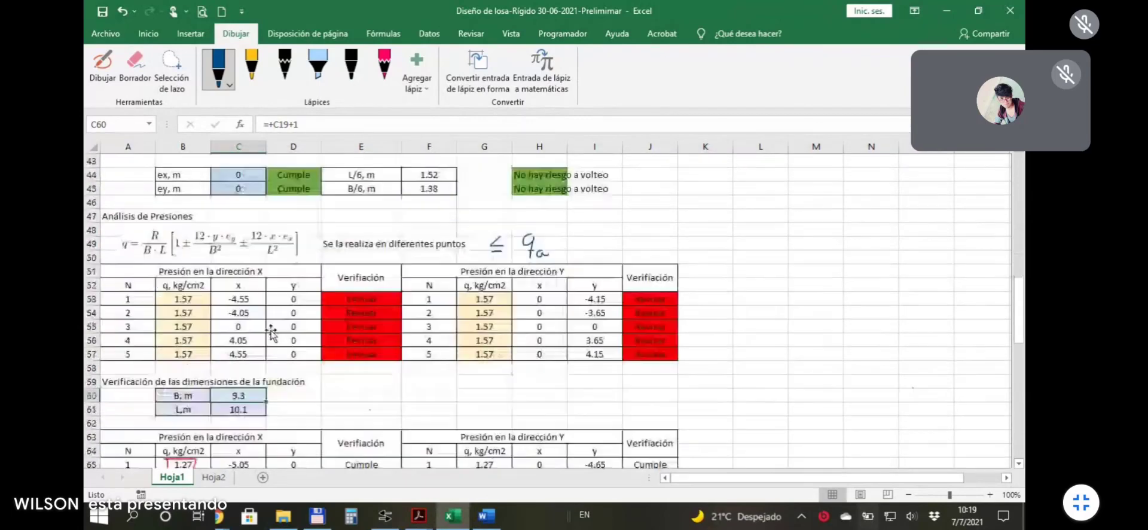
{"action": "left_click", "coordinate": [239, 328]}
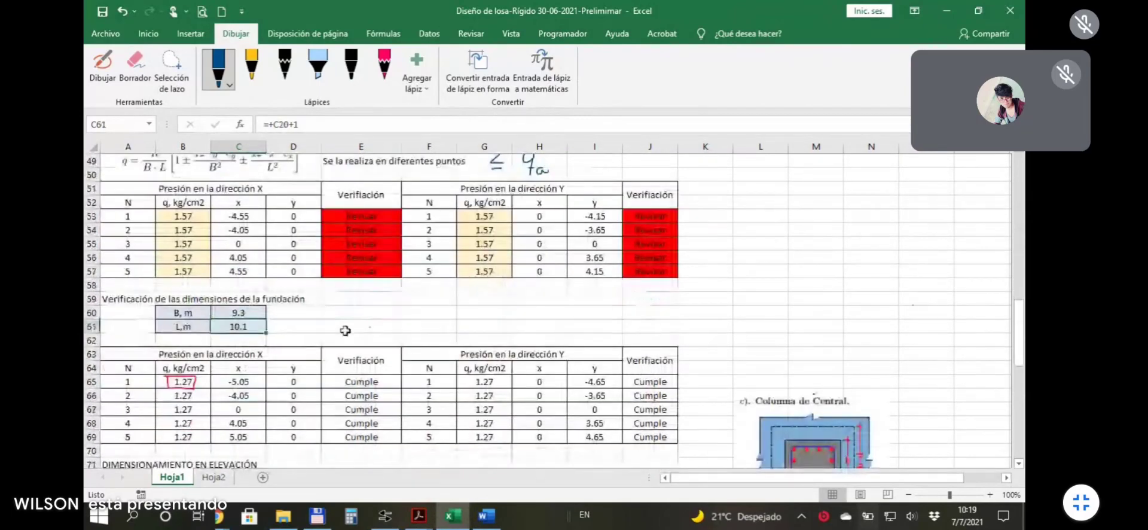
Inspect the enlarged width formula =+C19+1 in C60.
{"action": "left_click", "coordinate": [308, 322]}
{"action": "left_click", "coordinate": [346, 323]}
{"action": "left_click", "coordinate": [241, 314]}
{"action": "left_click", "coordinate": [315, 123]}
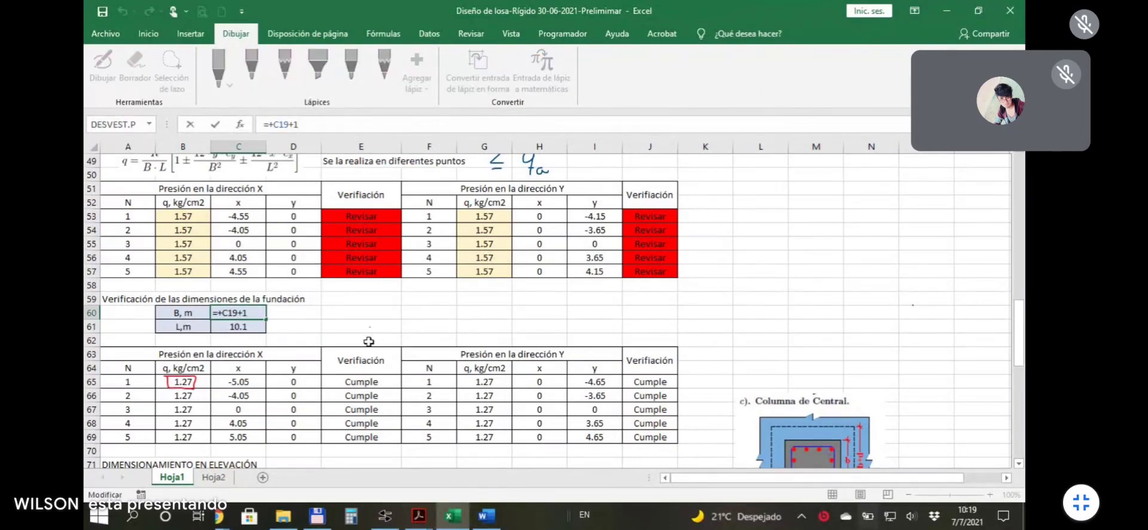
{"action": "key", "text": "Return"}
Go through the enlarged dimensions B and L in C60:C61 and their neighbouring cells D60:D61.
{"action": "left_click", "coordinate": [352, 326]}
{"action": "left_click", "coordinate": [293, 325]}
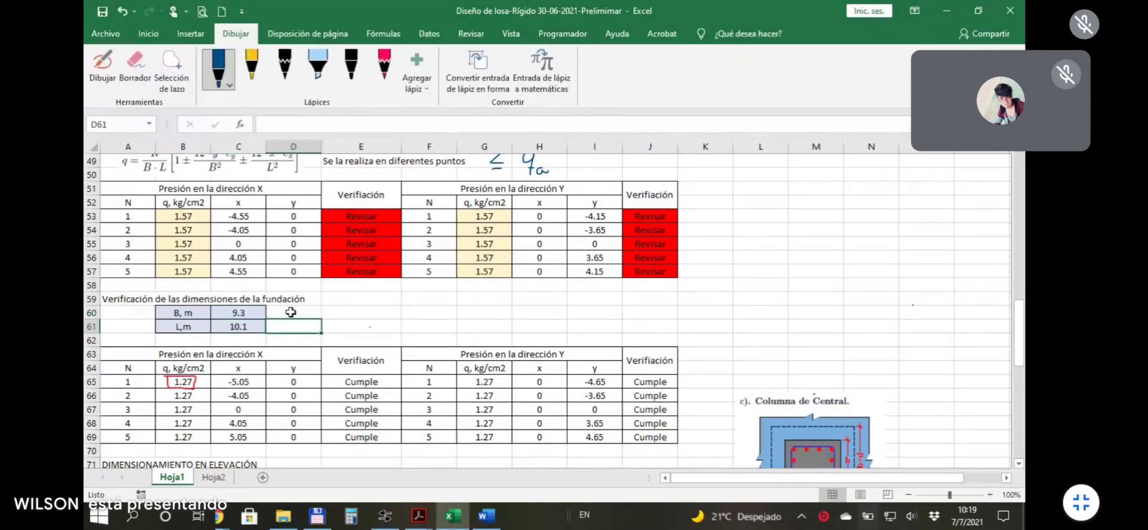
{"action": "left_click", "coordinate": [245, 326]}
{"action": "left_click", "coordinate": [248, 313]}
{"action": "left_click", "coordinate": [293, 312]}
{"action": "left_click", "coordinate": [256, 326]}
{"action": "left_click", "coordinate": [293, 325]}
{"action": "left_click", "coordinate": [256, 326]}
{"action": "left_click", "coordinate": [293, 312]}
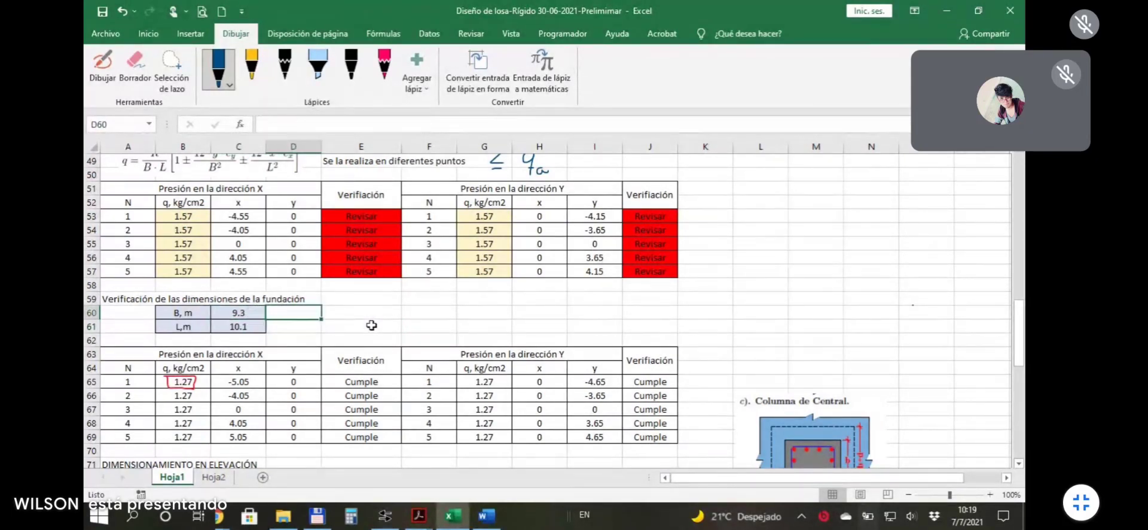
{"action": "left_click", "coordinate": [371, 325]}
Compare the two X-direction pressure tables, checking the B65 formula and the enlarged dimensions in C60 and C61.
{"action": "scroll", "coordinate": [388, 323], "scroll_direction": "down", "scroll_amount": 2}
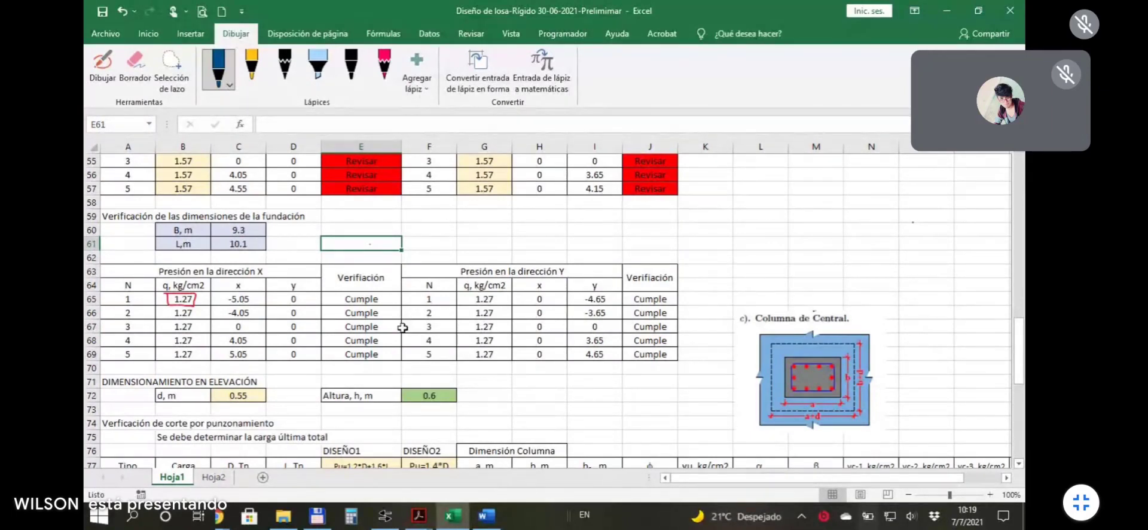
{"action": "scroll", "coordinate": [315, 303], "scroll_direction": "up", "scroll_amount": 3}
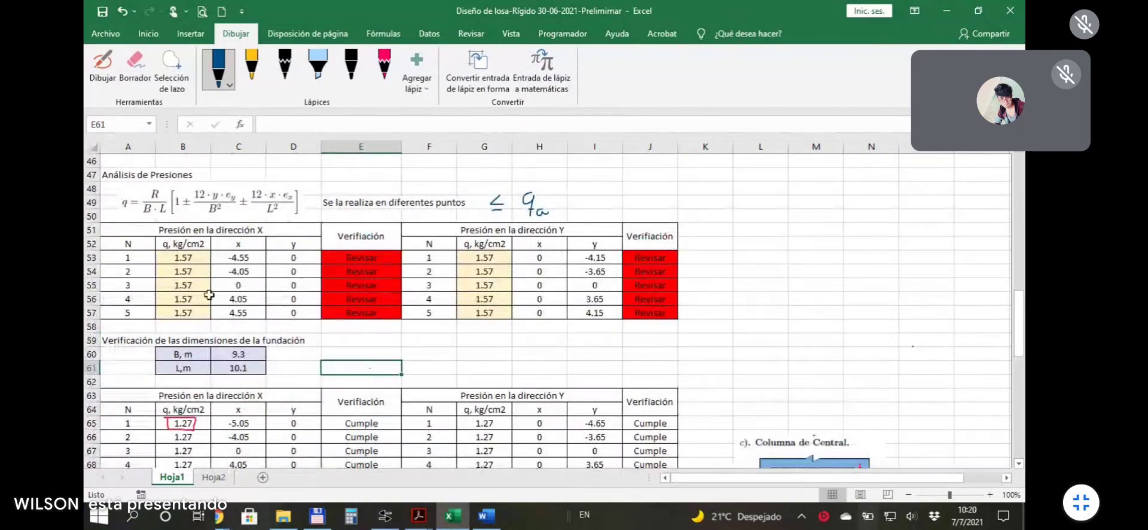
{"action": "scroll", "coordinate": [174, 342], "scroll_direction": "down", "scroll_amount": 2}
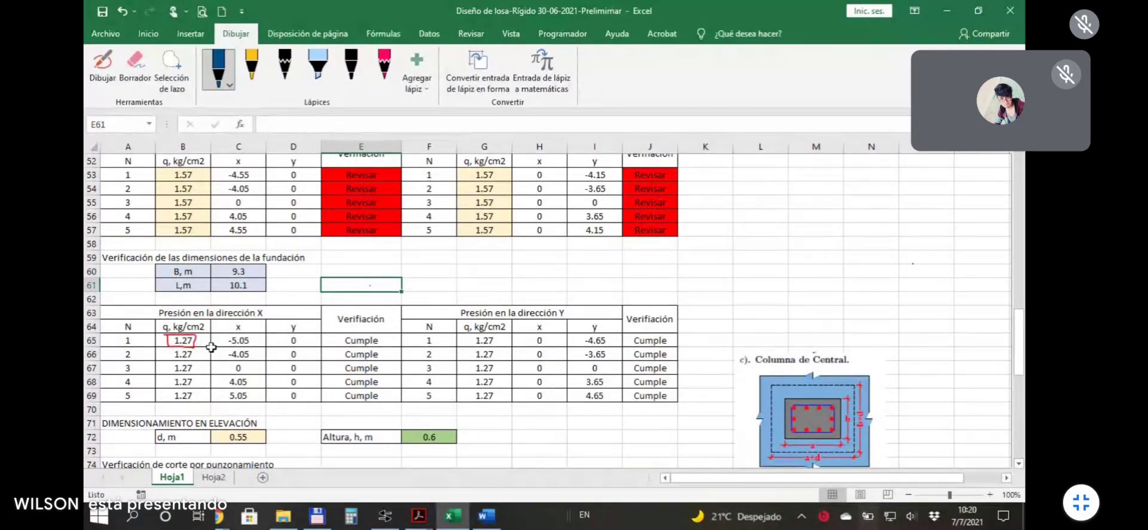
{"action": "left_click", "coordinate": [208, 342]}
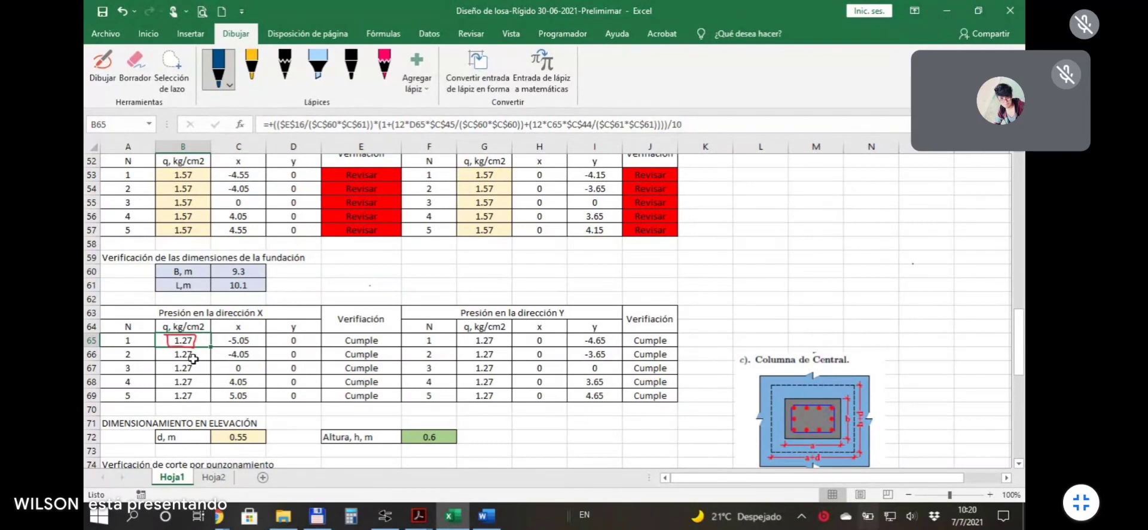
{"action": "left_click", "coordinate": [250, 272]}
{"action": "left_click", "coordinate": [248, 288]}
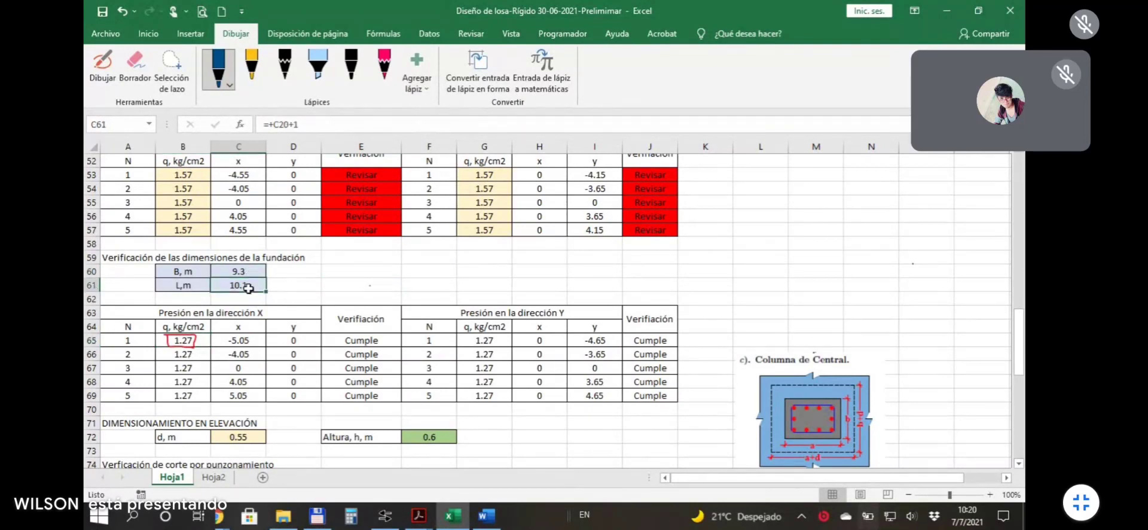
{"action": "left_click", "coordinate": [204, 341]}
Trace the pressure formula in B65 to the eccentricities in C44:C45 and the dimensions in C60:C61.
{"action": "left_click", "coordinate": [688, 133]}
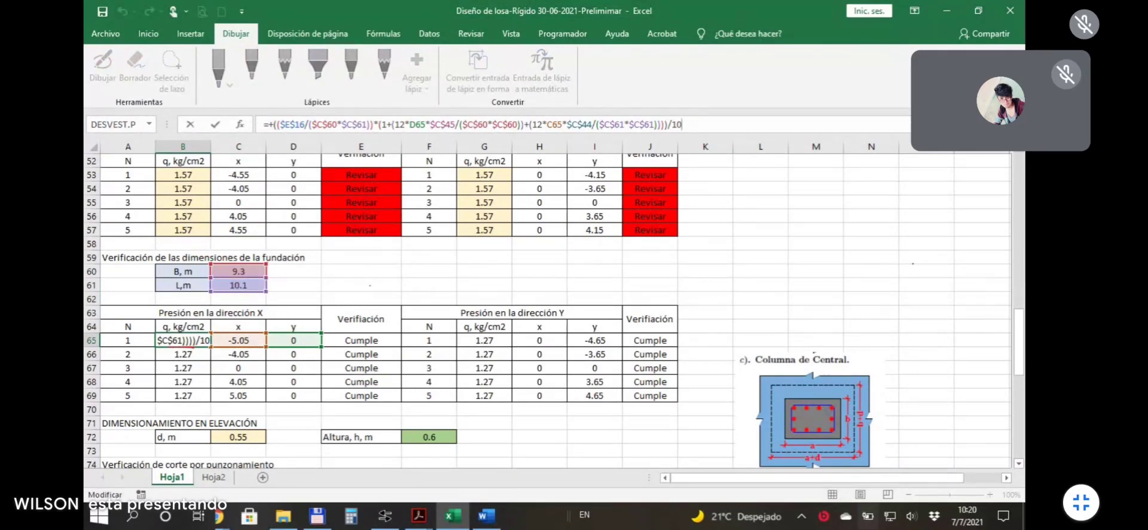
{"action": "left_click_drag", "start_coordinate": [1021, 328], "coordinate": [1020, 290]}
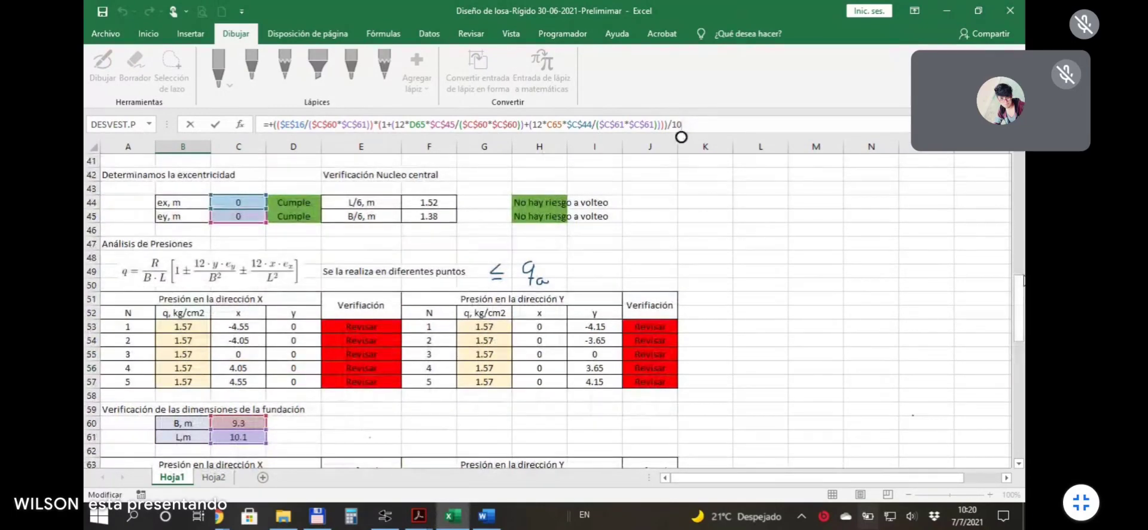
{"action": "left_click_drag", "start_coordinate": [1021, 284], "coordinate": [1021, 317]}
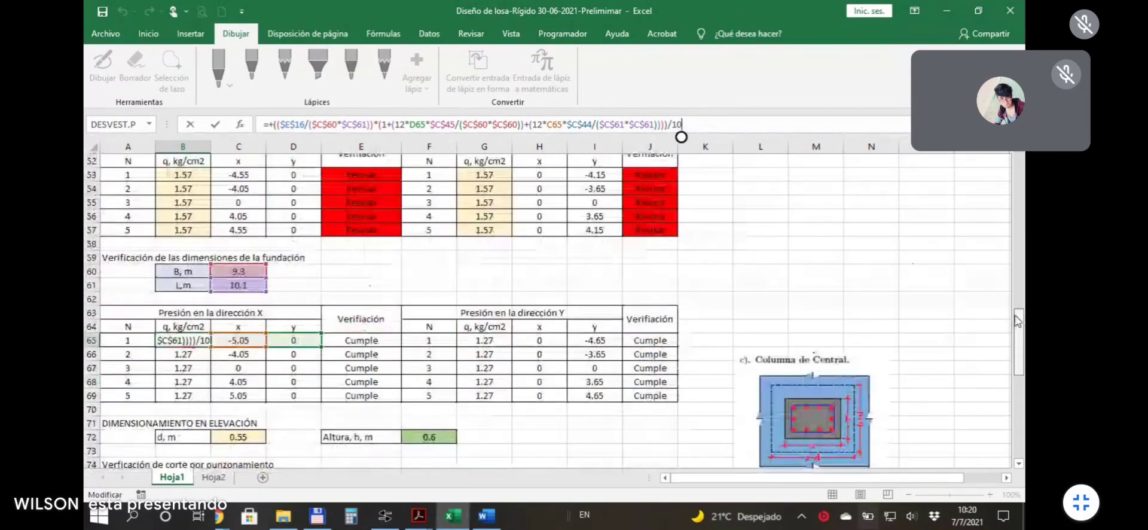
{"action": "left_click", "coordinate": [201, 341]}
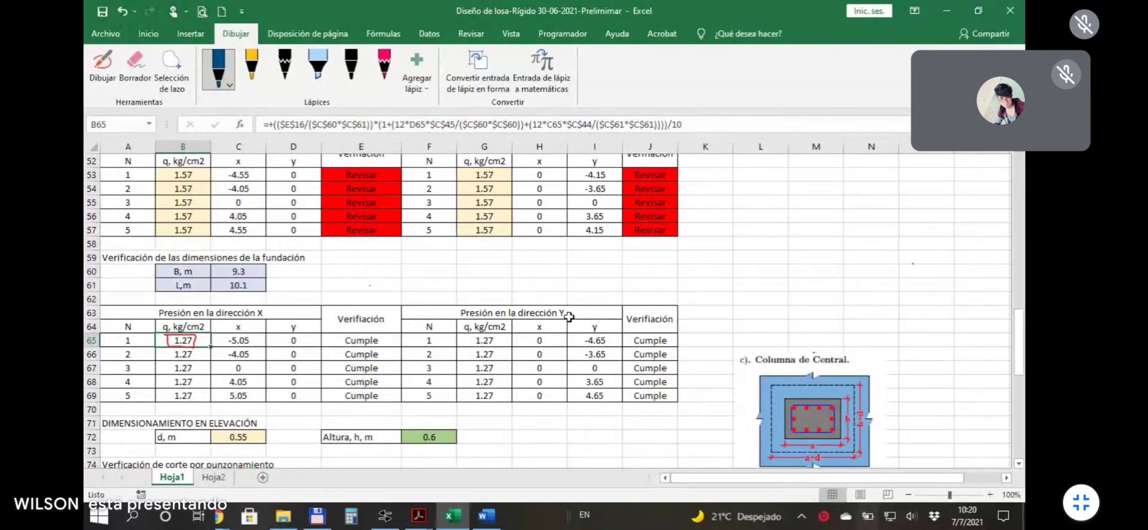
Go through the recalculated Y-direction pressures in G65:G69.
{"action": "left_click", "coordinate": [493, 341]}
{"action": "left_click", "coordinate": [492, 355]}
{"action": "left_click", "coordinate": [492, 368]}
{"action": "left_click", "coordinate": [490, 382]}
{"action": "left_click", "coordinate": [490, 393]}
{"action": "left_click", "coordinate": [489, 381]}
{"action": "left_click", "coordinate": [488, 367]}
{"action": "left_click", "coordinate": [487, 354]}
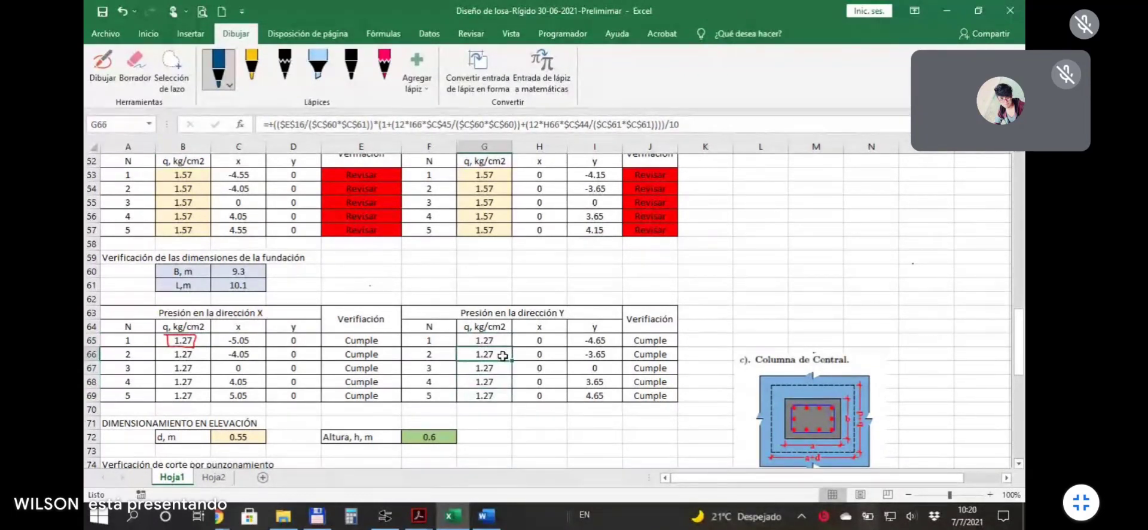
Check the Y-direction verification formulas in J65:J67 against the allowable pressure in B5.
{"action": "left_click", "coordinate": [664, 342]}
{"action": "left_click", "coordinate": [654, 358]}
{"action": "left_click", "coordinate": [654, 368]}
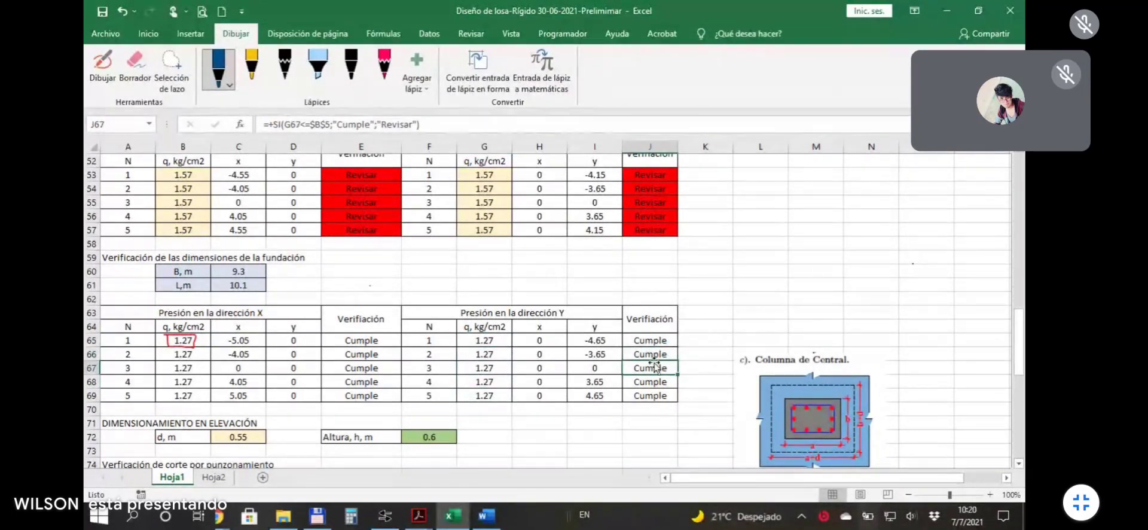
{"action": "left_click", "coordinate": [656, 339]}
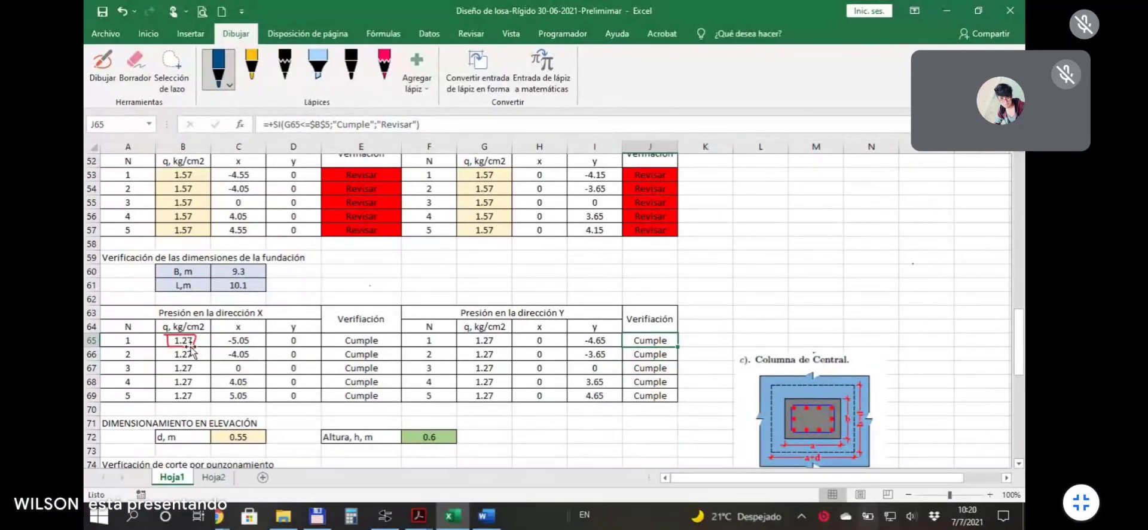
{"action": "left_click", "coordinate": [741, 314]}
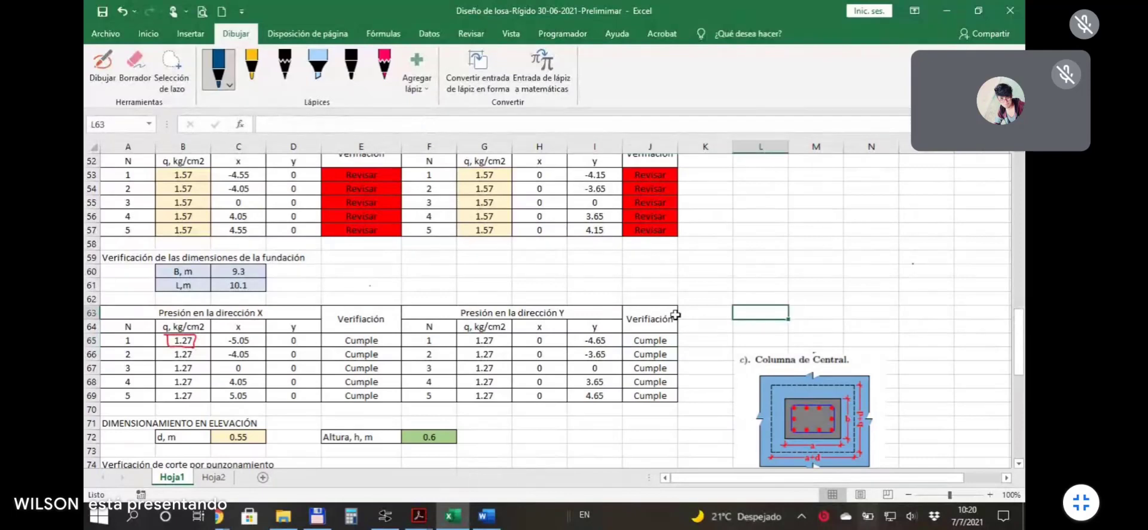
Examine the DIMENSIONAMIENTO EN ELEVACIÓN section, from its heading in A71 to the effective depth d in C72.
{"action": "scroll", "coordinate": [489, 286], "scroll_direction": "down", "scroll_amount": 1}
{"action": "scroll", "coordinate": [489, 286], "scroll_direction": "down", "scroll_amount": 1}
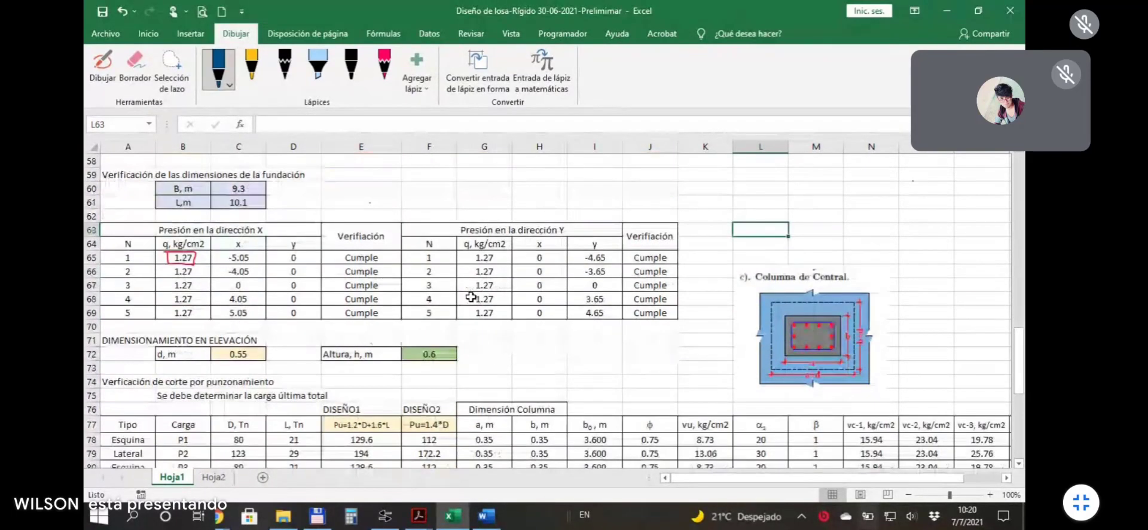
{"action": "scroll", "coordinate": [505, 308], "scroll_direction": "down", "scroll_amount": 1}
{"action": "left_click", "coordinate": [526, 312]}
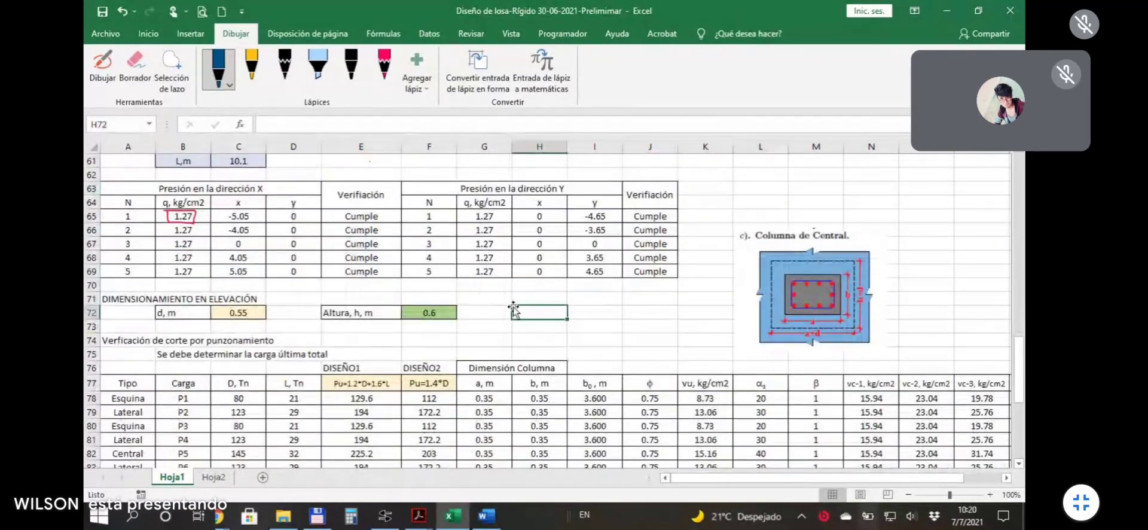
{"action": "scroll", "coordinate": [526, 312], "scroll_direction": "down", "scroll_amount": 1}
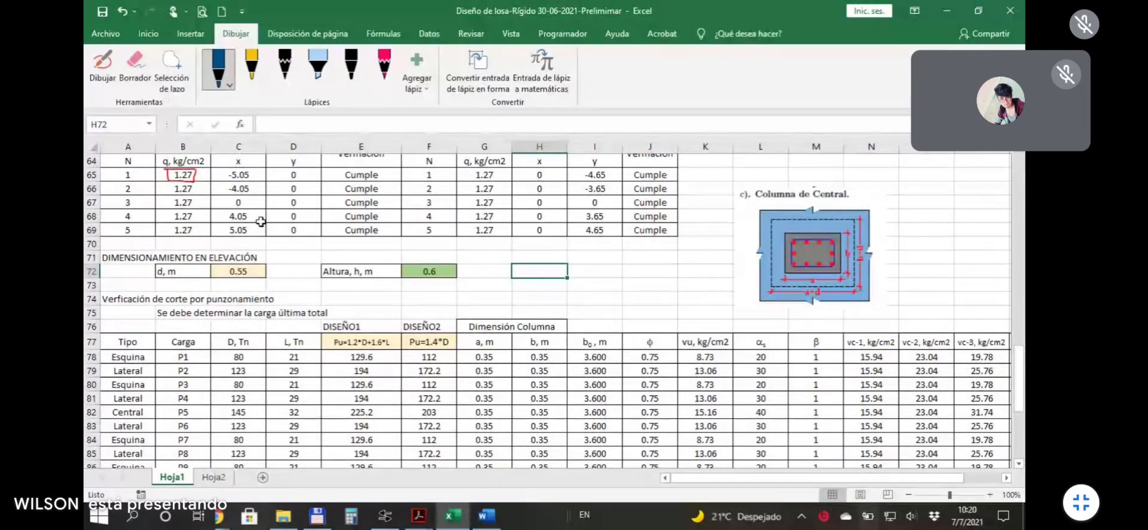
{"action": "left_click", "coordinate": [121, 258]}
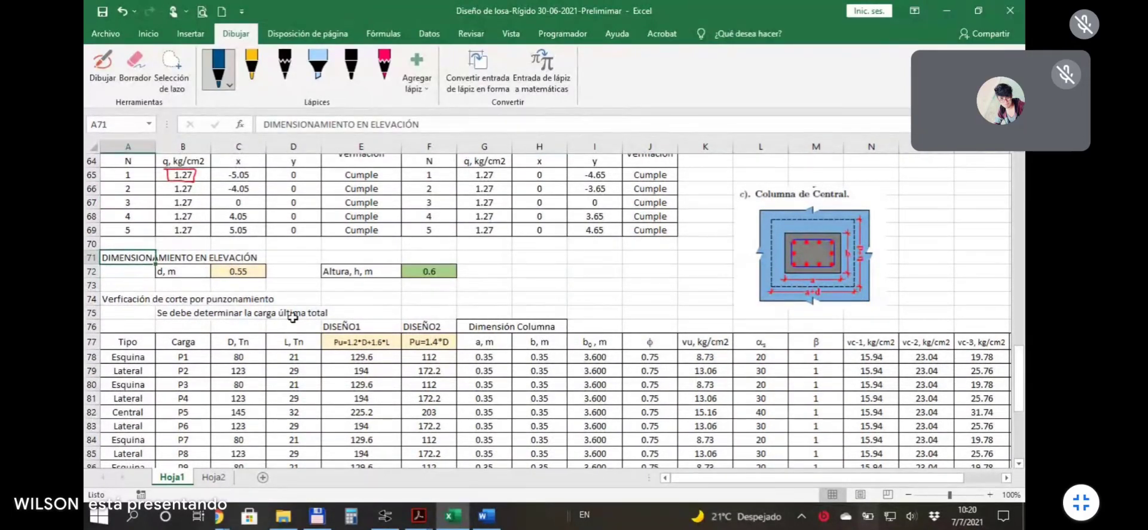
{"action": "left_click", "coordinate": [290, 269]}
{"action": "left_click", "coordinate": [253, 269]}
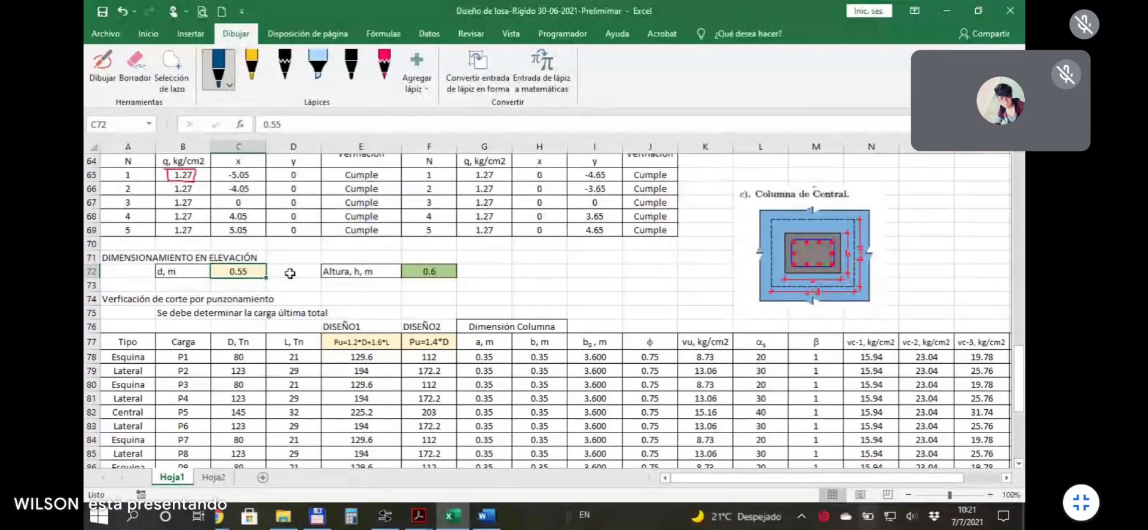
{"action": "left_click", "coordinate": [242, 284]}
{"action": "left_click", "coordinate": [244, 273]}
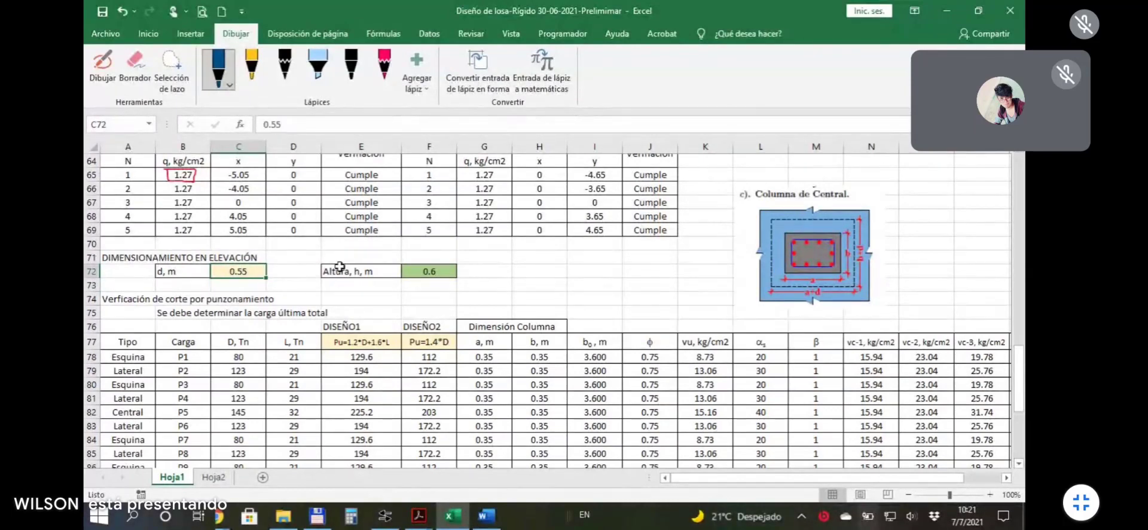
Set the slab's effective depth d in C72 to 0.40 m.
{"action": "scroll", "coordinate": [905, 327], "scroll_direction": "down", "scroll_amount": 3}
{"action": "scroll", "coordinate": [694, 299], "scroll_direction": "up", "scroll_amount": 2}
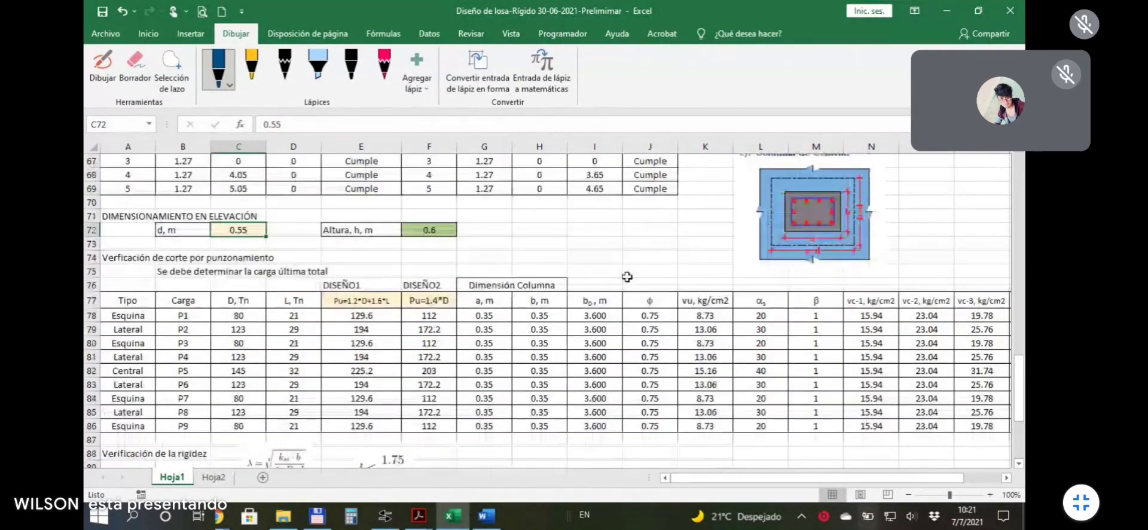
{"action": "left_click", "coordinate": [260, 238]}
{"action": "left_click", "coordinate": [251, 230]}
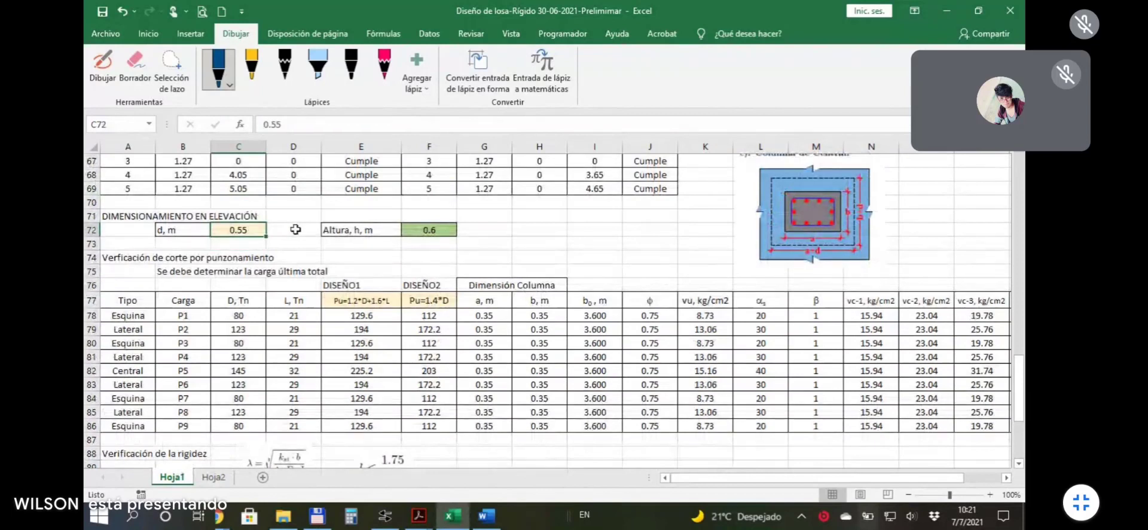
{"action": "left_click", "coordinate": [297, 124]}
{"action": "key", "text": "BackSpace"}
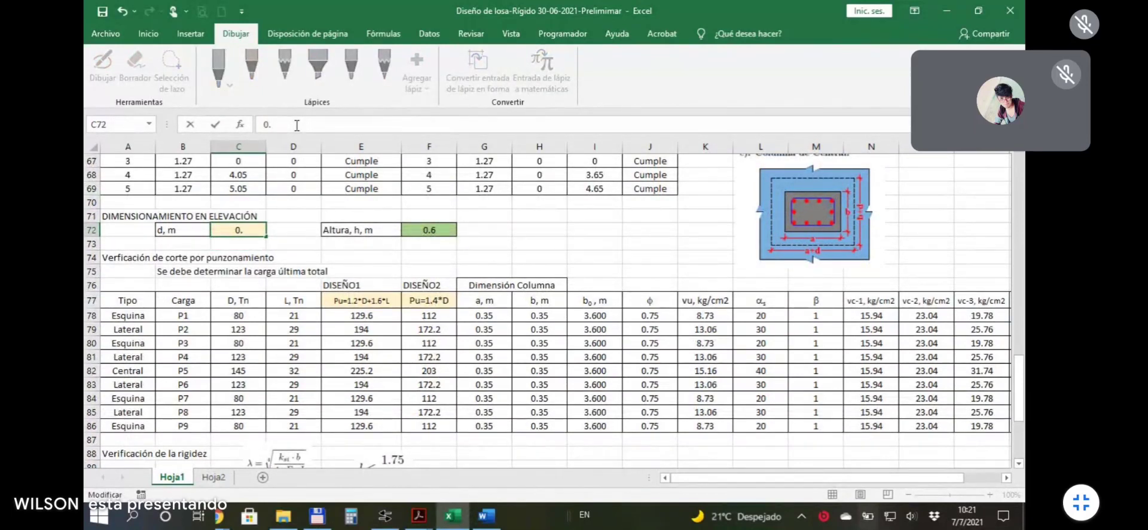
{"action": "key", "text": "Return"}
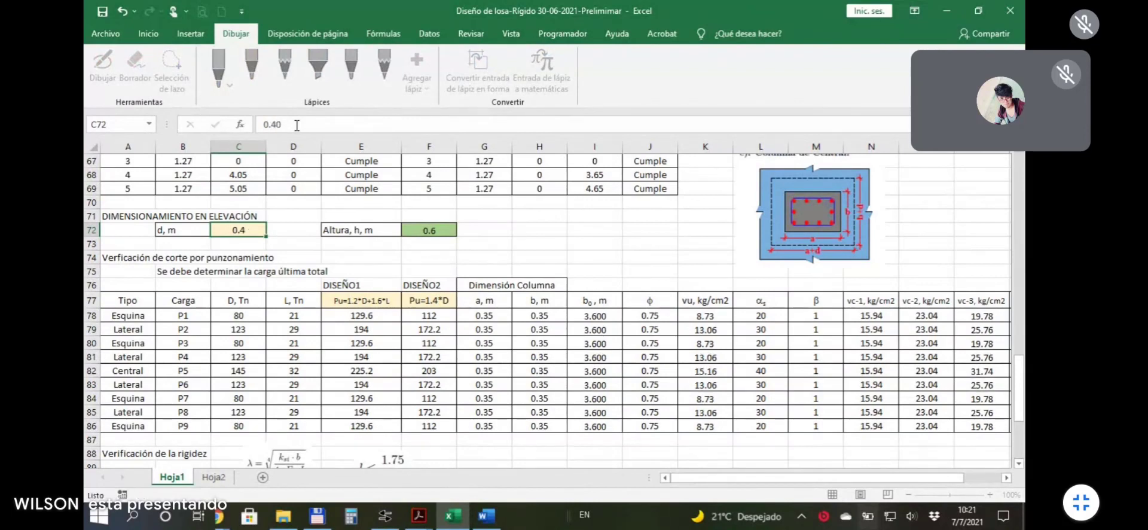
{"action": "left_click", "coordinate": [287, 227]}
{"action": "left_click", "coordinate": [246, 229]}
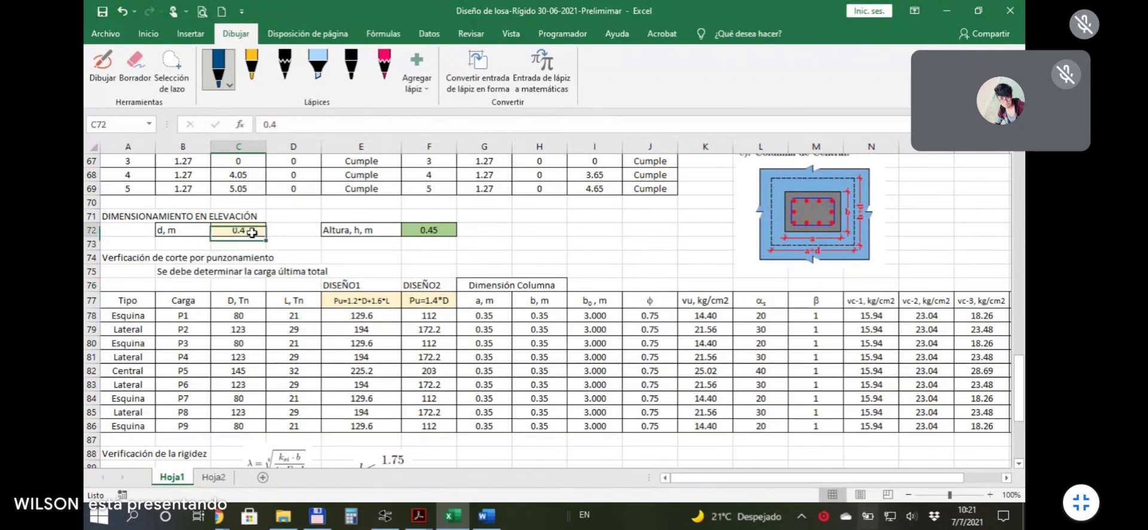
{"action": "left_click", "coordinate": [251, 242]}
{"action": "left_click", "coordinate": [251, 229]}
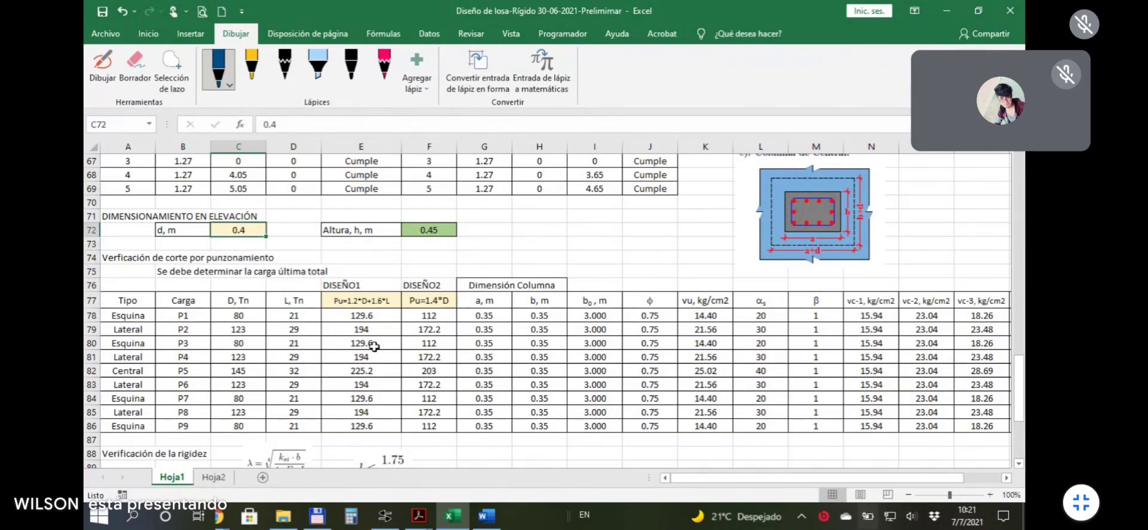
{"action": "left_click", "coordinate": [547, 219]}
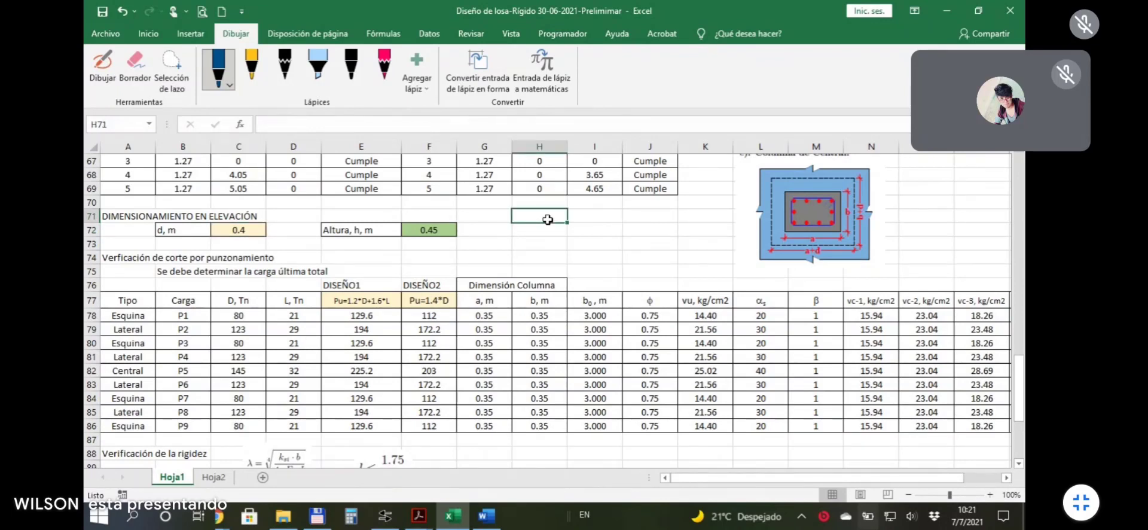
{"action": "left_click", "coordinate": [484, 257]}
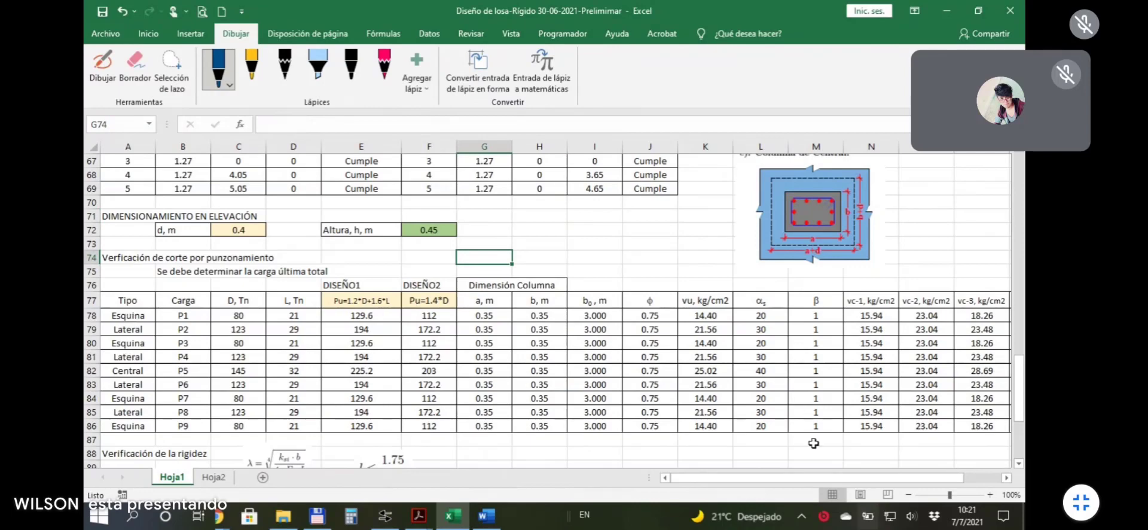
{"action": "mouse_move", "coordinate": [785, 485]}
{"action": "left_mouse_down"}
{"action": "mouse_move", "coordinate": [852, 485]}
{"action": "mouse_move", "coordinate": [768, 487]}
{"action": "left_mouse_up"}
{"action": "left_click", "coordinate": [241, 229]}
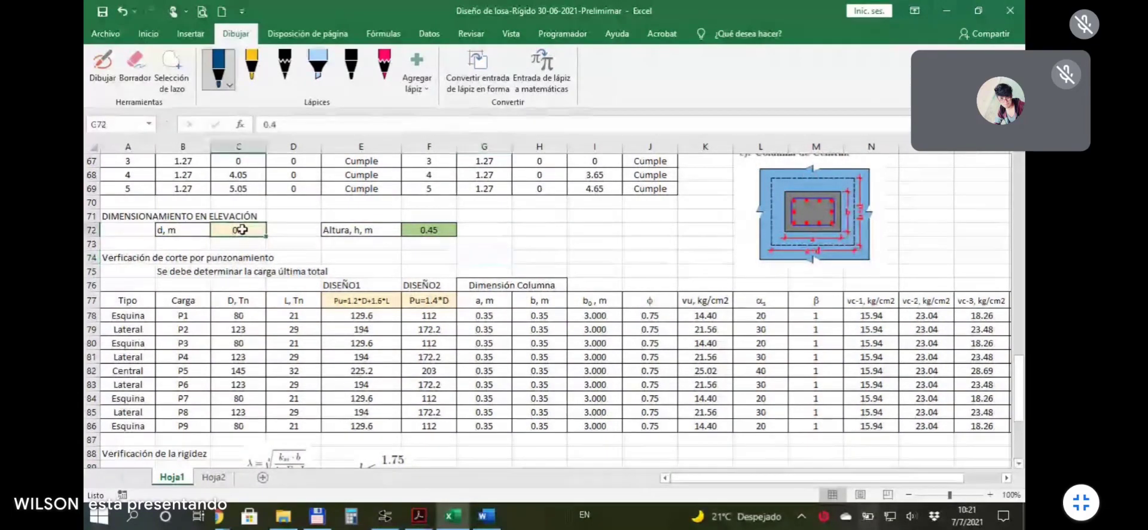
Go through the column types Esquina, Lateral and Central listed in A78:A82 of the punching shear table.
{"action": "left_click", "coordinate": [184, 316]}
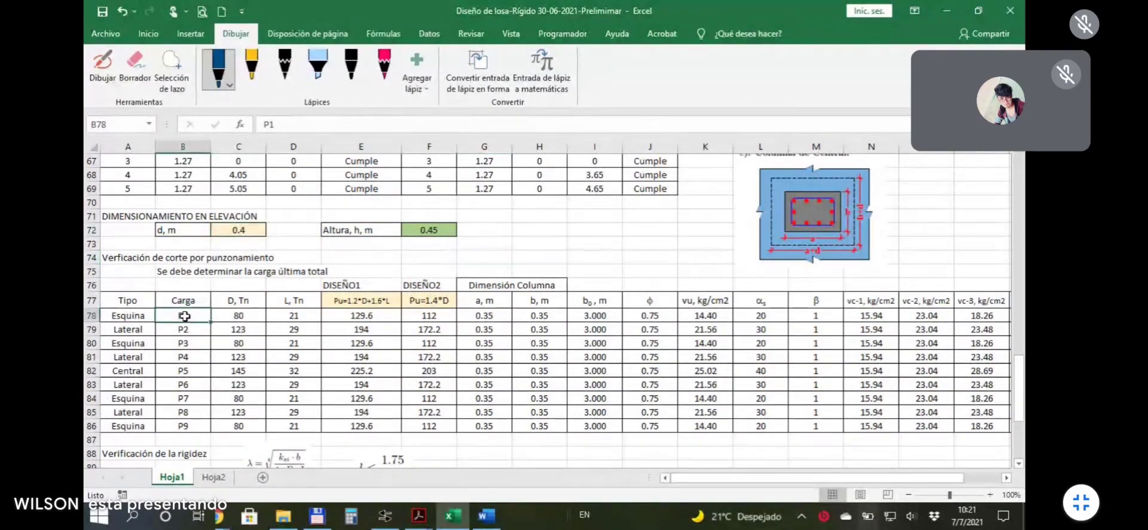
{"action": "left_click", "coordinate": [137, 316]}
{"action": "left_click", "coordinate": [130, 328]}
{"action": "left_click", "coordinate": [133, 316]}
{"action": "left_click", "coordinate": [132, 328]}
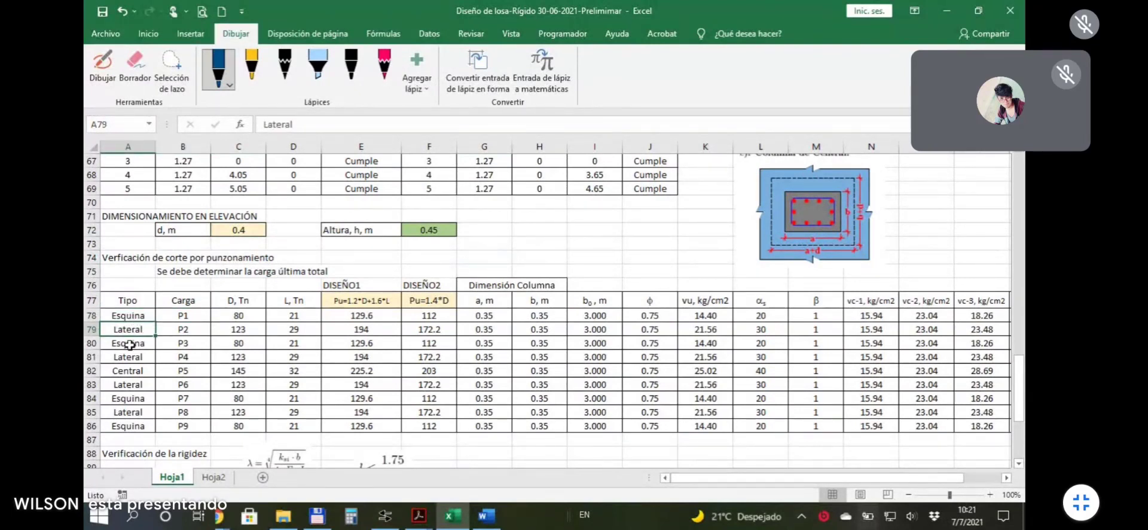
{"action": "key", "text": "Down"}
{"action": "key", "text": "Down"}
{"action": "key", "text": "Down"}
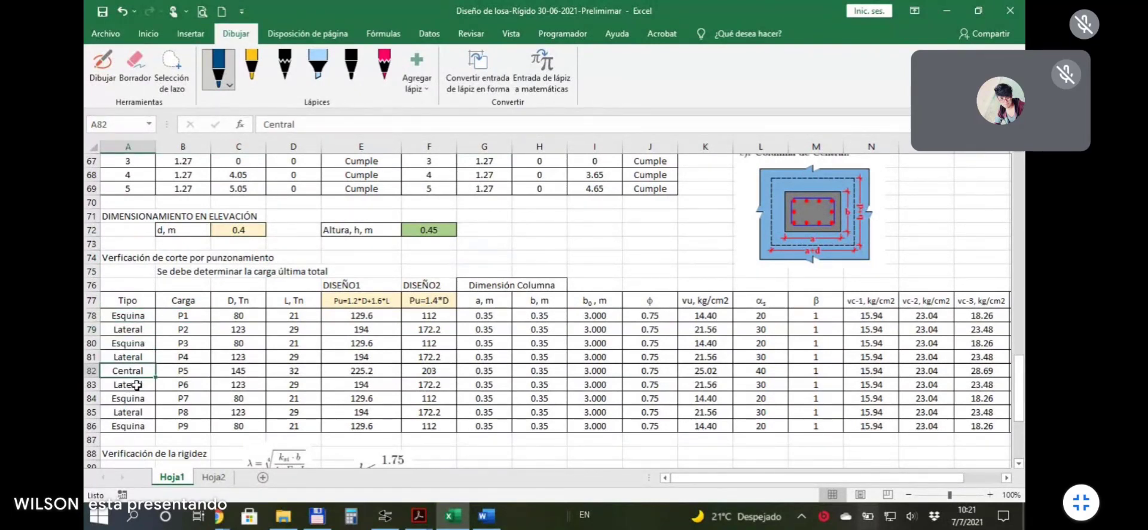
Compare the load labels in B78:B85 with the column positions in the foundation scheme at the start of the sheet.
{"action": "left_click_drag", "start_coordinate": [198, 315], "coordinate": [197, 414]}
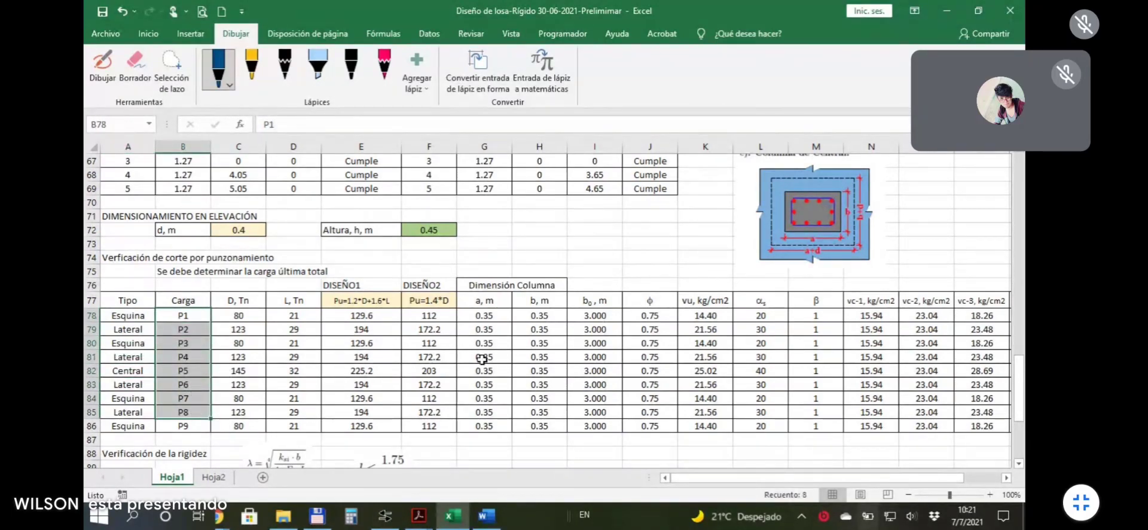
{"action": "scroll", "coordinate": [541, 315], "scroll_direction": "up", "scroll_amount": 20}
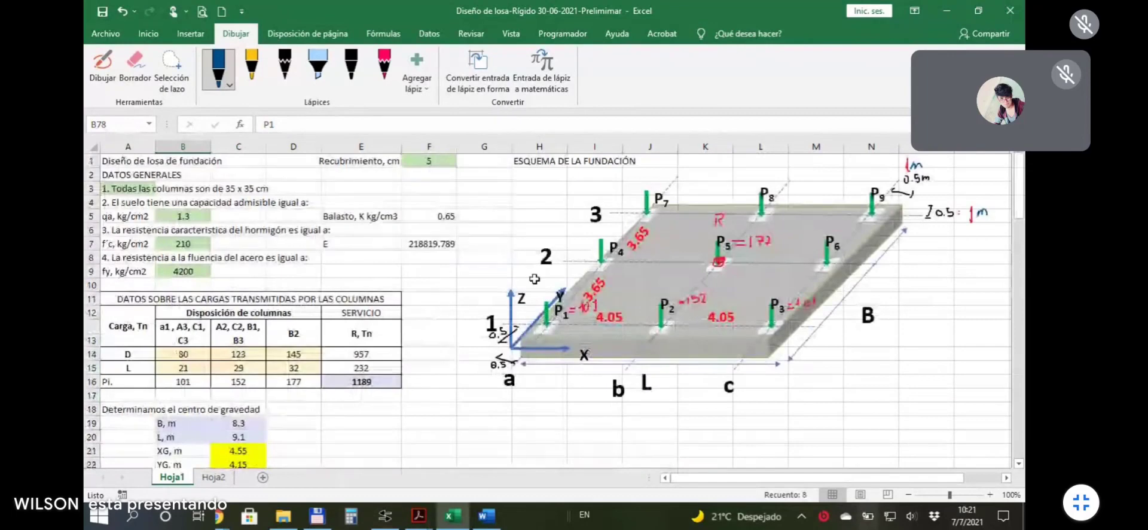
{"action": "scroll", "coordinate": [365, 293], "scroll_direction": "down", "scroll_amount": 14}
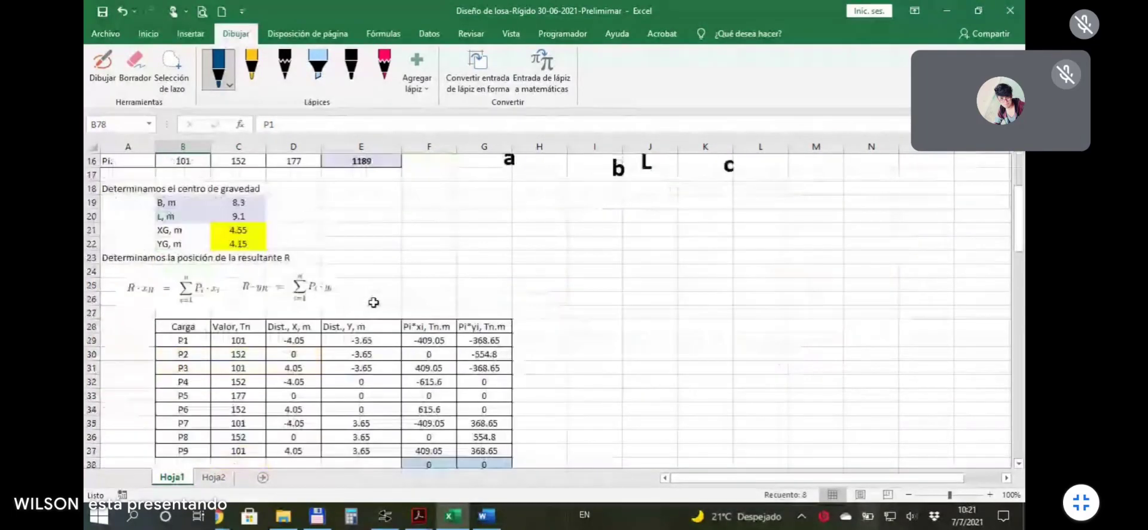
{"action": "scroll", "coordinate": [365, 292], "scroll_direction": "down", "scroll_amount": 9}
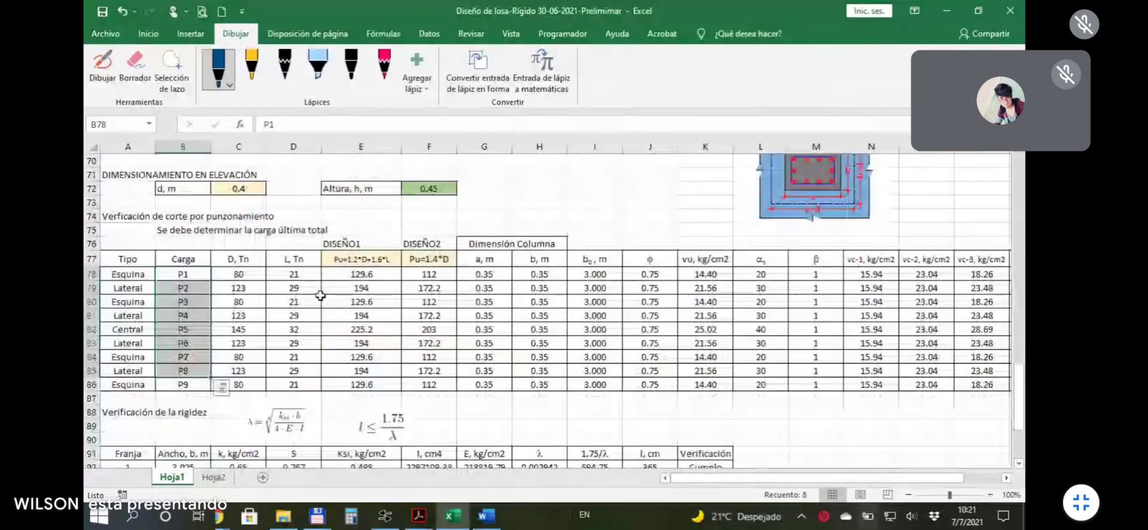
Review the dead and live load entries of the first columns, C78 and D78:D80, in the punching shear table.
{"action": "left_click", "coordinate": [254, 277]}
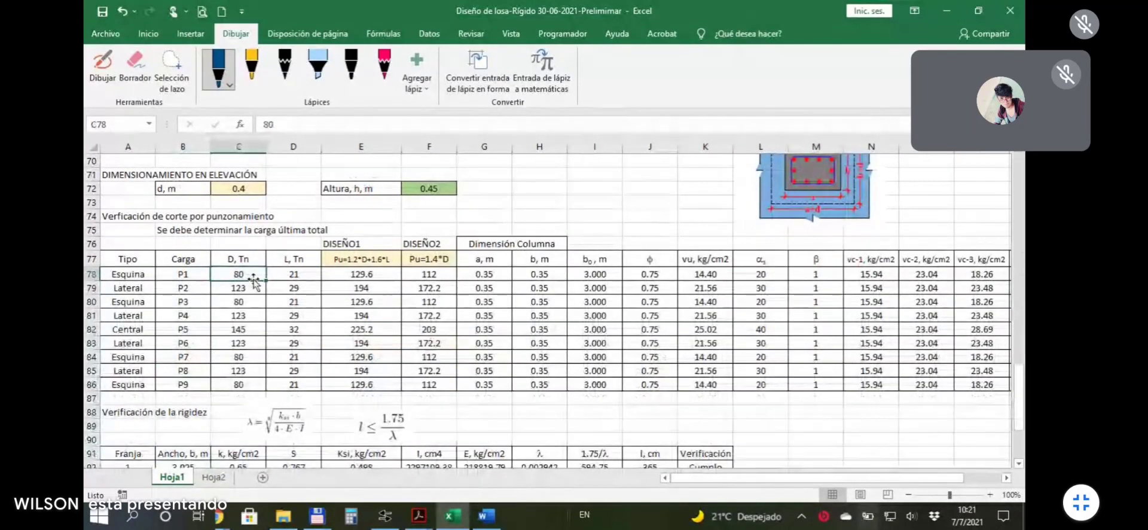
{"action": "key", "text": "Right"}
{"action": "key", "text": "Down"}
{"action": "key", "text": "Down"}
{"action": "key", "text": "Up"}
{"action": "key", "text": "Up"}
{"action": "scroll", "coordinate": [205, 254], "scroll_direction": "up", "scroll_amount": 2}
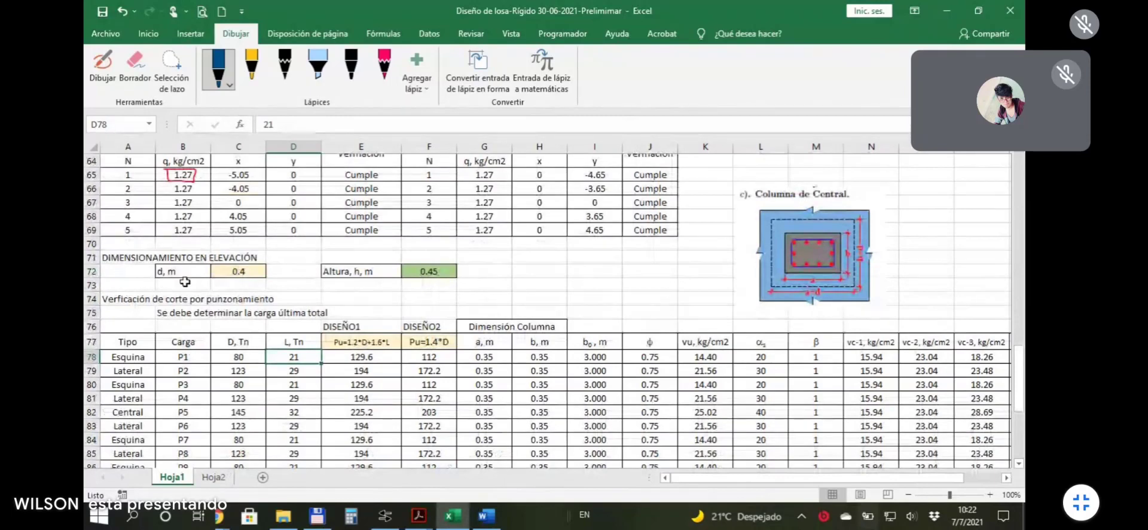
{"action": "scroll", "coordinate": [207, 302], "scroll_direction": "down", "scroll_amount": 1}
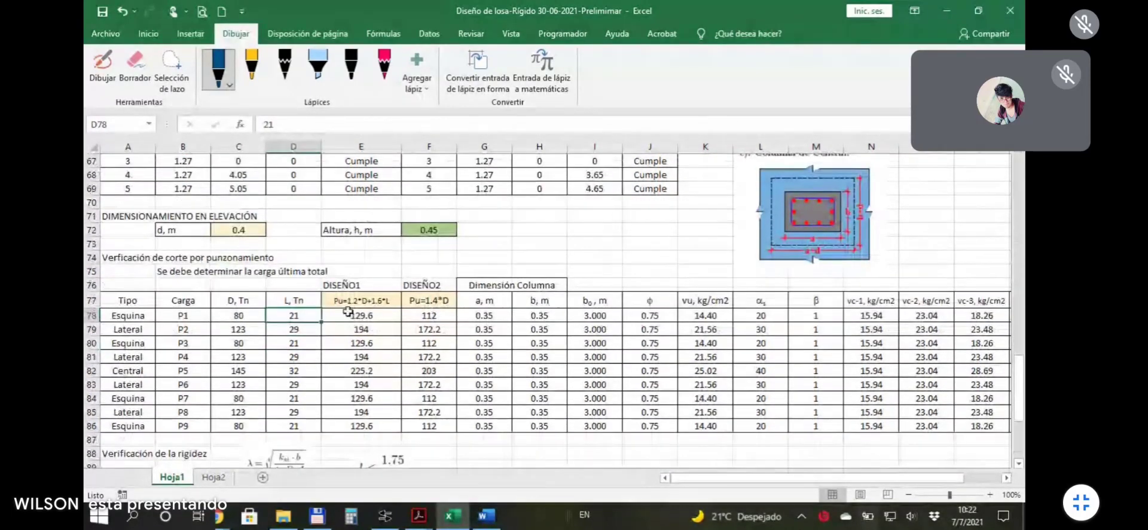
Compare the two ultimate load combinations in E77:F77, Pu=1.2*D+1.6*L and Pu=1.4*D.
{"action": "left_click", "coordinate": [375, 302]}
{"action": "left_click", "coordinate": [413, 302]}
{"action": "key", "text": "Left"}
{"action": "key", "text": "Right"}
{"action": "key", "text": "Left"}
{"action": "left_click", "coordinate": [413, 302]}
{"action": "key", "text": "Left"}
{"action": "key", "text": "Right"}
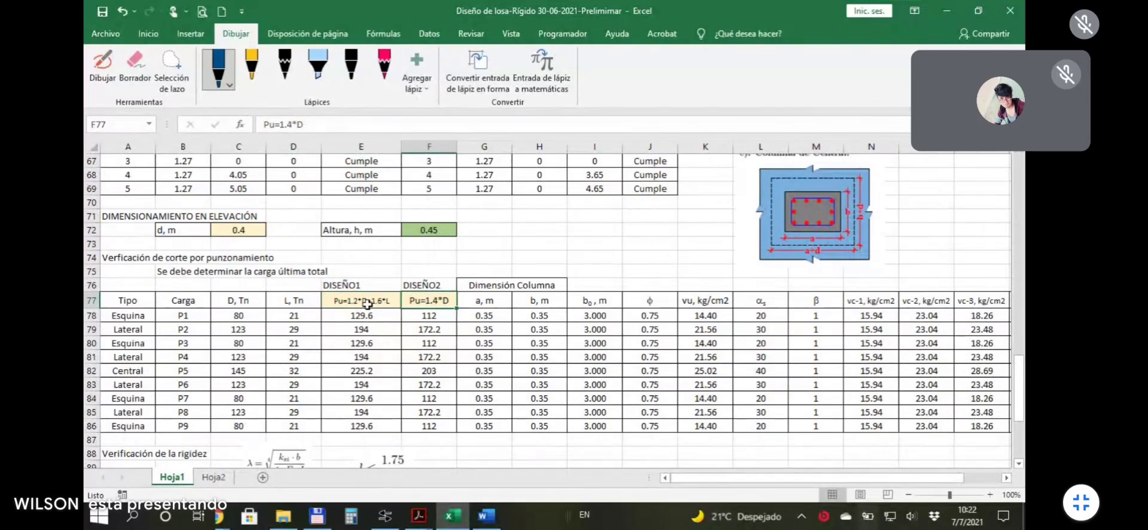
{"action": "left_click", "coordinate": [367, 302]}
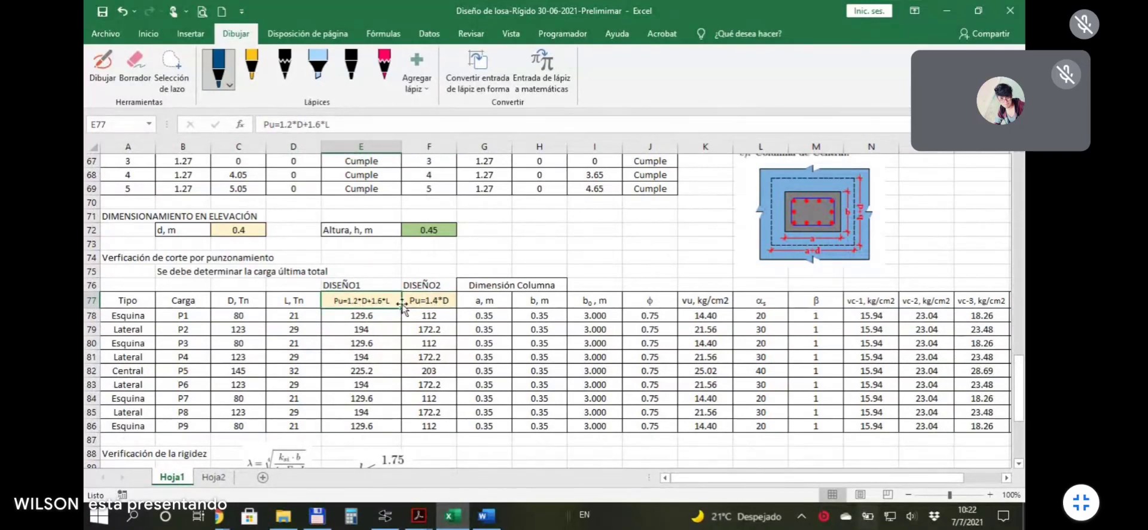
{"action": "left_click", "coordinate": [431, 302]}
{"action": "left_click", "coordinate": [384, 302]}
{"action": "left_click", "coordinate": [367, 315]}
{"action": "left_click", "coordinate": [372, 302]}
{"action": "left_click", "coordinate": [376, 303]}
{"action": "left_click", "coordinate": [425, 299]}
{"action": "left_click", "coordinate": [377, 300]}
{"action": "key", "text": "Right"}
{"action": "key", "text": "Left"}
{"action": "key", "text": "Right"}
{"action": "key", "text": "Left"}
{"action": "key", "text": "Right"}
{"action": "key", "text": "Left"}
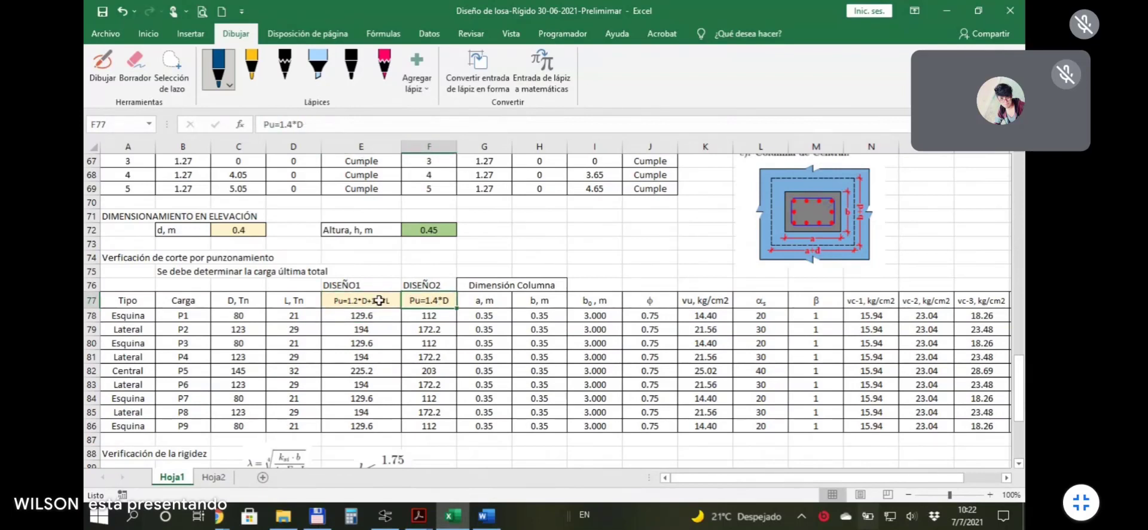
{"action": "scroll", "coordinate": [398, 302], "scroll_direction": "down", "scroll_amount": 1}
{"action": "scroll", "coordinate": [398, 301], "scroll_direction": "down", "scroll_amount": 1}
{"action": "key", "text": "Right"}
{"action": "key", "text": "Left"}
{"action": "key", "text": "Right"}
{"action": "left_click", "coordinate": [378, 260]}
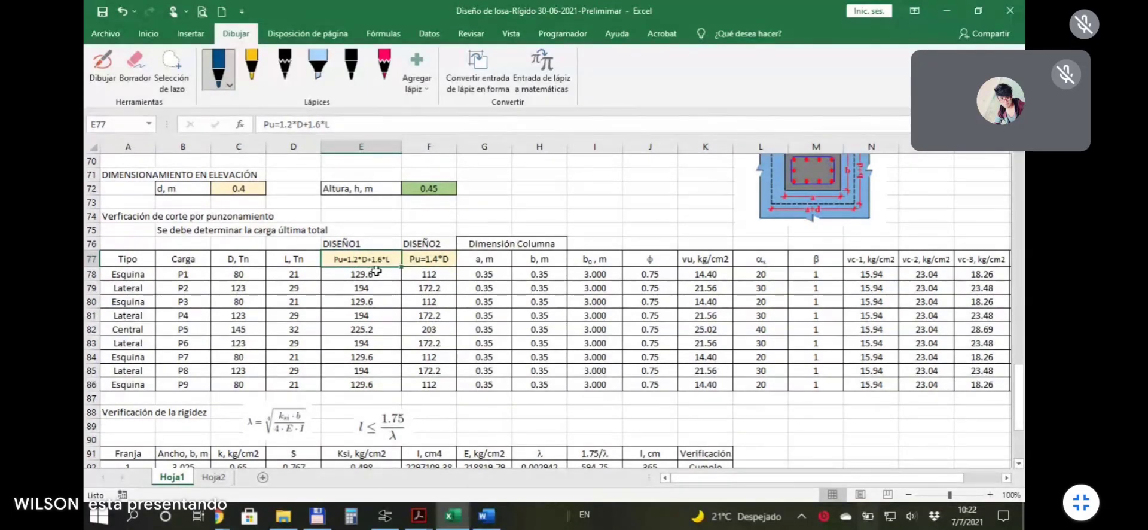
{"action": "left_click", "coordinate": [424, 262]}
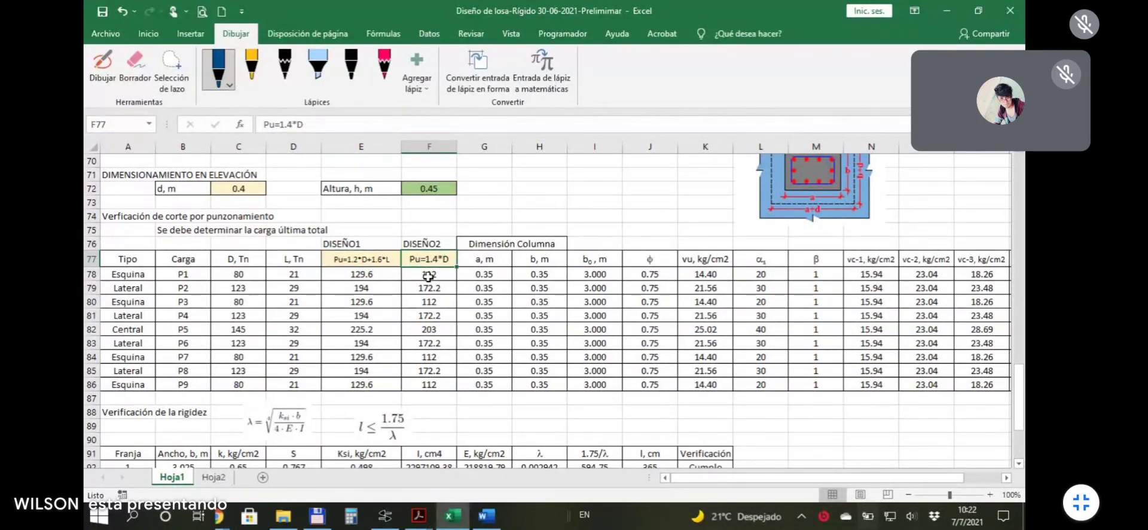
{"action": "left_click", "coordinate": [430, 273]}
{"action": "left_click", "coordinate": [434, 260]}
Examine the DISEÑO1 ultimate loads of all nine columns in E78:E86.
{"action": "left_click_drag", "start_coordinate": [379, 273], "coordinate": [392, 378]}
{"action": "left_click", "coordinate": [385, 383]}
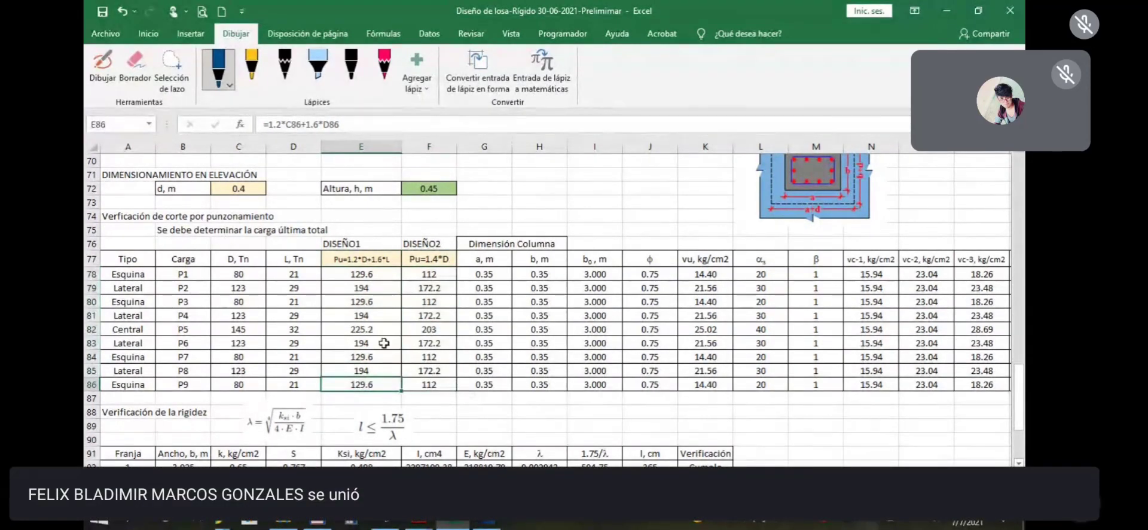
{"action": "left_click_drag", "start_coordinate": [382, 274], "coordinate": [389, 383]}
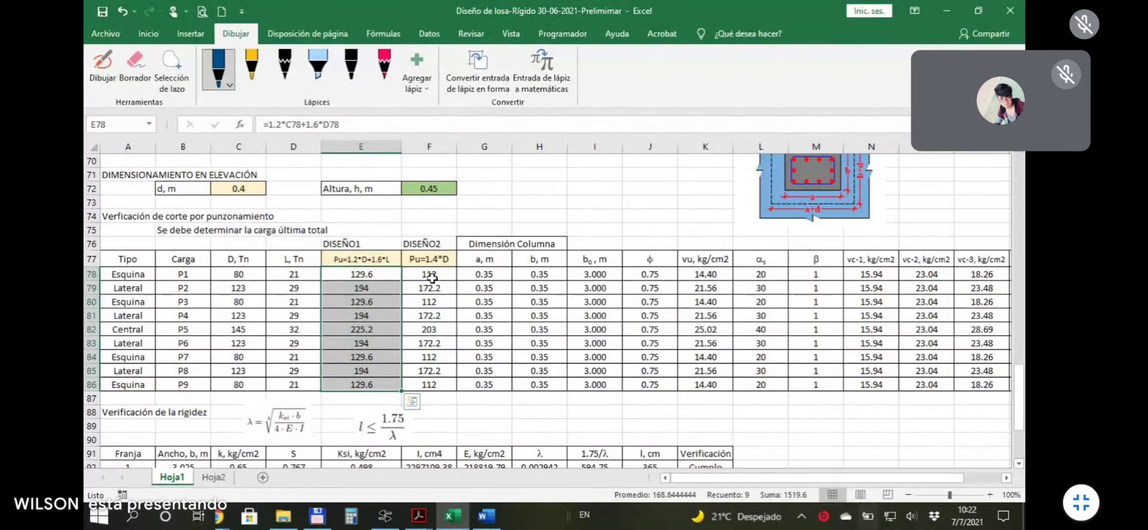
{"action": "left_click", "coordinate": [395, 298]}
{"action": "left_click_drag", "start_coordinate": [383, 273], "coordinate": [394, 382]}
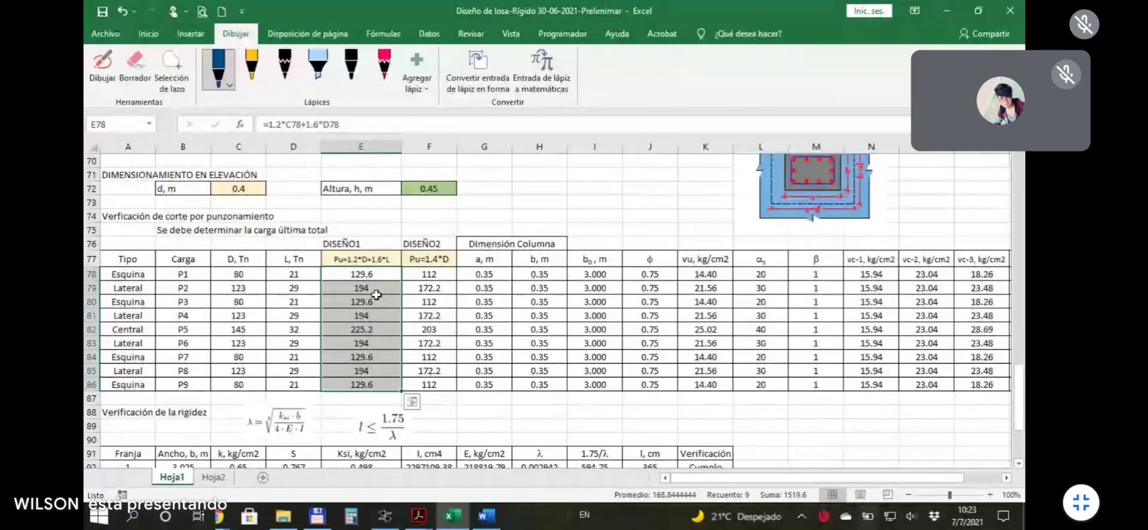
Review the column dimensions a and b in G78:H86 under the Dimensión Columna heading.
{"action": "left_click", "coordinate": [490, 275]}
{"action": "left_click", "coordinate": [515, 246]}
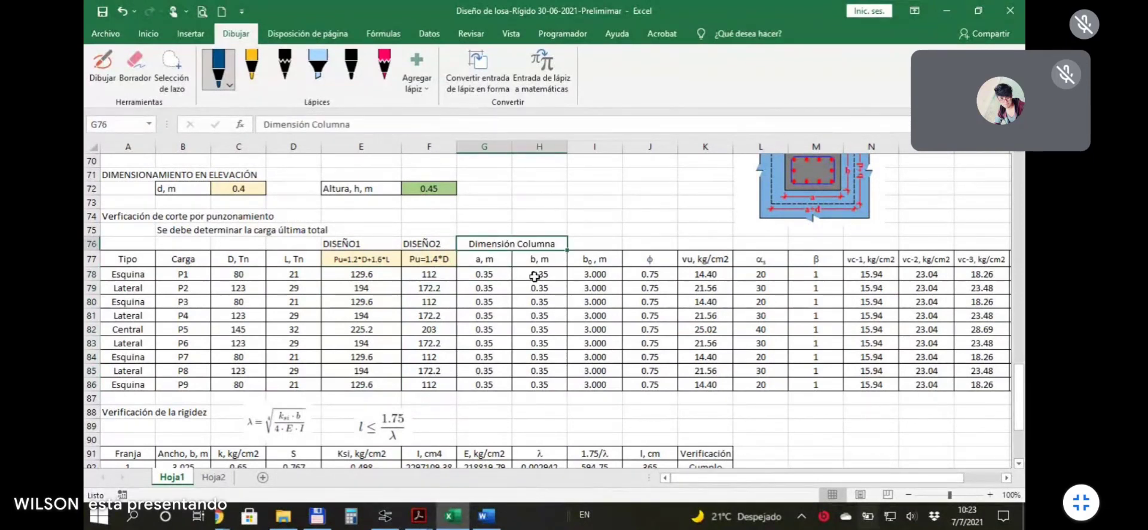
{"action": "left_click", "coordinate": [498, 276]}
{"action": "left_click_drag", "start_coordinate": [497, 277], "coordinate": [535, 385]}
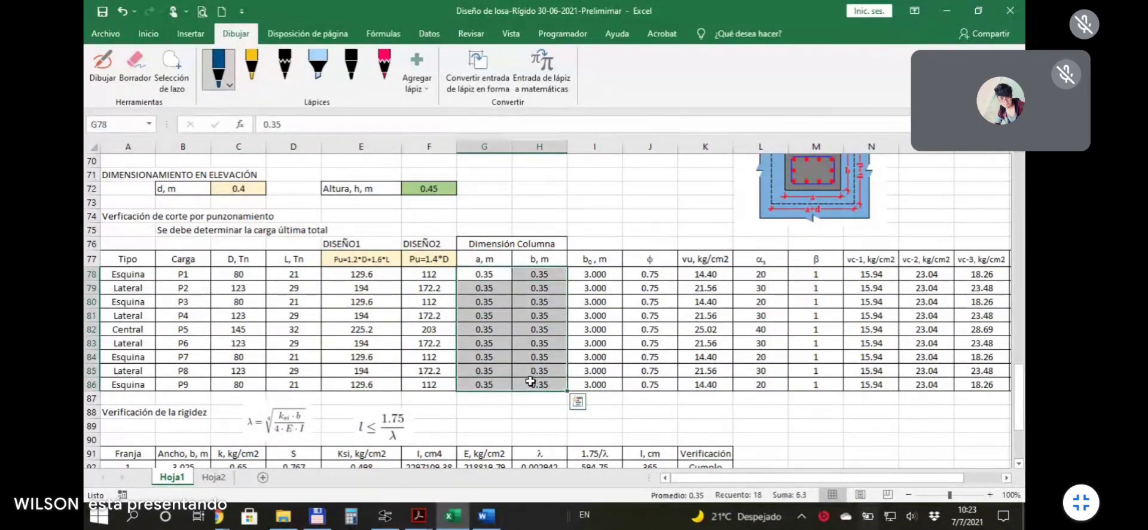
{"action": "left_click", "coordinate": [496, 290]}
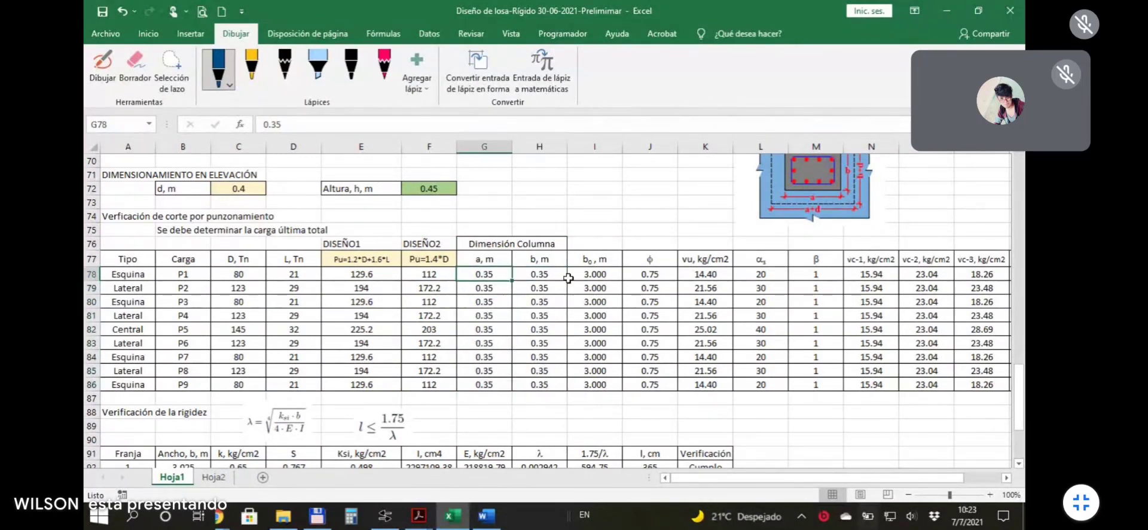
Check the critical perimeter formula for b0 in I78 against the central column diagram.
{"action": "left_click", "coordinate": [590, 276]}
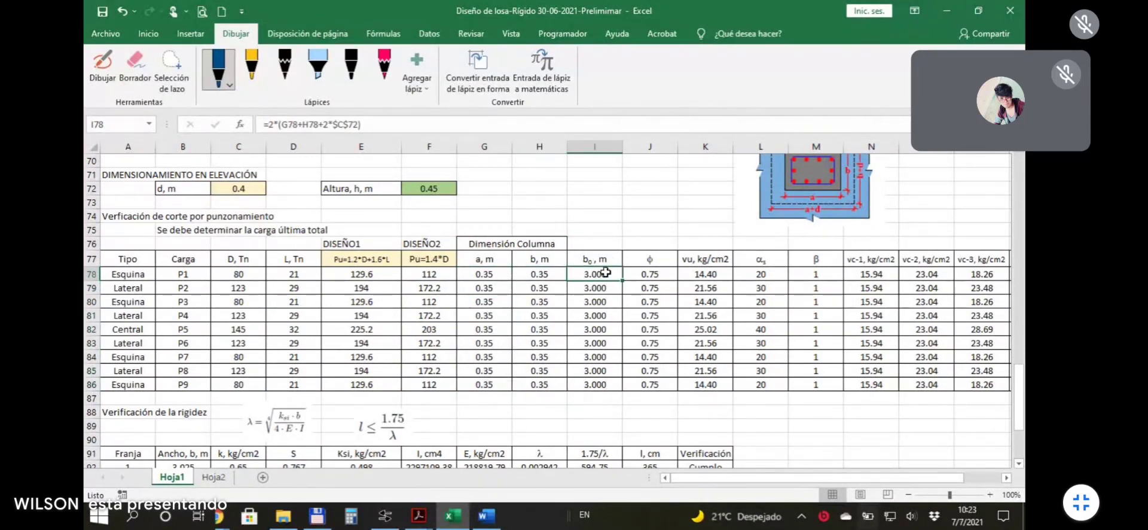
{"action": "left_click", "coordinate": [594, 285]}
{"action": "left_click", "coordinate": [595, 274]}
{"action": "scroll", "coordinate": [598, 275], "scroll_direction": "up", "scroll_amount": 2}
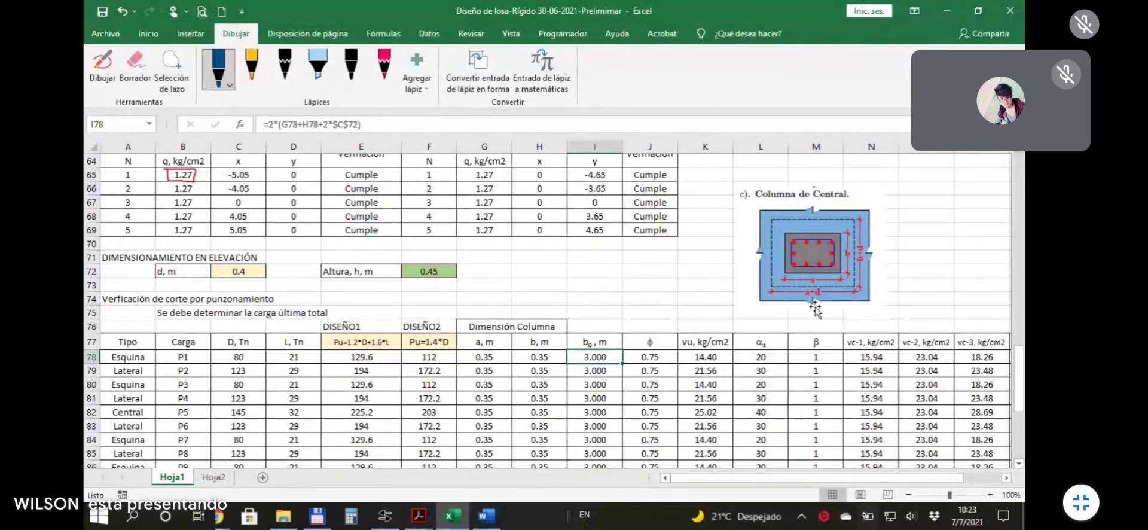
{"action": "scroll", "coordinate": [657, 294], "scroll_direction": "down", "scroll_amount": 2}
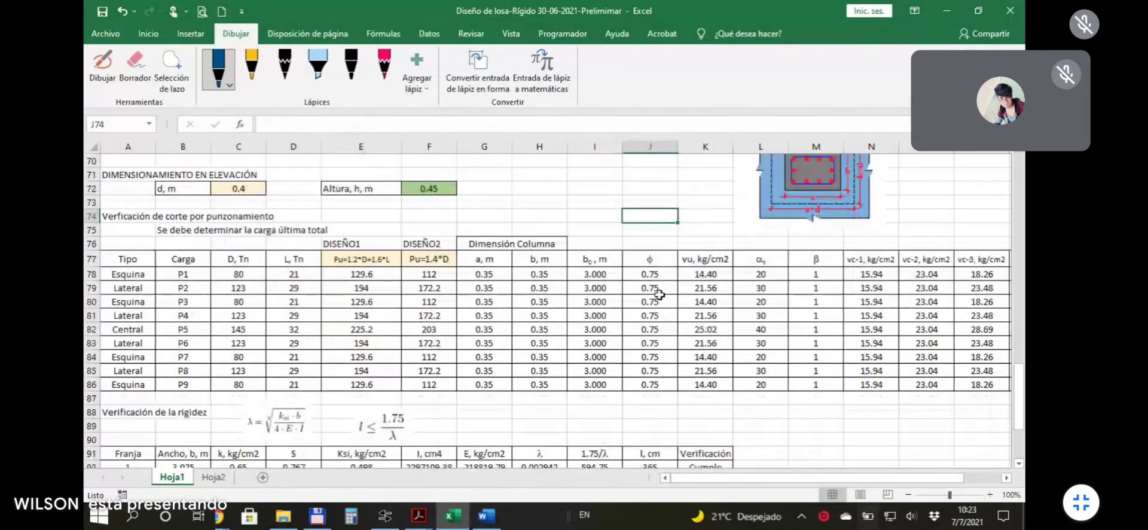
Go through the b0 perimeter formulas of the remaining columns in I79:I84.
{"action": "left_click", "coordinate": [600, 288]}
{"action": "left_click", "coordinate": [599, 303]}
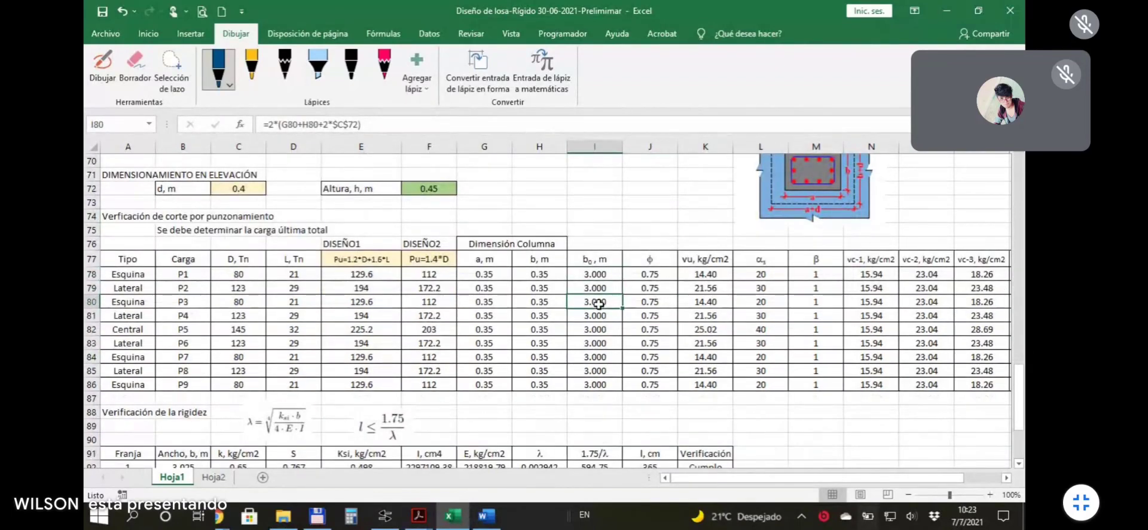
{"action": "left_click", "coordinate": [598, 315]}
{"action": "left_click", "coordinate": [597, 329]}
{"action": "left_click", "coordinate": [598, 343]}
{"action": "left_click", "coordinate": [596, 357]}
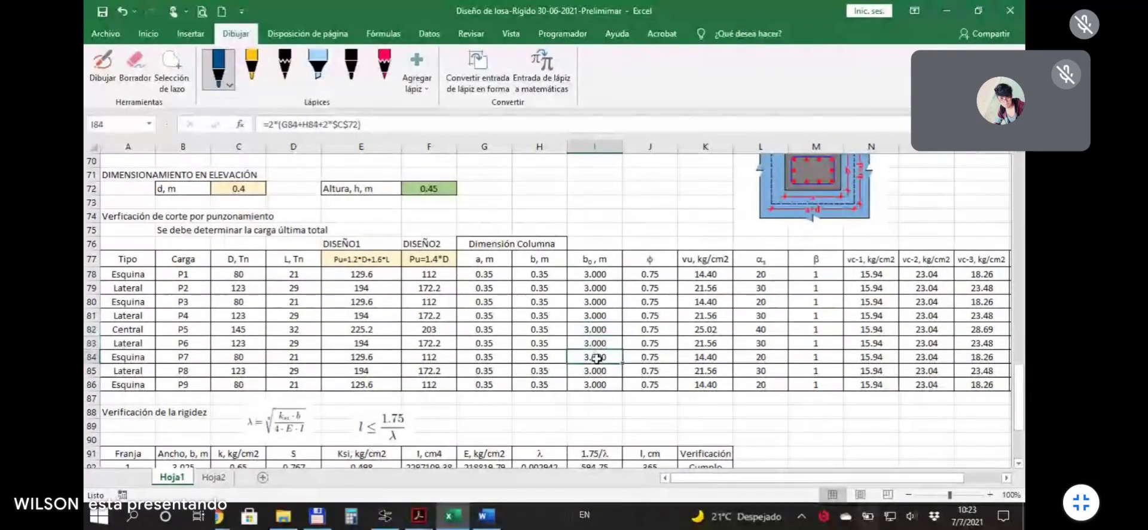
Check the critical perimeter b0 formula of column P8 in I85 and compare it with the P1 formula in I78.
{"action": "double_click", "coordinate": [596, 370]}
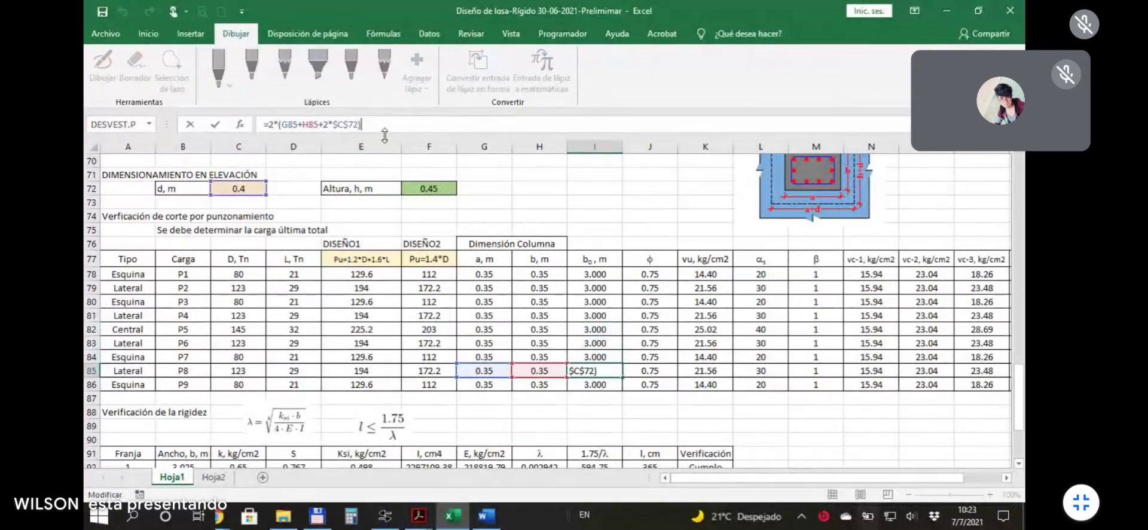
{"action": "left_click", "coordinate": [629, 213]}
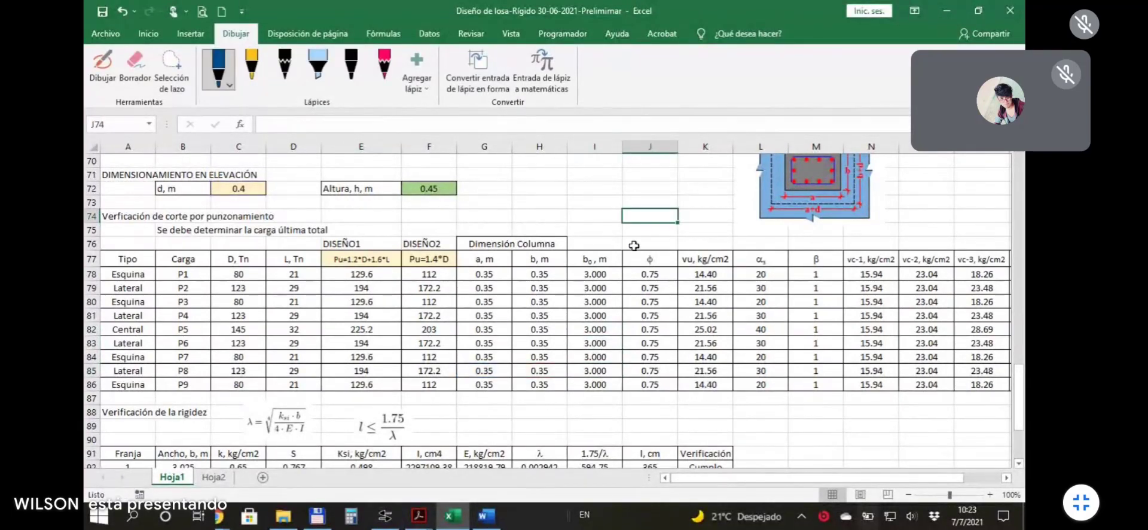
{"action": "left_click", "coordinate": [597, 276]}
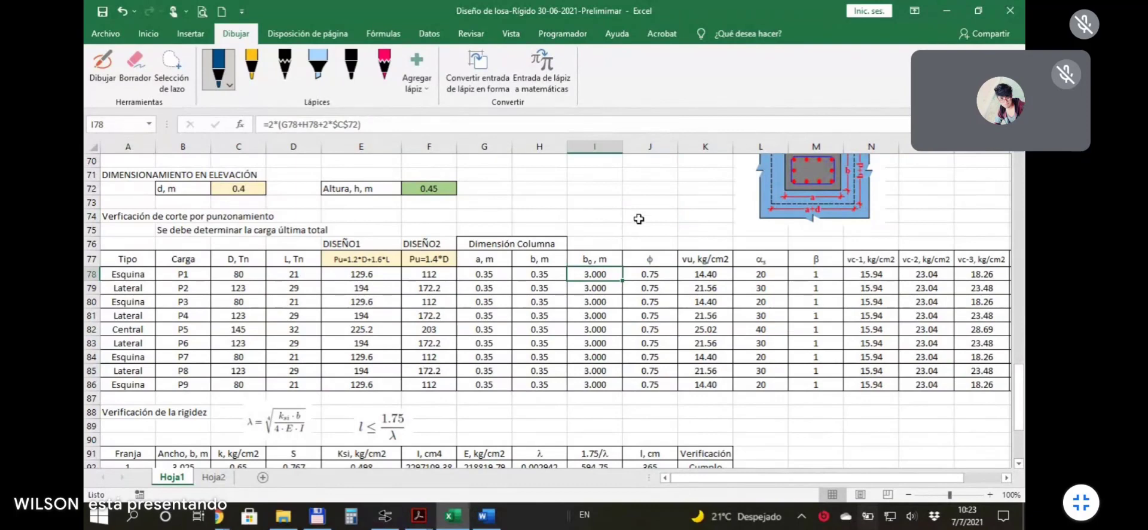
{"action": "left_click", "coordinate": [625, 192]}
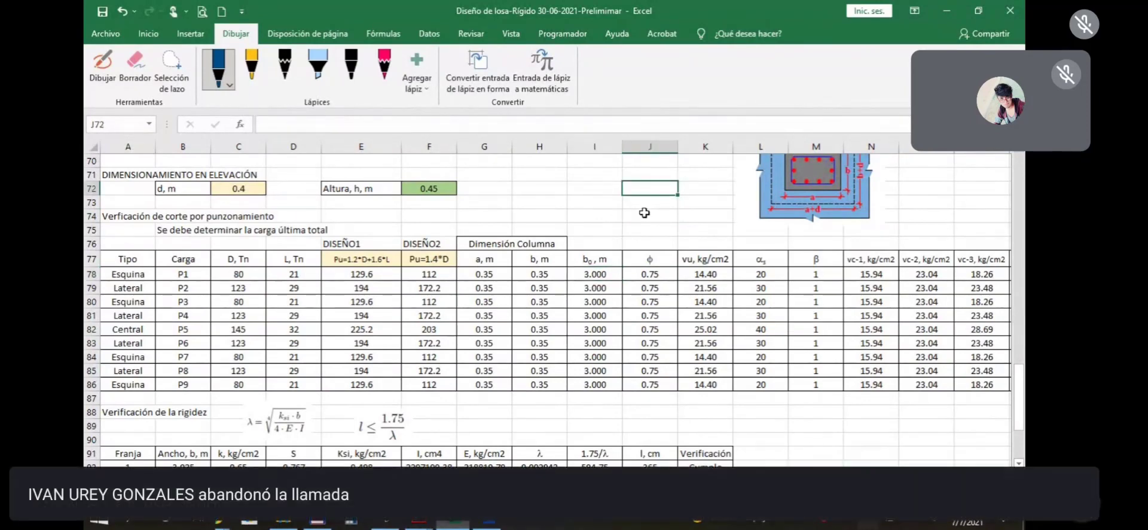
Review the reduction factor φ in J78 and the cells referenced by the ultimate shear stress formula vu in K78.
{"action": "left_click", "coordinate": [649, 275]}
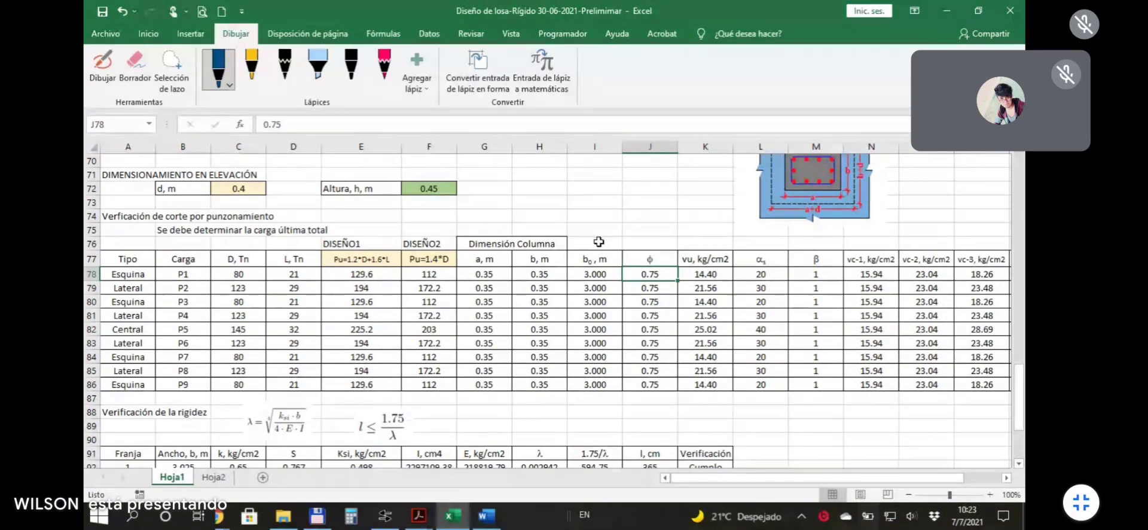
{"action": "scroll", "coordinate": [601, 245], "scroll_direction": "down", "scroll_amount": 1}
{"action": "scroll", "coordinate": [595, 263], "scroll_direction": "up", "scroll_amount": 2}
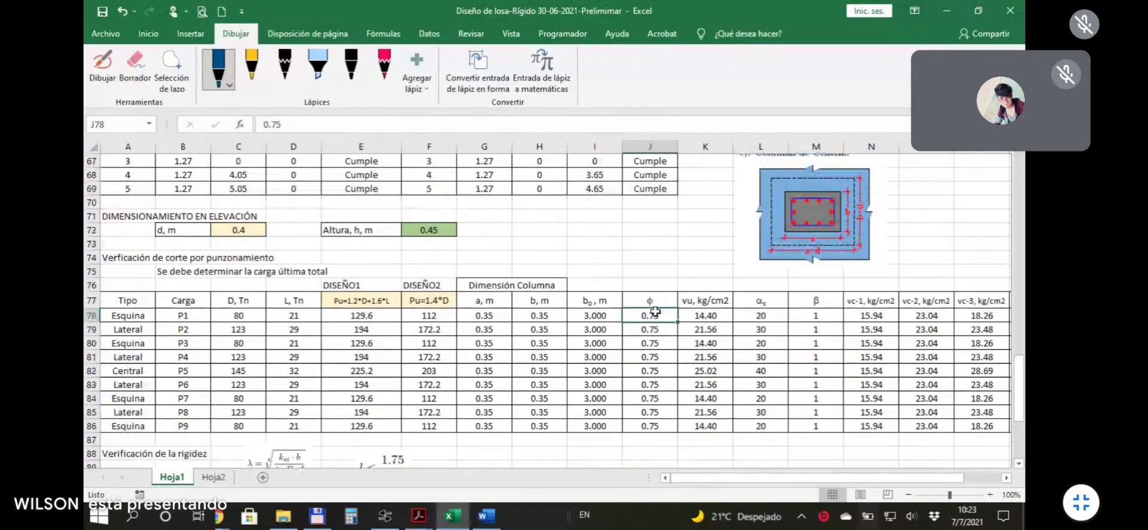
{"action": "left_click", "coordinate": [714, 316]}
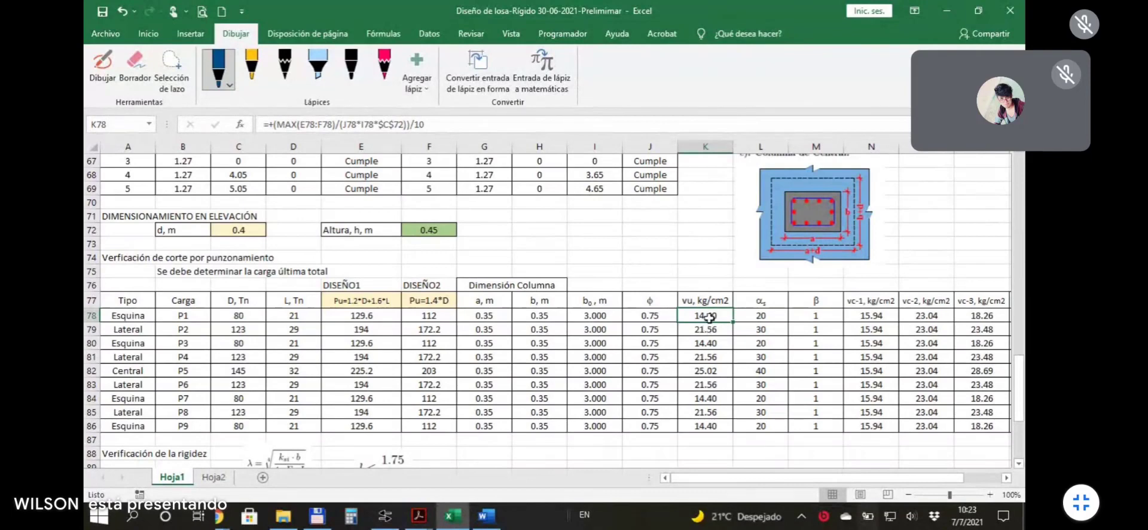
{"action": "double_click", "coordinate": [709, 315]}
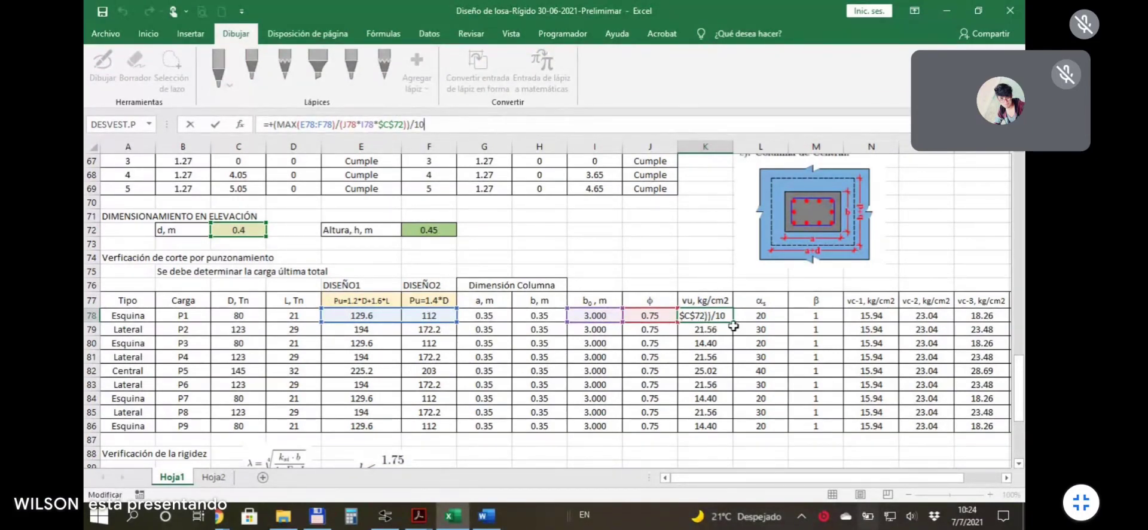
{"action": "key", "text": "Return"}
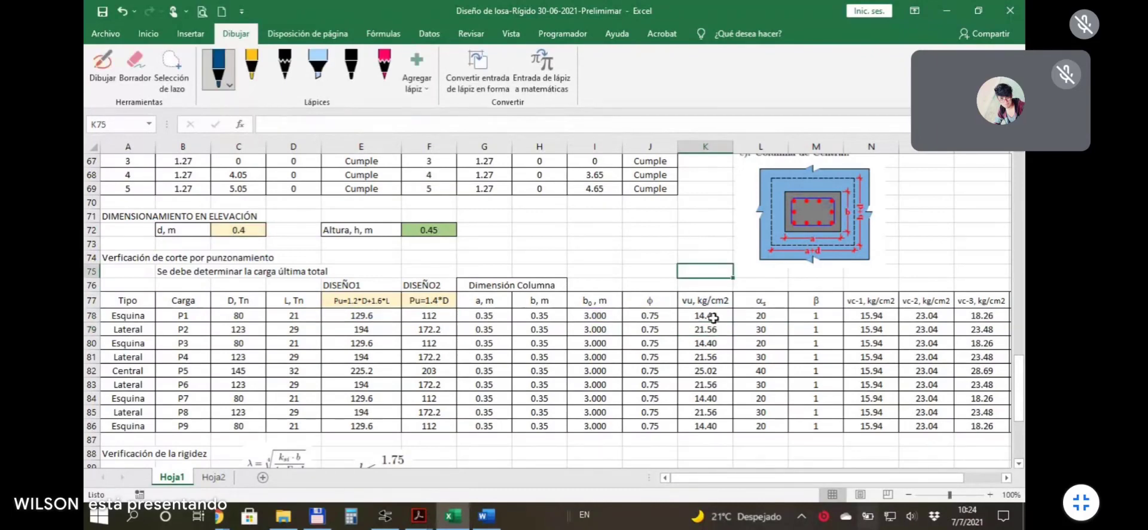
{"action": "left_click", "coordinate": [711, 317]}
{"action": "scroll", "coordinate": [736, 329], "scroll_direction": "down", "scroll_amount": 1}
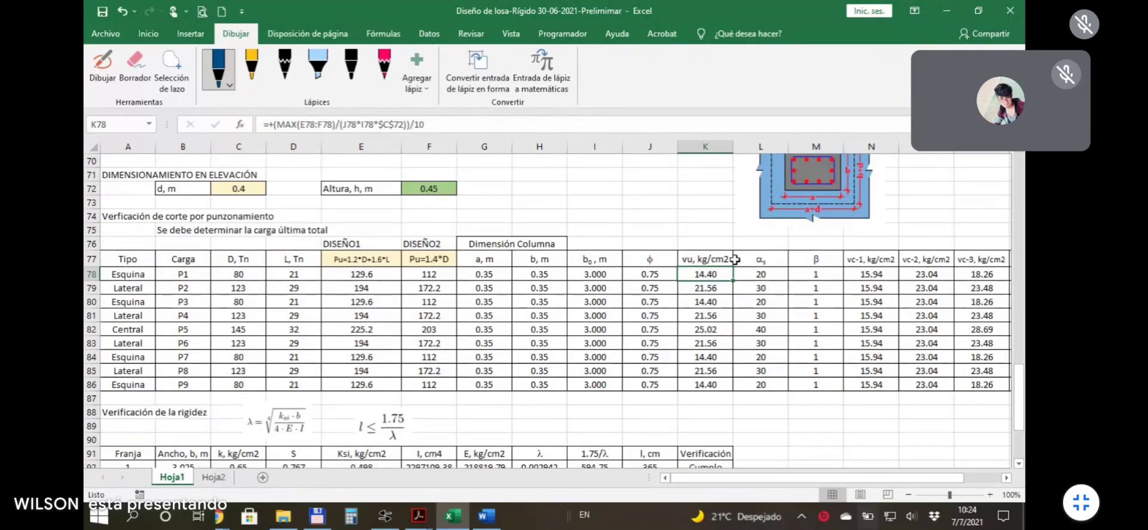
Review the vu stresses of all nine columns in K78:K86, comparing the central column P5 with the lateral ones.
{"action": "left_click", "coordinate": [708, 290]}
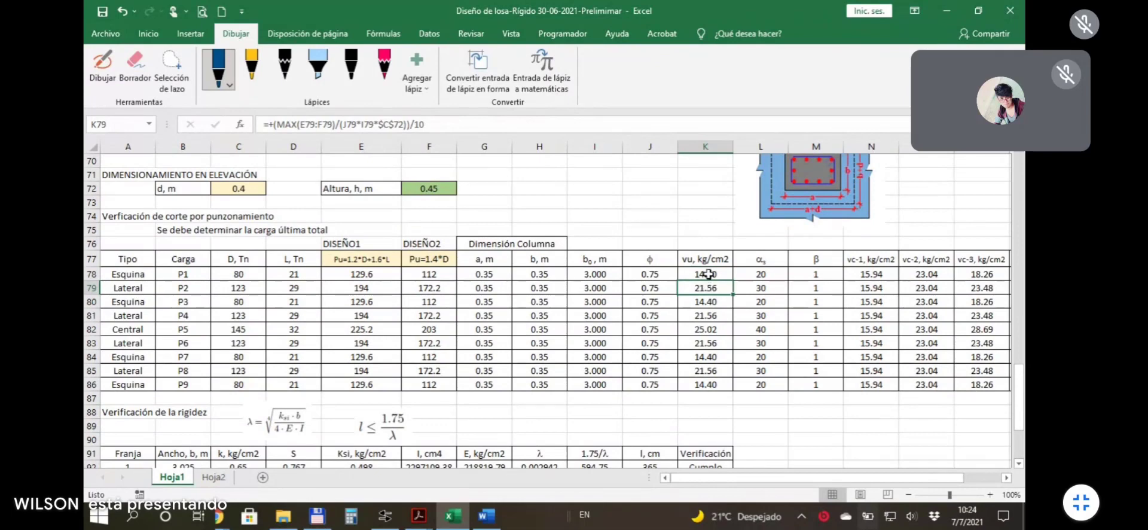
{"action": "left_click_drag", "start_coordinate": [709, 274], "coordinate": [713, 380]}
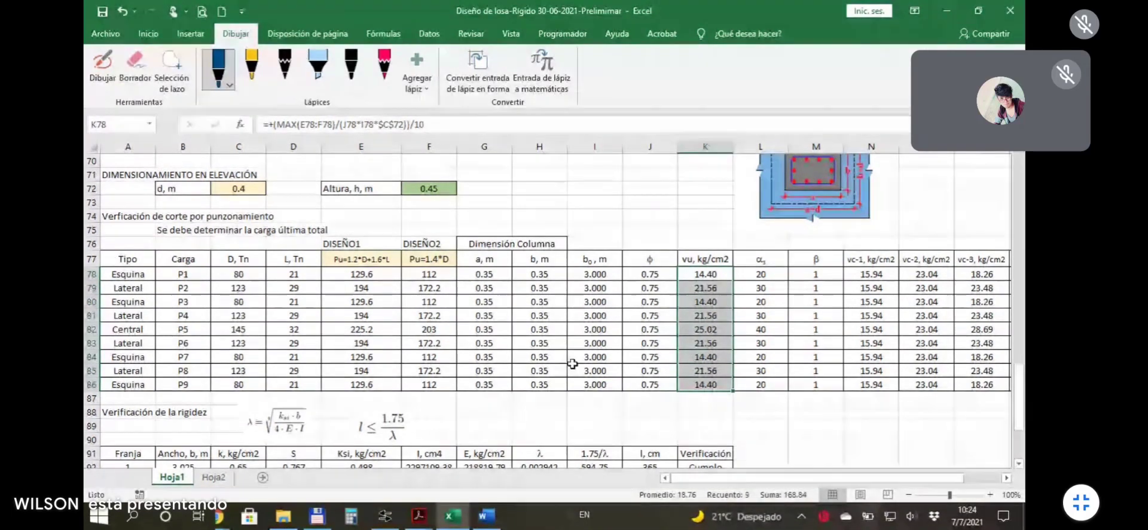
{"action": "left_click", "coordinate": [704, 328]}
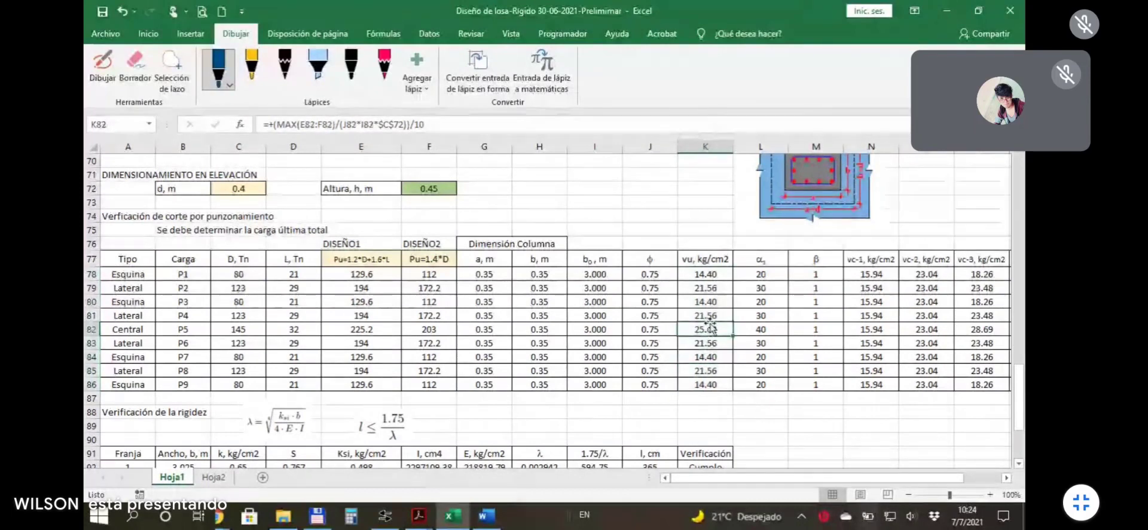
{"action": "left_click", "coordinate": [709, 315]}
{"action": "left_click", "coordinate": [705, 329]}
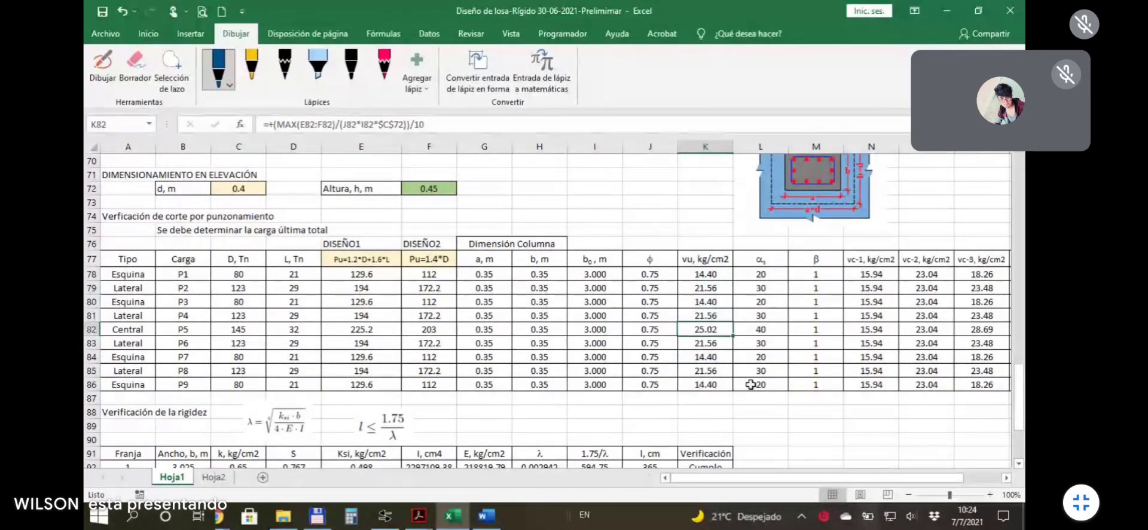
Fill the vc-1, vc-2 and vc-3 columns in N77:P86, headers included, with a light blue theme colour.
{"action": "left_click_drag", "start_coordinate": [824, 478], "coordinate": [870, 481]}
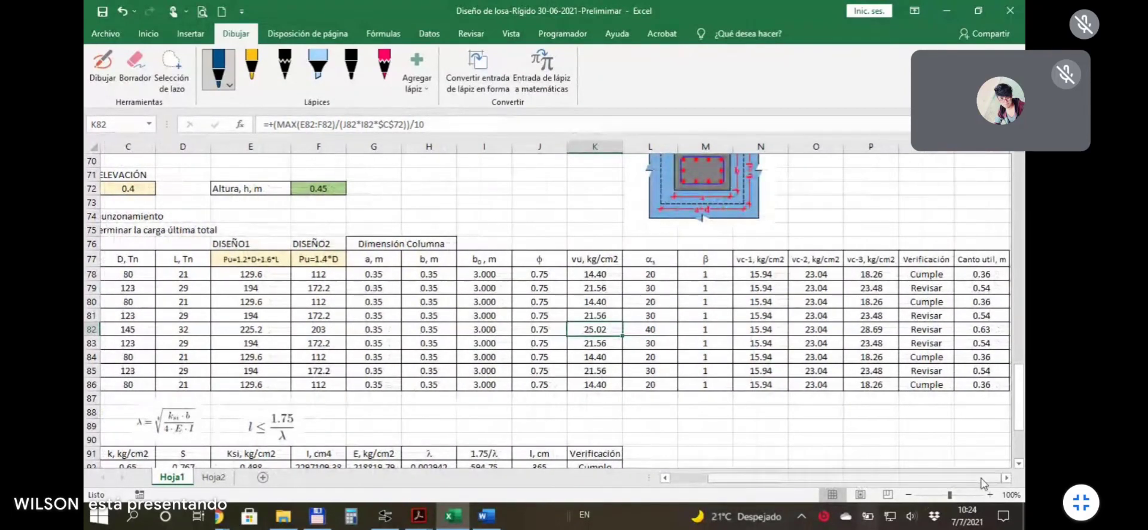
{"action": "left_click", "coordinate": [1006, 478]}
{"action": "left_click", "coordinate": [705, 397]}
{"action": "left_click", "coordinate": [815, 425]}
{"action": "left_click", "coordinate": [706, 259]}
{"action": "left_click_drag", "start_coordinate": [705, 260], "coordinate": [814, 383]}
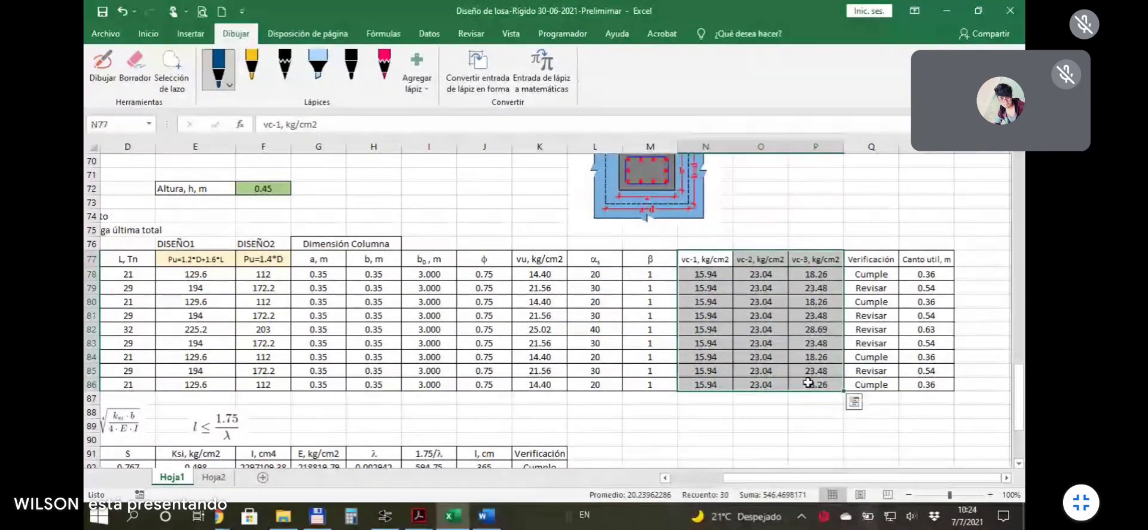
{"action": "left_click", "coordinate": [148, 35]}
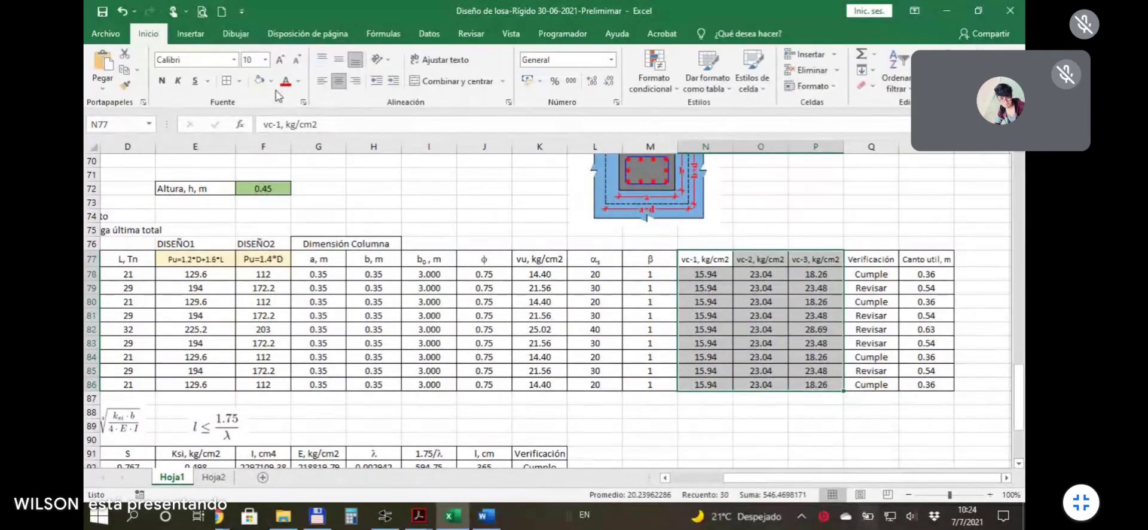
{"action": "left_click", "coordinate": [272, 81]}
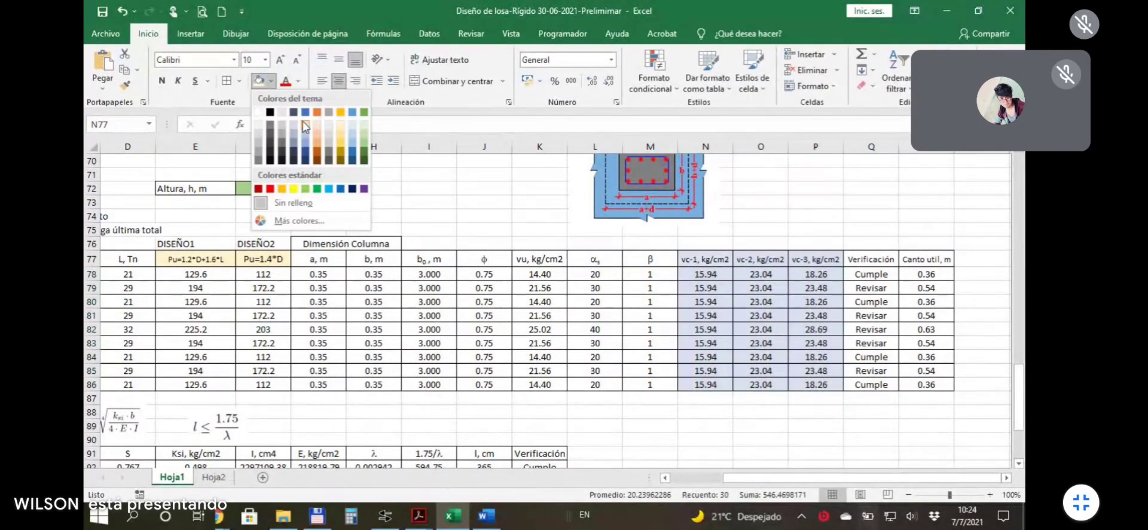
{"action": "left_click", "coordinate": [305, 125]}
{"action": "left_click", "coordinate": [764, 411]}
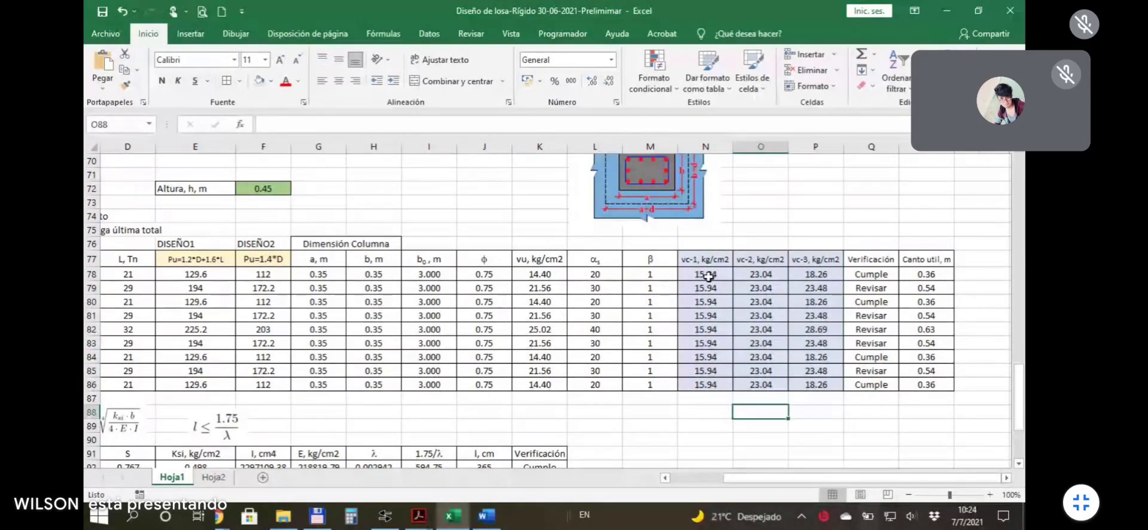
Check the β ratios in M78:M86 and the αs formula in L78 against the column types in column A.
{"action": "left_click", "coordinate": [646, 258]}
{"action": "left_click", "coordinate": [645, 276]}
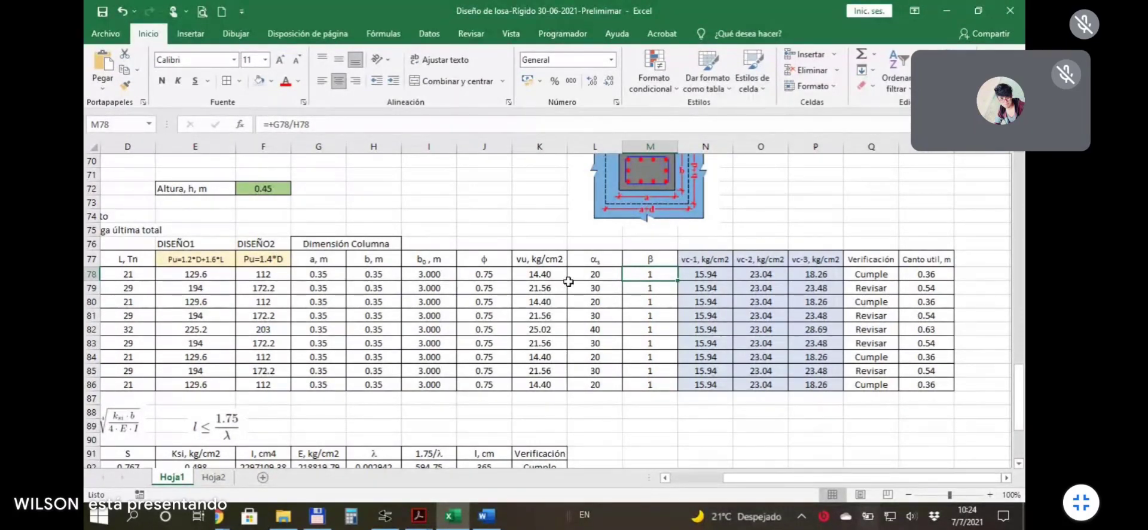
{"action": "left_click_drag", "start_coordinate": [648, 275], "coordinate": [655, 386]}
{"action": "left_click", "coordinate": [604, 273]}
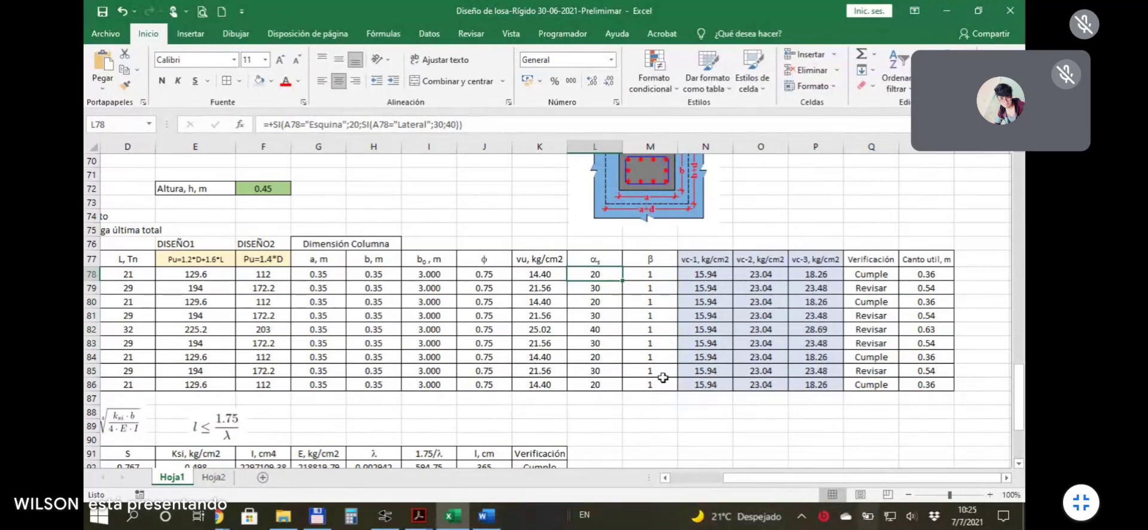
{"action": "left_click_drag", "start_coordinate": [781, 477], "coordinate": [709, 487]}
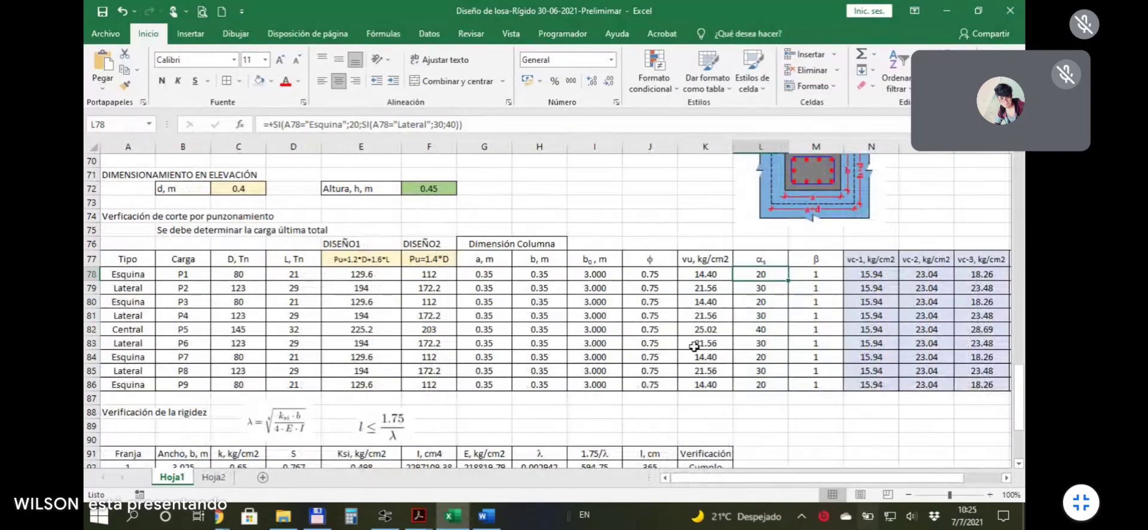
{"action": "left_click_drag", "start_coordinate": [769, 478], "coordinate": [823, 479]}
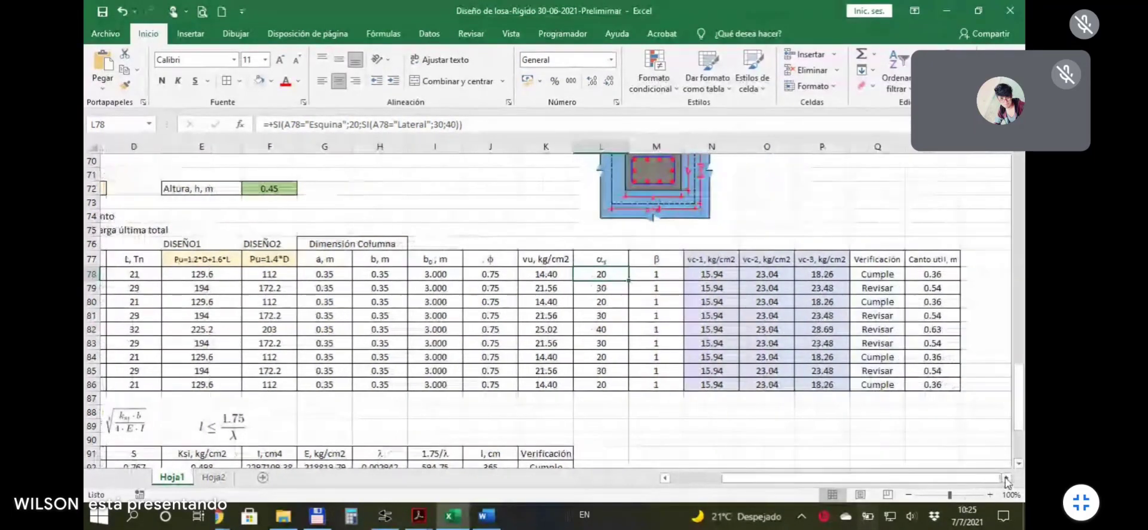
Go through the vc-1 formulas in N78:N84 and check the vc-2 formula in O78.
{"action": "key", "text": "Right"}
{"action": "key", "text": "Right"}
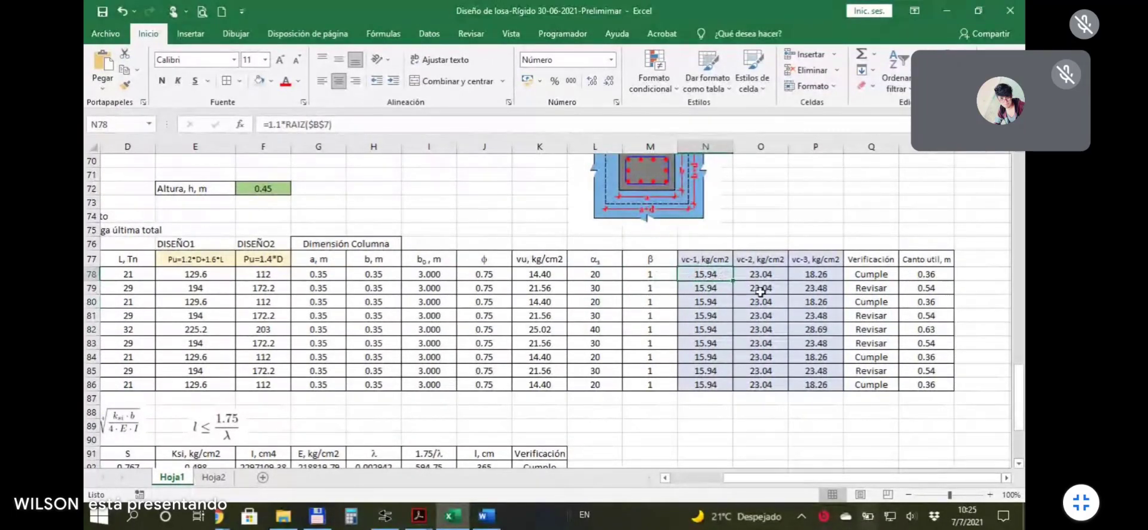
{"action": "left_click", "coordinate": [709, 288]}
{"action": "left_click", "coordinate": [710, 301]}
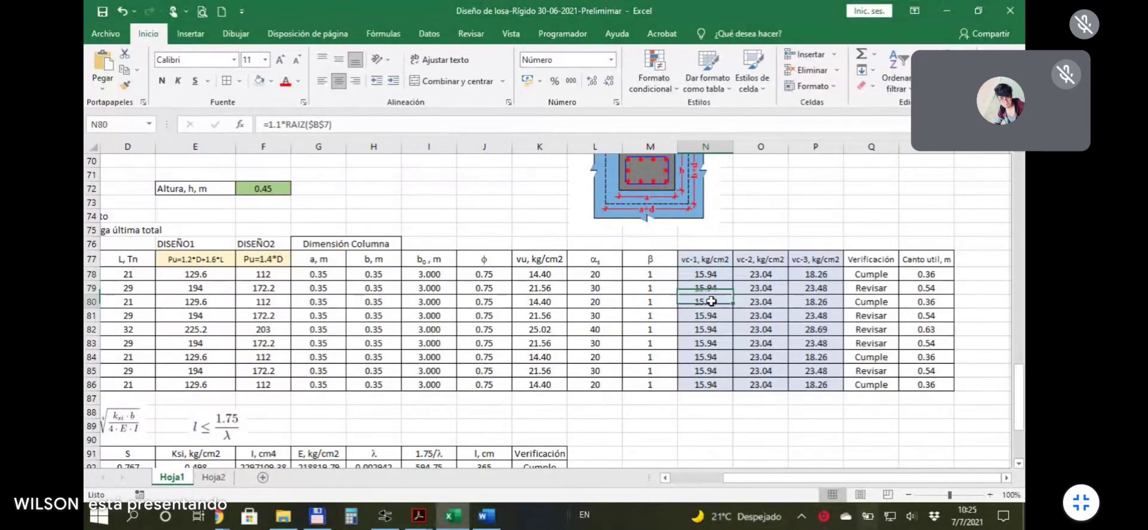
{"action": "left_click", "coordinate": [713, 315]}
{"action": "left_click", "coordinate": [713, 328]}
{"action": "left_click", "coordinate": [713, 342]}
{"action": "left_click", "coordinate": [712, 356]}
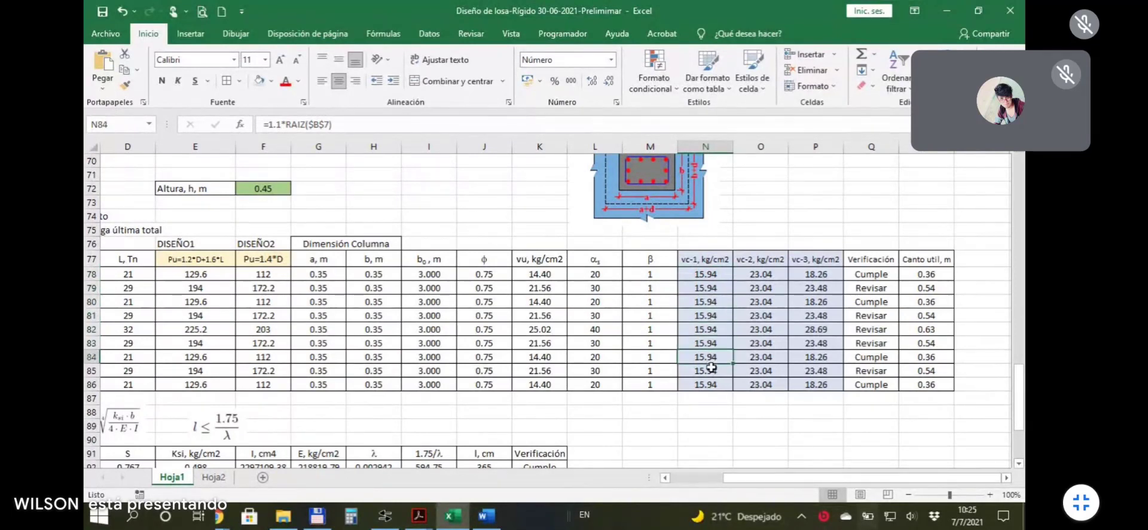
{"action": "left_click", "coordinate": [716, 277]}
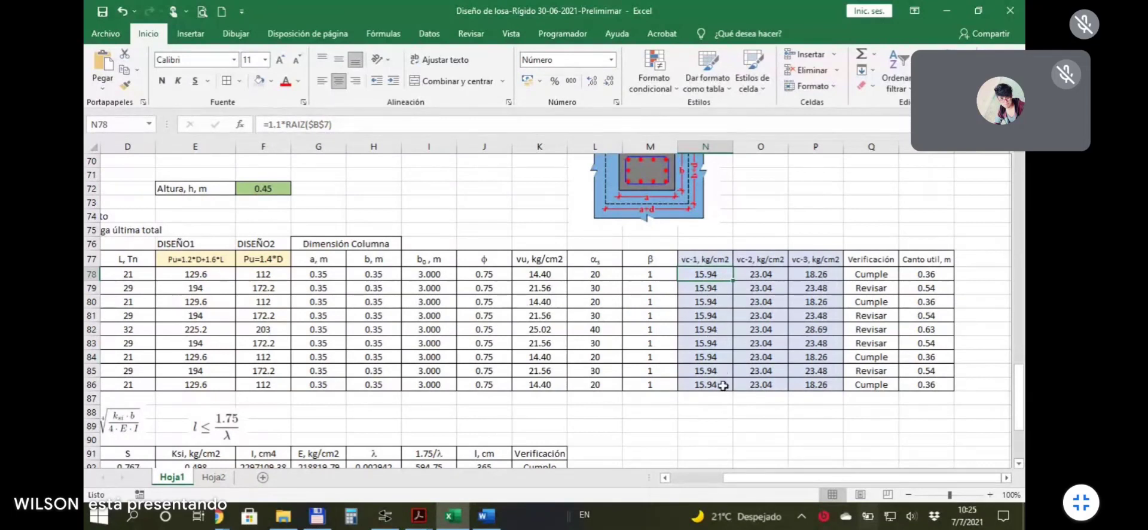
{"action": "left_click", "coordinate": [765, 275]}
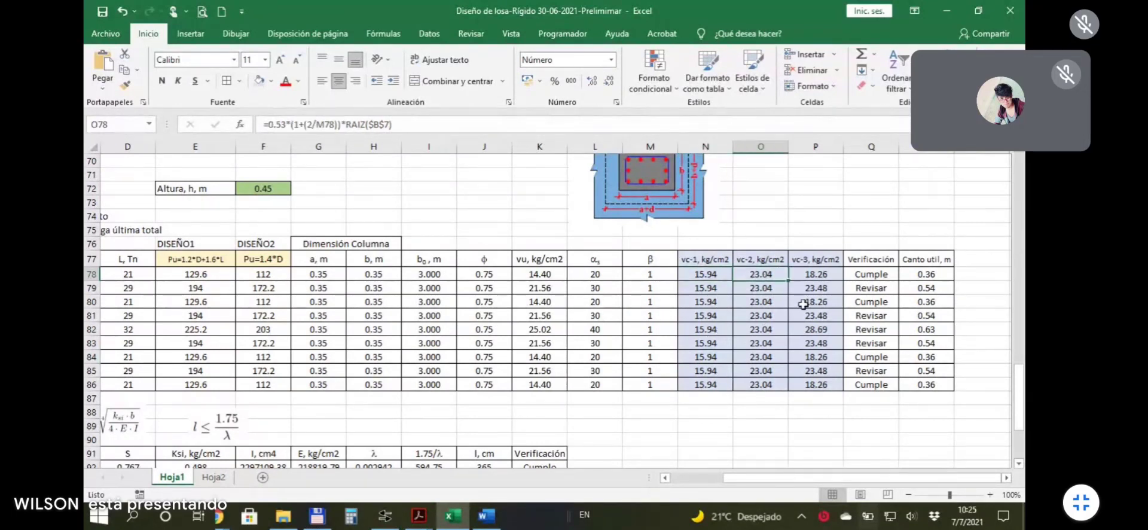
Inspect the vc-3 shear strength formulas for the column rows, including the cells referenced in P79.
{"action": "left_click", "coordinate": [824, 275]}
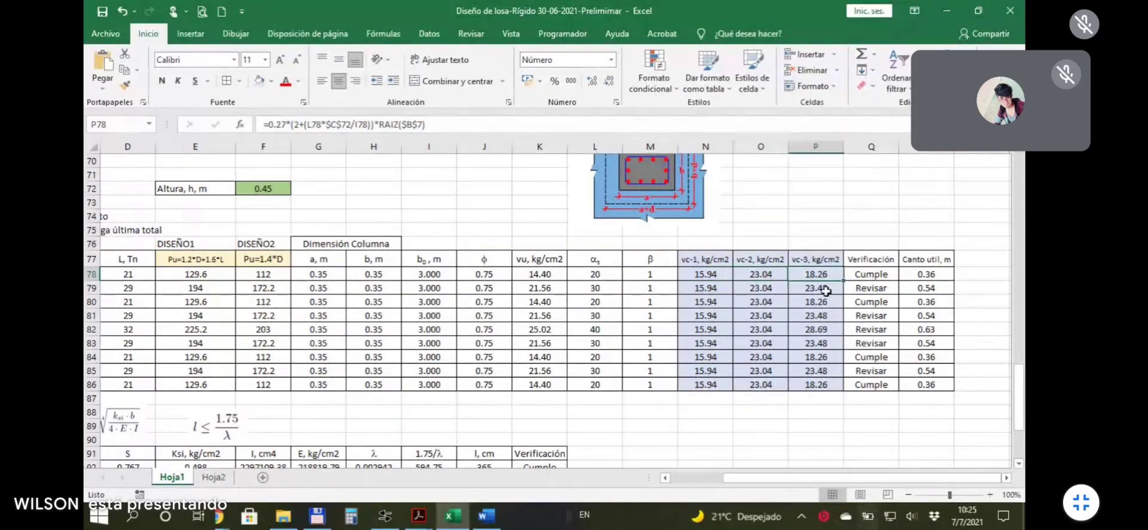
{"action": "left_click", "coordinate": [821, 290]}
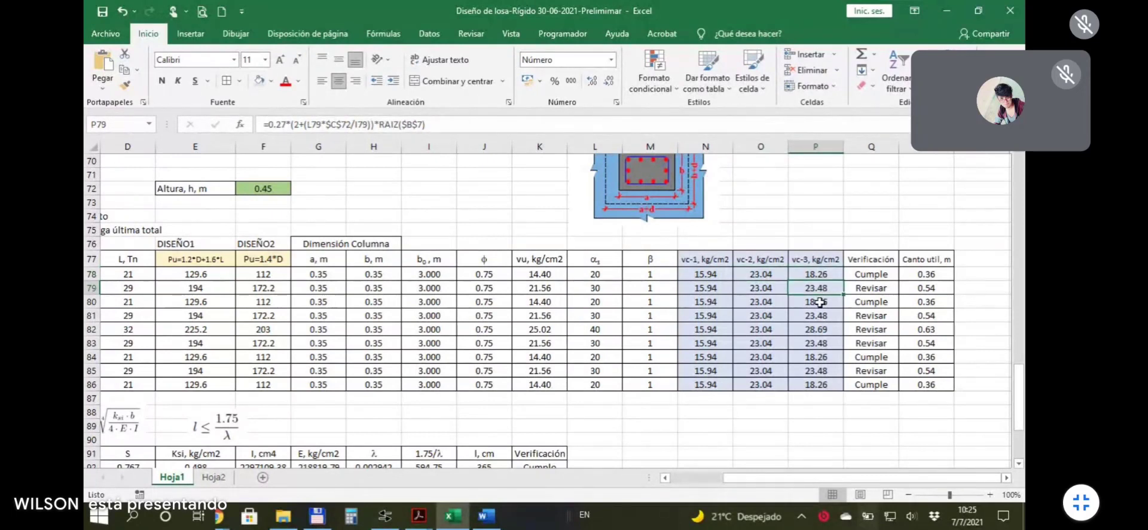
{"action": "left_click", "coordinate": [541, 124]}
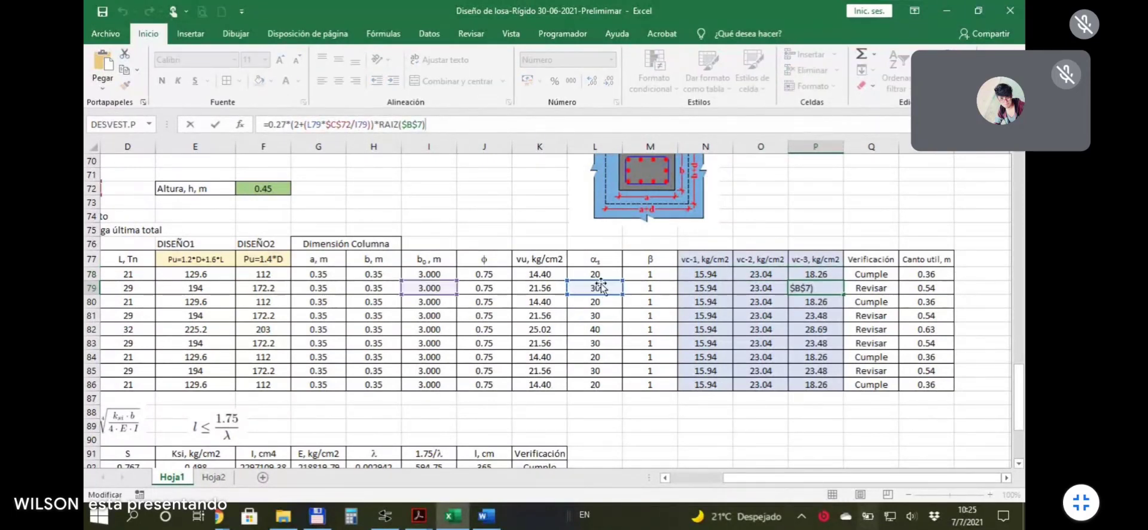
{"action": "left_click", "coordinate": [865, 428]}
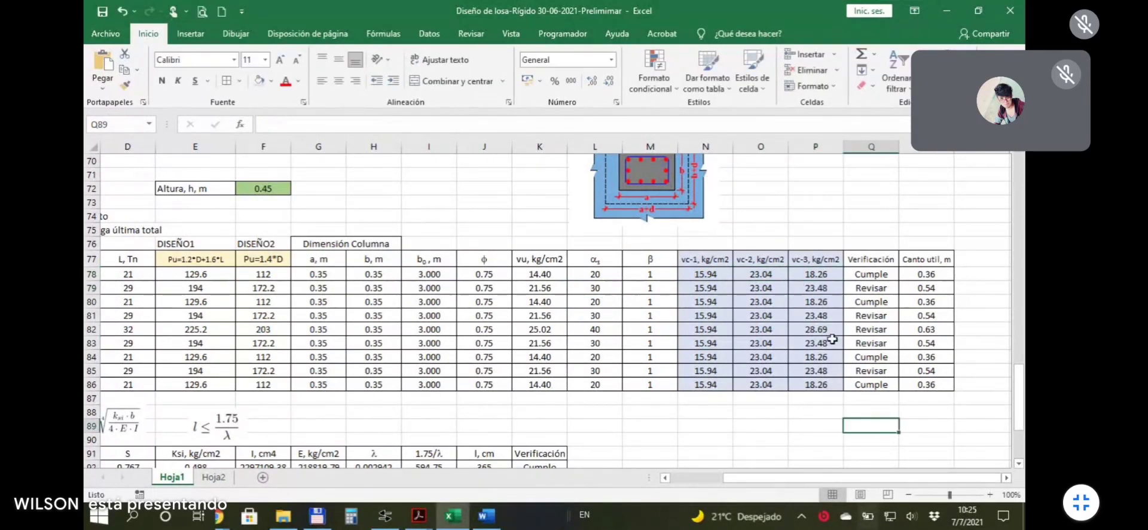
{"action": "left_click", "coordinate": [816, 302]}
{"action": "left_click", "coordinate": [816, 315]}
{"action": "left_click", "coordinate": [817, 329]}
{"action": "left_click", "coordinate": [817, 356]}
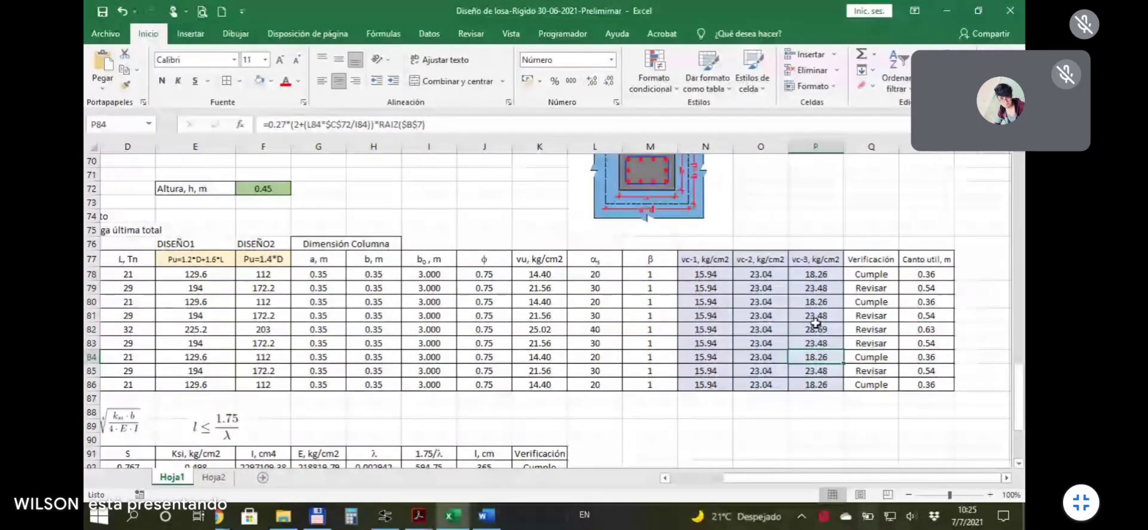
Examine the Verificación formula in Q78, which compares vu with the minimum of the three vc values.
{"action": "left_click", "coordinate": [869, 275]}
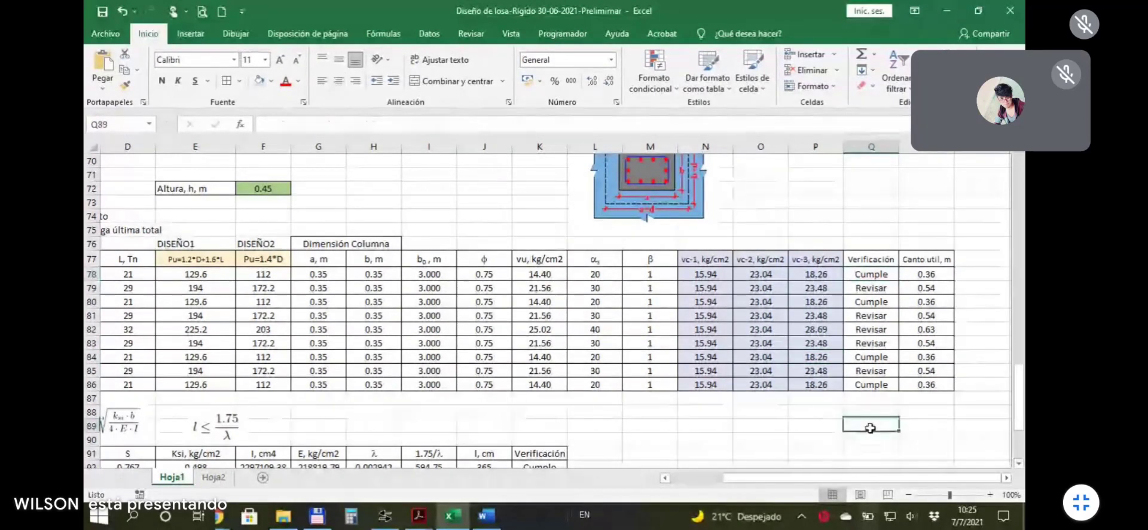
{"action": "left_click", "coordinate": [871, 274]}
{"action": "left_click", "coordinate": [871, 383]}
{"action": "left_click", "coordinate": [873, 442]}
{"action": "left_click_drag", "start_coordinate": [705, 273], "coordinate": [707, 382]}
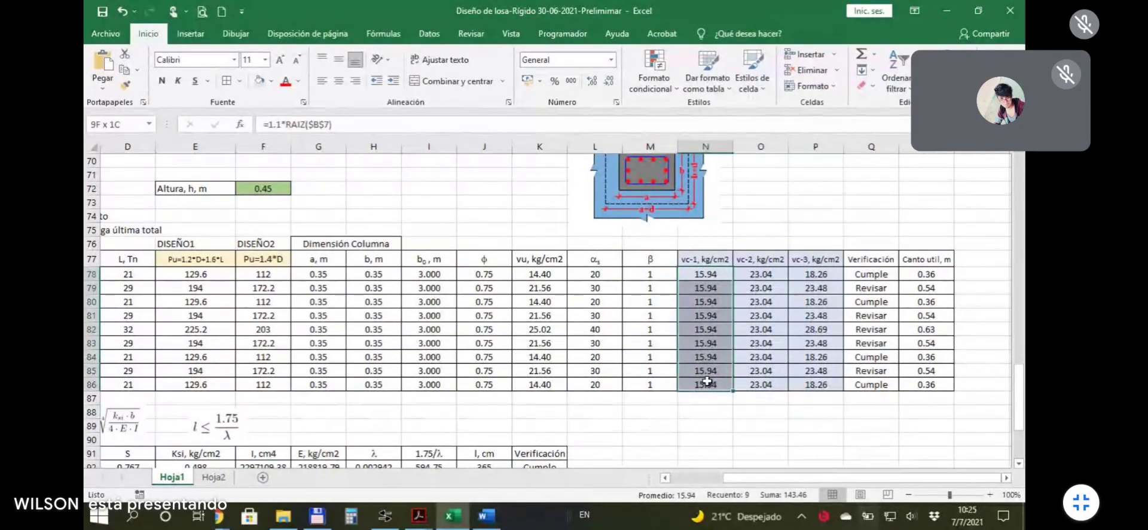
{"action": "left_click", "coordinate": [871, 440]}
{"action": "left_click", "coordinate": [868, 274]}
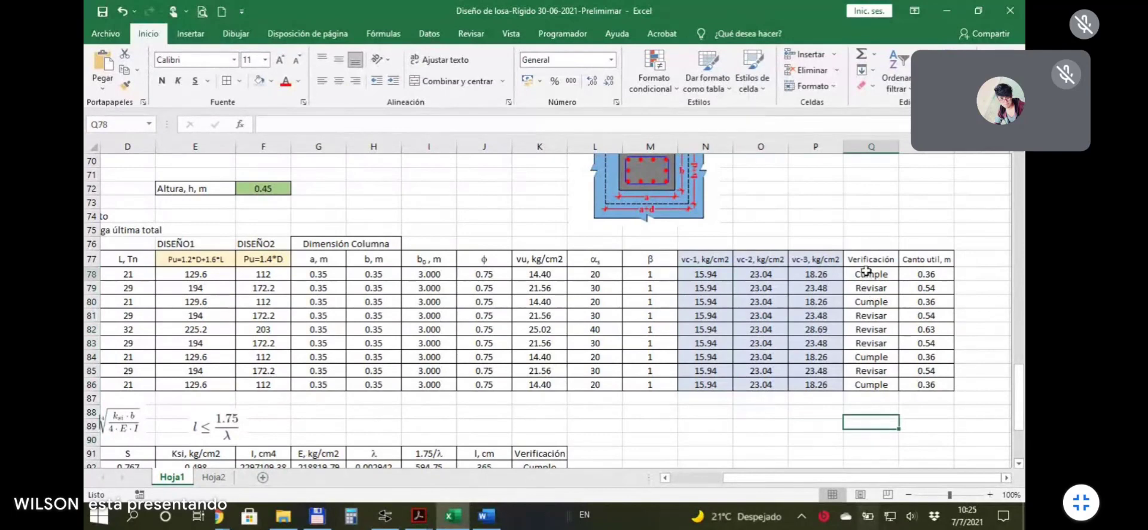
{"action": "left_click", "coordinate": [477, 122]}
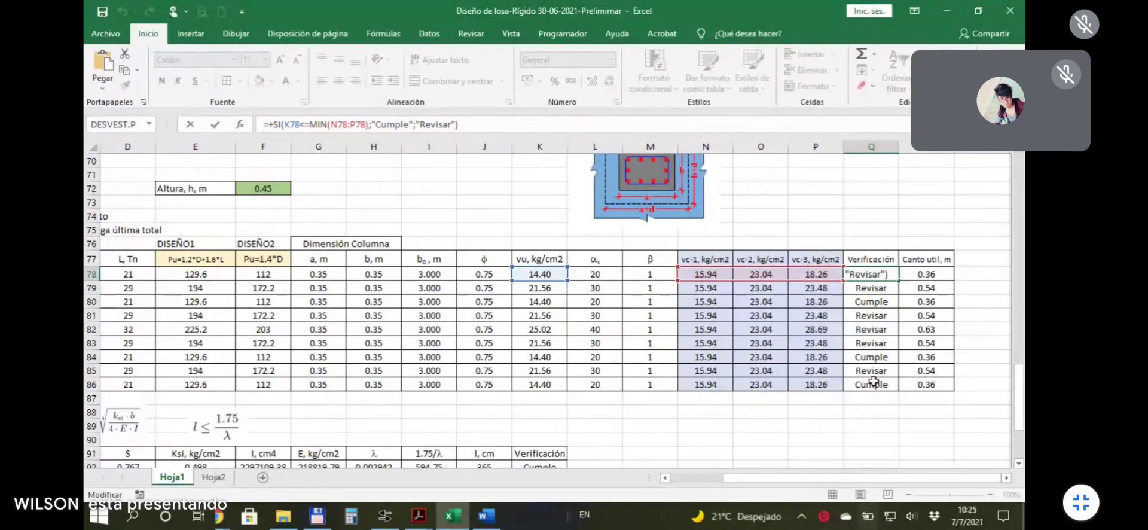
{"action": "left_click", "coordinate": [940, 412]}
{"action": "left_click", "coordinate": [877, 274]}
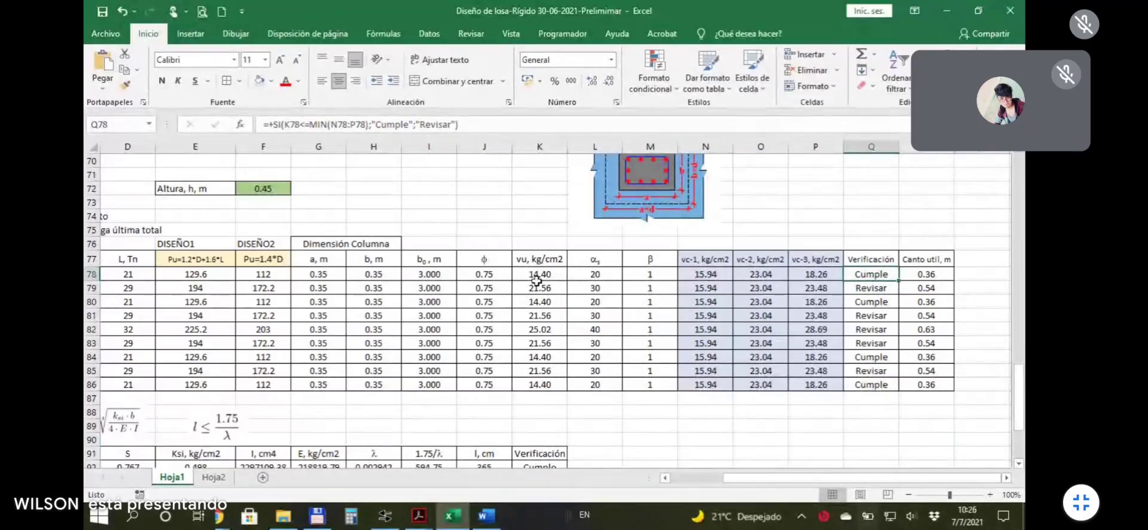
{"action": "mouse_move", "coordinate": [861, 476]}
{"action": "left_mouse_down"}
{"action": "mouse_move", "coordinate": [807, 476]}
{"action": "mouse_move", "coordinate": [861, 482]}
{"action": "left_mouse_up"}
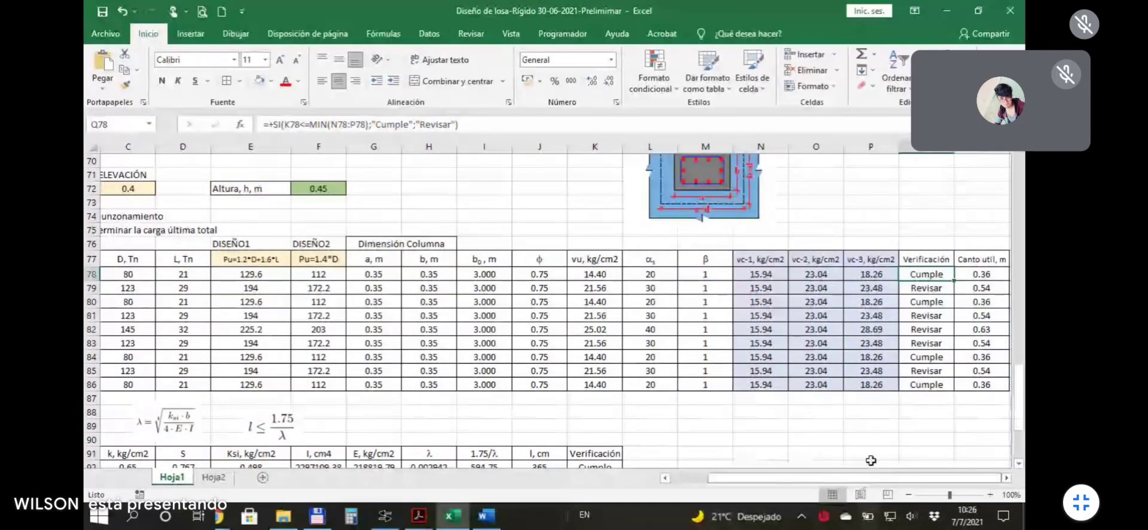
Review the punching shear verification of corner columns P3, P7 and P9.
{"action": "left_click", "coordinate": [925, 302]}
{"action": "left_click", "coordinate": [937, 358]}
{"action": "left_click", "coordinate": [937, 386]}
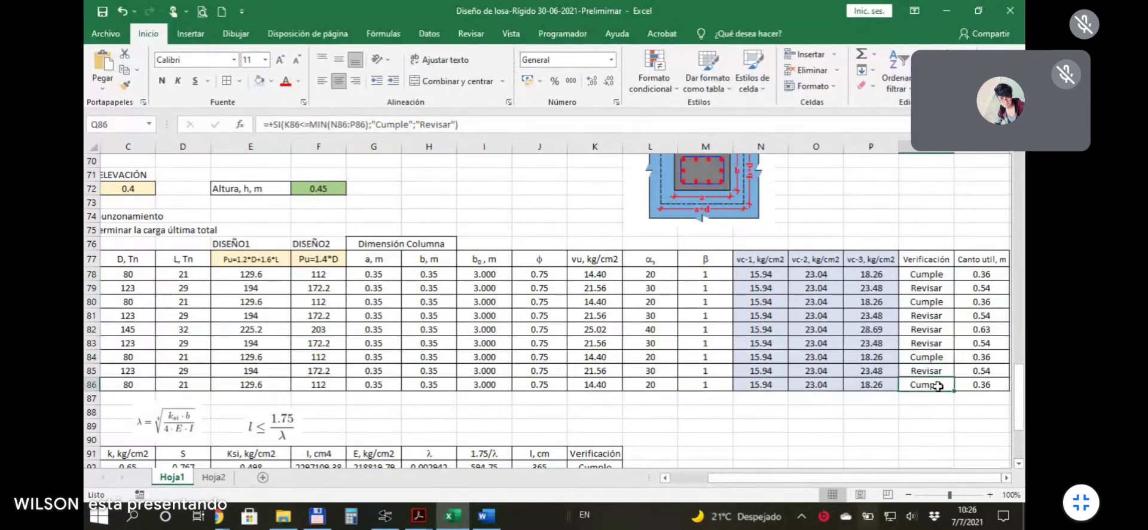
{"action": "left_click_drag", "start_coordinate": [926, 477], "coordinate": [878, 478]}
{"action": "left_click", "coordinate": [925, 423]}
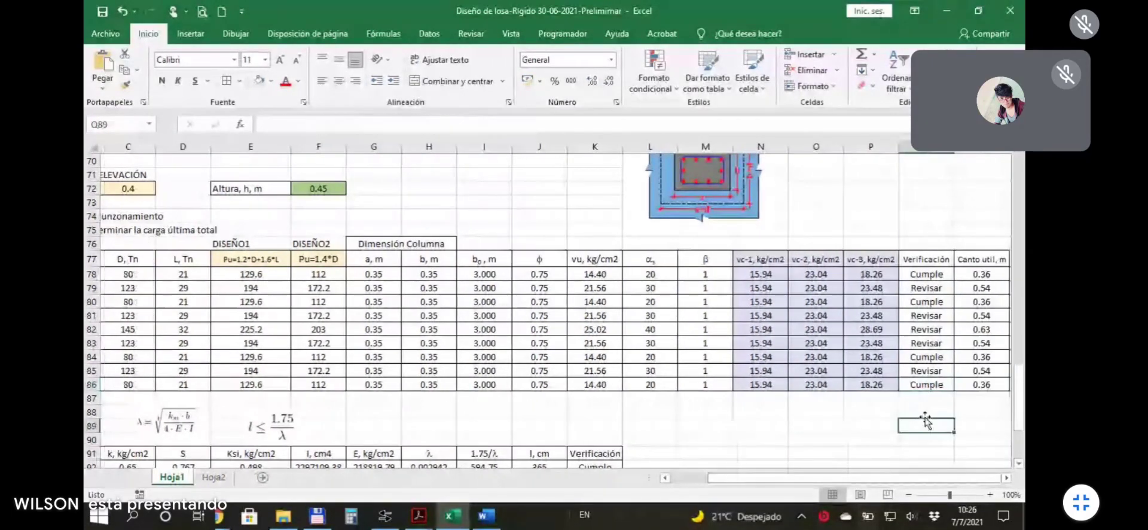
{"action": "left_click", "coordinate": [927, 385]}
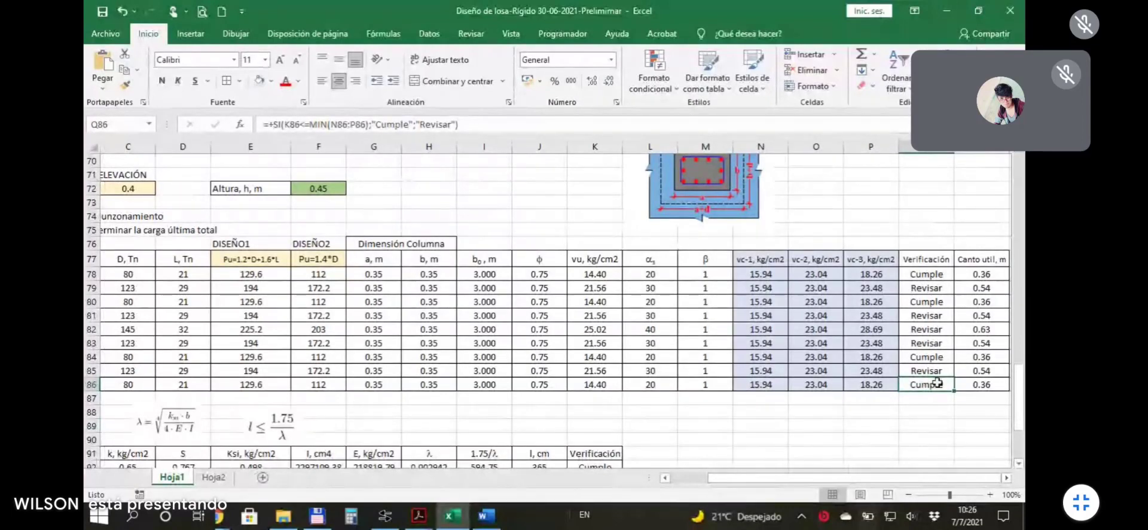
Review the punching shear verification cells for columns P2 through P6 in the Verificación column.
{"action": "left_click", "coordinate": [928, 288]}
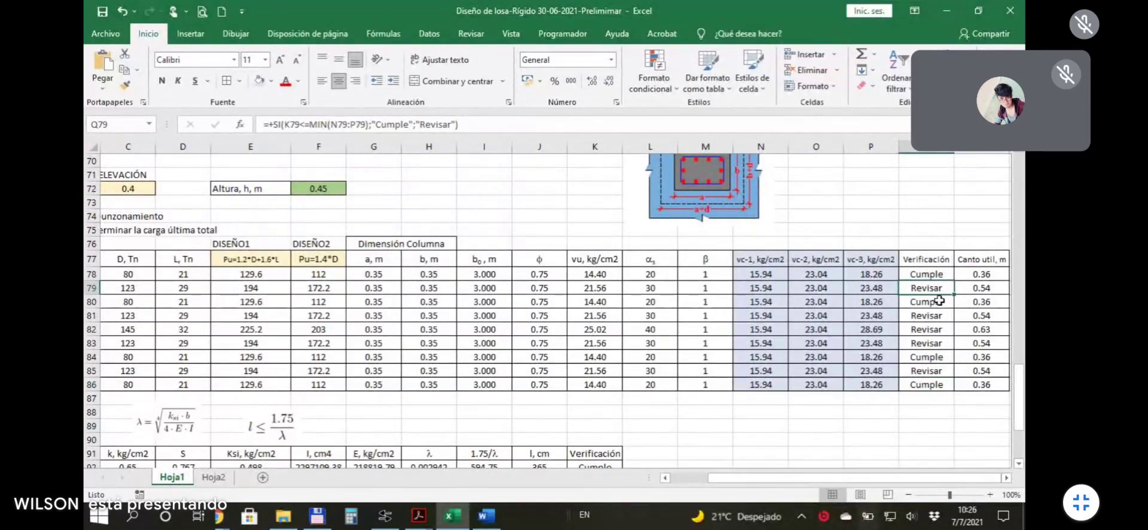
{"action": "left_click", "coordinate": [936, 301]}
{"action": "left_click", "coordinate": [934, 315]}
{"action": "left_click", "coordinate": [932, 328]}
{"action": "left_click", "coordinate": [931, 343]}
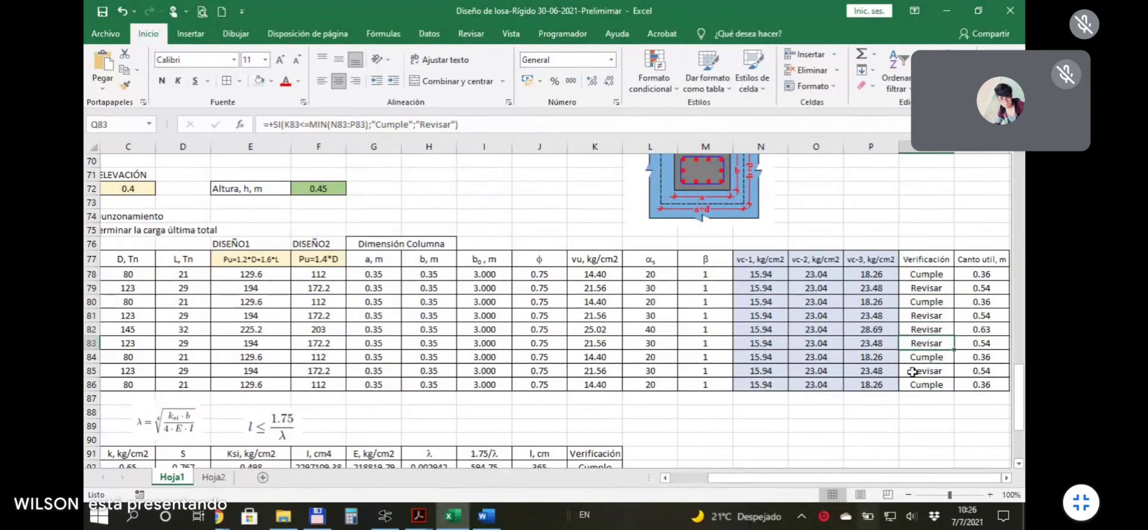
{"action": "left_click", "coordinate": [1007, 477]}
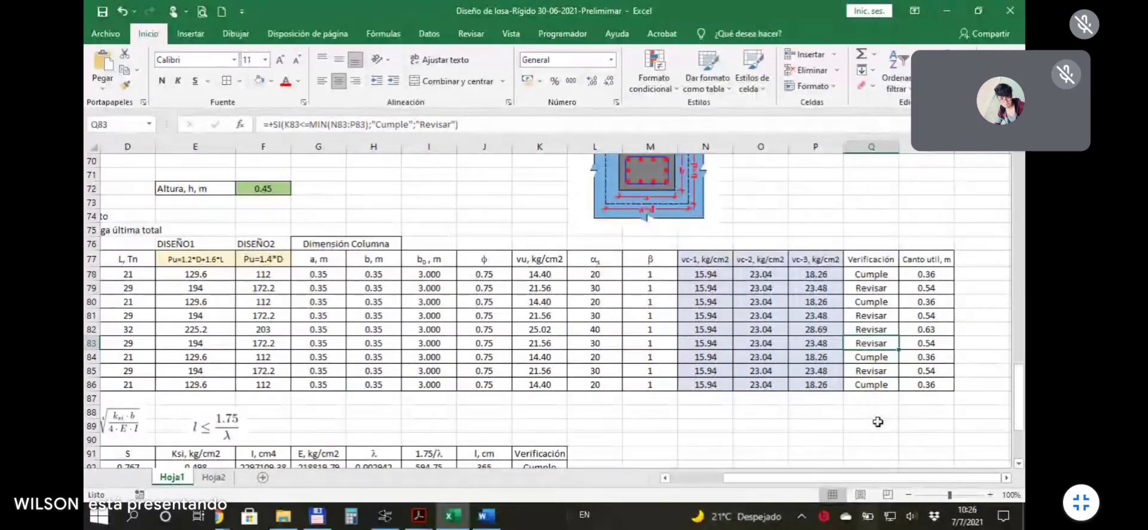
{"action": "left_click", "coordinate": [877, 423]}
{"action": "left_click", "coordinate": [871, 345]}
{"action": "left_click", "coordinate": [872, 329]}
{"action": "left_click", "coordinate": [871, 315]}
{"action": "left_click", "coordinate": [872, 302]}
{"action": "left_click", "coordinate": [873, 290]}
{"action": "left_click", "coordinate": [873, 315]}
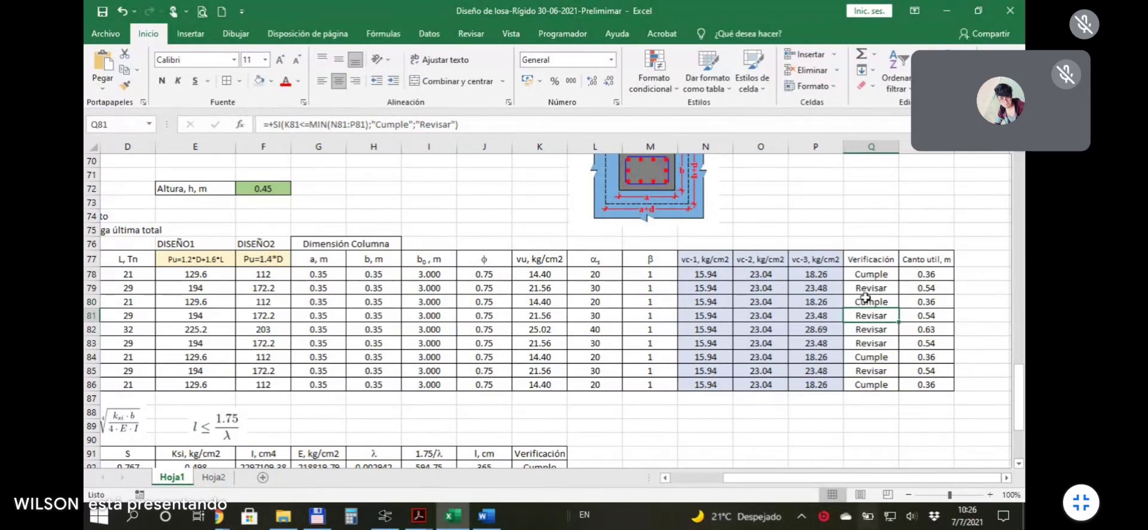
{"action": "left_click", "coordinate": [871, 397]}
{"action": "left_click", "coordinate": [871, 425]}
Set the effective depth d in cell C72 to 45.
{"action": "left_click_drag", "start_coordinate": [906, 478], "coordinate": [852, 480]}
{"action": "left_click", "coordinate": [225, 190]}
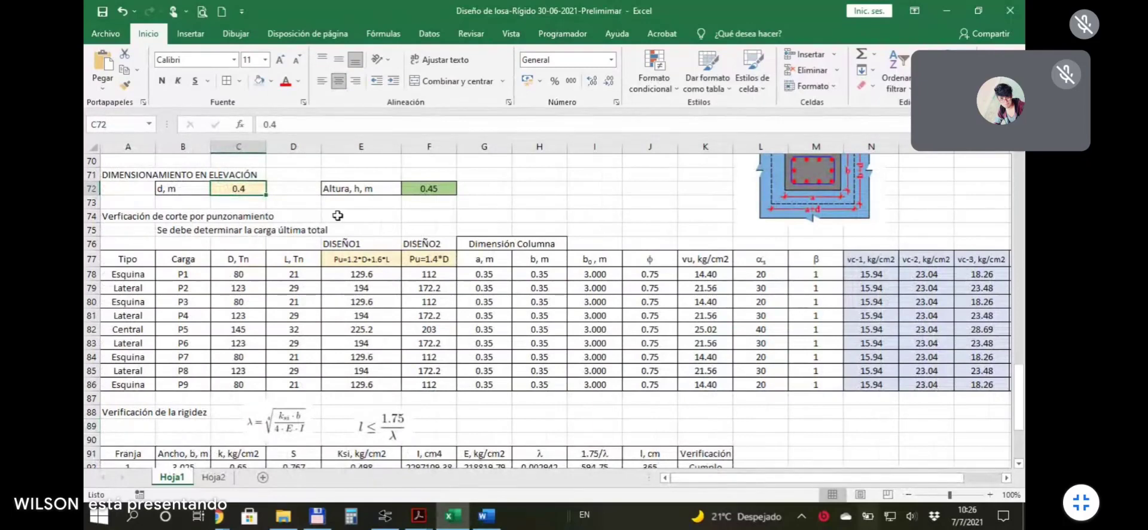
{"action": "type", "text": "45"}
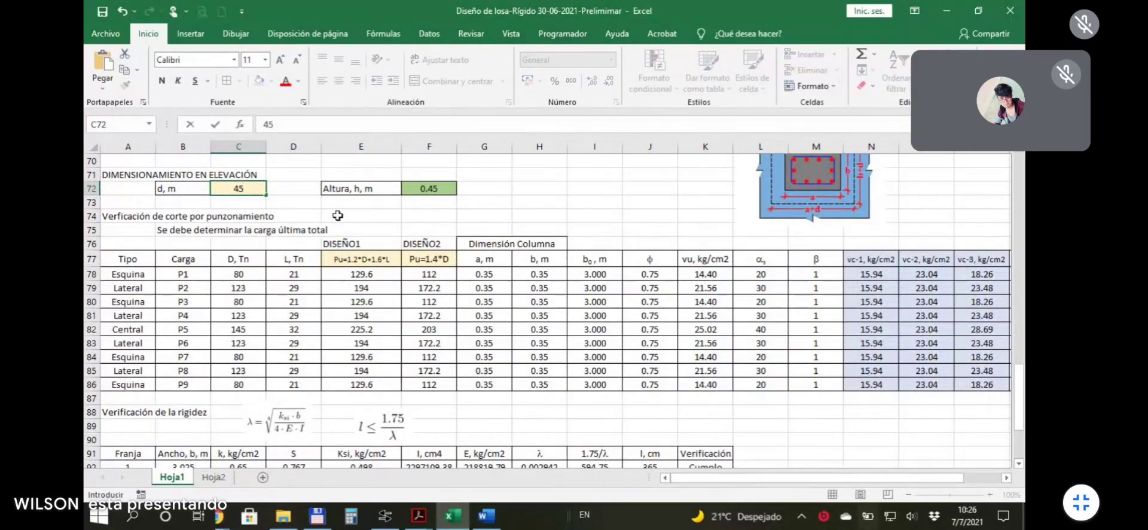
{"action": "key", "text": "Return"}
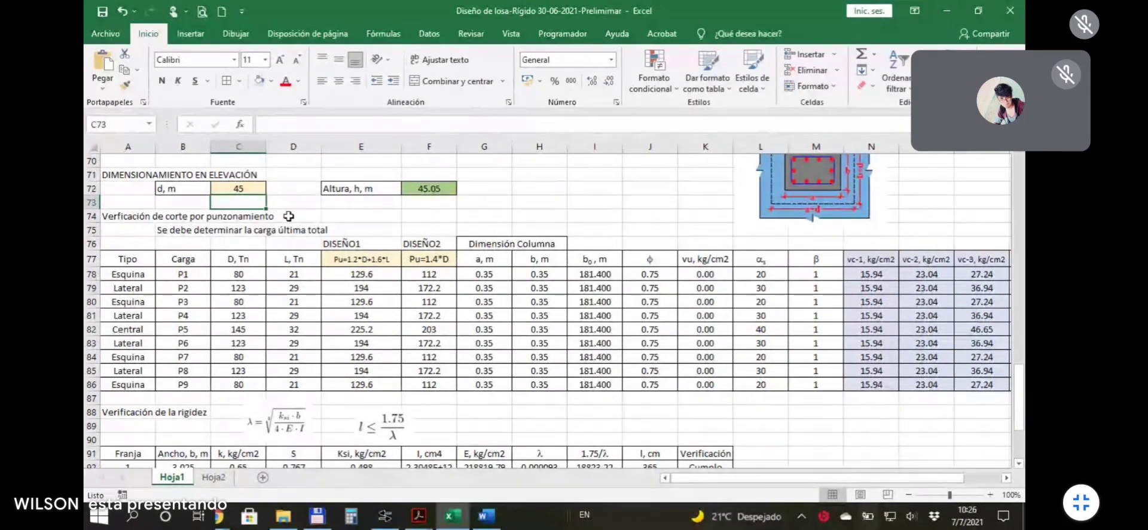
{"action": "left_click", "coordinate": [291, 190]}
{"action": "key", "text": "Return"}
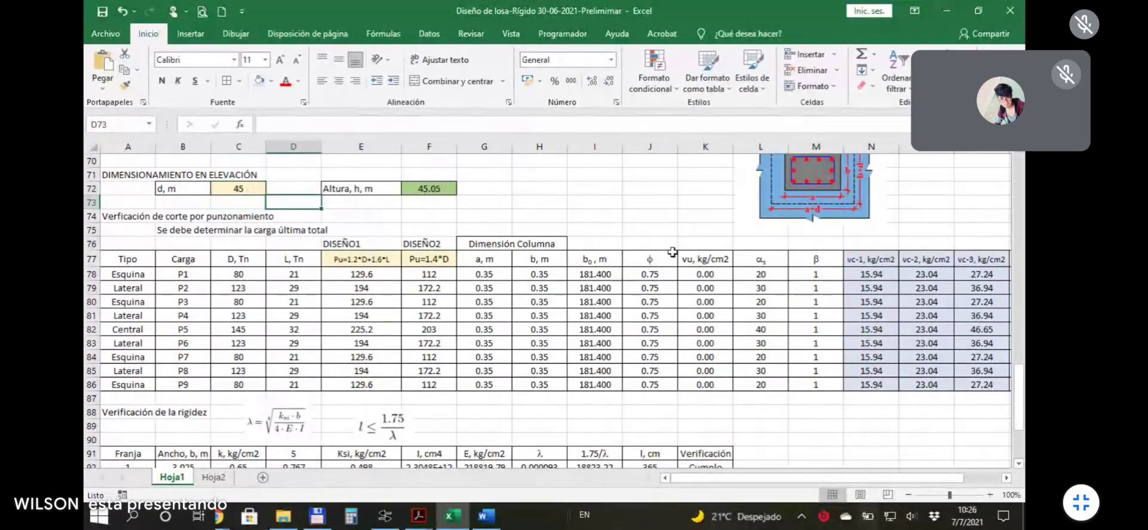
Check the Verificación and Canto util columns against the depth of 45.
{"action": "left_click_drag", "start_coordinate": [855, 477], "coordinate": [905, 485]}
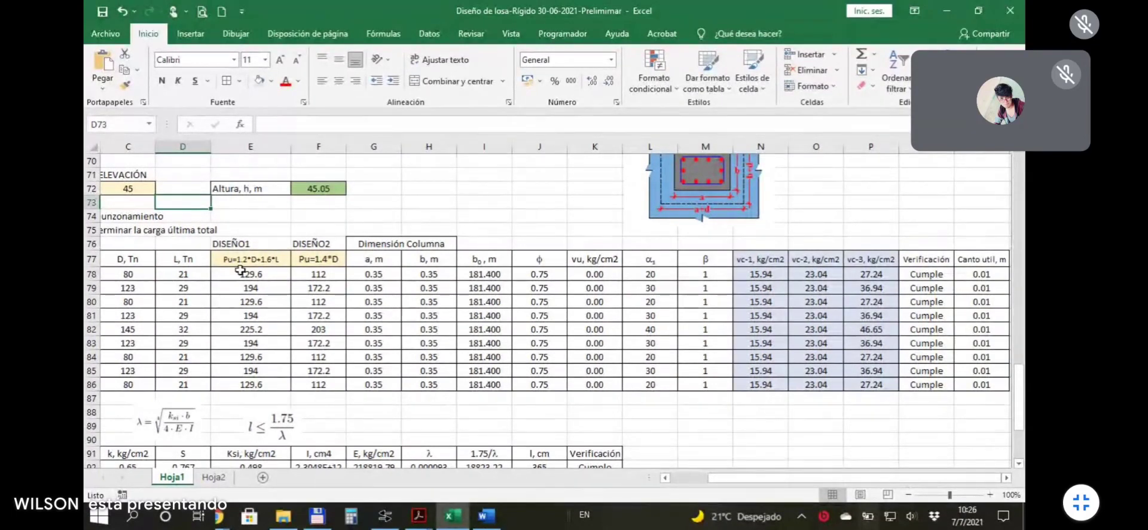
{"action": "left_click", "coordinate": [927, 280]}
{"action": "left_click", "coordinate": [927, 290]}
{"action": "left_click", "coordinate": [927, 315]}
{"action": "left_click", "coordinate": [930, 340]}
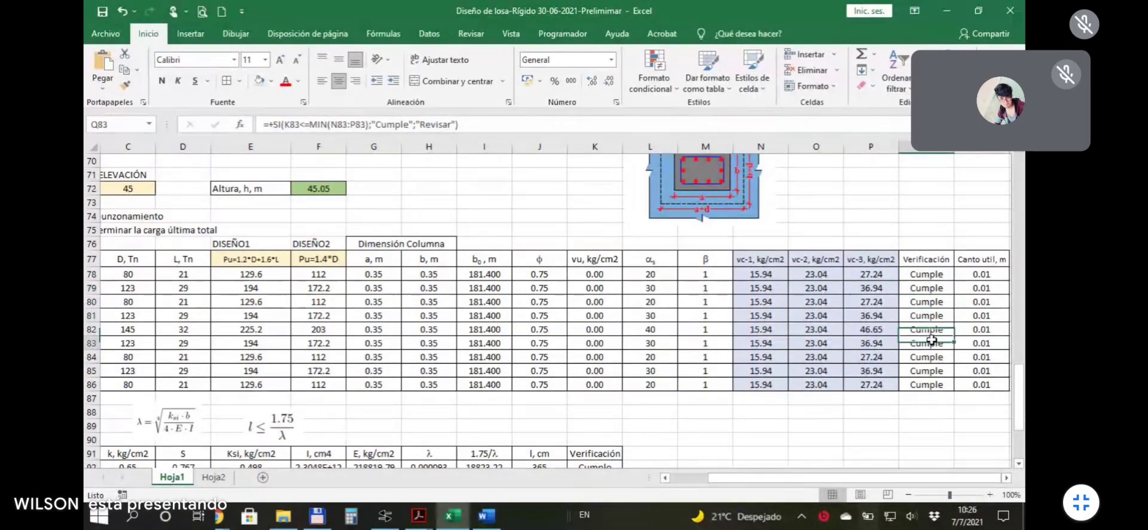
{"action": "scroll", "coordinate": [1006, 477], "scroll_direction": "right", "scroll_amount": 2}
{"action": "left_click", "coordinate": [869, 435]}
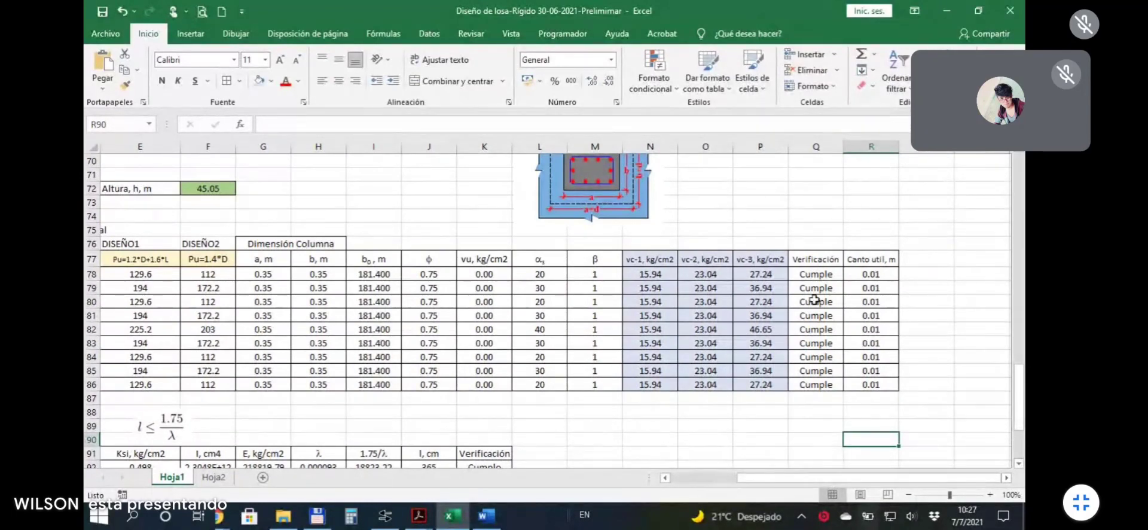
Correct the effective depth d in cell C72 to 0.45 m.
{"action": "left_click_drag", "start_coordinate": [812, 477], "coordinate": [728, 482]}
{"action": "left_click", "coordinate": [362, 230]}
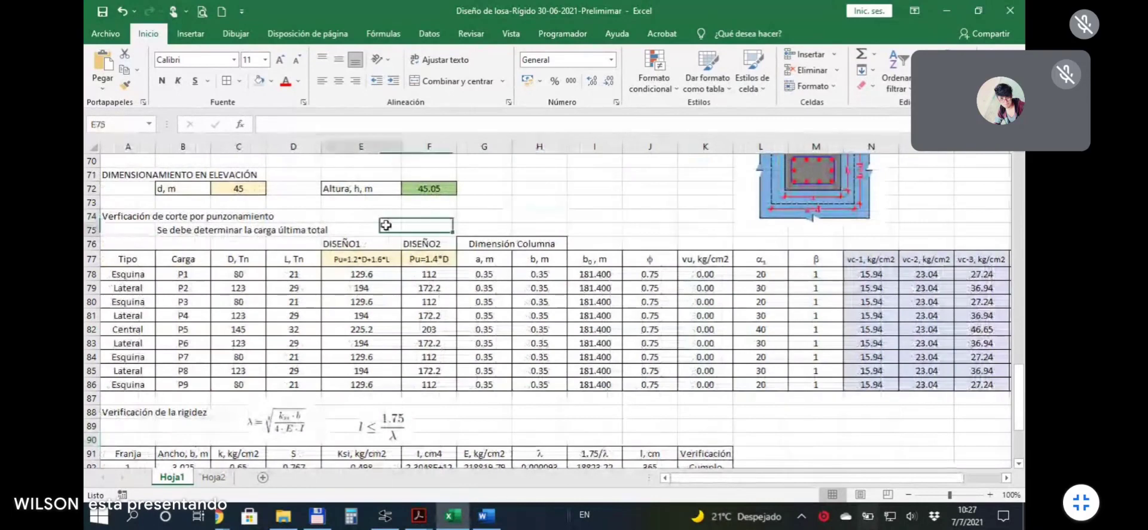
{"action": "left_click", "coordinate": [245, 190]}
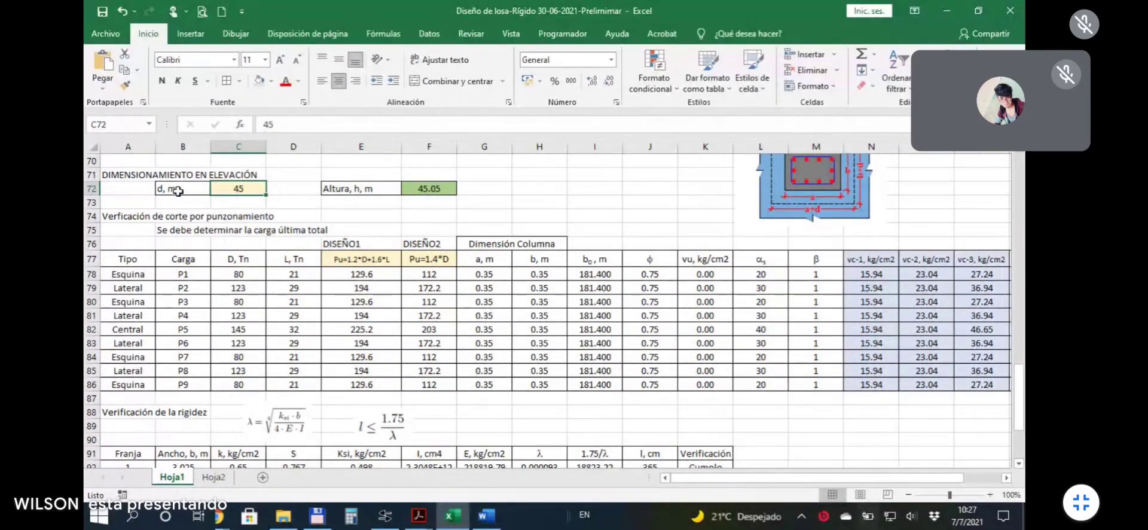
{"action": "type", "text": "0"}
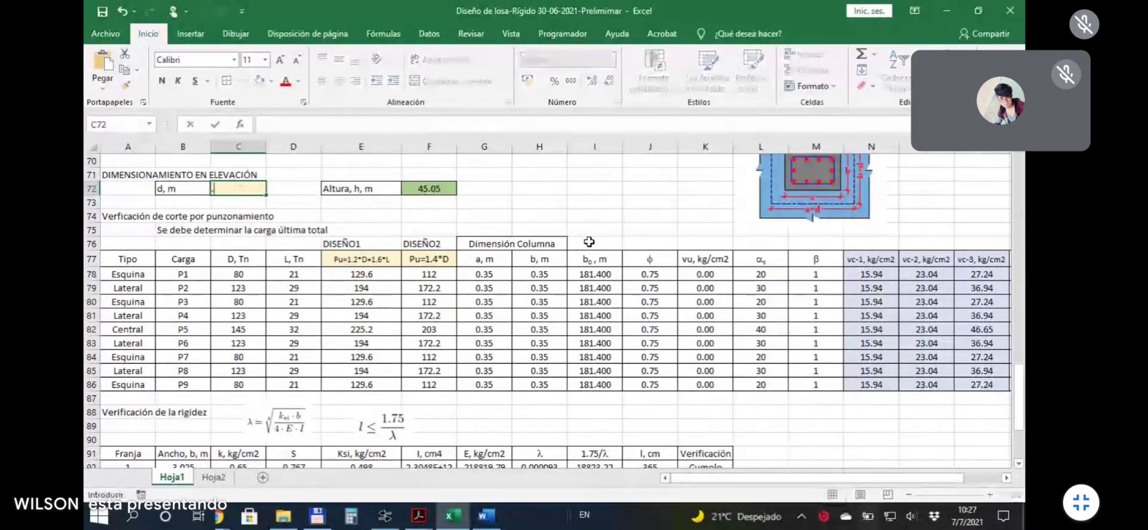
{"action": "key", "text": "Return"}
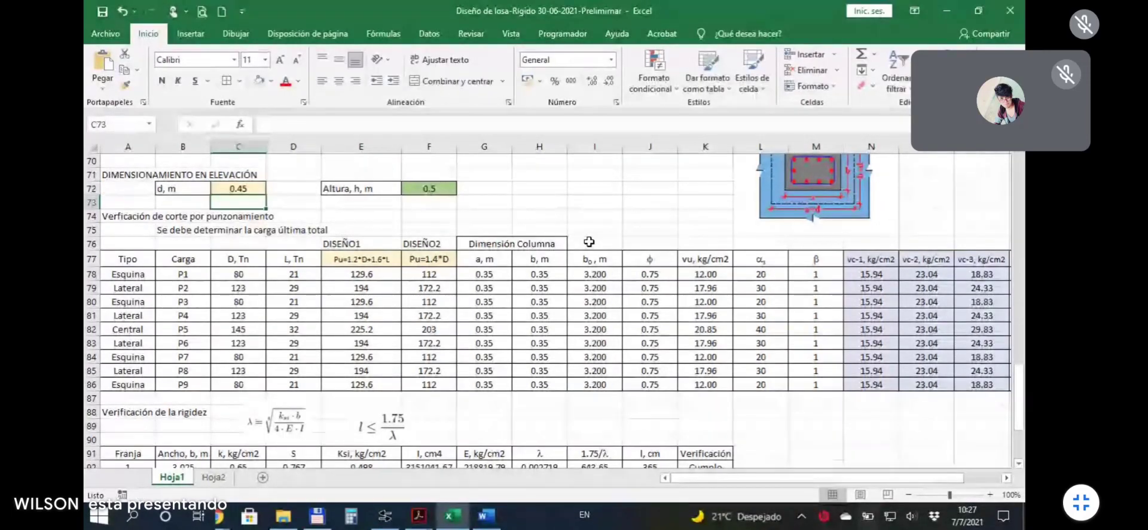
Check each column's punching shear verification with the effective depth of 0.45 m.
{"action": "left_click", "coordinate": [620, 192]}
{"action": "scroll", "coordinate": [937, 418], "scroll_direction": "right", "scroll_amount": 2}
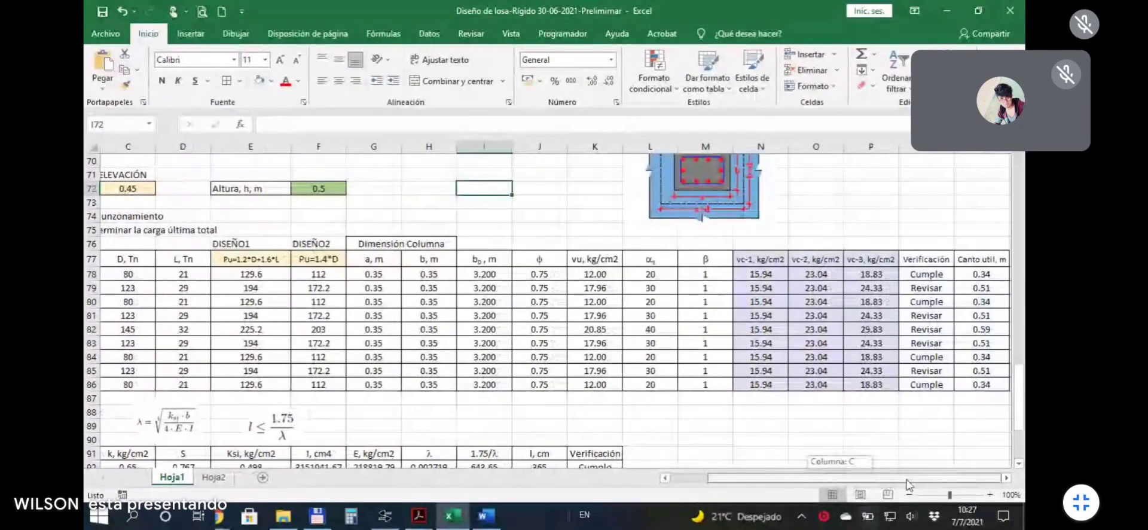
{"action": "left_click", "coordinate": [936, 274]}
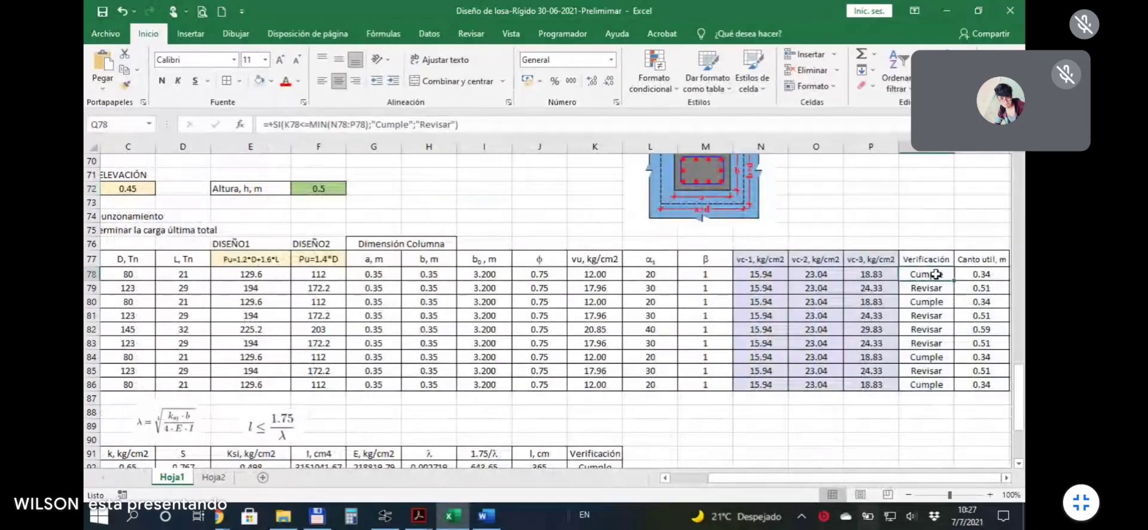
{"action": "left_click", "coordinate": [932, 289]}
{"action": "left_click", "coordinate": [933, 274]}
{"action": "left_click", "coordinate": [931, 289]}
{"action": "left_click", "coordinate": [936, 304]}
{"action": "left_click", "coordinate": [937, 293]}
{"action": "left_click", "coordinate": [936, 303]}
{"action": "left_click", "coordinate": [936, 315]}
{"action": "left_click", "coordinate": [936, 329]}
{"action": "left_click", "coordinate": [936, 344]}
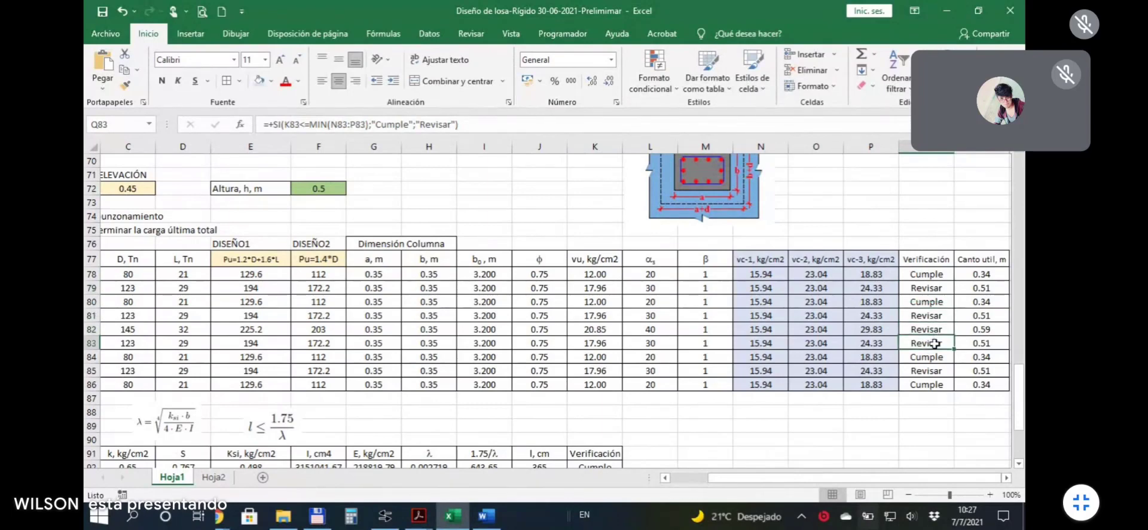
{"action": "left_click", "coordinate": [937, 372]}
{"action": "left_click", "coordinate": [933, 330]}
{"action": "left_click", "coordinate": [932, 288]}
Set the effective depth d in cell C72 to 0.5 m and check the Verificación column from row 78 down.
{"action": "left_click_drag", "start_coordinate": [954, 478], "coordinate": [887, 484]}
{"action": "left_click", "coordinate": [242, 188]}
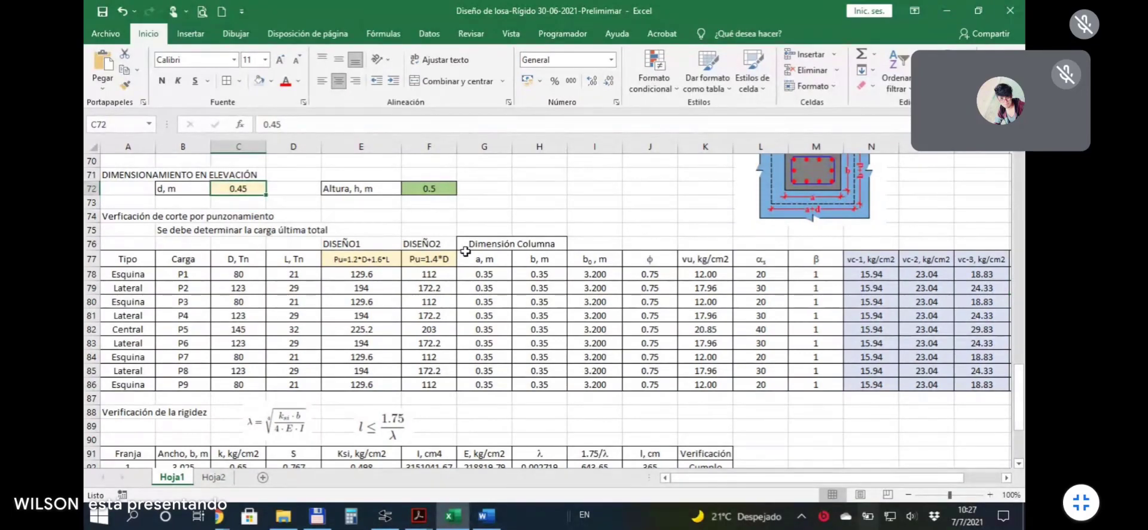
{"action": "type", "text": ".5"}
{"action": "key", "text": "Return"}
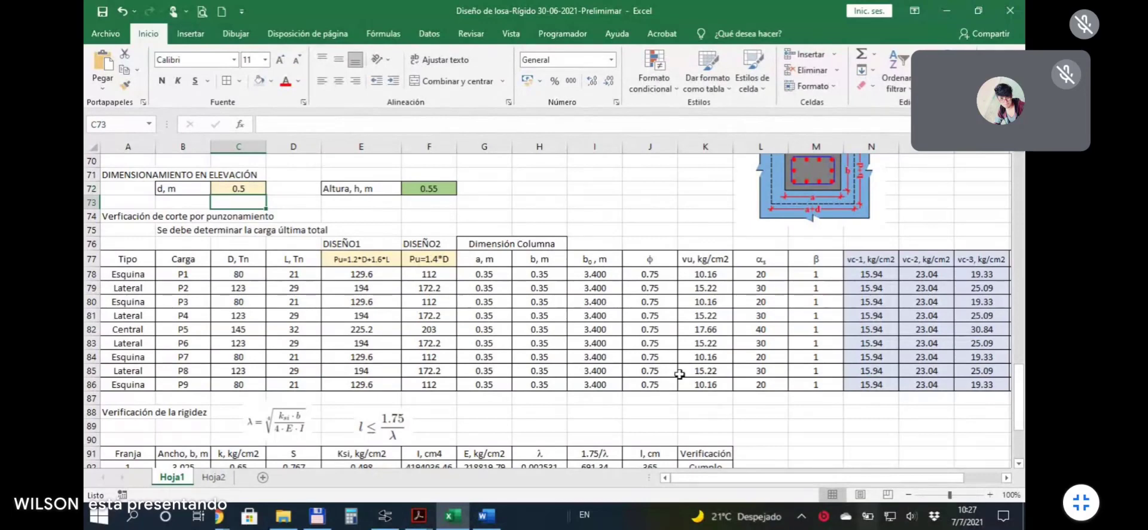
{"action": "left_click_drag", "start_coordinate": [834, 478], "coordinate": [872, 477]}
{"action": "left_click_drag", "start_coordinate": [932, 274], "coordinate": [940, 317]}
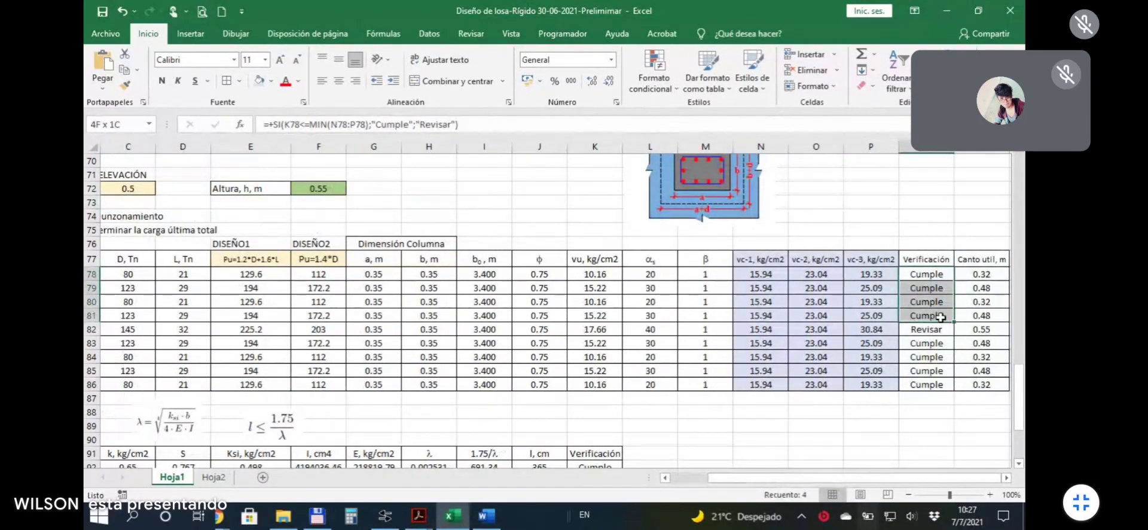
Check the Verificación result in Q82 for the central column P5 against its vu and vc values.
{"action": "left_click", "coordinate": [935, 329]}
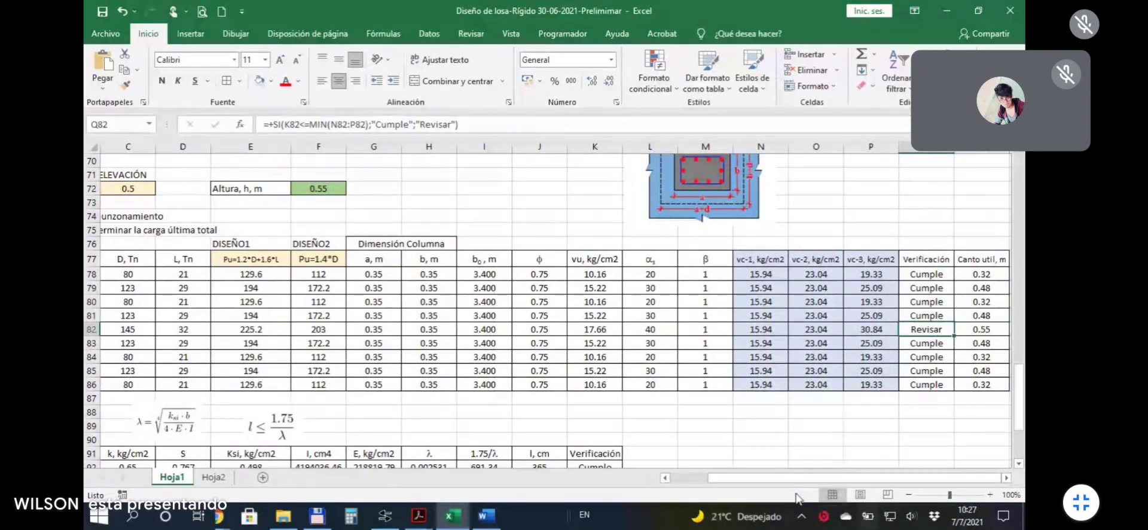
{"action": "scroll", "coordinate": [117, 332], "scroll_direction": "left", "scroll_amount": 2}
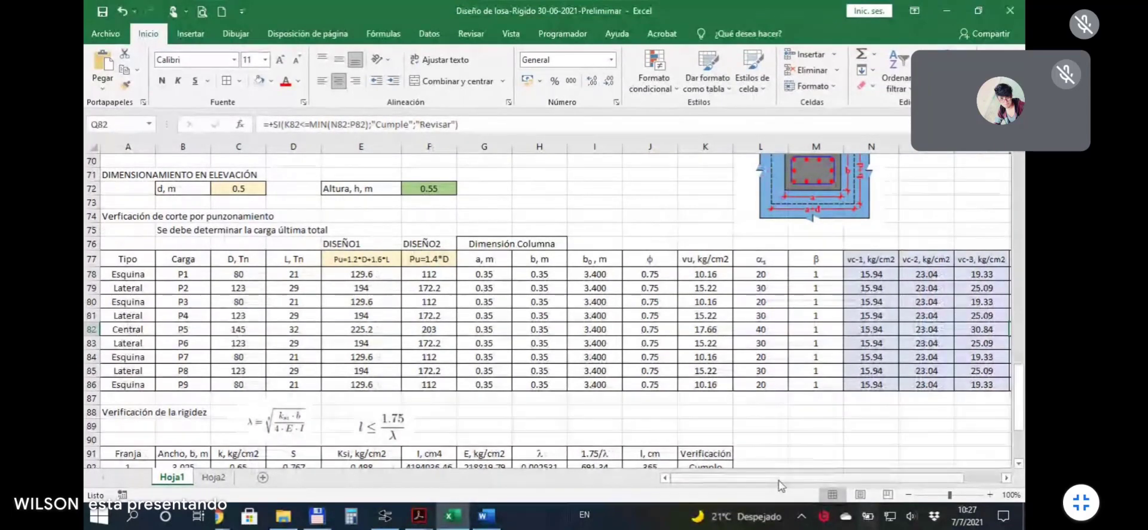
{"action": "scroll", "coordinate": [866, 436], "scroll_direction": "right", "scroll_amount": 2}
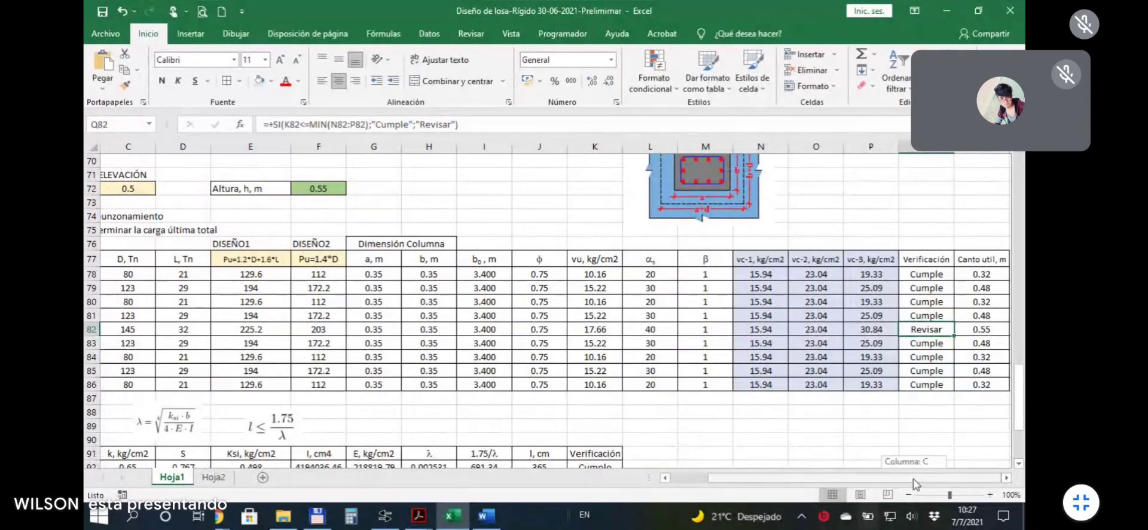
Set the effective depth d in cell C72 to 0.55 m.
{"action": "scroll", "coordinate": [897, 460], "scroll_direction": "left", "scroll_amount": 2}
{"action": "left_click", "coordinate": [238, 189]}
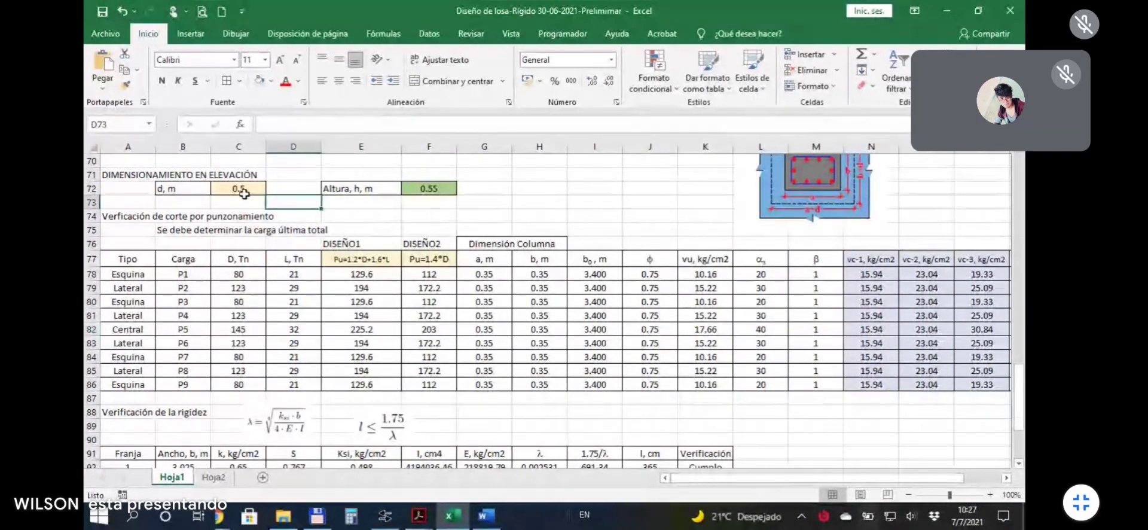
{"action": "left_click", "coordinate": [297, 123]}
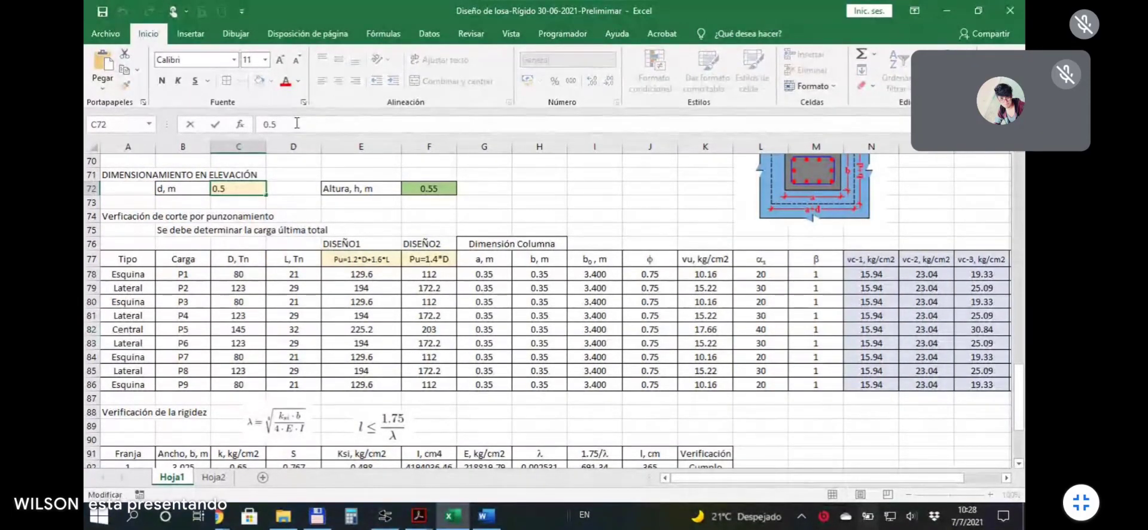
{"action": "type", "text": "5"}
{"action": "key", "text": "Return"}
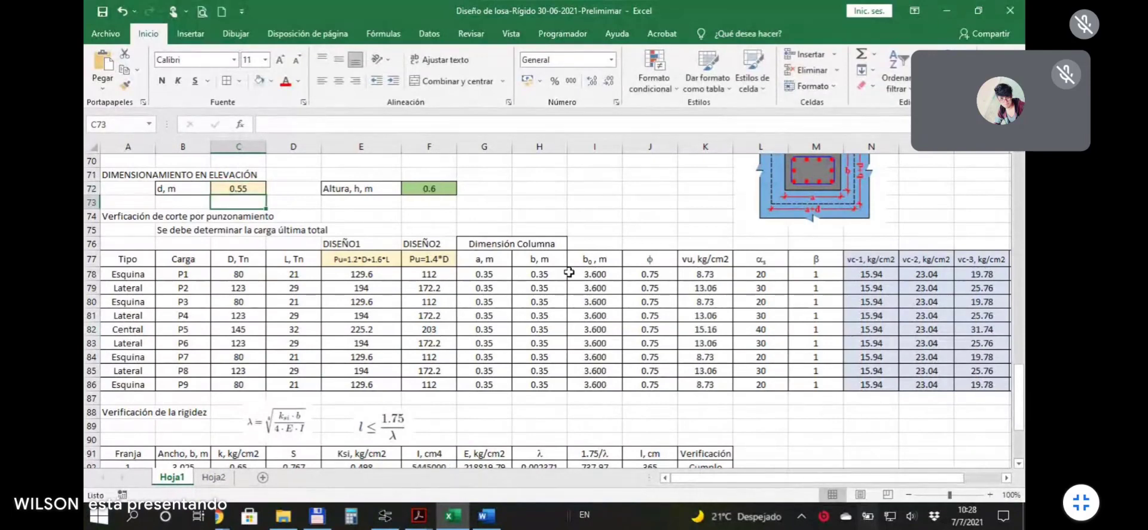
Check the punching shear Verificación column from Q78 to Q86 for all nine columns with the effective depth of 0.55 m.
{"action": "scroll", "coordinate": [789, 477], "scroll_direction": "right", "scroll_amount": 2}
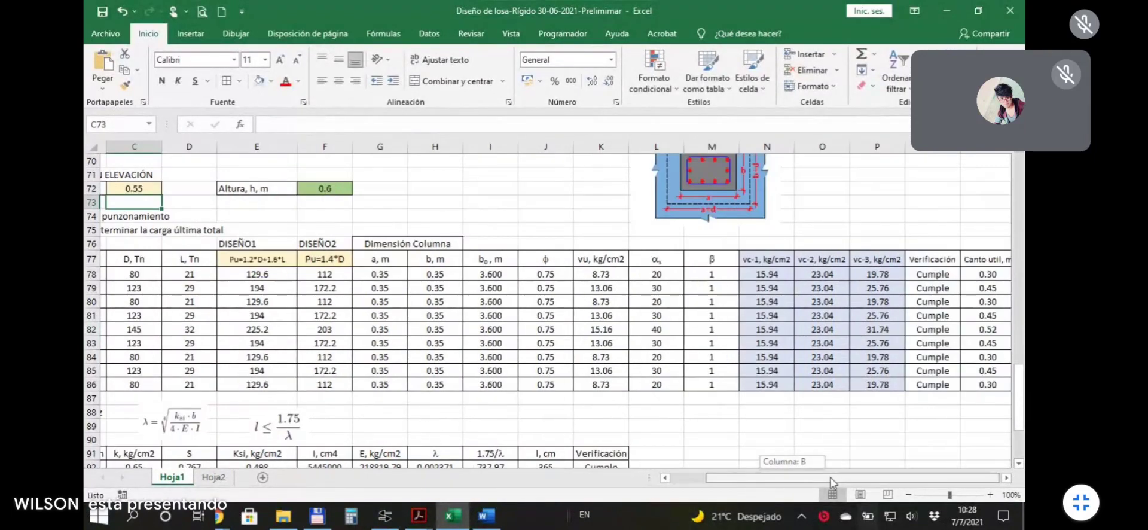
{"action": "left_click_drag", "start_coordinate": [926, 274], "coordinate": [933, 384]}
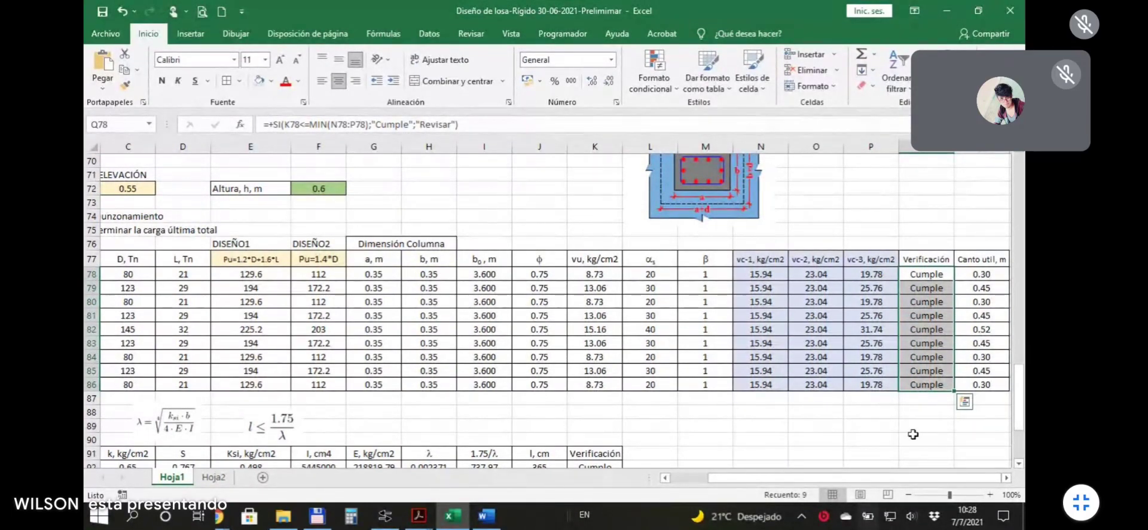
{"action": "left_click", "coordinate": [928, 416]}
{"action": "left_click", "coordinate": [925, 275]}
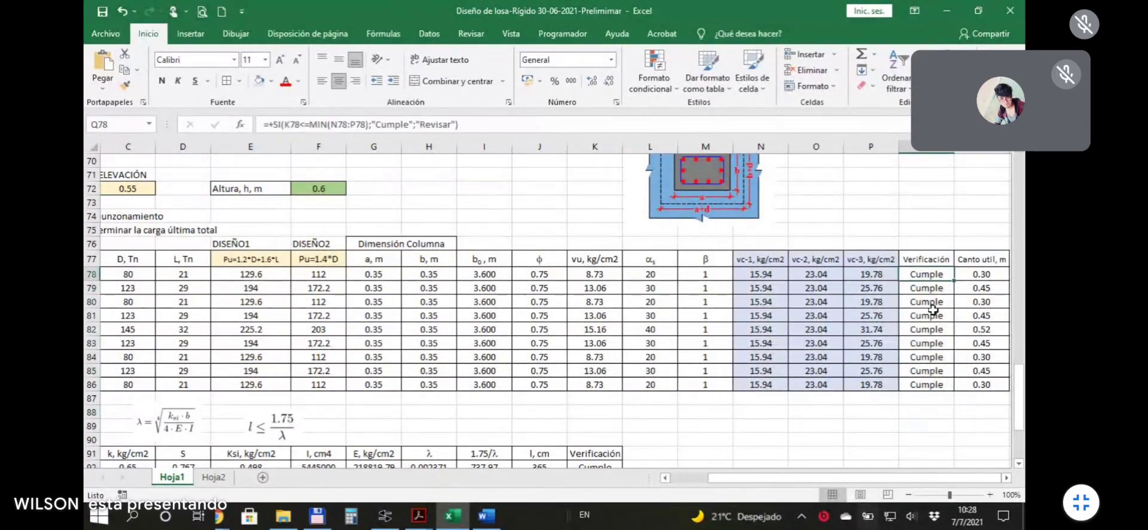
{"action": "left_click", "coordinate": [935, 384]}
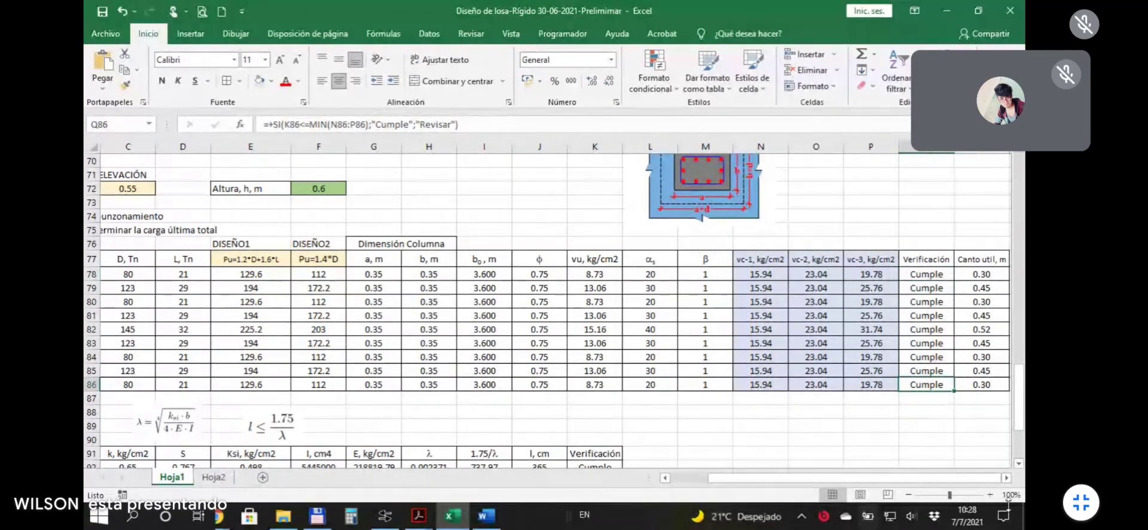
Review the Canto util column and inspect the cells referenced by the formula in R81, leaving it unchanged, as well as the value in R82.
{"action": "scroll", "coordinate": [926, 287], "scroll_direction": "right", "scroll_amount": 1}
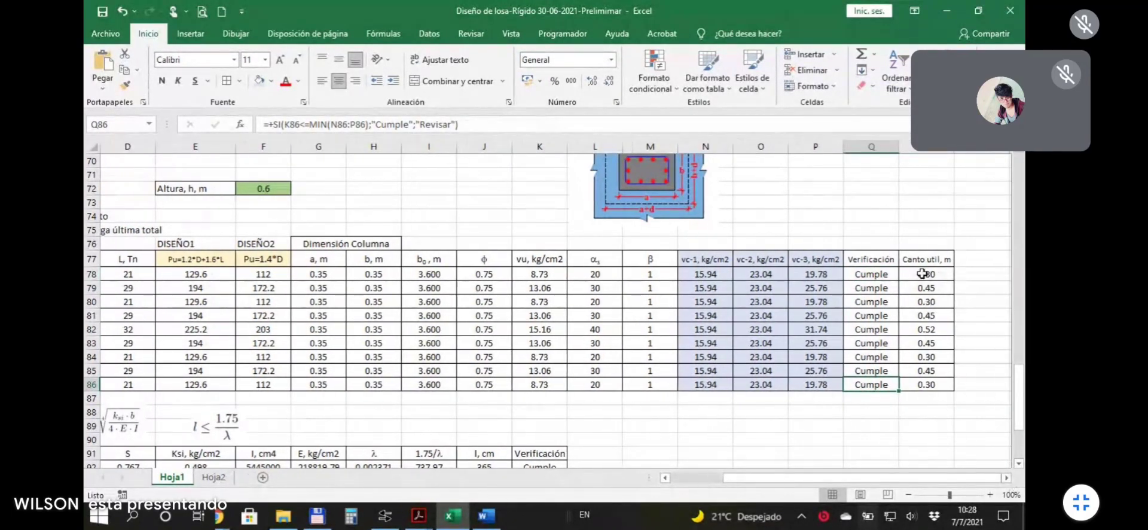
{"action": "left_click_drag", "start_coordinate": [923, 273], "coordinate": [926, 315]}
{"action": "left_click", "coordinate": [925, 315]}
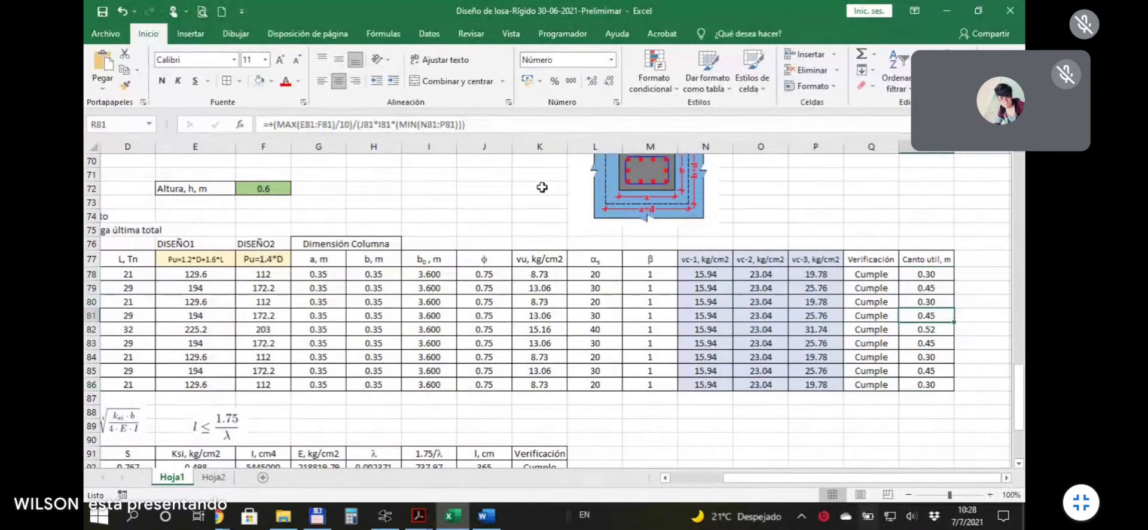
{"action": "left_click", "coordinate": [477, 122]}
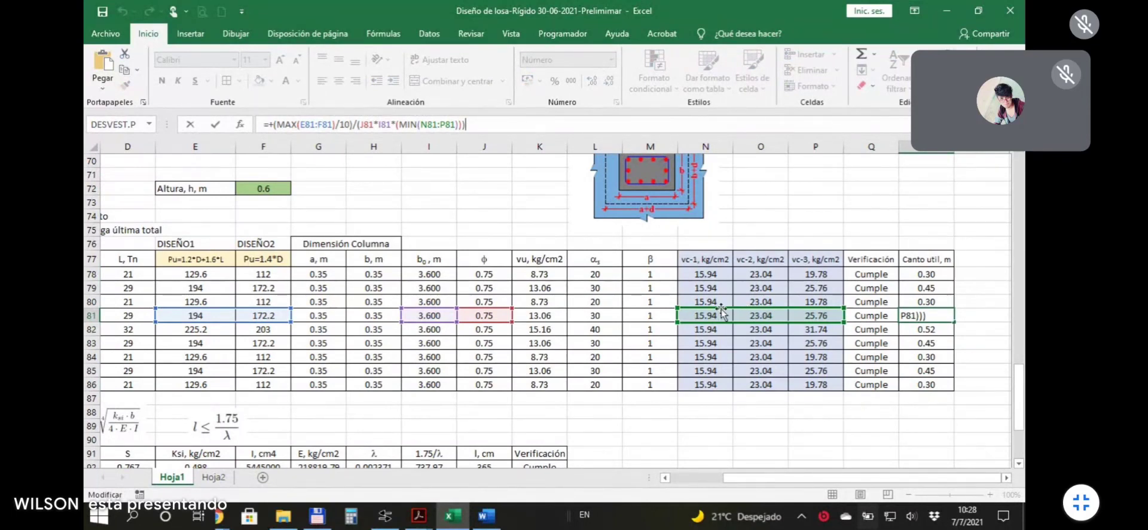
{"action": "key", "text": "Return"}
{"action": "left_click", "coordinate": [930, 318]}
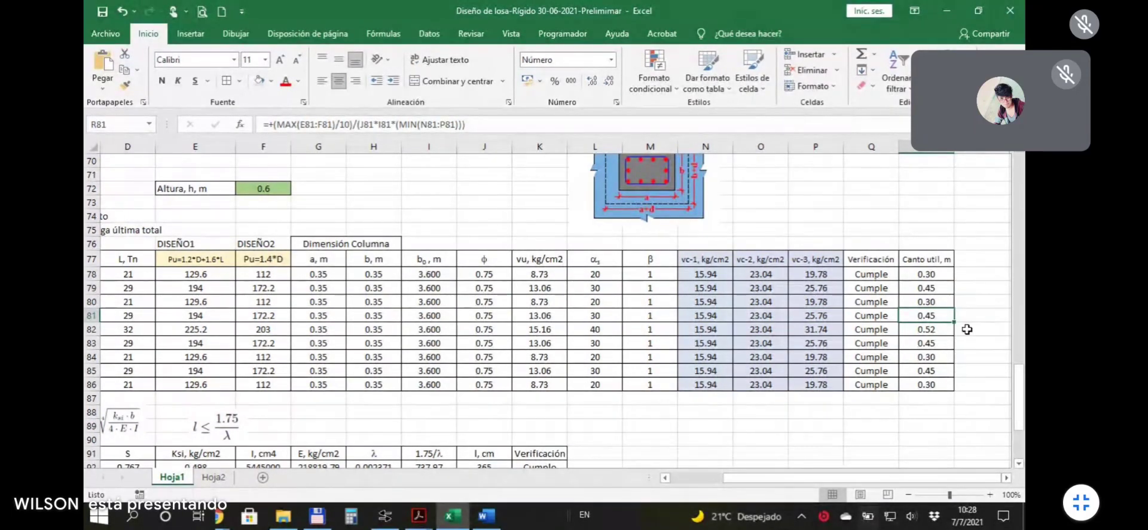
{"action": "left_click", "coordinate": [937, 332]}
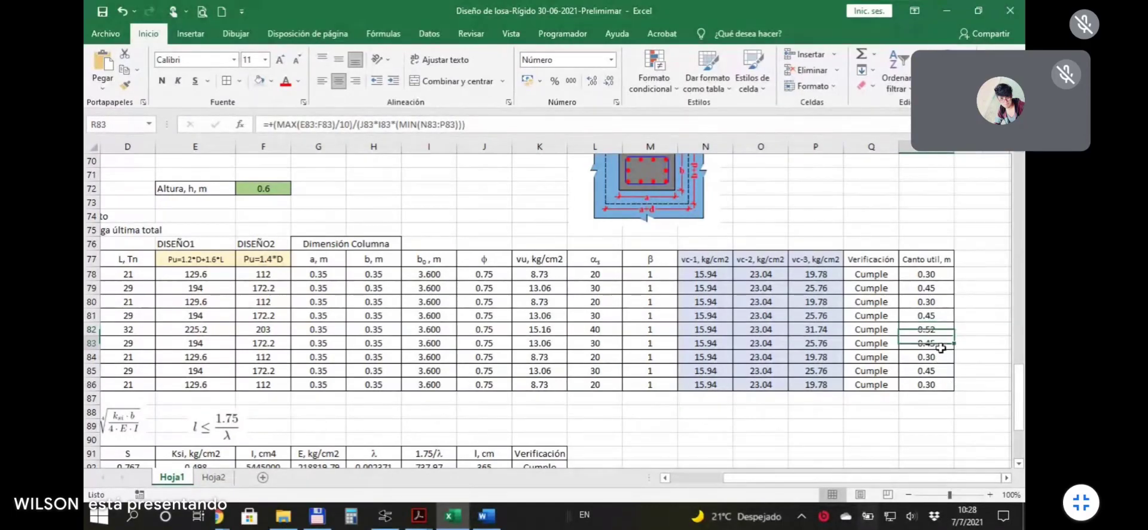
Compare the effective depth d in cell C72 with the required depths of the punching shear table.
{"action": "left_click_drag", "start_coordinate": [956, 478], "coordinate": [904, 483]}
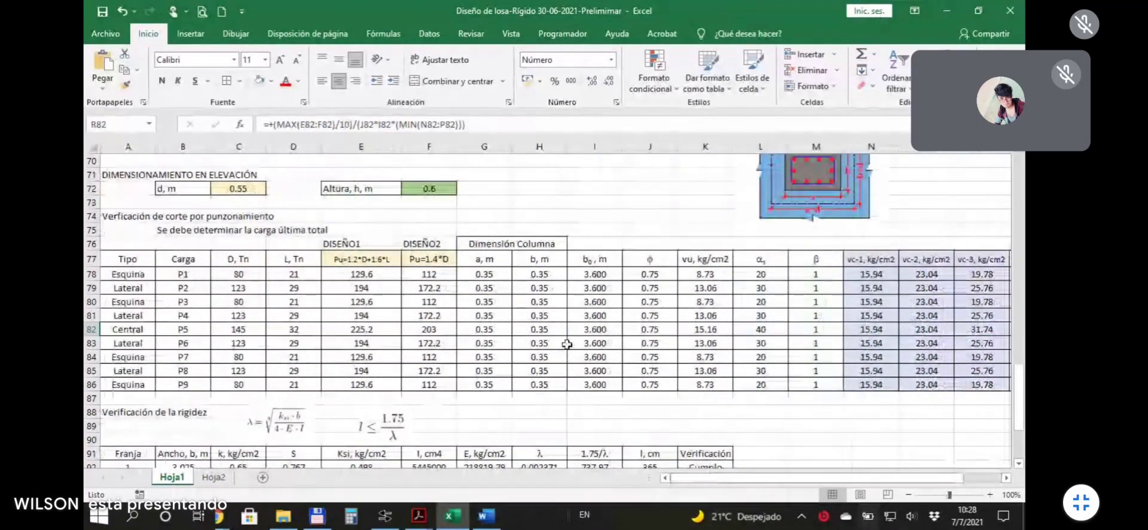
{"action": "left_click", "coordinate": [245, 190]}
{"action": "mouse_move", "coordinate": [752, 477]}
{"action": "left_mouse_down"}
{"action": "mouse_move", "coordinate": [806, 477]}
{"action": "mouse_move", "coordinate": [755, 477]}
{"action": "left_mouse_up"}
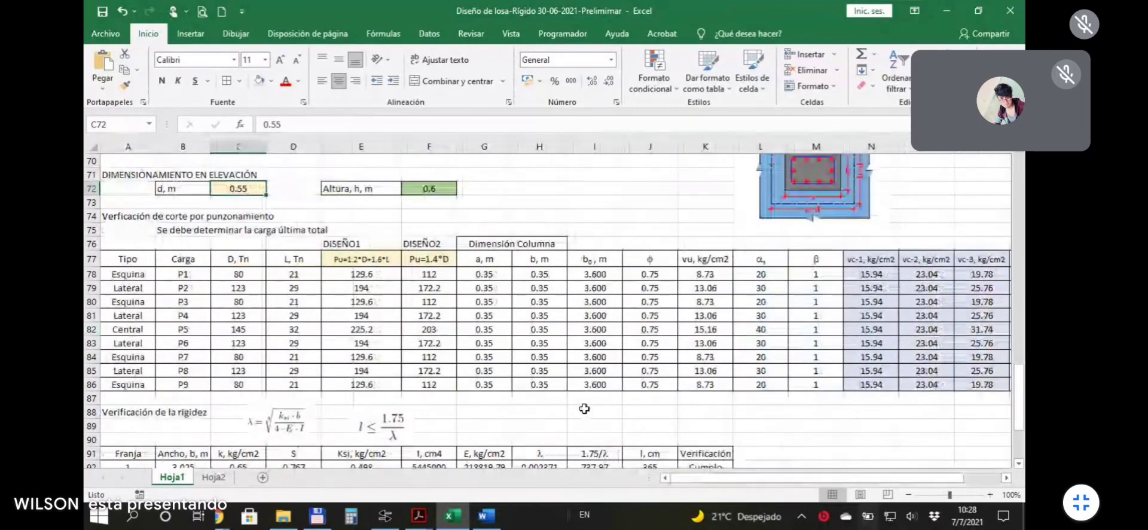
{"action": "left_click", "coordinate": [587, 200]}
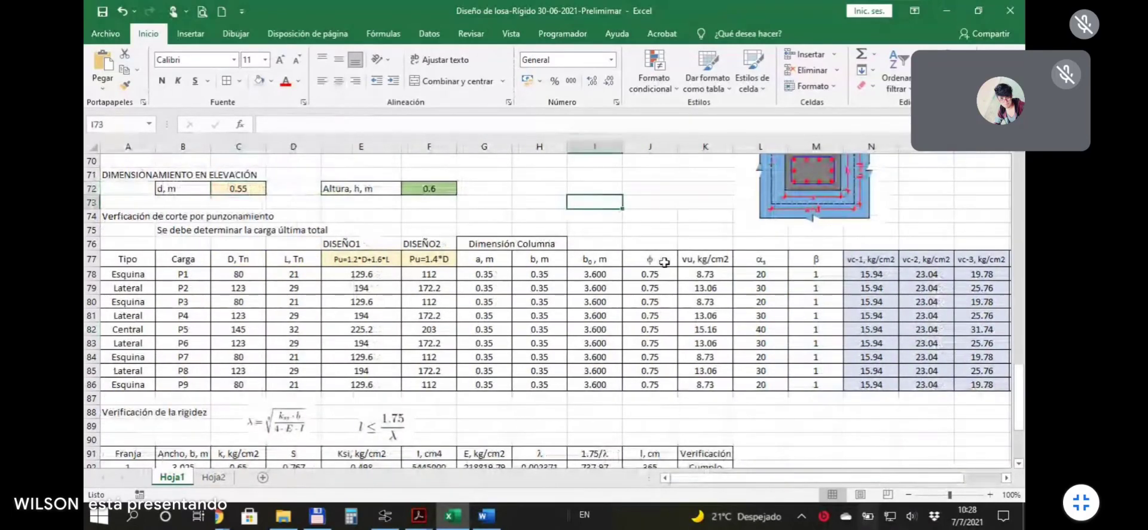
{"action": "left_click", "coordinate": [235, 189]}
{"action": "left_click", "coordinate": [571, 201]}
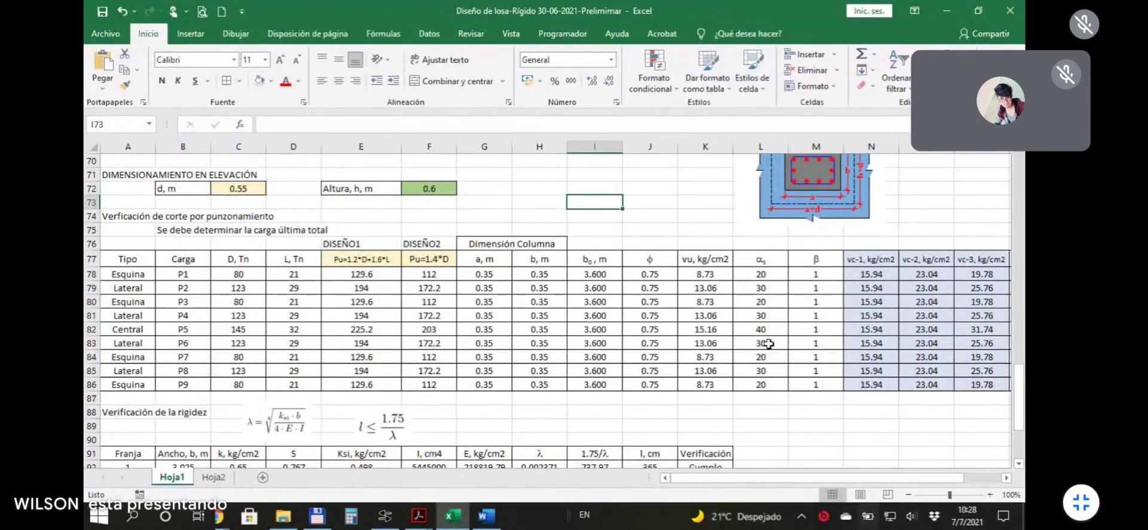
Trace how the Altura h formula in F72 uses the effective depth and the Recubrimiento value in F1.
{"action": "scroll", "coordinate": [730, 343], "scroll_direction": "up", "scroll_amount": 1}
{"action": "left_click_drag", "start_coordinate": [447, 231], "coordinate": [449, 231]}
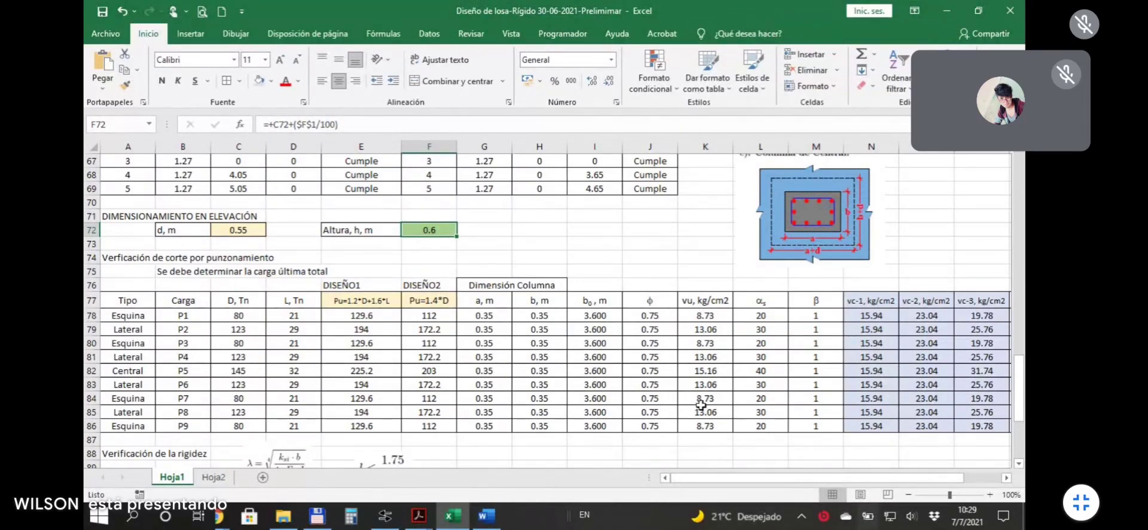
{"action": "left_click_drag", "start_coordinate": [1021, 382], "coordinate": [1021, 180]}
{"action": "left_click", "coordinate": [413, 162]}
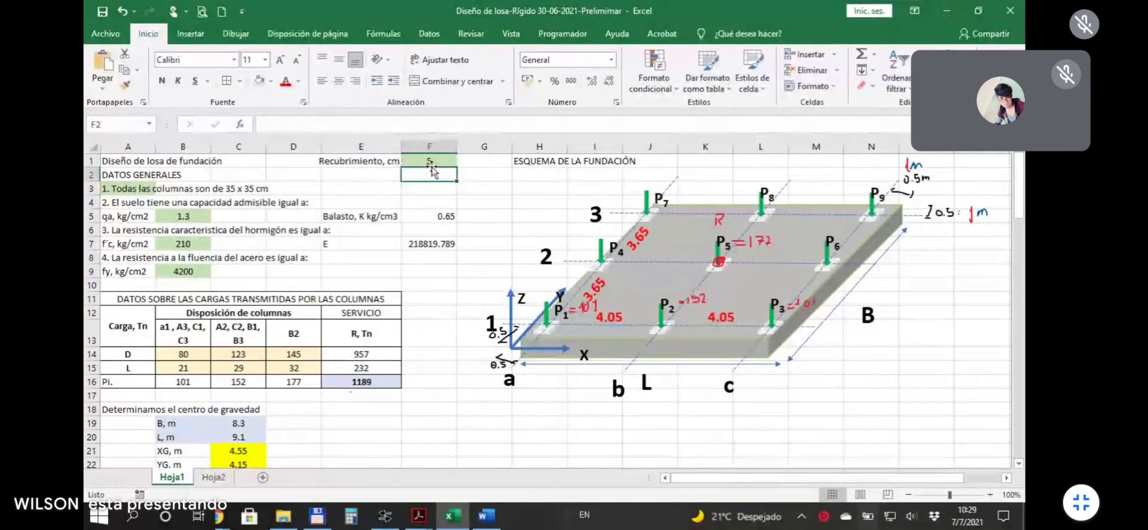
{"action": "left_click_drag", "start_coordinate": [1019, 199], "coordinate": [1019, 374]}
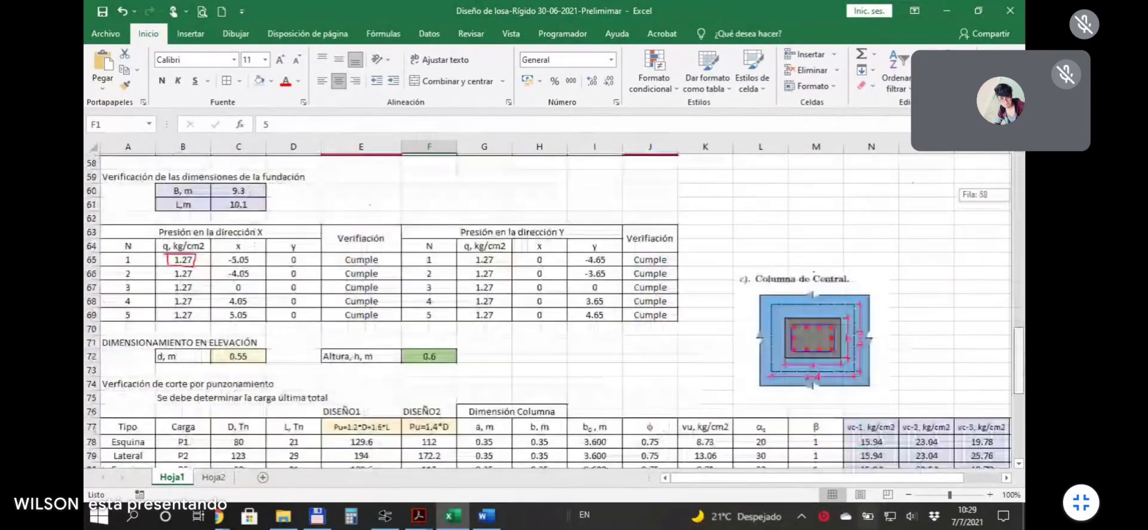
{"action": "left_click", "coordinate": [437, 354]}
{"action": "key", "text": "Right"}
{"action": "key", "text": "Right"}
{"action": "key", "text": "Left"}
{"action": "key", "text": "Left"}
{"action": "key", "text": "Right"}
{"action": "key", "text": "Right"}
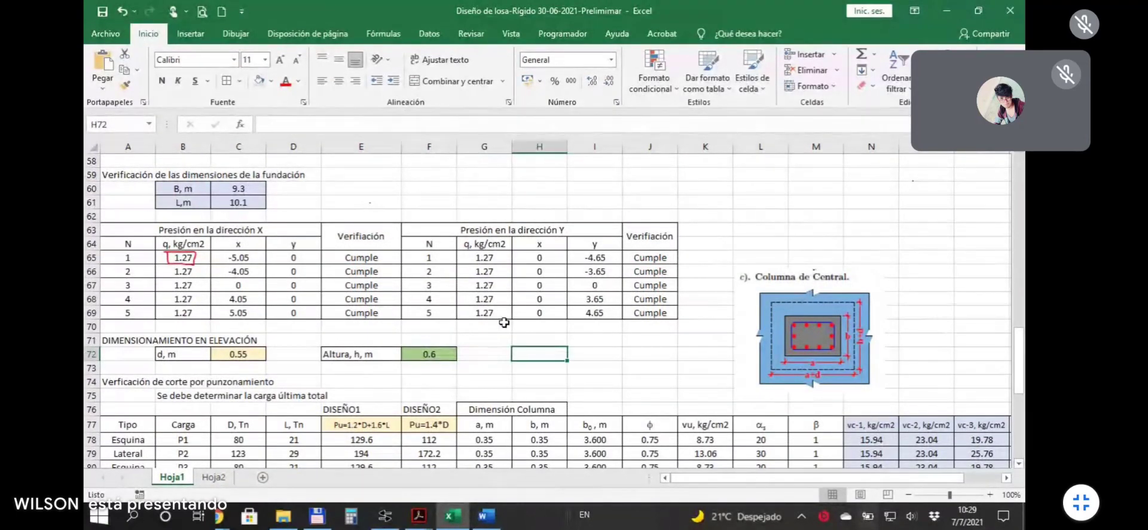
Examine the Verificación de la rigidez section at row 88, its two formulas and the results for each strip.
{"action": "scroll", "coordinate": [629, 335], "scroll_direction": "down", "scroll_amount": 6}
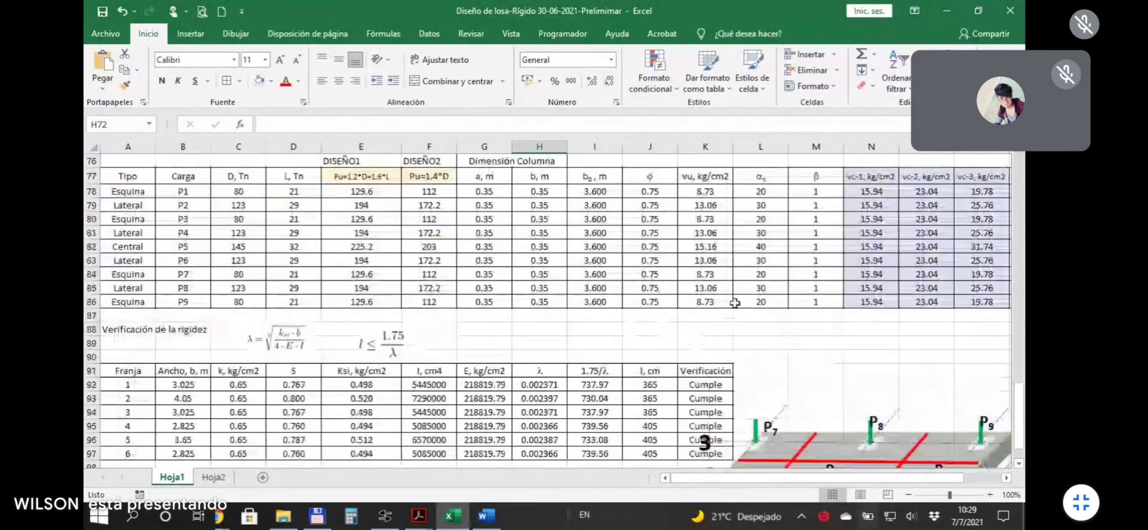
{"action": "scroll", "coordinate": [492, 300], "scroll_direction": "down", "scroll_amount": 1}
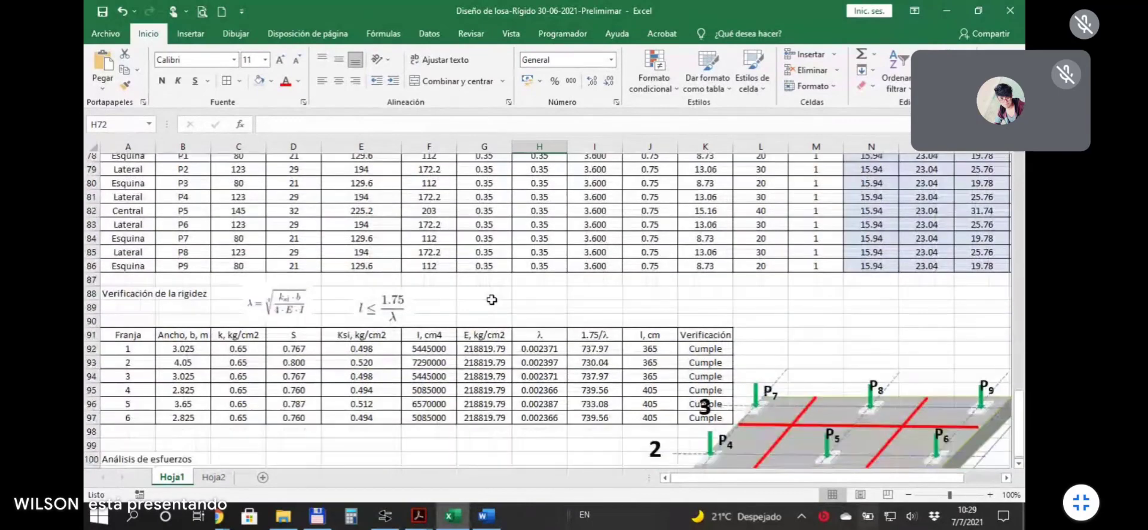
{"action": "left_click", "coordinate": [499, 285]}
{"action": "left_click", "coordinate": [165, 282]}
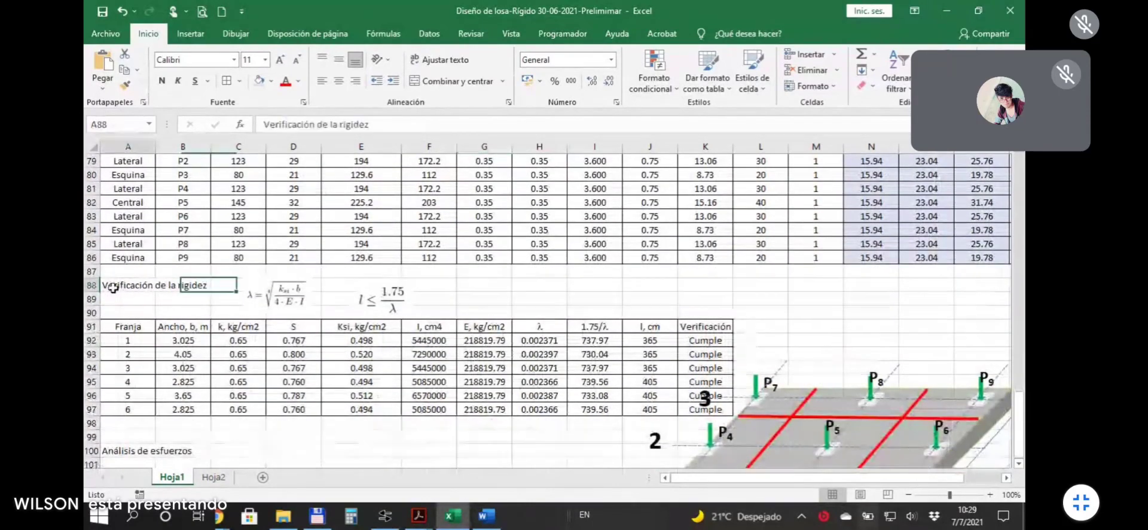
{"action": "left_click", "coordinate": [460, 296]}
{"action": "scroll", "coordinate": [315, 286], "scroll_direction": "down", "scroll_amount": 1}
{"action": "scroll", "coordinate": [315, 286], "scroll_direction": "down", "scroll_amount": 1}
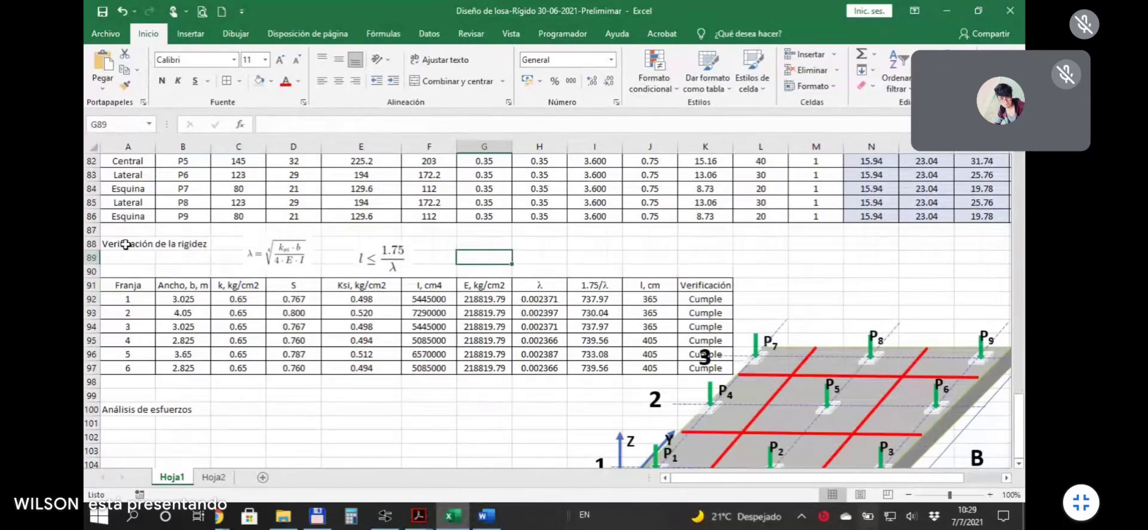
{"action": "left_click", "coordinate": [125, 243]}
{"action": "scroll", "coordinate": [257, 286], "scroll_direction": "down", "scroll_amount": 1}
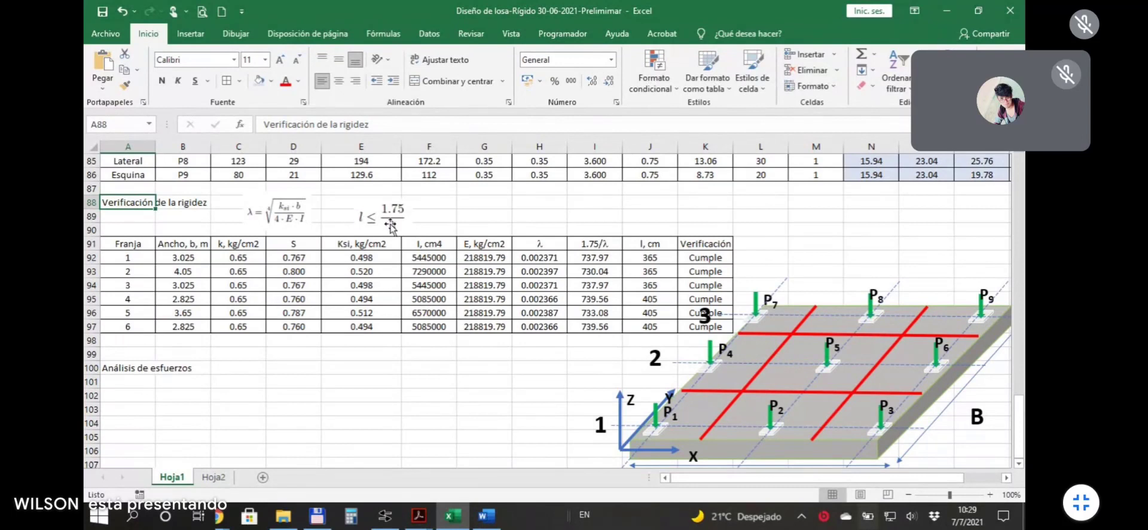
Inspect the strip widths in B92 and B93 and compare them with the strips drawn on the foundation diagram.
{"action": "left_click", "coordinate": [482, 203]}
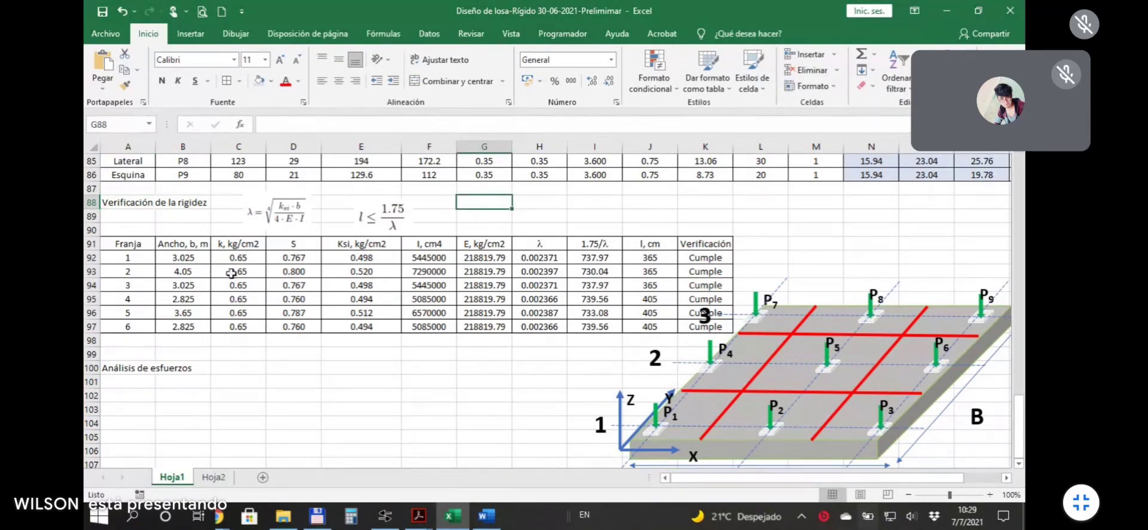
{"action": "left_click", "coordinate": [191, 259]}
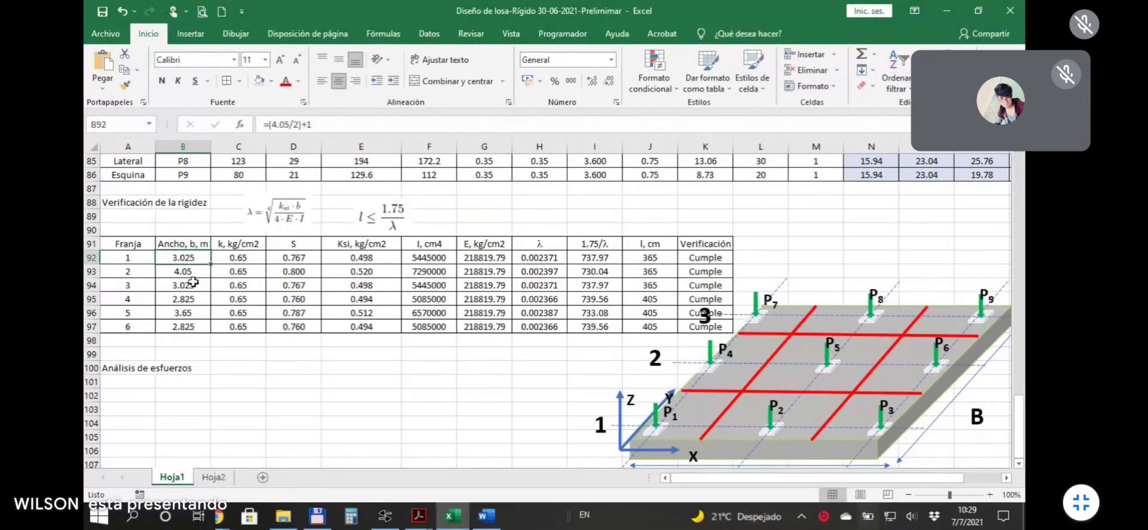
{"action": "left_click", "coordinate": [181, 273]}
{"action": "left_click", "coordinate": [186, 258]}
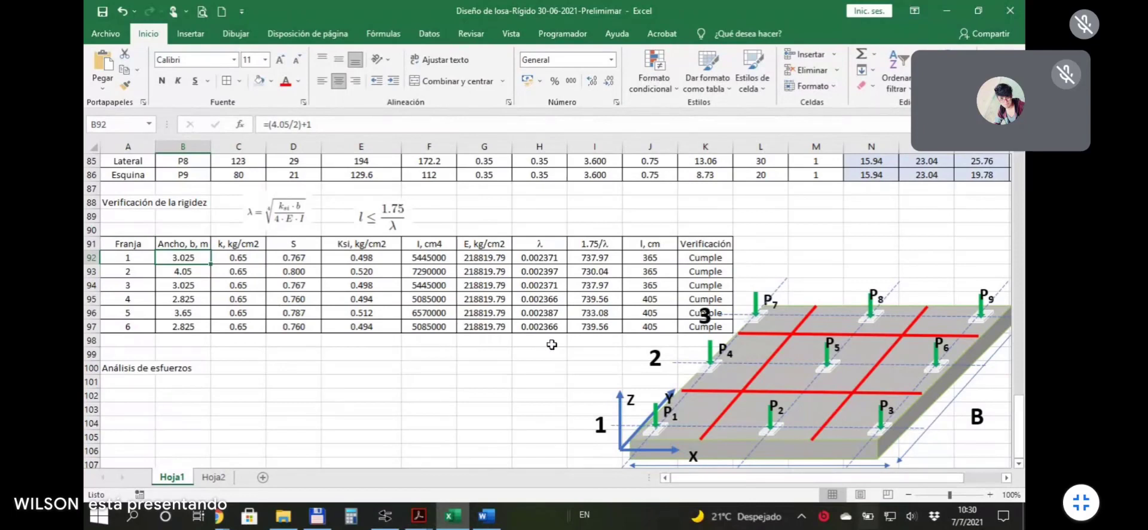
{"action": "scroll", "coordinate": [586, 338], "scroll_direction": "down", "scroll_amount": 1}
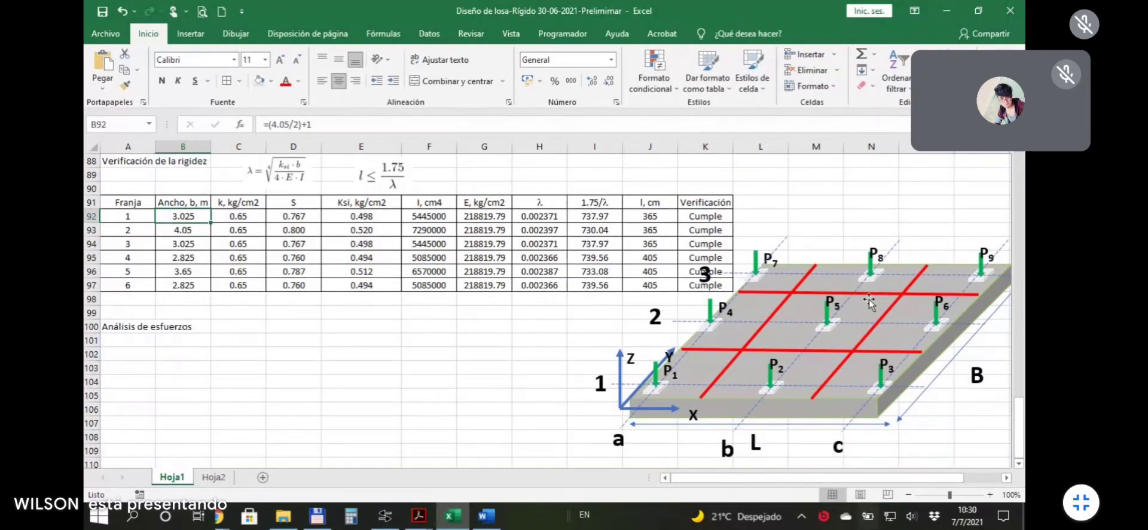
{"action": "left_click", "coordinate": [464, 340]}
{"action": "left_click", "coordinate": [469, 326]}
{"action": "left_click", "coordinate": [470, 313]}
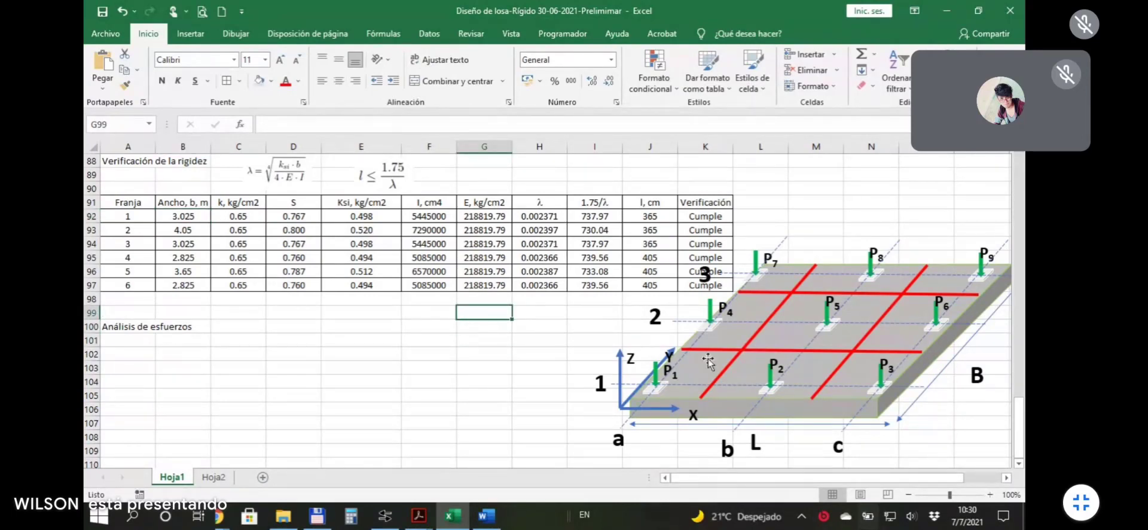
{"action": "left_click", "coordinate": [492, 349]}
{"action": "left_click", "coordinate": [476, 326]}
{"action": "left_click", "coordinate": [378, 326]}
{"action": "left_click", "coordinate": [291, 329]}
{"action": "left_click", "coordinate": [239, 326]}
{"action": "left_click", "coordinate": [361, 326]}
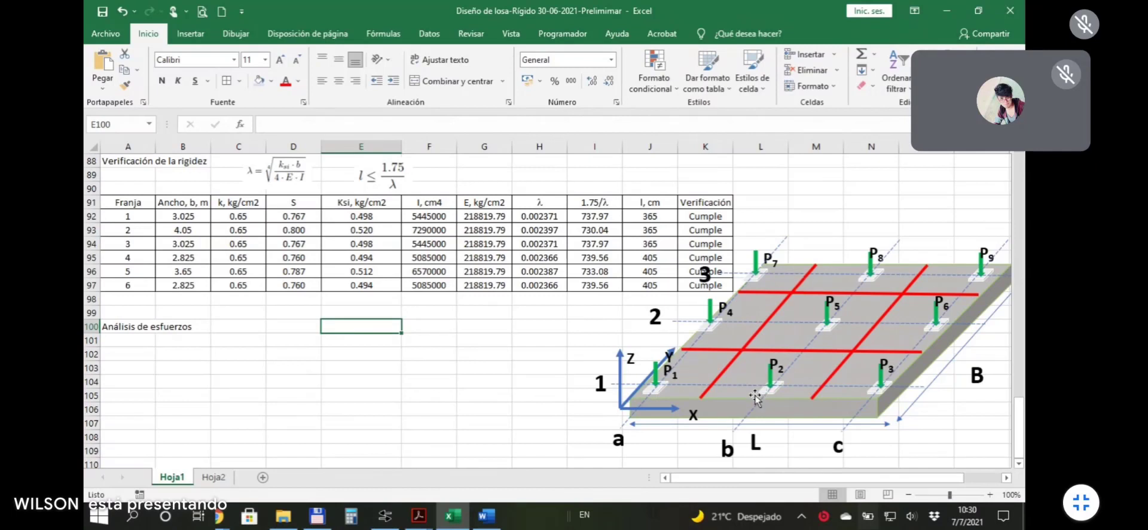
{"action": "mouse_move", "coordinate": [316, 515]}
{"action": "left_click", "coordinate": [436, 354]}
{"action": "left_click_drag", "start_coordinate": [238, 367], "coordinate": [237, 354]}
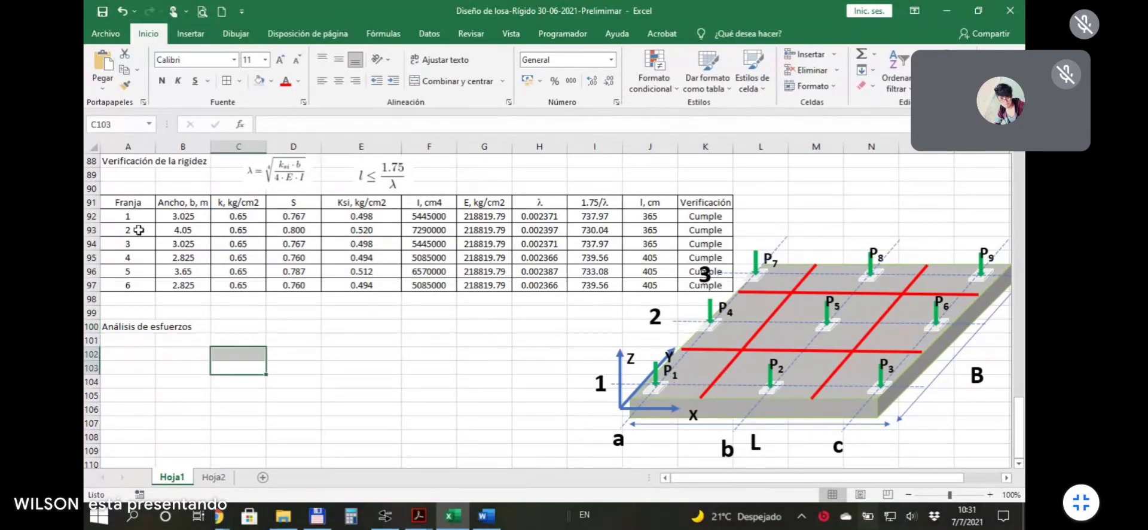
Review the Franja numbers in A92:A97 against the strips marked on the foundation diagram.
{"action": "left_click_drag", "start_coordinate": [138, 218], "coordinate": [129, 285]}
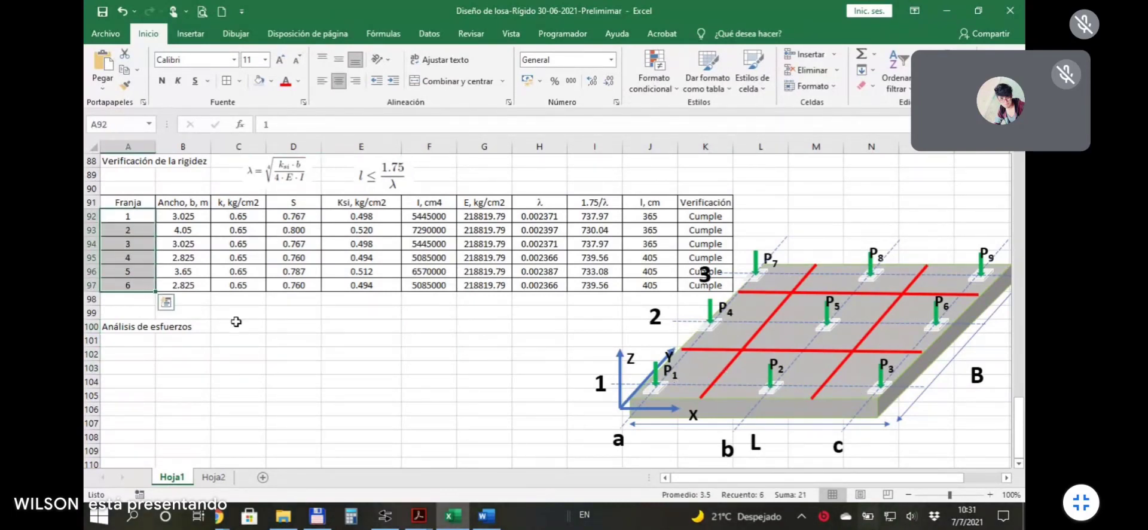
{"action": "left_click", "coordinate": [135, 218]}
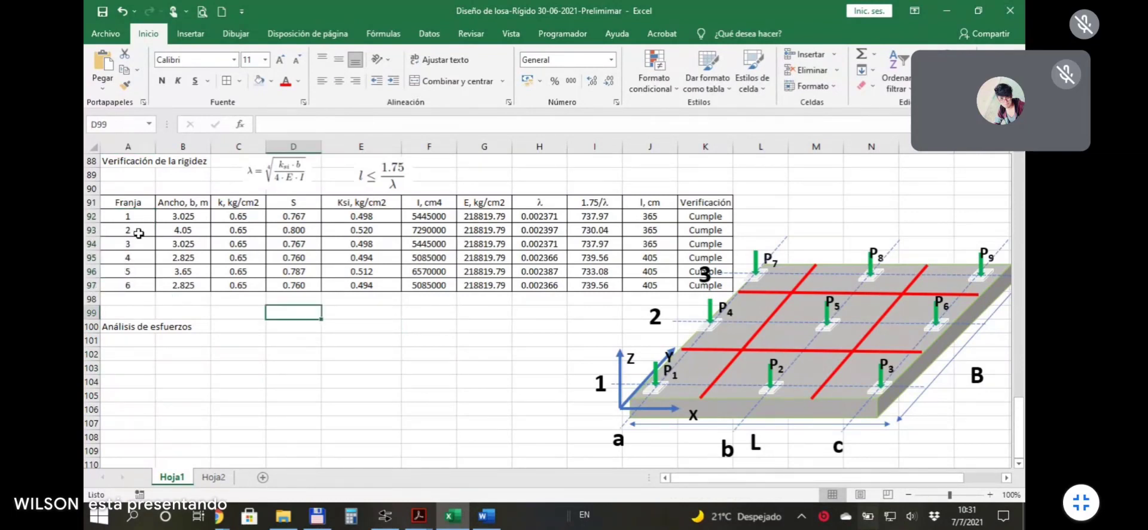
{"action": "left_click_drag", "start_coordinate": [135, 226], "coordinate": [166, 302]}
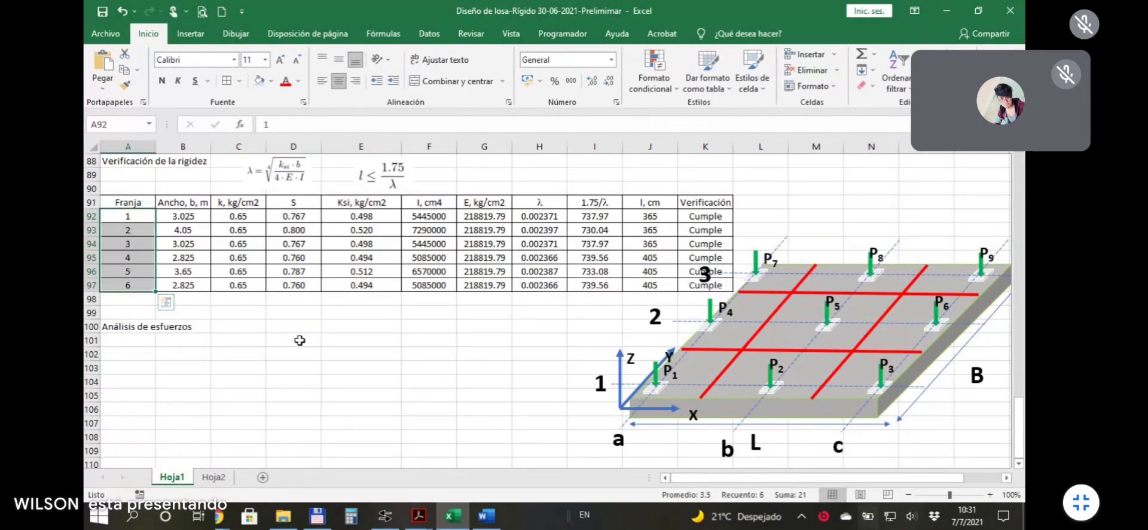
{"action": "left_click", "coordinate": [304, 342]}
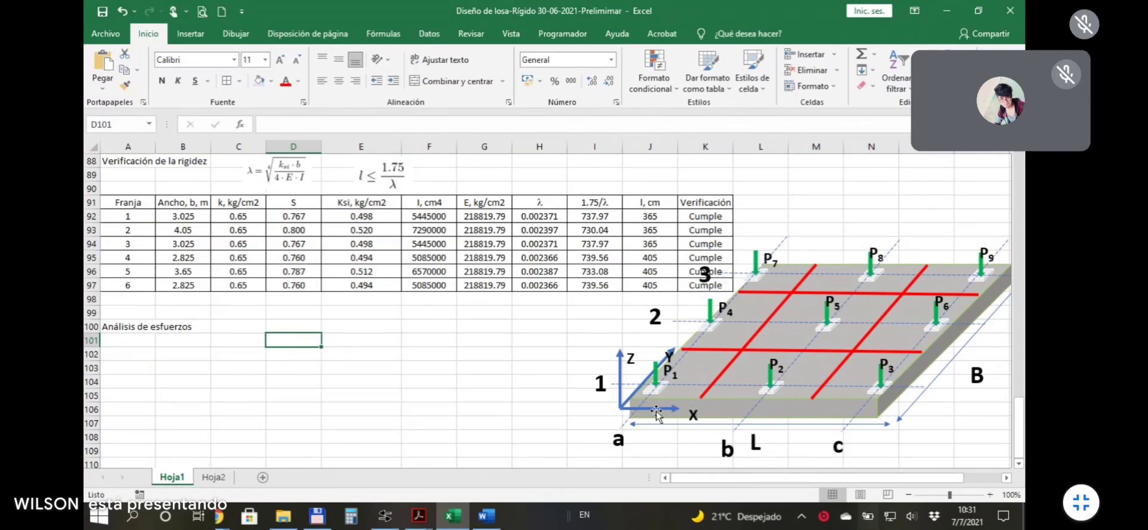
Mark the strip widths in blue ink along the slab diagram's front and side edges, labelling the front widths b.
{"action": "left_click", "coordinate": [235, 33]}
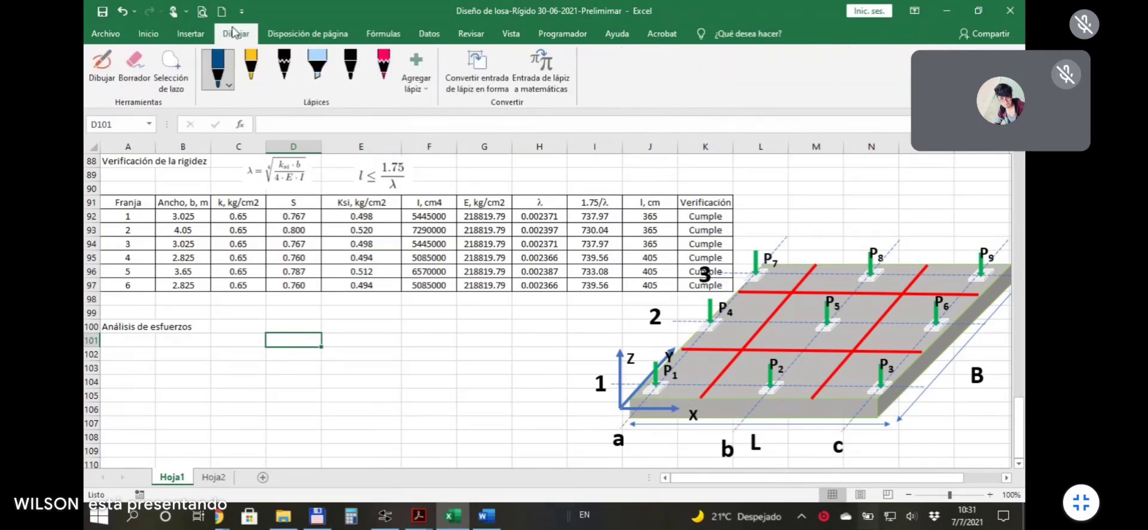
{"action": "left_click", "coordinate": [103, 69]}
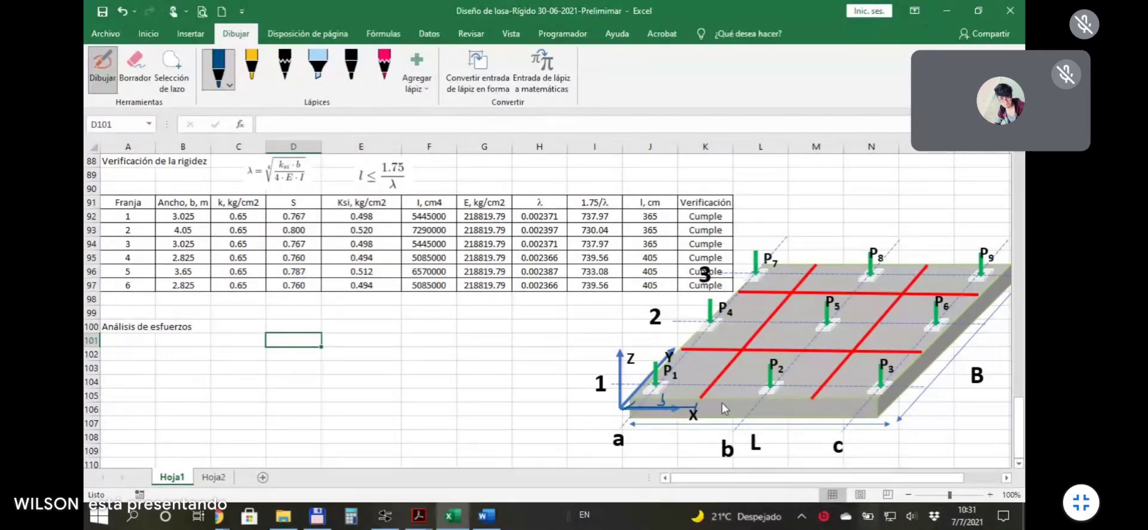
{"action": "left_click_drag", "start_coordinate": [697, 403], "coordinate": [808, 399]}
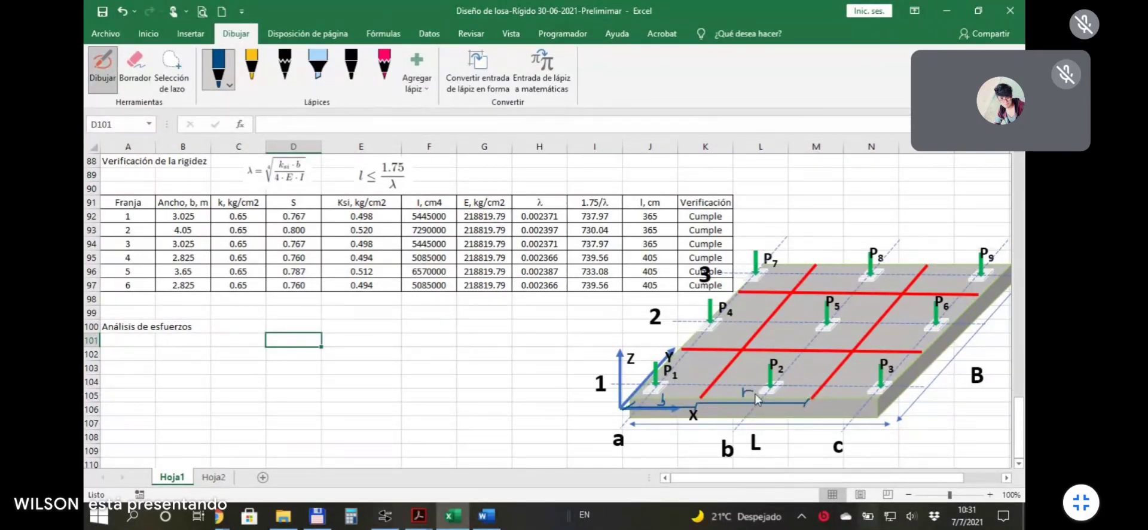
{"action": "left_click_drag", "start_coordinate": [816, 404], "coordinate": [877, 401]}
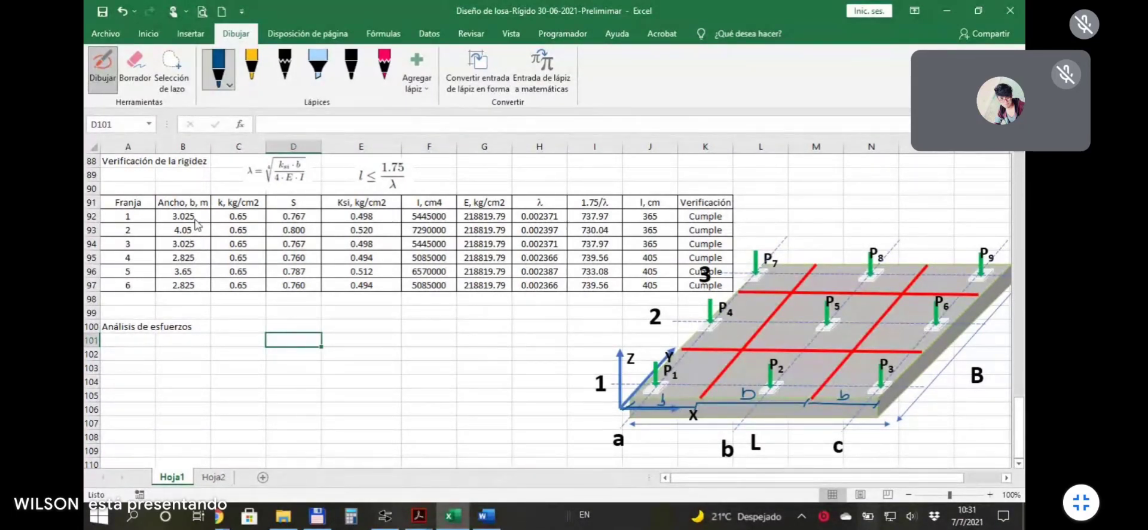
{"action": "mouse_move", "coordinate": [930, 359]}
{"action": "left_mouse_down"}
{"action": "mouse_move", "coordinate": [944, 359]}
{"action": "mouse_move", "coordinate": [893, 412]}
{"action": "left_mouse_up"}
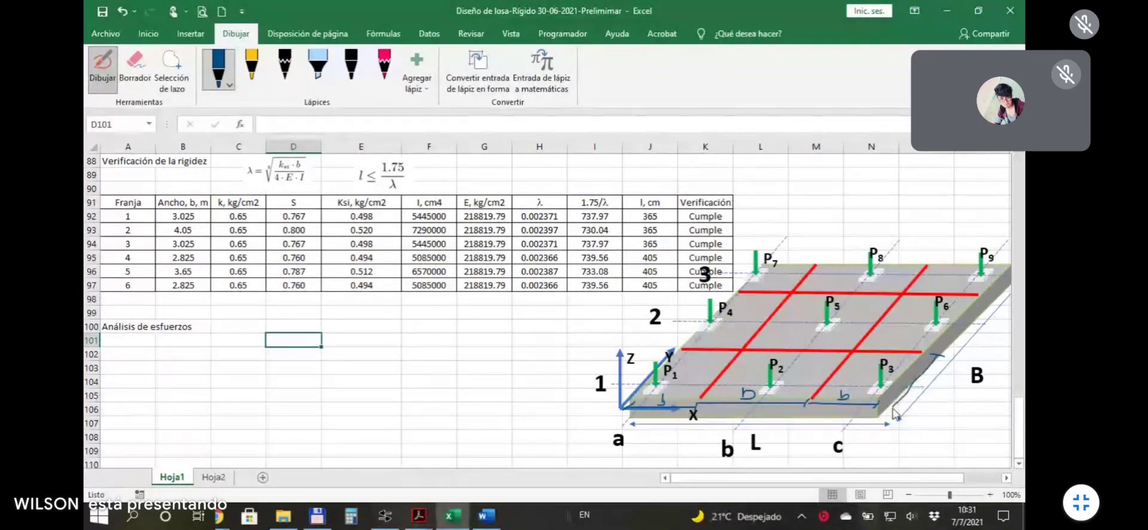
{"action": "left_click_drag", "start_coordinate": [986, 304], "coordinate": [943, 355]}
{"action": "left_click_drag", "start_coordinate": [985, 302], "coordinate": [1008, 276]}
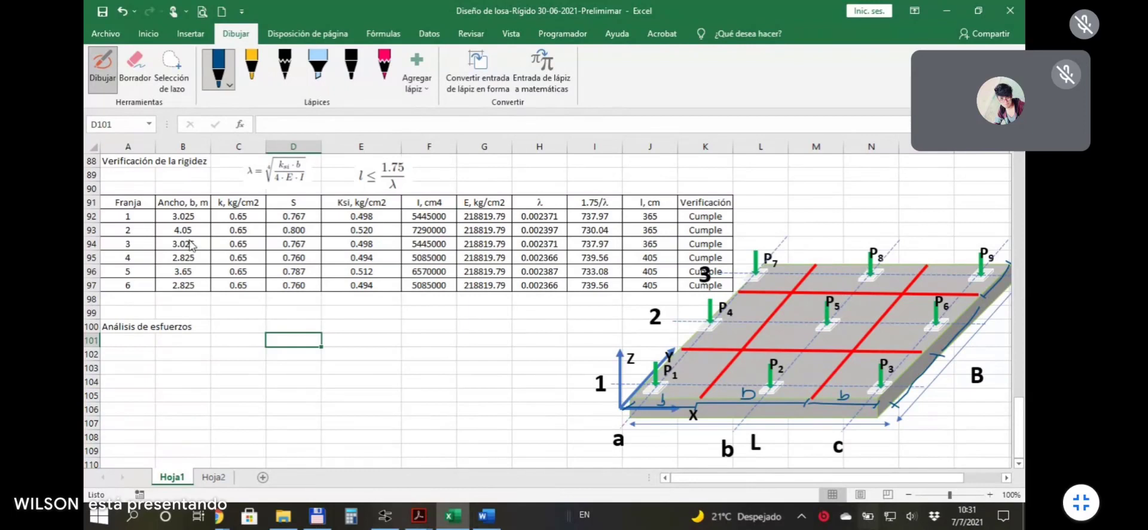
{"action": "key", "text": "Escape"}
Check the Ancho b values and formulas for the strips, from B92 down to B95.
{"action": "left_click", "coordinate": [183, 216]}
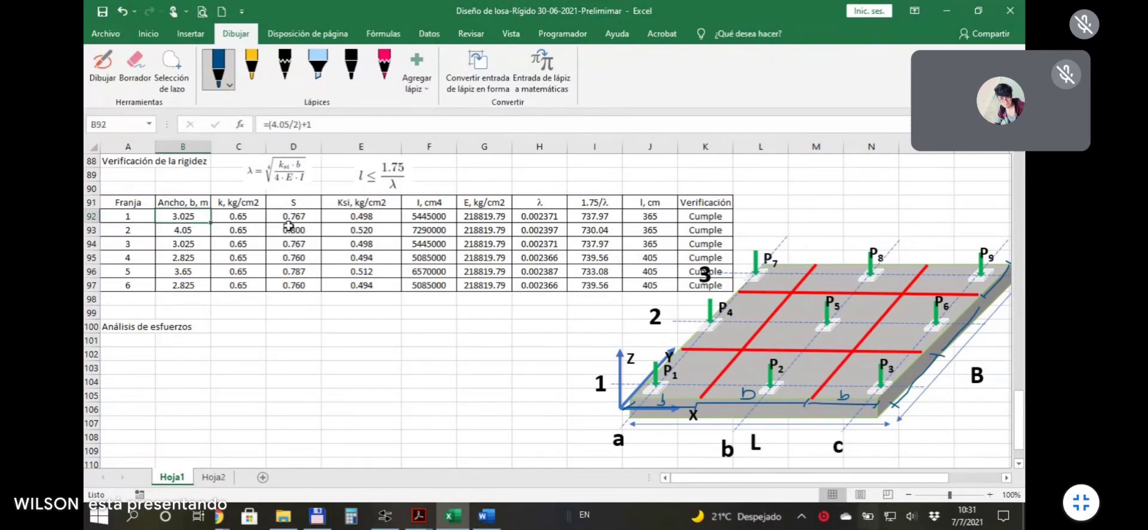
{"action": "left_click", "coordinate": [190, 230]}
{"action": "left_click", "coordinate": [194, 244]}
{"action": "left_click", "coordinate": [197, 262]}
Inspect the k formula in C92 of the rigidity table and its reference to B5.
{"action": "left_click", "coordinate": [238, 339]}
{"action": "left_click", "coordinate": [238, 242]}
{"action": "left_click", "coordinate": [239, 217]}
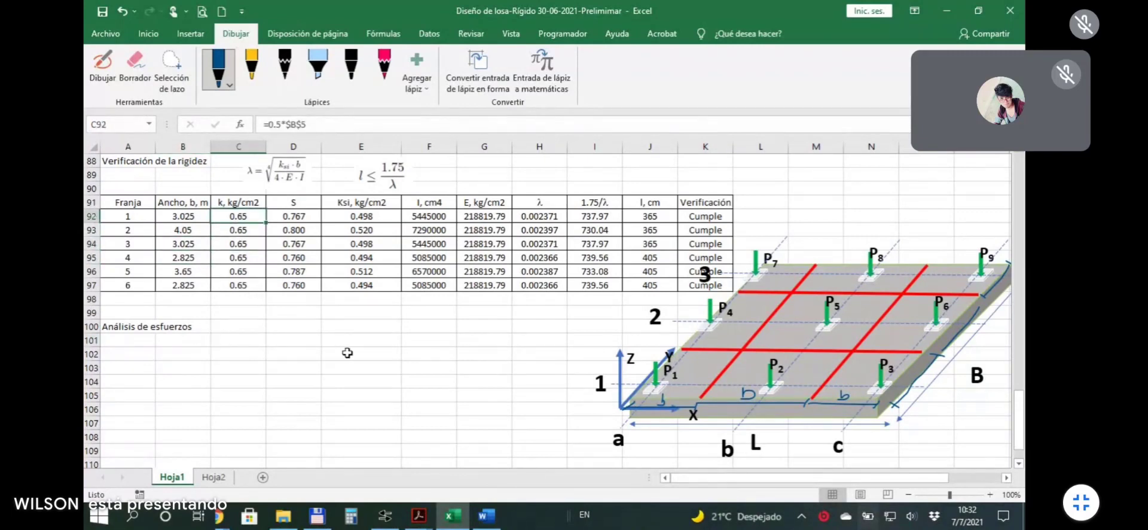
{"action": "left_click", "coordinate": [282, 339]}
{"action": "scroll", "coordinate": [283, 339], "scroll_direction": "up", "scroll_amount": 1}
{"action": "left_click", "coordinate": [238, 256]}
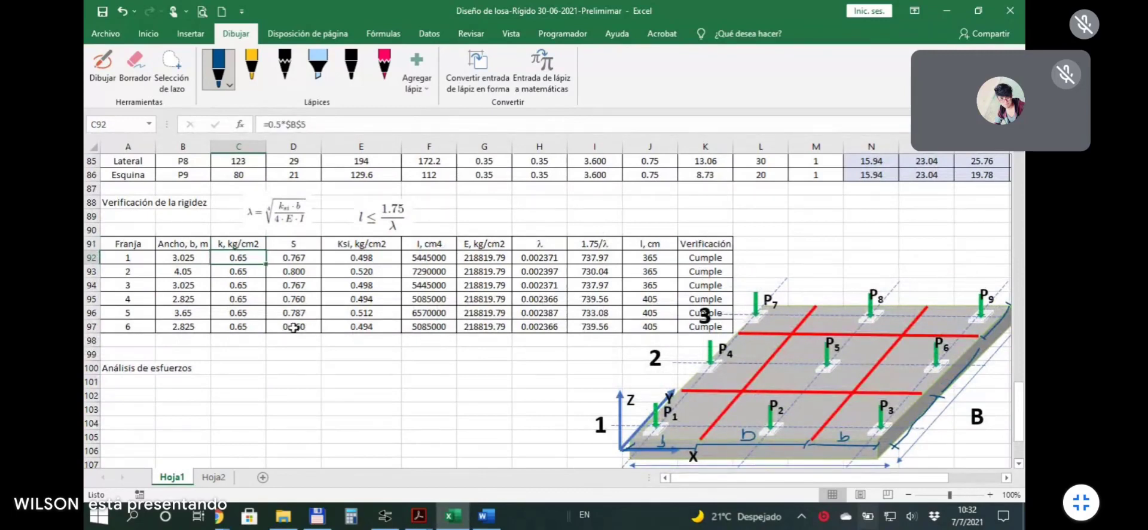
Examine the E label in E7 and the Balasto formula in F5 of the general data.
{"action": "scroll", "coordinate": [353, 333], "scroll_direction": "up", "scroll_amount": 4}
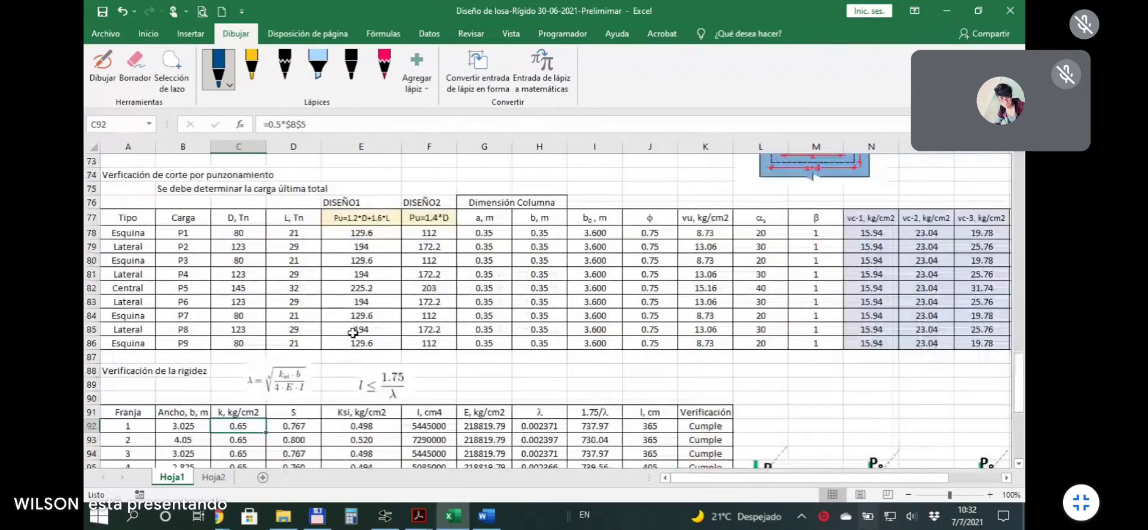
{"action": "scroll", "coordinate": [353, 332], "scroll_direction": "up", "scroll_amount": 20}
{"action": "left_click", "coordinate": [380, 240]}
{"action": "type", "text": "E"}
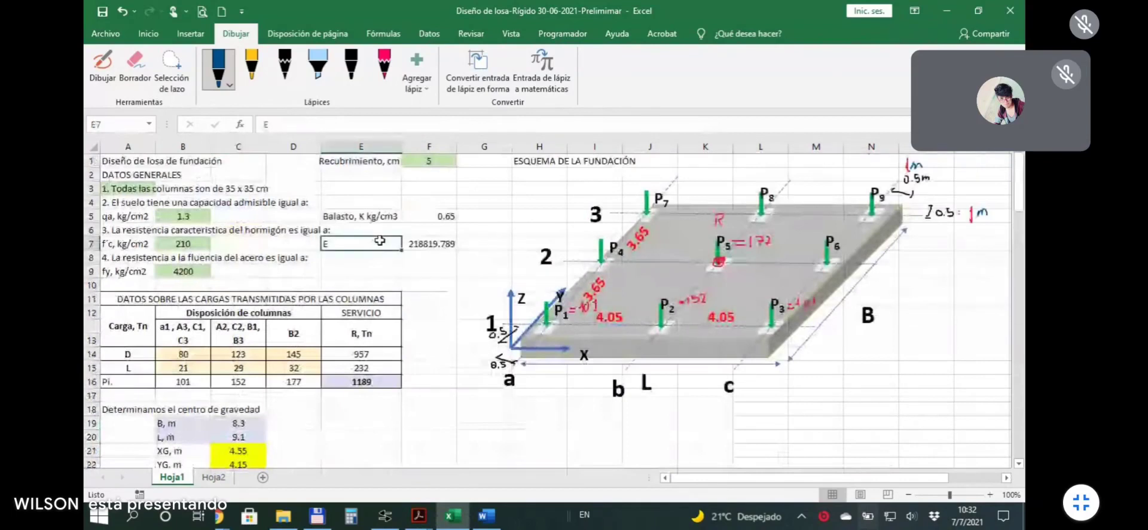
{"action": "left_click", "coordinate": [443, 222]}
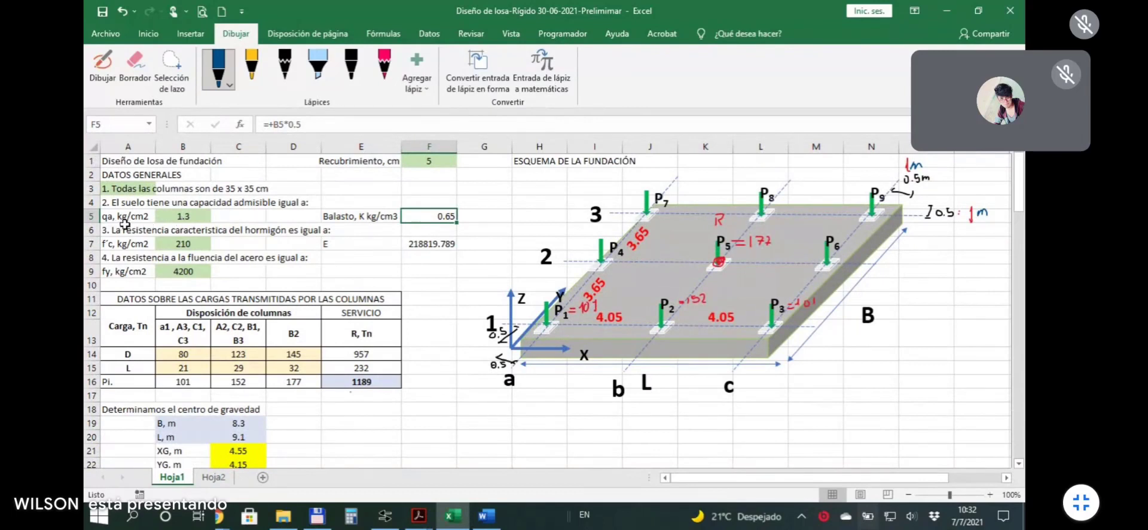
Trace how the Balasto coefficient in F5 is derived from the soil's admissible capacity qa in B5.
{"action": "left_click", "coordinate": [176, 218]}
{"action": "left_click", "coordinate": [223, 220]}
{"action": "left_click", "coordinate": [196, 218]}
{"action": "left_click", "coordinate": [236, 215]}
{"action": "left_click", "coordinate": [207, 220]}
{"action": "key", "text": "Right"}
{"action": "key", "text": "Right"}
{"action": "left_click", "coordinate": [442, 217]}
{"action": "left_click", "coordinate": [323, 126]}
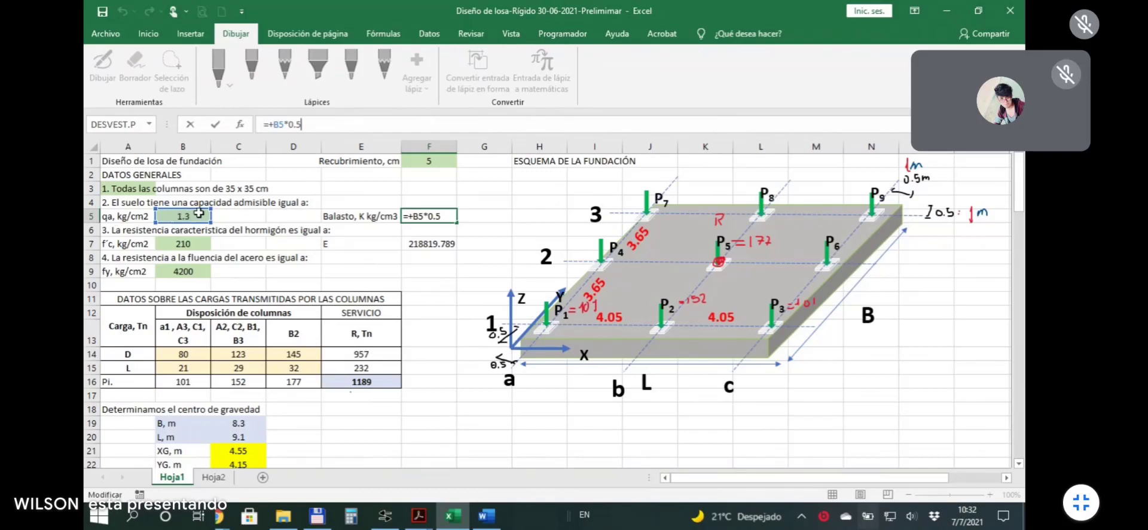
{"action": "key", "text": "ctrl+Return"}
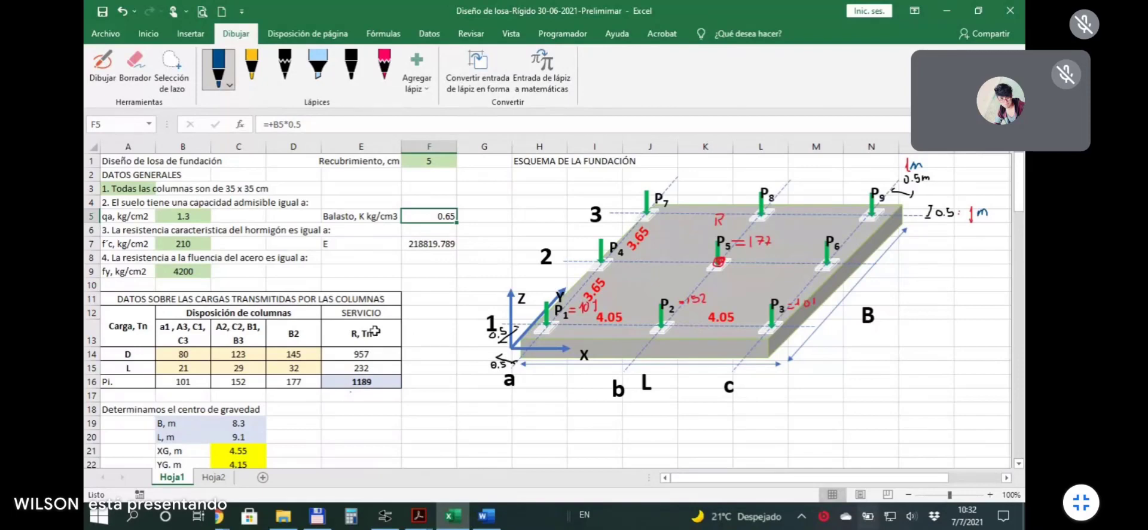
Return to the rigidity table and compare the k values in C92:C97 with the Balasto coefficient.
{"action": "scroll", "coordinate": [374, 332], "scroll_direction": "down", "scroll_amount": 20}
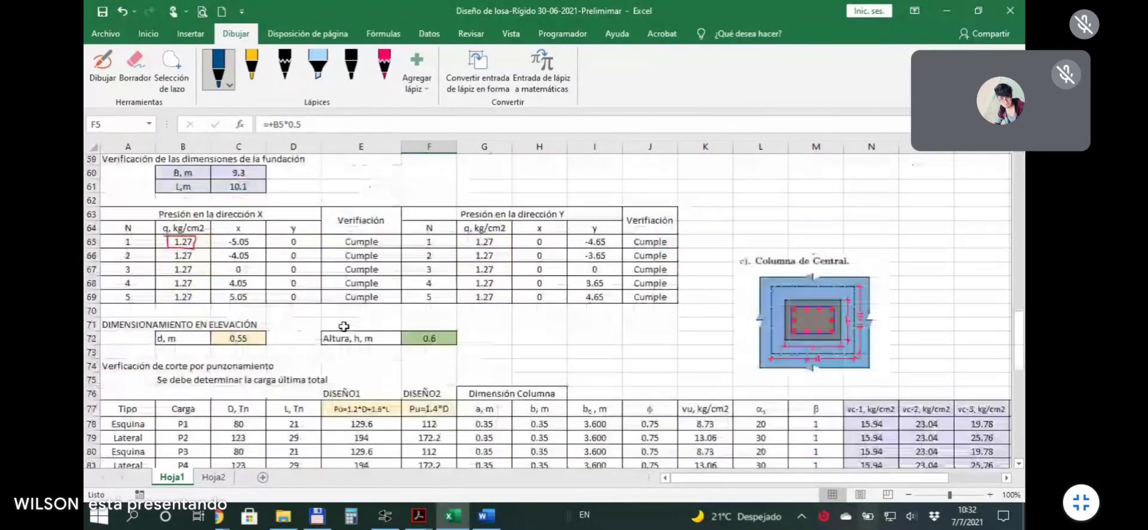
{"action": "scroll", "coordinate": [337, 317], "scroll_direction": "down", "scroll_amount": 5}
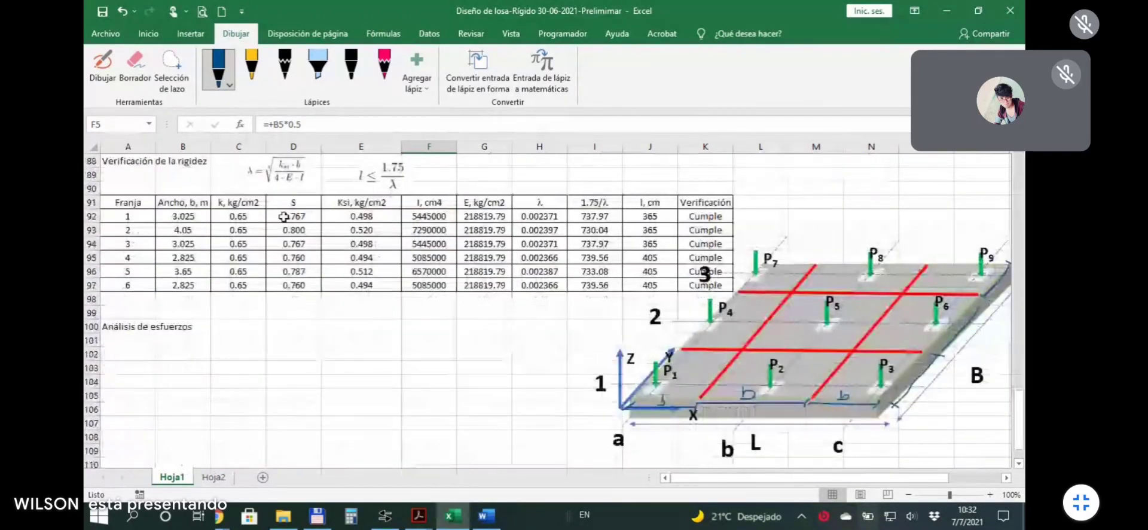
{"action": "left_click_drag", "start_coordinate": [245, 217], "coordinate": [239, 286]}
{"action": "left_click", "coordinate": [333, 326]}
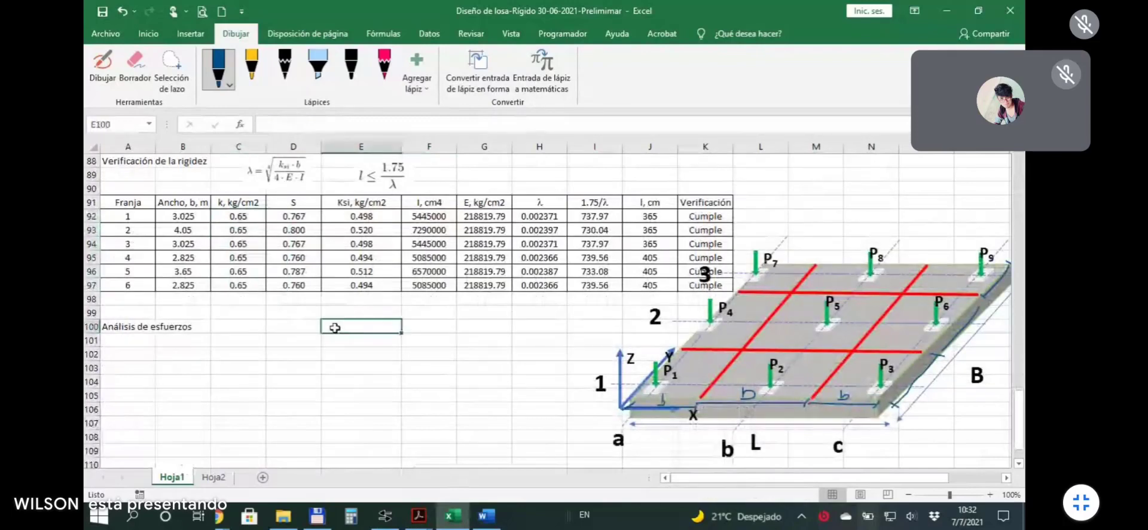
{"action": "left_click", "coordinate": [251, 217]}
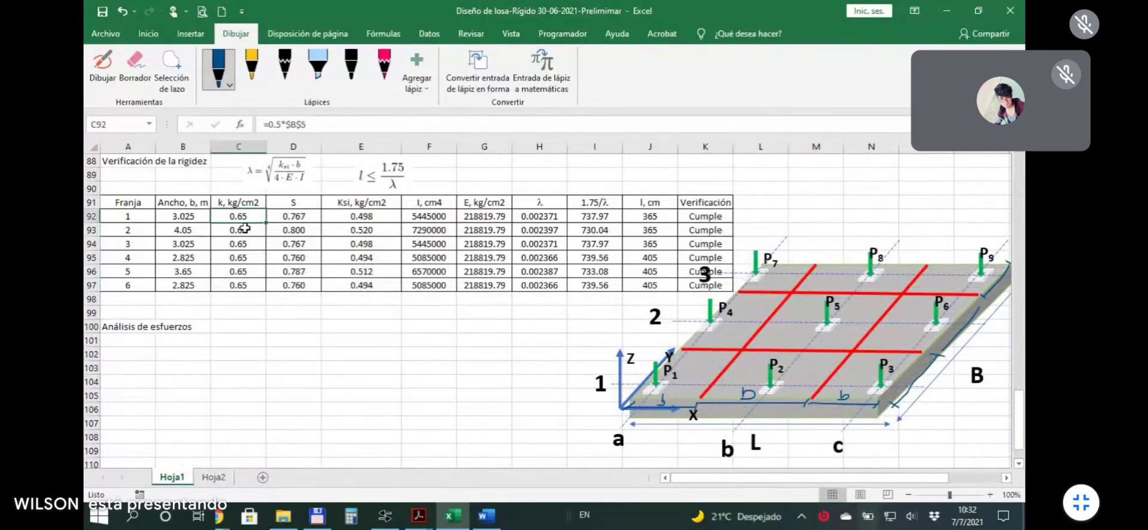
Inspect the S formula in D92 and the Ksi formula in E92 with the cells they reference.
{"action": "scroll", "coordinate": [247, 241], "scroll_direction": "up", "scroll_amount": 2}
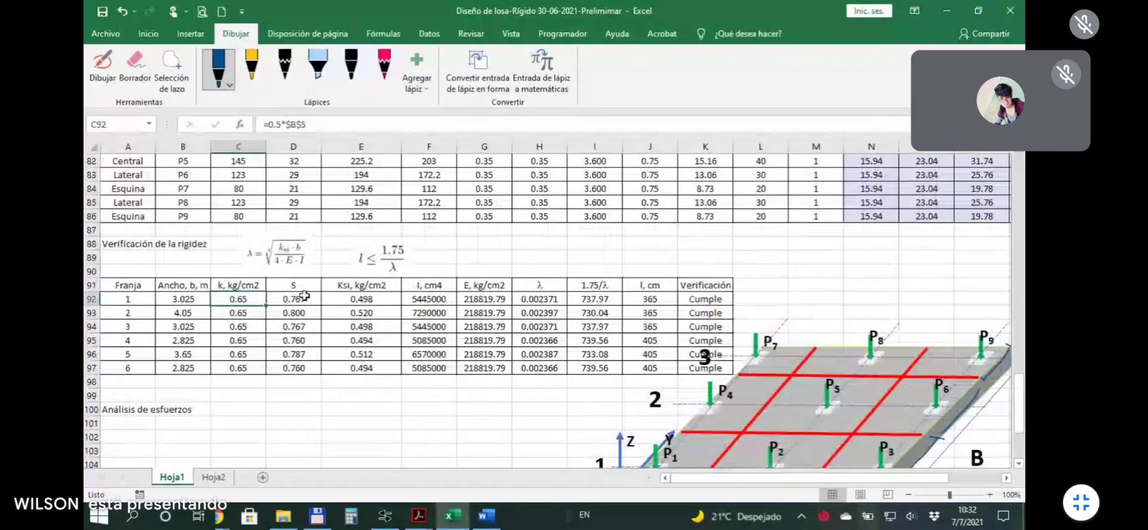
{"action": "left_click", "coordinate": [303, 298]}
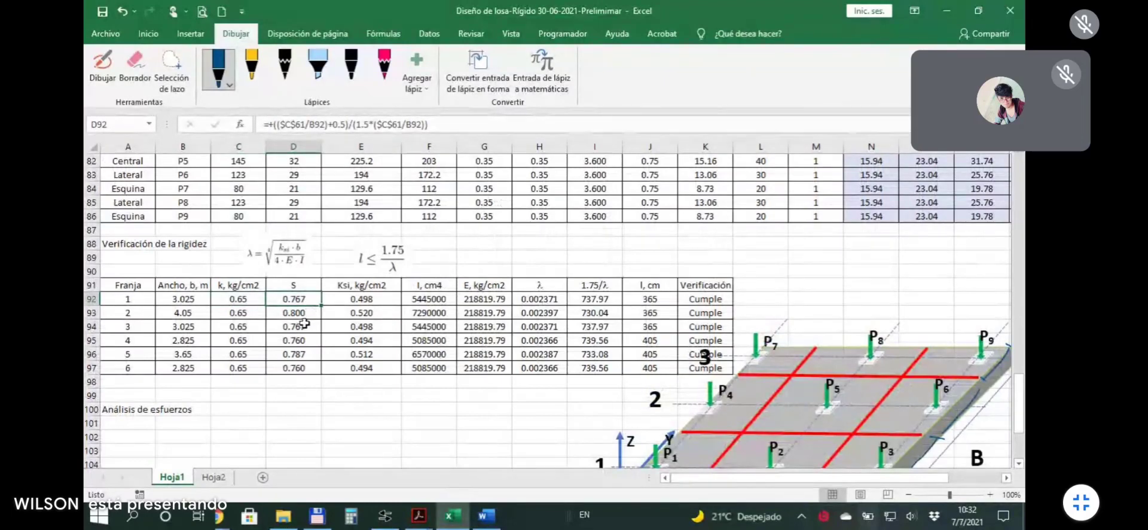
{"action": "left_click", "coordinate": [354, 299]}
{"action": "key", "text": "F2"}
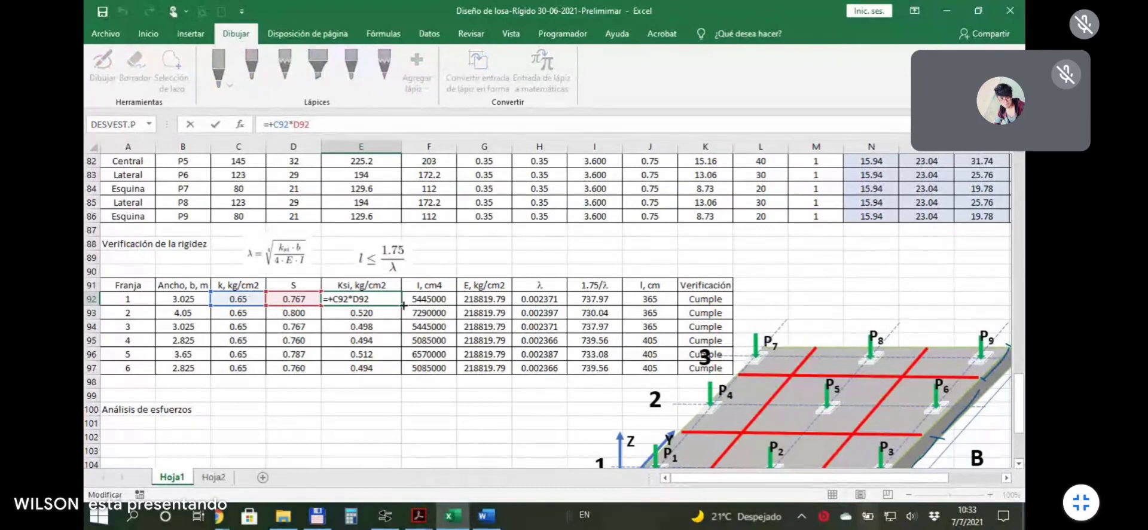
{"action": "key", "text": "Escape"}
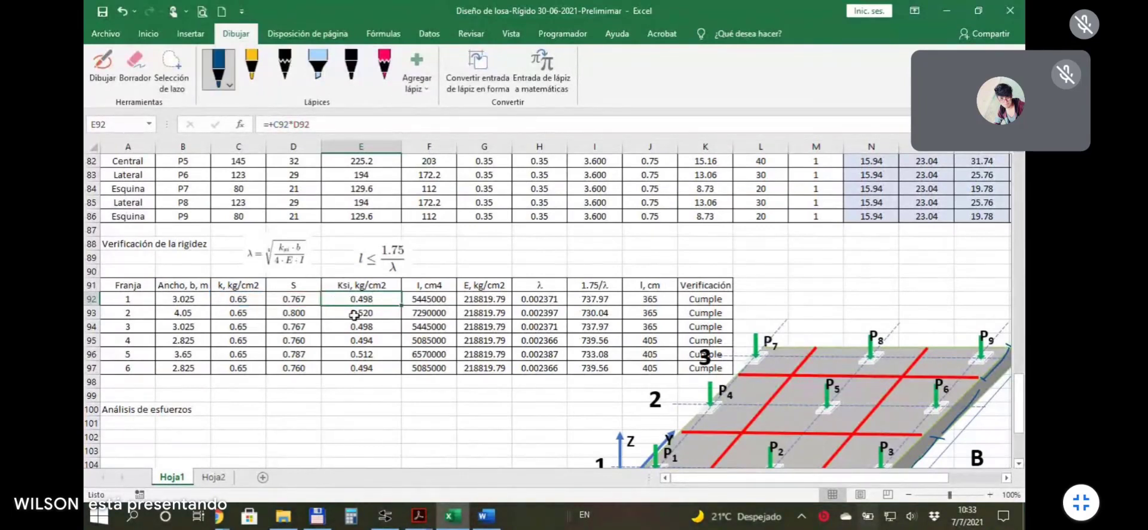
Inspect the moment of inertia formula in F92 and the elastic modulus formula in G92.
{"action": "left_click", "coordinate": [432, 301]}
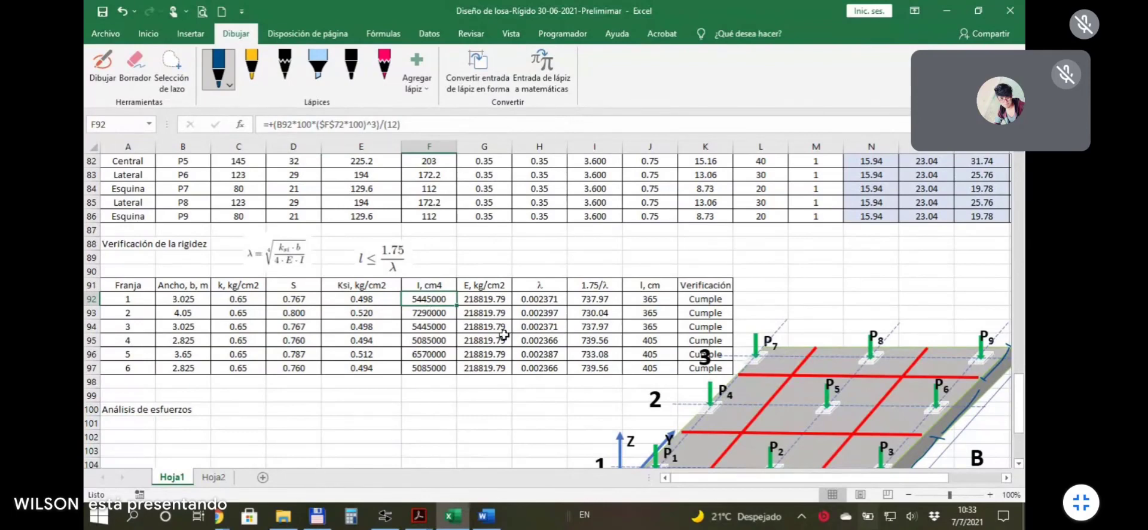
{"action": "scroll", "coordinate": [607, 318], "scroll_direction": "down", "scroll_amount": 1}
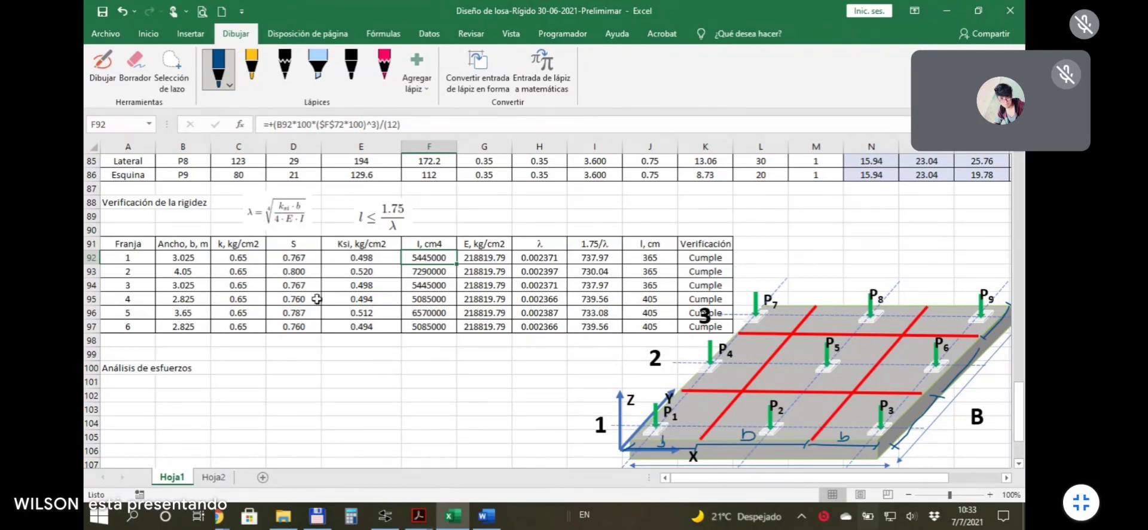
{"action": "left_click", "coordinate": [432, 242]}
{"action": "left_click", "coordinate": [432, 259]}
{"action": "left_click", "coordinate": [433, 242]}
{"action": "left_click", "coordinate": [494, 243]}
{"action": "left_click", "coordinate": [489, 259]}
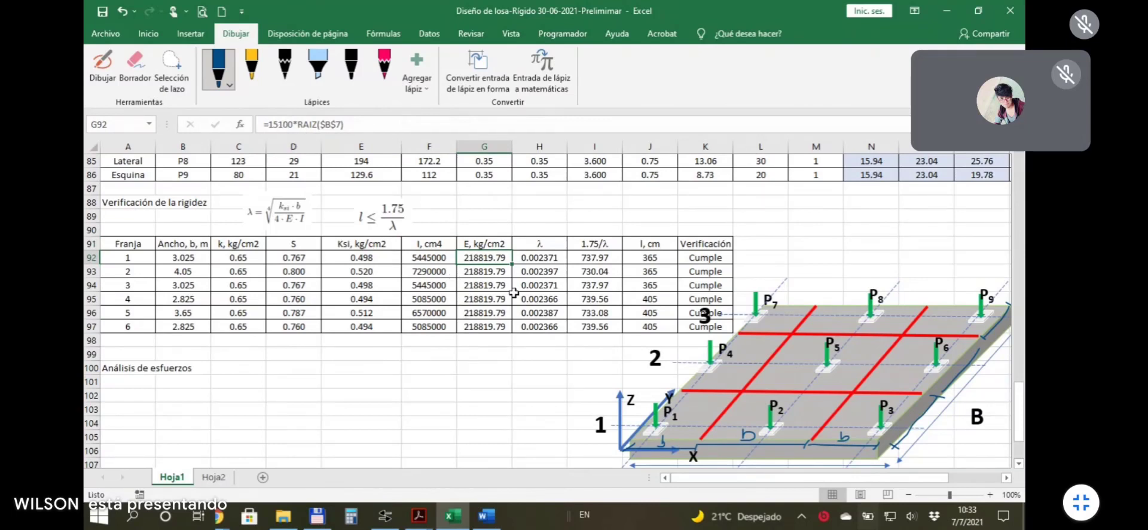
Check the λ formulas in H92:H97 against the λ equation shown above the table.
{"action": "left_click", "coordinate": [527, 259]}
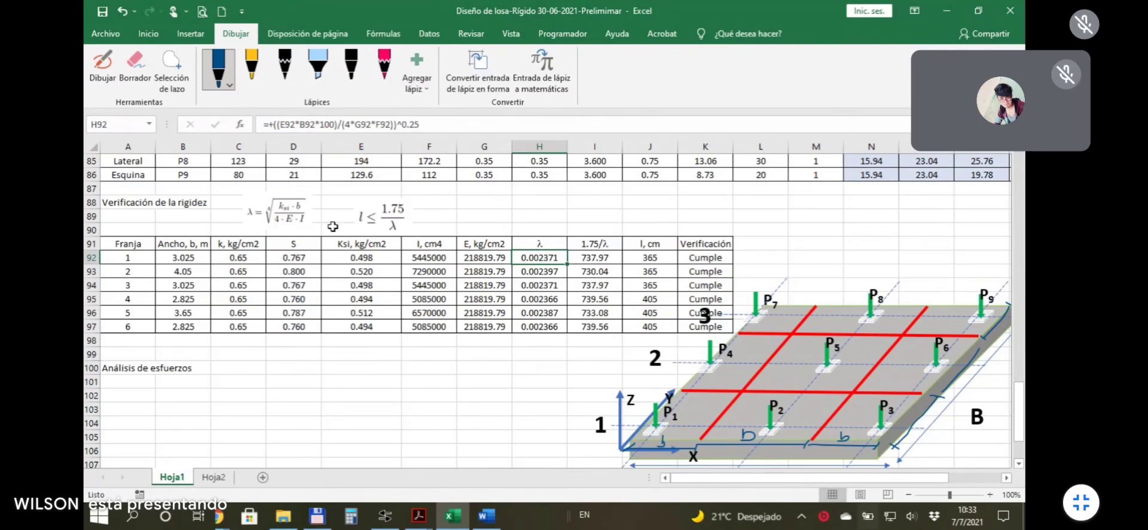
{"action": "left_click", "coordinate": [538, 270]}
{"action": "left_click", "coordinate": [540, 286]}
{"action": "left_click", "coordinate": [541, 299]}
{"action": "left_click", "coordinate": [541, 312]}
{"action": "left_click", "coordinate": [540, 326]}
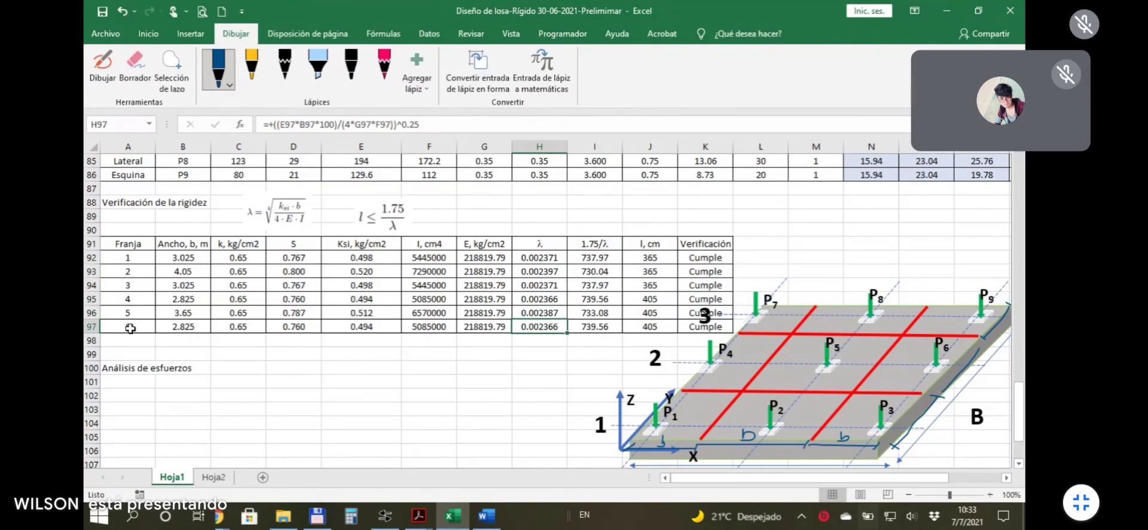
{"action": "left_click_drag", "start_coordinate": [539, 258], "coordinate": [539, 326]}
{"action": "left_click", "coordinate": [539, 350]}
Review the 1.75/λ limits from I92 to I95 and compare them with the span lengths l in J92:J97.
{"action": "left_click", "coordinate": [604, 257]}
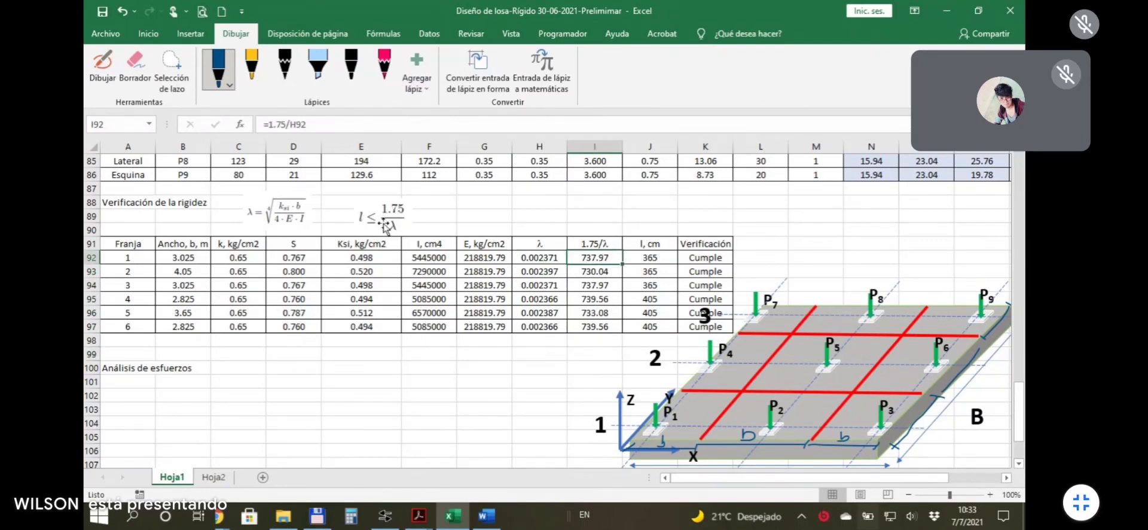
{"action": "left_click", "coordinate": [608, 271]}
{"action": "left_click", "coordinate": [603, 285]}
{"action": "left_click", "coordinate": [598, 298]}
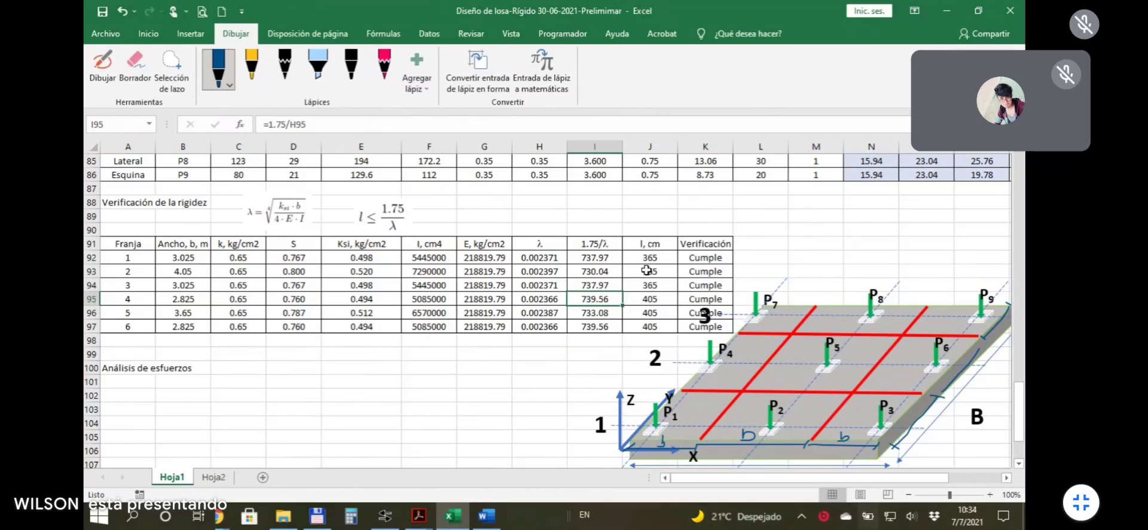
{"action": "left_click_drag", "start_coordinate": [647, 258], "coordinate": [650, 327]}
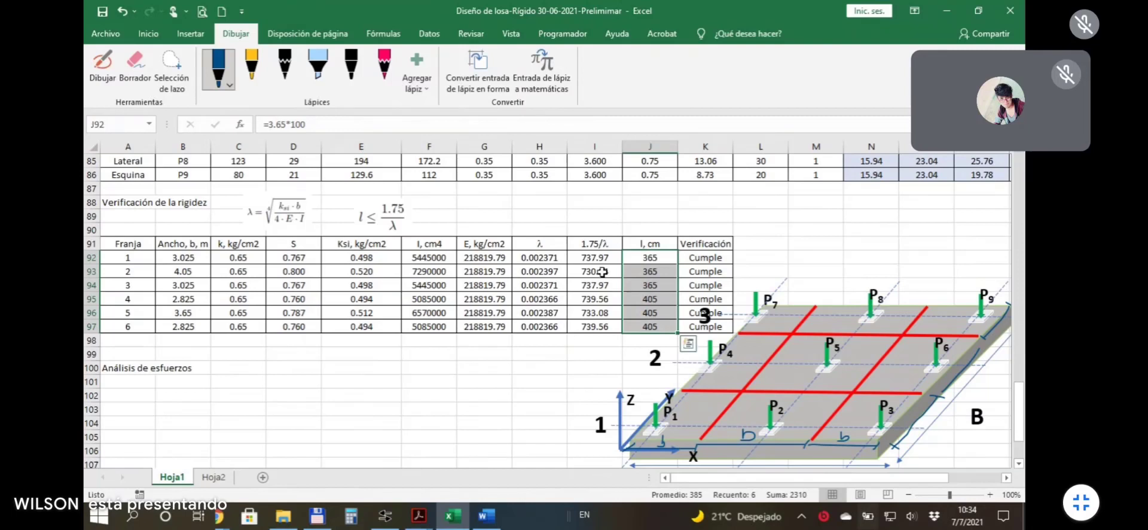
{"action": "left_click", "coordinate": [598, 261]}
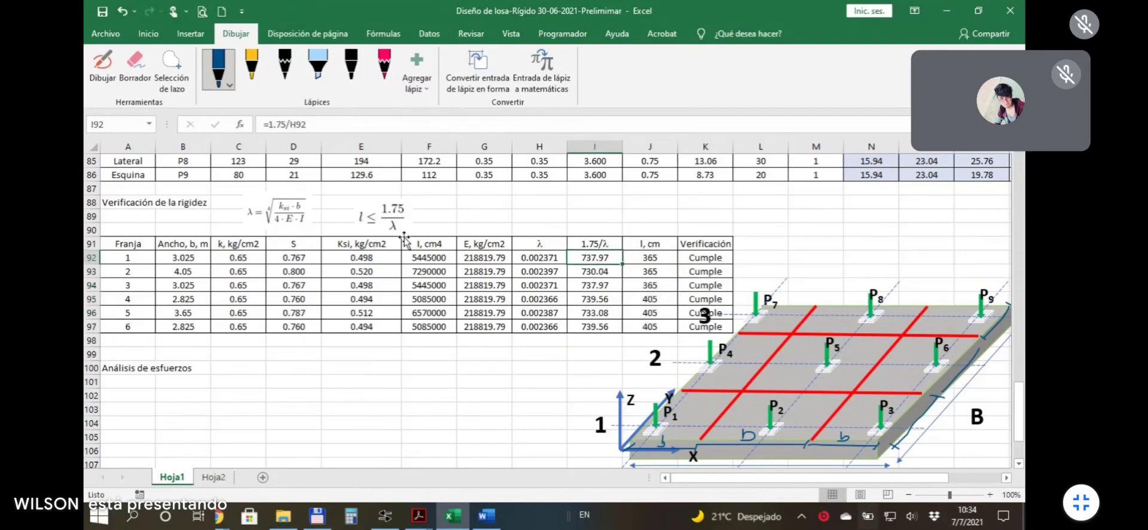
Check the verification formulas in K92:K97 that compare each strip's span l with its 1.75/λ limit.
{"action": "left_click", "coordinate": [703, 258]}
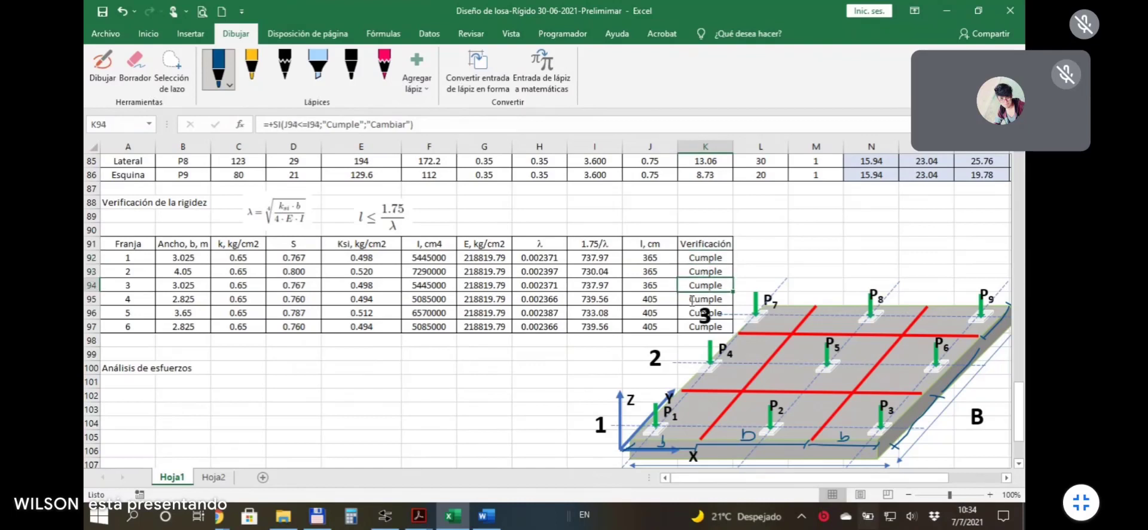
{"action": "left_click", "coordinate": [704, 314]}
{"action": "key", "text": "Escape"}
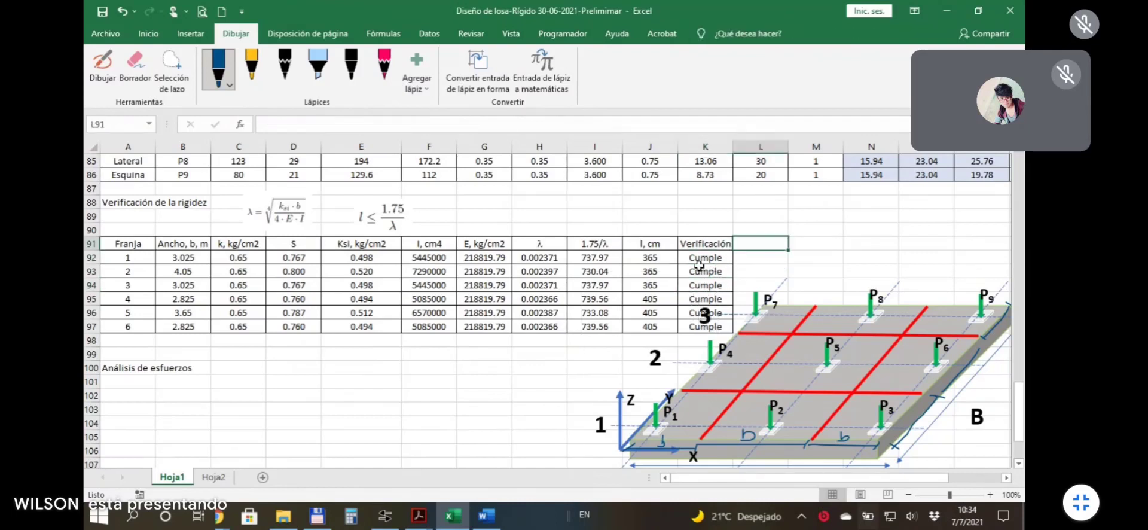
{"action": "key", "text": "Down"}
{"action": "key", "text": "Down"}
{"action": "key", "text": "Down"}
{"action": "key", "text": "Down"}
{"action": "key", "text": "Down"}
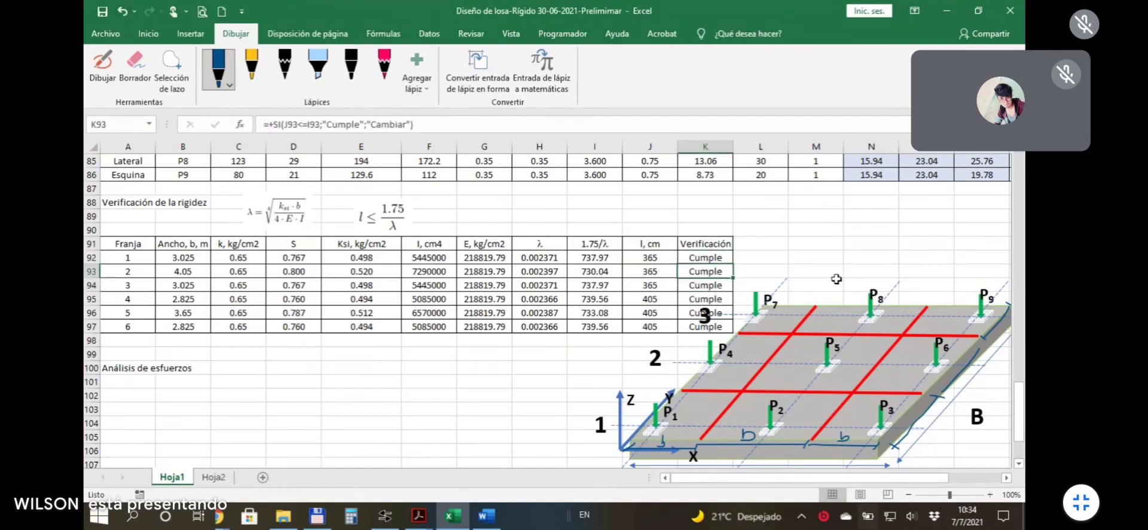
{"action": "key", "text": "Up"}
{"action": "key", "text": "Up"}
{"action": "key", "text": "Up"}
{"action": "key", "text": "Up"}
{"action": "key", "text": "Up"}
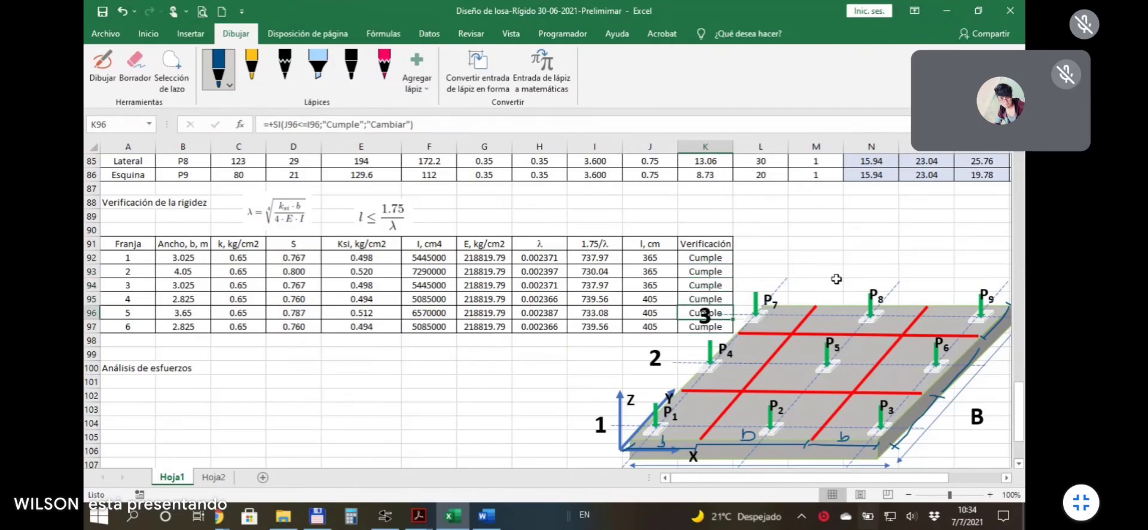
{"action": "key", "text": "Up"}
{"action": "key", "text": "Up"}
{"action": "key", "text": "Up"}
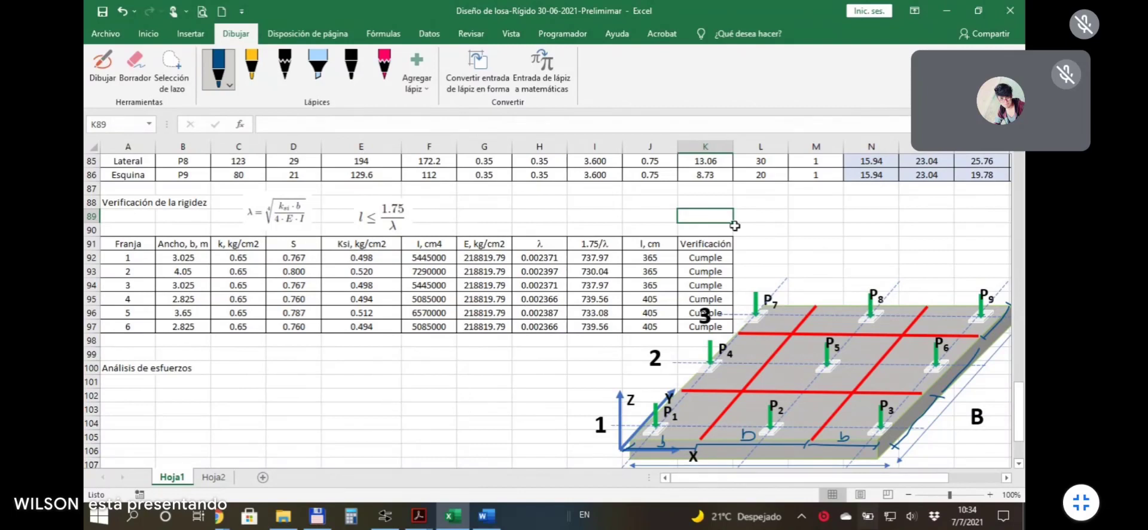
Return from the rigidity table to the general data and foundation scheme at the beginning of Hoja1.
{"action": "left_click", "coordinate": [825, 208]}
{"action": "left_click", "coordinate": [650, 200]}
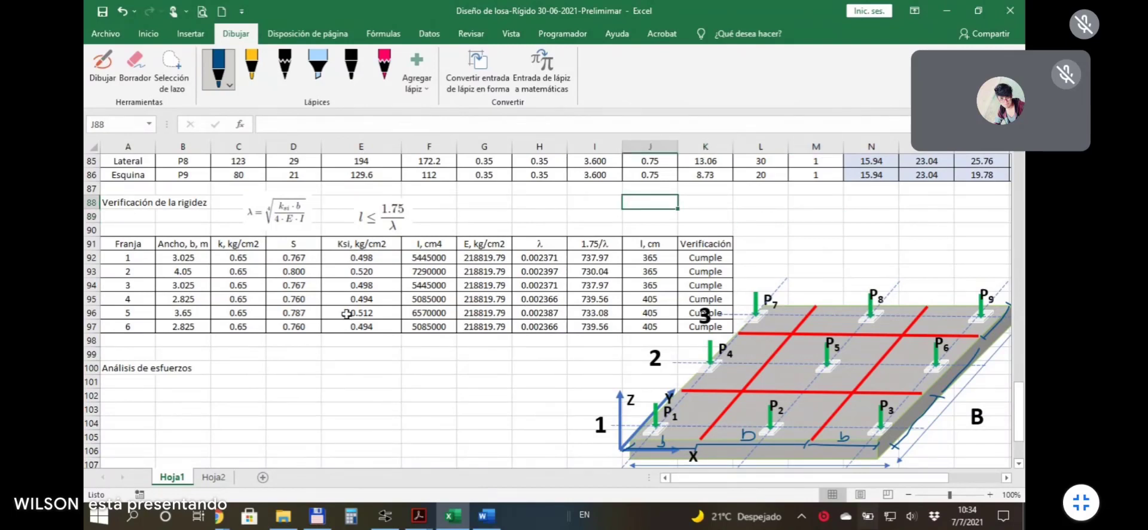
{"action": "scroll", "coordinate": [288, 324], "scroll_direction": "up", "scroll_amount": 1}
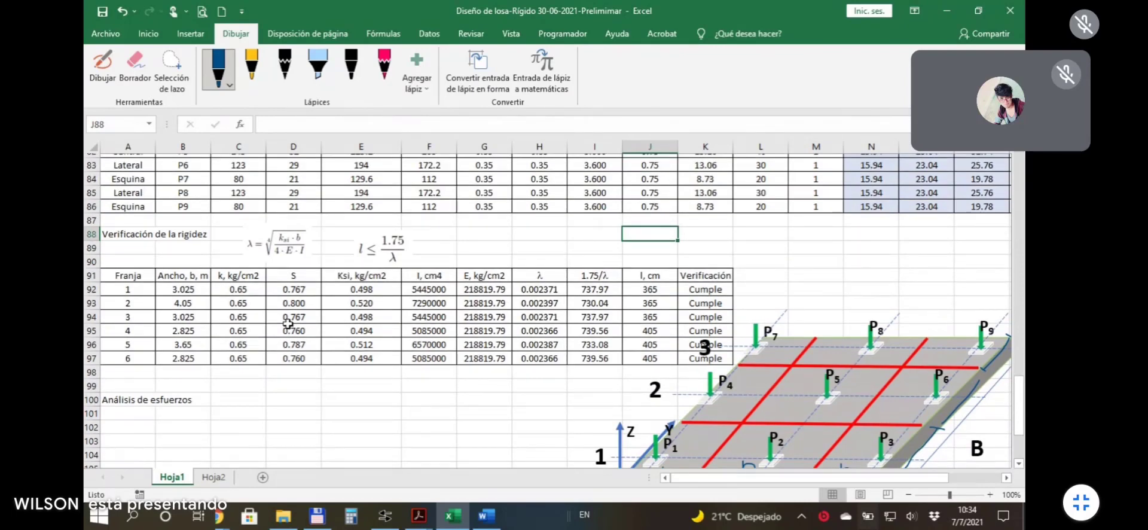
{"action": "scroll", "coordinate": [288, 324], "scroll_direction": "up", "scroll_amount": 20}
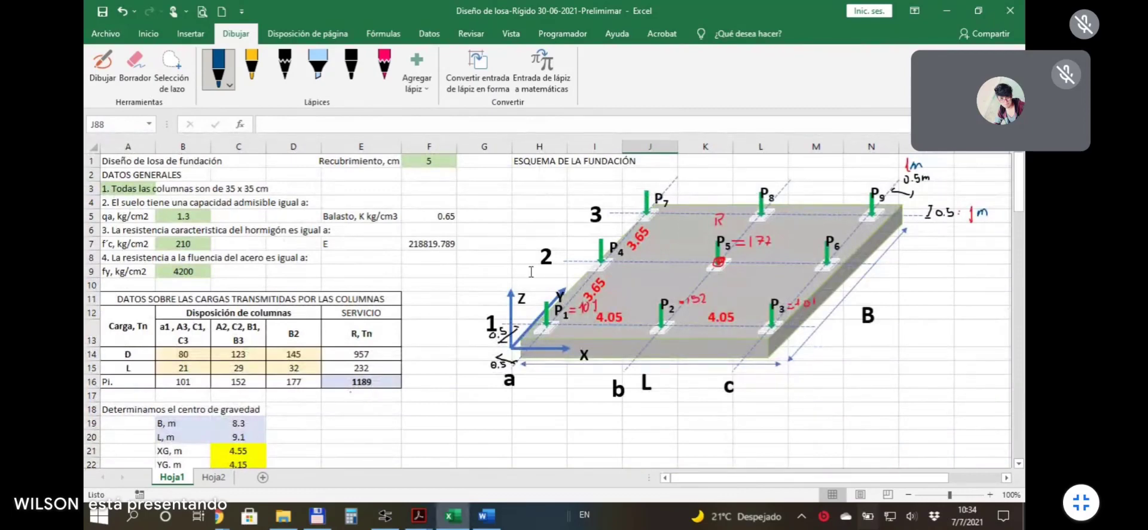
Switch to the Google Meet call and answer the participant's pending join request.
{"action": "key", "text": "alt+Tab"}
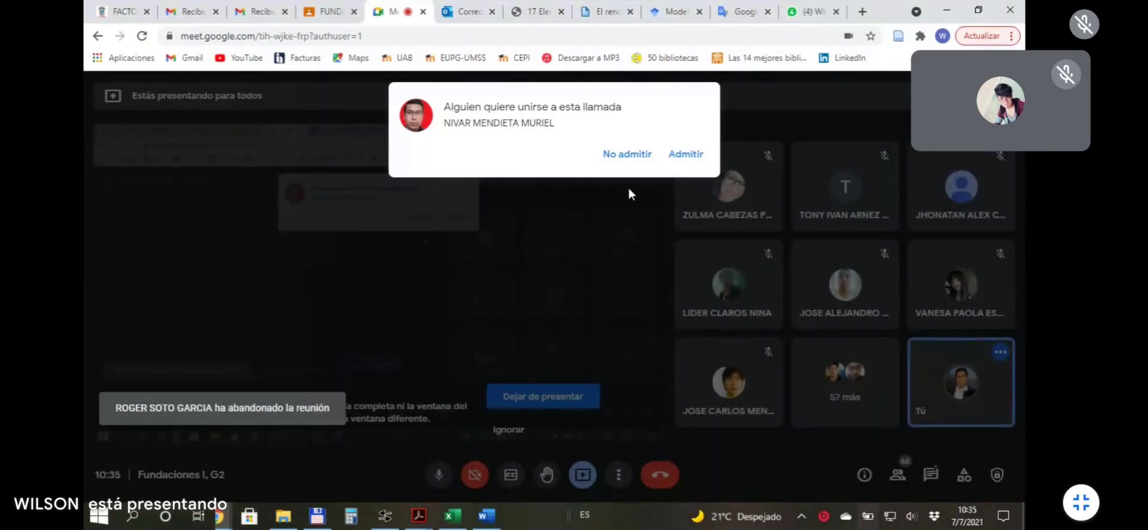
{"action": "left_click", "coordinate": [628, 156]}
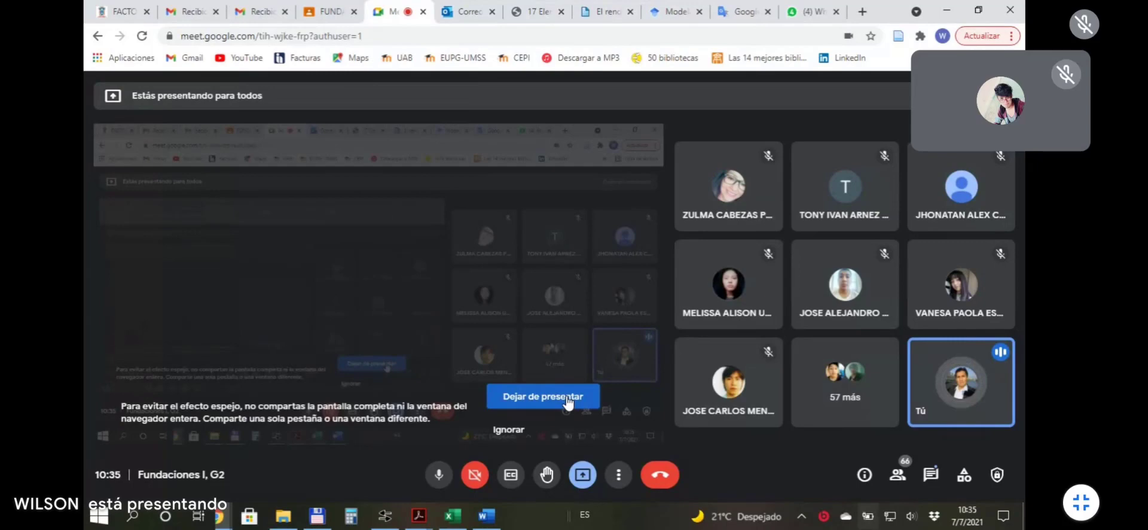
Open the "Cap. 5. Losa de Fundación" presentation in PowerPoint and dismiss the Office licence notice.
{"action": "left_click", "coordinate": [329, 520]}
{"action": "left_click", "coordinate": [625, 161]}
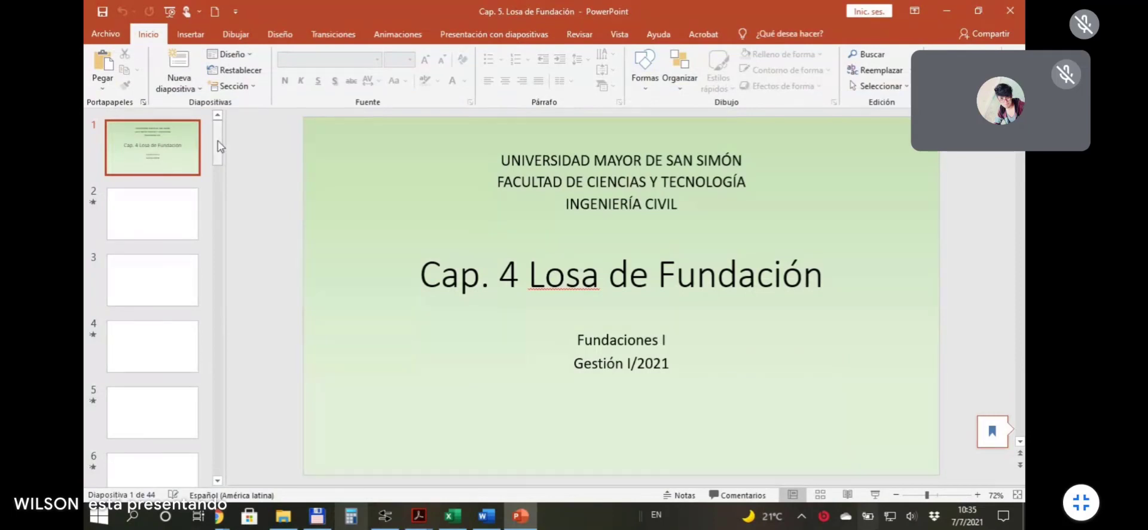
{"action": "left_click_drag", "start_coordinate": [218, 145], "coordinate": [220, 270]}
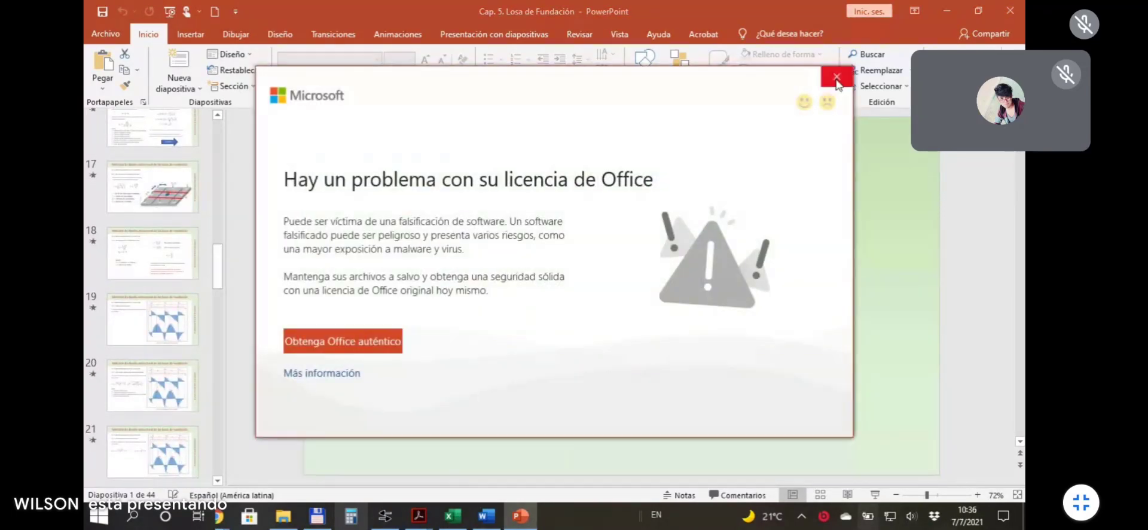
{"action": "left_click", "coordinate": [837, 94]}
{"action": "left_click", "coordinate": [918, 121]}
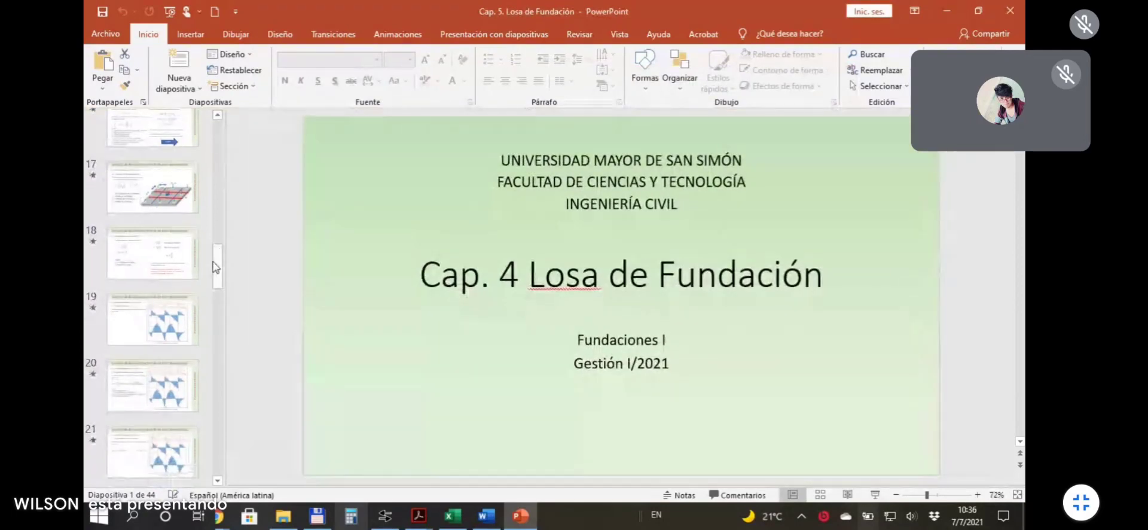
Browse the slides to slide 25, with the 22.6.5.2 shear equations and the λ modification factor table.
{"action": "left_click_drag", "start_coordinate": [218, 272], "coordinate": [216, 281]}
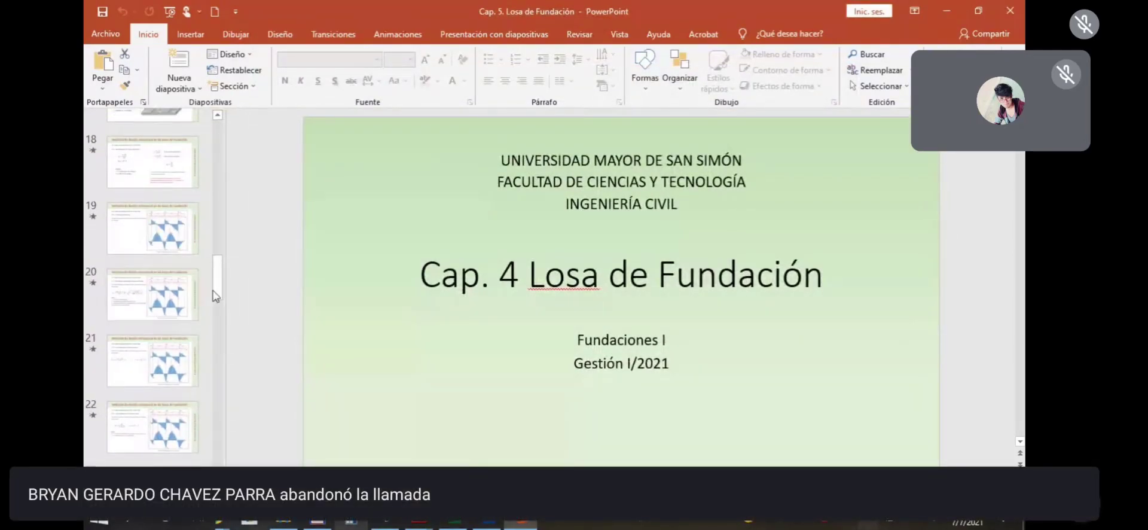
{"action": "left_click_drag", "start_coordinate": [218, 308], "coordinate": [218, 317]}
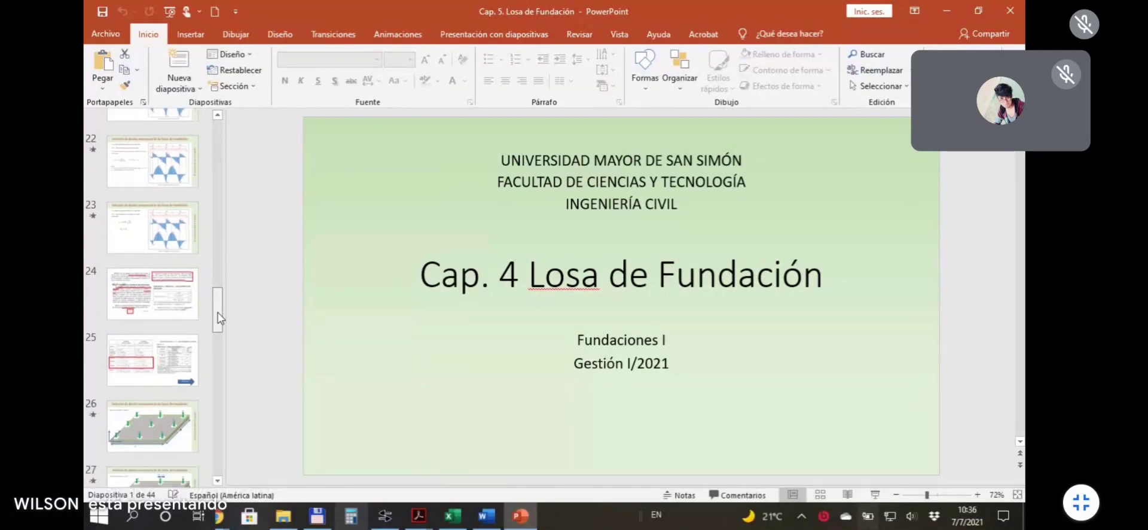
{"action": "left_click", "coordinate": [143, 205]}
{"action": "scroll", "coordinate": [230, 307], "scroll_direction": "up", "scroll_amount": 1}
{"action": "scroll", "coordinate": [222, 326], "scroll_direction": "down", "scroll_amount": 3}
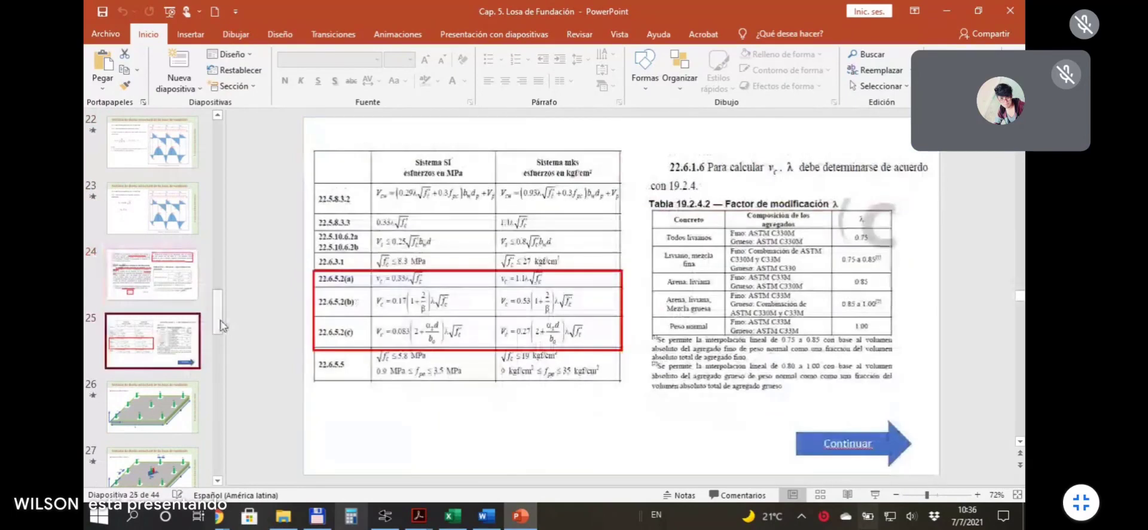
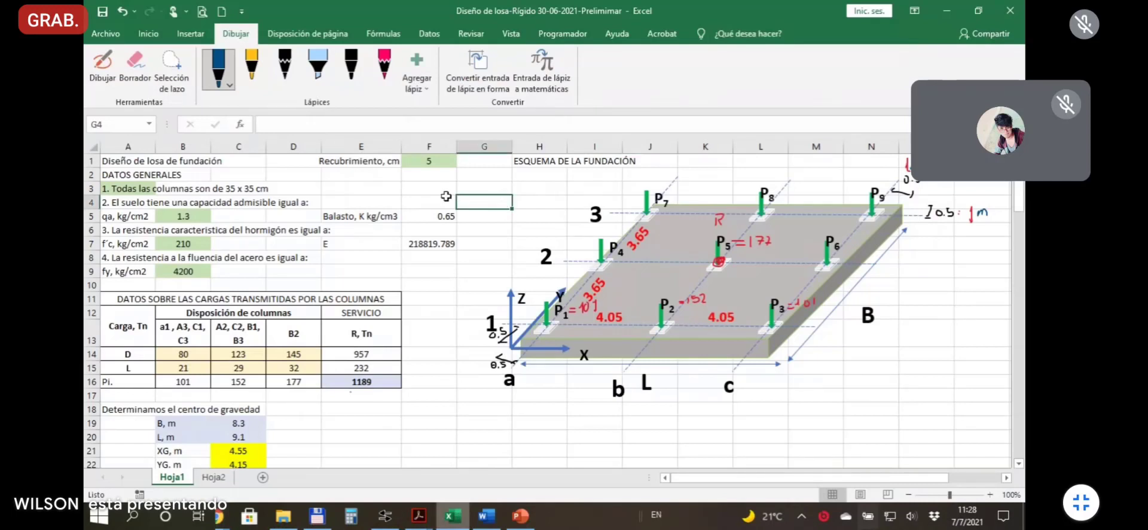
Review the general data in rows 1 to 9 of the Excel sheet, including the ballast coefficient, E and fy.
{"action": "left_click", "coordinate": [428, 191]}
{"action": "left_click", "coordinate": [499, 188]}
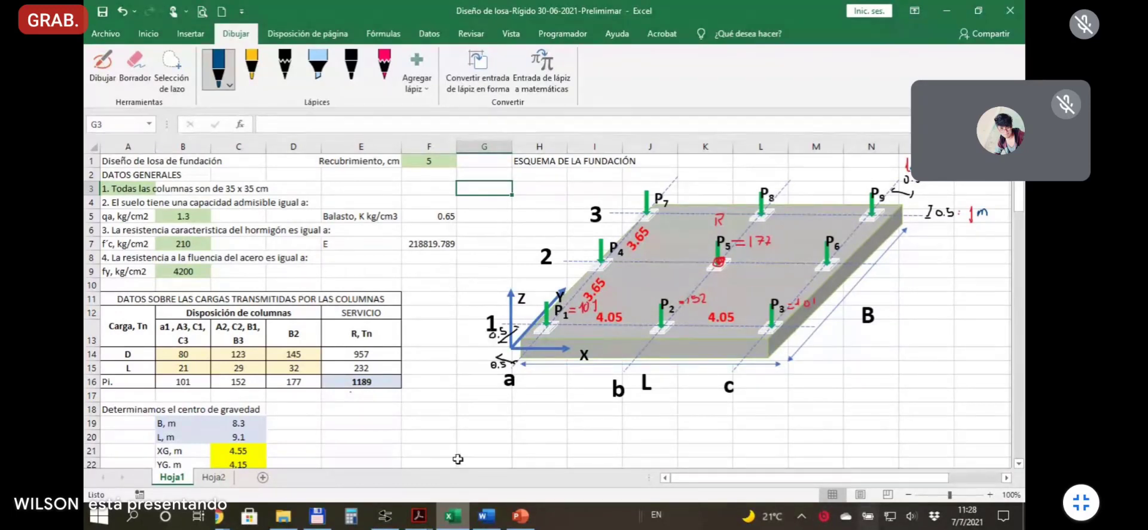
{"action": "left_click", "coordinate": [482, 244]}
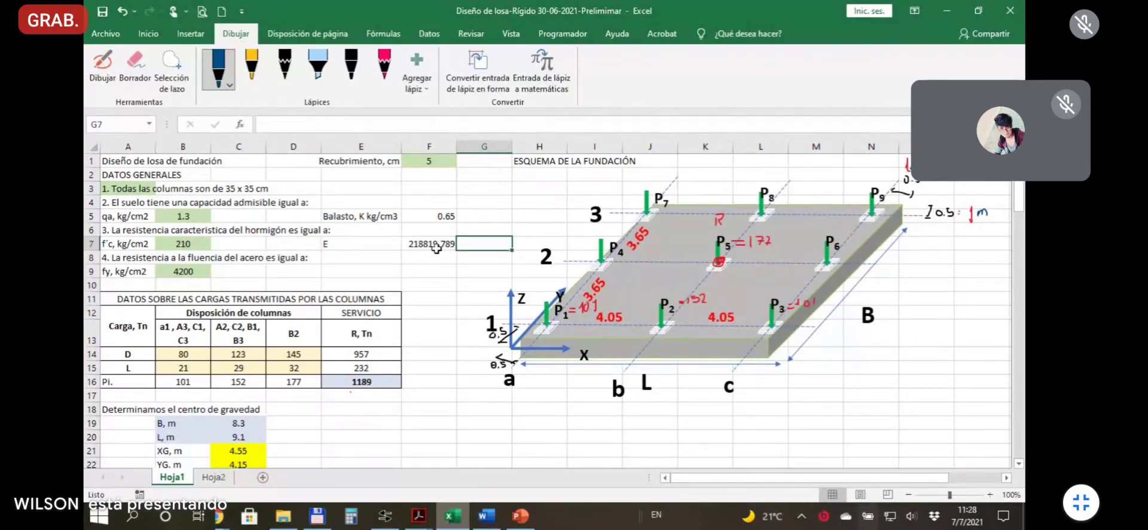
{"action": "left_click", "coordinate": [430, 244]}
{"action": "left_click", "coordinate": [429, 257]}
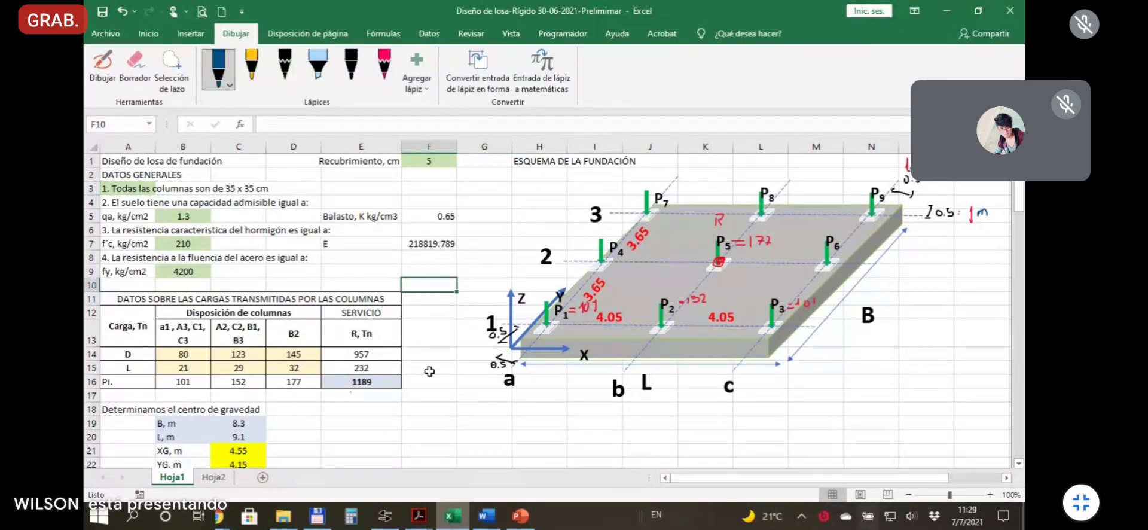
{"action": "left_click", "coordinate": [371, 271]}
{"action": "key", "text": "Right"}
{"action": "key", "text": "Left"}
{"action": "key", "text": "Left"}
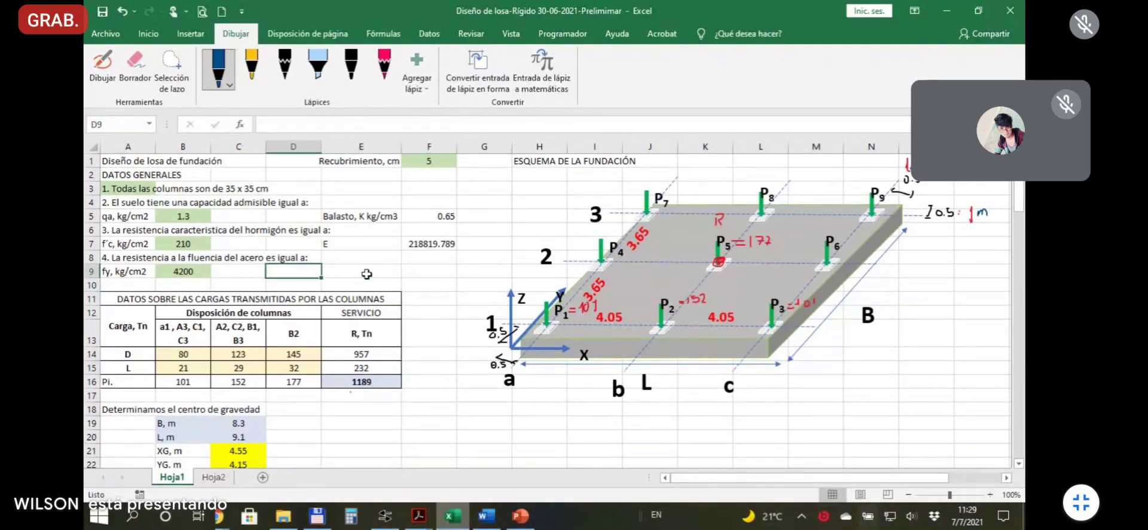
{"action": "key", "text": "Right"}
{"action": "key", "text": "Right"}
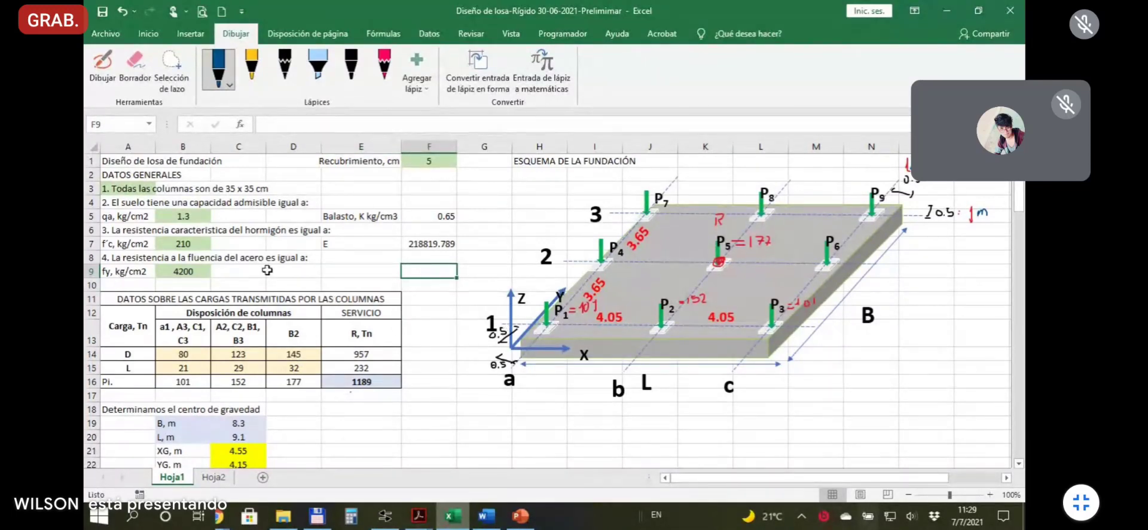
Look over the column loads, resultant position, eccentricity and pressure analysis sections of Hoja1.
{"action": "scroll", "coordinate": [274, 276], "scroll_direction": "down", "scroll_amount": 1}
{"action": "scroll", "coordinate": [323, 328], "scroll_direction": "down", "scroll_amount": 2}
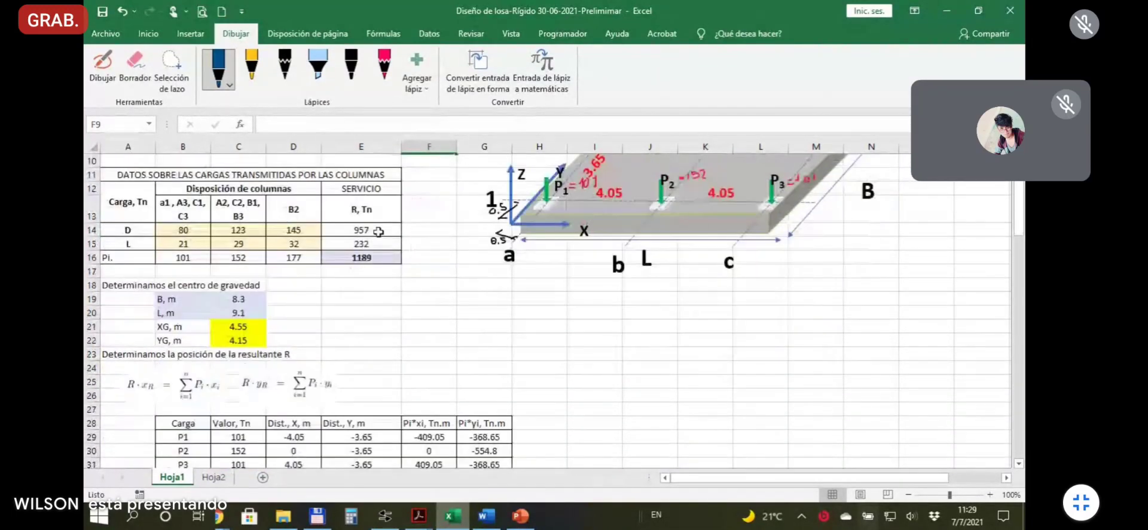
{"action": "scroll", "coordinate": [270, 336], "scroll_direction": "down", "scroll_amount": 6}
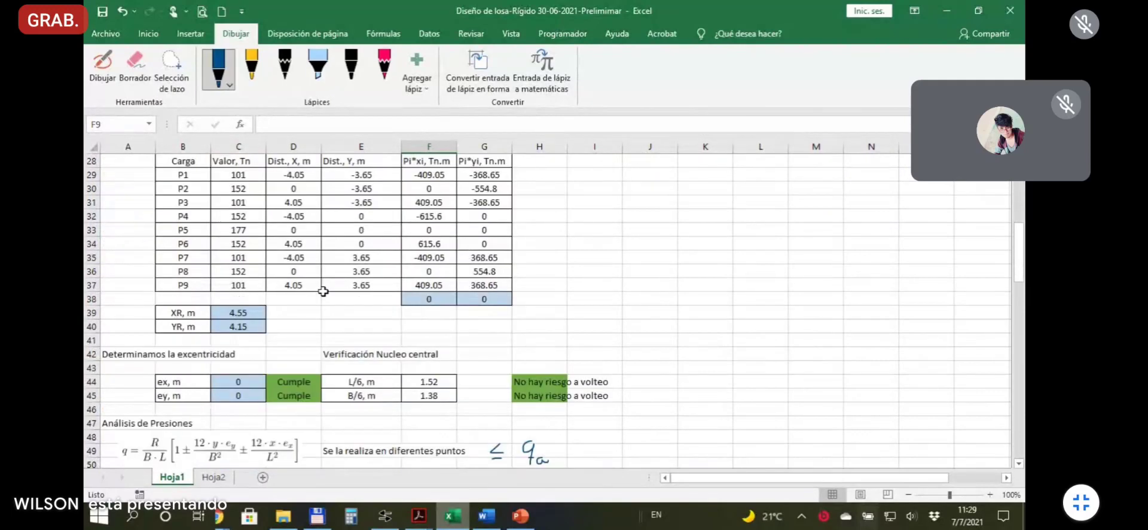
{"action": "scroll", "coordinate": [292, 346], "scroll_direction": "down", "scroll_amount": 2}
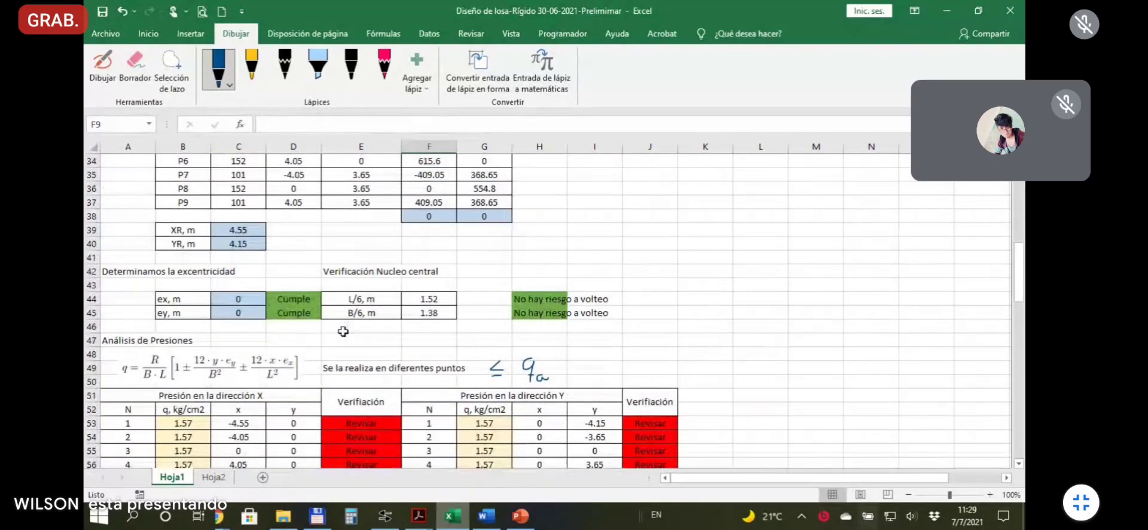
{"action": "scroll", "coordinate": [371, 340], "scroll_direction": "up", "scroll_amount": 7}
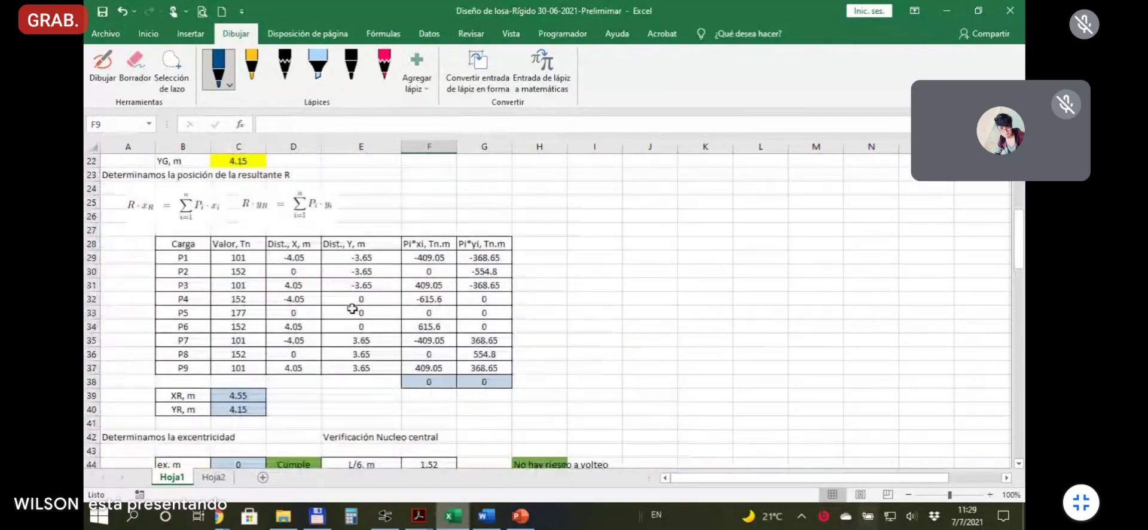
Examine the total service load R in E16 and the SUMA formula that adds the dead and live loads.
{"action": "left_click", "coordinate": [370, 299]}
{"action": "left_click", "coordinate": [361, 216]}
{"action": "scroll", "coordinate": [370, 251], "scroll_direction": "up", "scroll_amount": 2}
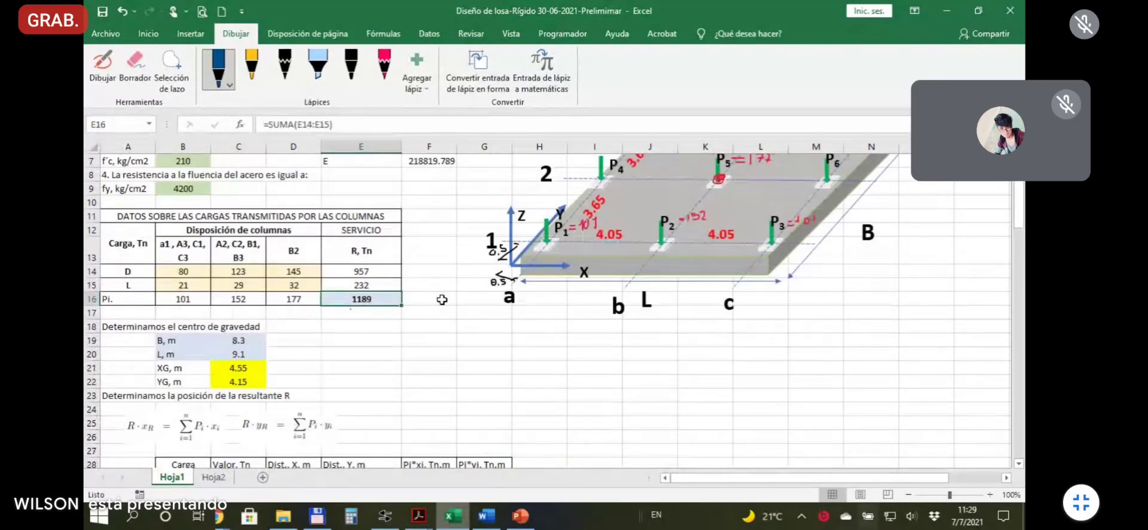
{"action": "left_click", "coordinate": [396, 325]}
{"action": "left_click", "coordinate": [382, 302]}
{"action": "left_click", "coordinate": [427, 312]}
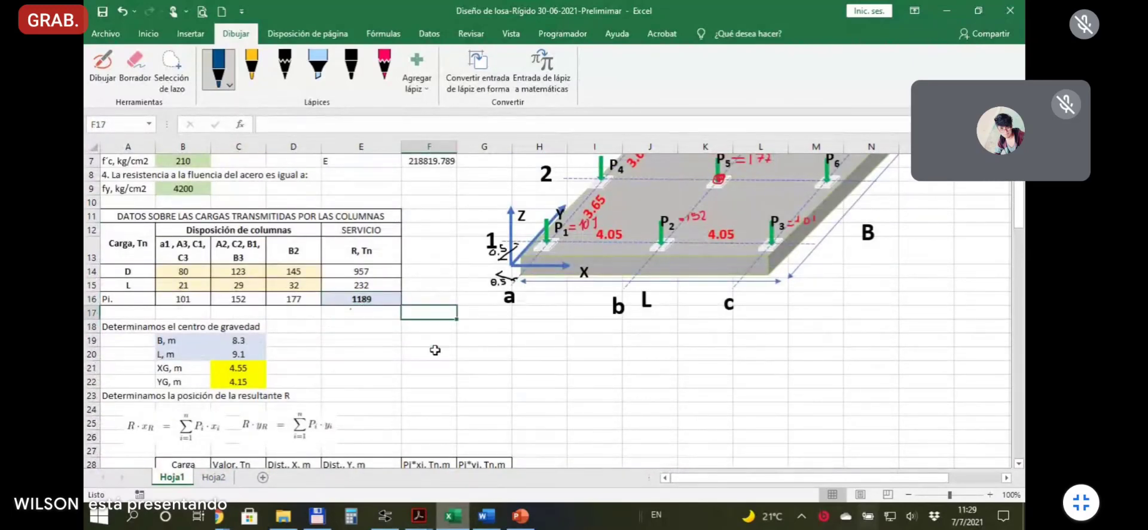
{"action": "left_click", "coordinate": [430, 351]}
{"action": "left_click", "coordinate": [430, 312]}
{"action": "left_click", "coordinate": [374, 299]}
{"action": "left_click", "coordinate": [430, 299]}
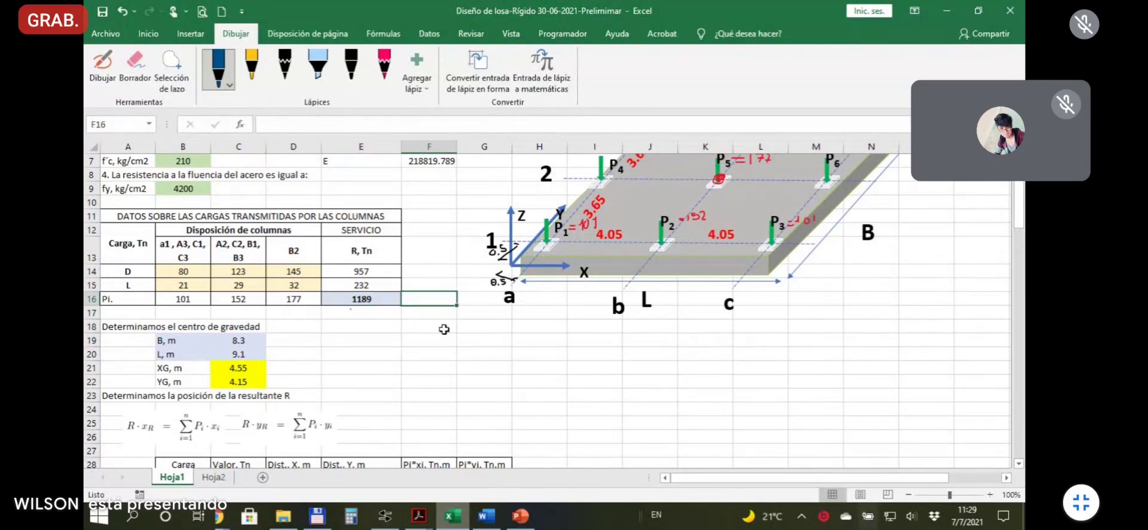
{"action": "left_click", "coordinate": [430, 325]}
{"action": "left_click", "coordinate": [435, 302]}
{"action": "left_click", "coordinate": [433, 313]}
{"action": "left_click", "coordinate": [392, 302]}
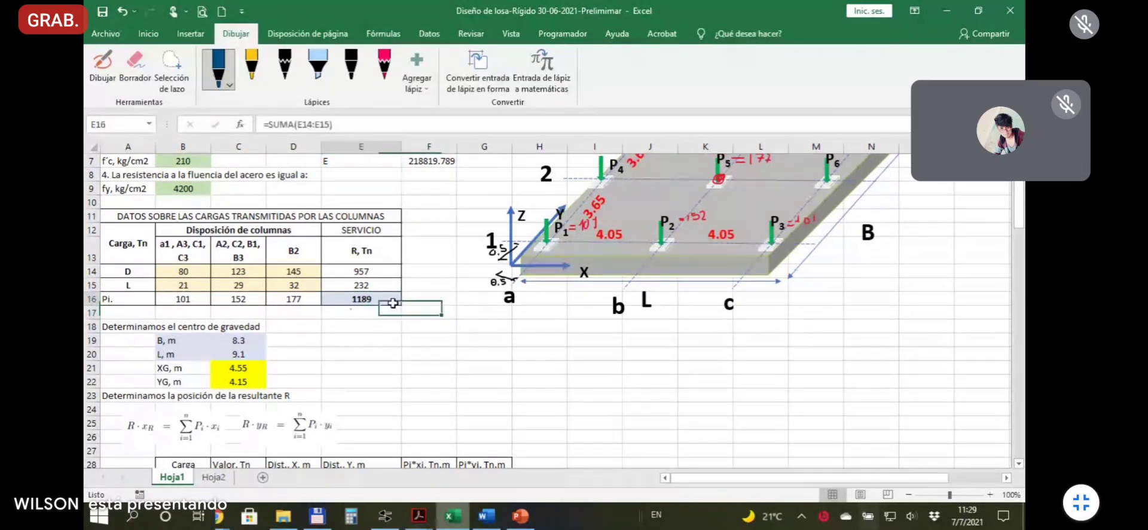
{"action": "left_click", "coordinate": [418, 312]}
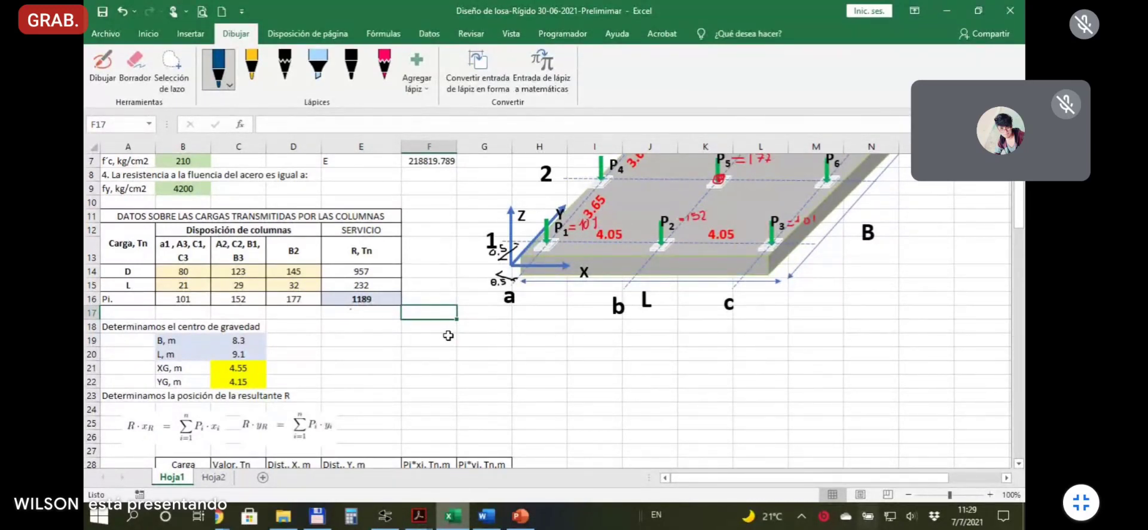
{"action": "left_click", "coordinate": [448, 335]}
{"action": "left_click", "coordinate": [424, 313]}
{"action": "left_click", "coordinate": [386, 300]}
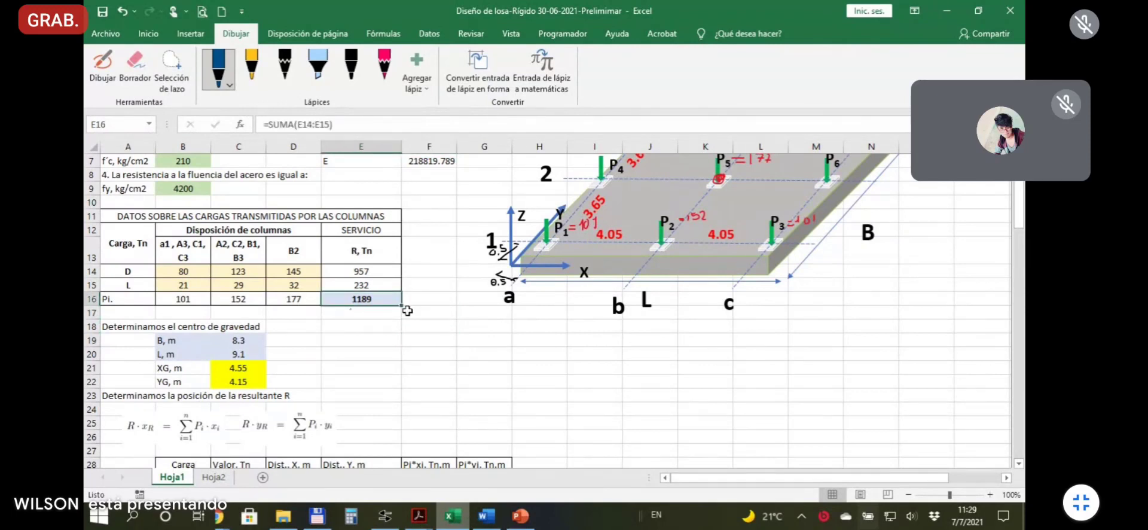
{"action": "left_click", "coordinate": [409, 311]}
{"action": "left_click", "coordinate": [394, 302]}
{"action": "left_click", "coordinate": [409, 311]}
{"action": "left_click", "coordinate": [391, 300]}
{"action": "left_click", "coordinate": [409, 311]}
{"action": "left_click", "coordinate": [391, 301]}
Go to the desktop, refresh it, launch SAFE 2016 and move its Tip of the Day window aside.
{"action": "key", "text": "super+d"}
{"action": "right_click", "coordinate": [651, 118]}
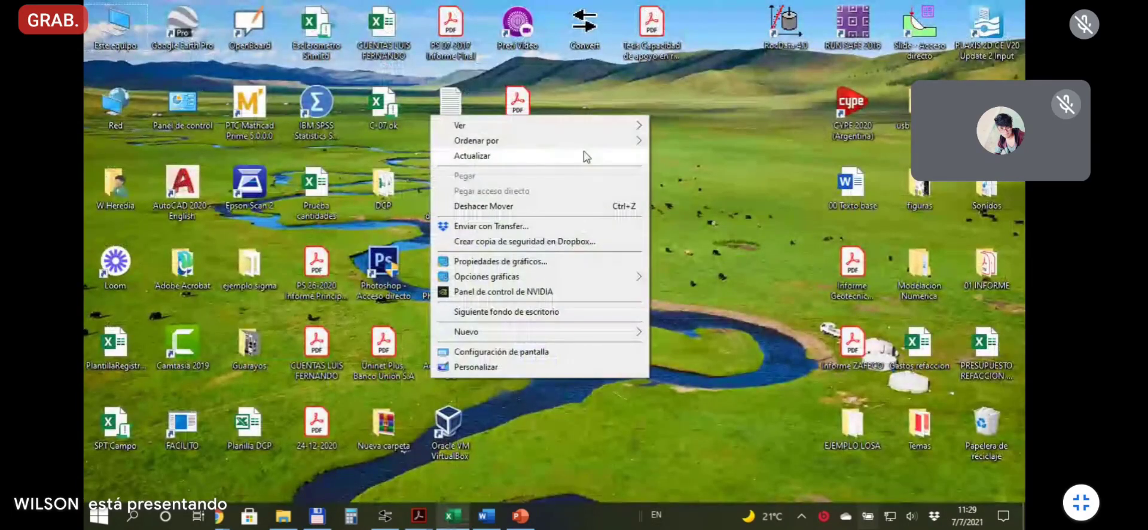
{"action": "left_click", "coordinate": [611, 158]}
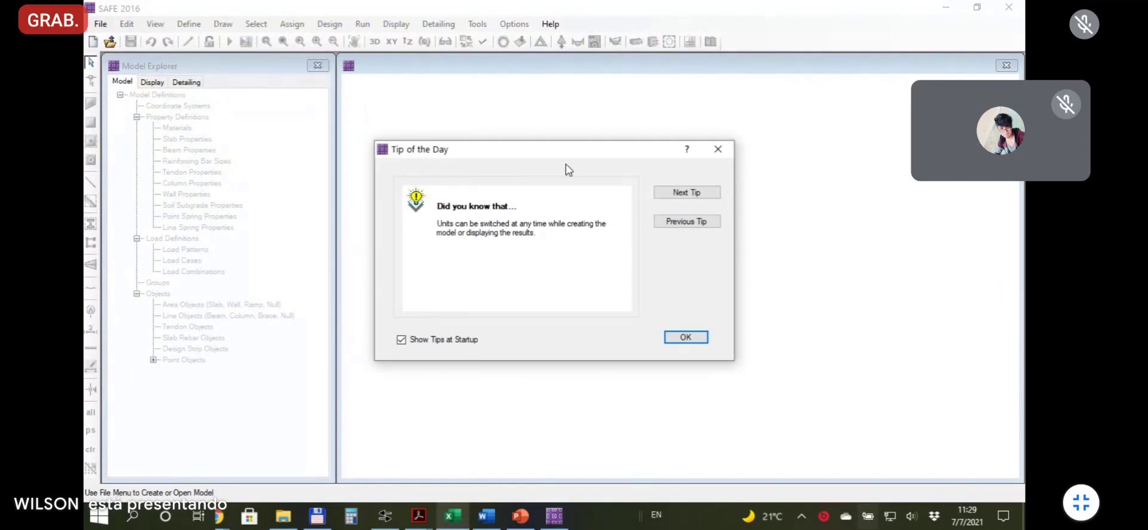
{"action": "left_click_drag", "start_coordinate": [561, 153], "coordinate": [537, 101]}
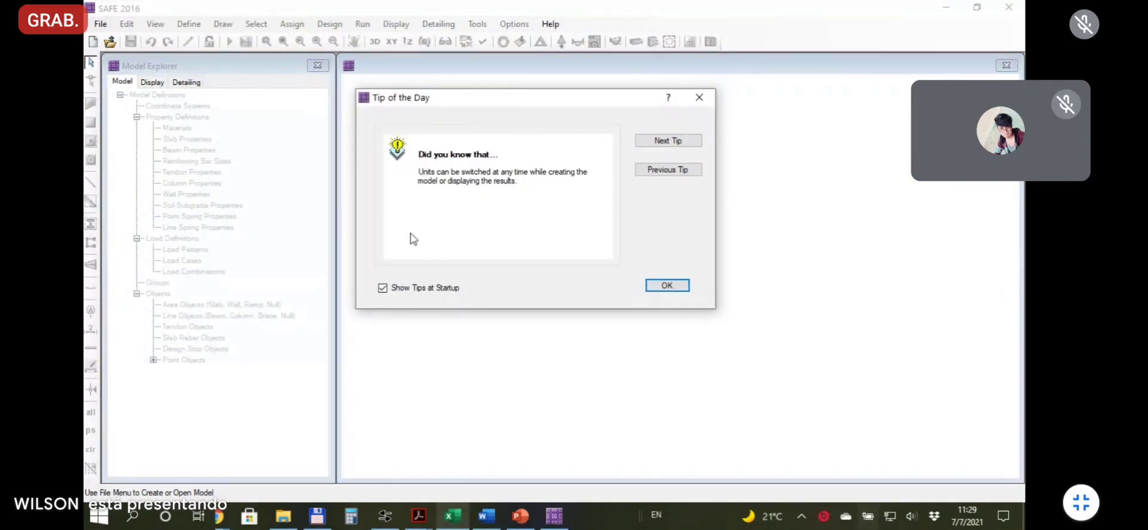
Dismiss the Tip of the Day, check the Google Meet call briefly and return to SAFE 2016.
{"action": "left_click_drag", "start_coordinate": [512, 102], "coordinate": [519, 101]}
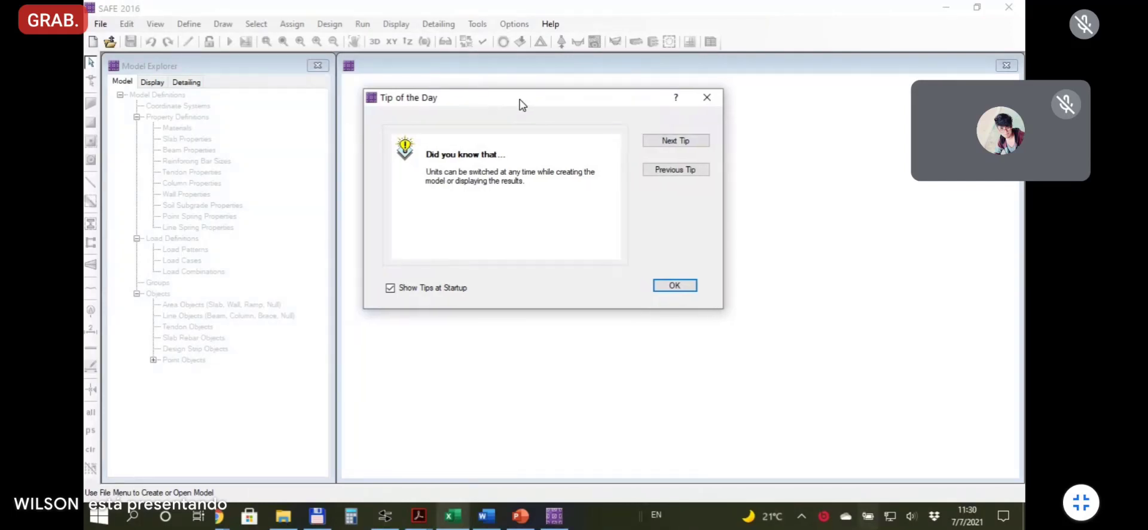
{"action": "left_click", "coordinate": [673, 285]}
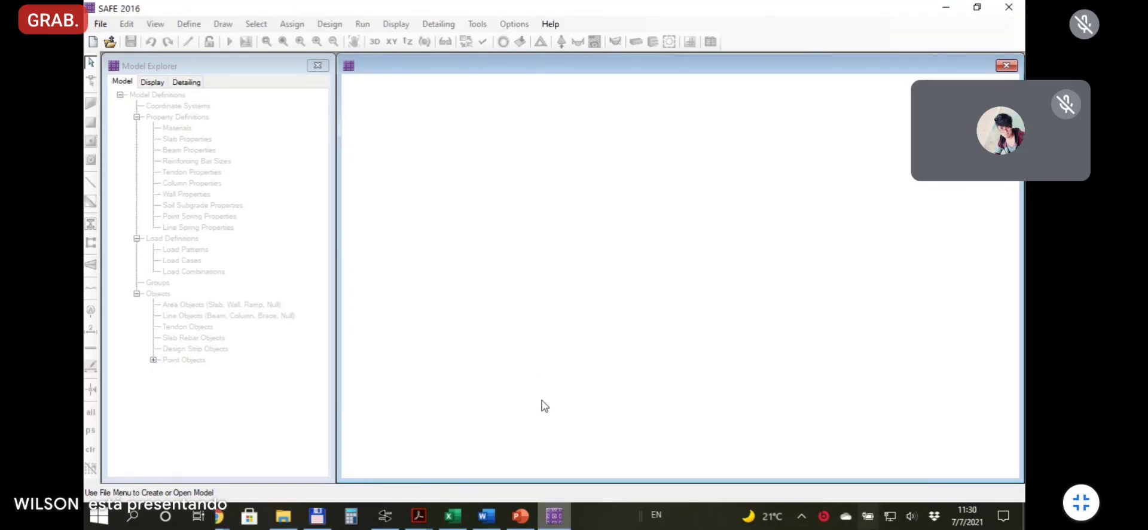
{"action": "key", "text": "alt+Tab"}
{"action": "key", "text": "alt+Tab"}
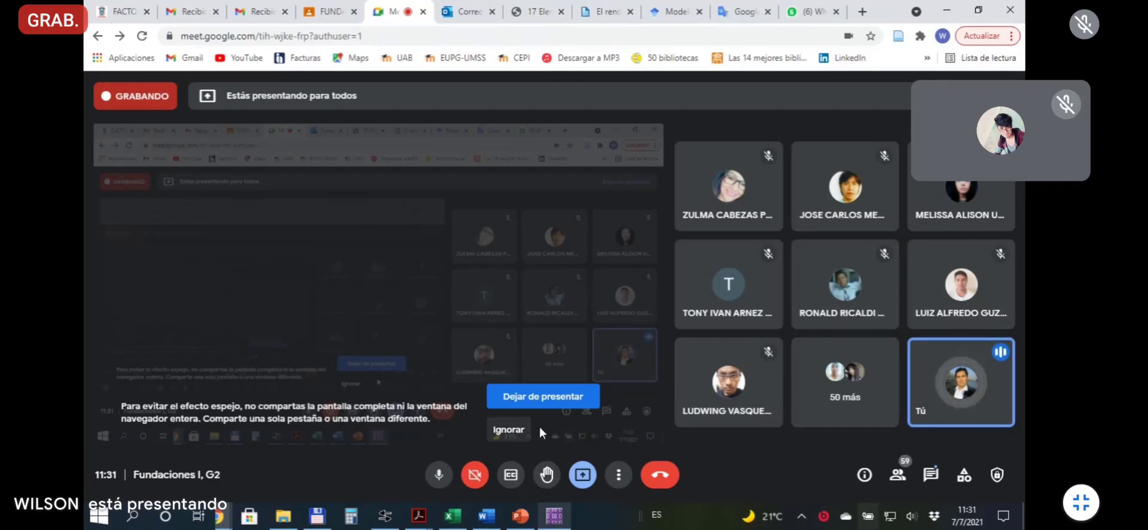
{"action": "key", "text": "alt+Tab"}
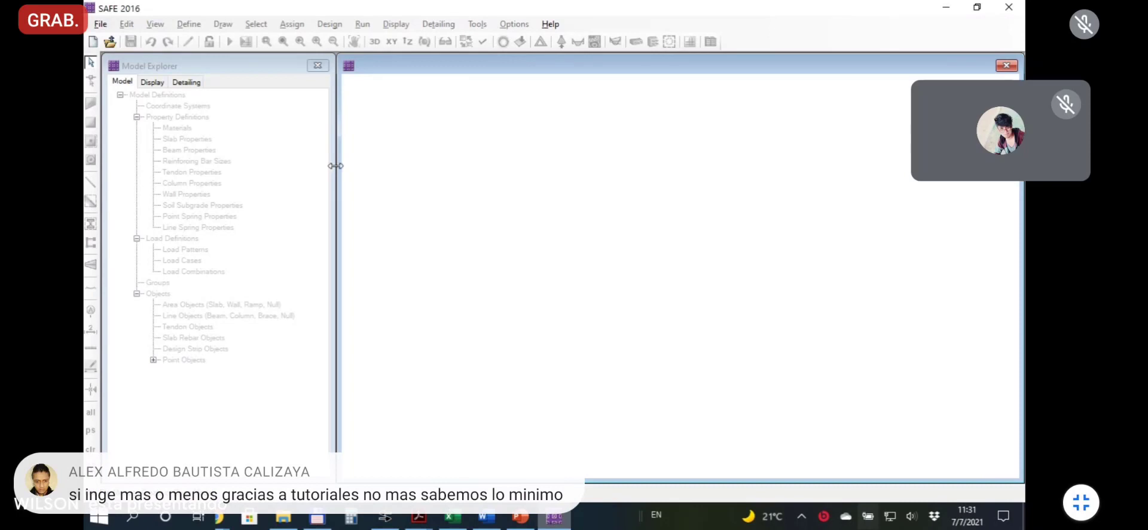
Start a new model and set all of its units to the consistent set KN, m, C.
{"action": "left_click", "coordinate": [92, 41]}
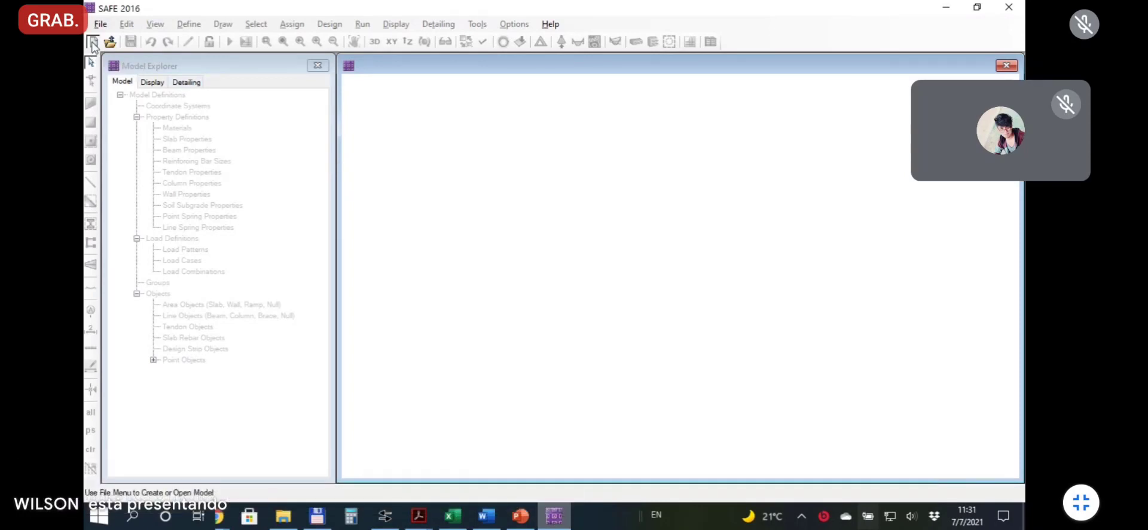
{"action": "mouse_move", "coordinate": [532, 108]}
{"action": "left_mouse_down"}
{"action": "mouse_move", "coordinate": [568, 107]}
{"action": "mouse_move", "coordinate": [518, 93]}
{"action": "left_mouse_up"}
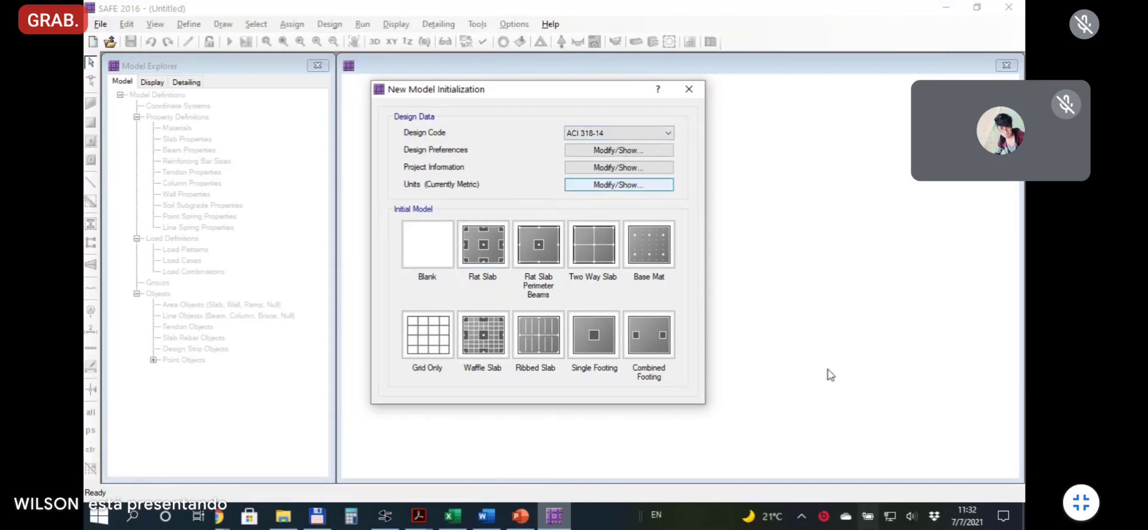
{"action": "left_click", "coordinate": [619, 185]}
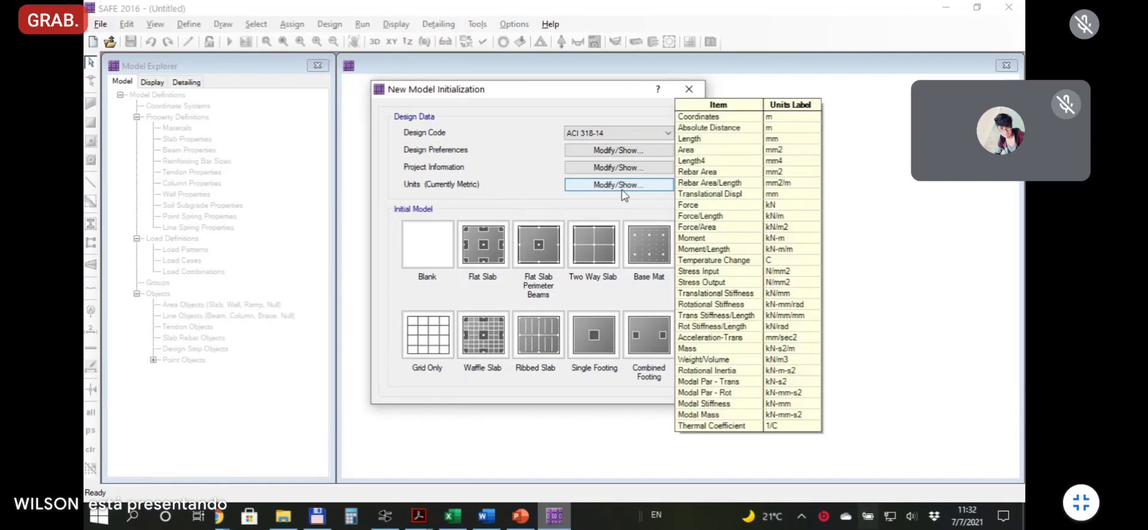
{"action": "key", "text": "Escape"}
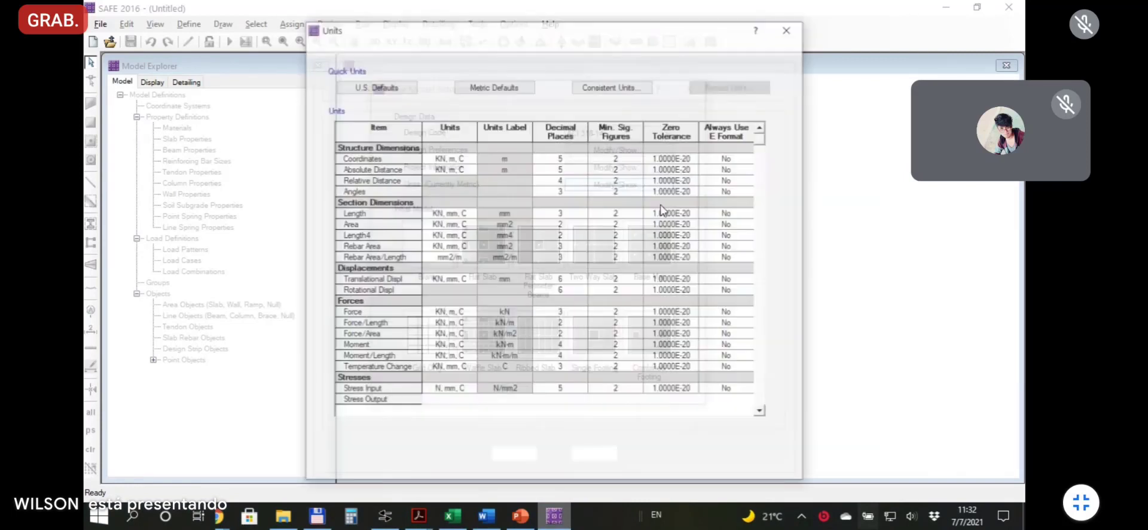
{"action": "left_click", "coordinate": [612, 86]}
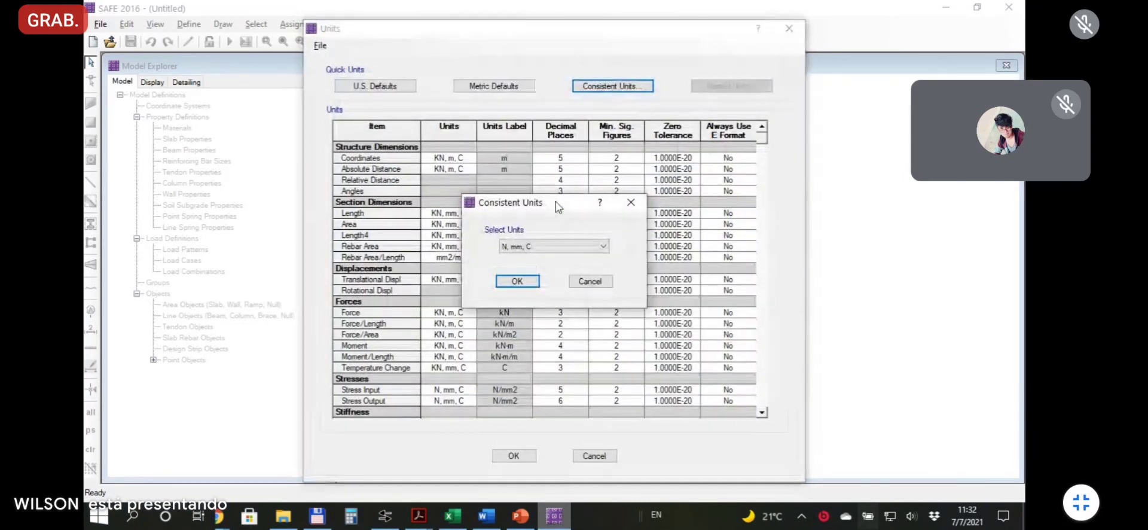
{"action": "left_click", "coordinate": [549, 170]}
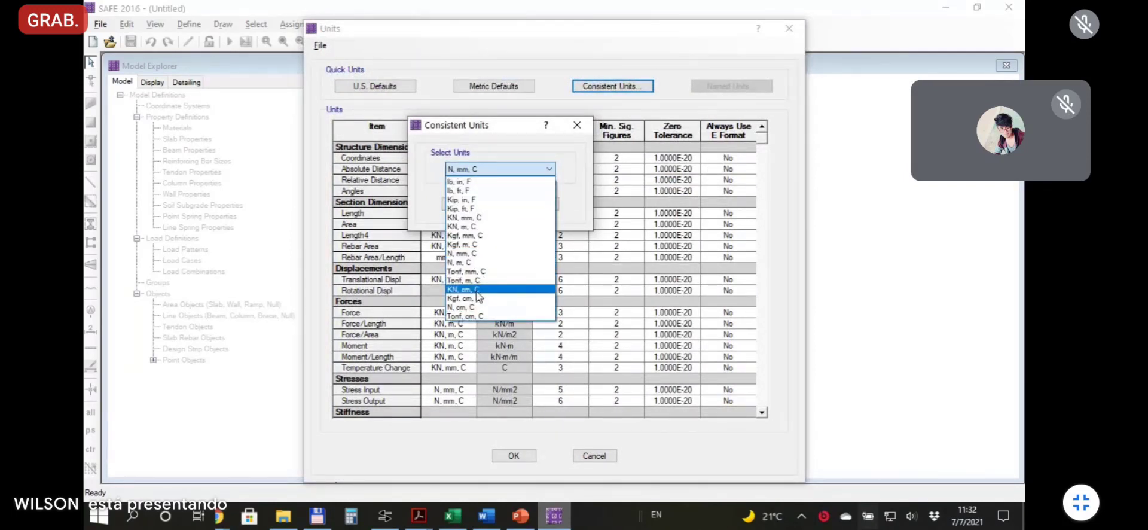
{"action": "left_click", "coordinate": [464, 227]}
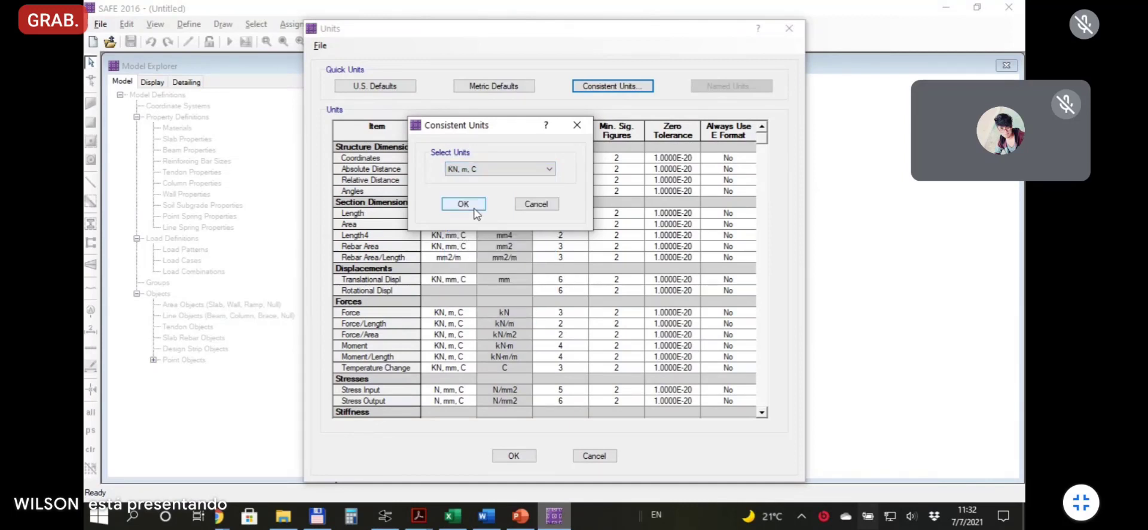
{"action": "left_click", "coordinate": [467, 205]}
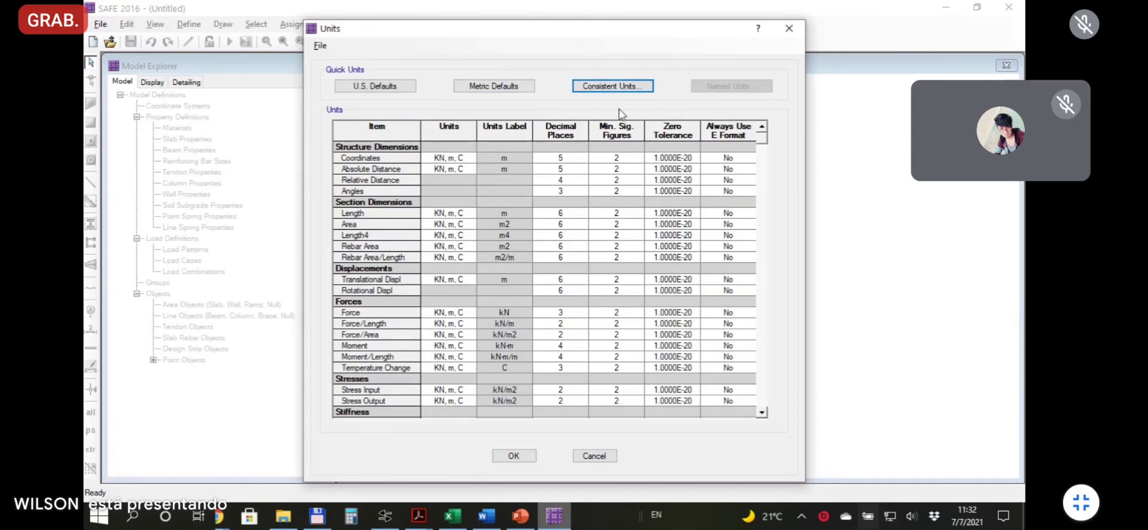
{"action": "left_click_drag", "start_coordinate": [607, 32], "coordinate": [619, 27]}
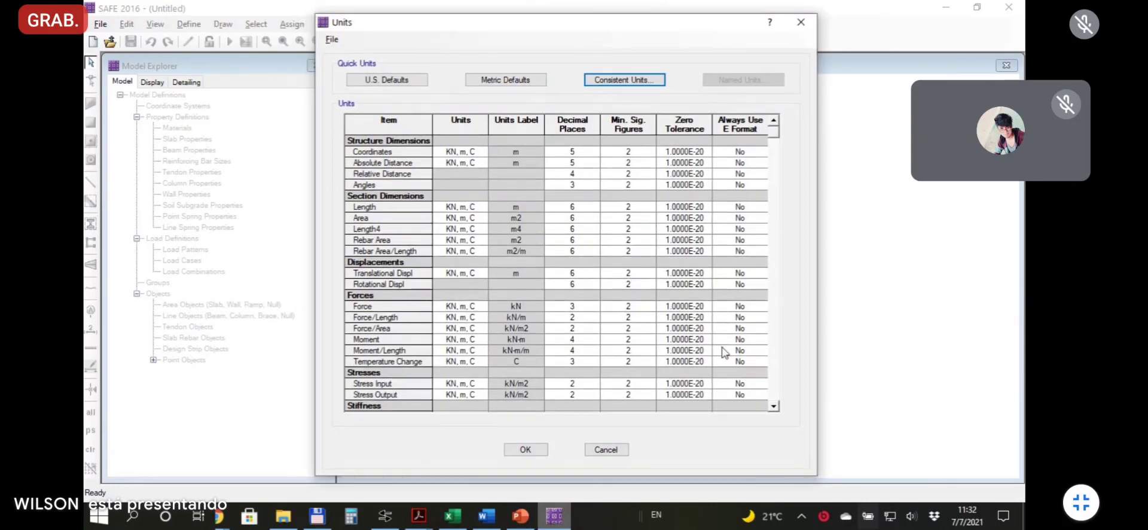
{"action": "left_click", "coordinate": [525, 450]}
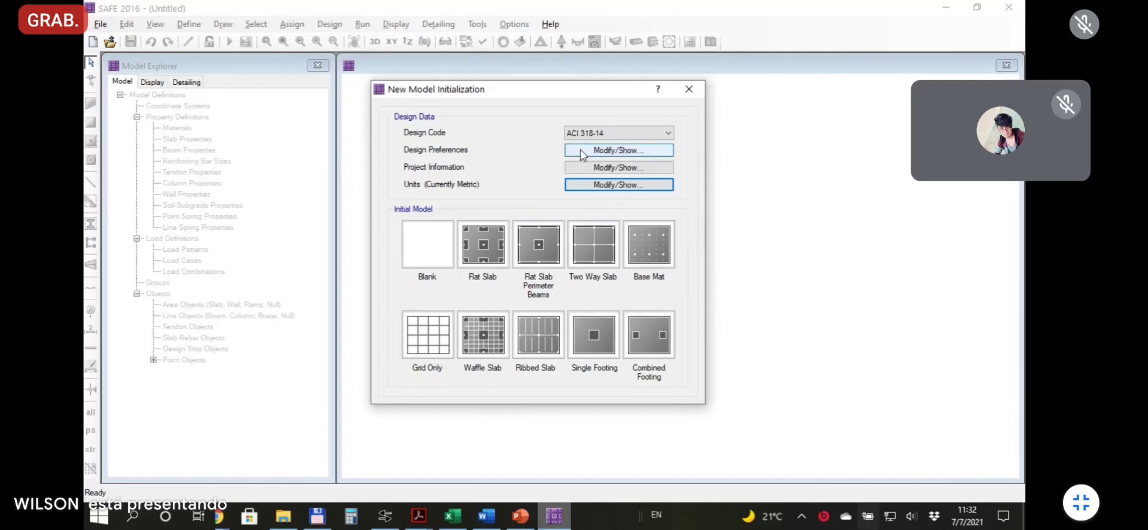
Open the new model's design preferences and examine the ACI 318-14 resistance factors for tension, compression and shear.
{"action": "left_click_drag", "start_coordinate": [529, 90], "coordinate": [515, 67]}
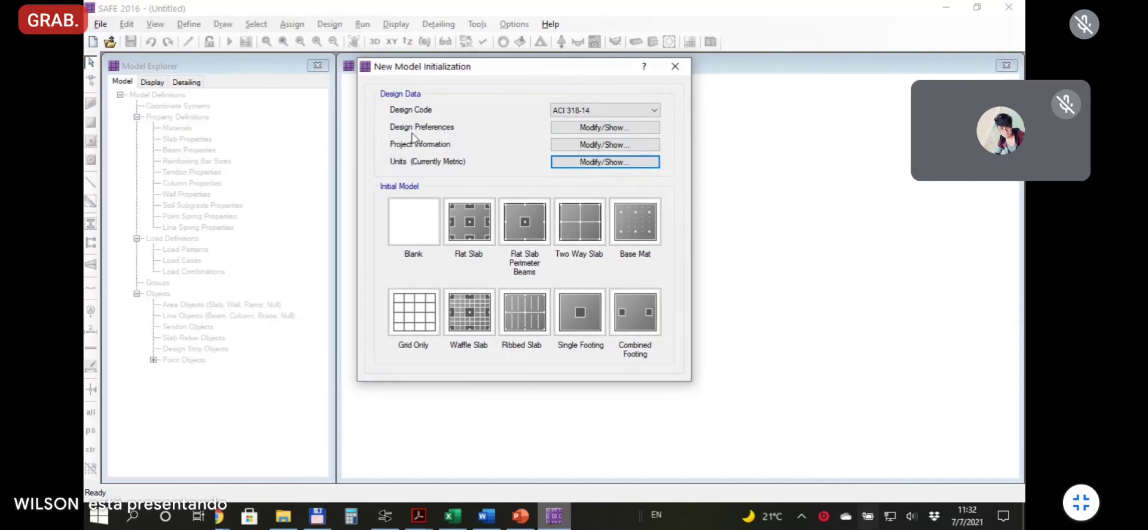
{"action": "left_click", "coordinate": [583, 128]}
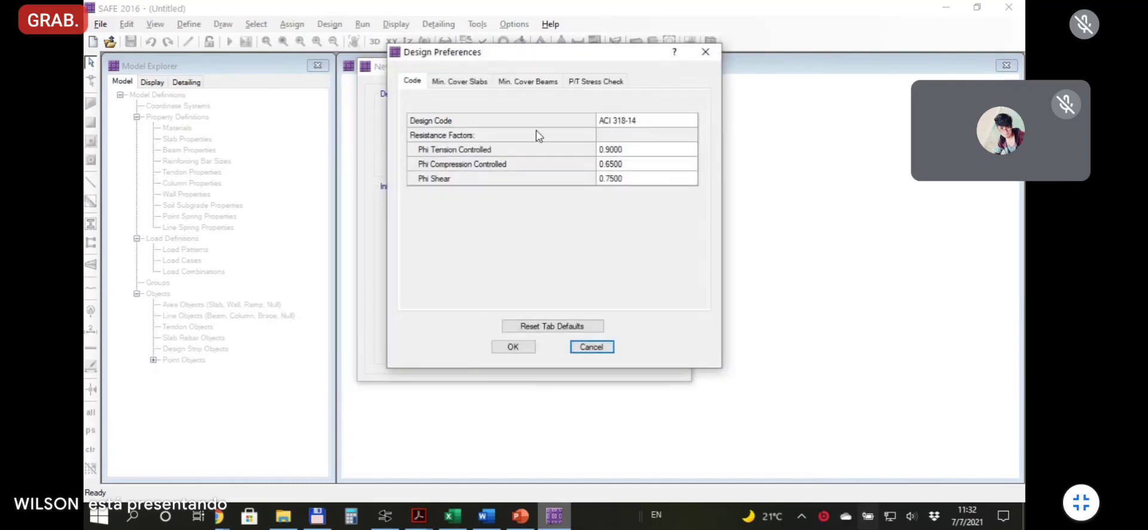
{"action": "left_click_drag", "start_coordinate": [514, 60], "coordinate": [483, 70]}
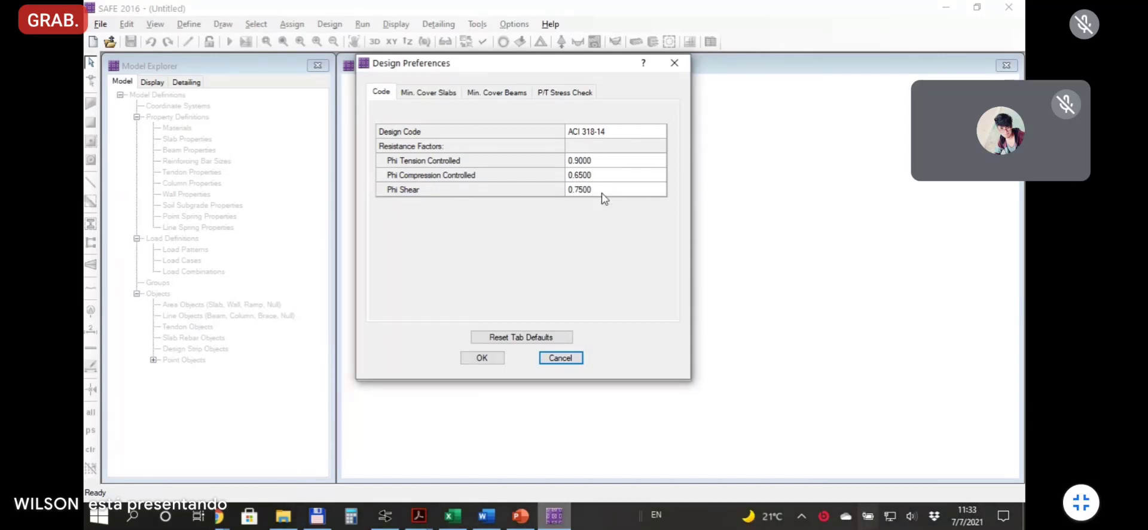
{"action": "left_click", "coordinate": [609, 166]}
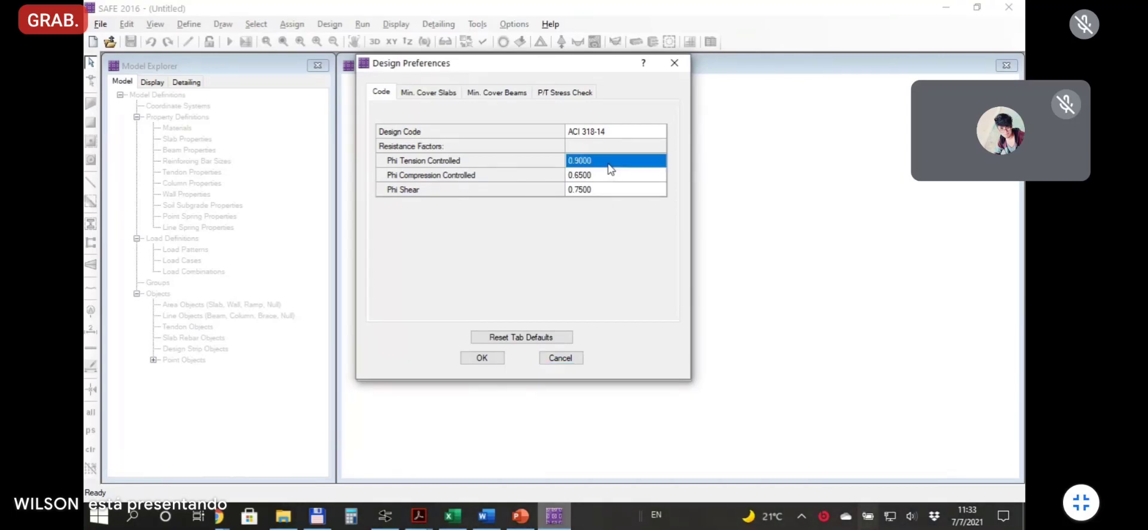
{"action": "left_click", "coordinate": [601, 174]}
{"action": "left_click", "coordinate": [597, 189]}
{"action": "left_click", "coordinate": [603, 162]}
Bring up the minimum cover preferences for slabs and look over the top and bottom clear cover values.
{"action": "left_click", "coordinate": [427, 92]}
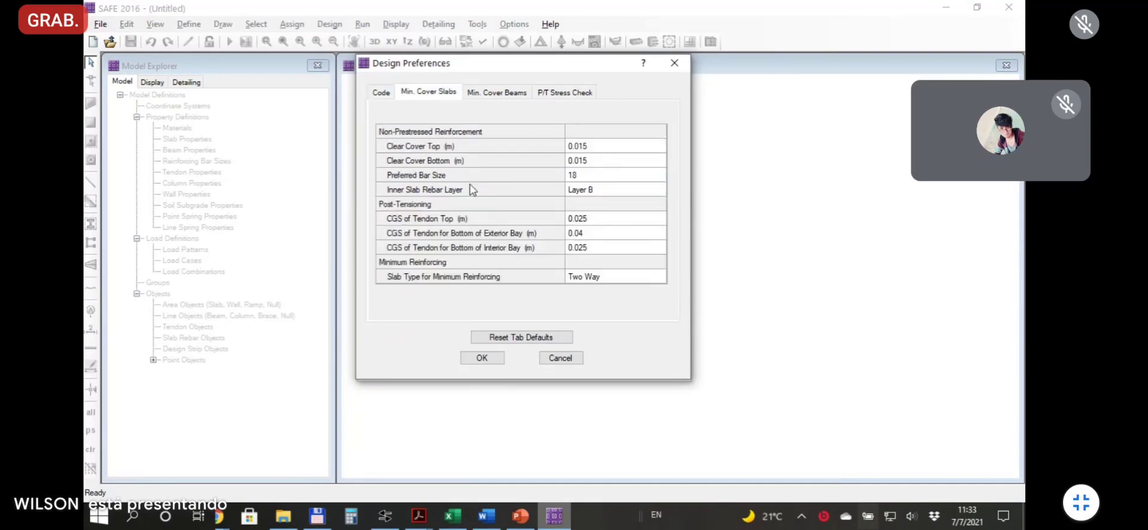
{"action": "left_click_drag", "start_coordinate": [478, 67], "coordinate": [486, 85]}
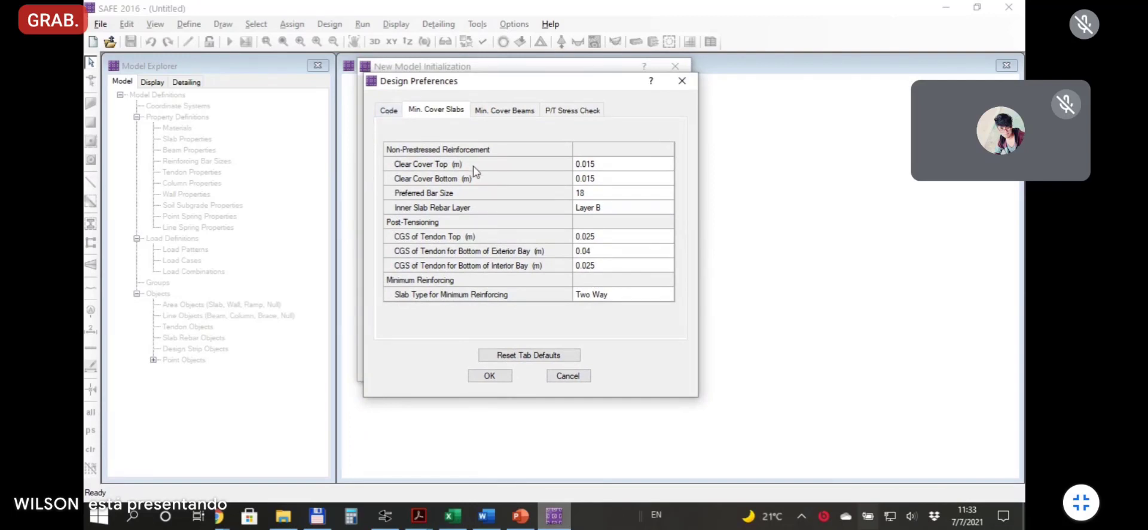
{"action": "left_click", "coordinate": [589, 168]}
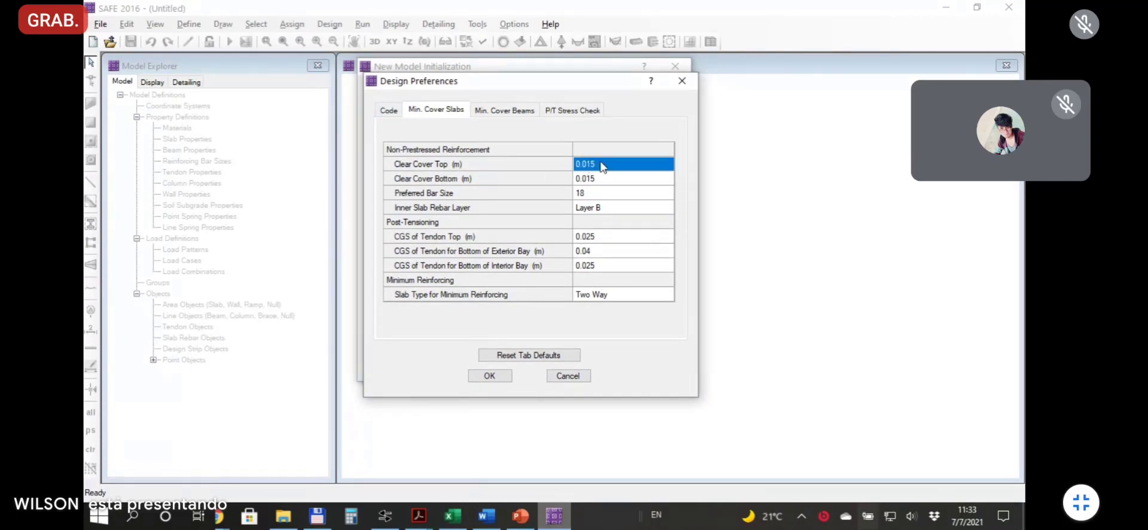
{"action": "left_click", "coordinate": [581, 179]}
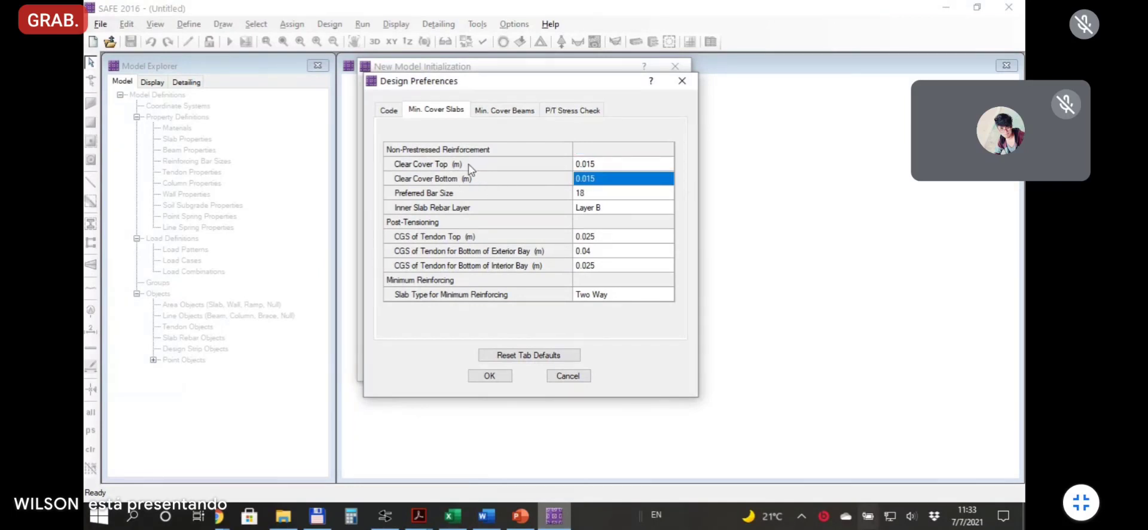
{"action": "left_click", "coordinate": [603, 170]}
{"action": "left_click", "coordinate": [603, 168]}
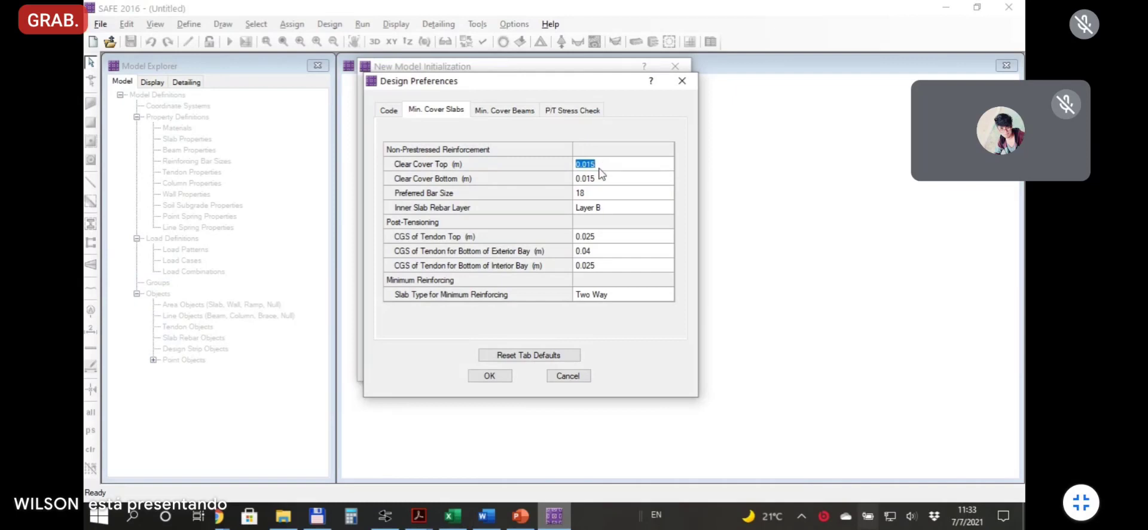
{"action": "left_click", "coordinate": [599, 164]}
Switch to the Excel workbook and check the concrete cover (Recubrimiento) in cell F1 of Hoja1.
{"action": "left_click", "coordinate": [460, 520]}
{"action": "scroll", "coordinate": [413, 239], "scroll_direction": "up", "scroll_amount": 2}
{"action": "left_click", "coordinate": [413, 183]}
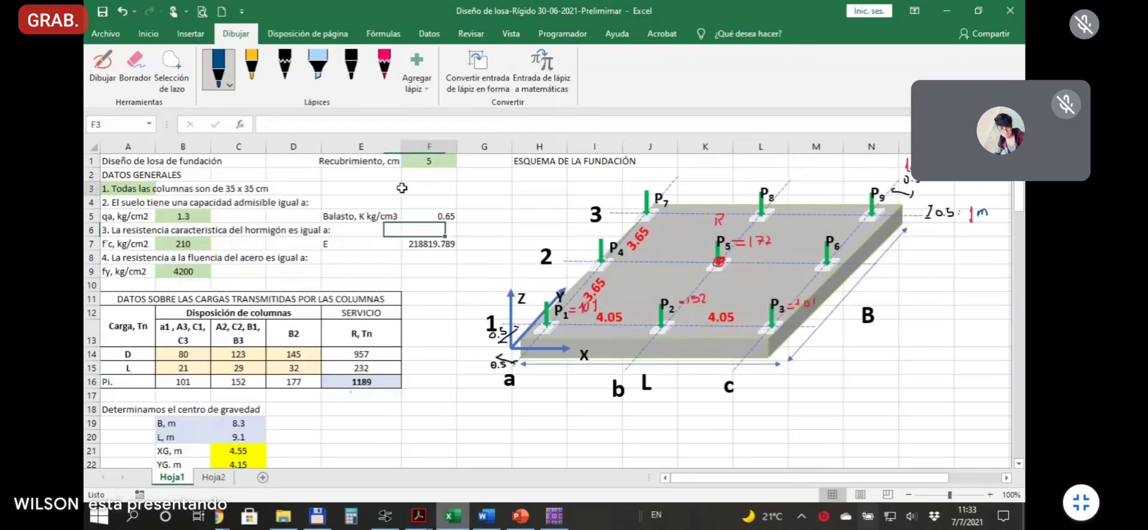
{"action": "left_click", "coordinate": [412, 179]}
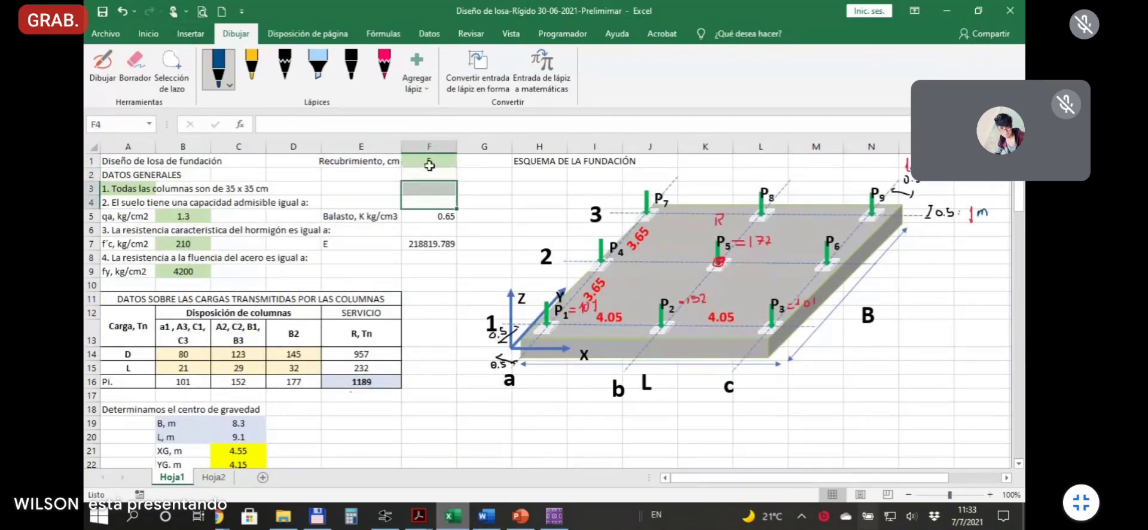
{"action": "left_click", "coordinate": [430, 161]}
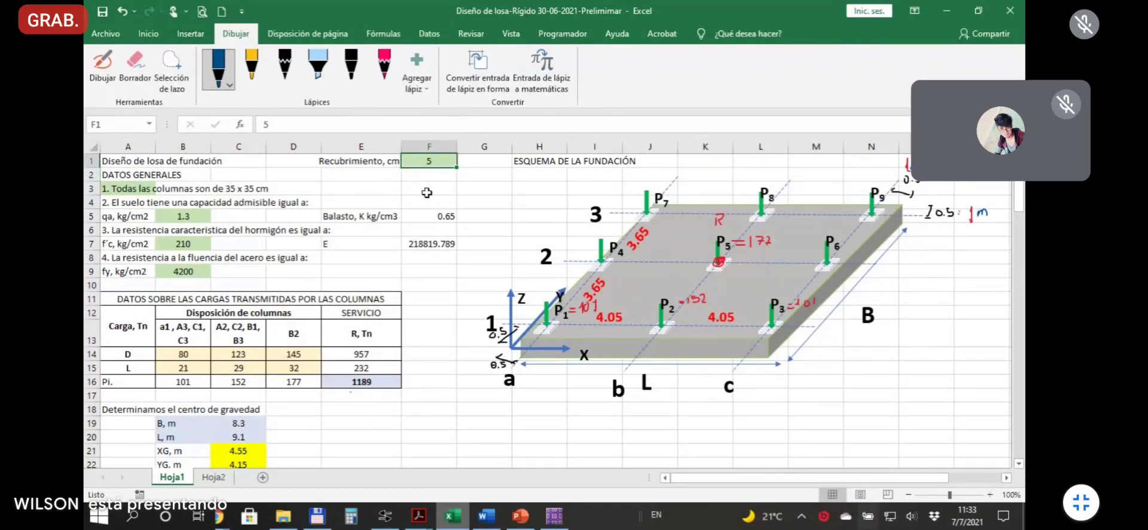
Return to SAFE and set the slab's Clear Cover Top and Clear Cover Bottom to 0.05 m.
{"action": "key", "text": "alt+Tab"}
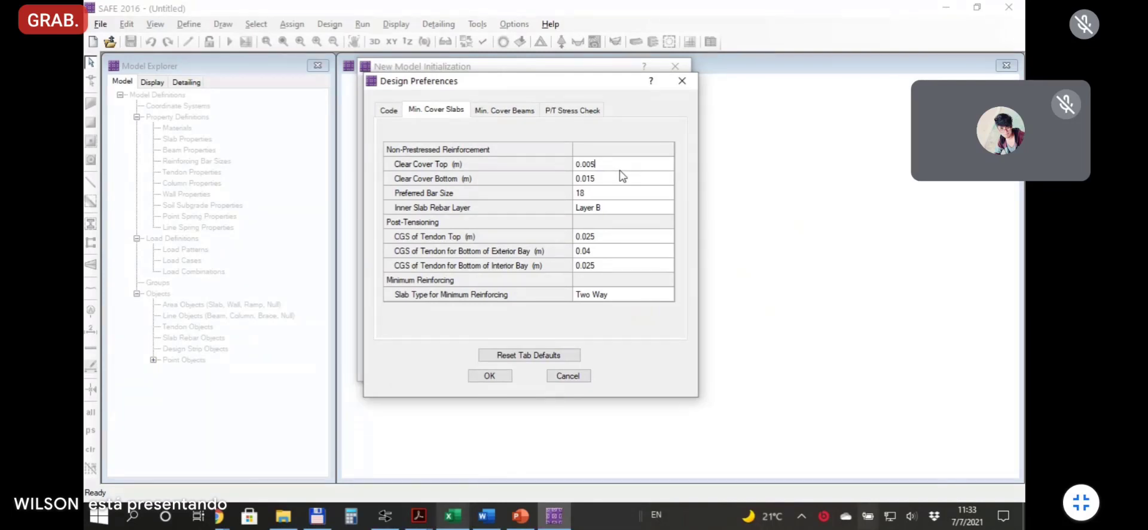
{"action": "key", "text": "BackSpace"}
{"action": "key", "text": "BackSpace"}
{"action": "type", "text": "5"}
{"action": "left_click", "coordinate": [603, 177]}
{"action": "left_click", "coordinate": [604, 178]}
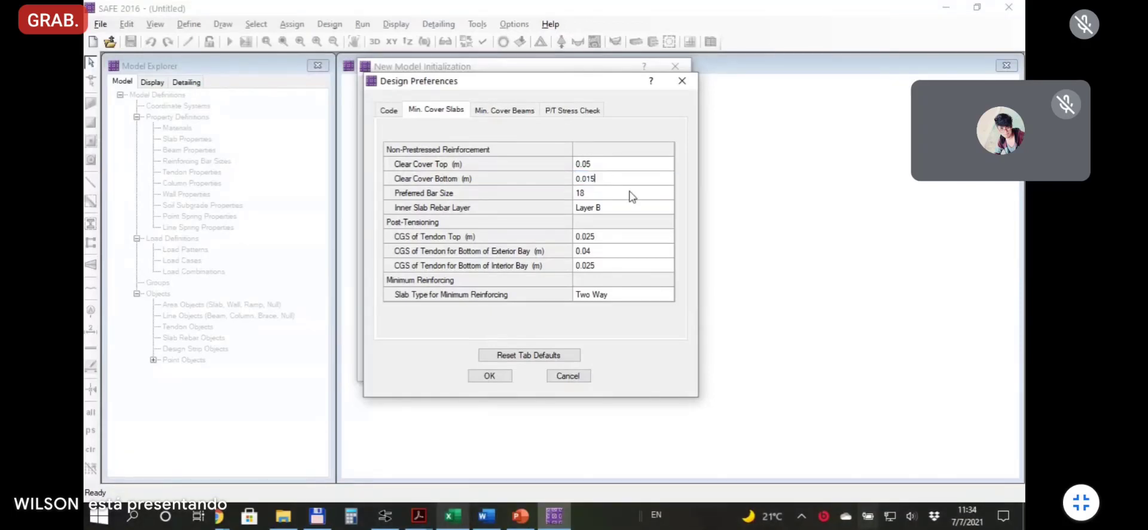
{"action": "type", "text": "5"}
Switch to Excel and sketch a rectangular slab cross-section in blue pen below the foundation scheme on Hoja1.
{"action": "left_click", "coordinate": [454, 517]}
{"action": "scroll", "coordinate": [520, 330], "scroll_direction": "down", "scroll_amount": 6}
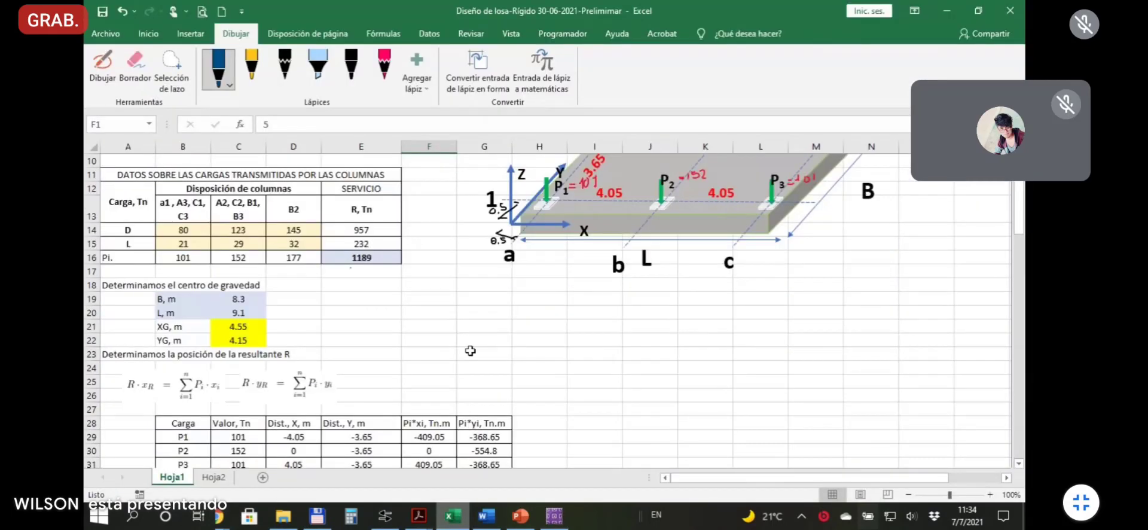
{"action": "scroll", "coordinate": [520, 330], "scroll_direction": "up", "scroll_amount": 2}
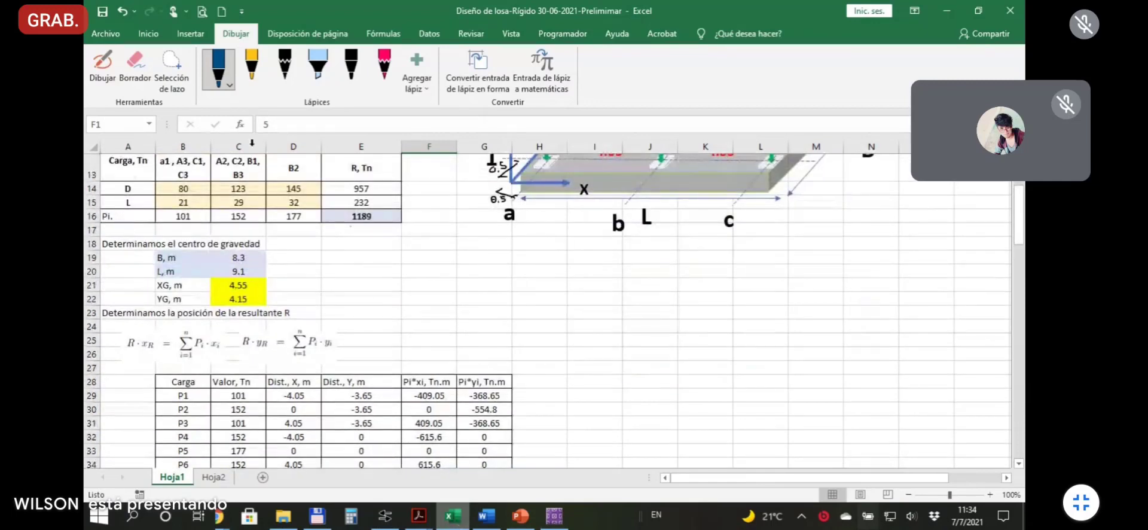
{"action": "left_click", "coordinate": [105, 70]}
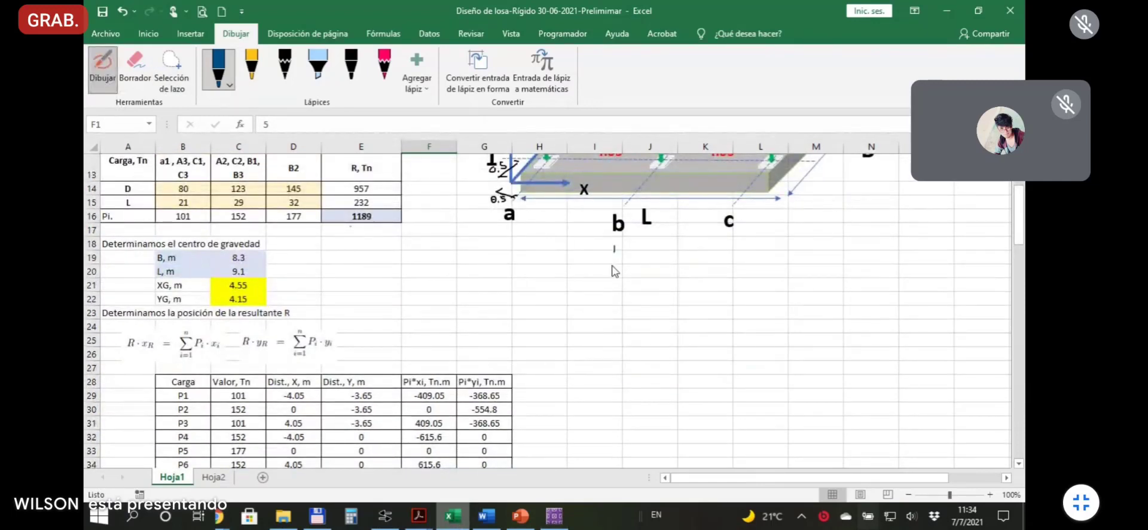
{"action": "left_click_drag", "start_coordinate": [612, 265], "coordinate": [604, 329]}
{"action": "left_click_drag", "start_coordinate": [676, 248], "coordinate": [675, 333]}
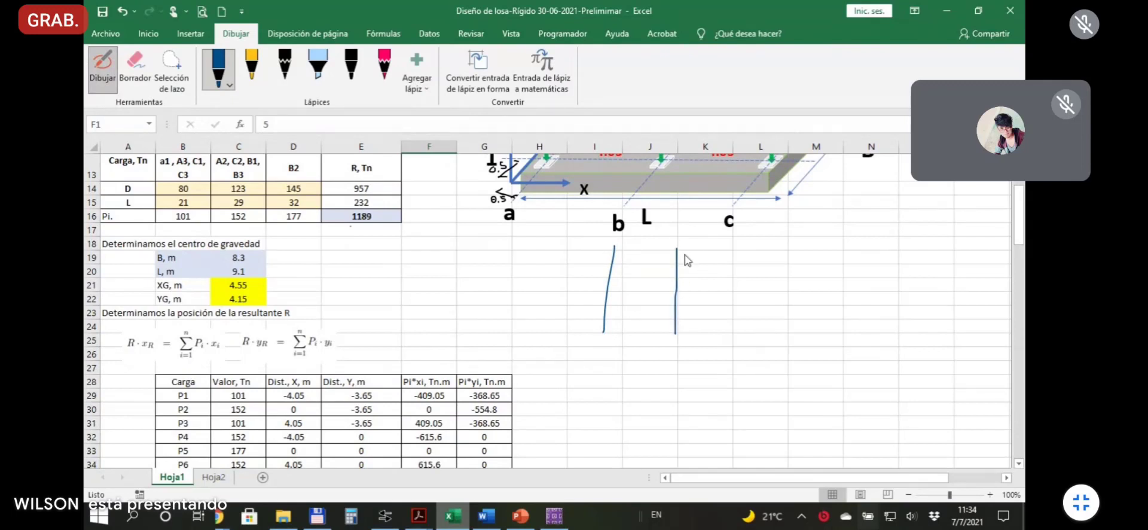
{"action": "mouse_move", "coordinate": [680, 249]}
{"action": "left_mouse_down"}
{"action": "mouse_move", "coordinate": [907, 250]}
{"action": "mouse_move", "coordinate": [905, 320]}
{"action": "left_mouse_up"}
{"action": "left_click_drag", "start_coordinate": [675, 332], "coordinate": [905, 332]}
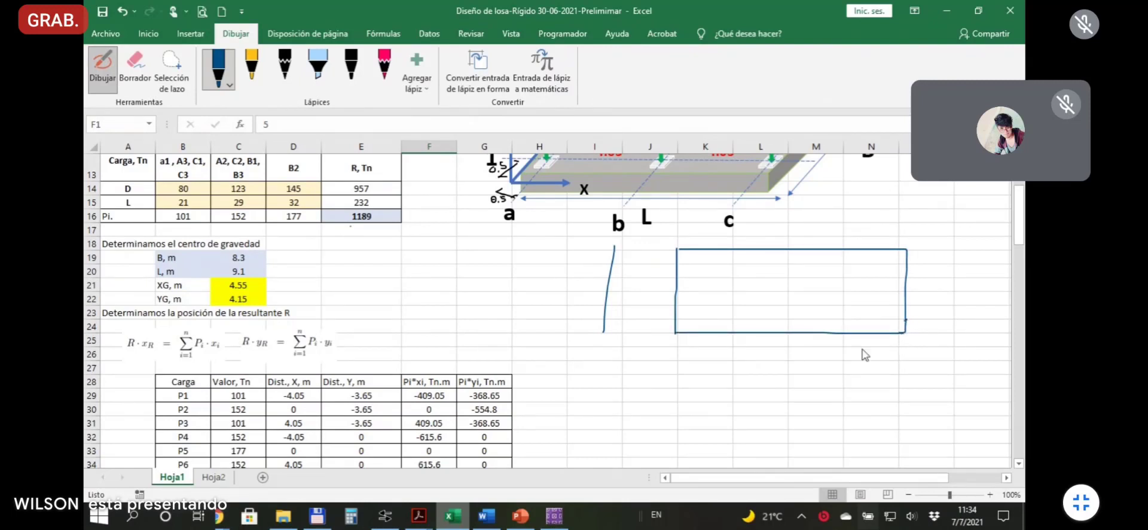
Label the sketched section's width B and height h, mark the height limits, and return to SAFE 2016.
{"action": "left_click_drag", "start_coordinate": [782, 351], "coordinate": [782, 353]}
{"action": "left_click_drag", "start_coordinate": [922, 276], "coordinate": [928, 295]}
{"action": "left_click_drag", "start_coordinate": [910, 250], "coordinate": [921, 250]}
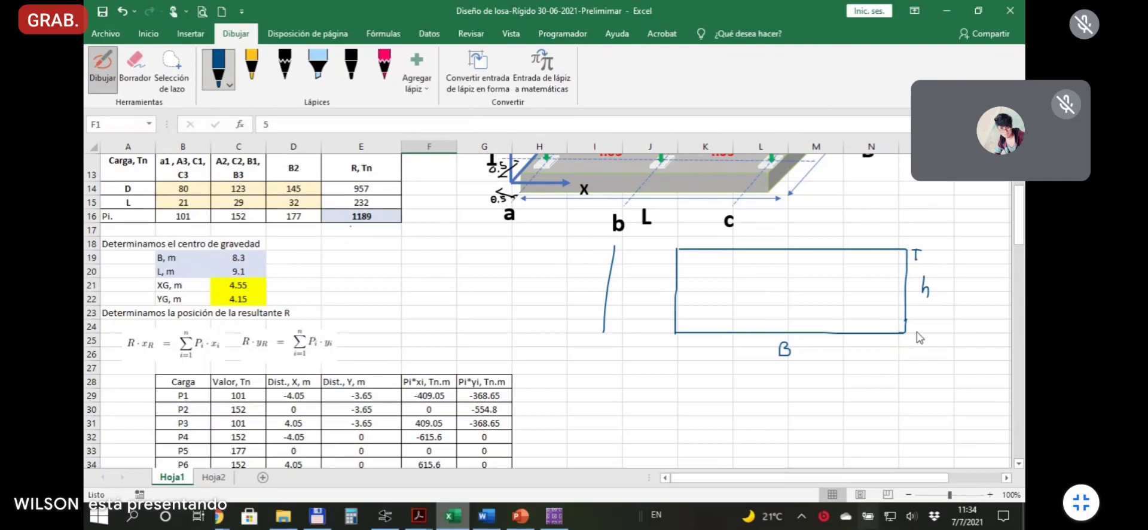
{"action": "left_click_drag", "start_coordinate": [908, 324], "coordinate": [916, 324]}
{"action": "left_click", "coordinate": [552, 513]}
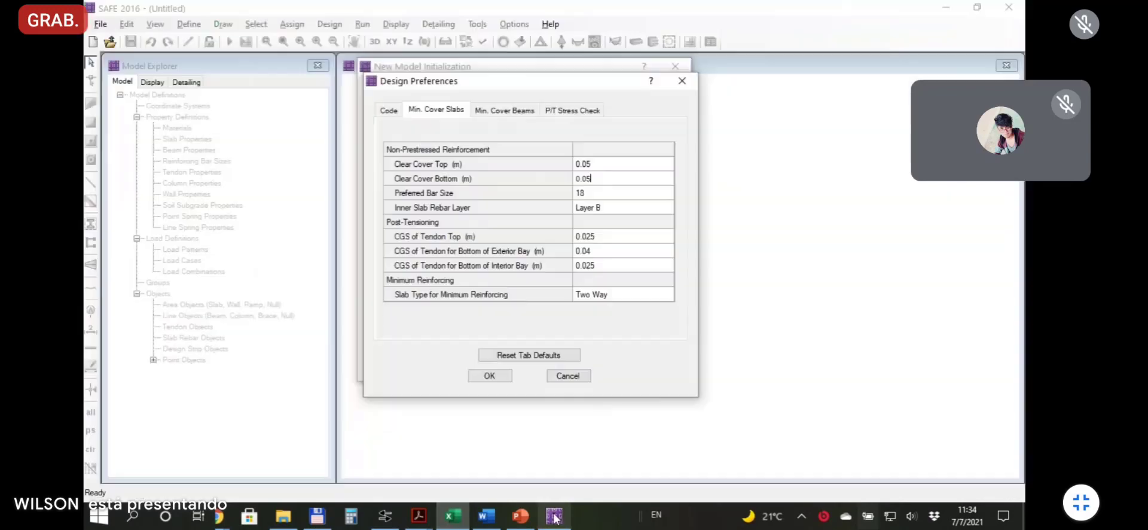
Set the slab's Preferred Bar Size to 16 in the minimum cover design preferences.
{"action": "left_click", "coordinate": [597, 183]}
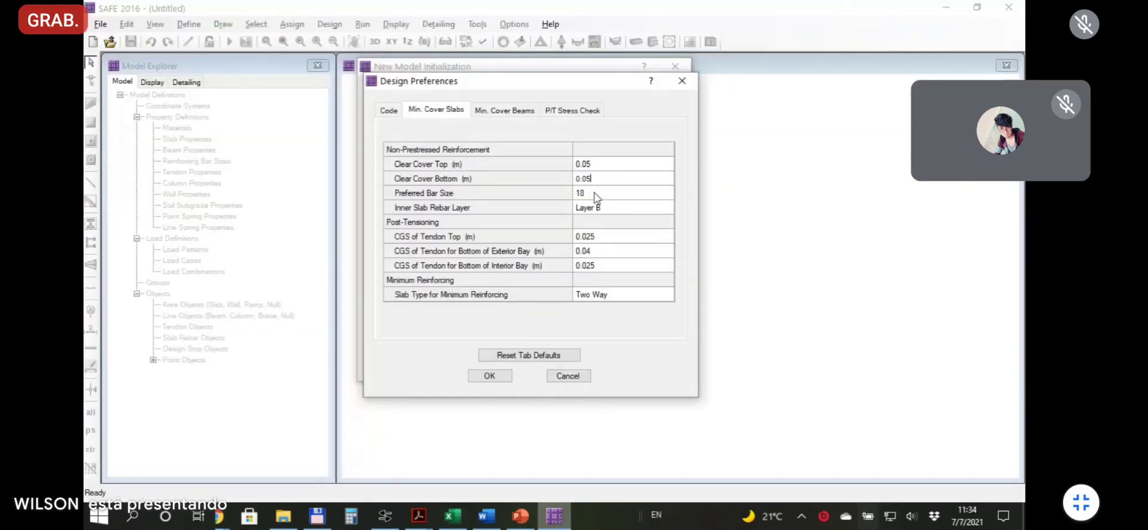
{"action": "left_click", "coordinate": [587, 196]}
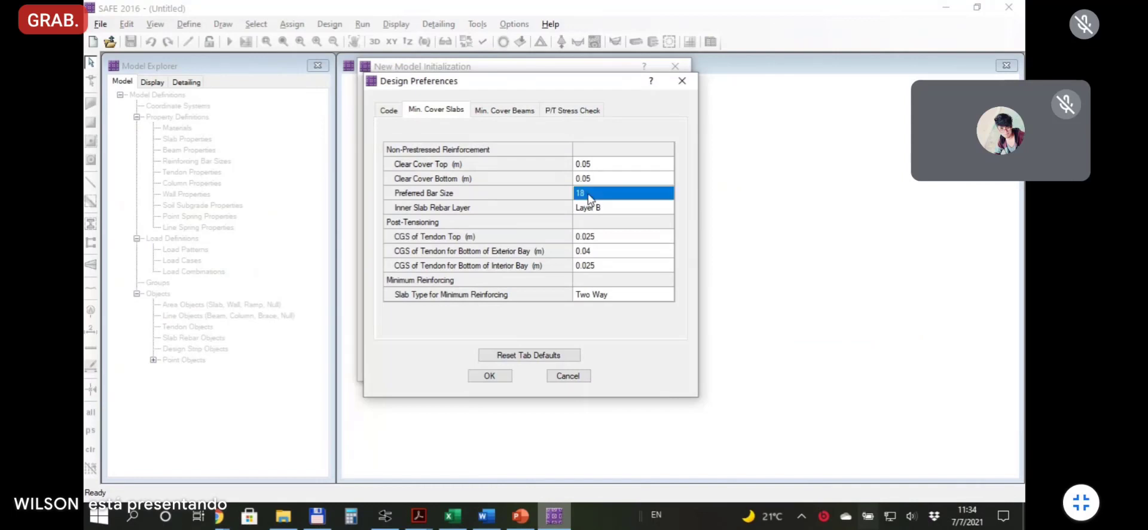
{"action": "left_click", "coordinate": [586, 197]}
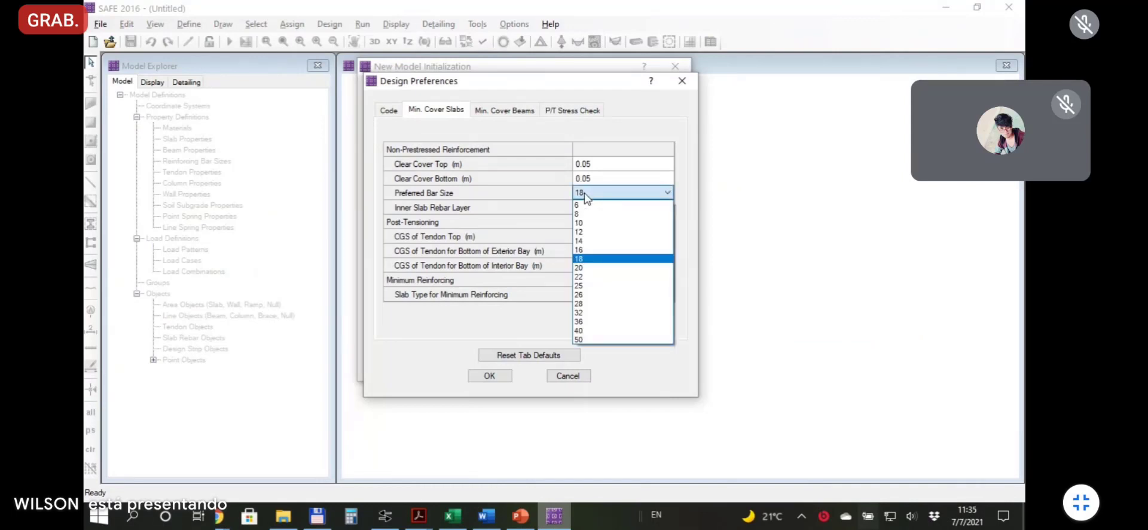
{"action": "left_click", "coordinate": [594, 251]}
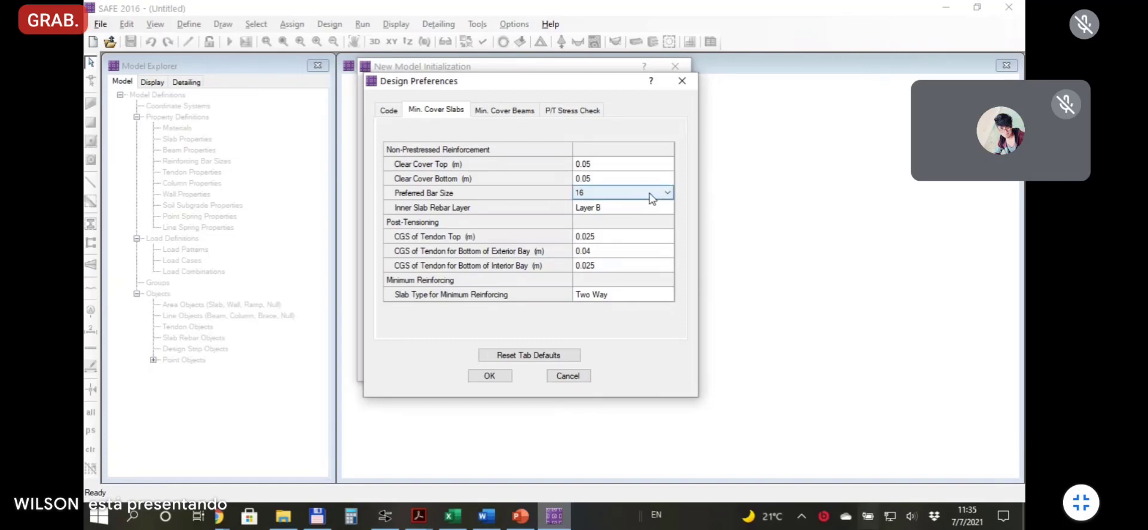
Set the Inner Slab Rebar Layer to Layer A in the slab design preferences.
{"action": "left_click_drag", "start_coordinate": [556, 82], "coordinate": [549, 71]}
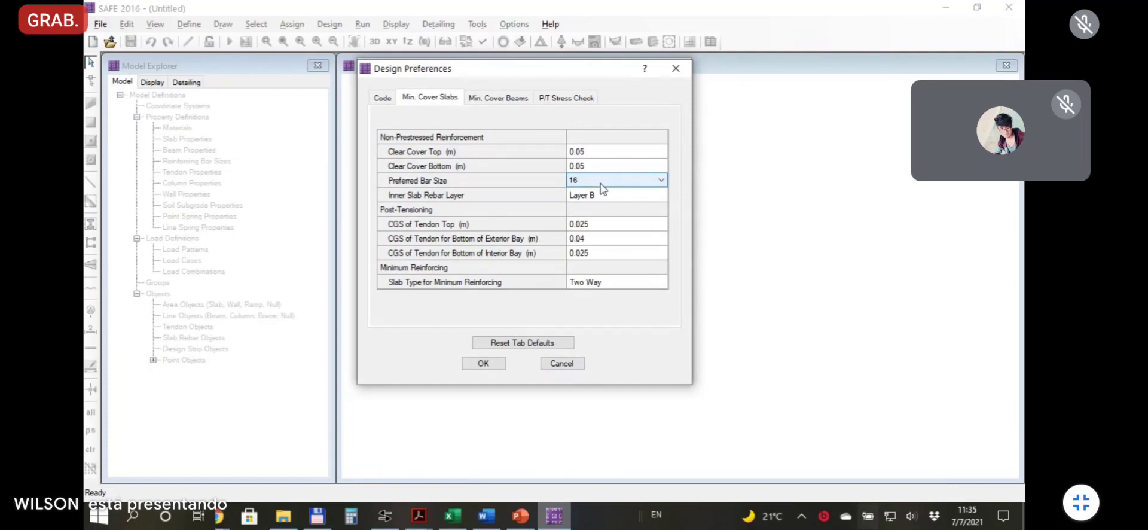
{"action": "left_click", "coordinate": [619, 195]}
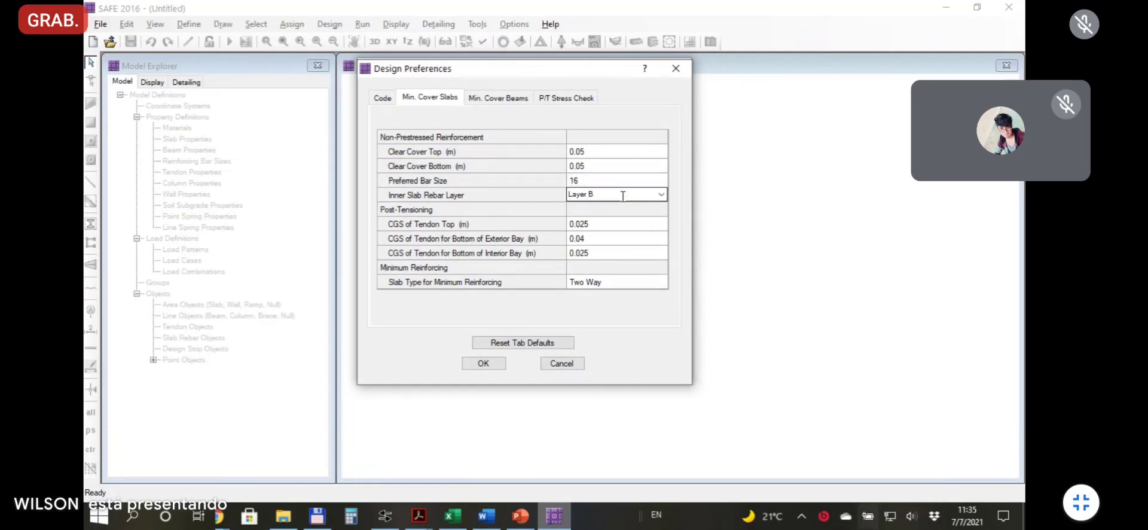
{"action": "left_click", "coordinate": [660, 194]}
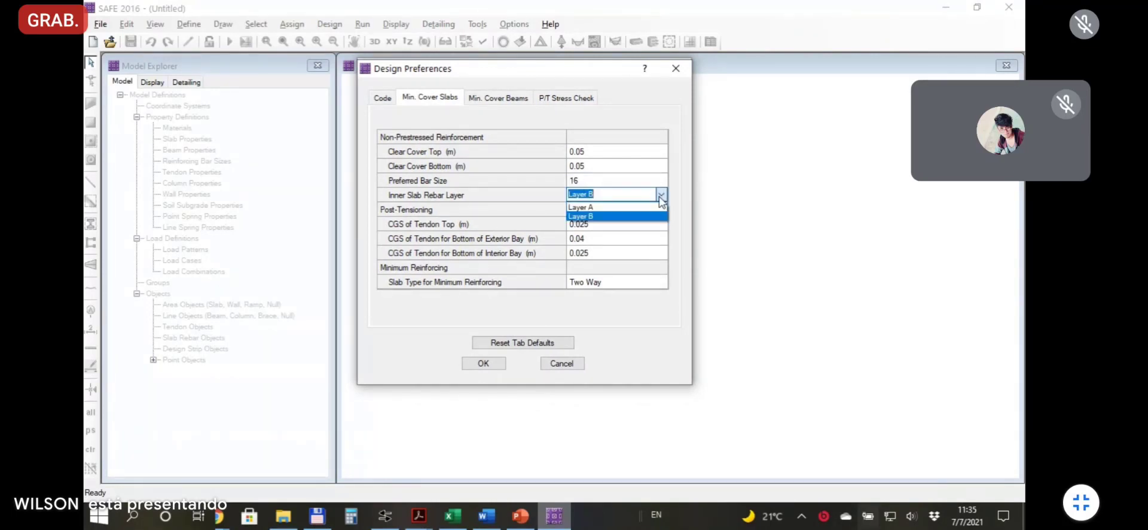
{"action": "left_click", "coordinate": [589, 207]}
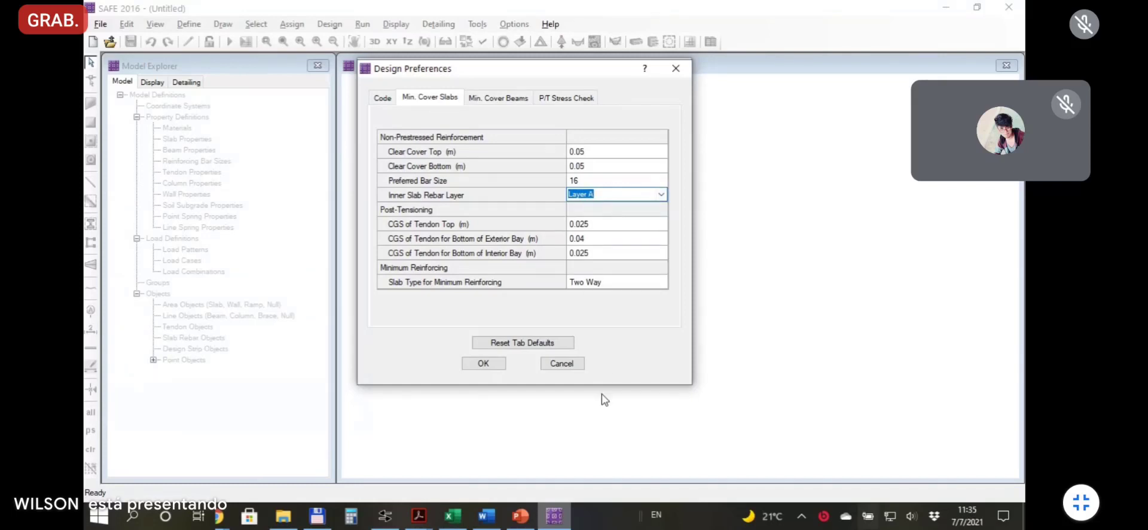
Switch to Excel, handwrite "Layer A" in blue along the slab scheme's X-direction edge, and return to SAFE to accept the design preferences.
{"action": "left_click", "coordinate": [453, 515]}
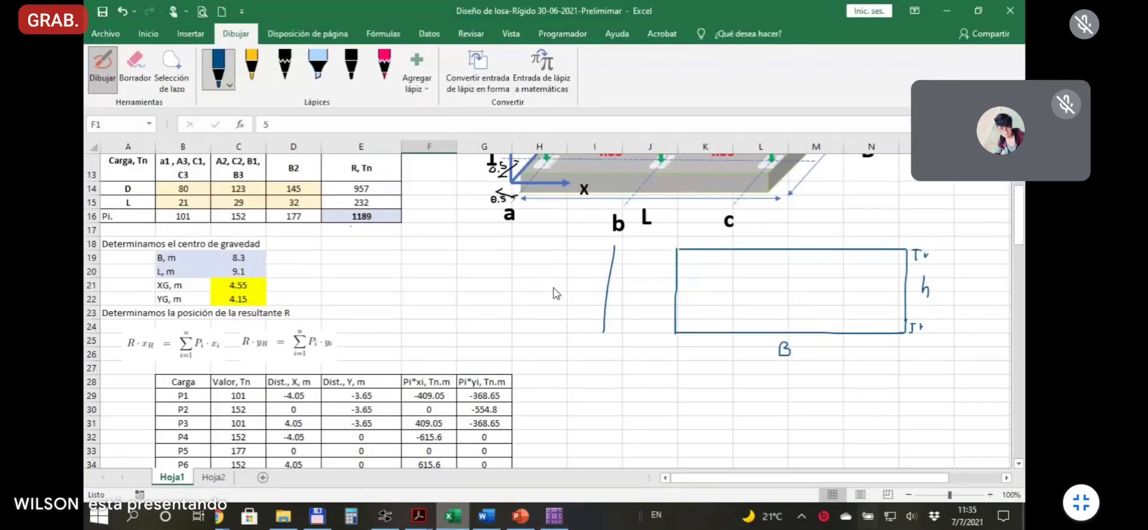
{"action": "scroll", "coordinate": [624, 344], "scroll_direction": "up", "scroll_amount": 4}
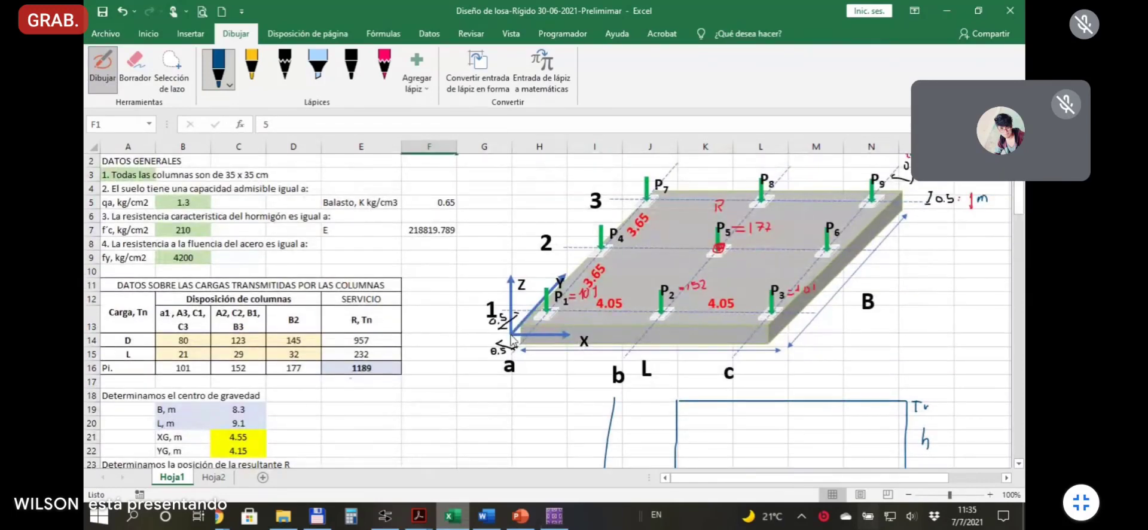
{"action": "left_click_drag", "start_coordinate": [602, 345], "coordinate": [661, 335]}
{"action": "left_click", "coordinate": [551, 517]}
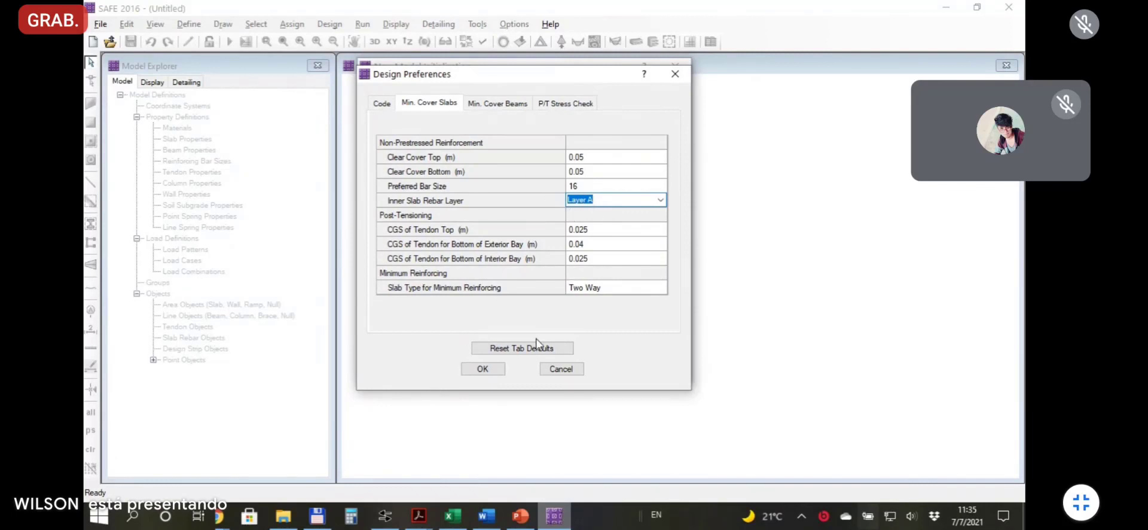
{"action": "left_click", "coordinate": [483, 369]}
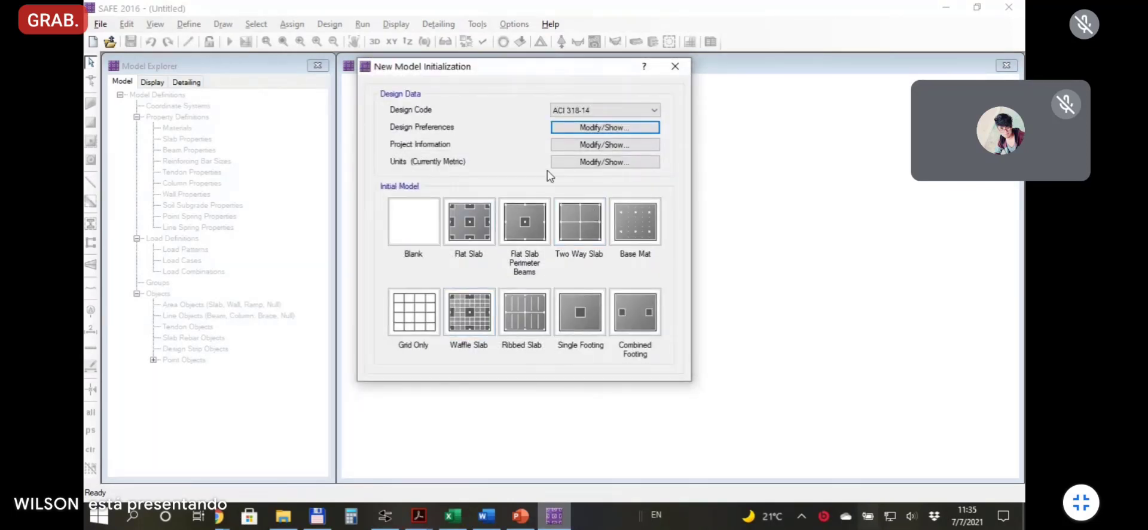
Review the Project Information fields for the new model and close them without changes.
{"action": "mouse_move", "coordinate": [605, 164]}
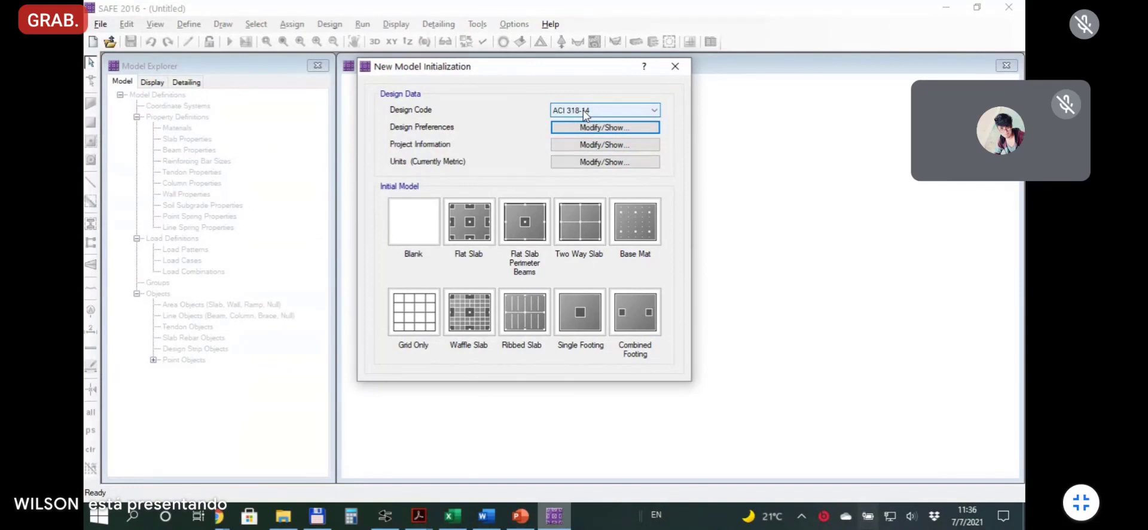
{"action": "left_click", "coordinate": [578, 146]}
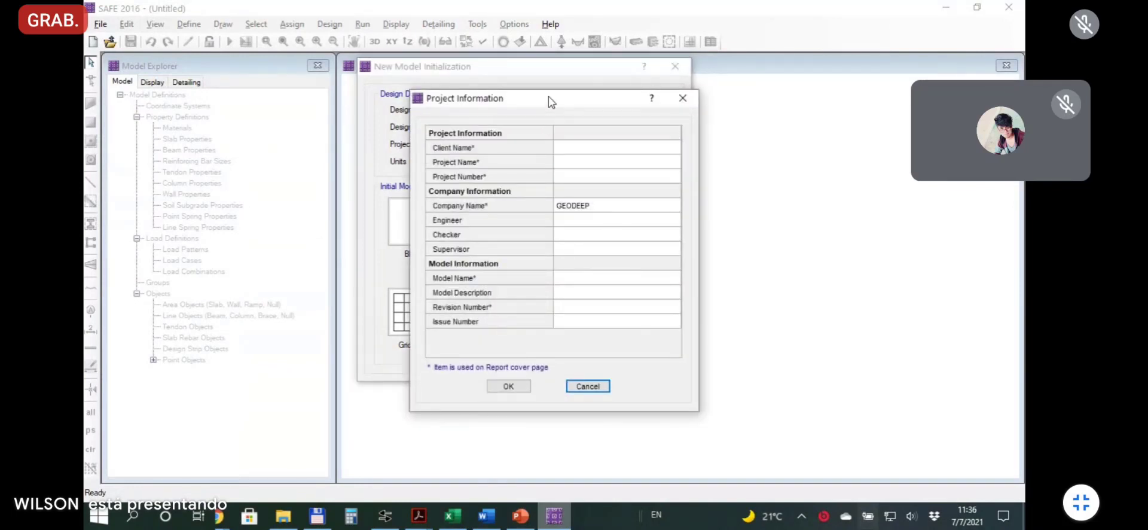
{"action": "left_click_drag", "start_coordinate": [550, 102], "coordinate": [508, 114]}
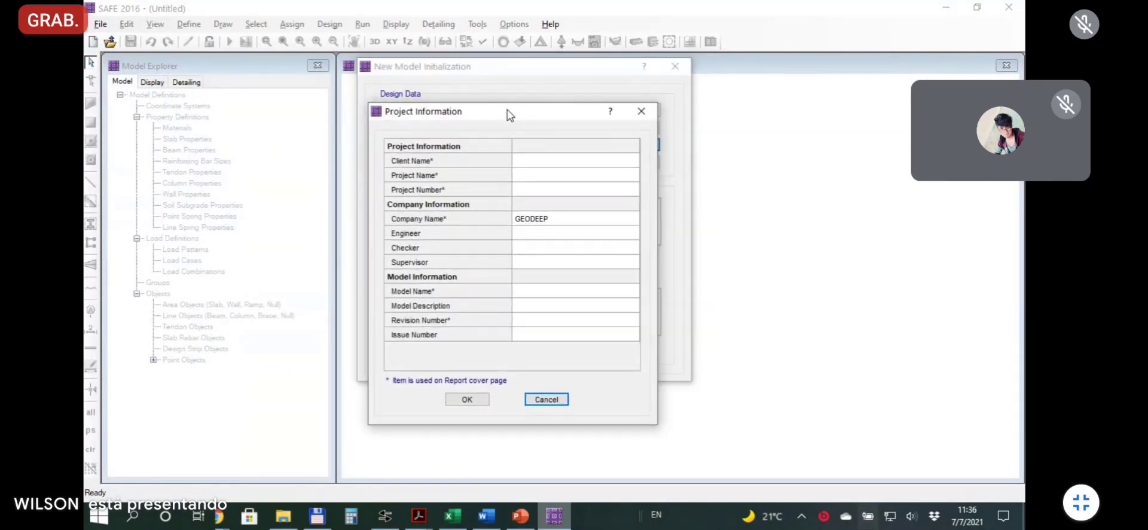
{"action": "left_click", "coordinate": [555, 226]}
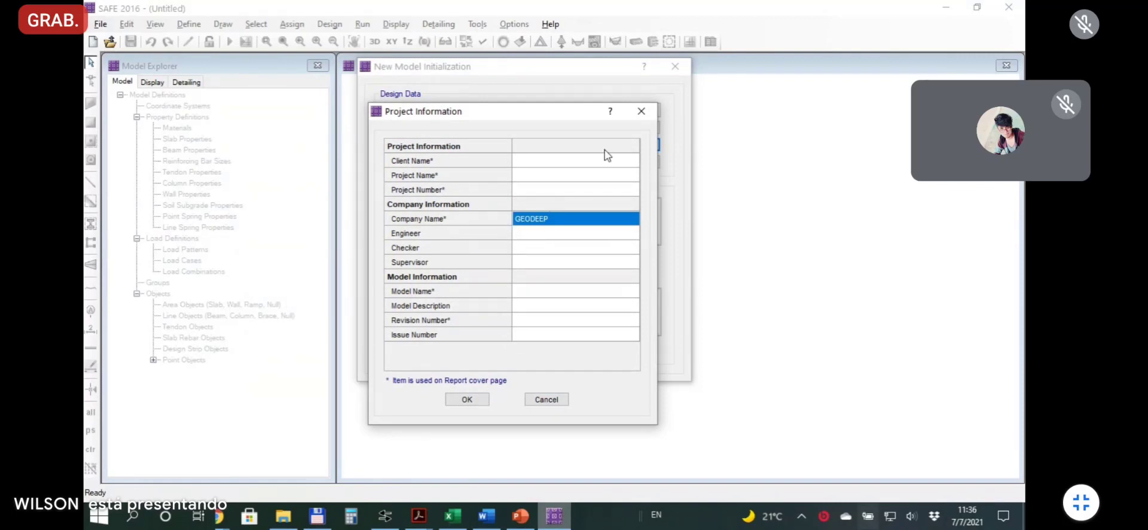
{"action": "left_click", "coordinate": [545, 399]}
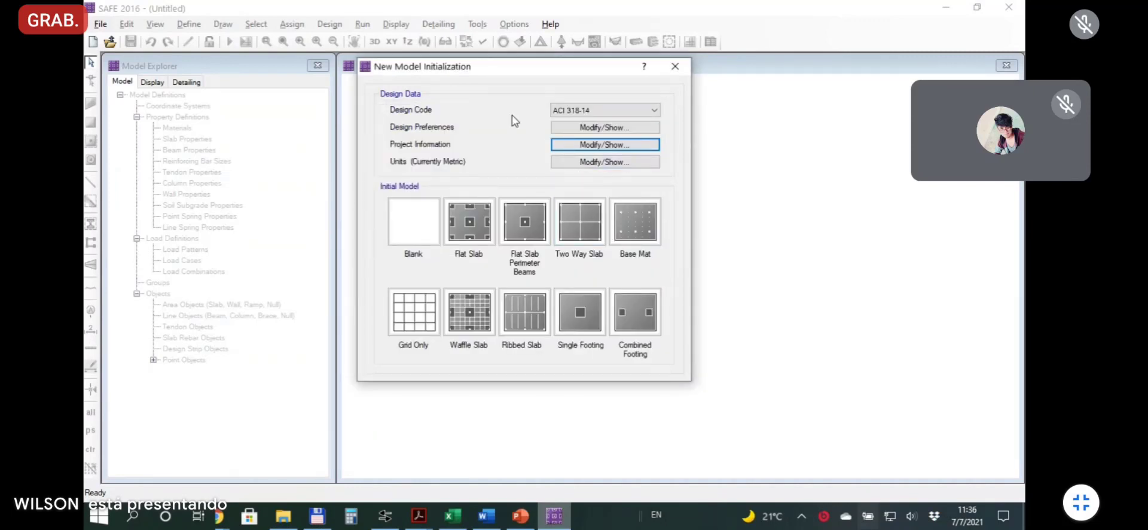
Start the new model from the Grid Only template with a Cartesian coordinate system.
{"action": "left_click_drag", "start_coordinate": [488, 68], "coordinate": [537, 91]}
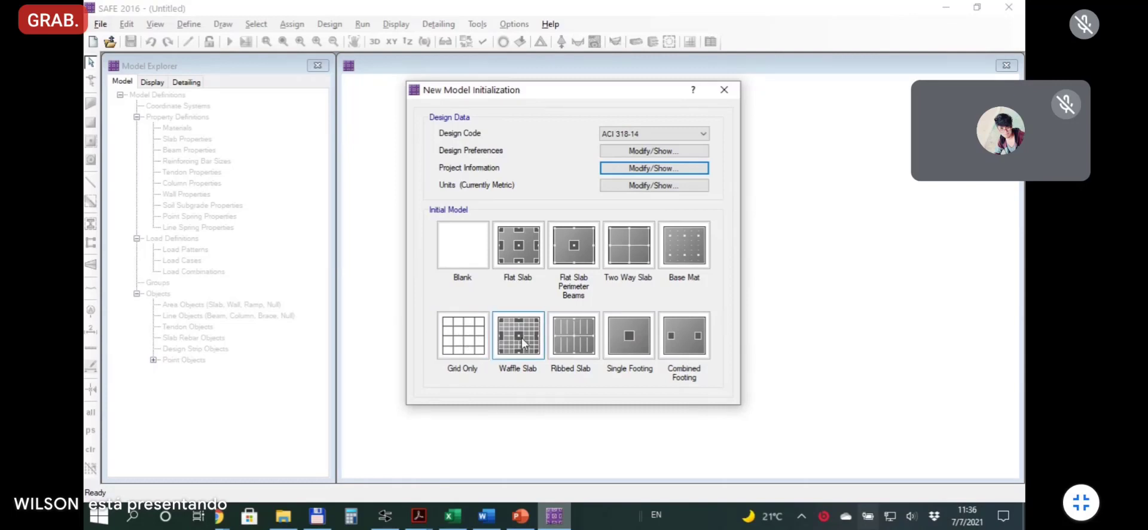
{"action": "left_click", "coordinate": [466, 348]}
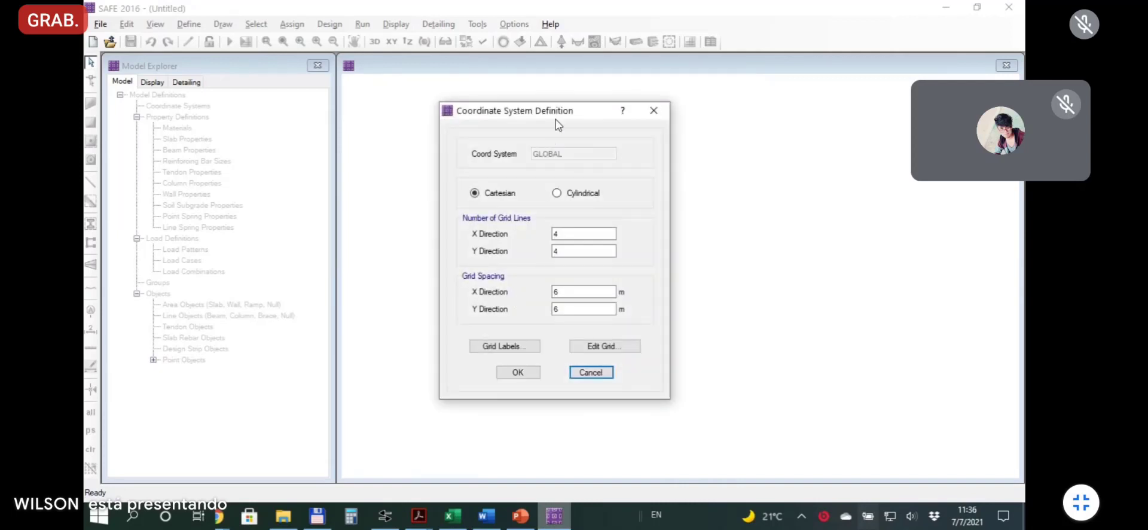
{"action": "left_click_drag", "start_coordinate": [571, 116], "coordinate": [485, 91]}
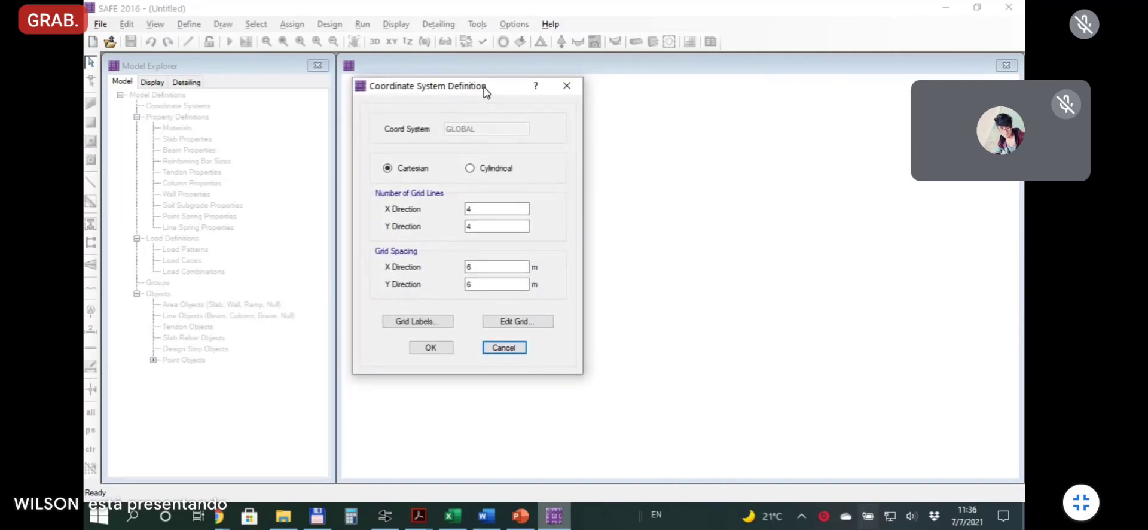
{"action": "left_click", "coordinate": [468, 224]}
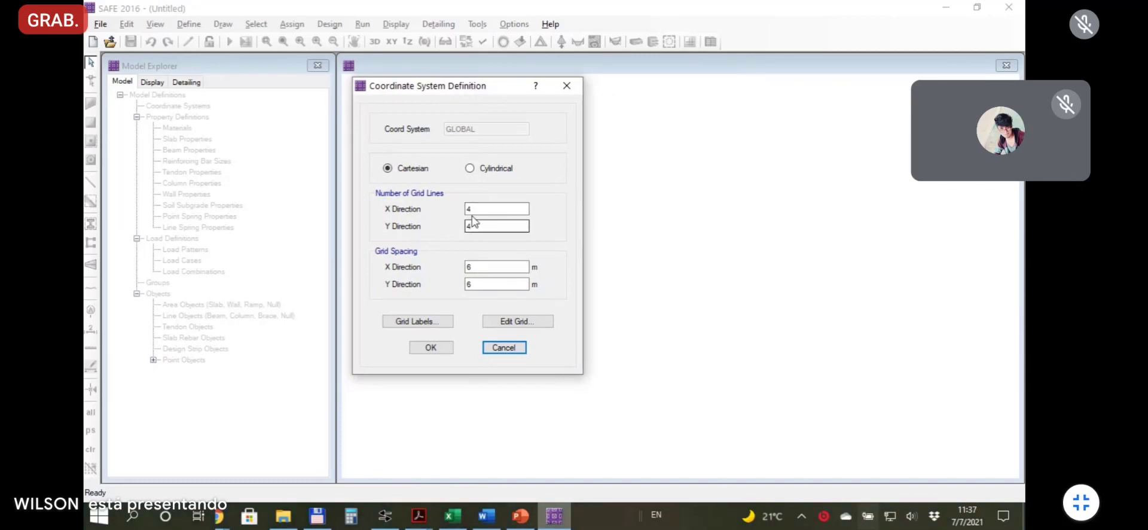
{"action": "type", "text": "4"}
{"action": "left_click", "coordinate": [477, 209]}
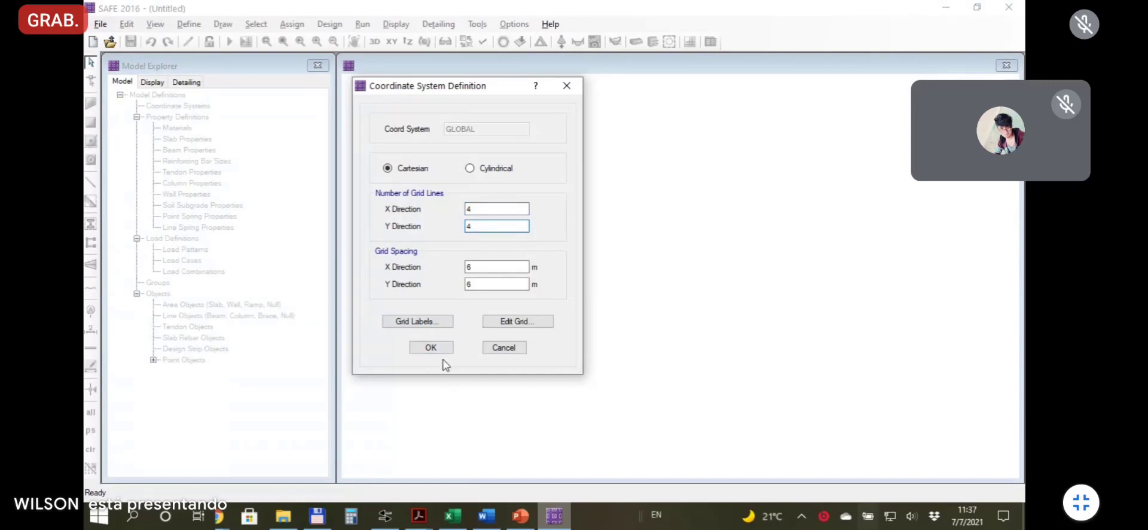
Check the column axes in the Excel scheme, and set the number of grid lines to 3 in both X and Y in SAFE.
{"action": "left_click", "coordinate": [465, 512]}
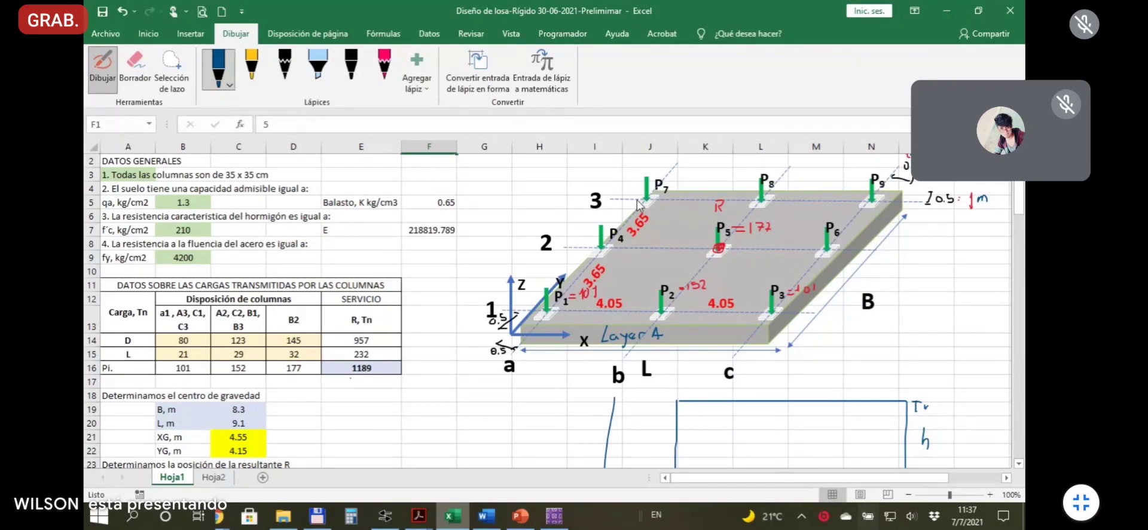
{"action": "left_click", "coordinate": [559, 515]}
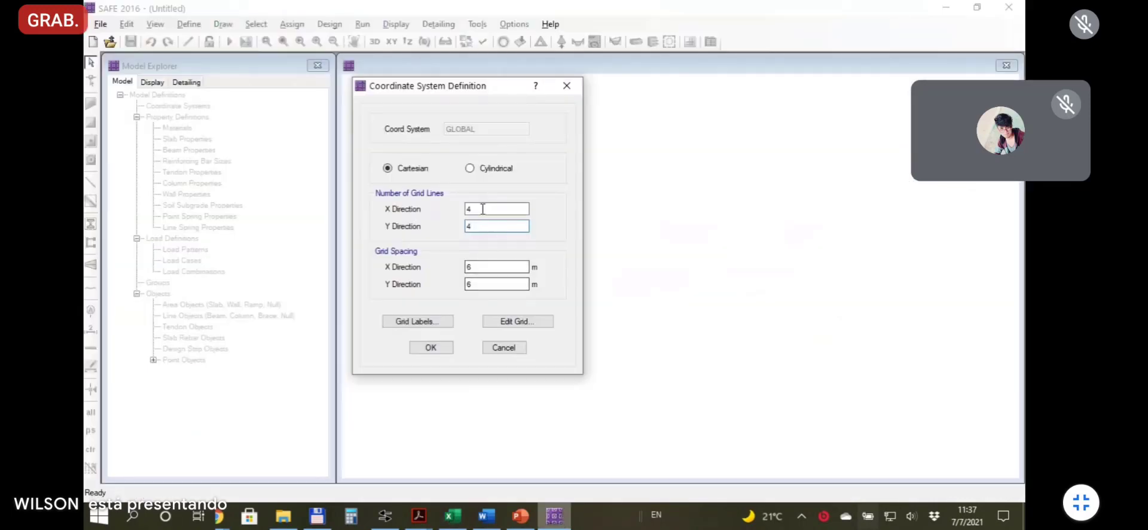
{"action": "double_click", "coordinate": [467, 209]}
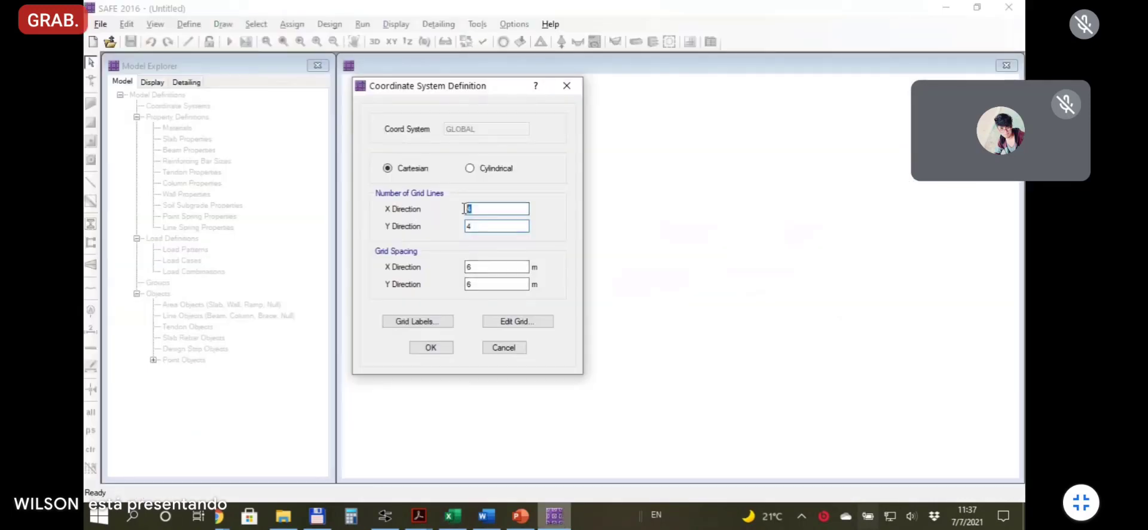
{"action": "type", "text": "3"}
{"action": "double_click", "coordinate": [504, 227]}
{"action": "type", "text": "3"}
Check the X-direction column spacing in the Excel scheme and set the X grid spacing to 4.05 m in SAFE.
{"action": "left_click", "coordinate": [491, 267]}
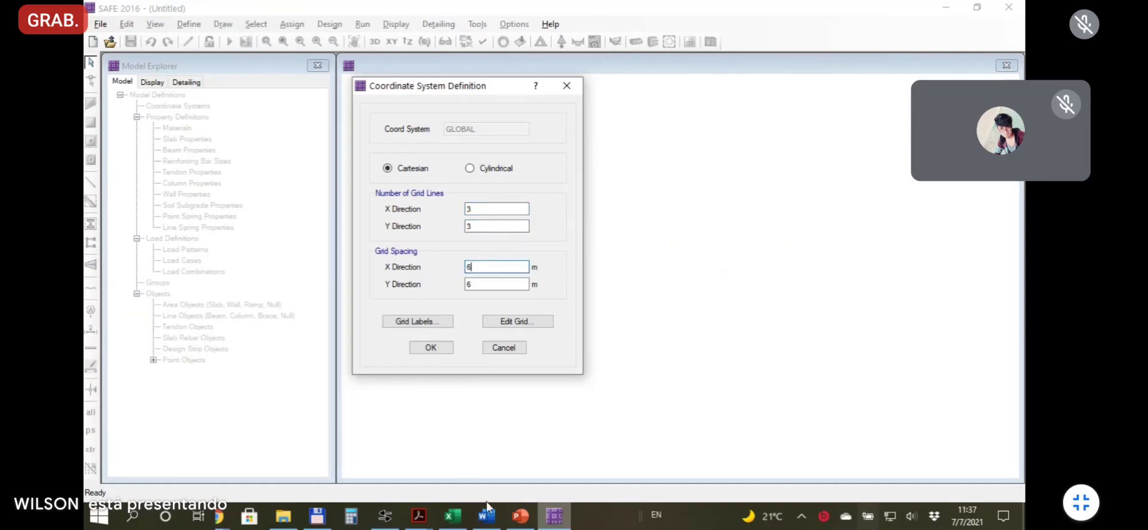
{"action": "left_click", "coordinate": [456, 521]}
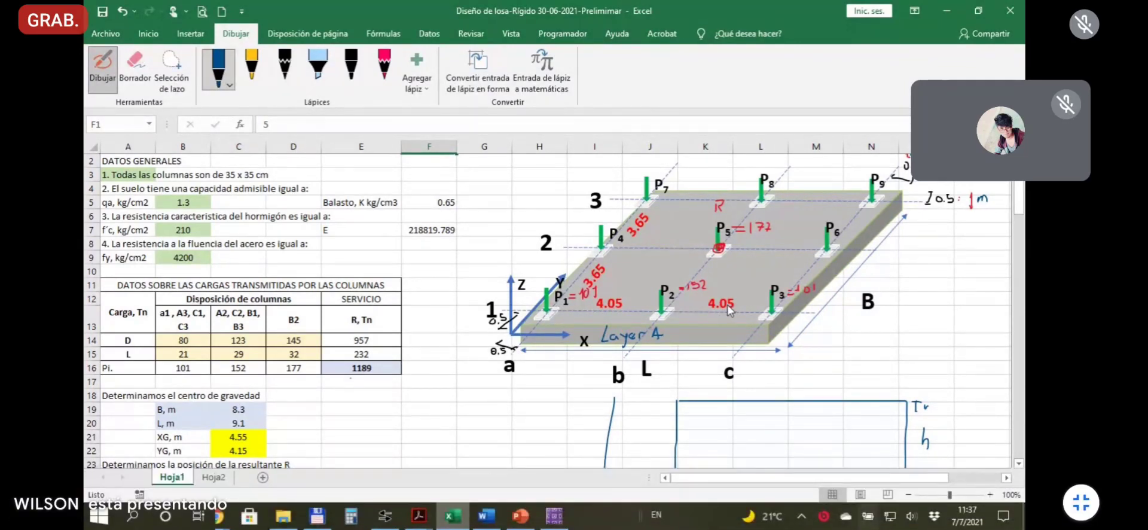
{"action": "left_click", "coordinate": [551, 515]}
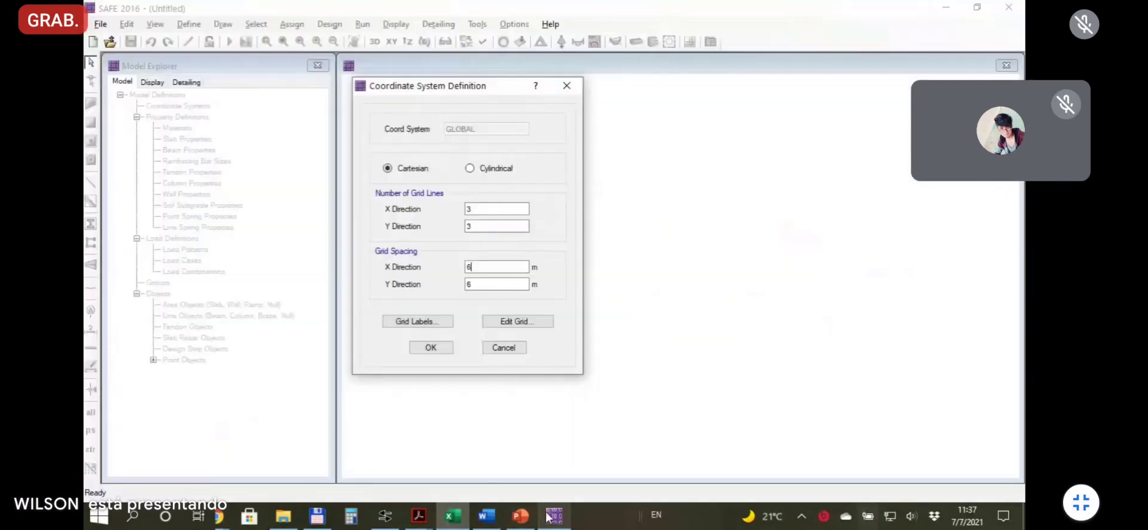
{"action": "double_click", "coordinate": [485, 267]}
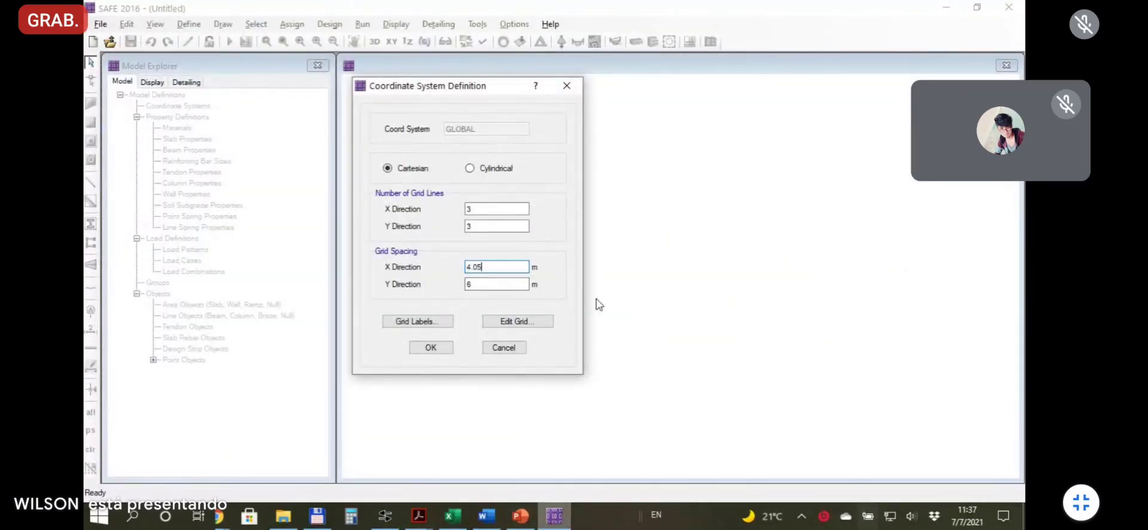
Check the Y-direction column spacing in the Excel scheme and set the Y grid spacing to 3.65 m in SAFE.
{"action": "left_click", "coordinate": [499, 285]}
{"action": "left_click", "coordinate": [452, 515]}
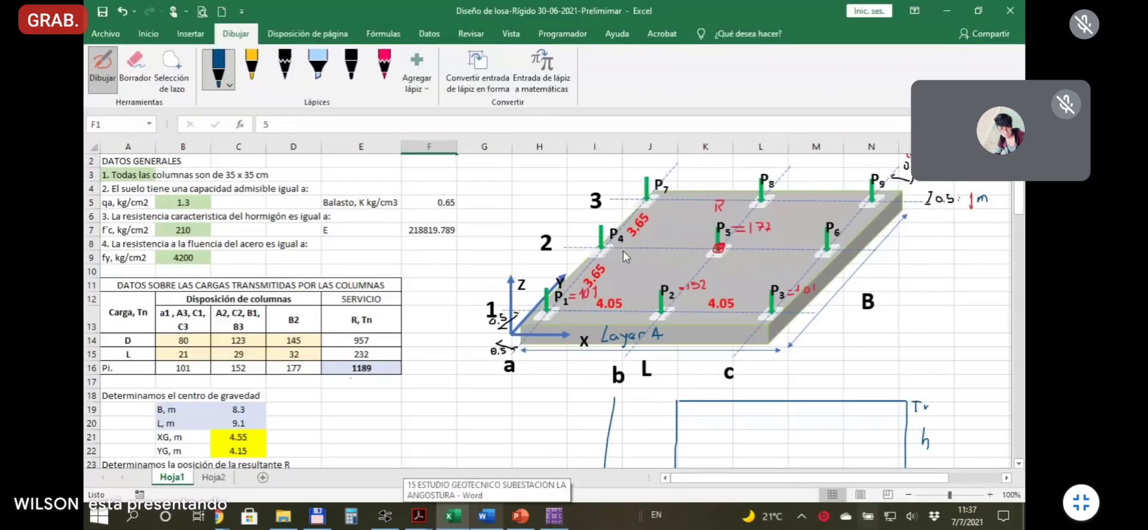
{"action": "left_click", "coordinate": [554, 516]}
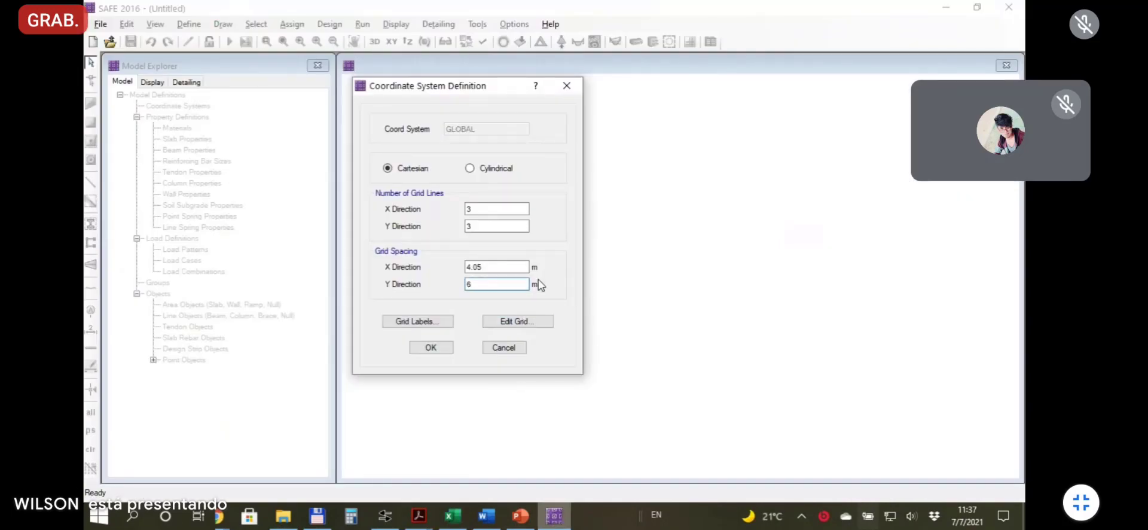
{"action": "left_click_drag", "start_coordinate": [460, 287], "coordinate": [507, 297]}
{"action": "left_click", "coordinate": [478, 224]}
{"action": "left_click", "coordinate": [481, 208]}
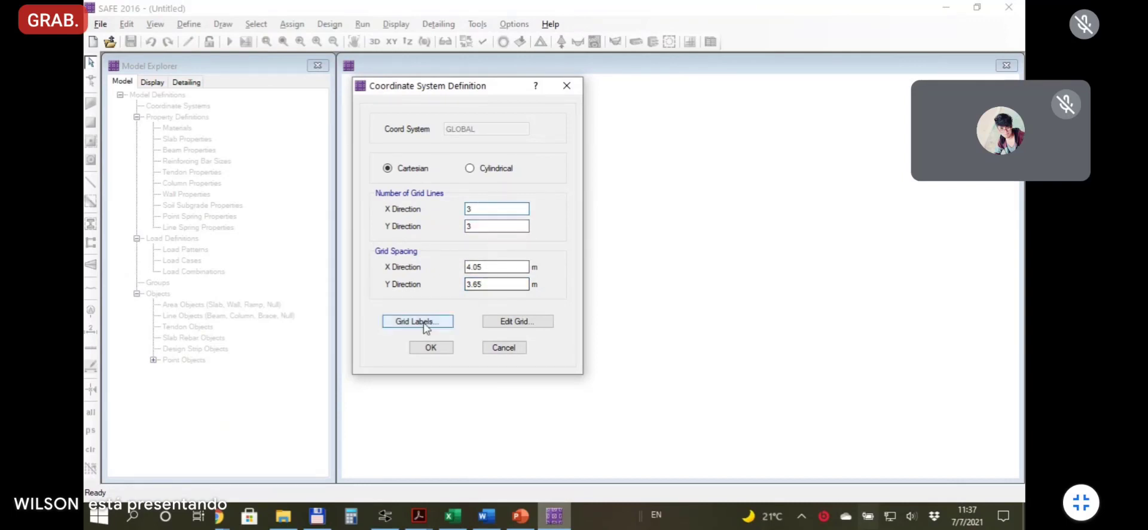
Recheck the column layout in the Excel scheme, review the X and Y grid ordinates in SAFE, and accept the grid to create the model.
{"action": "left_click", "coordinate": [452, 515]}
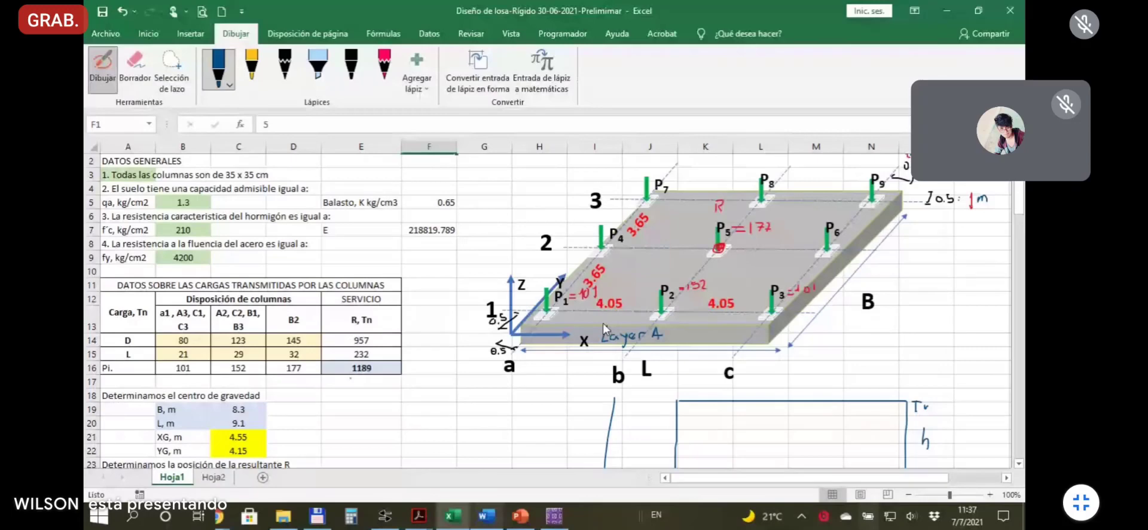
{"action": "left_click", "coordinate": [554, 515]}
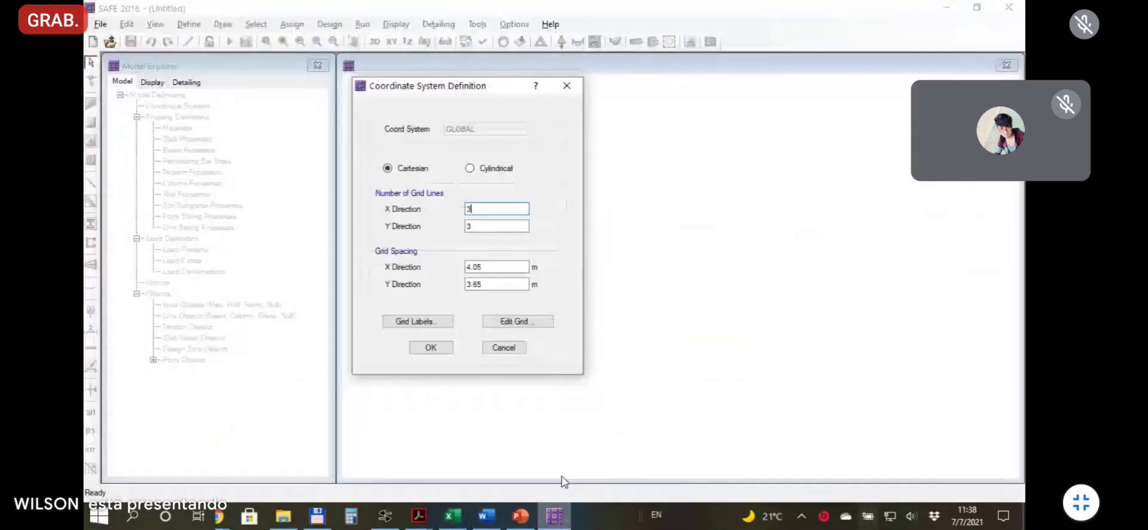
{"action": "left_click", "coordinate": [512, 323]}
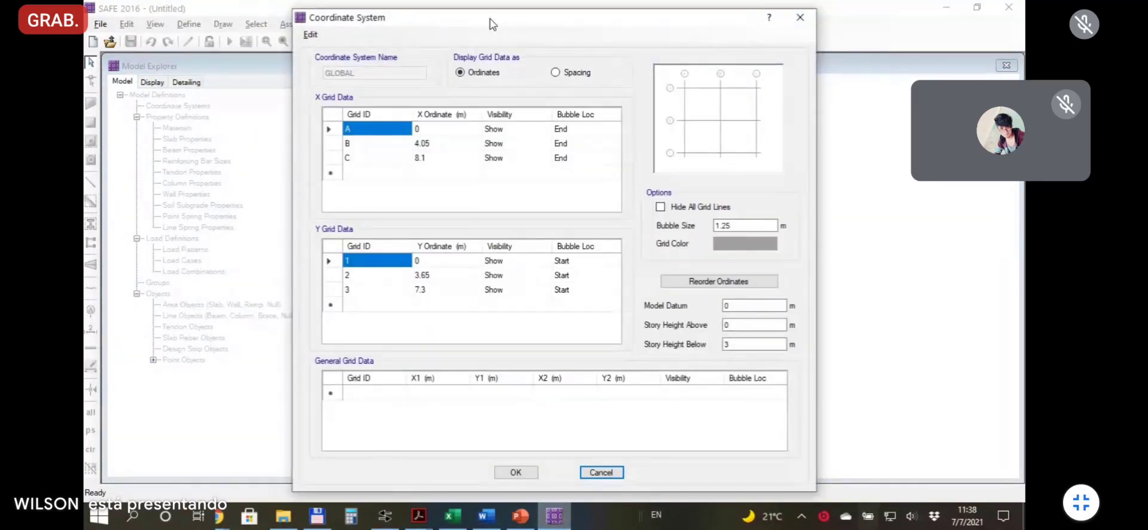
{"action": "left_click_drag", "start_coordinate": [489, 23], "coordinate": [470, 15]}
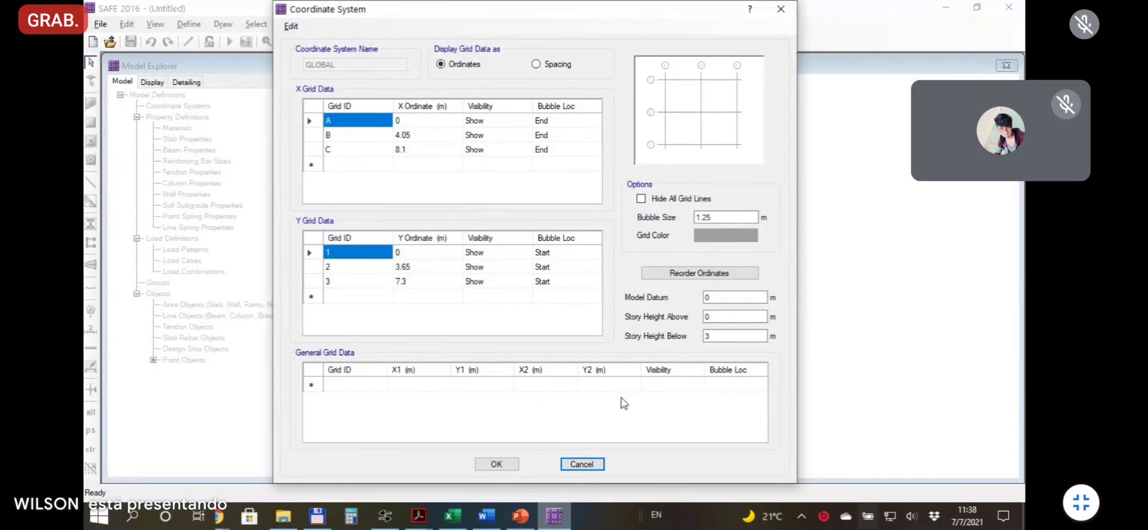
{"action": "left_click", "coordinate": [496, 463]}
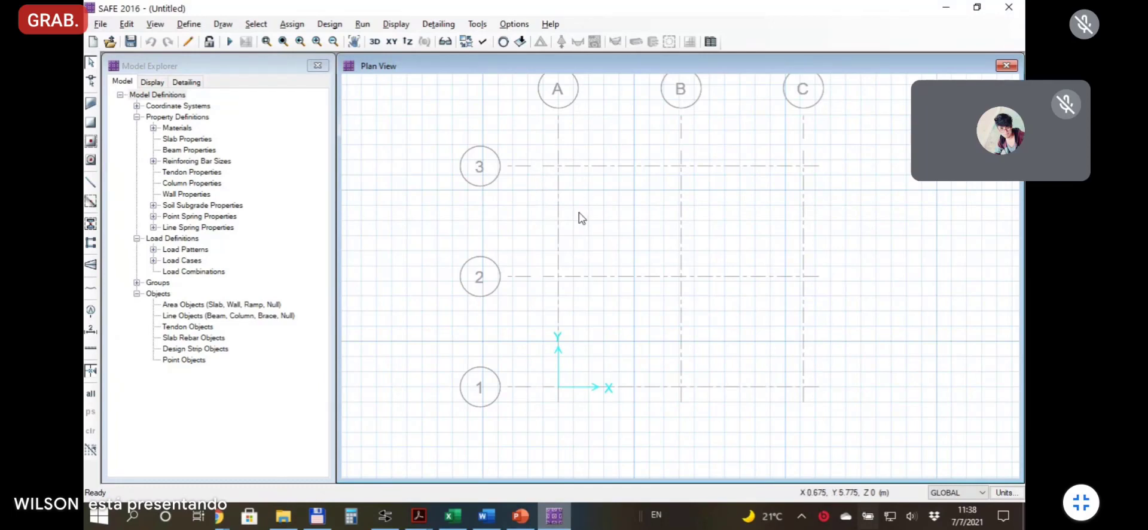
{"action": "left_click", "coordinate": [189, 25]}
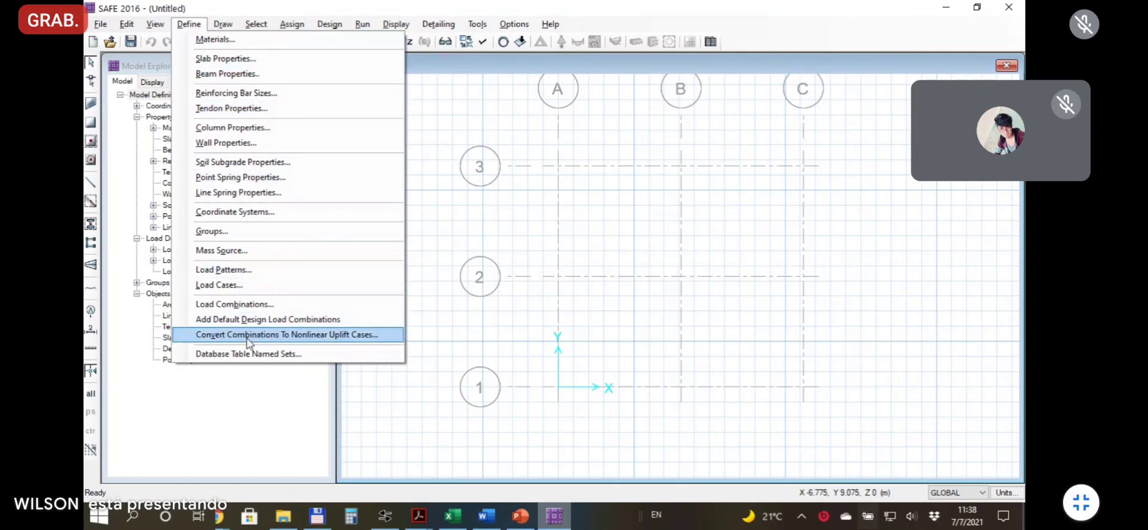
{"action": "key", "text": "Right"}
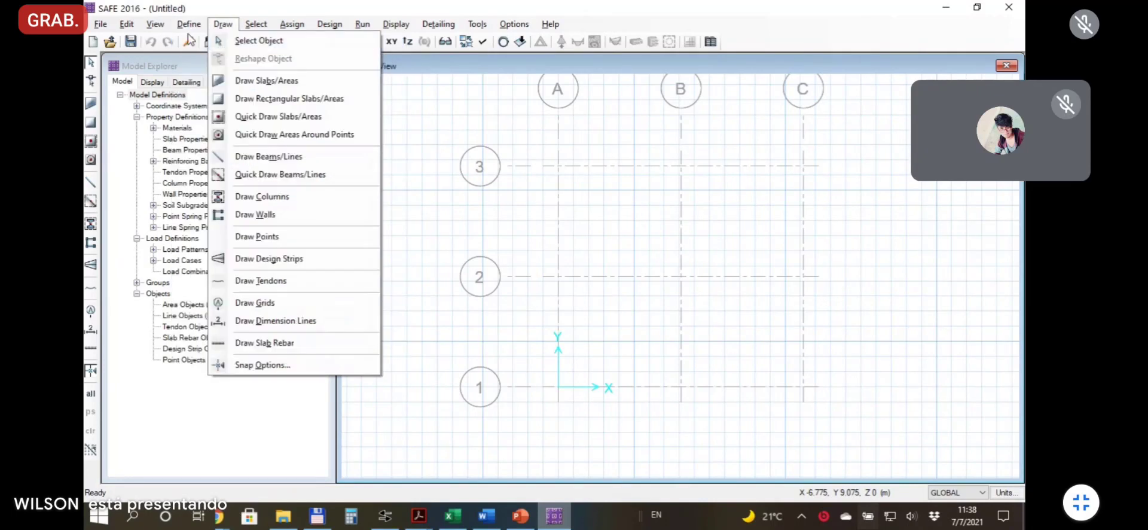
{"action": "key", "text": "Left"}
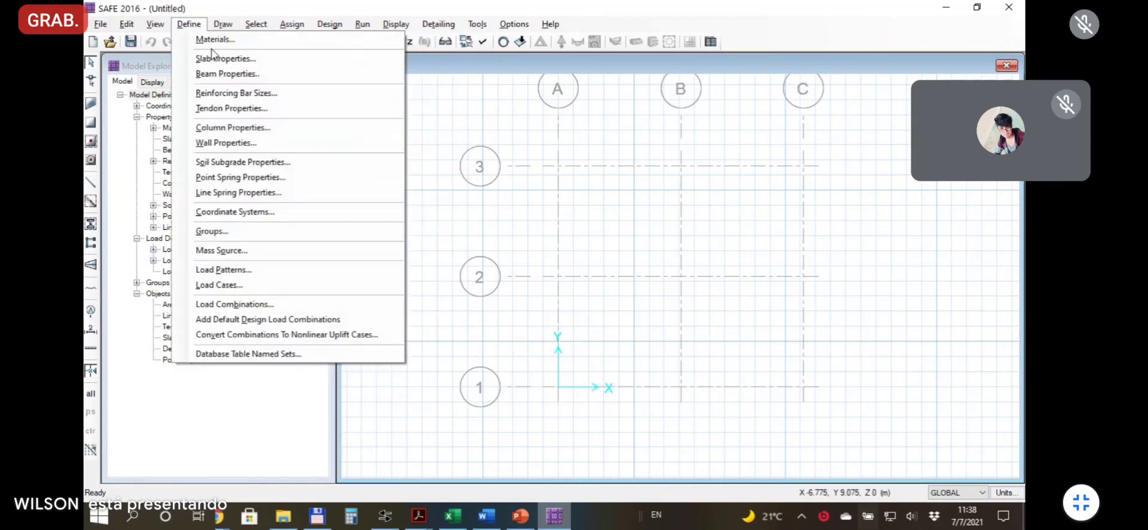
Set the model's consistent units to Kgf, cm, C.
{"action": "left_click", "coordinate": [787, 13]}
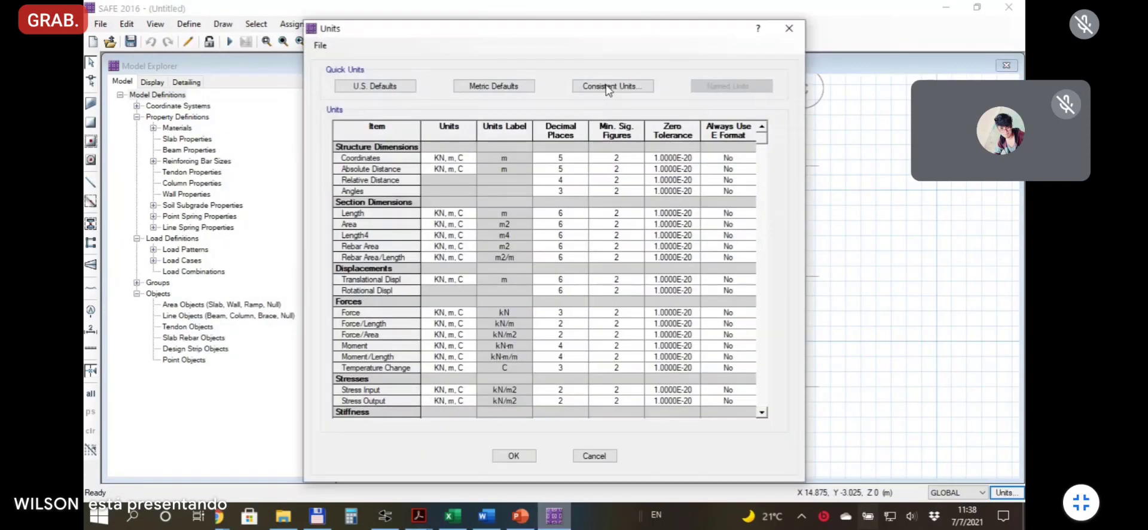
{"action": "left_click", "coordinate": [617, 73]}
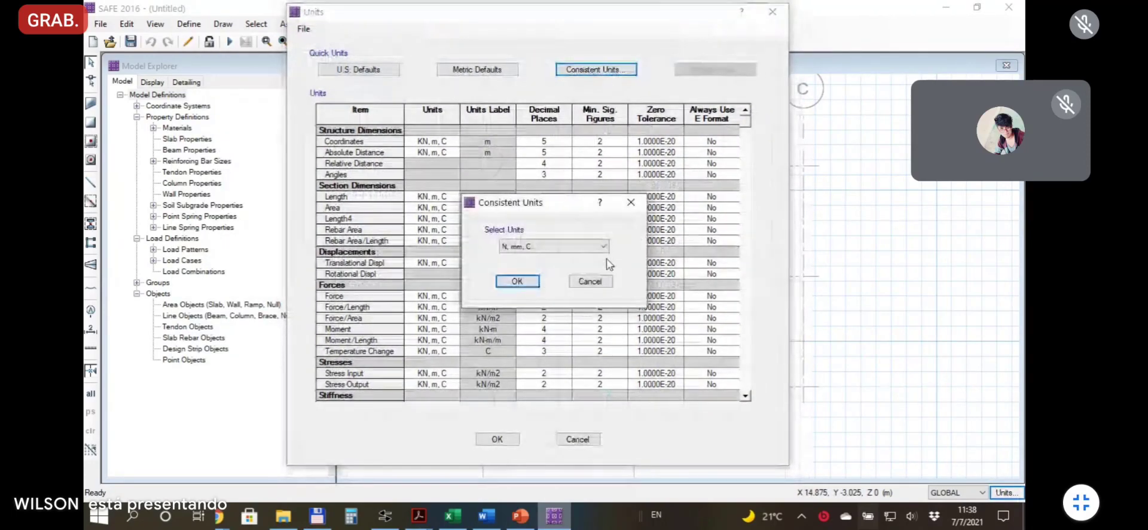
{"action": "left_click", "coordinate": [603, 245]}
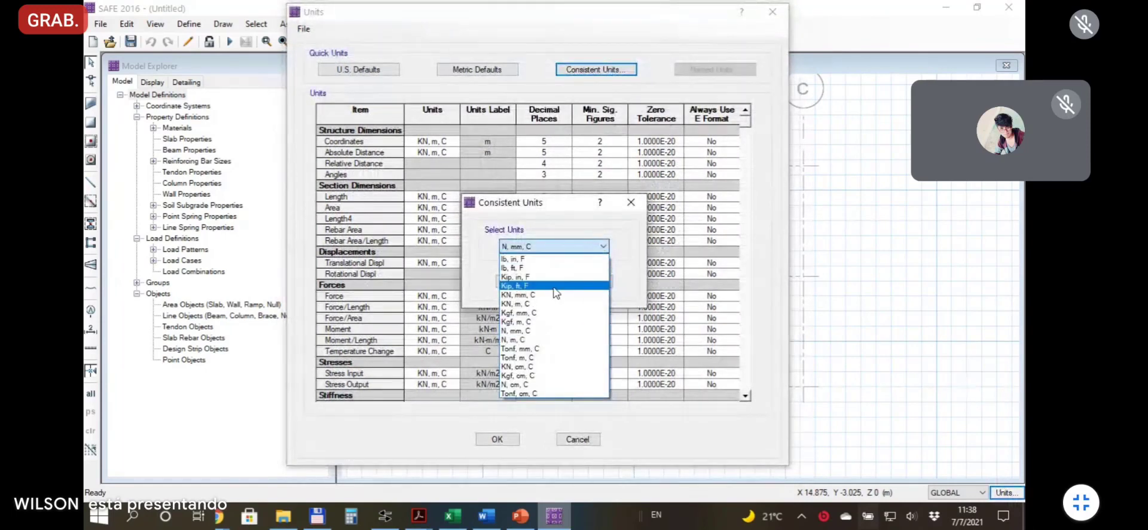
{"action": "left_click", "coordinate": [528, 376]}
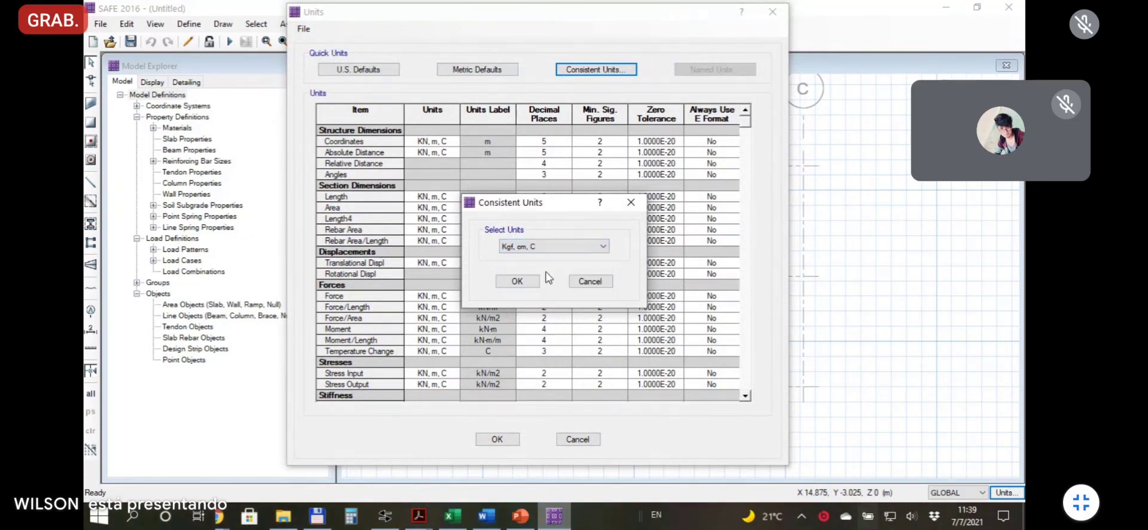
{"action": "left_click_drag", "start_coordinate": [548, 205], "coordinate": [526, 156]}
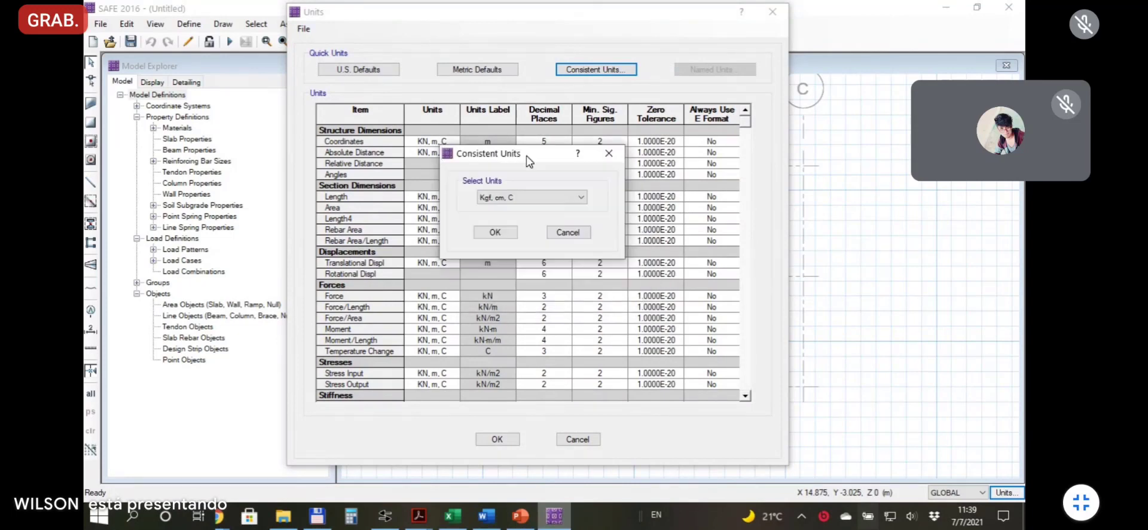
{"action": "left_click", "coordinate": [508, 236]}
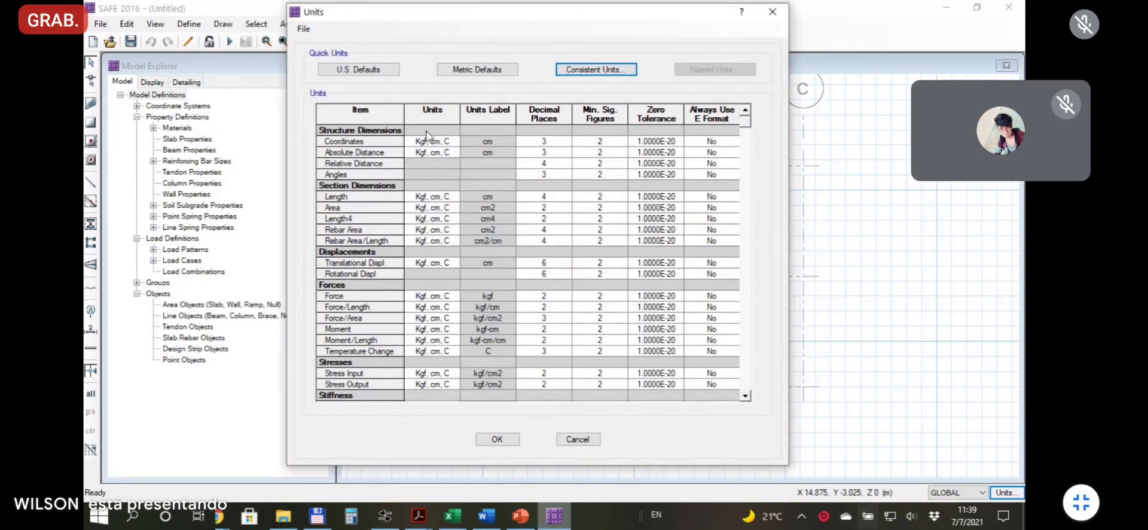
{"action": "left_click", "coordinate": [496, 439]}
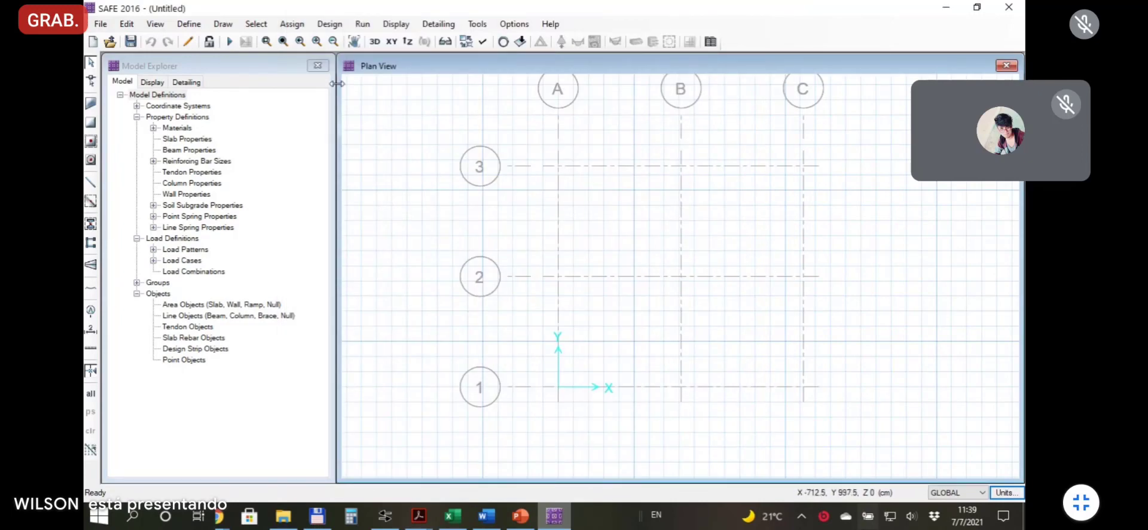
Open the property data of the CSAC30 concrete material from the material definitions.
{"action": "left_click", "coordinate": [197, 25]}
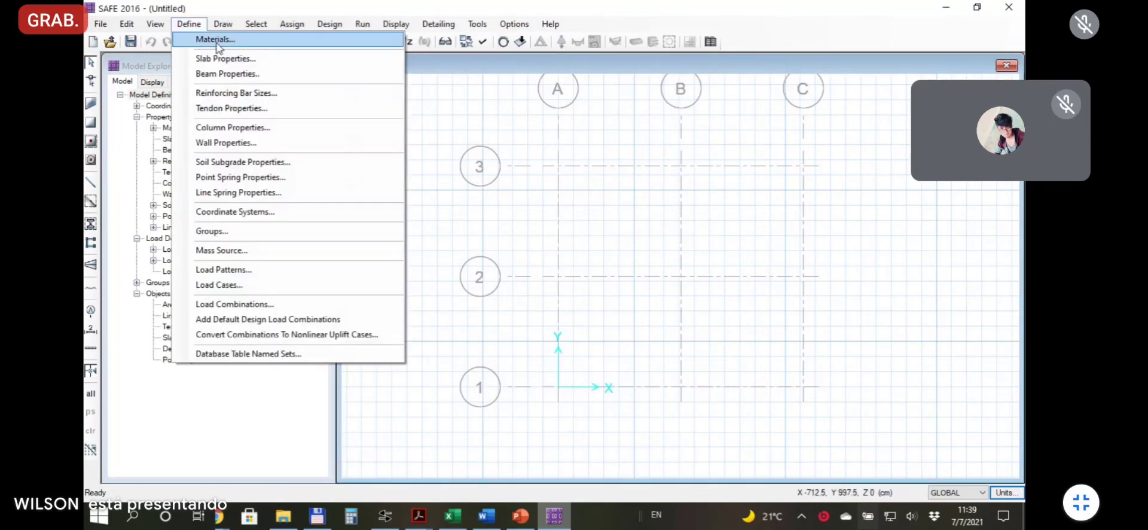
{"action": "left_click", "coordinate": [206, 38]}
{"action": "left_click_drag", "start_coordinate": [549, 160], "coordinate": [526, 126]}
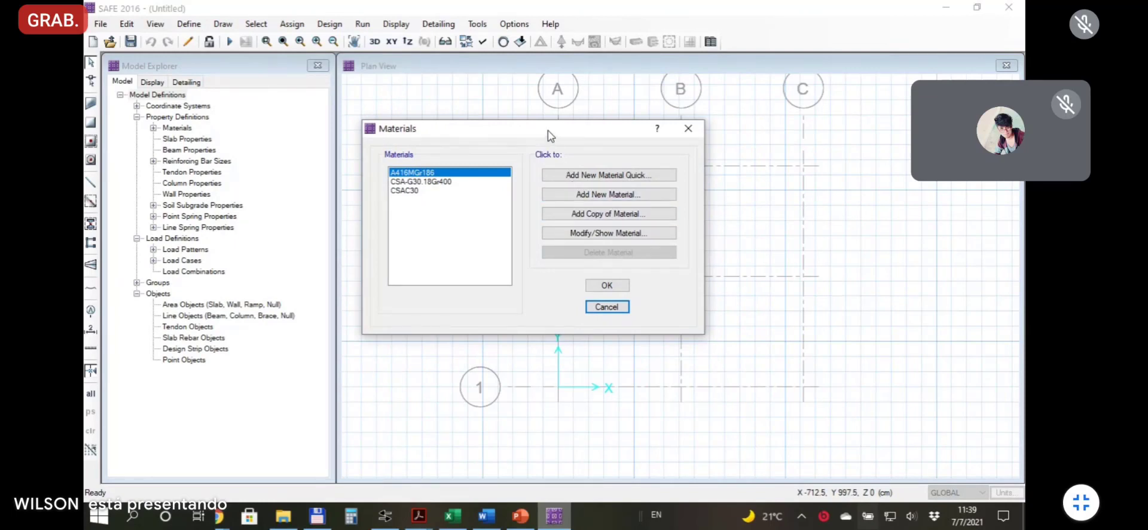
{"action": "left_click_drag", "start_coordinate": [549, 132], "coordinate": [578, 149]}
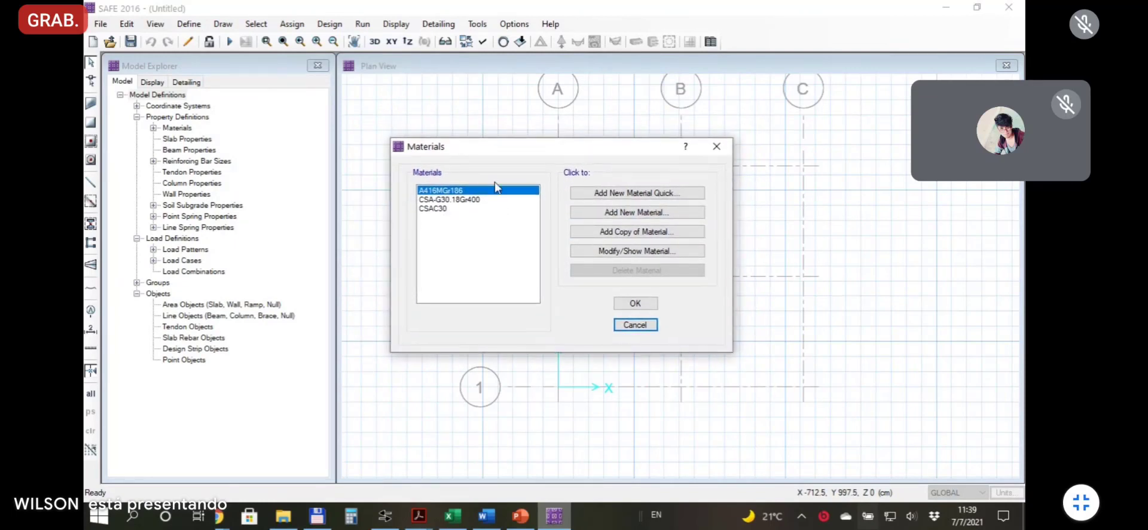
{"action": "left_click", "coordinate": [428, 211]}
{"action": "left_click", "coordinate": [436, 201]}
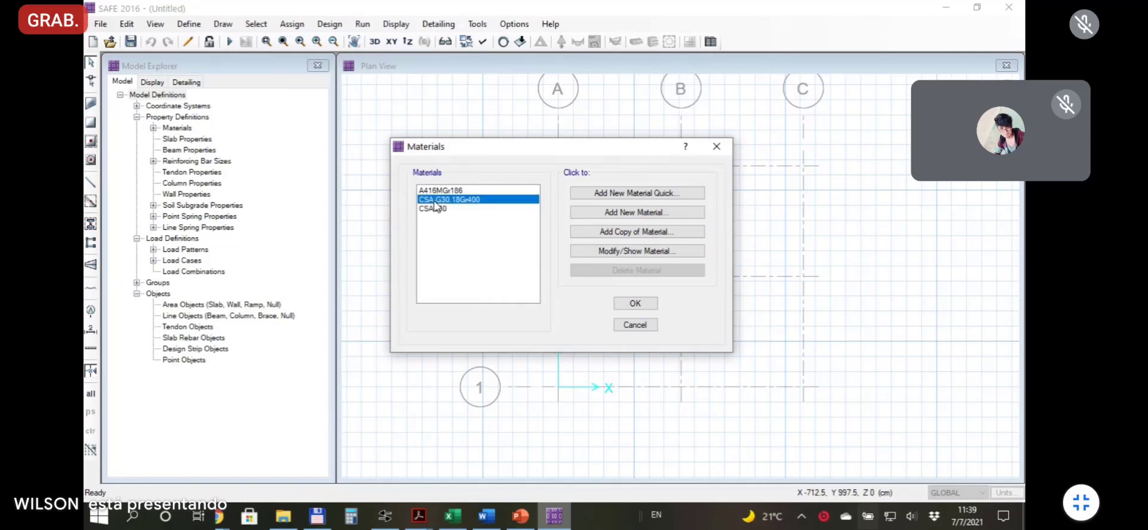
{"action": "left_click", "coordinate": [435, 211]}
{"action": "left_click", "coordinate": [437, 199]}
{"action": "left_click", "coordinate": [431, 210]}
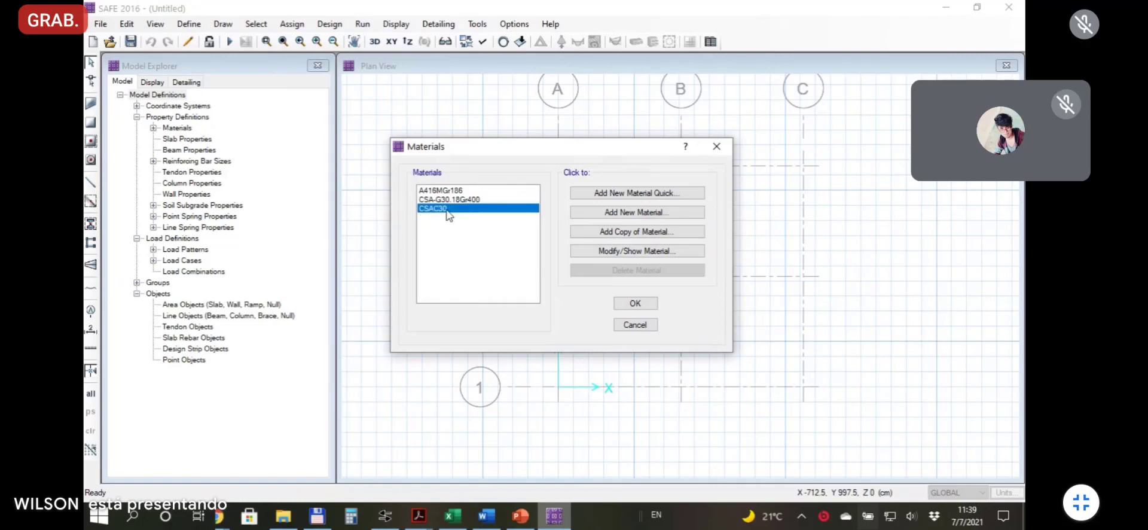
{"action": "left_click", "coordinate": [622, 250]}
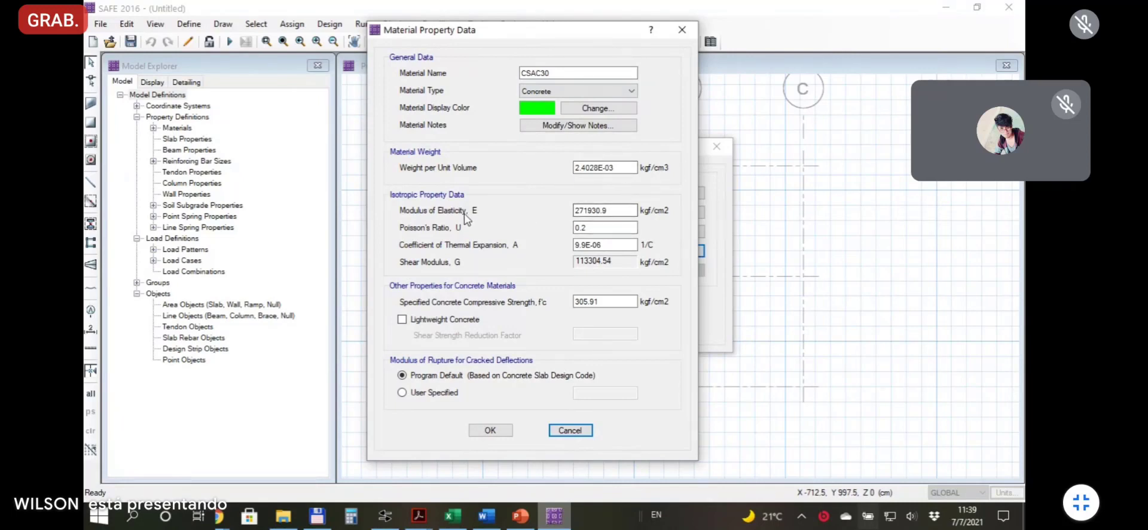
Select the concrete's modulus of elasticity for editing, and examine the formula for E in cell F7 of the Excel sheet.
{"action": "left_click", "coordinate": [613, 211]}
{"action": "left_click_drag", "start_coordinate": [612, 211], "coordinate": [570, 210]}
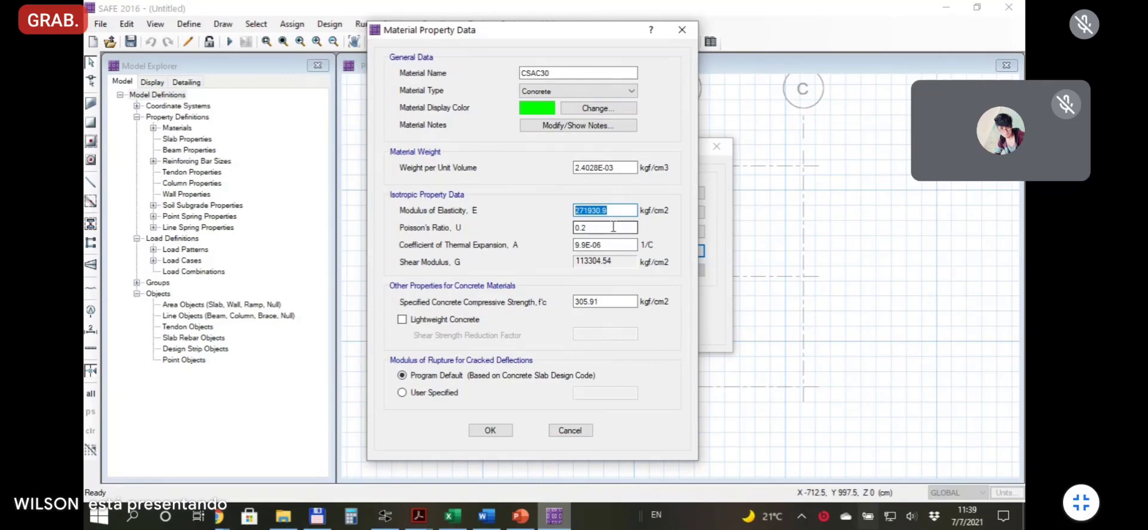
{"action": "left_click", "coordinate": [453, 515]}
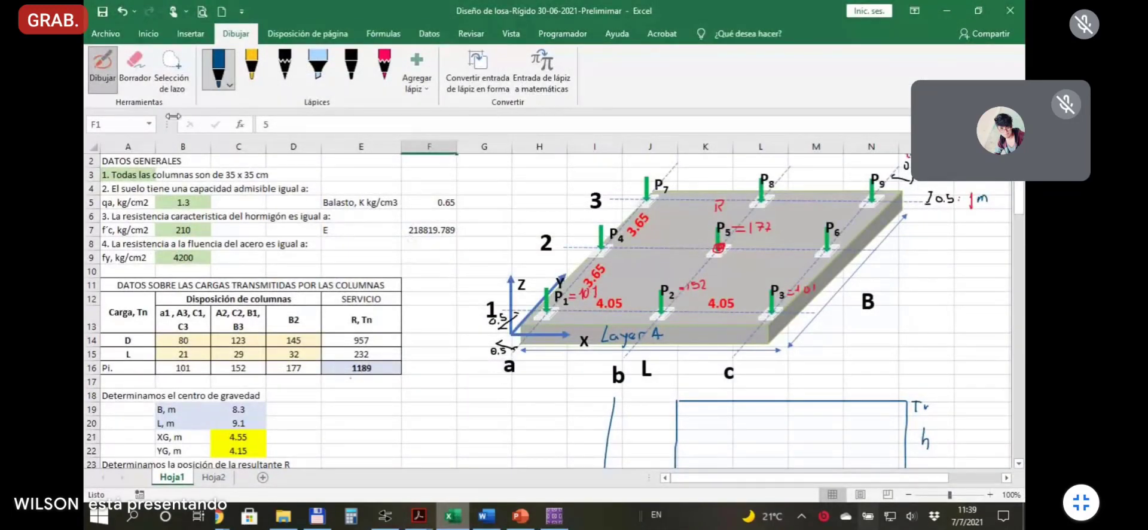
{"action": "key", "text": "Escape"}
{"action": "left_click", "coordinate": [428, 231]}
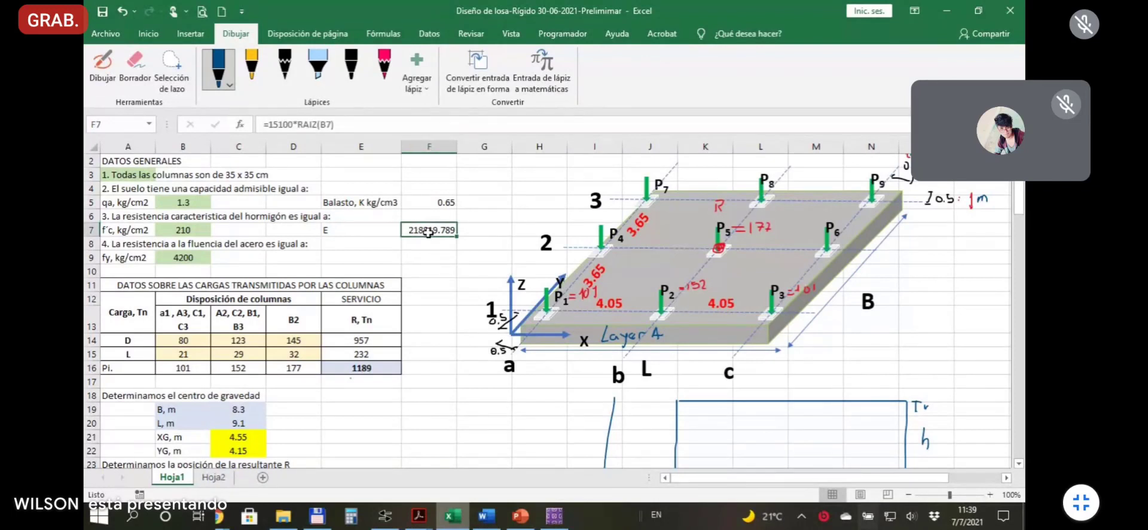
{"action": "left_click", "coordinate": [367, 124]}
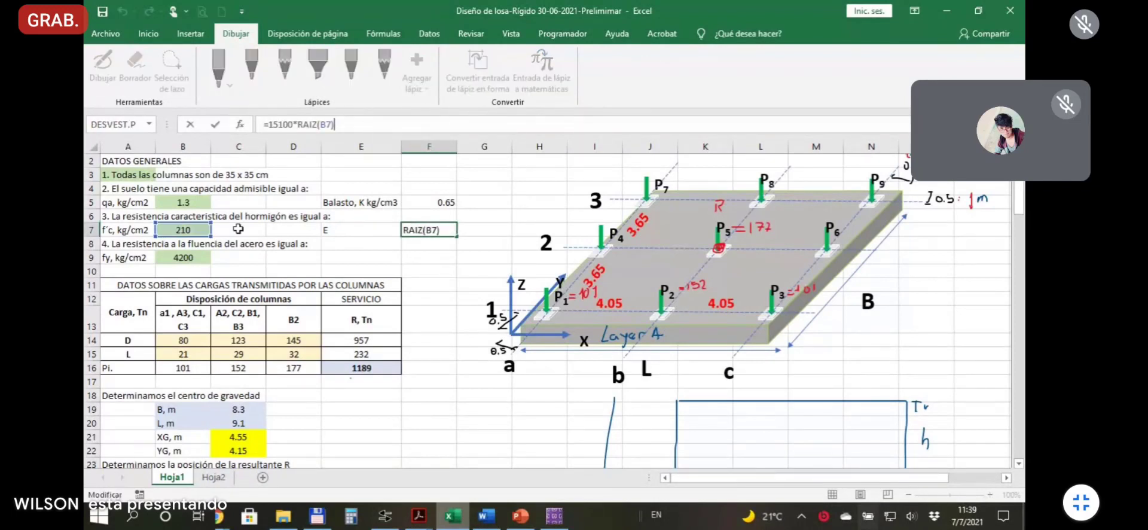
Test a concrete strength f'c of 250 kg/cm2 in cell B7, and restore it to 210.
{"action": "left_click", "coordinate": [203, 232]}
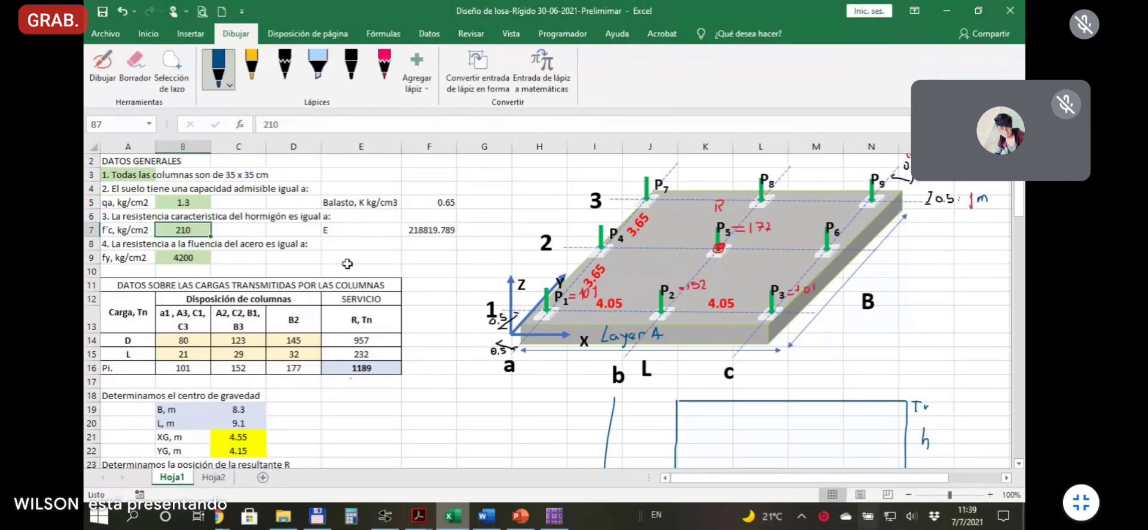
{"action": "type", "text": "250"}
{"action": "key", "text": "Return"}
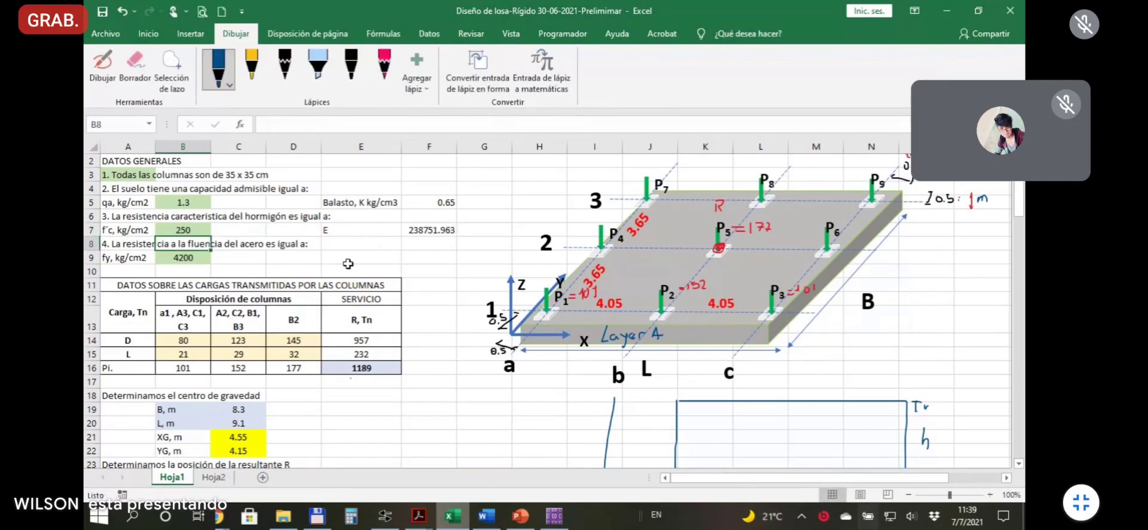
{"action": "left_click", "coordinate": [423, 226]}
{"action": "left_click", "coordinate": [203, 230]}
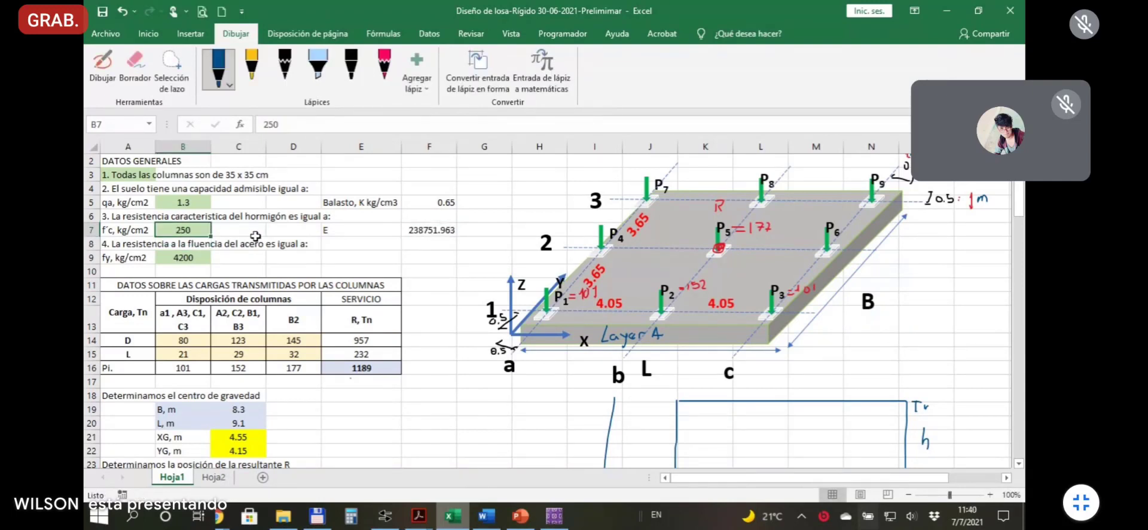
{"action": "type", "text": "210"}
{"action": "key", "text": "Return"}
{"action": "left_click", "coordinate": [433, 242]}
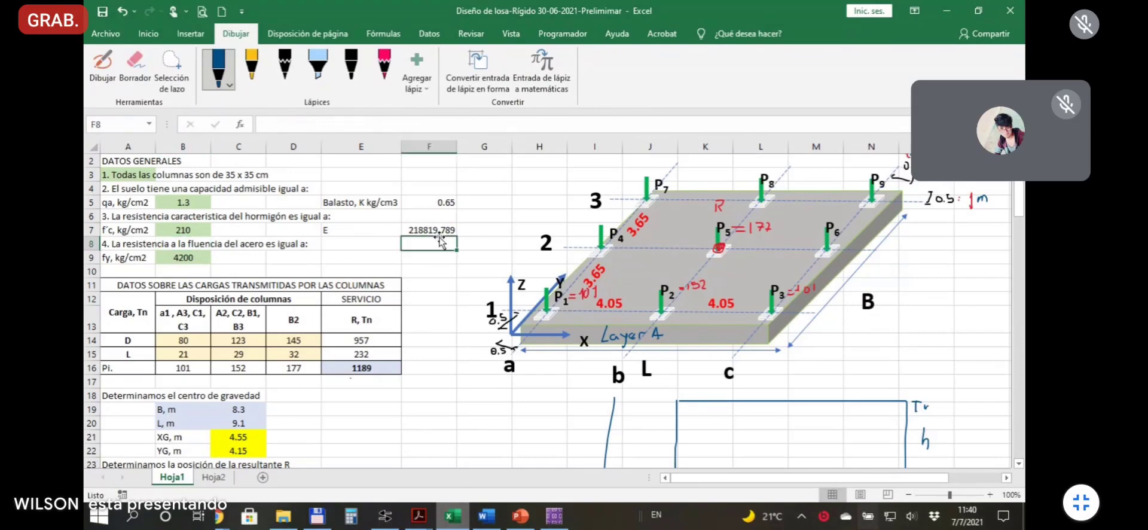
Read E from cell F7 in Excel and set the CSAC30 modulus of elasticity to 218819.79 kgf/cm2 in SAFE.
{"action": "left_click", "coordinate": [428, 231]}
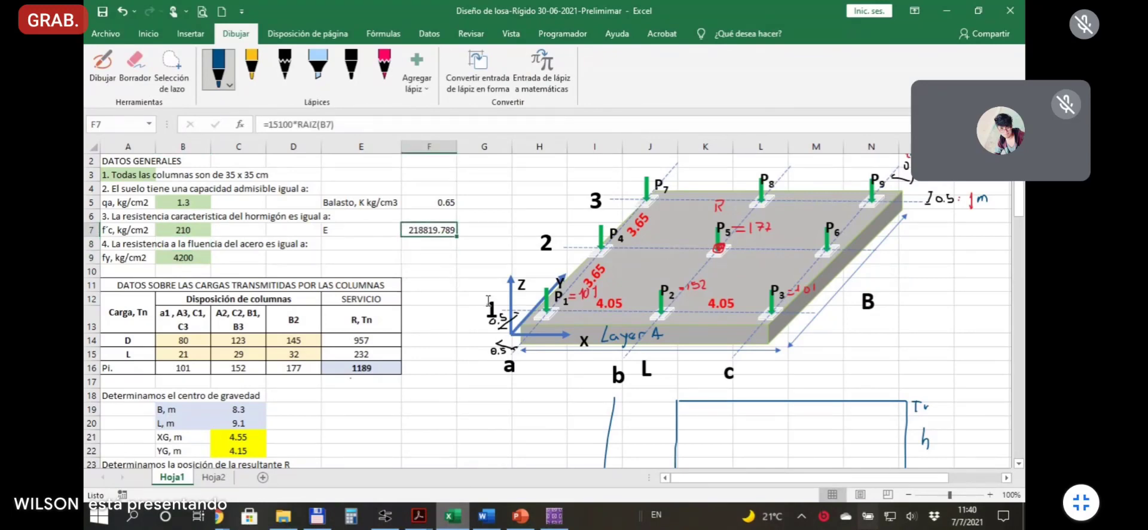
{"action": "key", "text": "alt+Tab"}
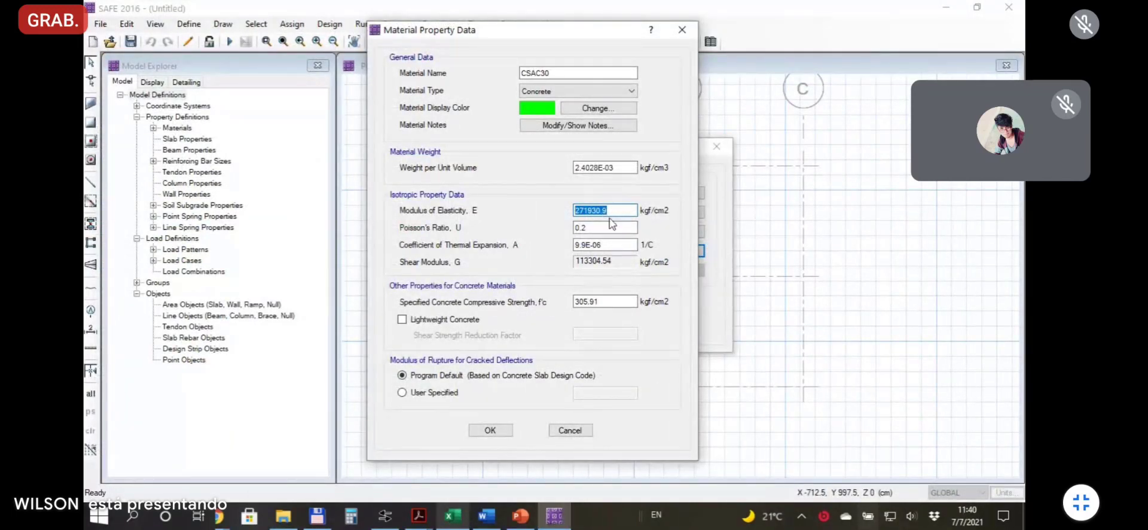
{"action": "type", "text": "21"}
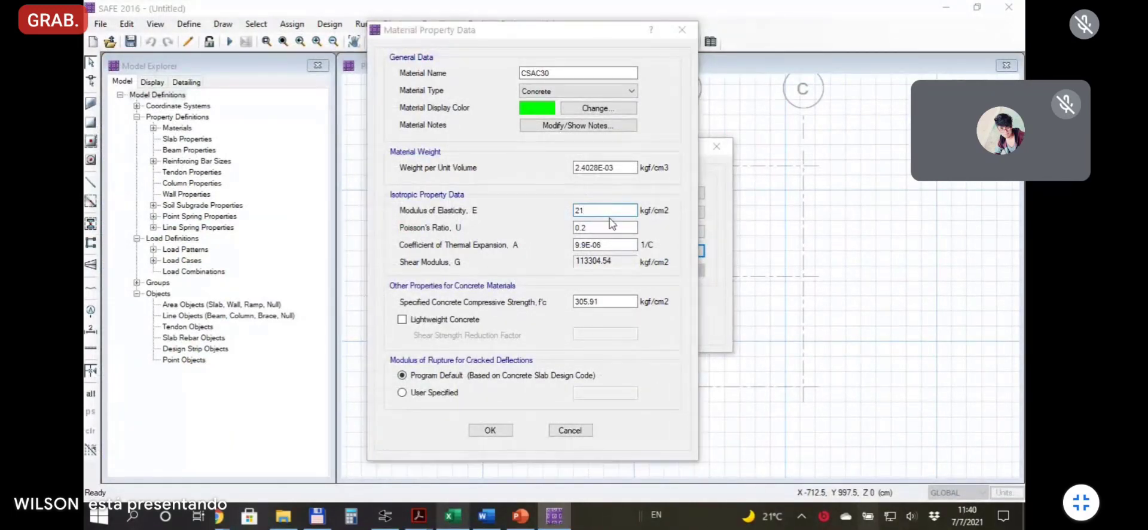
{"action": "key", "text": "alt+Tab"}
{"action": "key", "text": "alt+Tab"}
{"action": "type", "text": "1"}
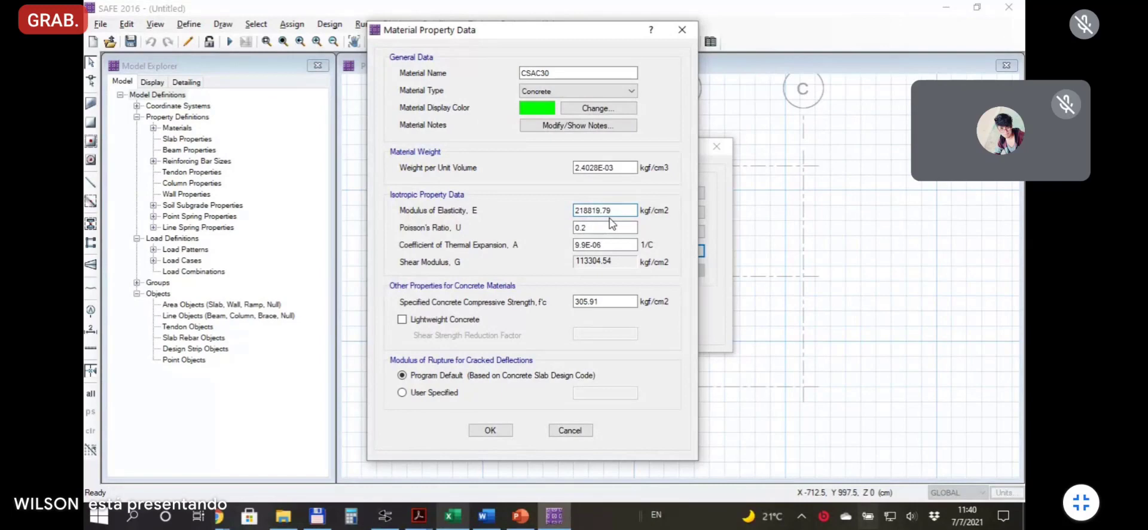
{"action": "key", "text": "alt+Tab"}
{"action": "key", "text": "alt+Tab"}
{"action": "left_click", "coordinate": [621, 225]}
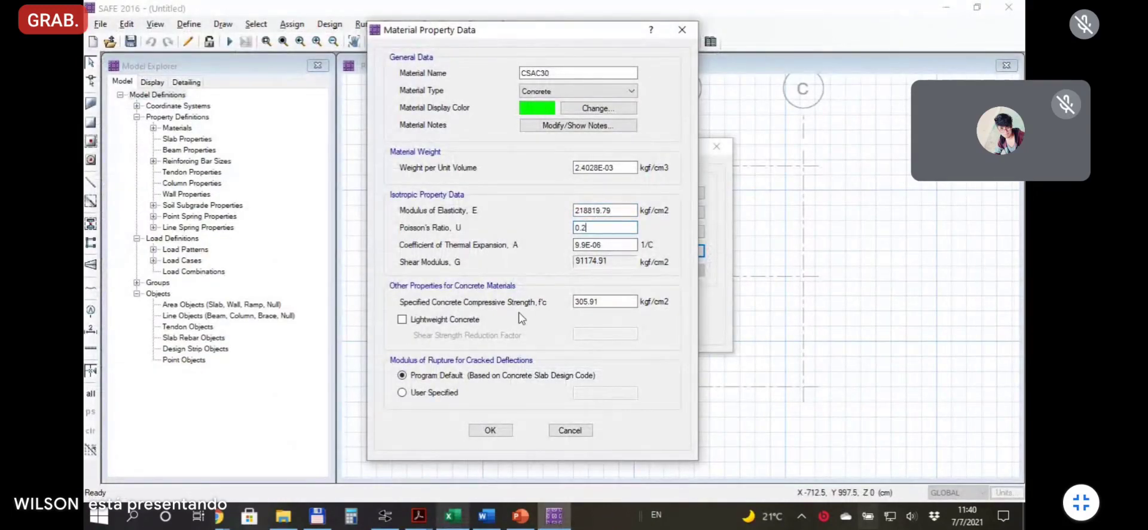
Set the CSAC30 compressive strength f'c to 210 kgf/cm2, check it against cell B7 in Excel, and accept the material data.
{"action": "left_click", "coordinate": [596, 302]}
{"action": "left_click_drag", "start_coordinate": [609, 302], "coordinate": [569, 307]}
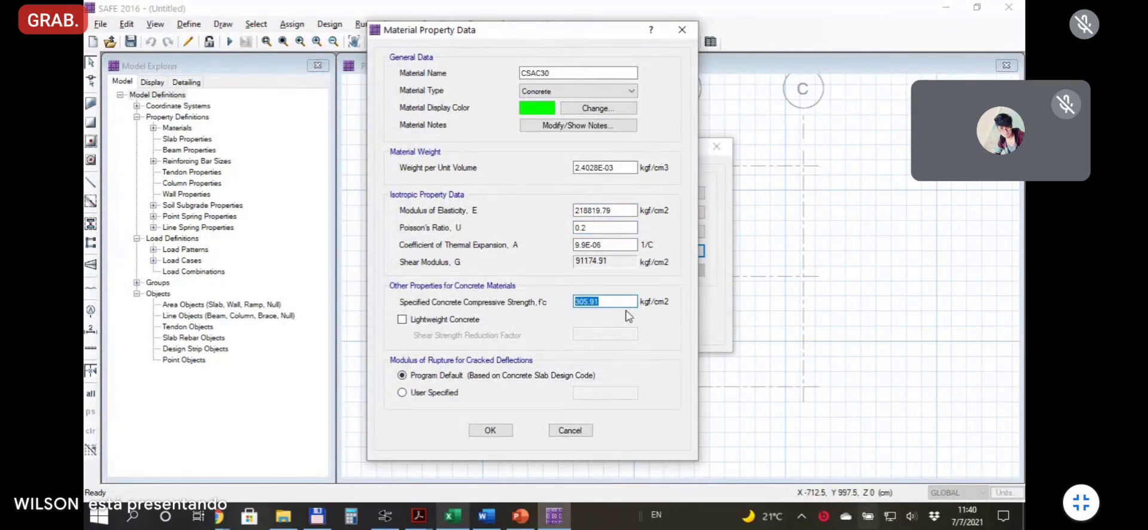
{"action": "type", "text": "210"}
{"action": "key", "text": "alt+Tab"}
{"action": "left_click", "coordinate": [203, 229]}
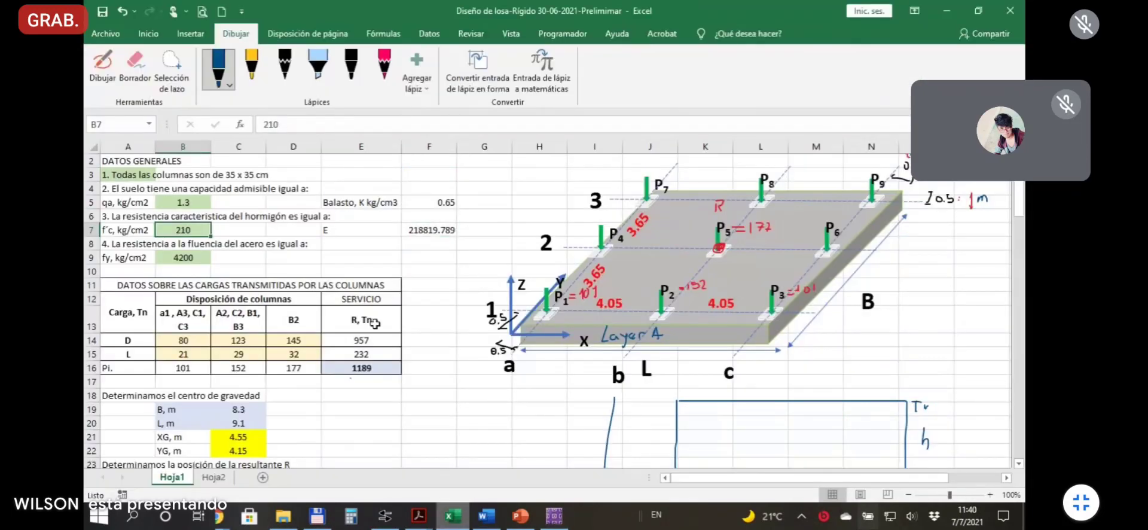
{"action": "key", "text": "alt+Tab"}
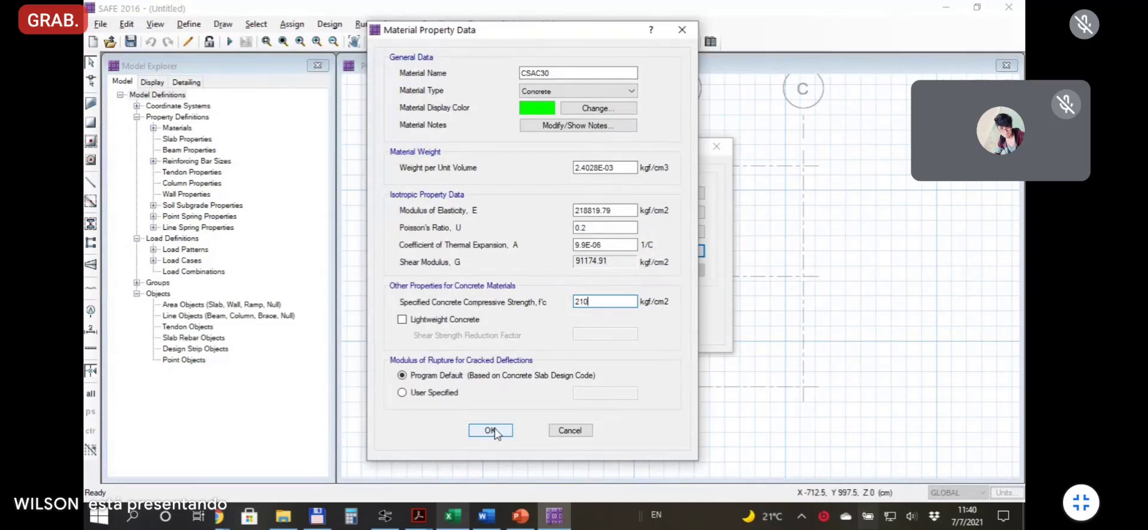
{"action": "left_click", "coordinate": [490, 431]}
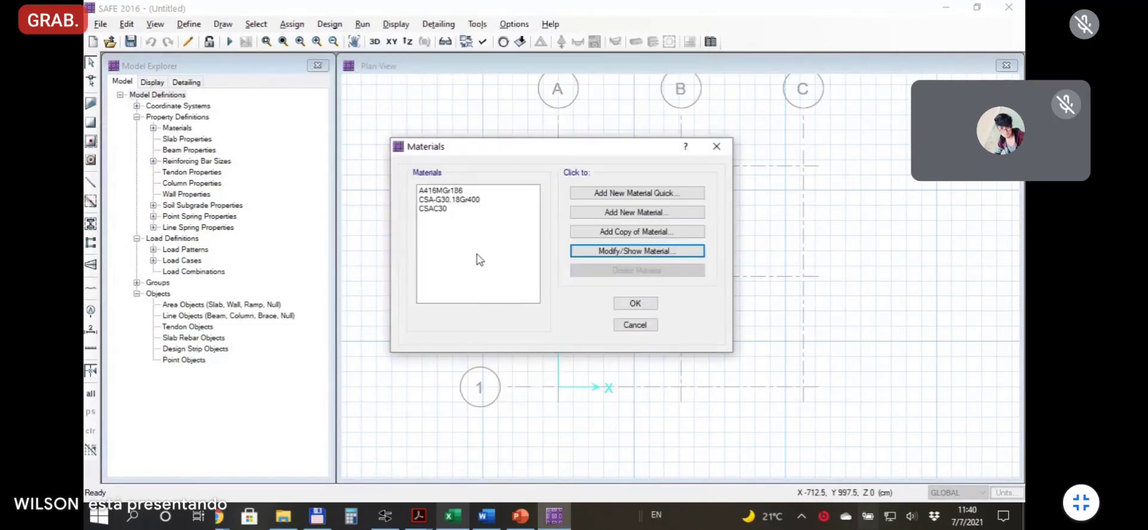
Reopen the CSAC30 concrete material and rename it H21MPA.
{"action": "left_click", "coordinate": [435, 209]}
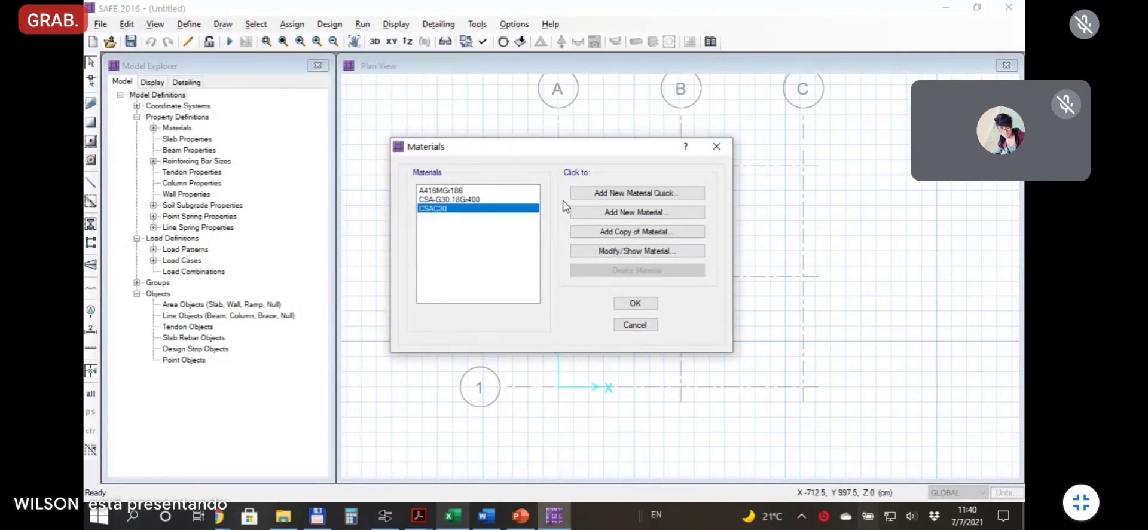
{"action": "left_click", "coordinate": [602, 194]}
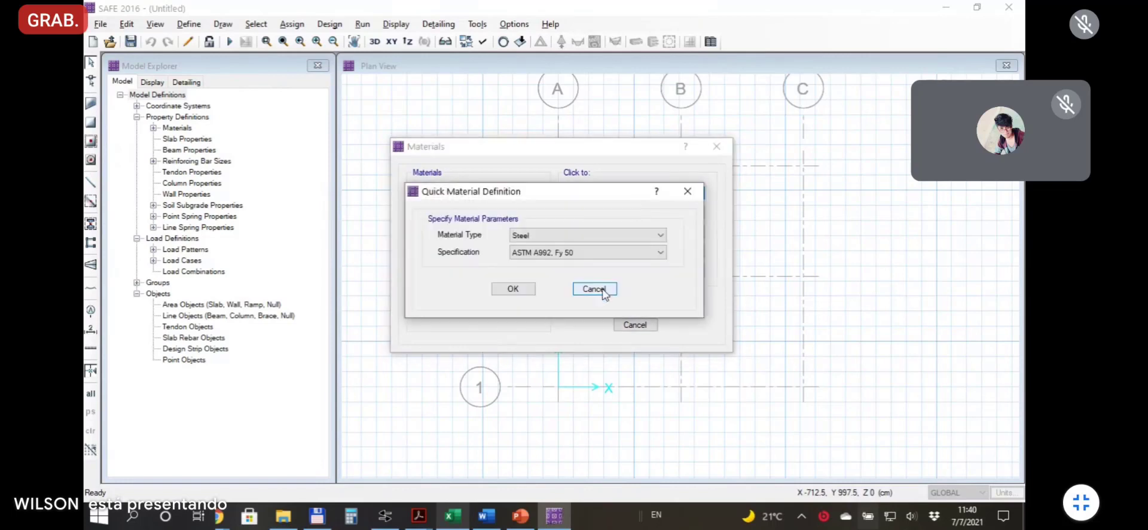
{"action": "left_click", "coordinate": [697, 192]}
{"action": "left_click", "coordinate": [620, 251]}
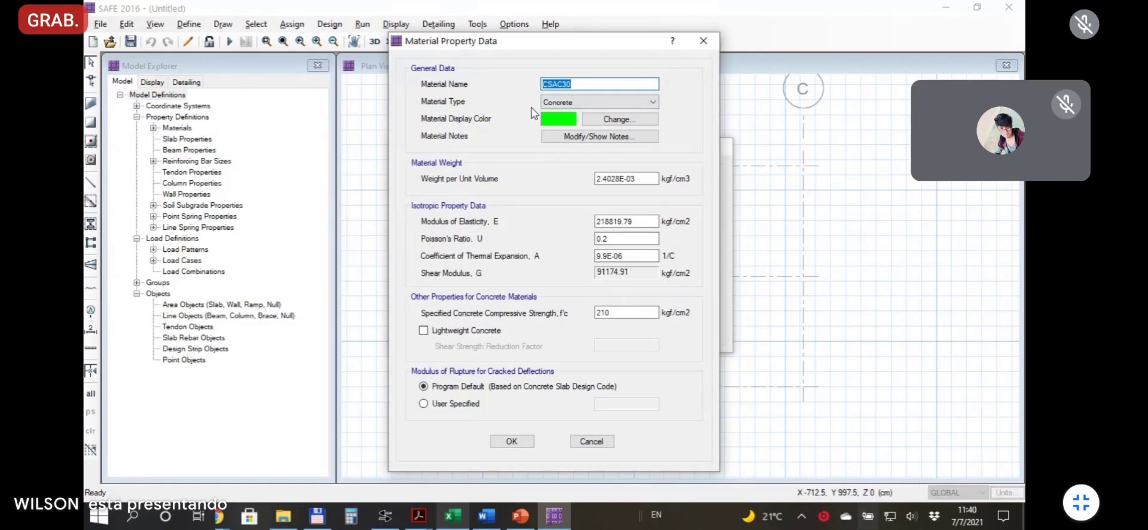
{"action": "type", "text": "h"}
{"action": "left_click_drag", "start_coordinate": [604, 45], "coordinate": [567, 44]}
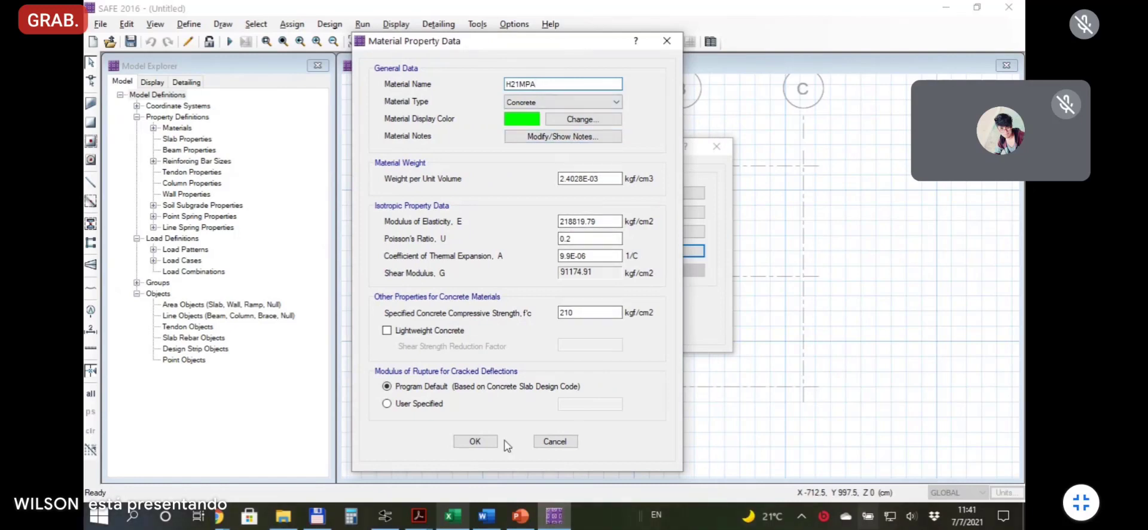
{"action": "left_click", "coordinate": [475, 441]}
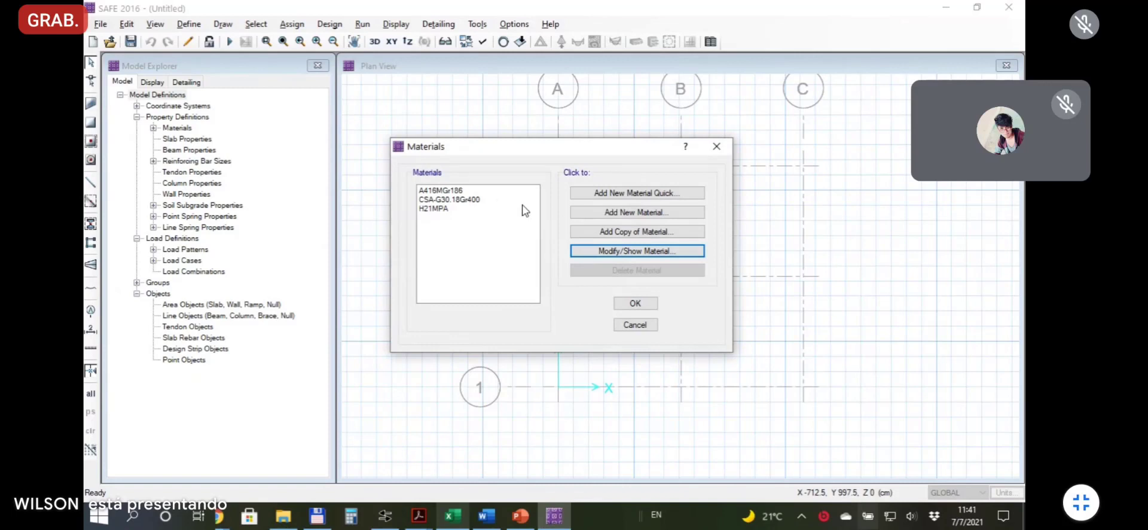
Open the CSA-G30.18Gr400 rebar material, check the steel yield strength in cell B9 of Excel, and rename the material A420MPA in SAFE.
{"action": "left_click_drag", "start_coordinate": [549, 145], "coordinate": [521, 116]}
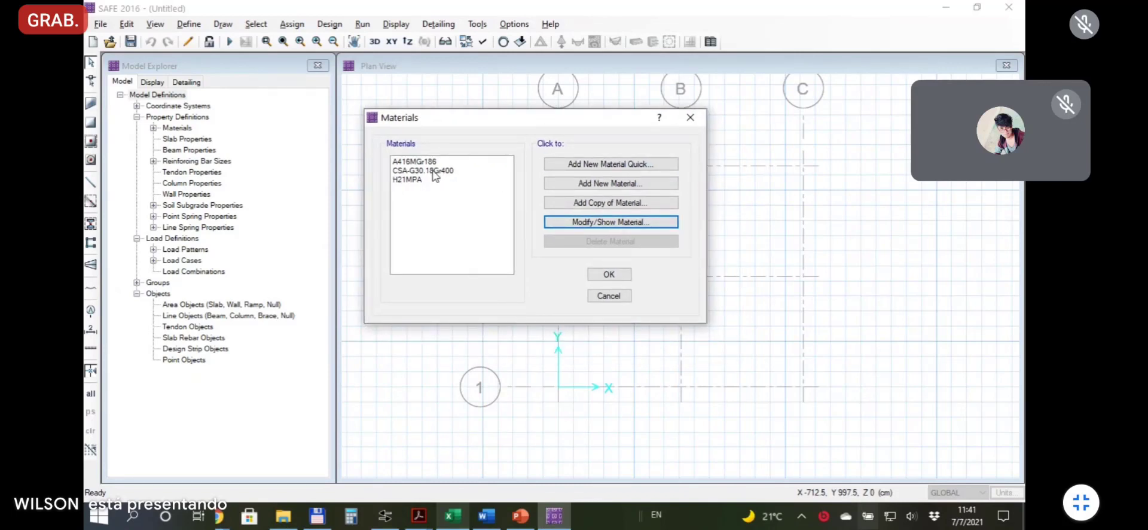
{"action": "left_click", "coordinate": [434, 171]}
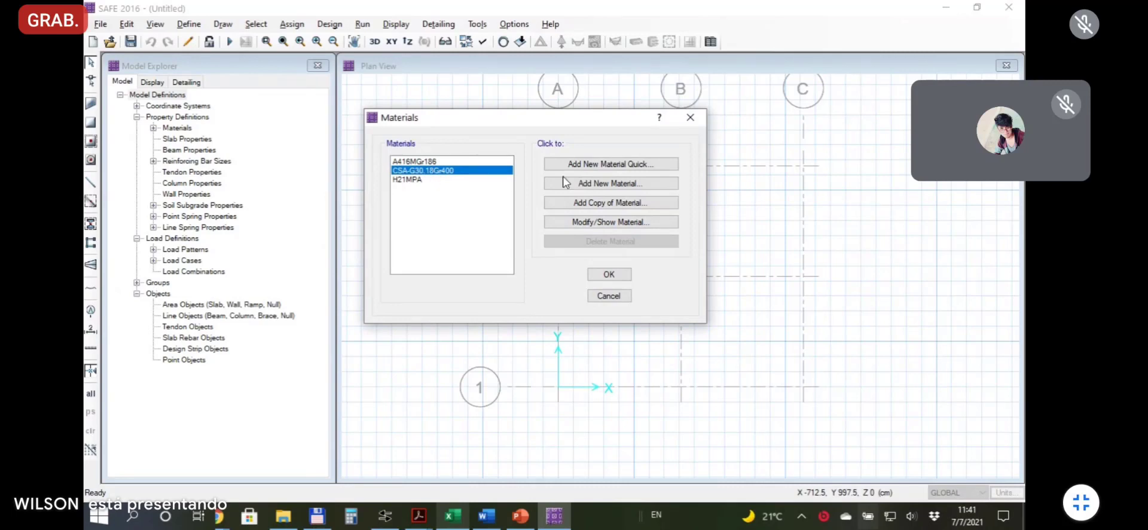
{"action": "left_click", "coordinate": [609, 226]}
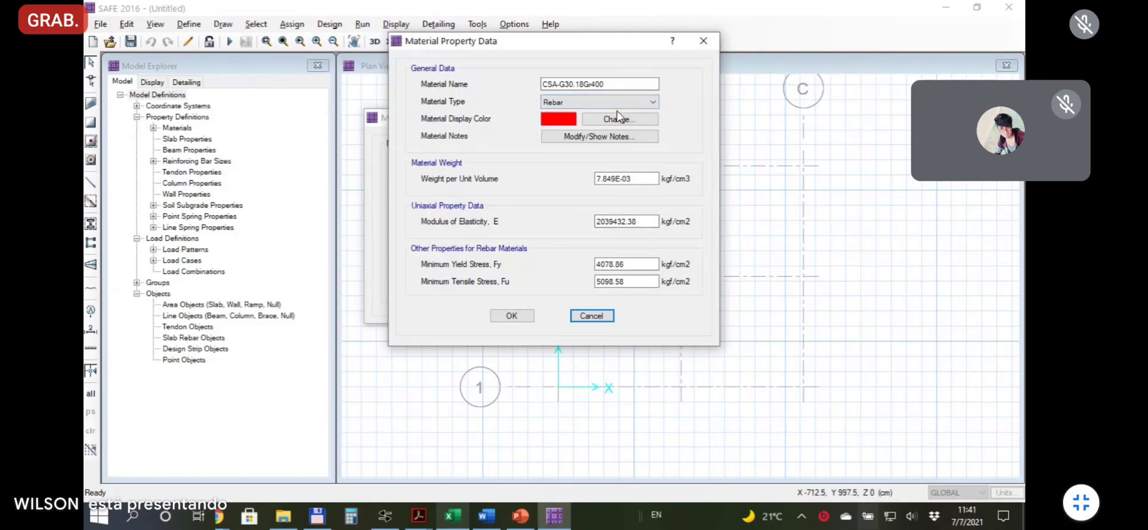
{"action": "double_click", "coordinate": [615, 84]}
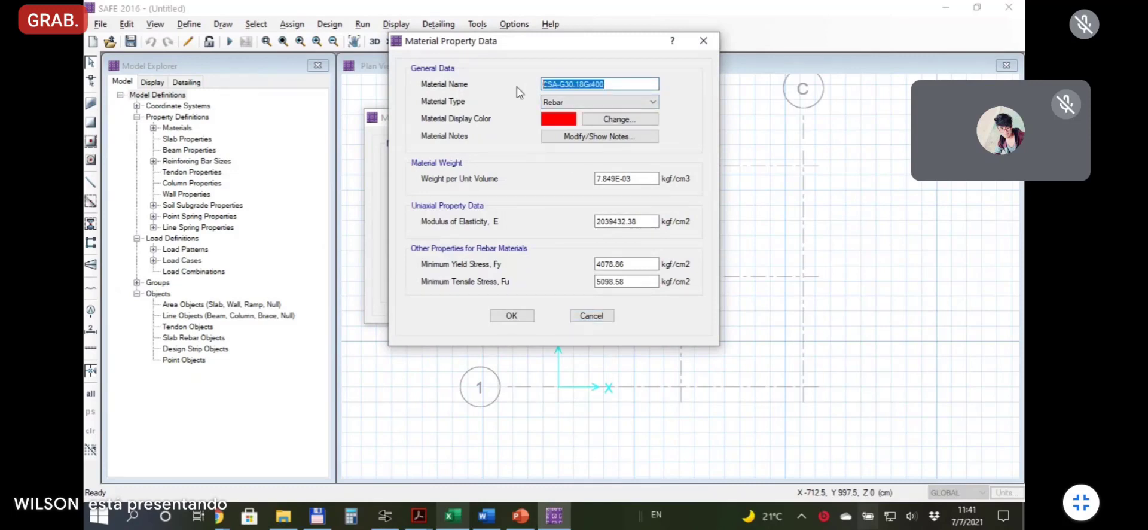
{"action": "key", "text": "BackSpace"}
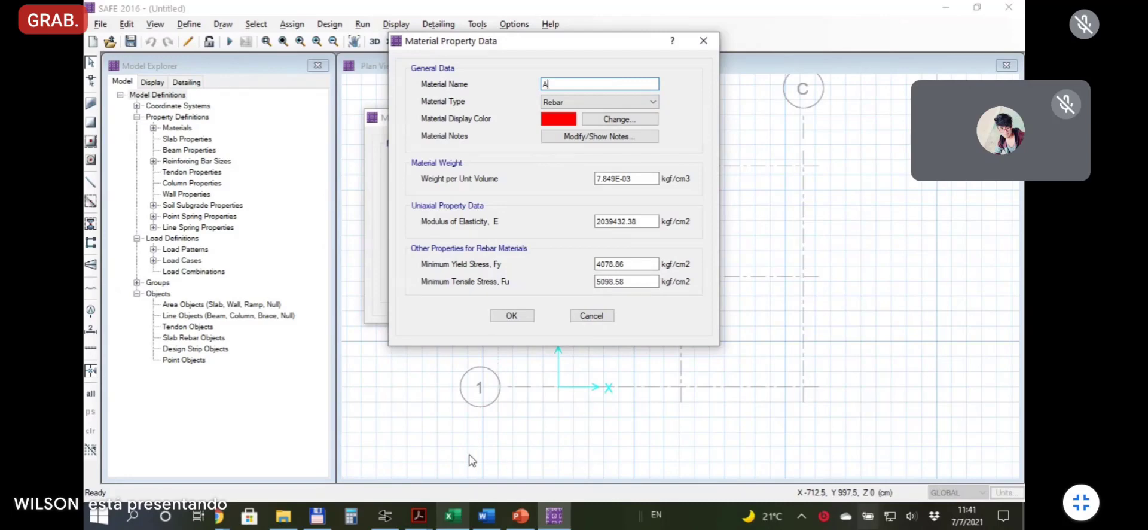
{"action": "left_click", "coordinate": [452, 516]}
{"action": "left_click", "coordinate": [191, 257]}
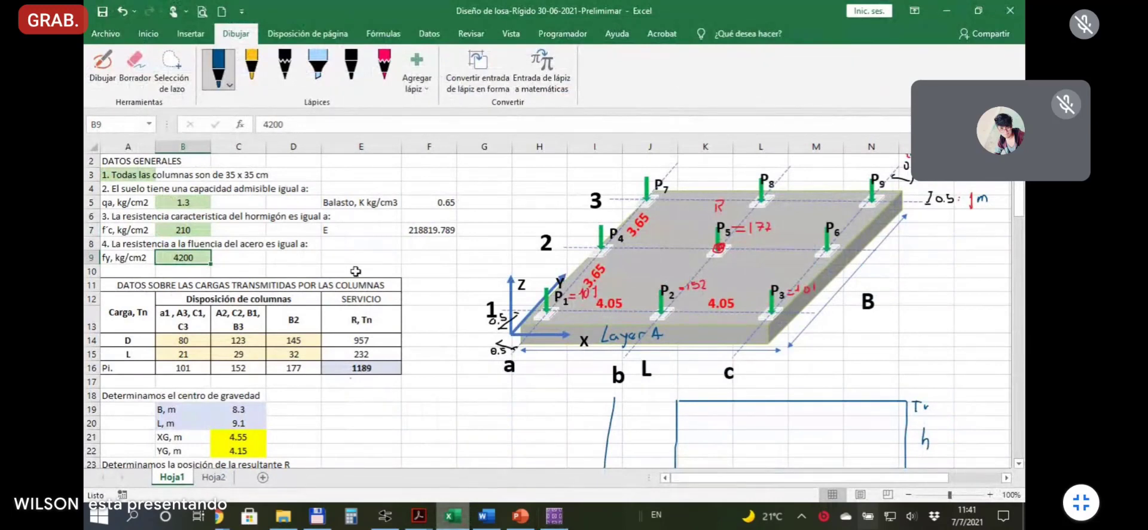
{"action": "key", "text": "alt+Tab"}
{"action": "type", "text": "4"}
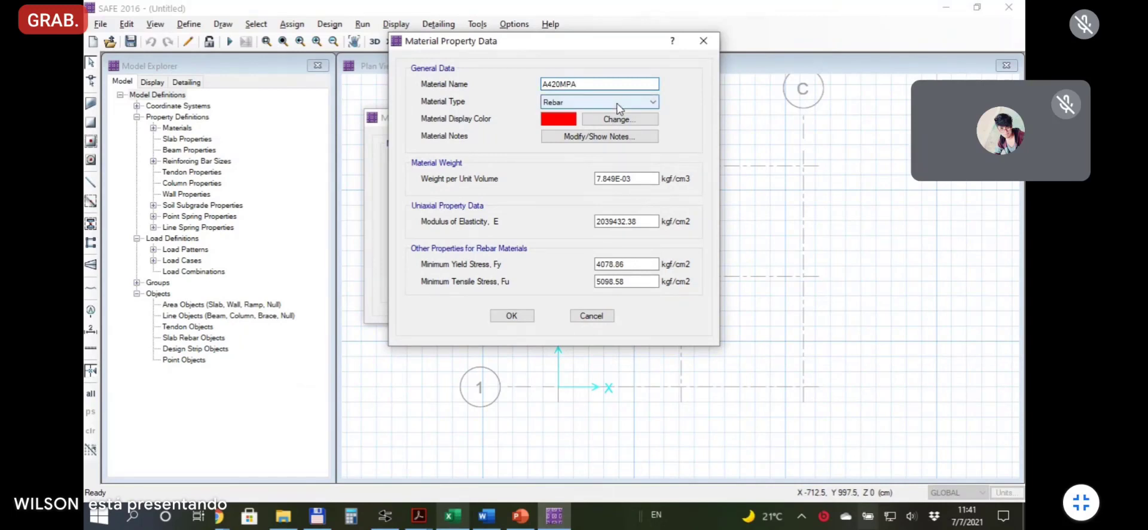
Set the modulus of elasticity of the A420MPA rebar to 2100000 kgf/cm2.
{"action": "left_click_drag", "start_coordinate": [575, 48], "coordinate": [580, 40]}
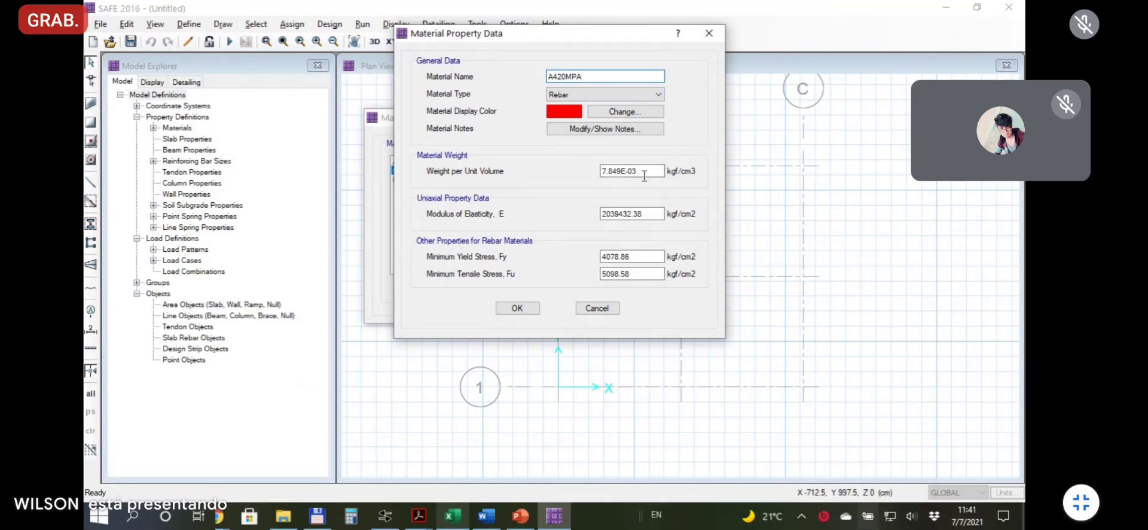
{"action": "left_click", "coordinate": [644, 175]}
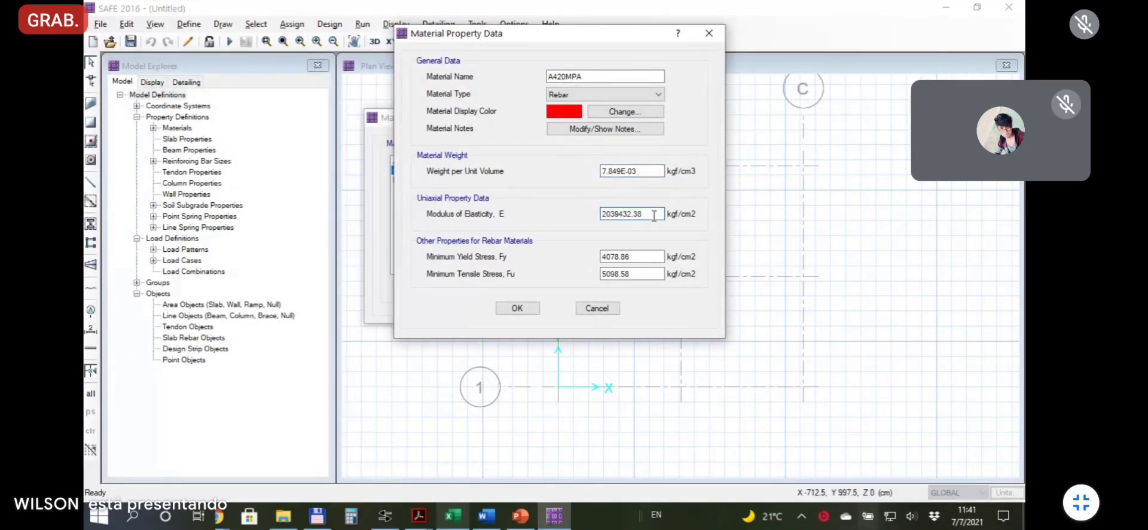
{"action": "left_click_drag", "start_coordinate": [653, 214], "coordinate": [582, 215]}
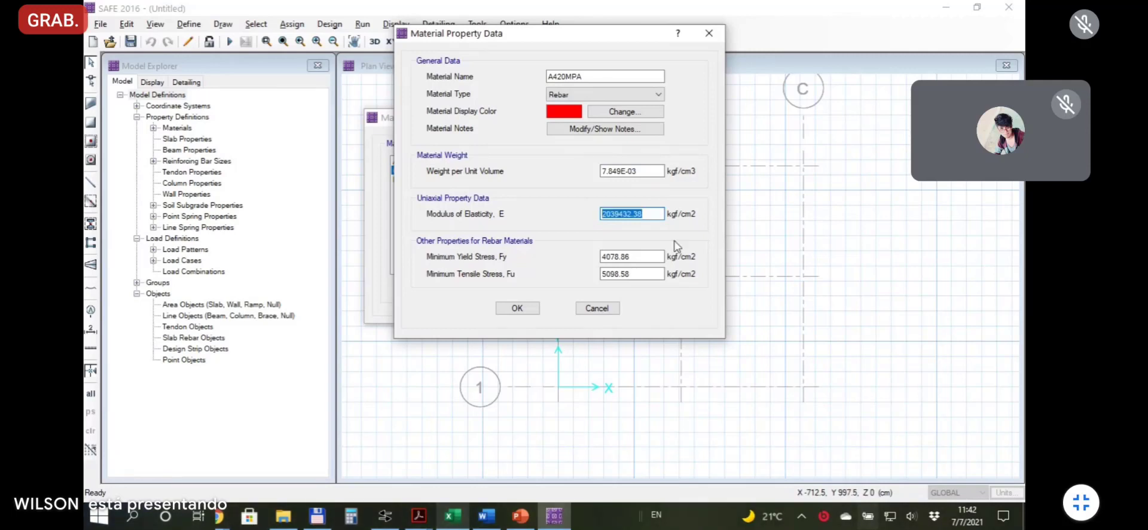
{"action": "type", "text": "2100000"}
{"action": "left_click", "coordinate": [640, 256]}
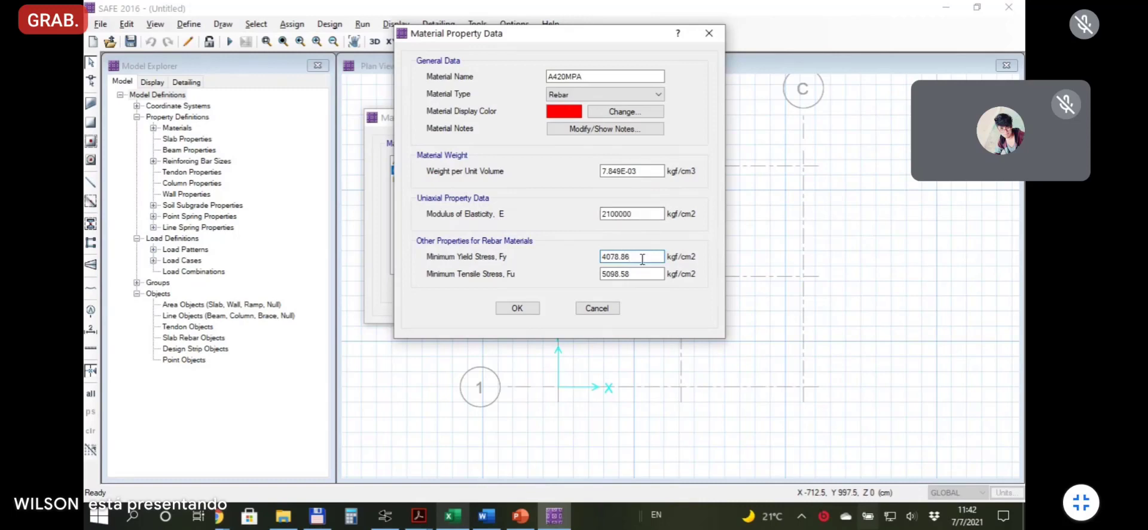
{"action": "left_click", "coordinate": [643, 214]}
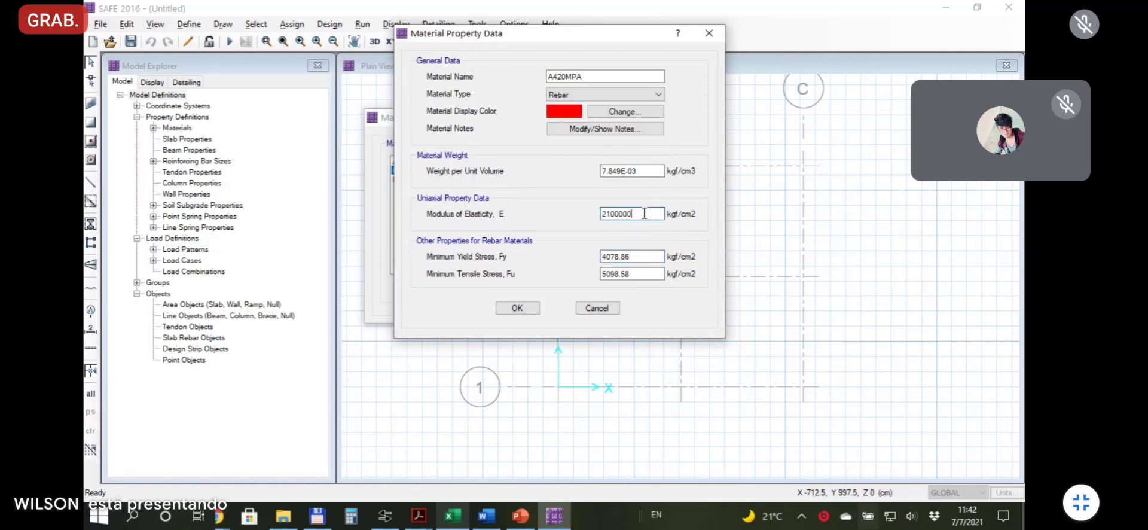
{"action": "left_click", "coordinate": [647, 171]}
{"action": "left_click", "coordinate": [647, 212]}
Set the rebar's minimum yield stress Fy to 4200 and tensile stress Fu to 5250 kgf/cm2, and accept the material definitions.
{"action": "left_click", "coordinate": [642, 256]}
{"action": "left_click_drag", "start_coordinate": [638, 256], "coordinate": [606, 256]}
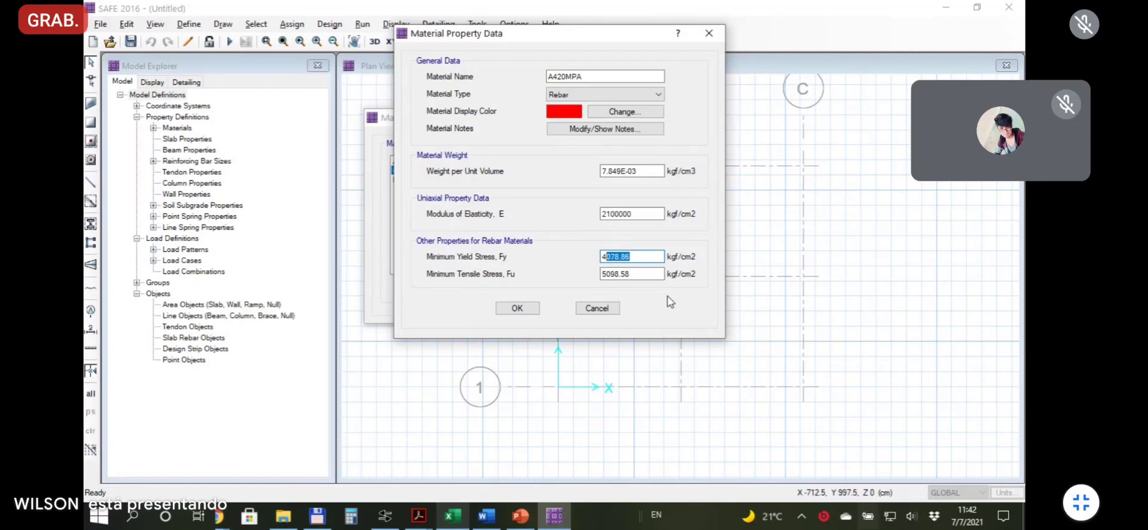
{"action": "type", "text": "200"}
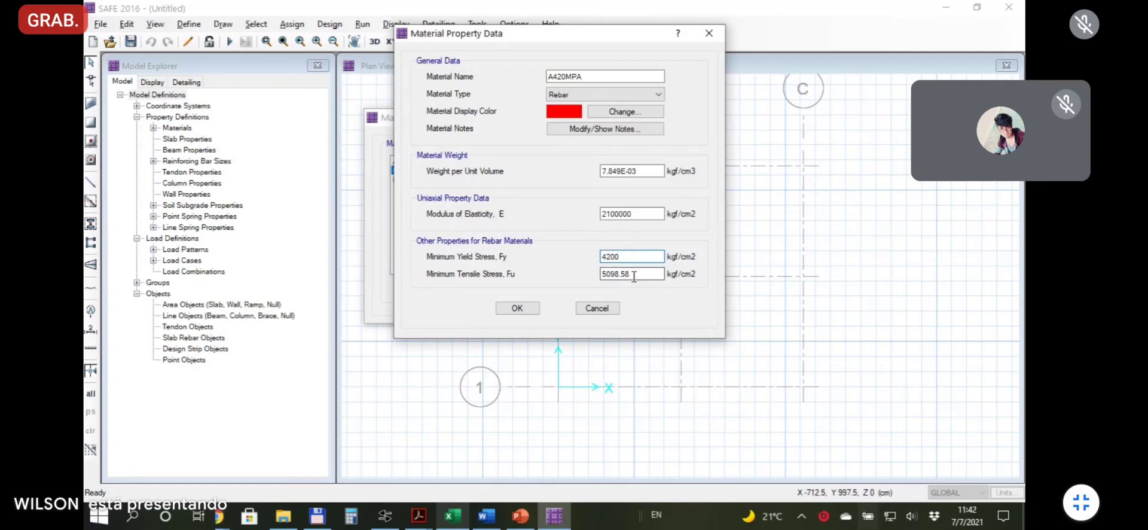
{"action": "key", "text": "Tab"}
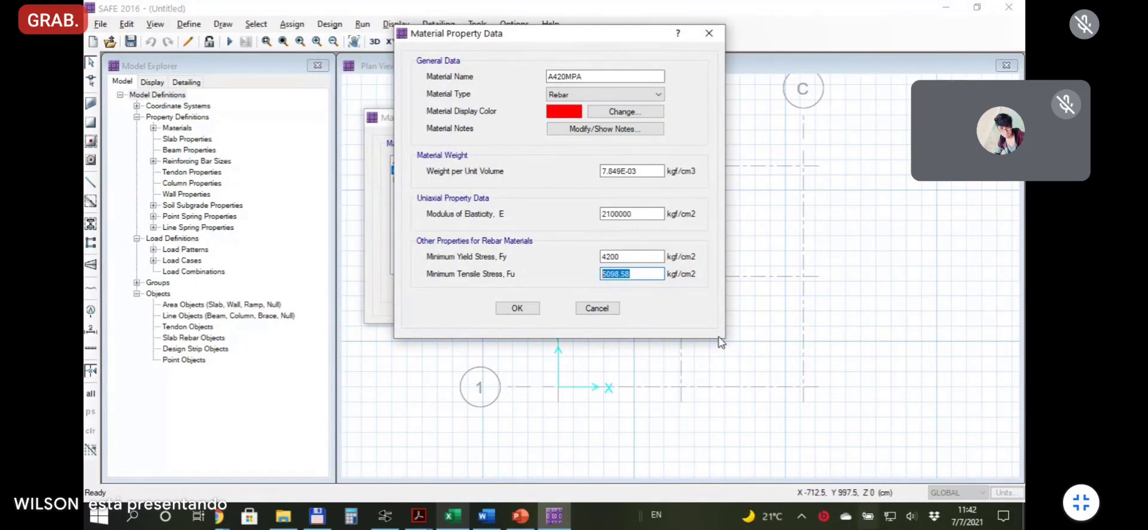
{"action": "type", "text": "5250"}
{"action": "left_click", "coordinate": [633, 256]}
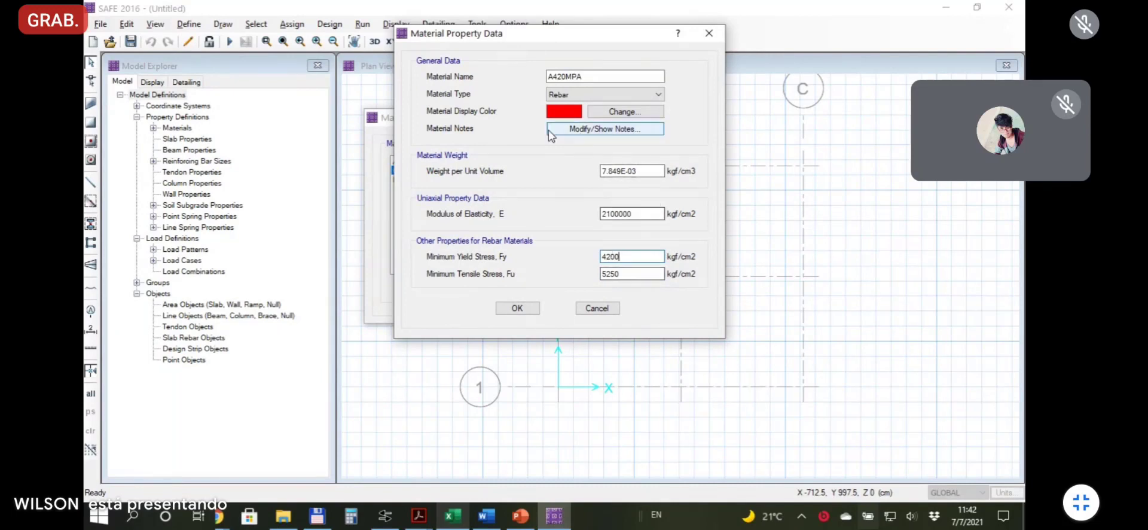
{"action": "left_click_drag", "start_coordinate": [531, 34], "coordinate": [513, 30]}
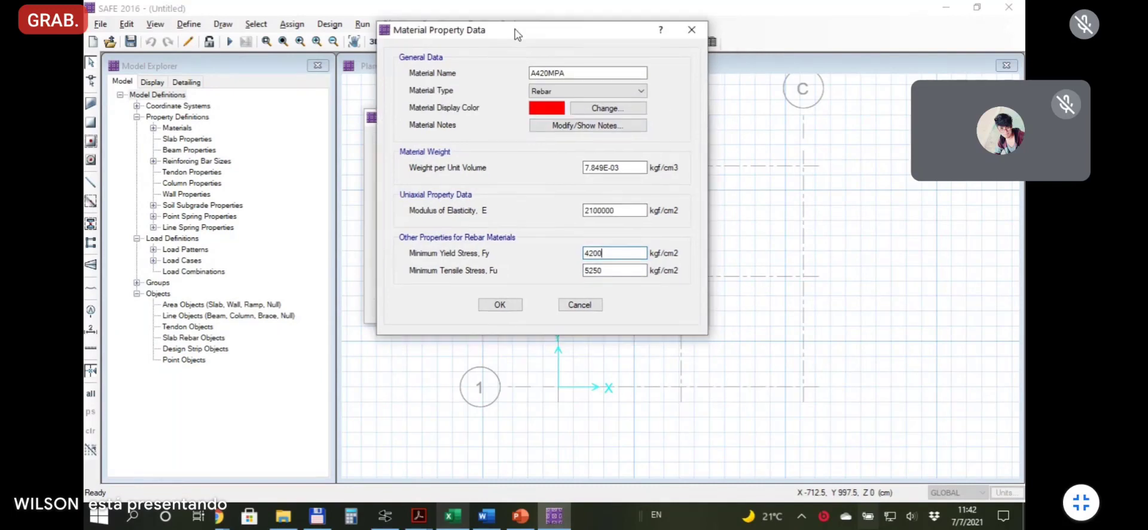
{"action": "left_click", "coordinate": [499, 305]}
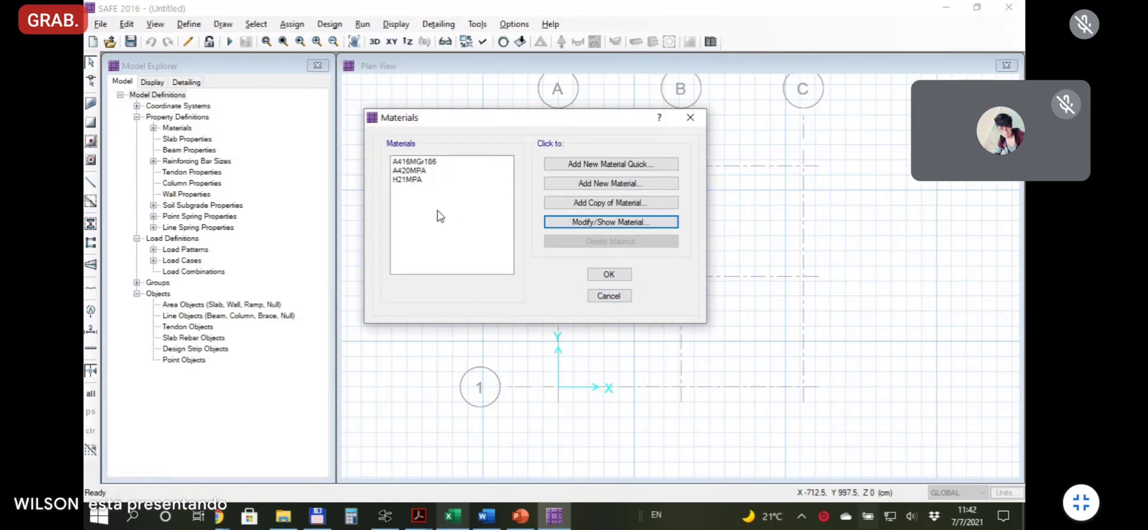
{"action": "left_click", "coordinate": [624, 274]}
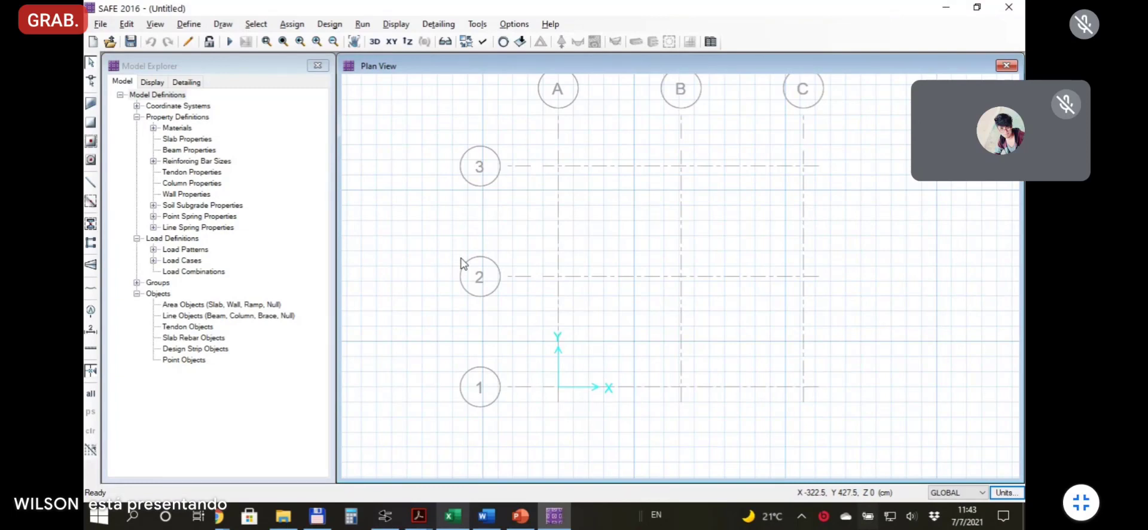
Add a new slab property named LOSA and set its type to Mat.
{"action": "left_click", "coordinate": [189, 25]}
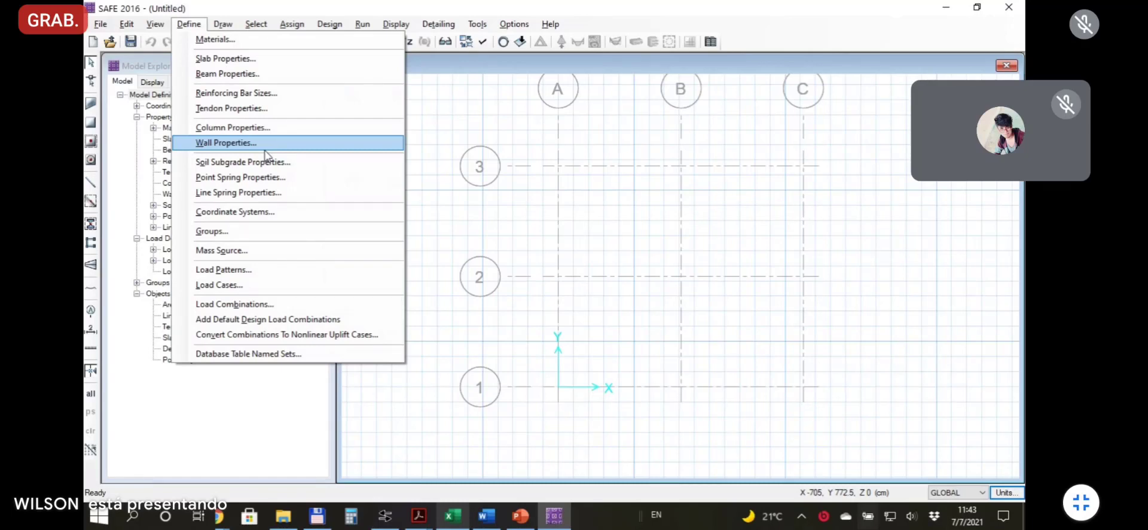
{"action": "left_click", "coordinate": [257, 62]}
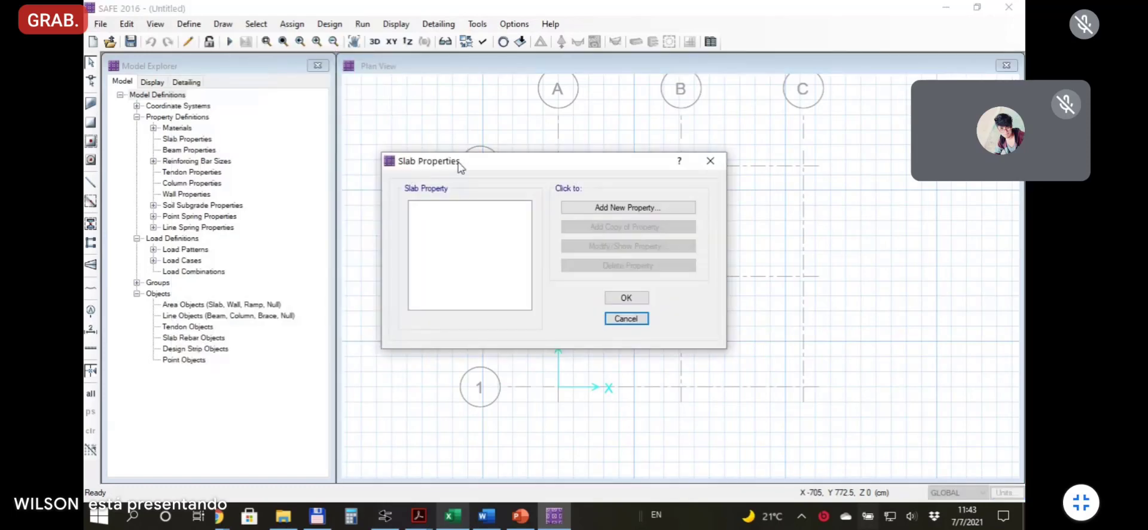
{"action": "left_click_drag", "start_coordinate": [482, 163], "coordinate": [584, 138]}
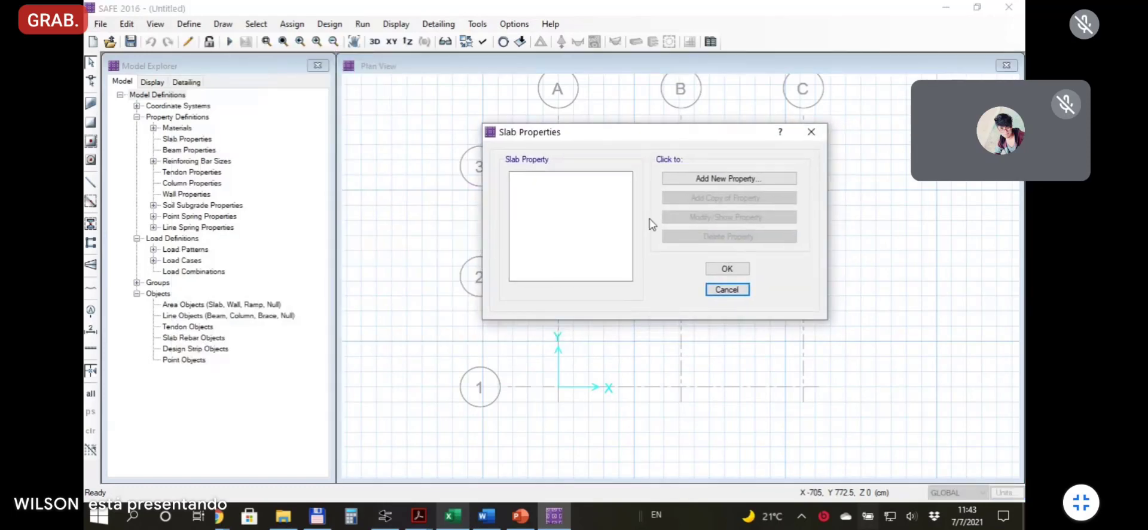
{"action": "left_click", "coordinate": [702, 180]}
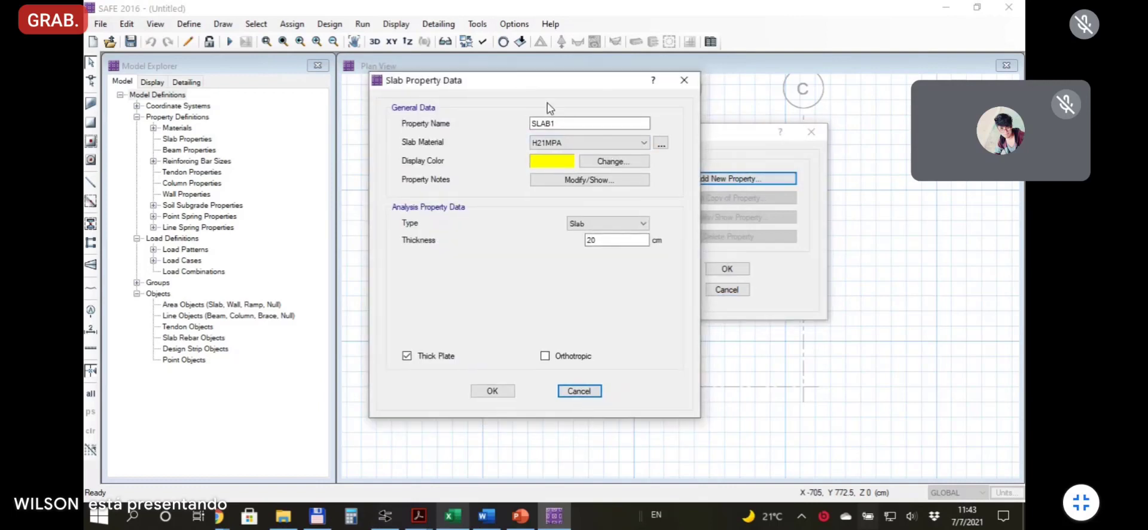
{"action": "left_click_drag", "start_coordinate": [571, 123], "coordinate": [528, 125]}
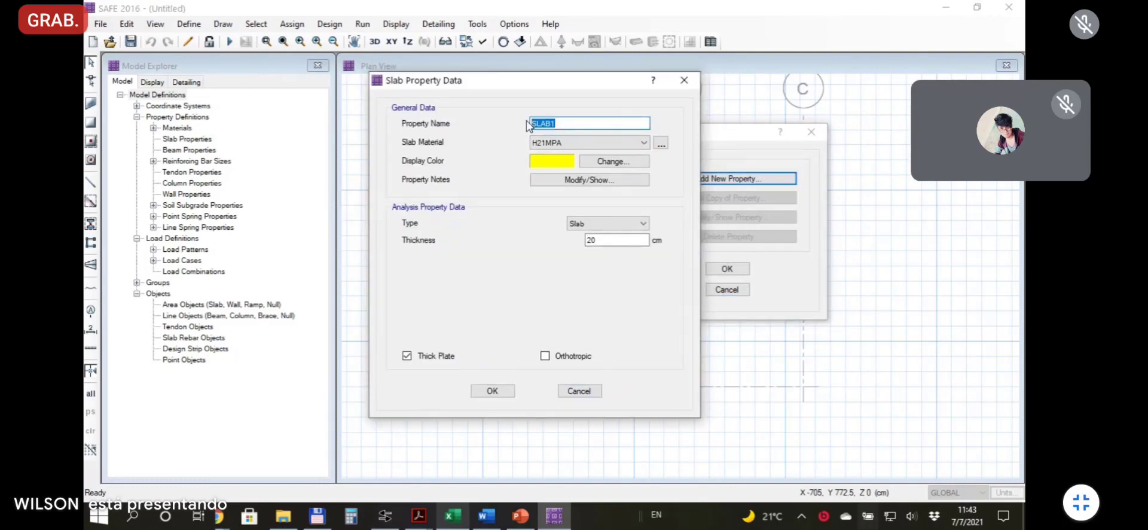
{"action": "type", "text": "LOSA"}
{"action": "left_click", "coordinate": [644, 223]}
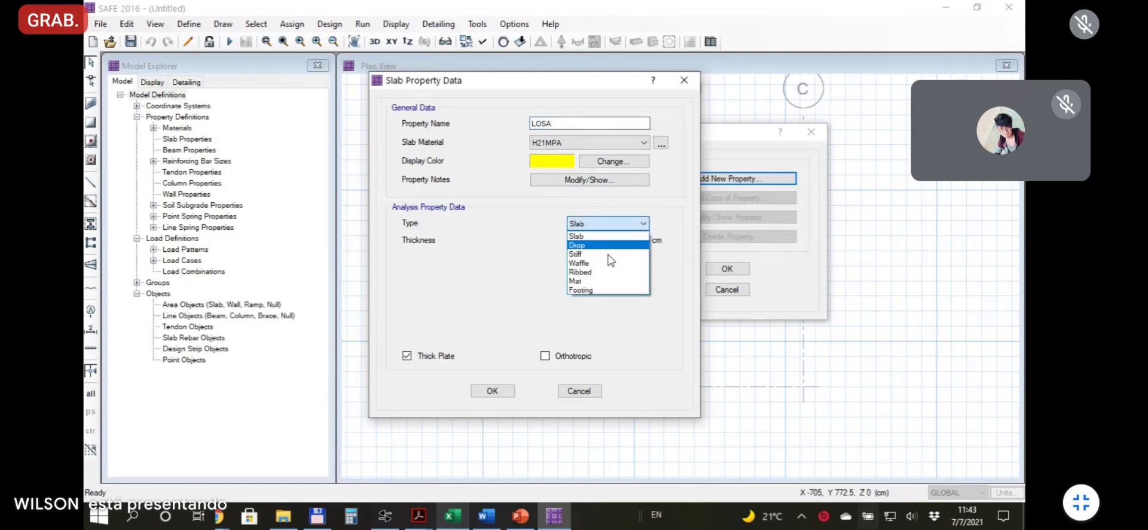
{"action": "left_click", "coordinate": [585, 281]}
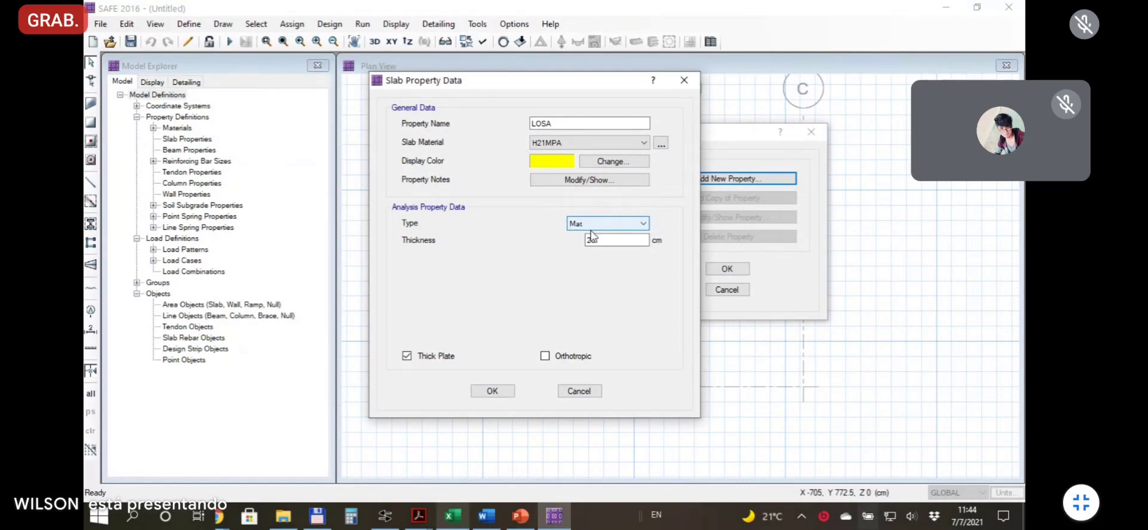
Switch to the Excel design sheet and check the foundation dimensions B and L in cells C60 and C61.
{"action": "left_click_drag", "start_coordinate": [615, 239], "coordinate": [586, 275]}
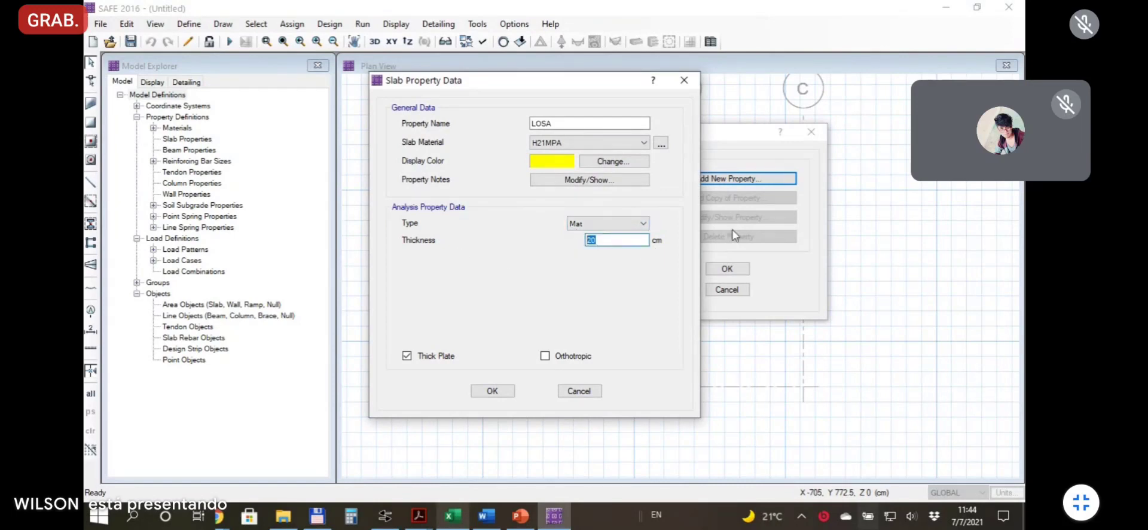
{"action": "left_click", "coordinate": [455, 517]}
{"action": "scroll", "coordinate": [369, 354], "scroll_direction": "down", "scroll_amount": 11}
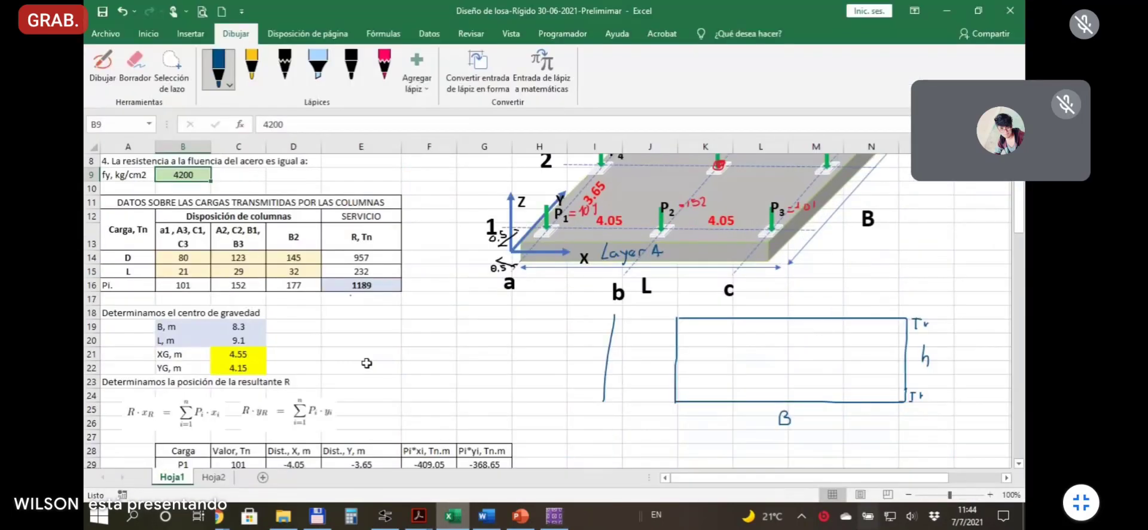
{"action": "scroll", "coordinate": [369, 354], "scroll_direction": "down", "scroll_amount": 3}
{"action": "scroll", "coordinate": [370, 352], "scroll_direction": "up", "scroll_amount": 3}
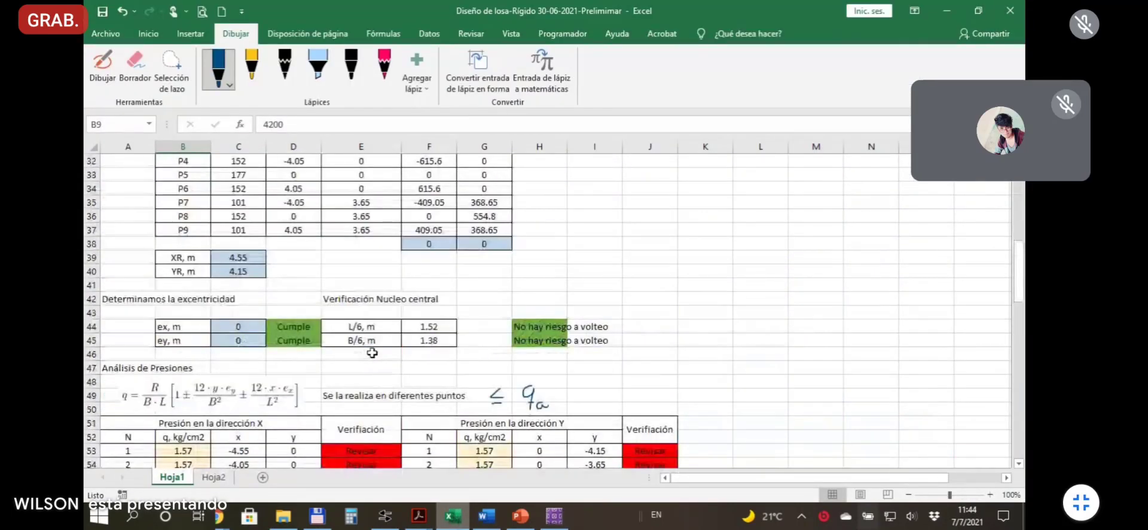
{"action": "scroll", "coordinate": [372, 351], "scroll_direction": "down", "scroll_amount": 3}
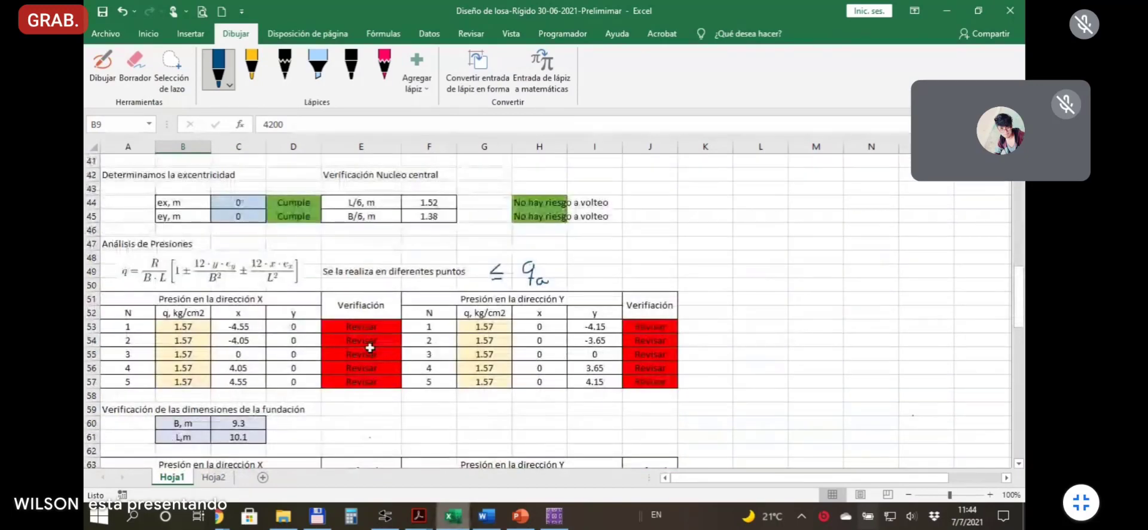
{"action": "scroll", "coordinate": [374, 348], "scroll_direction": "down", "scroll_amount": 2}
{"action": "scroll", "coordinate": [326, 345], "scroll_direction": "down", "scroll_amount": 2}
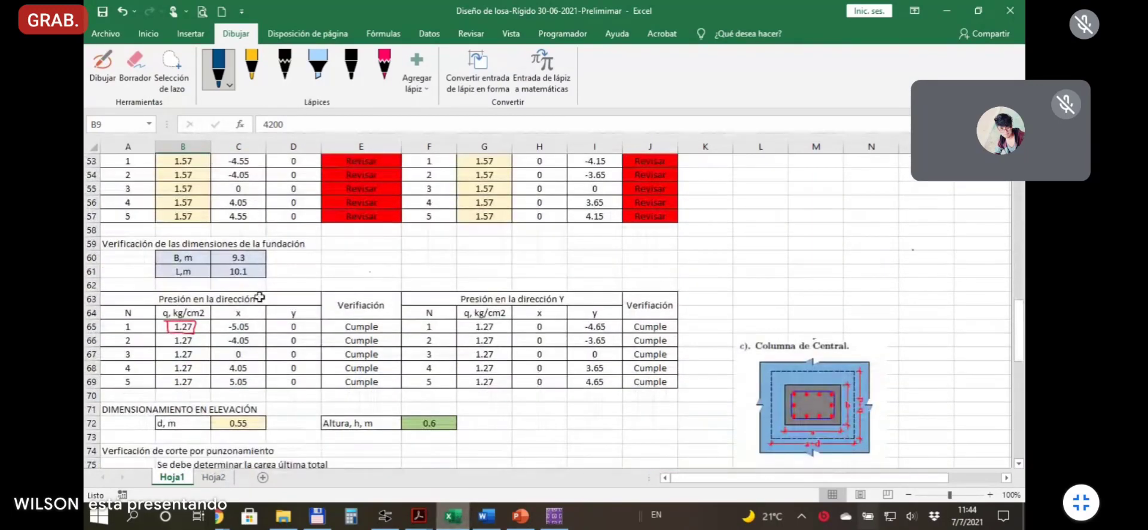
{"action": "left_click", "coordinate": [254, 257]}
{"action": "left_click", "coordinate": [254, 271]}
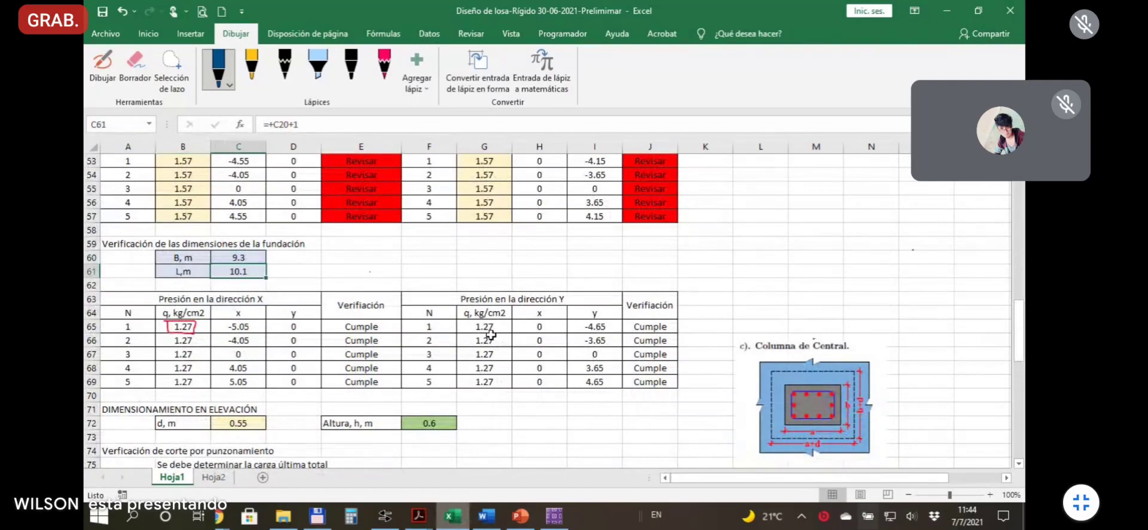
Check the height h in cell F72 and review the resultant, eccentricity and pressure calculations above it.
{"action": "scroll", "coordinate": [454, 338], "scroll_direction": "down", "scroll_amount": 2}
{"action": "left_click", "coordinate": [427, 342]}
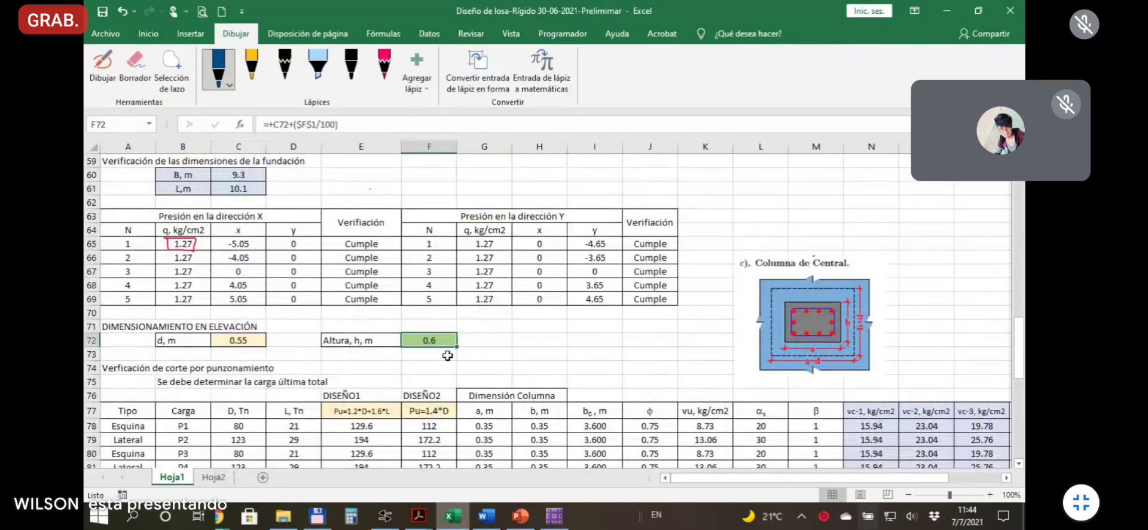
{"action": "scroll", "coordinate": [735, 402], "scroll_direction": "down", "scroll_amount": 3}
{"action": "scroll", "coordinate": [412, 303], "scroll_direction": "up", "scroll_amount": 7}
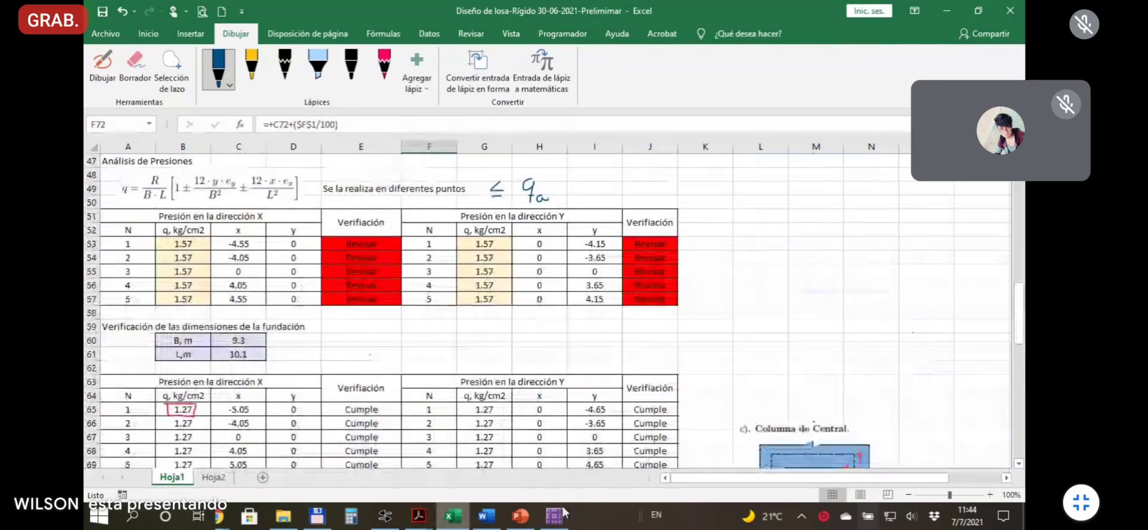
{"action": "scroll", "coordinate": [476, 334], "scroll_direction": "up", "scroll_amount": 3}
{"action": "scroll", "coordinate": [476, 334], "scroll_direction": "up", "scroll_amount": 10}
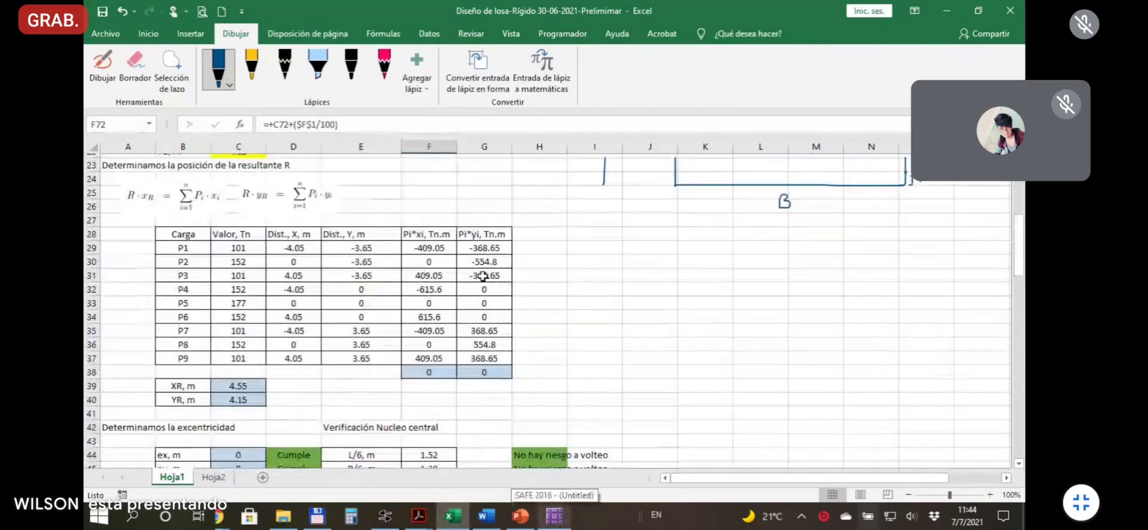
{"action": "scroll", "coordinate": [409, 326], "scroll_direction": "down", "scroll_amount": 5}
{"action": "scroll", "coordinate": [409, 326], "scroll_direction": "down", "scroll_amount": 8}
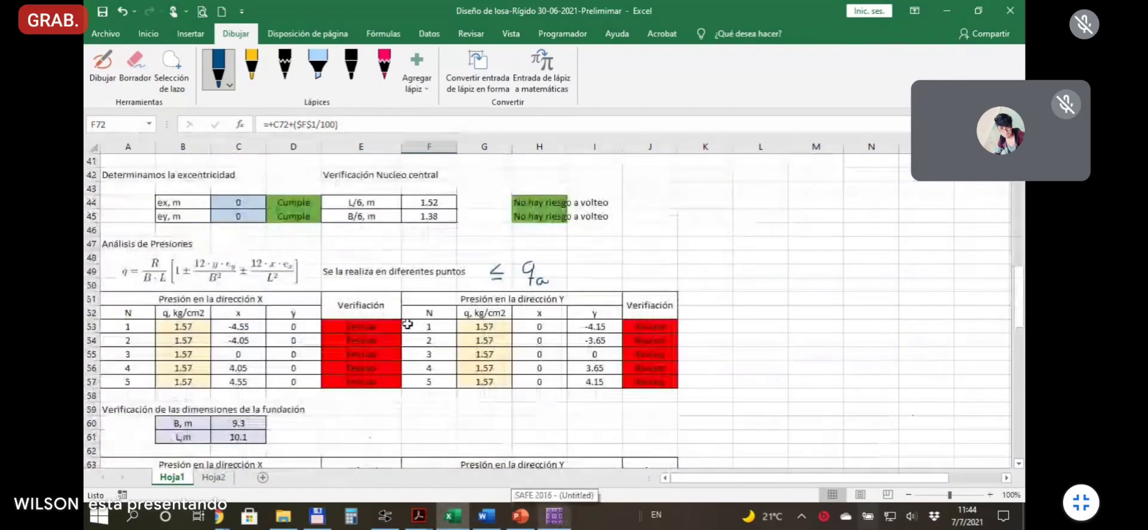
{"action": "scroll", "coordinate": [407, 323], "scroll_direction": "up", "scroll_amount": 3}
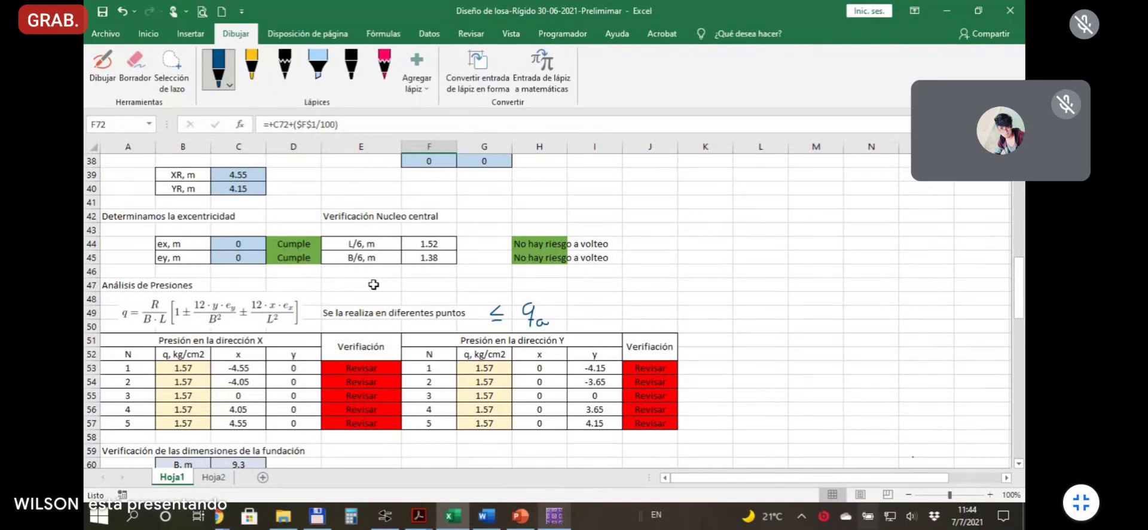
{"action": "scroll", "coordinate": [375, 286], "scroll_direction": "down", "scroll_amount": 8}
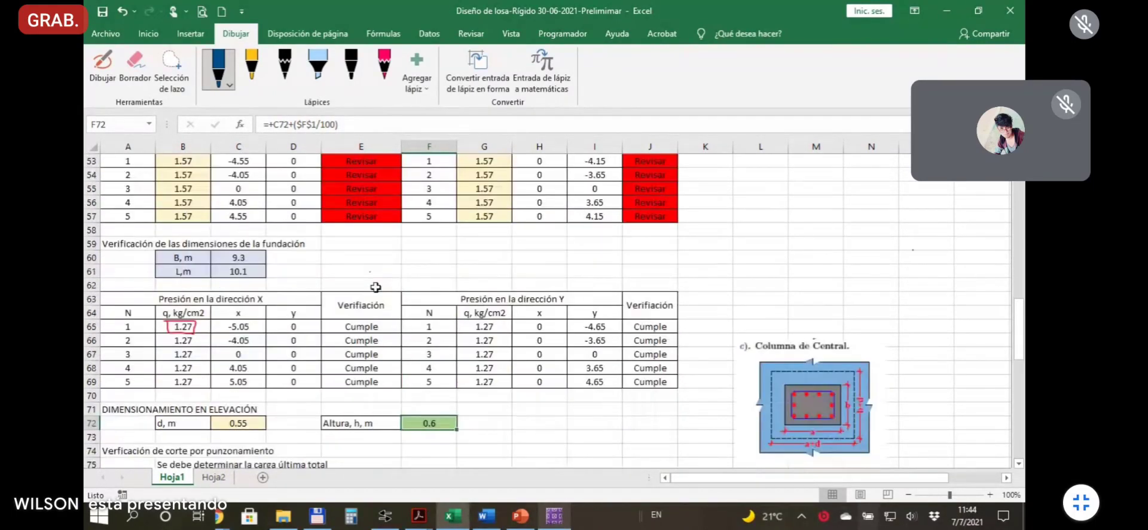
Recheck the foundation height h in cell F72 under the elevation dimensioning section.
{"action": "left_click", "coordinate": [472, 305]}
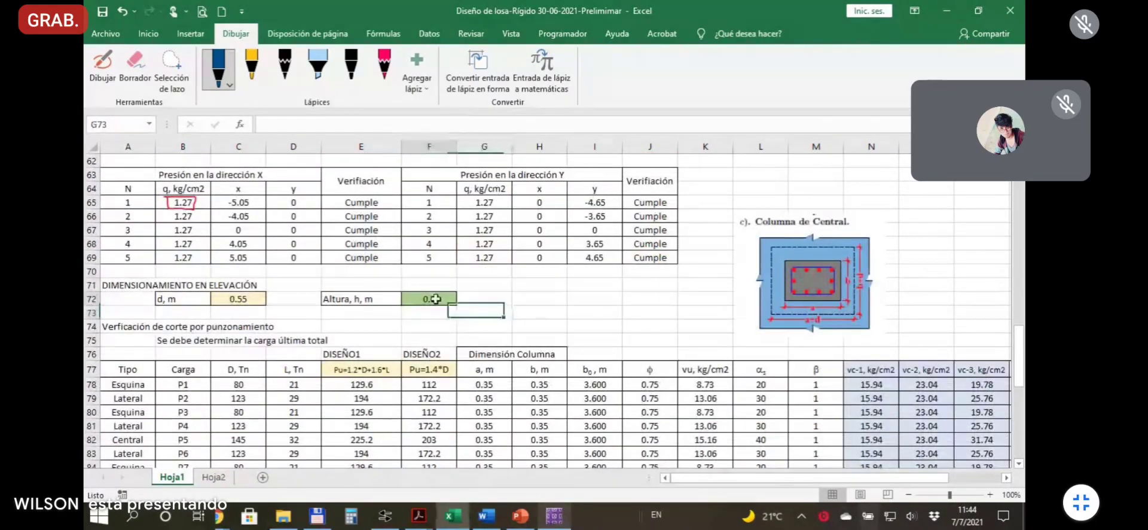
{"action": "key", "text": "Left"}
{"action": "left_click", "coordinate": [476, 298]}
{"action": "key", "text": "Left"}
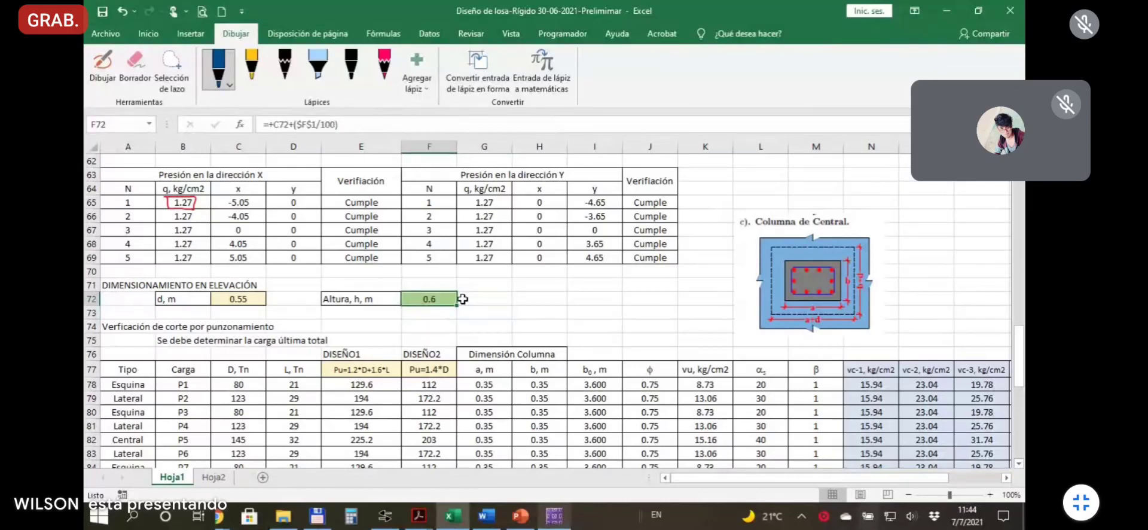
{"action": "left_click", "coordinate": [476, 298]}
{"action": "left_click", "coordinate": [439, 298]}
{"action": "key", "text": "Right"}
{"action": "key", "text": "Left"}
{"action": "key", "text": "Right"}
{"action": "key", "text": "Left"}
{"action": "key", "text": "Right"}
{"action": "key", "text": "Left"}
Return to SAFE, set the thickness of the LOSA mat property to 60 cm, and accept it.
{"action": "key", "text": "alt+Tab"}
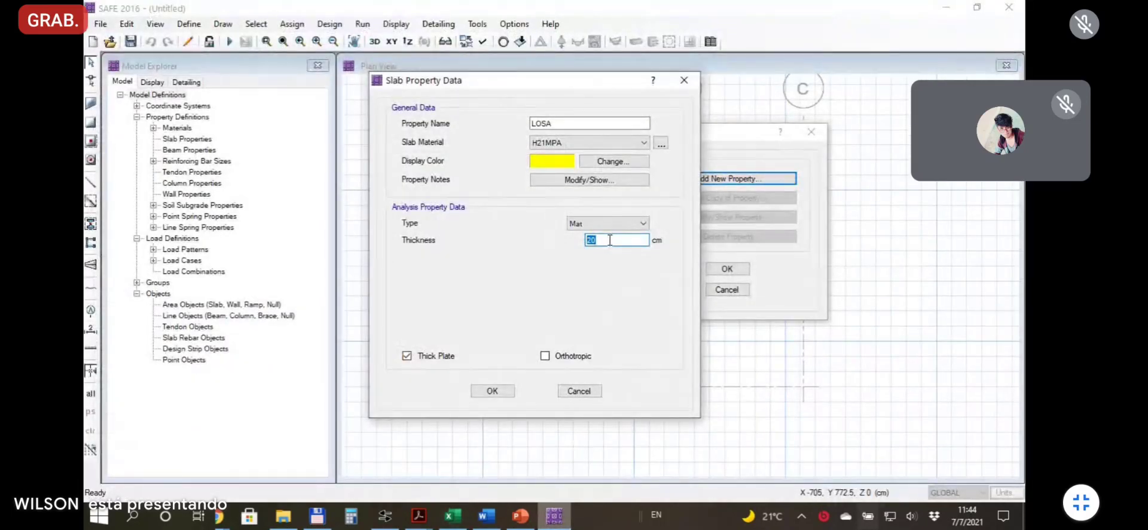
{"action": "type", "text": "60"}
{"action": "left_click", "coordinate": [491, 391]}
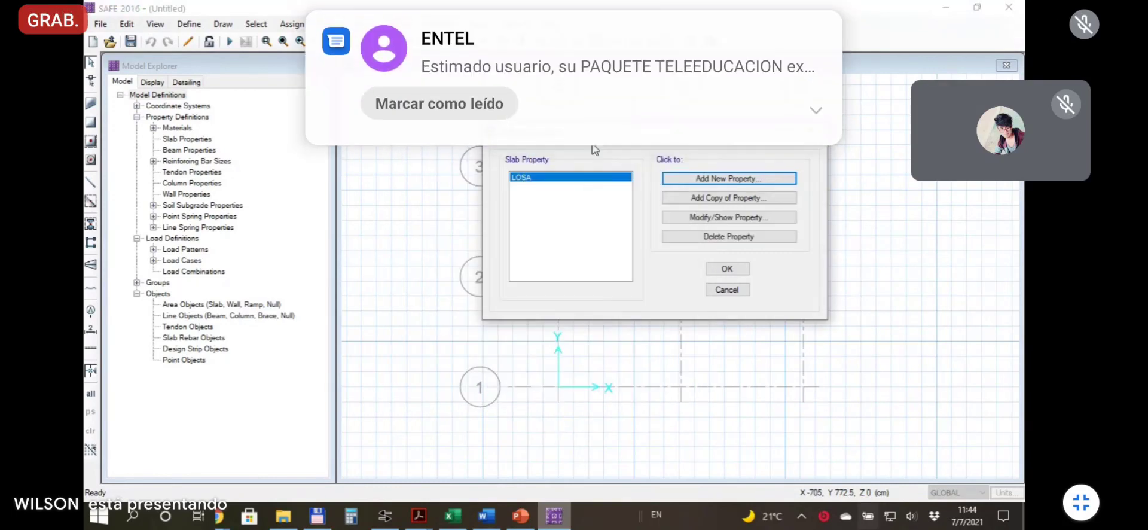
Add another slab property and enter COL as its name.
{"action": "left_click_drag", "start_coordinate": [592, 134], "coordinate": [570, 134]}
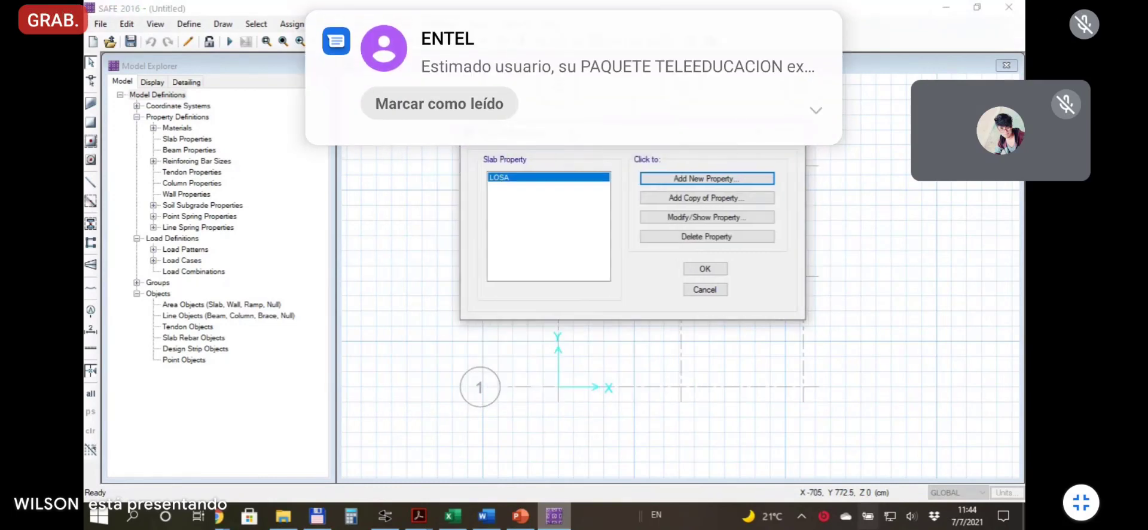
{"action": "left_click", "coordinate": [675, 178]}
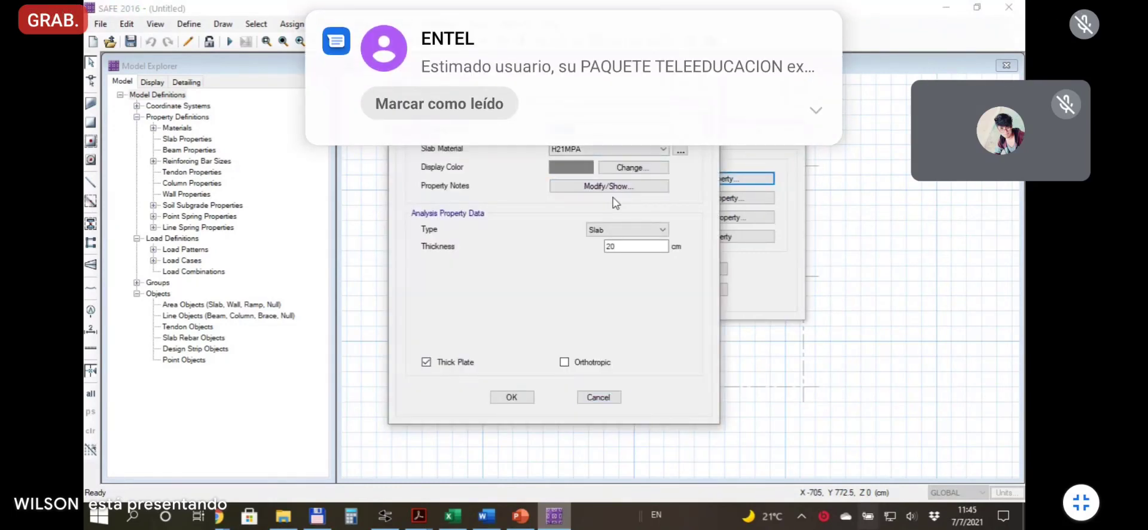
{"action": "type", "text": "COL"}
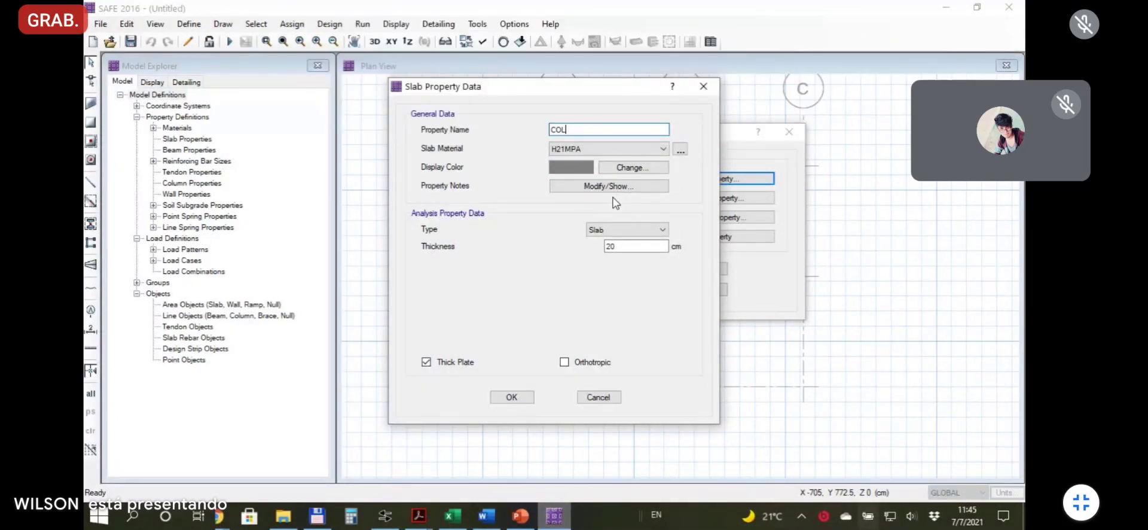
Check the column data and load table in the Excel foundation sheet and return to the slab property in SAFE.
{"action": "left_click", "coordinate": [451, 516]}
{"action": "scroll", "coordinate": [536, 288], "scroll_direction": "up", "scroll_amount": 20}
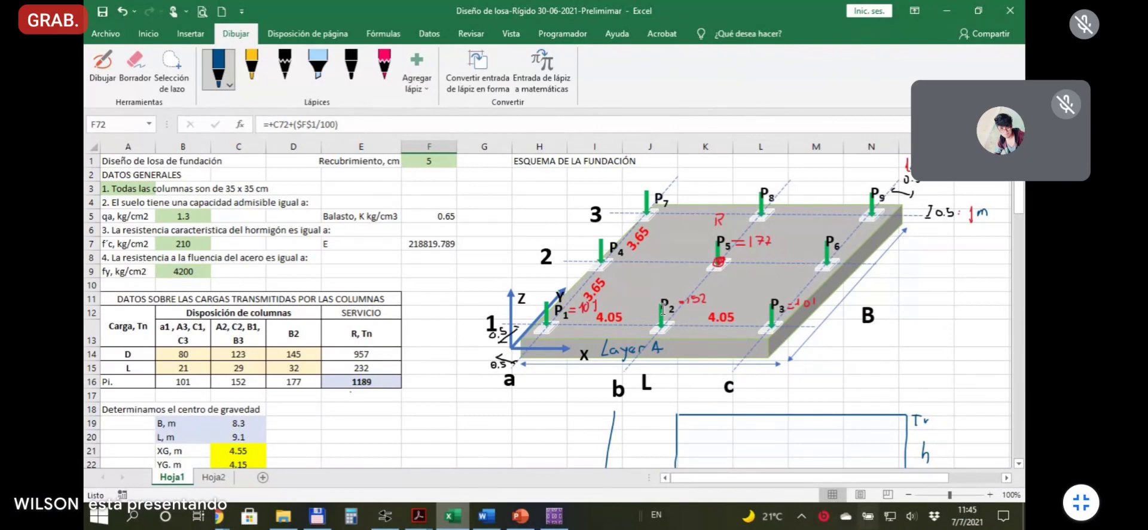
{"action": "left_click", "coordinate": [132, 355]}
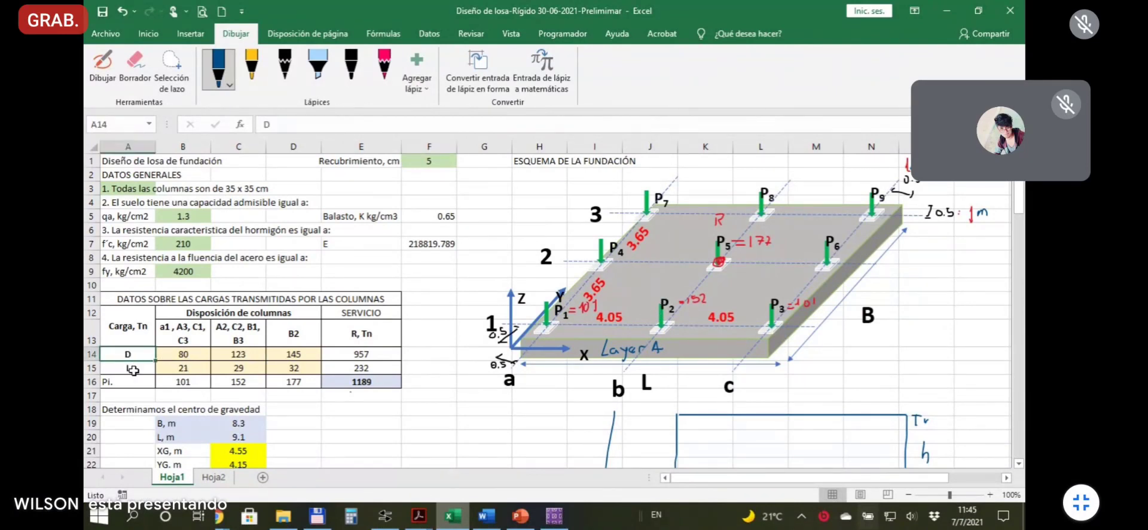
{"action": "left_click", "coordinate": [459, 377]}
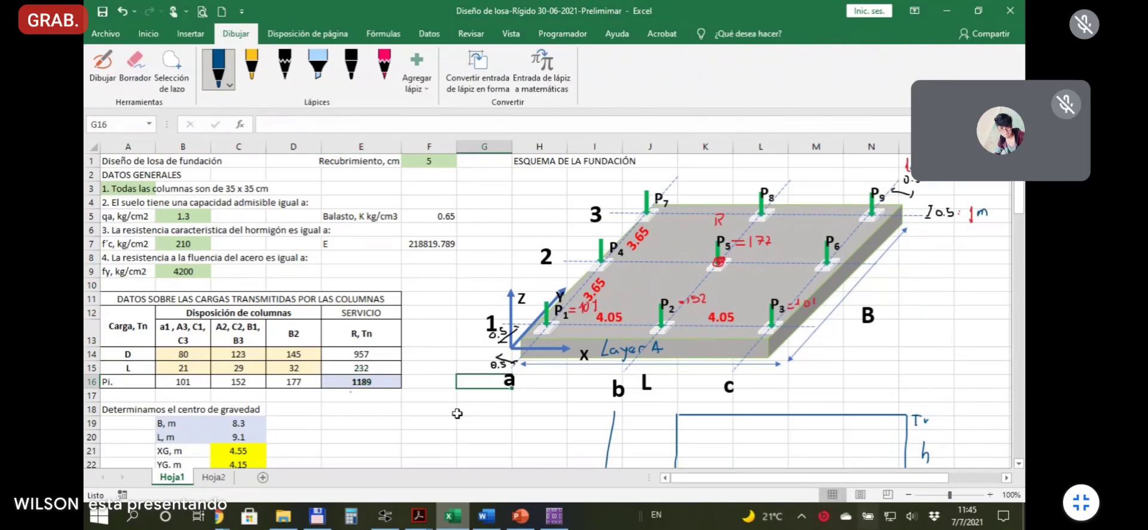
{"action": "left_click", "coordinate": [547, 514]}
{"action": "left_click_drag", "start_coordinate": [584, 96], "coordinate": [533, 84]}
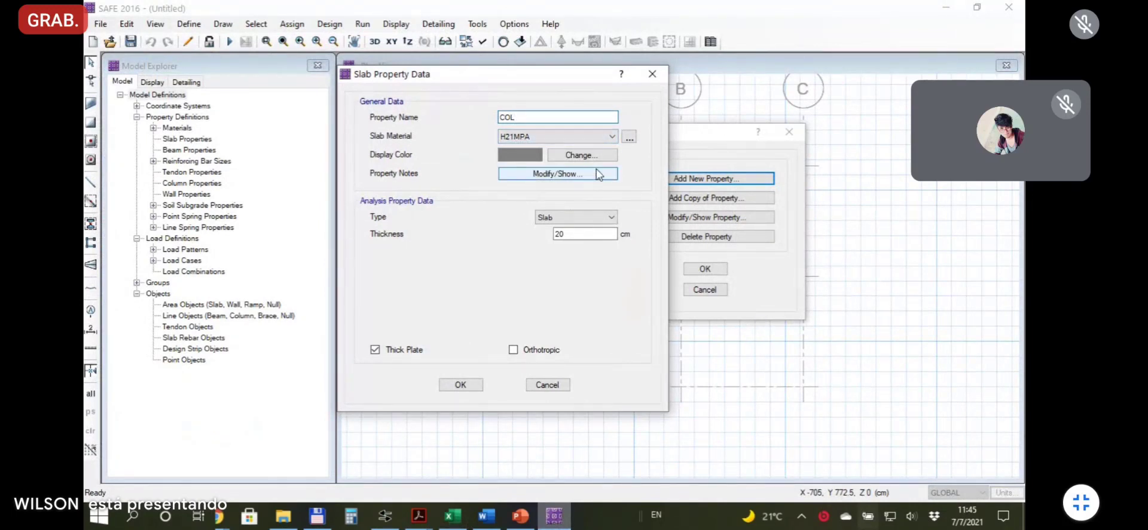
Set the COL slab property to type Stiff with a thickness of 40 cm and accept the slab properties.
{"action": "left_click", "coordinate": [611, 218]}
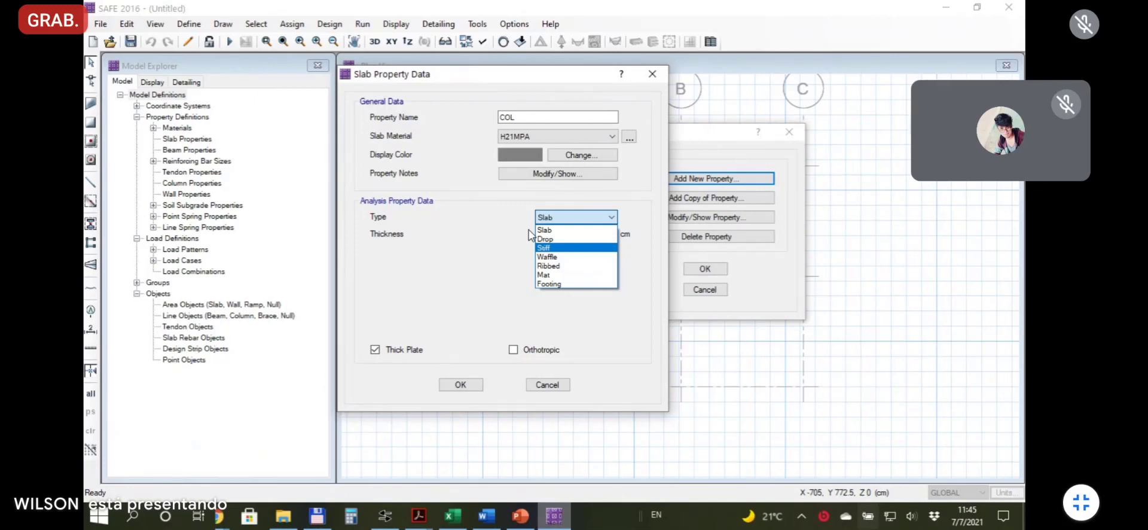
{"action": "left_click", "coordinate": [554, 248]}
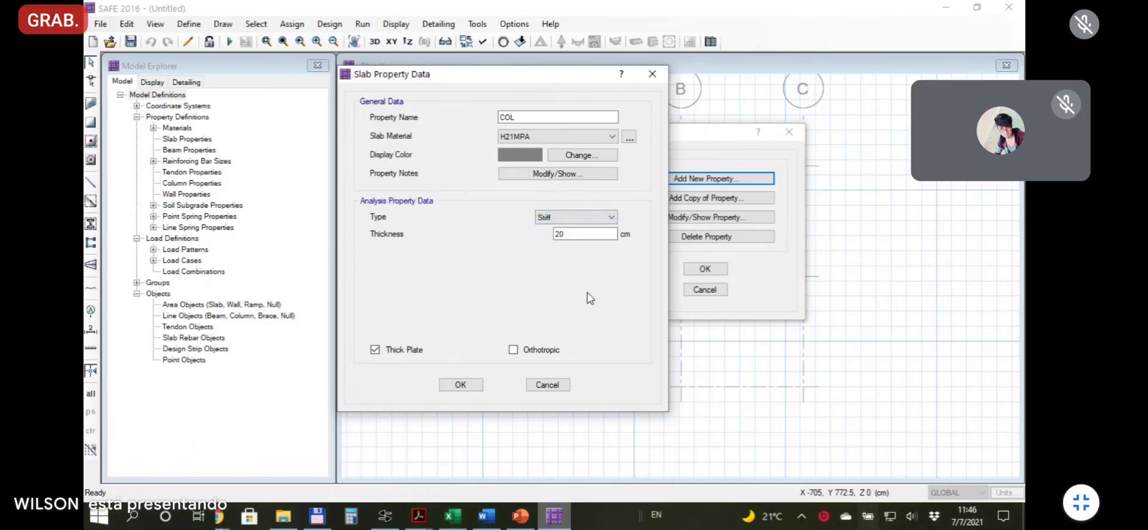
{"action": "left_click", "coordinate": [570, 234]}
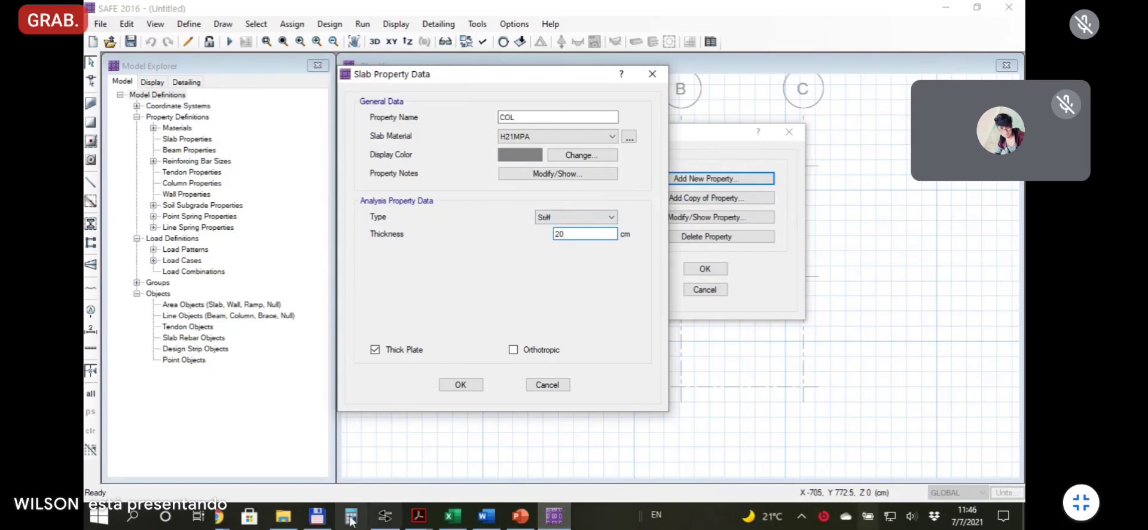
{"action": "left_click", "coordinate": [453, 515]}
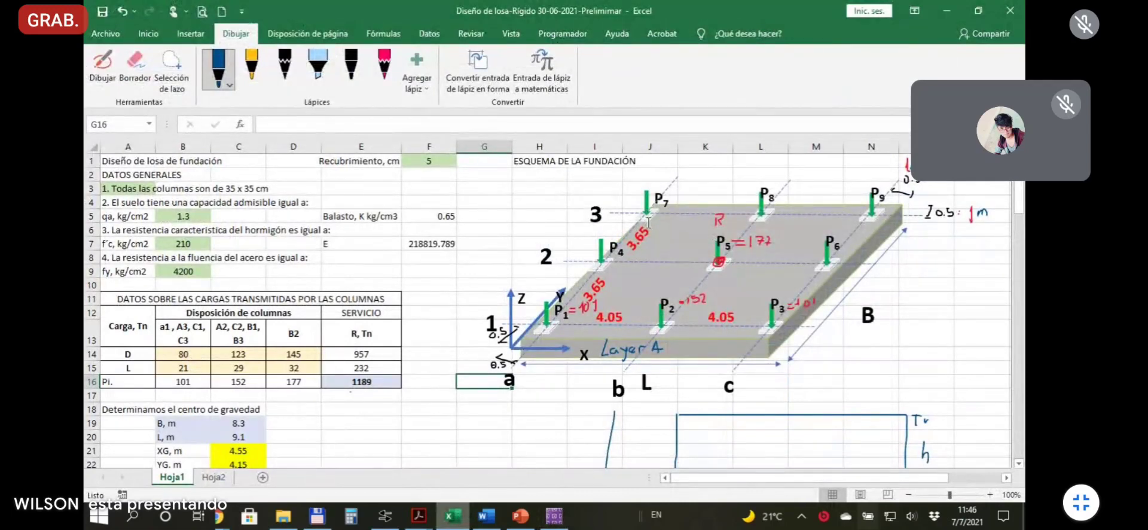
{"action": "left_click", "coordinate": [555, 517]}
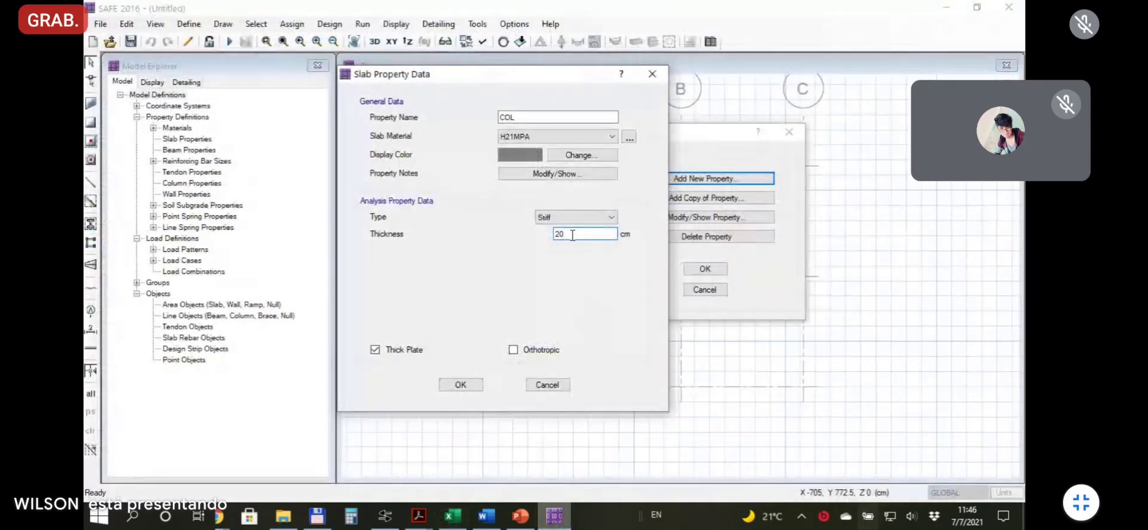
{"action": "type", "text": "40"}
{"action": "left_click", "coordinate": [461, 384]}
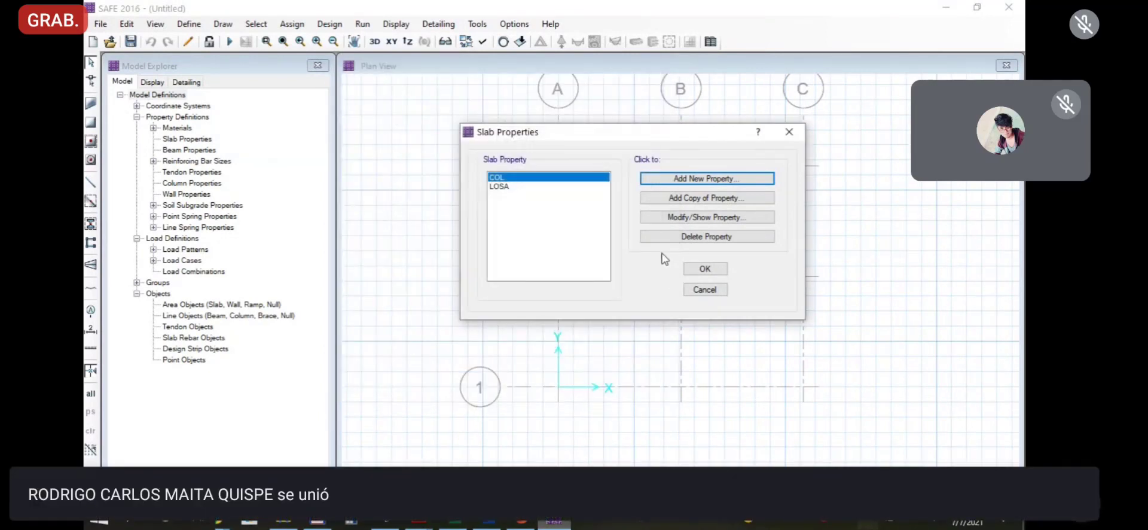
{"action": "left_click", "coordinate": [502, 186]}
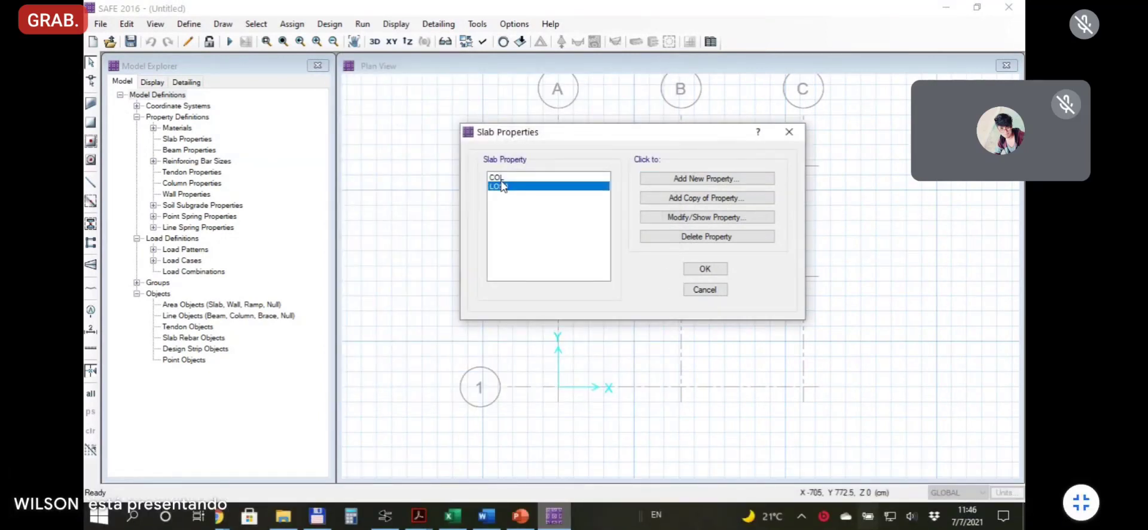
{"action": "left_click", "coordinate": [504, 177]}
{"action": "left_click", "coordinate": [708, 268]}
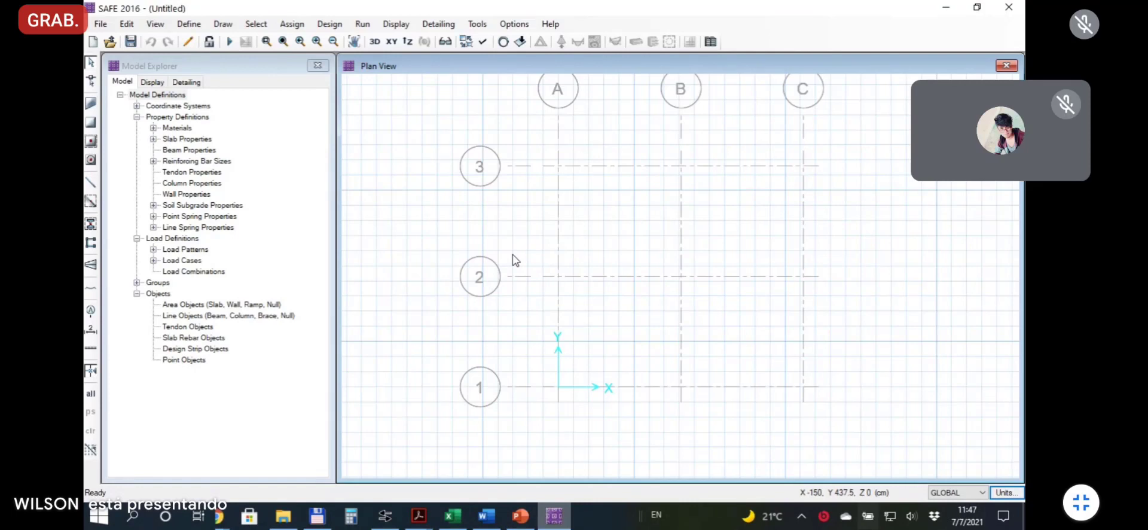
Check the beam property definitions and close them without changes.
{"action": "left_click", "coordinate": [189, 24]}
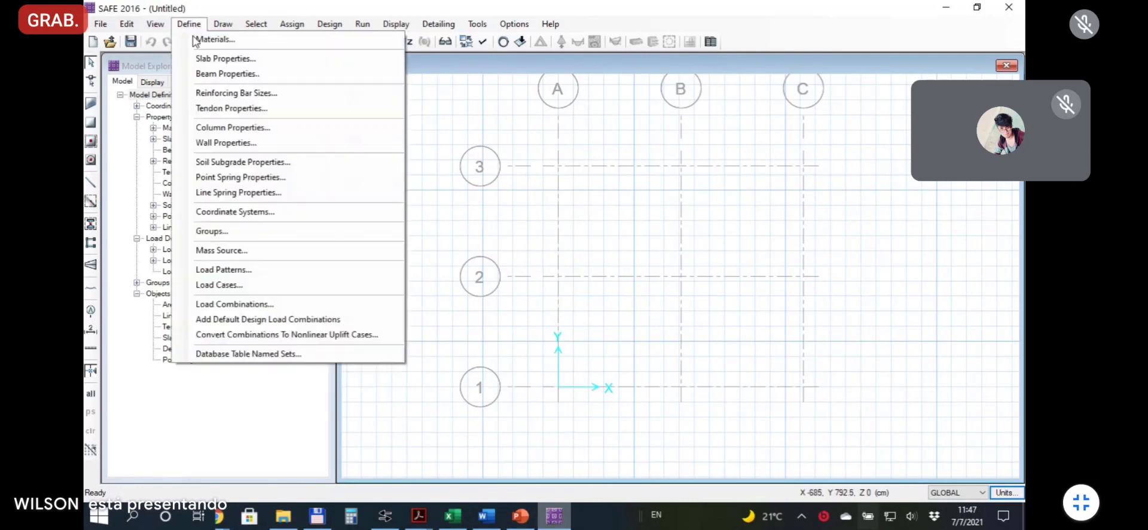
{"action": "left_click", "coordinate": [251, 75]}
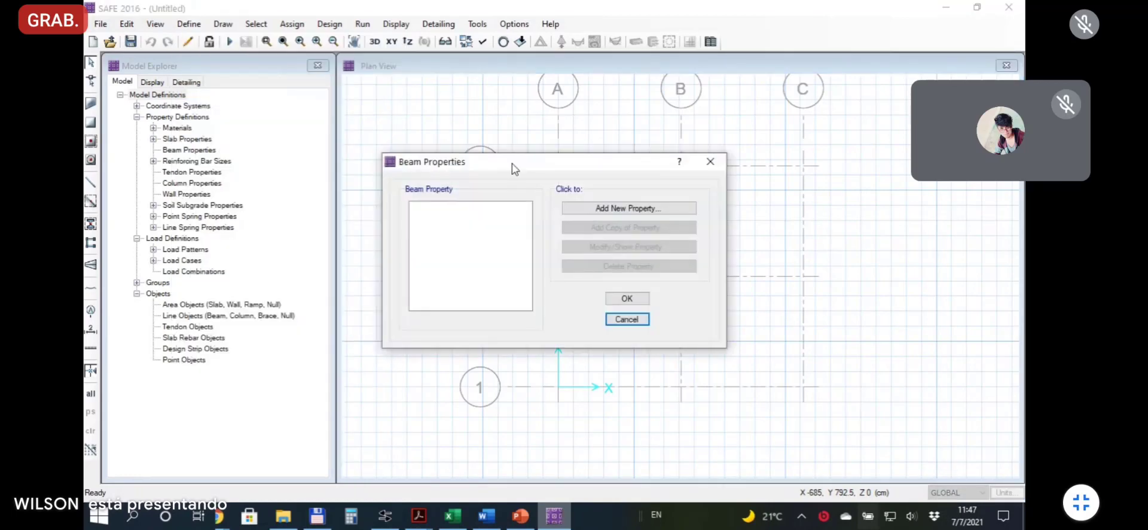
{"action": "left_click", "coordinate": [627, 318]}
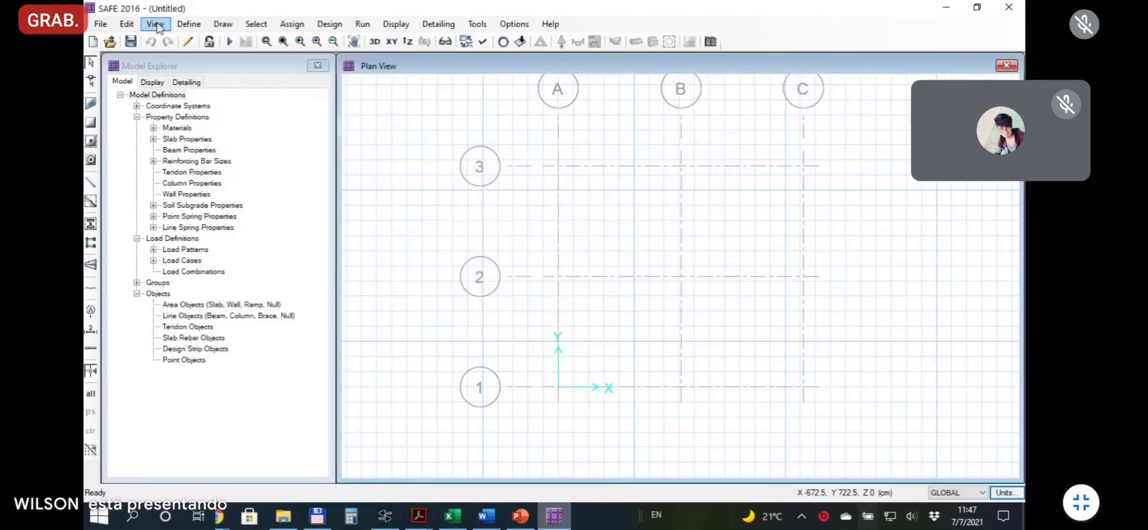
Examine the reinforcing bar sizes, including bars 12 and 20, and close the list without changes.
{"action": "left_click", "coordinate": [189, 24]}
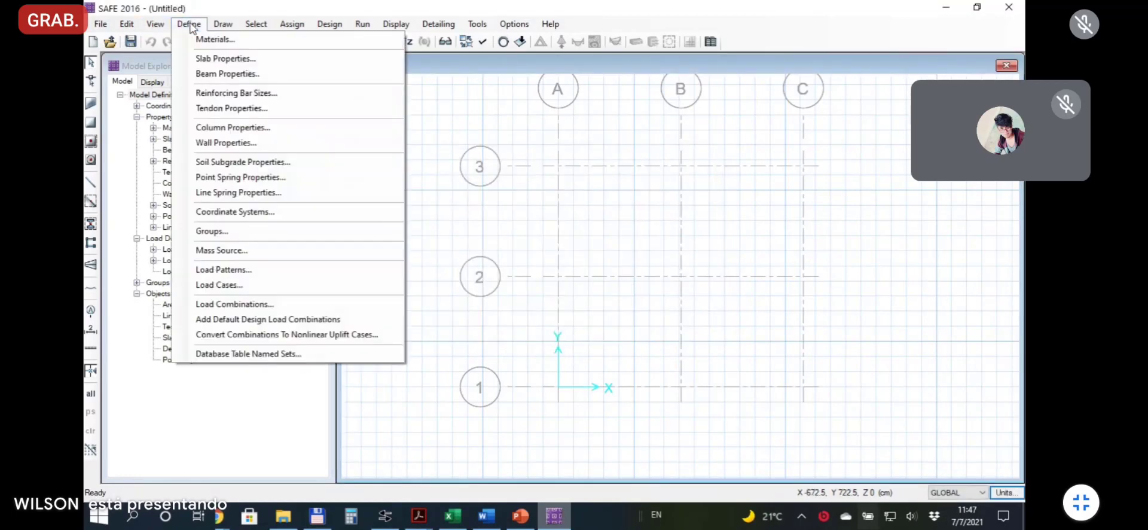
{"action": "left_click", "coordinate": [271, 93]}
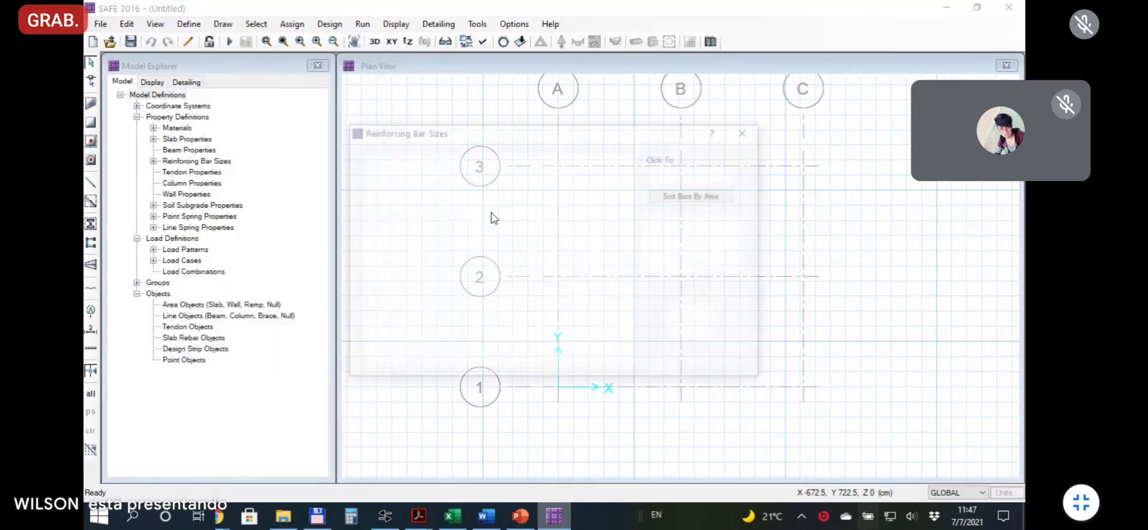
{"action": "left_click_drag", "start_coordinate": [514, 130], "coordinate": [541, 98]}
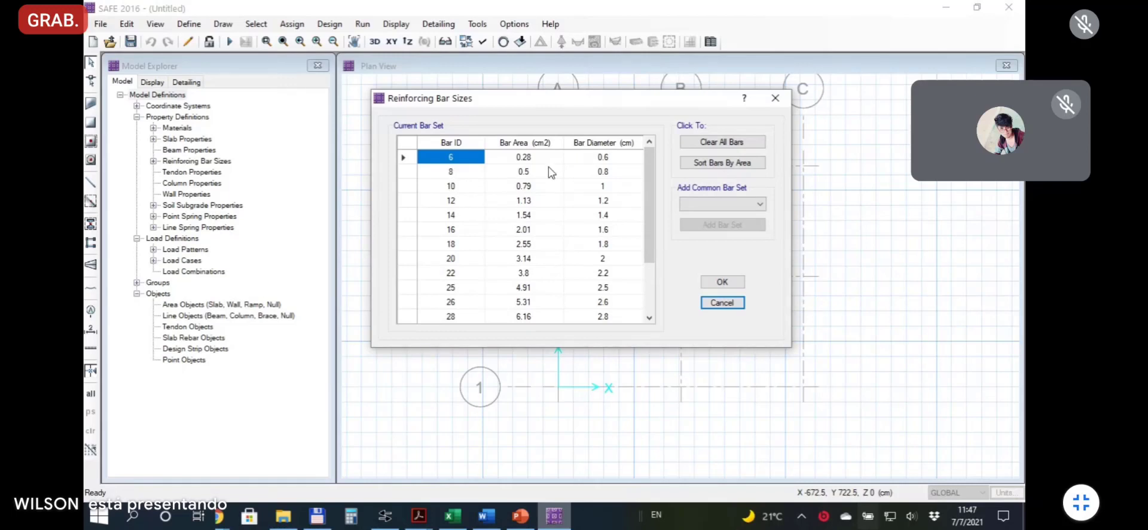
{"action": "left_click", "coordinate": [460, 201]}
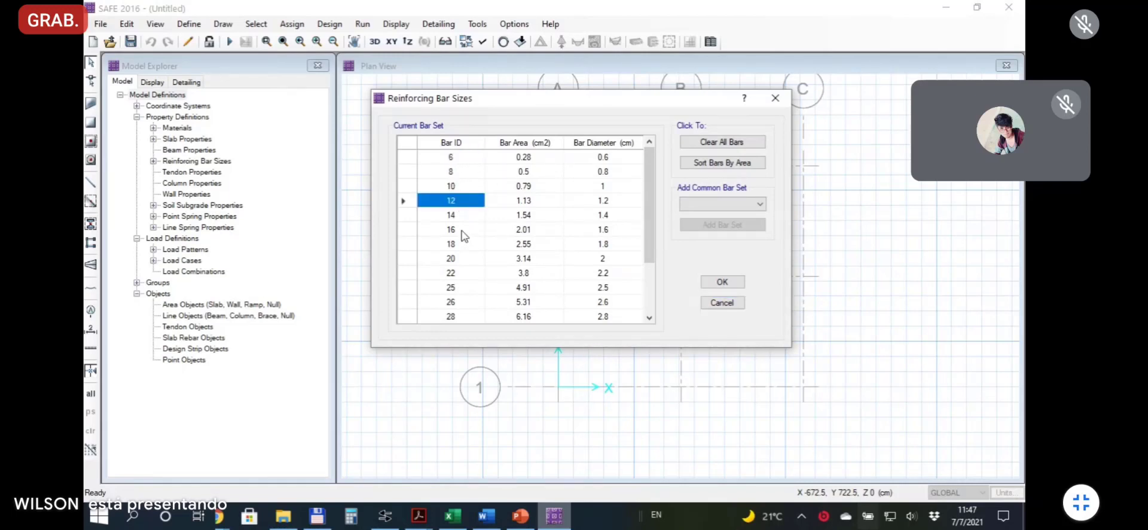
{"action": "left_click", "coordinate": [465, 258]}
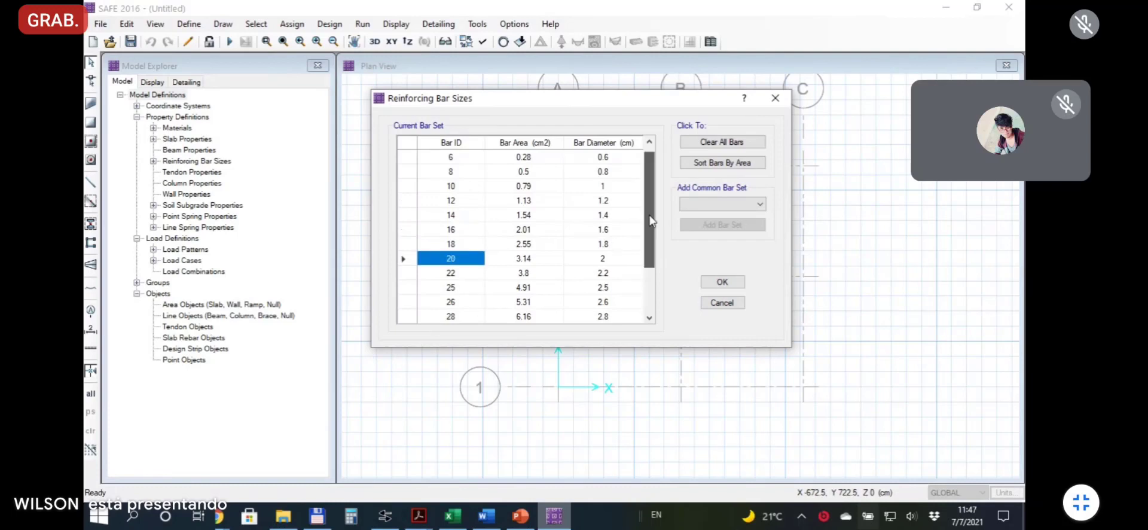
{"action": "left_click_drag", "start_coordinate": [645, 213], "coordinate": [647, 192]}
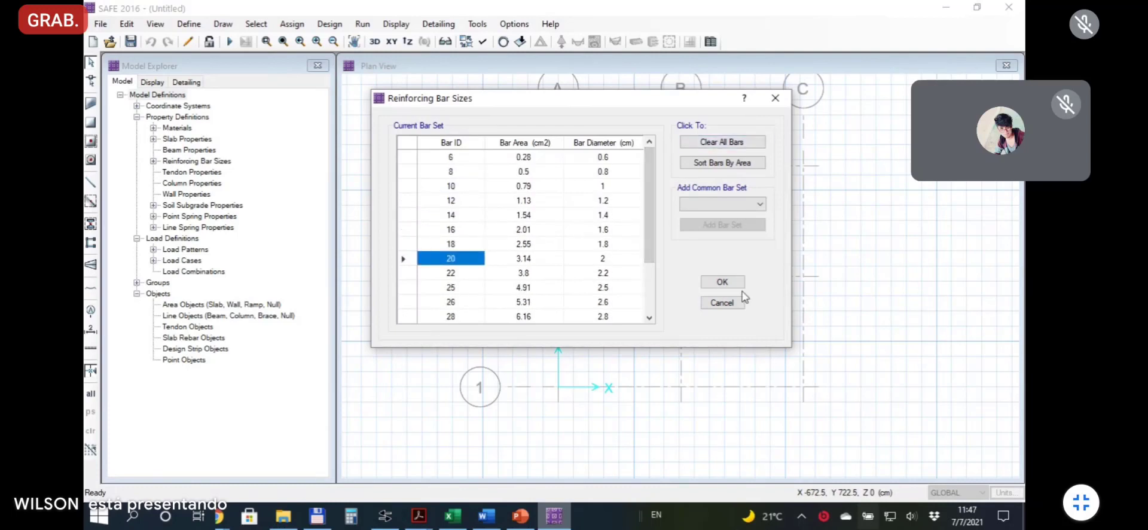
{"action": "left_click", "coordinate": [722, 302]}
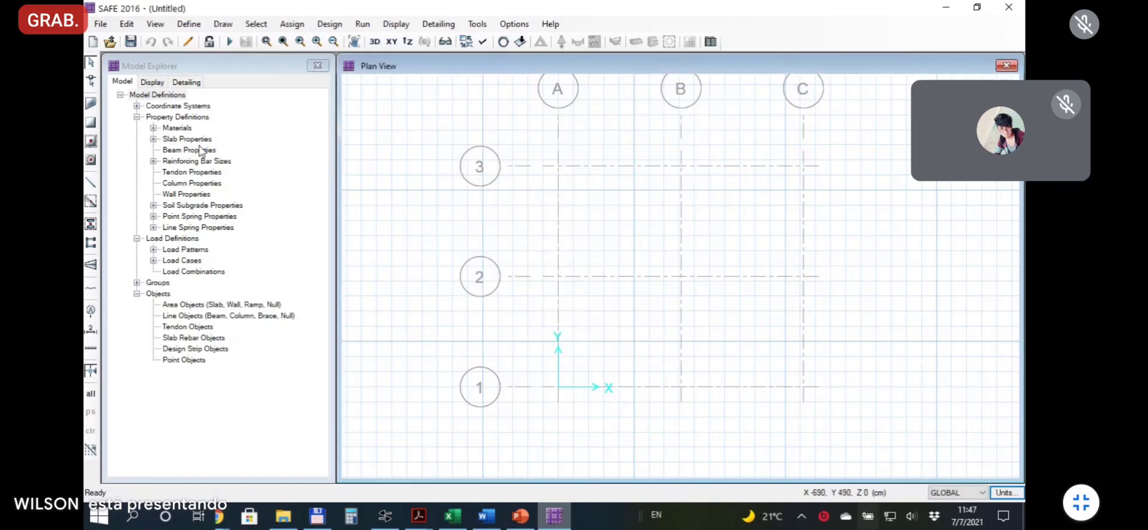
Rename the SOIL1 soil subgrade property as SUELO and select its subgrade modulus value for editing.
{"action": "left_click", "coordinate": [189, 25]}
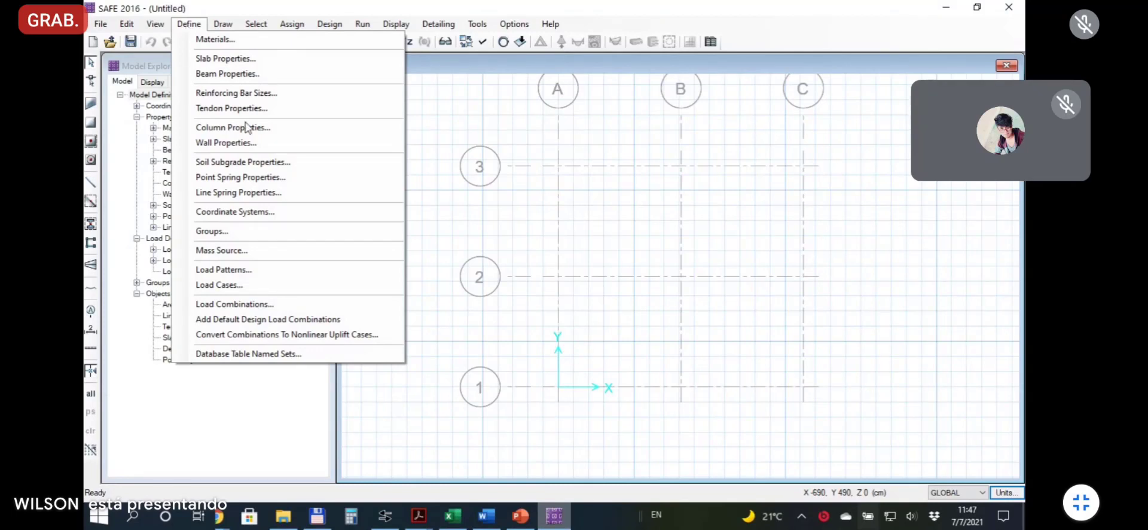
{"action": "left_click", "coordinate": [293, 168]}
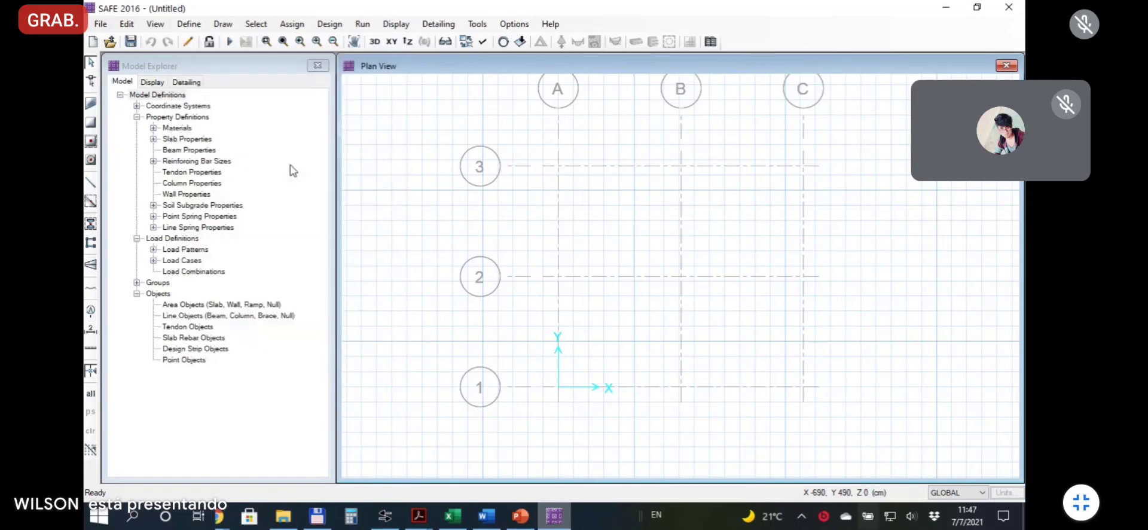
{"action": "left_click_drag", "start_coordinate": [553, 162], "coordinate": [491, 110]}
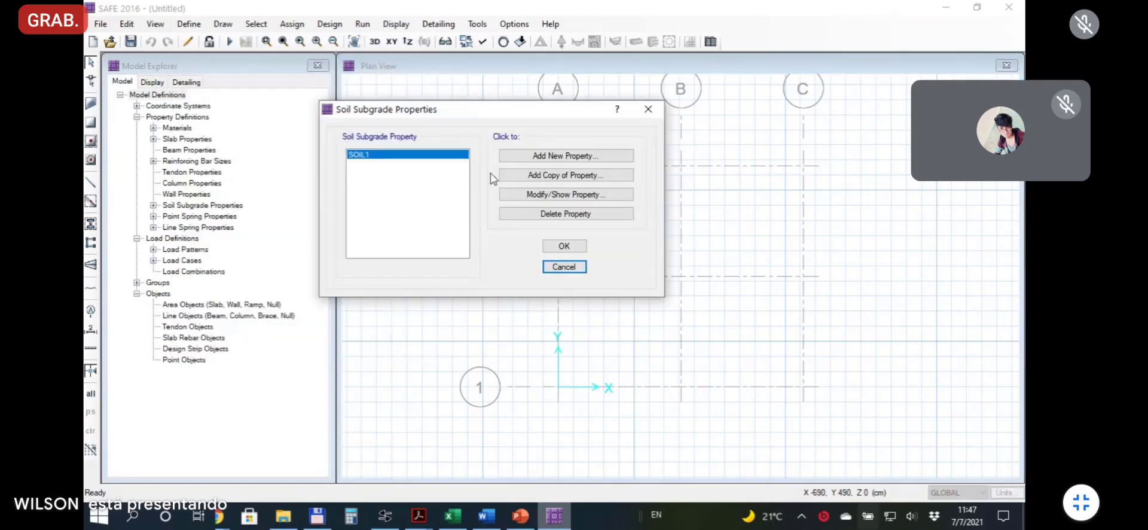
{"action": "left_click", "coordinate": [564, 194]}
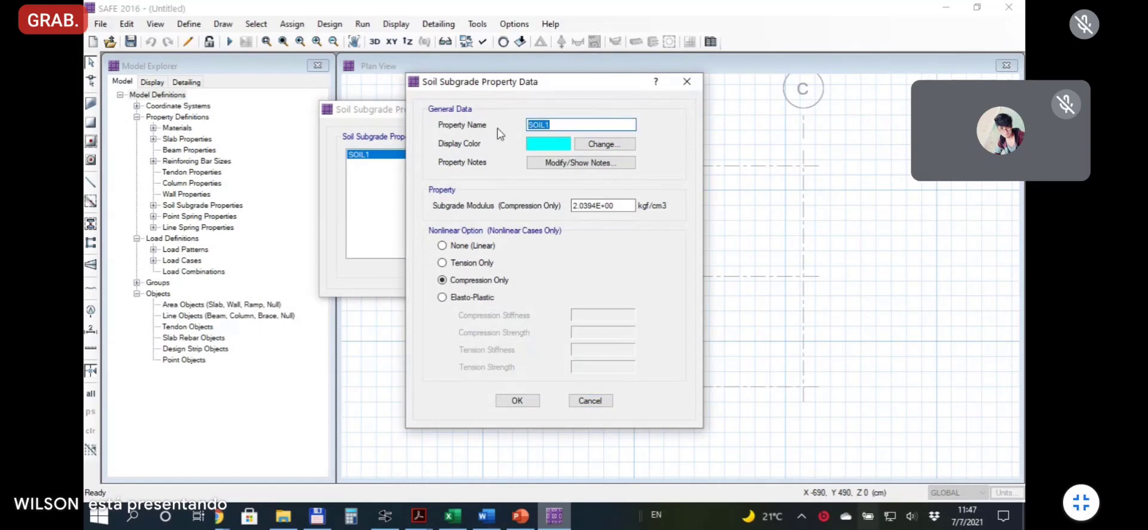
{"action": "type", "text": "SO"}
{"action": "type", "text": "ELO"}
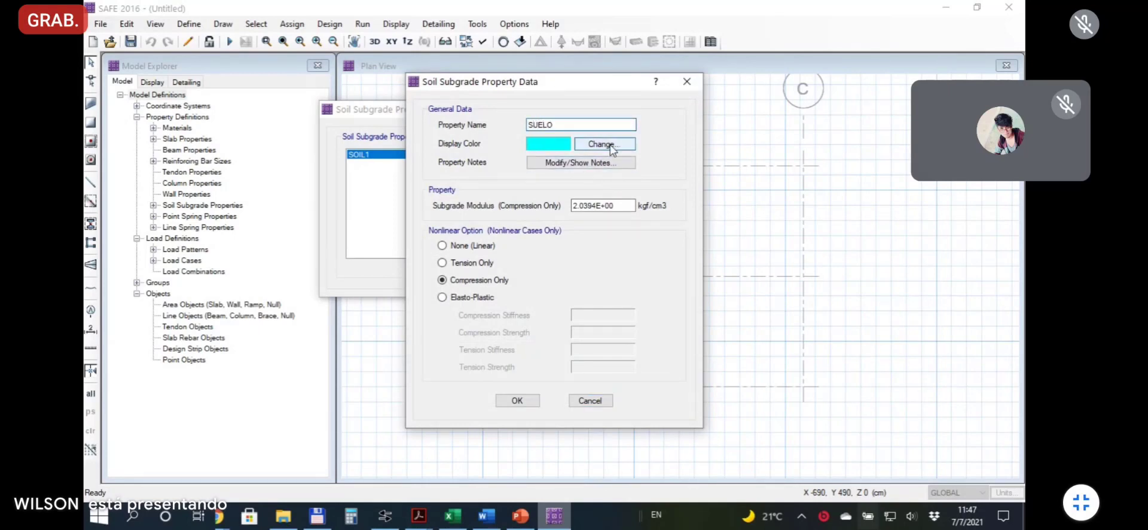
{"action": "left_click", "coordinate": [625, 205]}
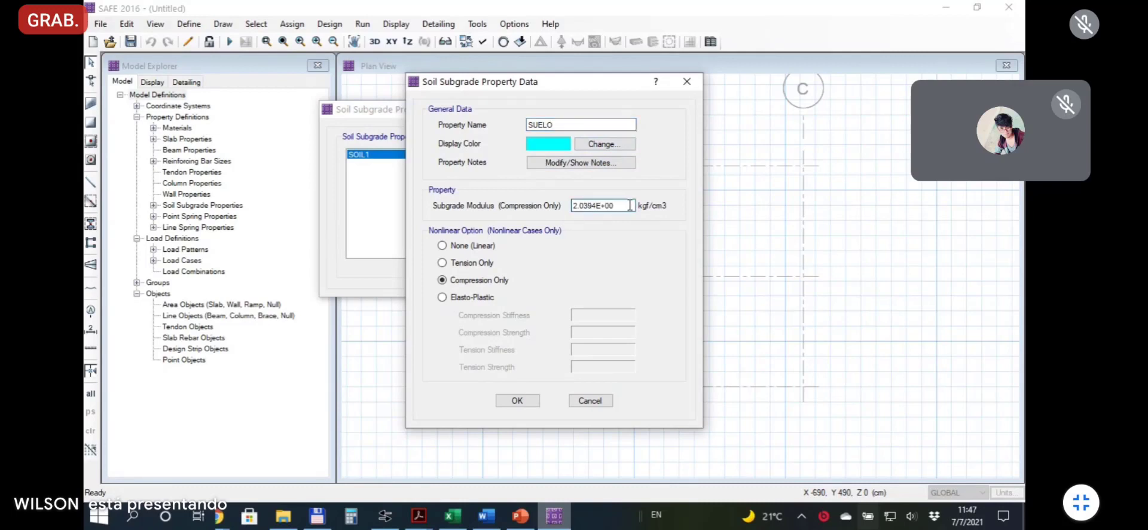
{"action": "left_click_drag", "start_coordinate": [629, 205], "coordinate": [556, 208]}
Switch to the Excel foundation sheet and examine the Balasto formula in F5 and the allowable soil capacity in B5 that it uses.
{"action": "left_click", "coordinate": [454, 515]}
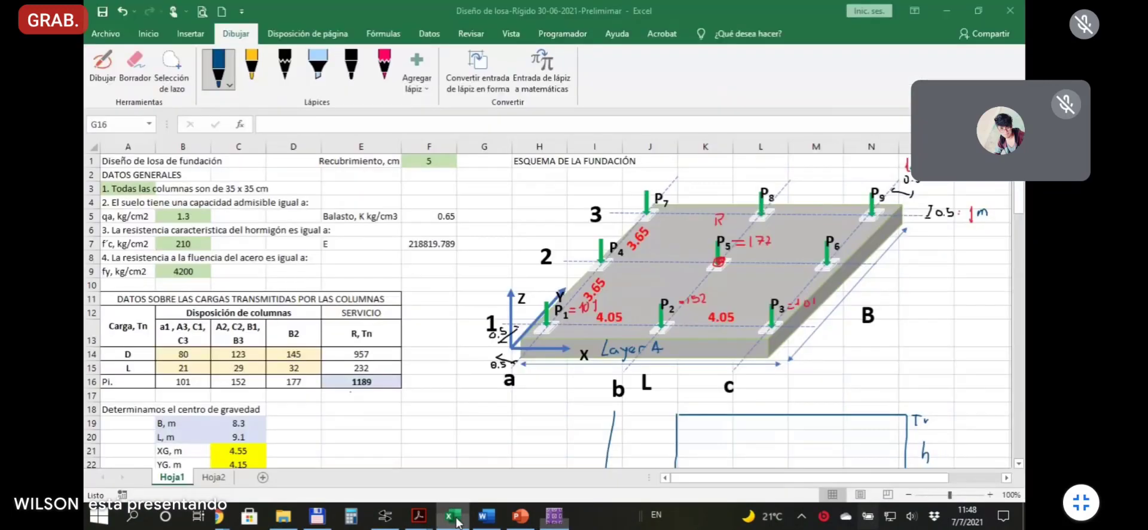
{"action": "left_click", "coordinate": [435, 218]}
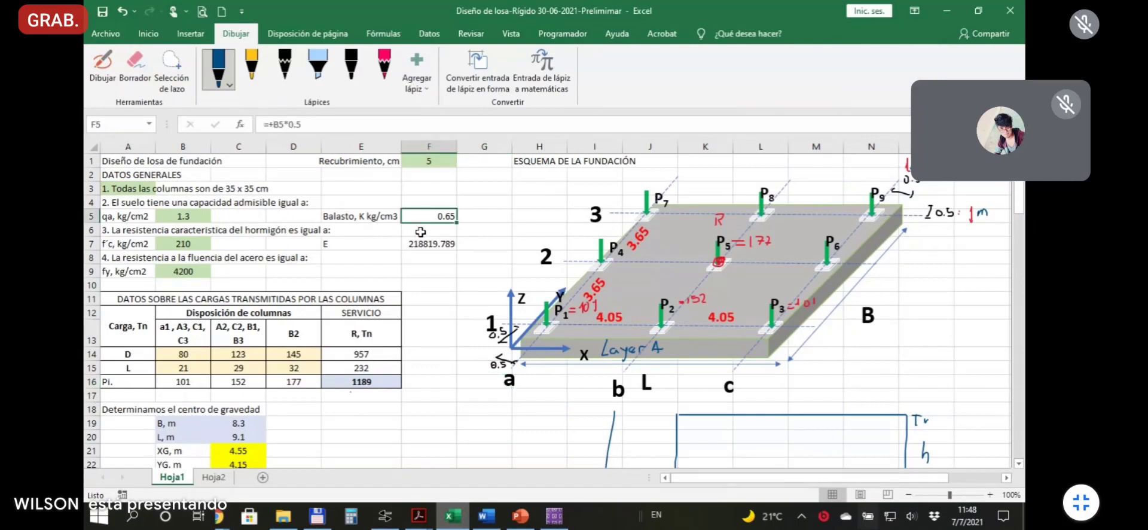
{"action": "left_click", "coordinate": [379, 242]}
{"action": "left_click", "coordinate": [430, 216]}
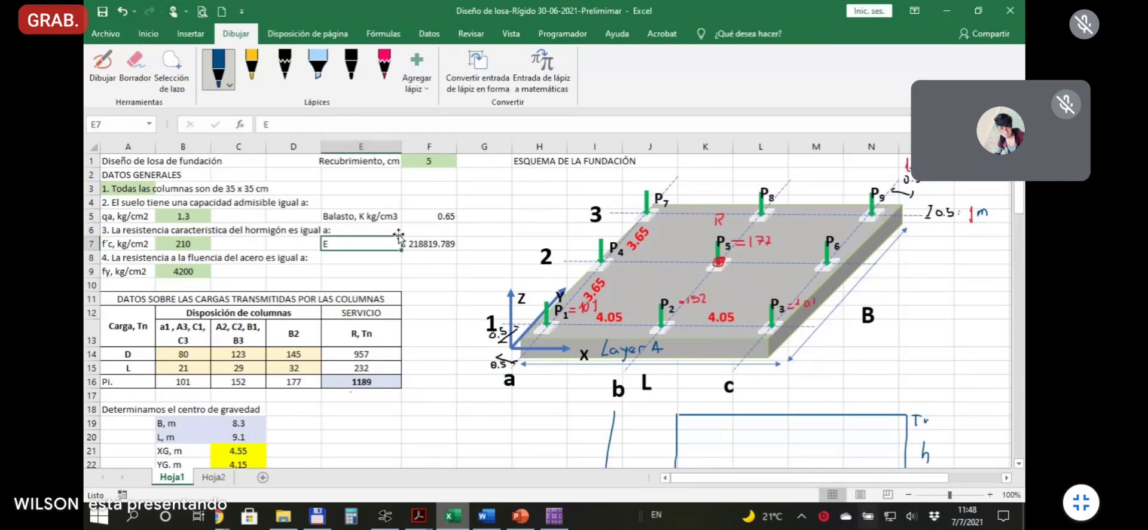
{"action": "left_click", "coordinate": [418, 229]}
{"action": "left_click", "coordinate": [433, 214]}
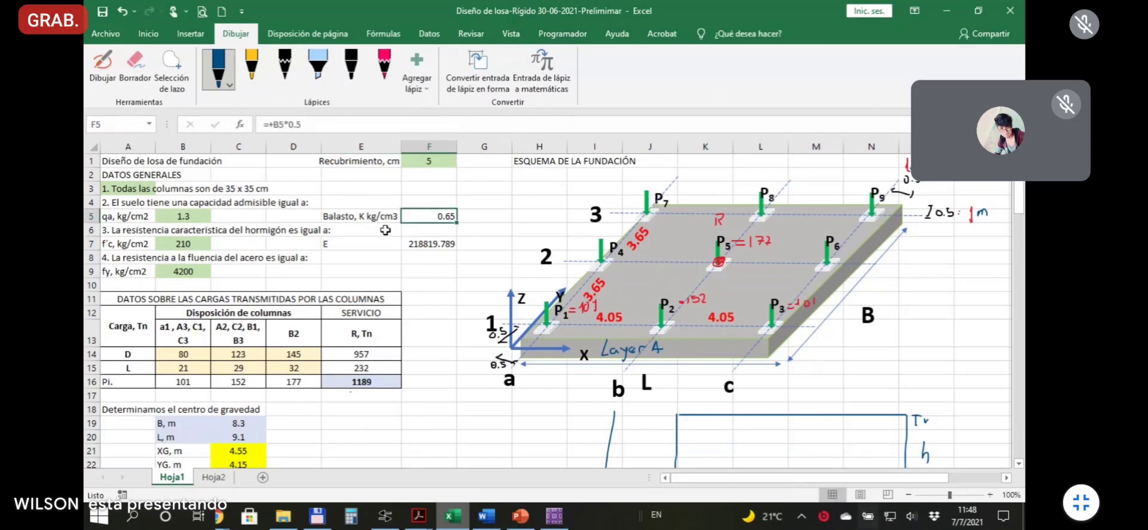
{"action": "left_click", "coordinate": [315, 125]}
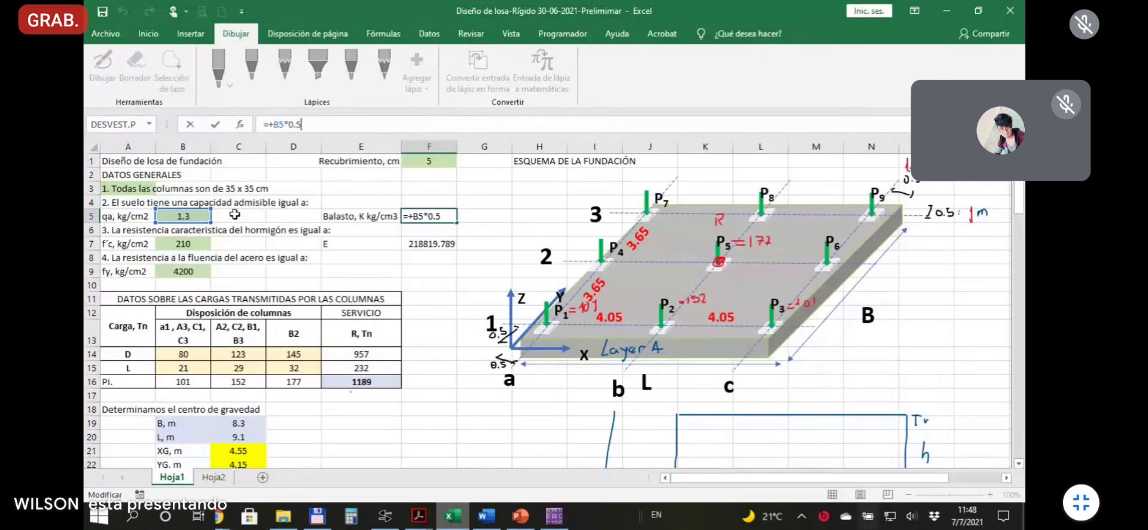
{"action": "left_click", "coordinate": [190, 215]}
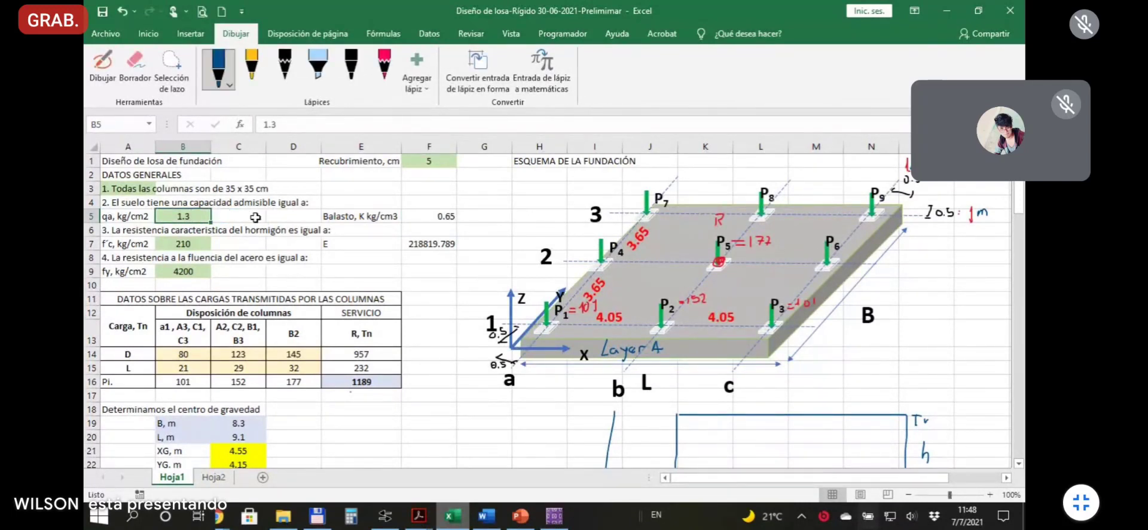
{"action": "left_click", "coordinate": [433, 218]}
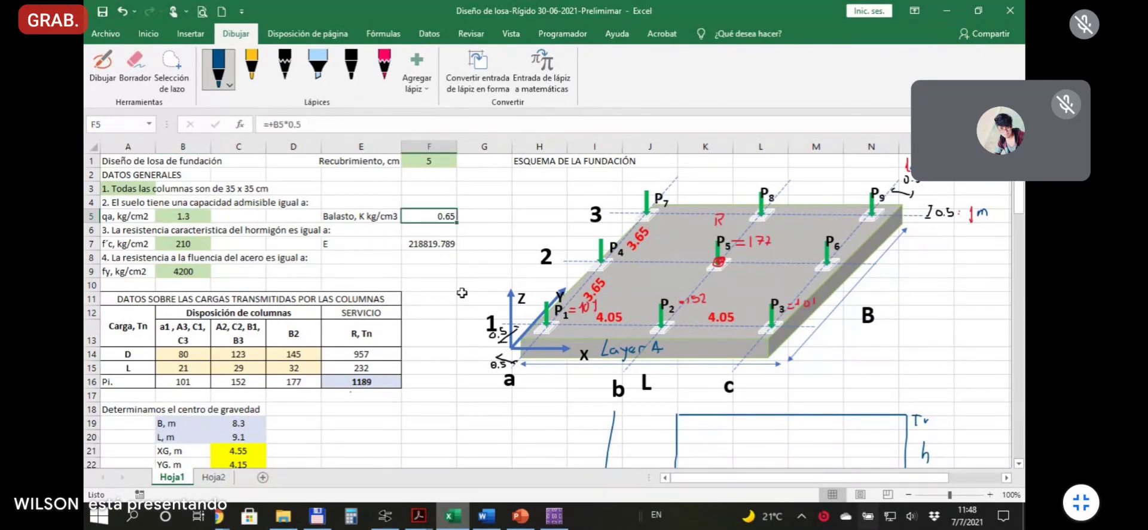
Switch back to SAFE, set the SUELO subgrade modulus to 0.5 kgf/cm3, and accept the soil subgrade properties.
{"action": "left_click", "coordinate": [463, 296]}
{"action": "left_click", "coordinate": [439, 216]}
{"action": "left_click", "coordinate": [554, 515]}
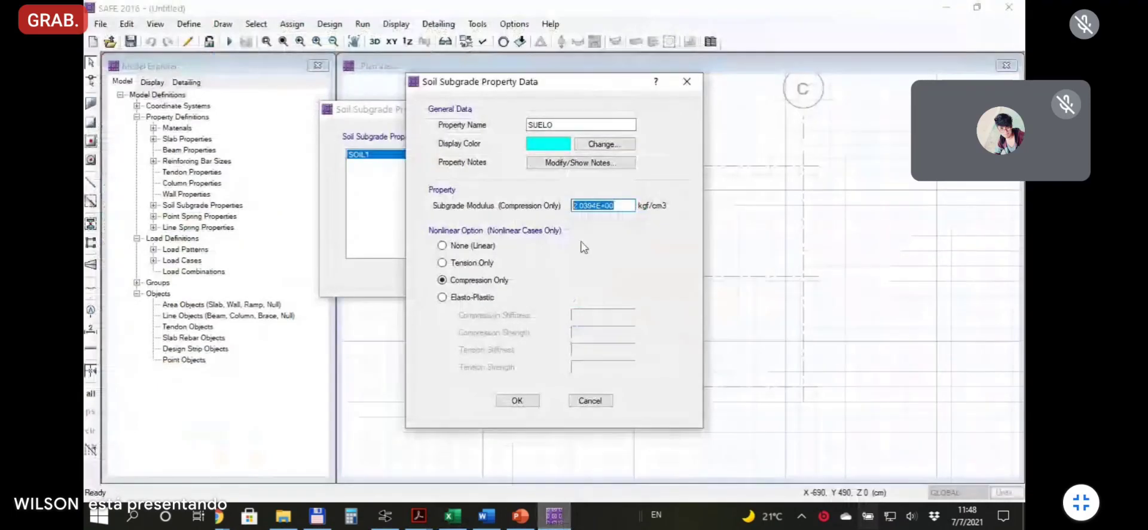
{"action": "type", "text": "0.5"}
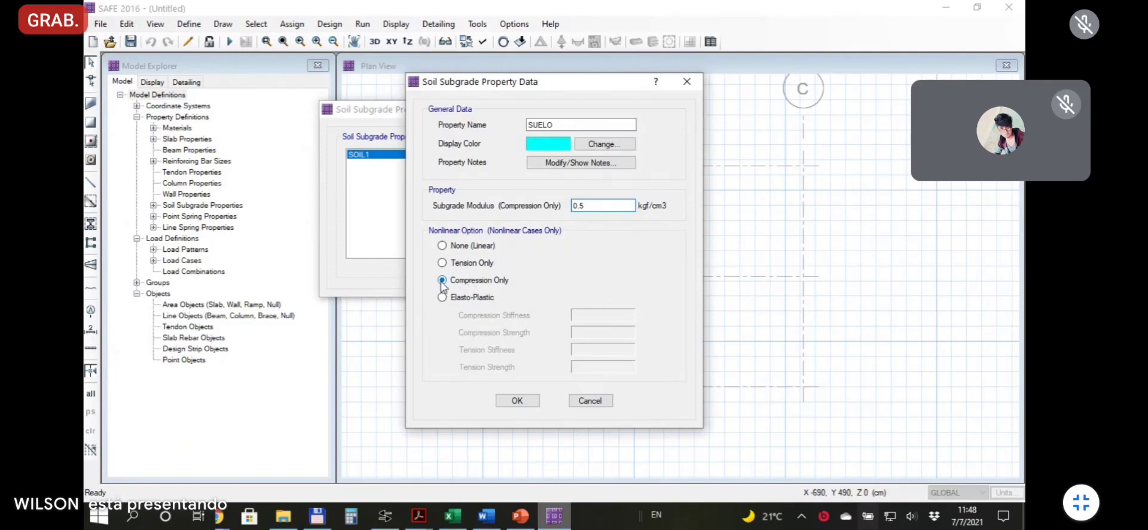
{"action": "left_click", "coordinate": [525, 405]}
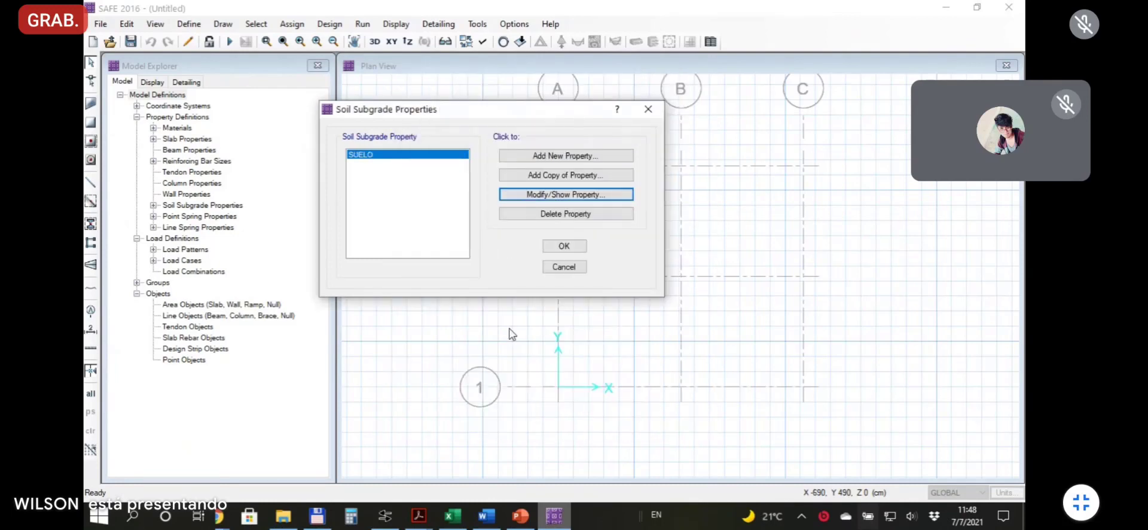
{"action": "left_click", "coordinate": [563, 246]}
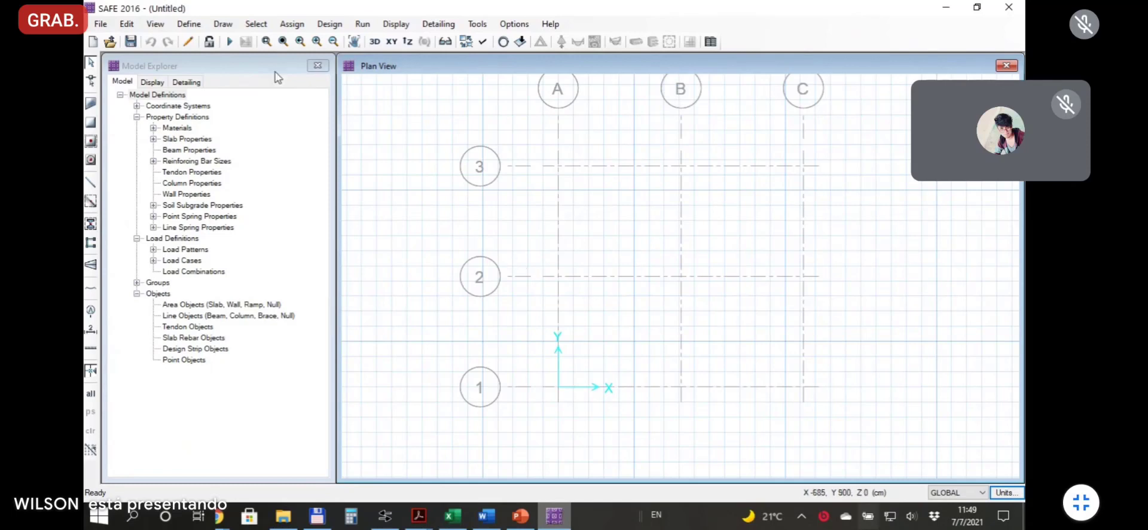
Examine the self weight multipliers of the DEAD and LIVE load patterns and close the list without changes.
{"action": "left_click", "coordinate": [189, 24]}
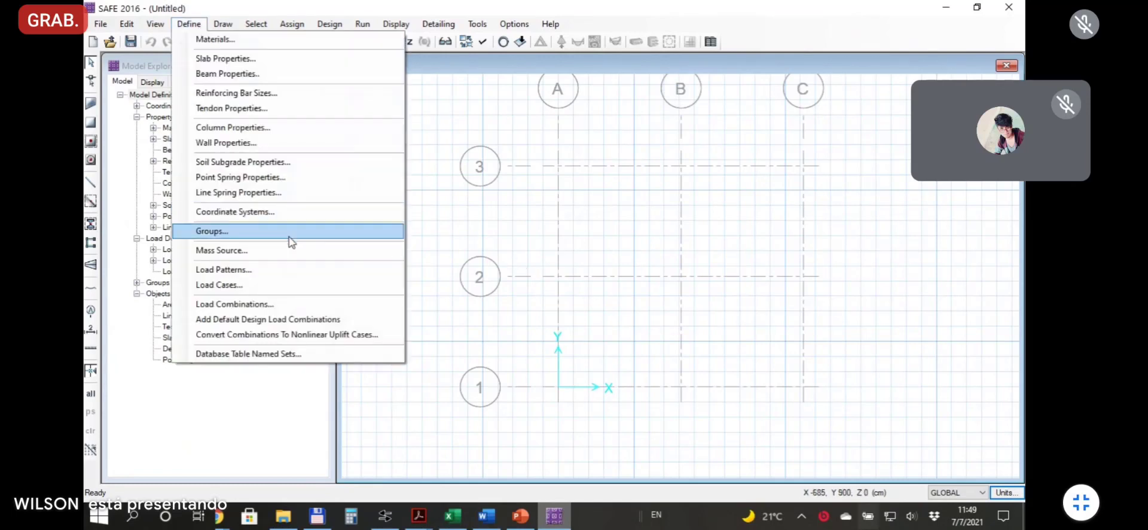
{"action": "left_click", "coordinate": [282, 272]}
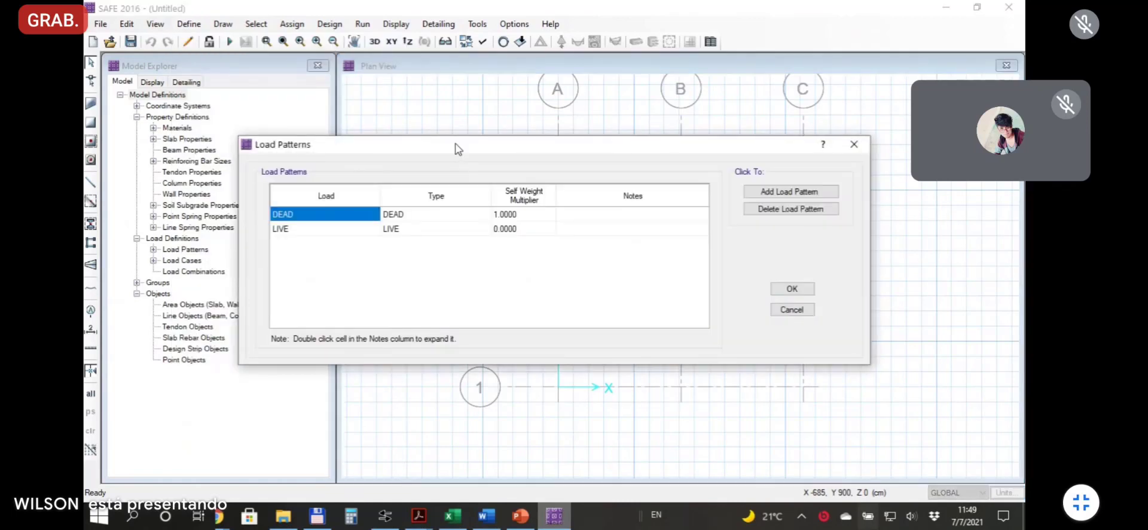
{"action": "left_click_drag", "start_coordinate": [457, 143], "coordinate": [503, 136]}
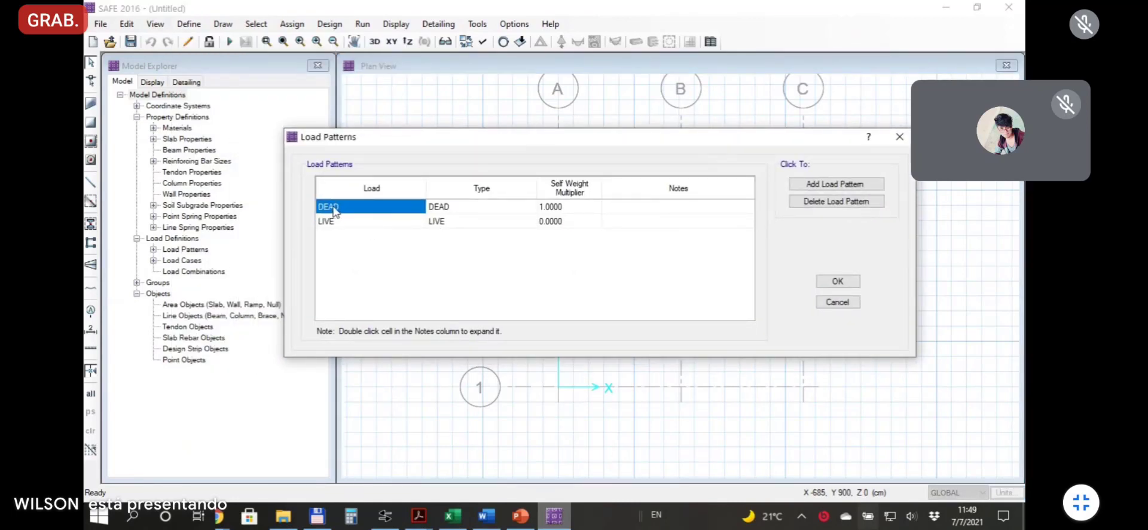
{"action": "left_click", "coordinate": [548, 216]}
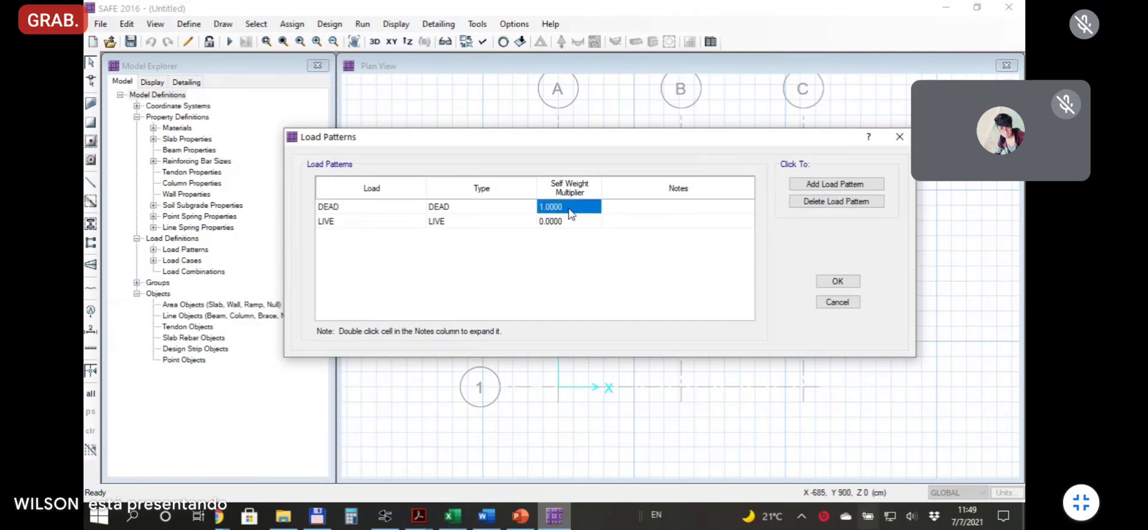
{"action": "left_click", "coordinate": [554, 222]}
{"action": "left_click", "coordinate": [563, 206]}
{"action": "left_click", "coordinate": [551, 221]}
{"action": "left_click", "coordinate": [553, 209]}
{"action": "left_click", "coordinate": [555, 221]}
{"action": "left_click", "coordinate": [552, 207]}
{"action": "left_click", "coordinate": [555, 221]}
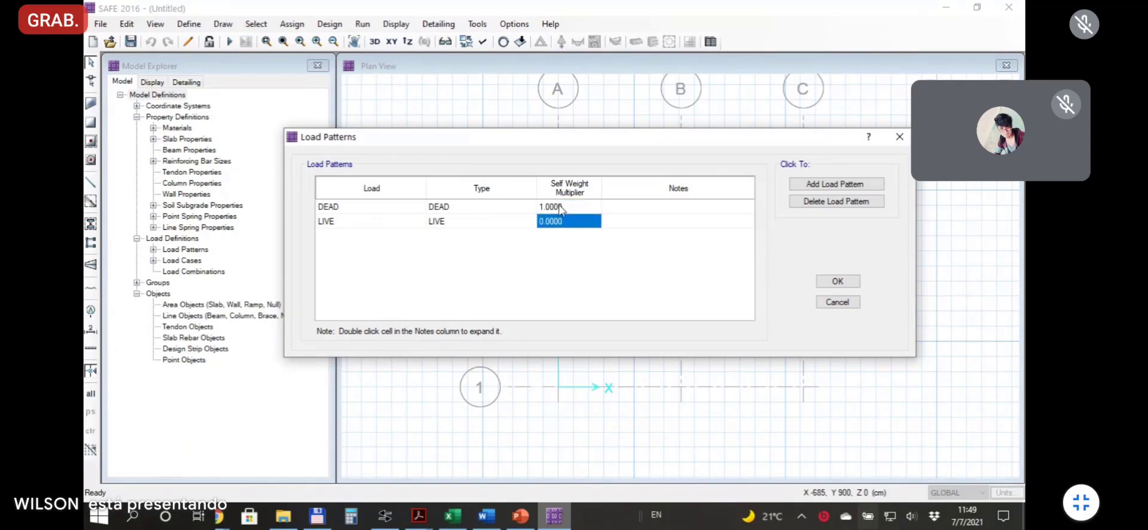
{"action": "left_click", "coordinate": [553, 206]}
{"action": "left_click", "coordinate": [556, 221]}
{"action": "left_click", "coordinate": [556, 207]}
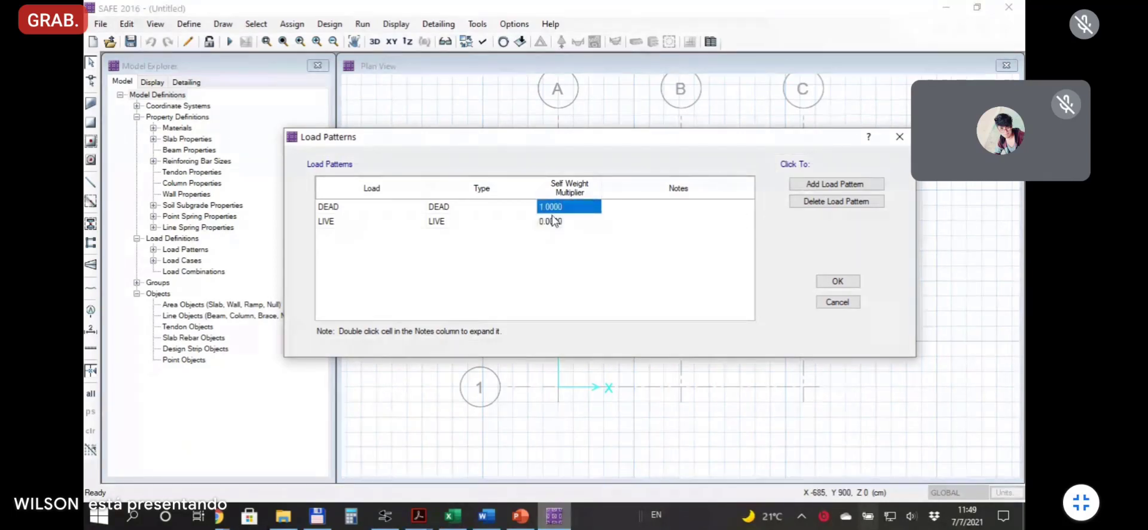
{"action": "left_click", "coordinate": [567, 223]}
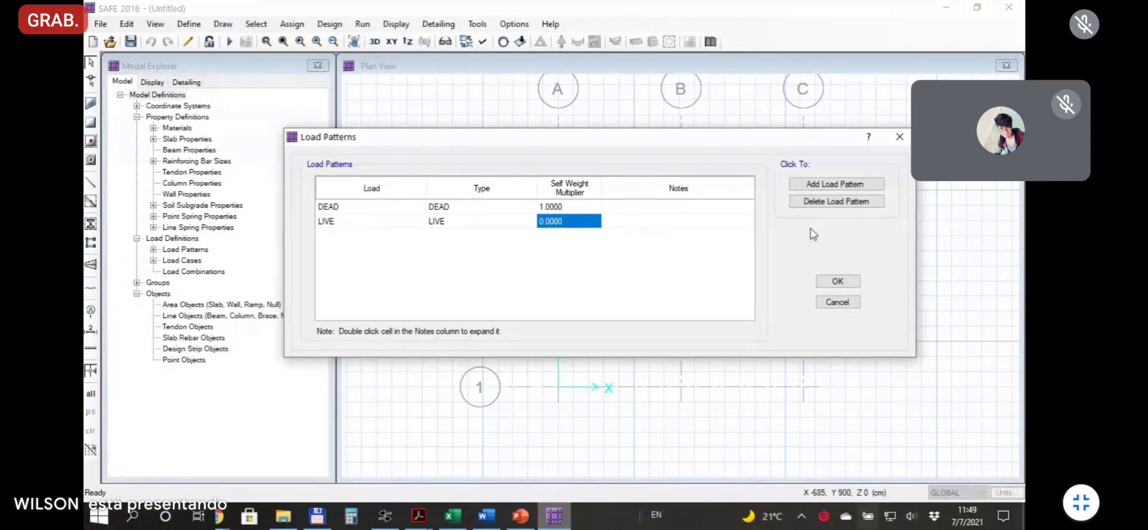
{"action": "left_click", "coordinate": [841, 280]}
Review the DEAD and LIVE load cases and their types, and close the list without changes.
{"action": "left_click", "coordinate": [189, 23]}
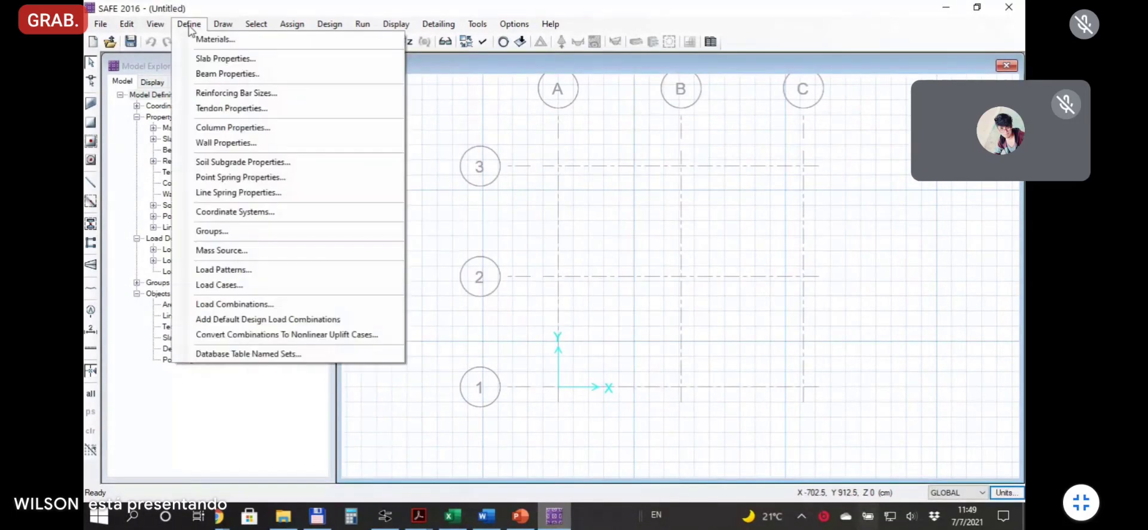
{"action": "left_click", "coordinate": [277, 285]}
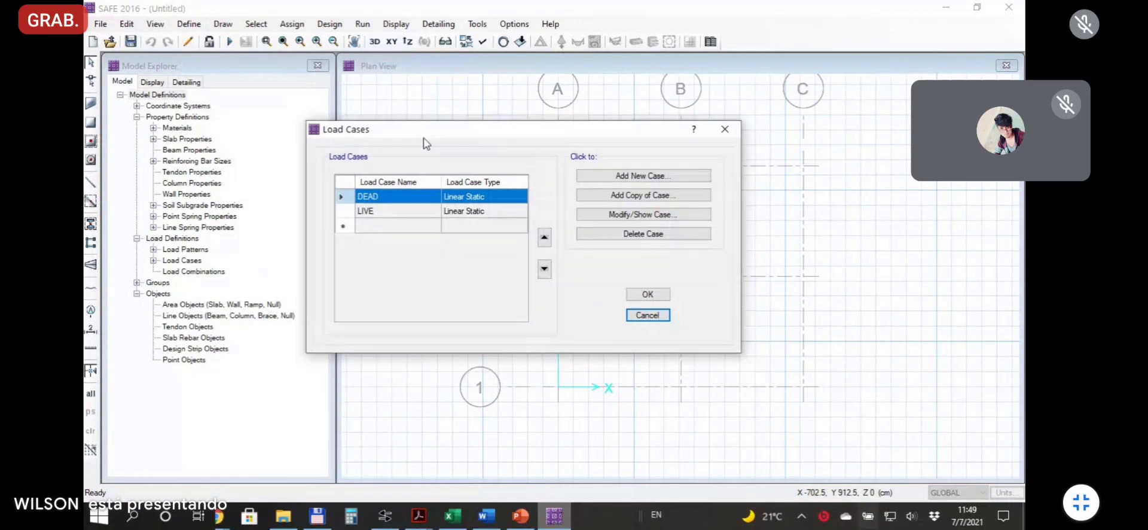
{"action": "left_click_drag", "start_coordinate": [474, 141], "coordinate": [443, 127]}
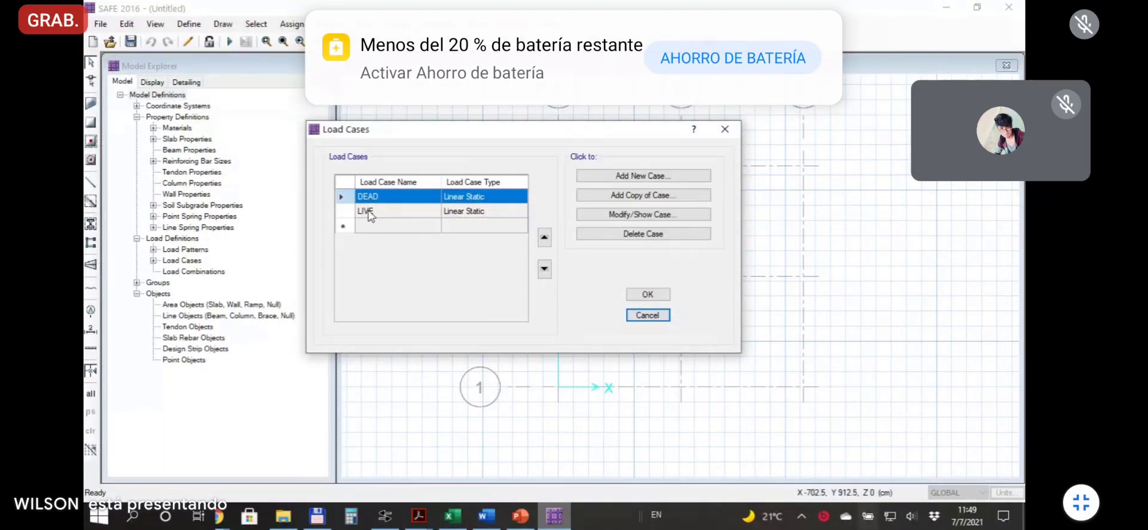
{"action": "left_click", "coordinate": [369, 211]}
{"action": "left_click", "coordinate": [376, 202]}
{"action": "left_click", "coordinate": [392, 213]}
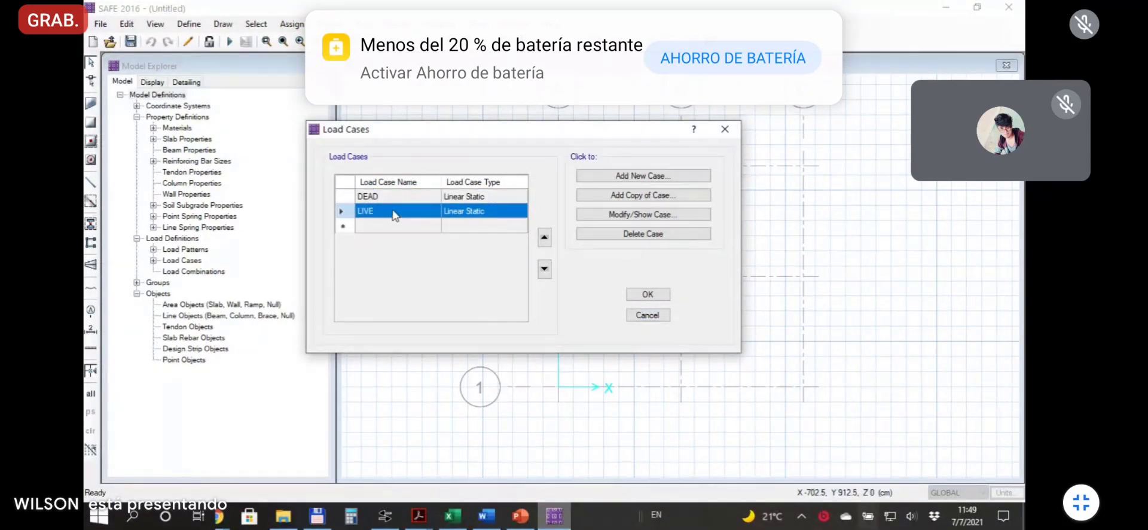
{"action": "left_click", "coordinate": [392, 199]}
{"action": "left_click", "coordinate": [392, 214]}
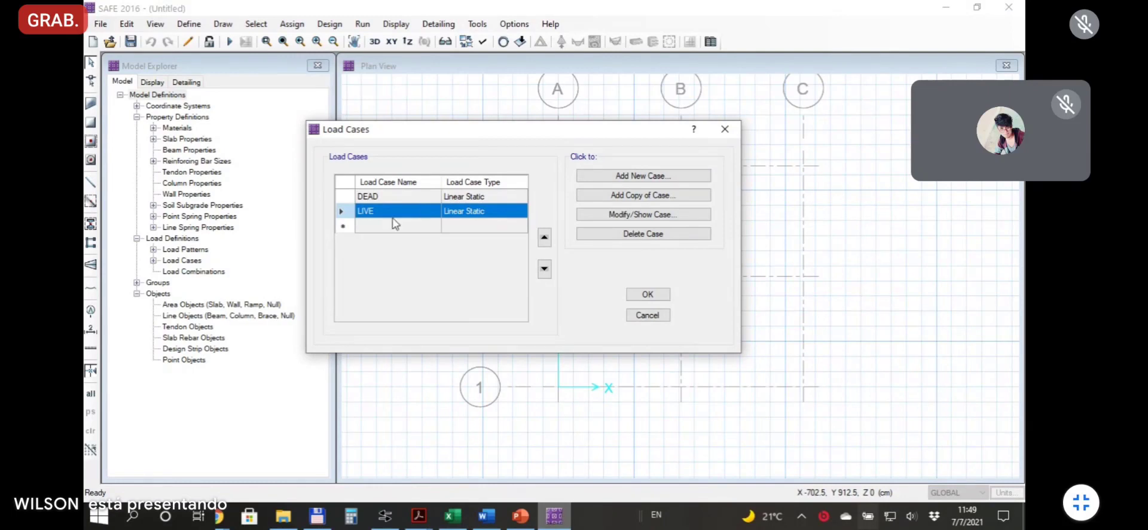
{"action": "left_click_drag", "start_coordinate": [498, 137], "coordinate": [545, 121]}
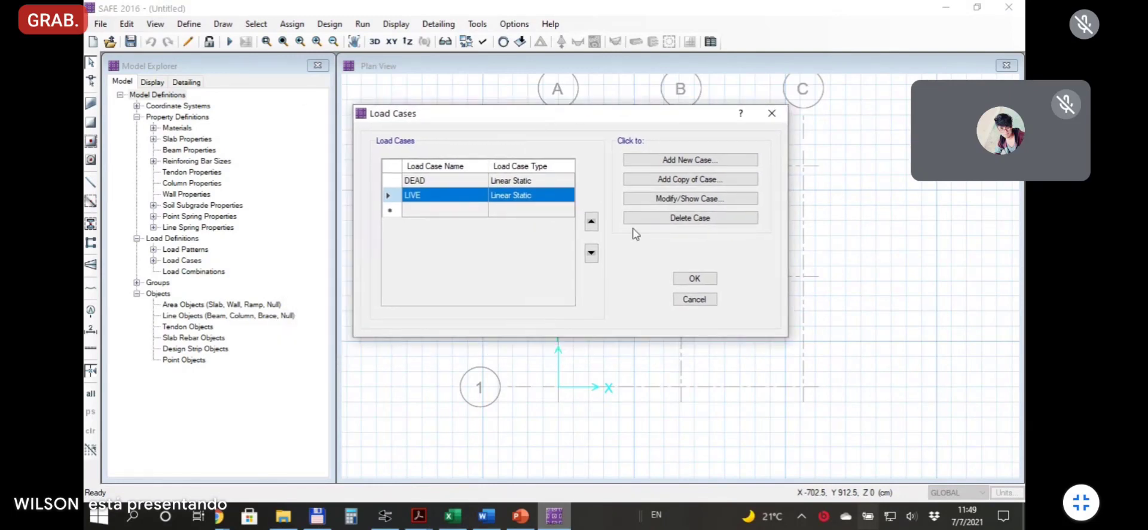
{"action": "left_click", "coordinate": [695, 279]}
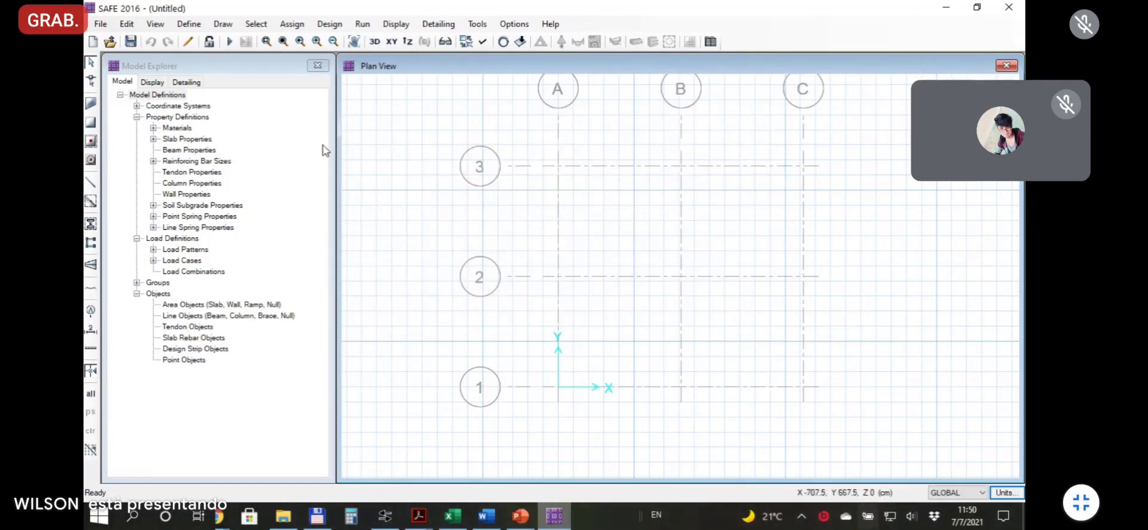
Start a new load combination and select its default name for editing.
{"action": "left_click", "coordinate": [190, 24]}
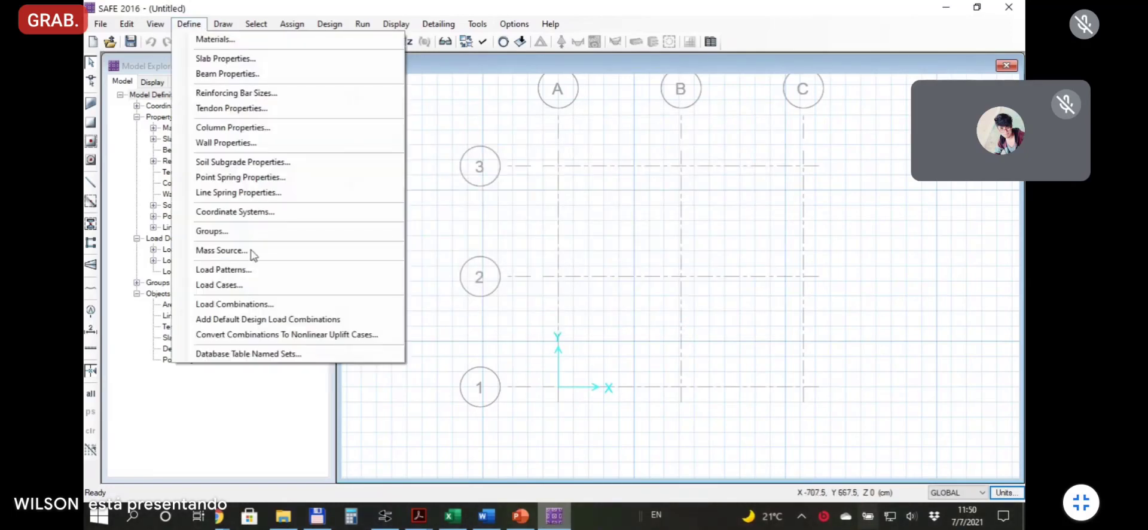
{"action": "left_click", "coordinate": [255, 303]}
{"action": "left_click_drag", "start_coordinate": [538, 156], "coordinate": [571, 123]}
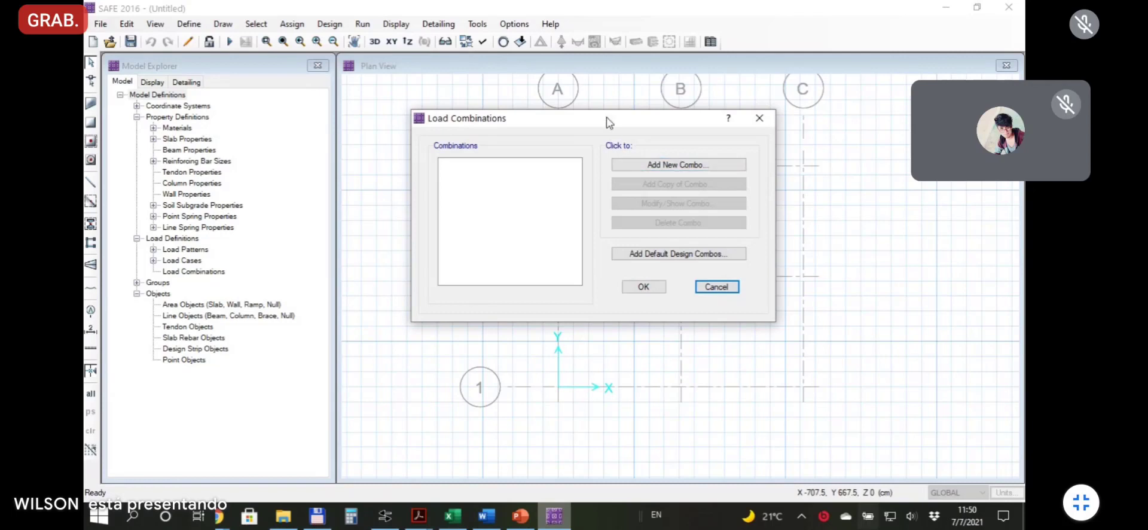
{"action": "left_click_drag", "start_coordinate": [609, 120], "coordinate": [592, 120]}
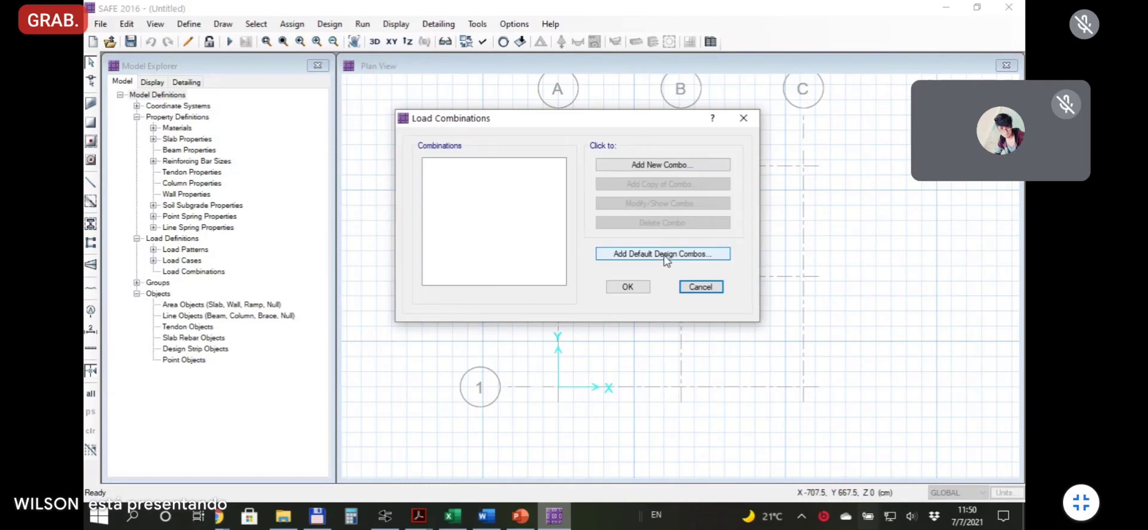
{"action": "left_click", "coordinate": [640, 165]}
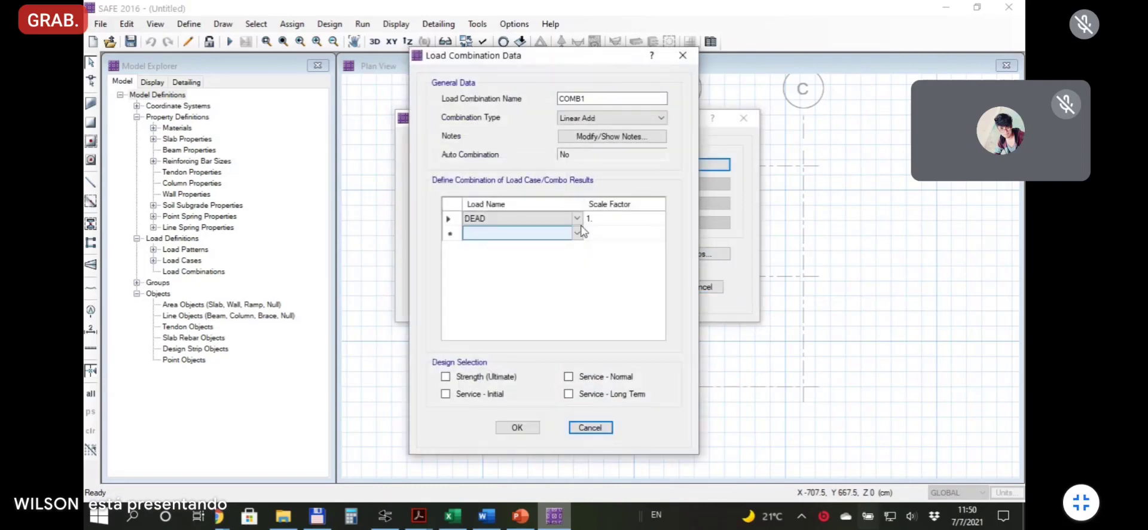
{"action": "left_click_drag", "start_coordinate": [535, 59], "coordinate": [526, 58]}
{"action": "left_click", "coordinate": [605, 99]}
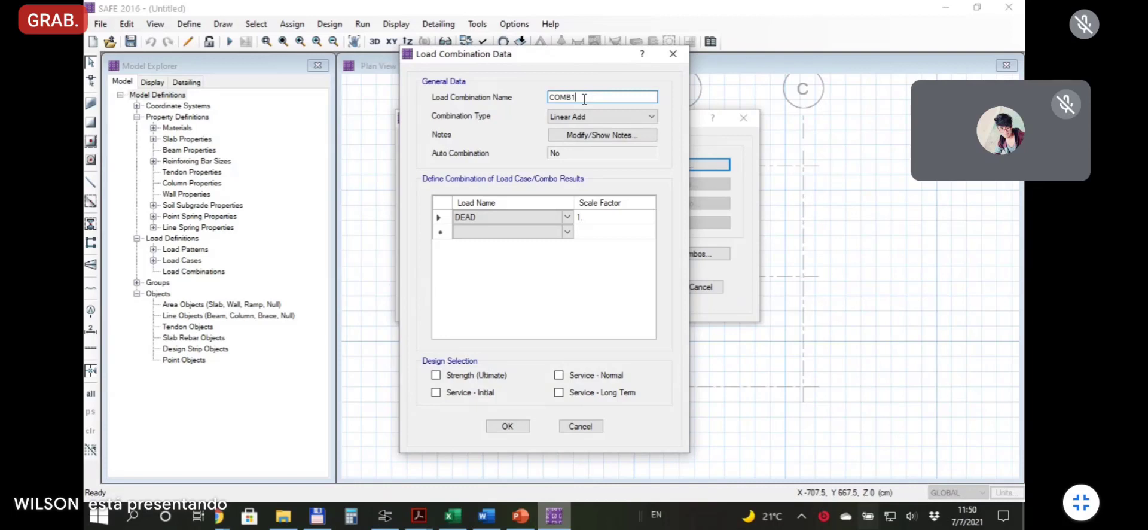
{"action": "double_click", "coordinate": [581, 96]}
Switch to the Excel foundation sheet and examine the SERVICIO column of the column load table, including the total in E16.
{"action": "left_click", "coordinate": [455, 514]}
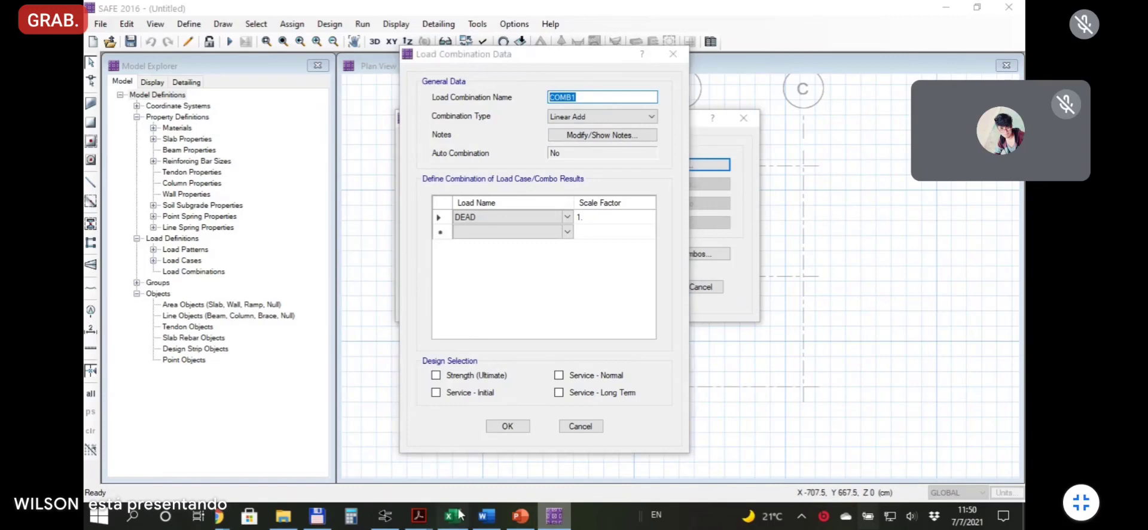
{"action": "scroll", "coordinate": [289, 317], "scroll_direction": "down", "scroll_amount": 2}
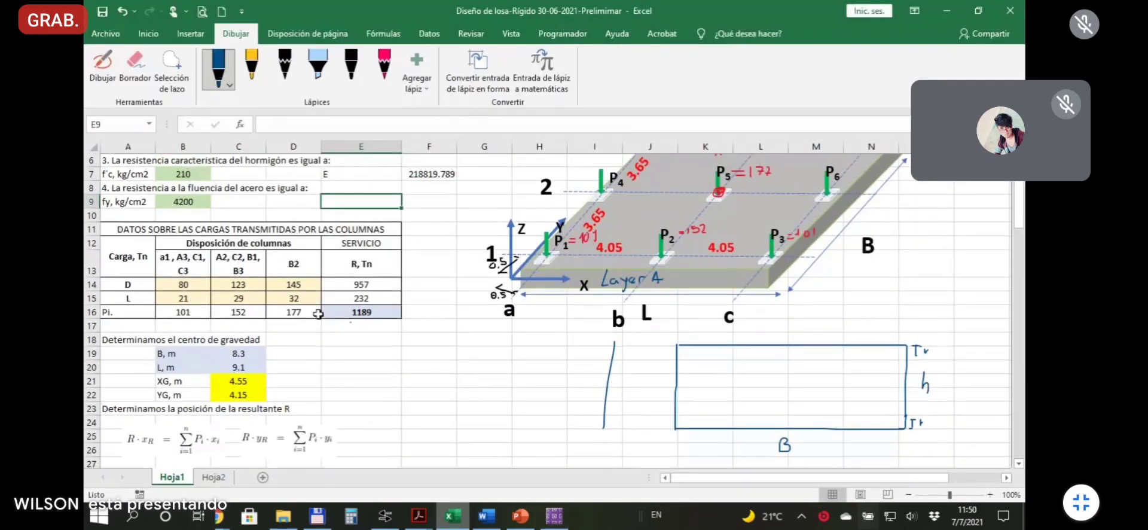
{"action": "scroll", "coordinate": [325, 299], "scroll_direction": "up", "scroll_amount": 2}
{"action": "scroll", "coordinate": [311, 337], "scroll_direction": "down", "scroll_amount": 3}
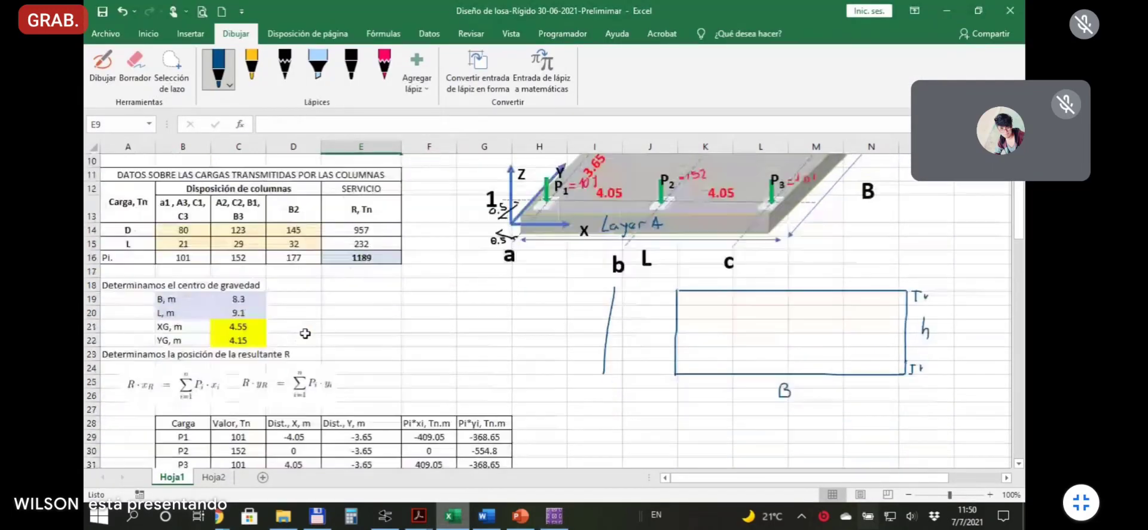
{"action": "scroll", "coordinate": [305, 333], "scroll_direction": "down", "scroll_amount": 2}
{"action": "scroll", "coordinate": [329, 328], "scroll_direction": "up", "scroll_amount": 3}
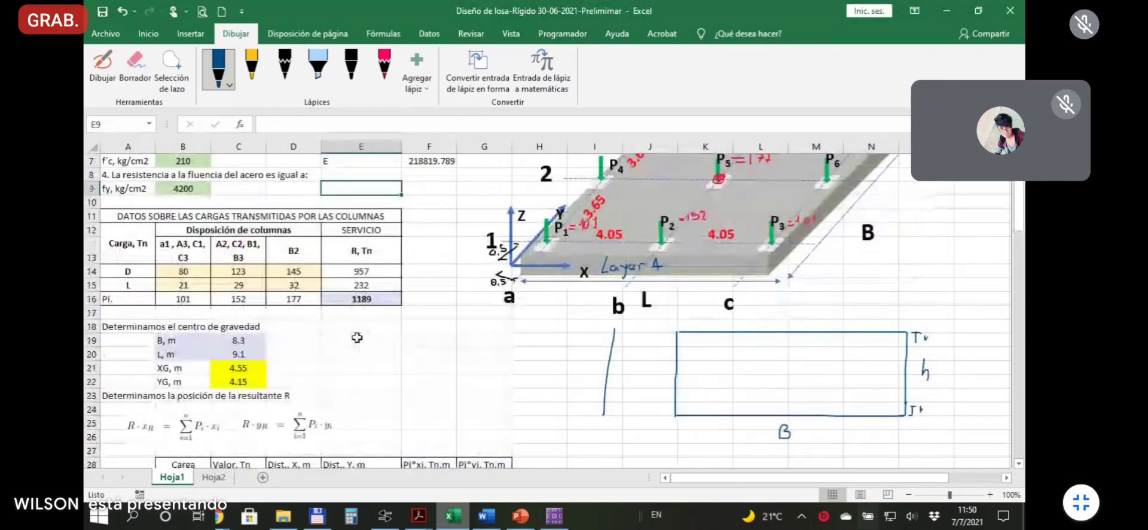
{"action": "left_click", "coordinate": [359, 299]}
{"action": "left_click", "coordinate": [383, 233]}
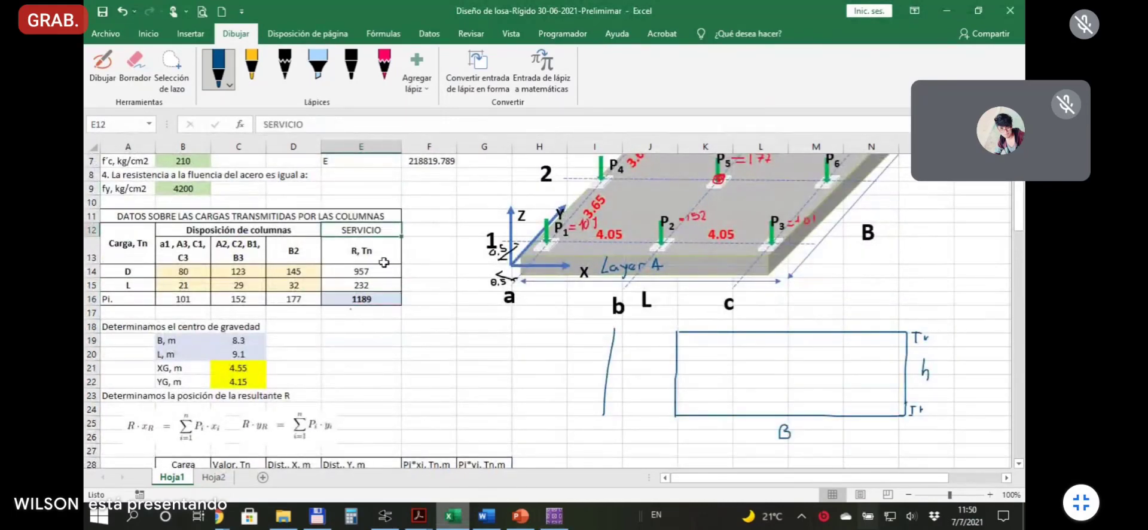
{"action": "left_click_drag", "start_coordinate": [361, 332], "coordinate": [360, 299]}
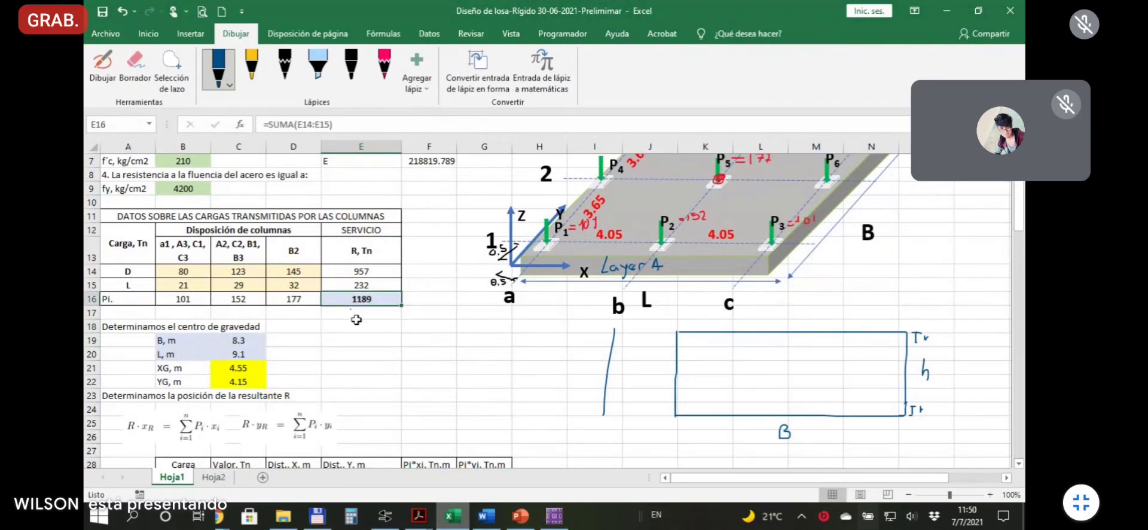
{"action": "scroll", "coordinate": [356, 320], "scroll_direction": "down", "scroll_amount": 1}
Switch to SAFE, name the load combination SERVICIO and add the LIVE load to it with a scale factor of 1.
{"action": "key", "text": "alt+Tab"}
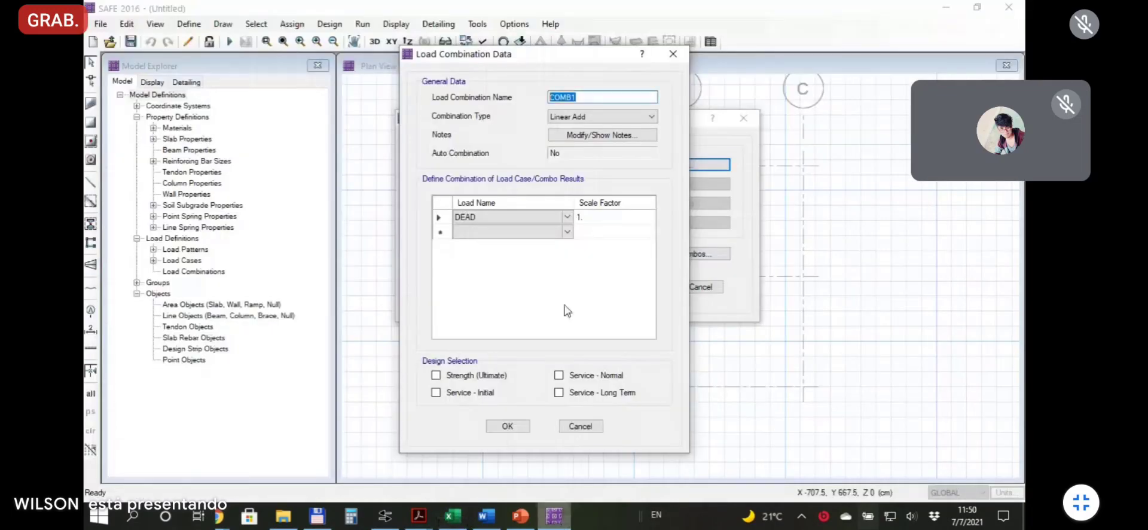
{"action": "type", "text": "SER"}
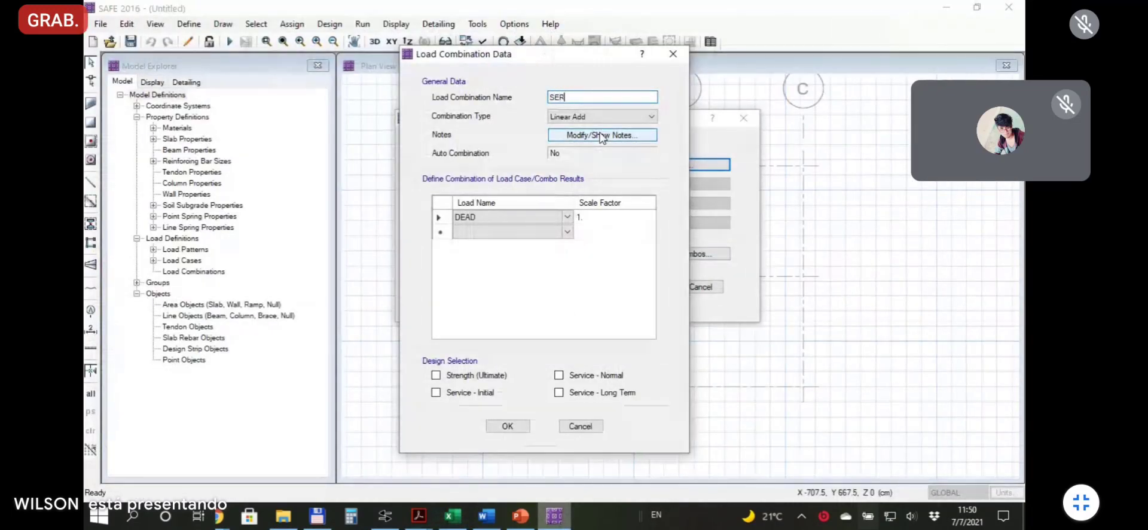
{"action": "type", "text": "VICIO"}
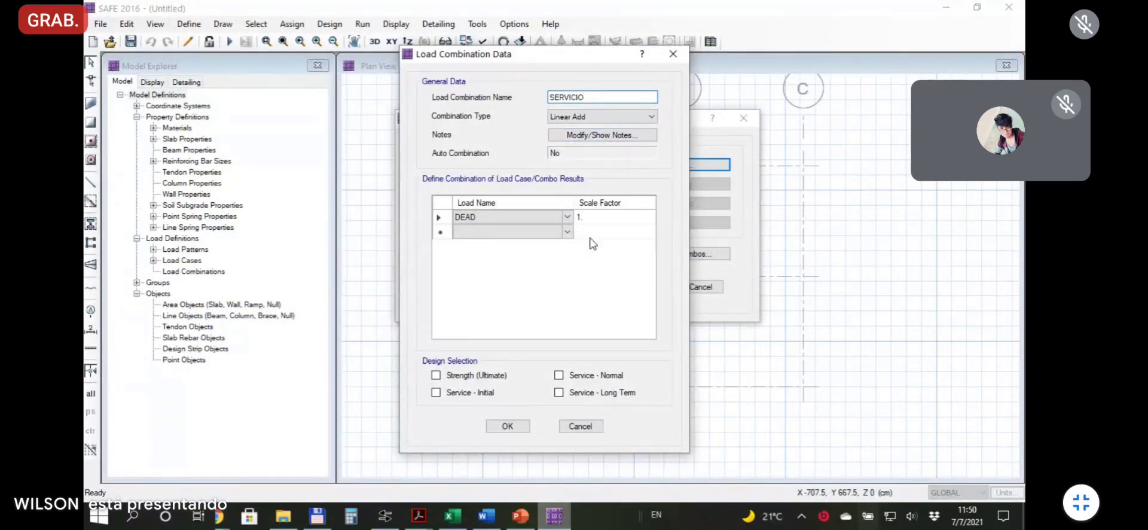
{"action": "left_click", "coordinate": [505, 232]}
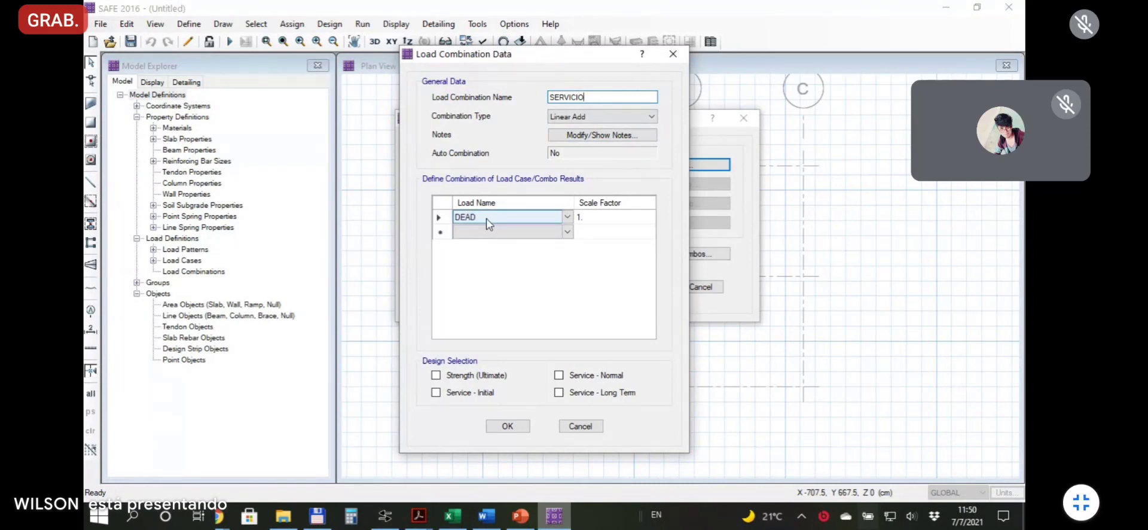
{"action": "left_click", "coordinate": [539, 234]}
{"action": "left_click", "coordinate": [567, 232]}
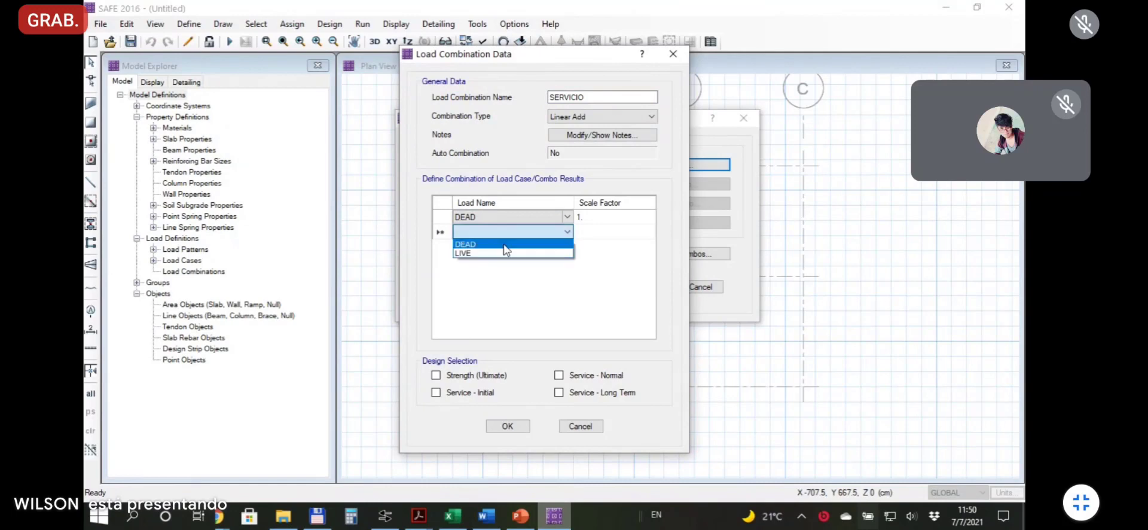
{"action": "left_click", "coordinate": [520, 253]}
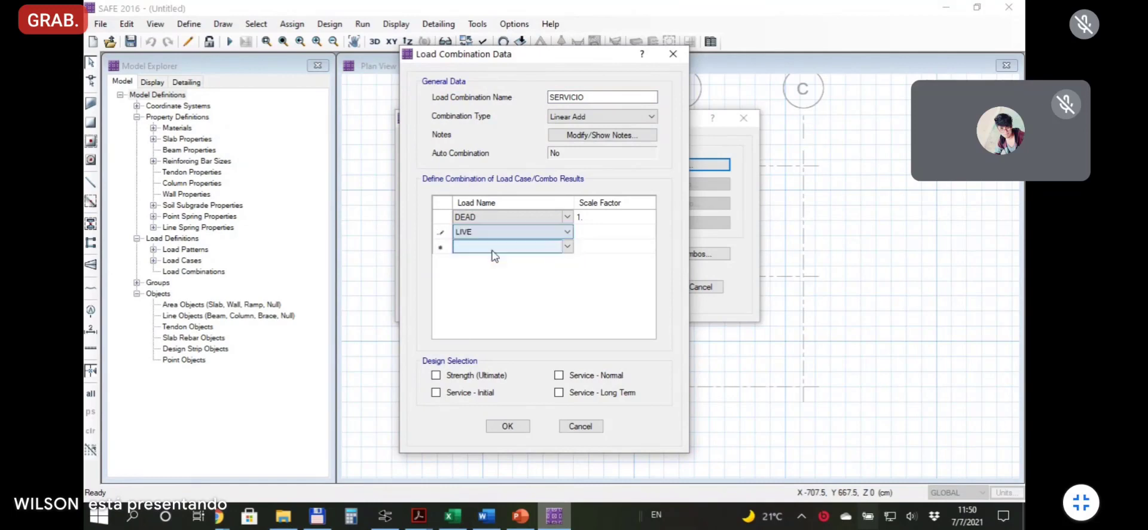
{"action": "left_click", "coordinate": [594, 217]}
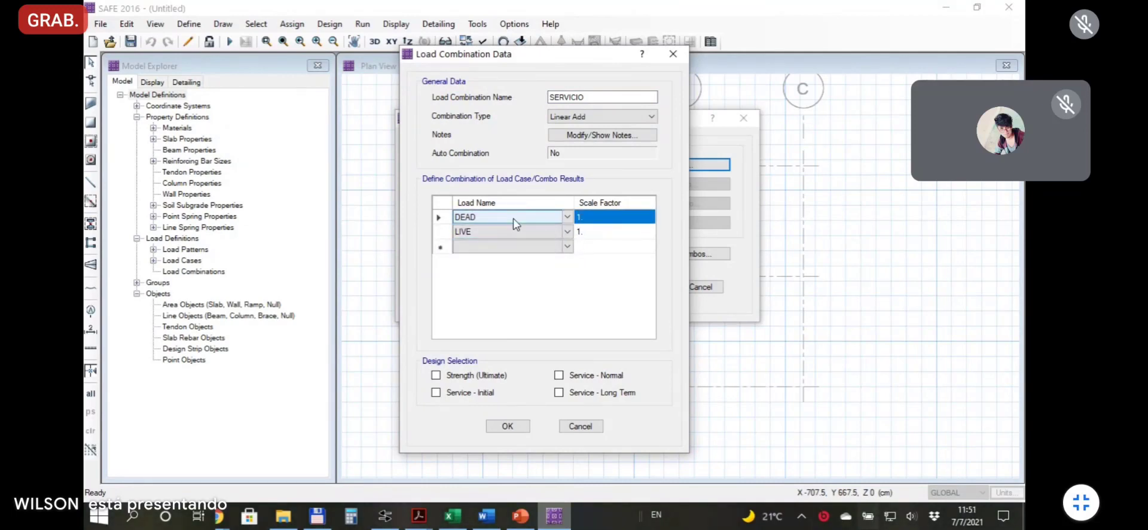
Switch to Excel and examine the dead, live and total service loads in cells E14 to E16.
{"action": "left_click", "coordinate": [453, 515]}
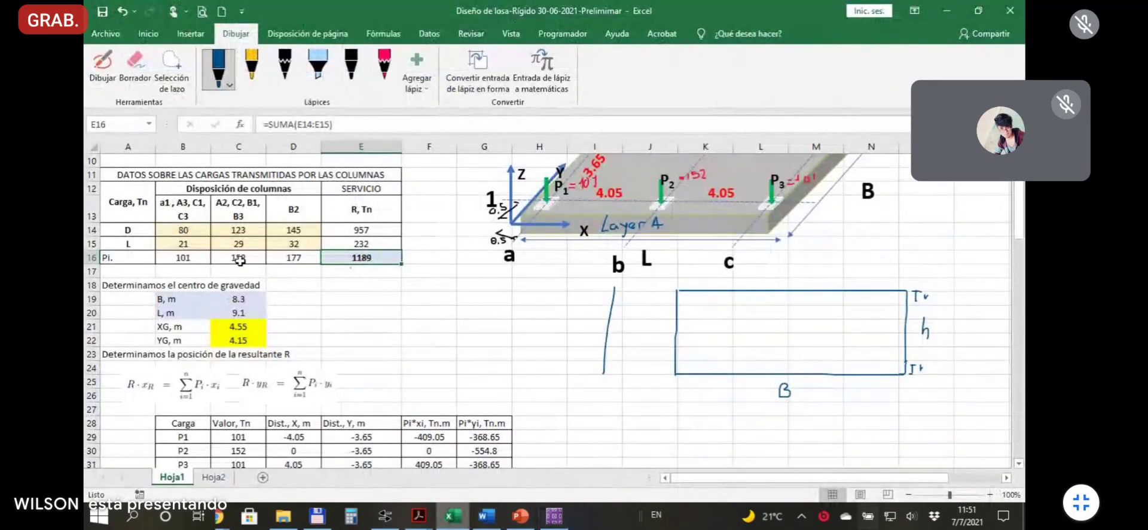
{"action": "left_click", "coordinate": [328, 233]}
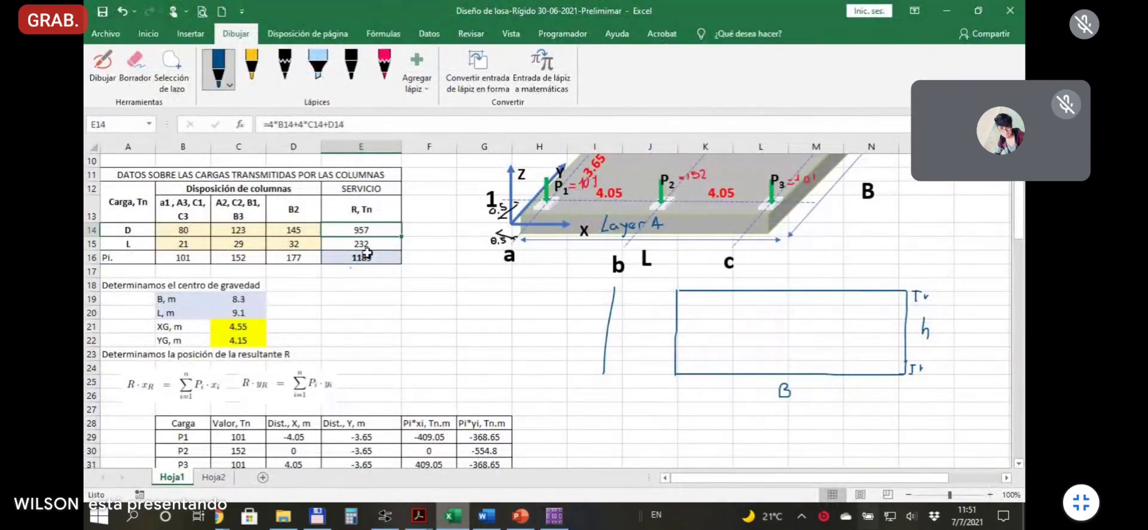
{"action": "left_click", "coordinate": [366, 249]}
{"action": "left_click", "coordinate": [362, 258]}
{"action": "left_click", "coordinate": [348, 285]}
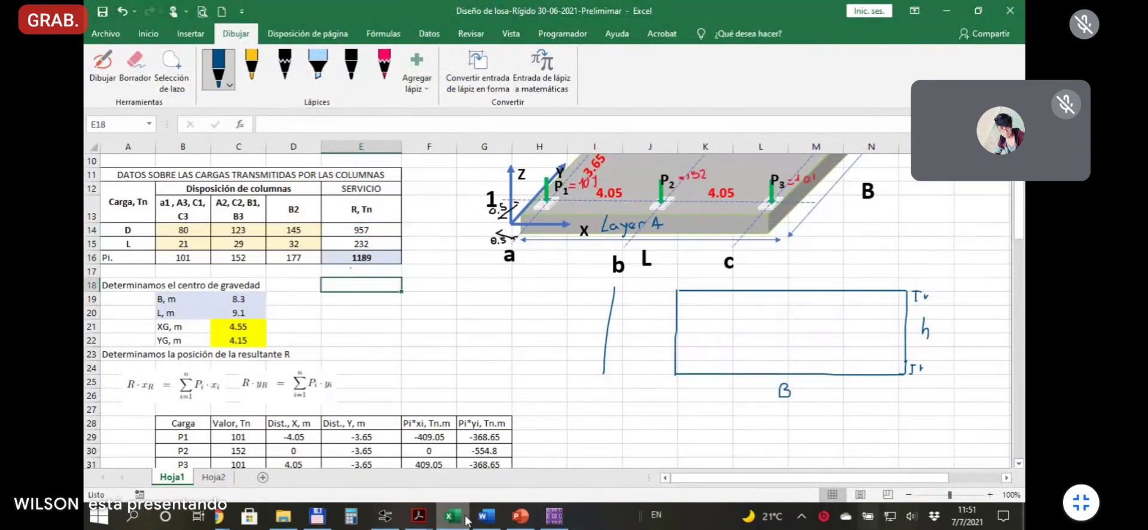
Switch back to SAFE, assign the SERVICIO combination to the Service - Normal design selection and accept it.
{"action": "left_click", "coordinate": [554, 515]}
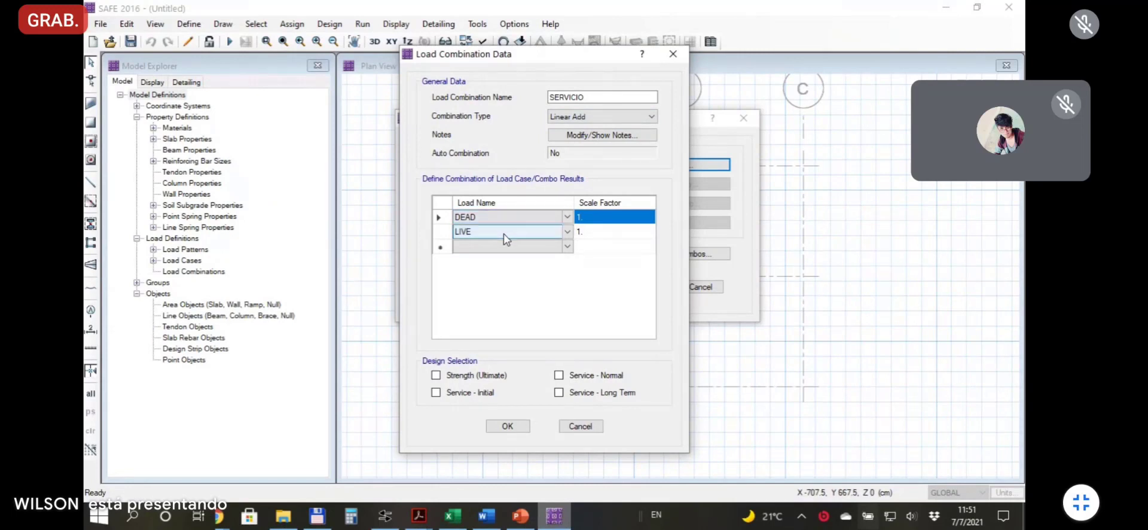
{"action": "left_click", "coordinate": [558, 374]}
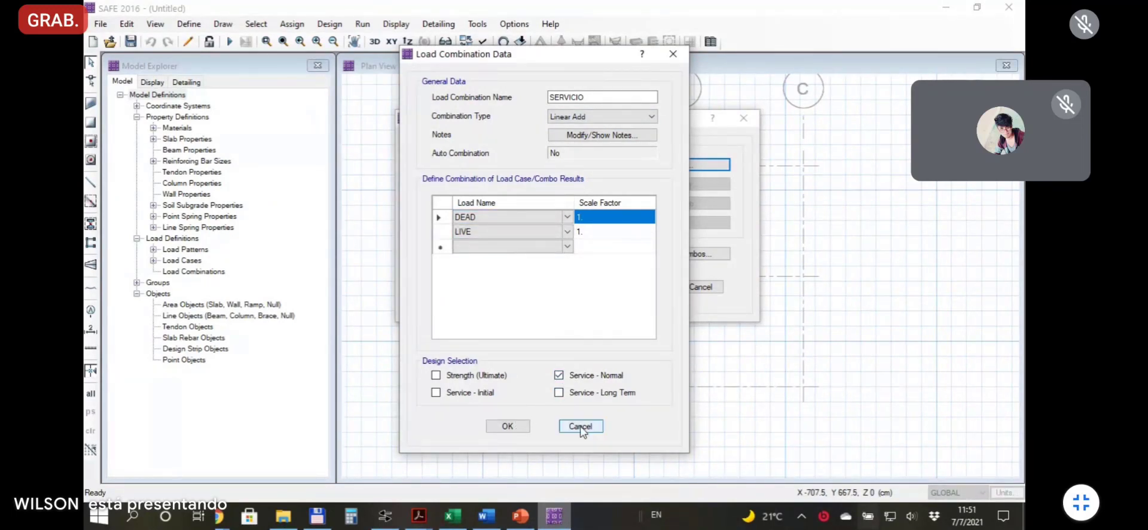
{"action": "left_click", "coordinate": [507, 426]}
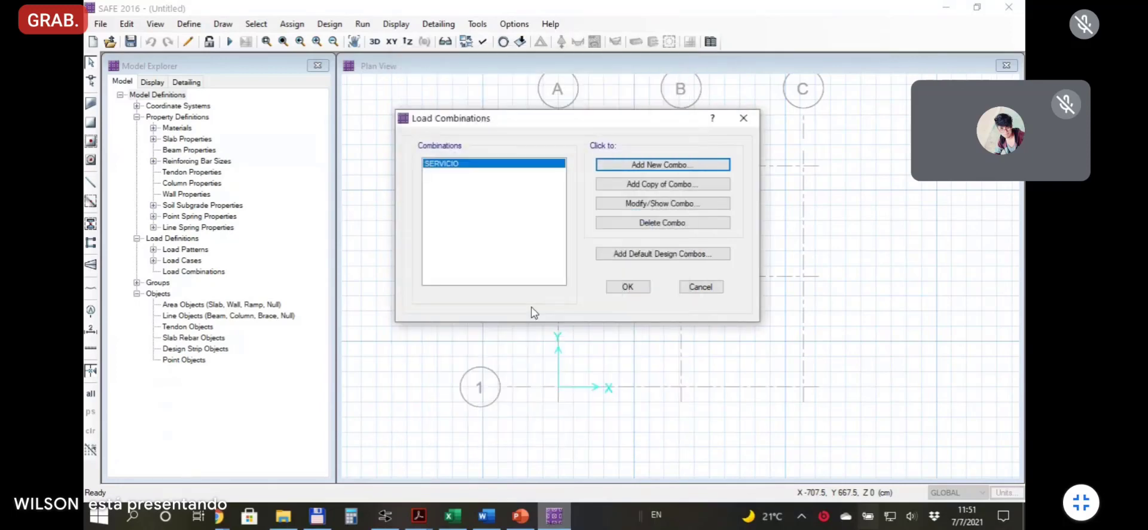
Start another load combination with its default name selected, and find the ultimate load table of the punching shear check in Excel.
{"action": "left_click", "coordinate": [639, 166]}
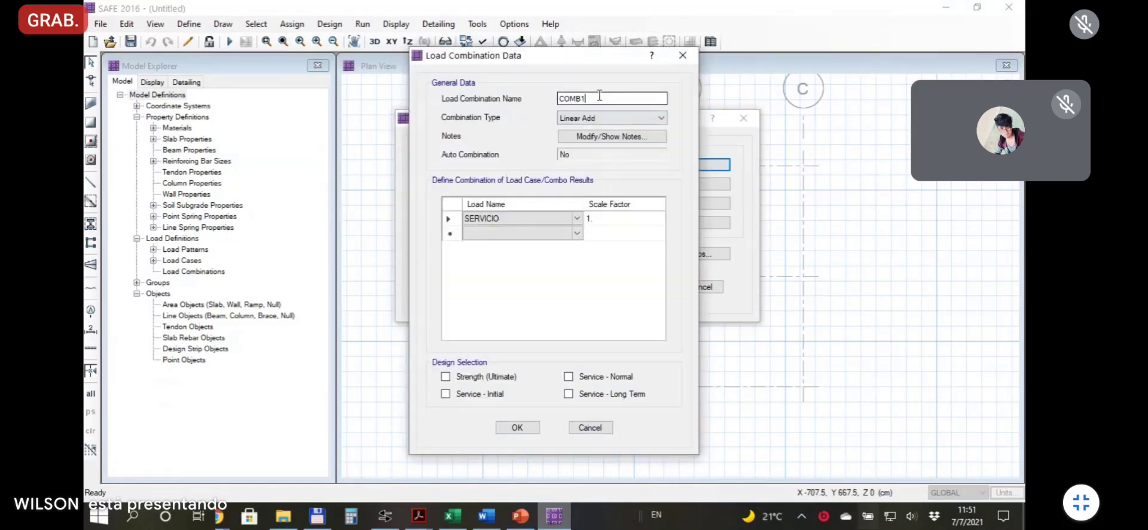
{"action": "left_click", "coordinate": [599, 98]}
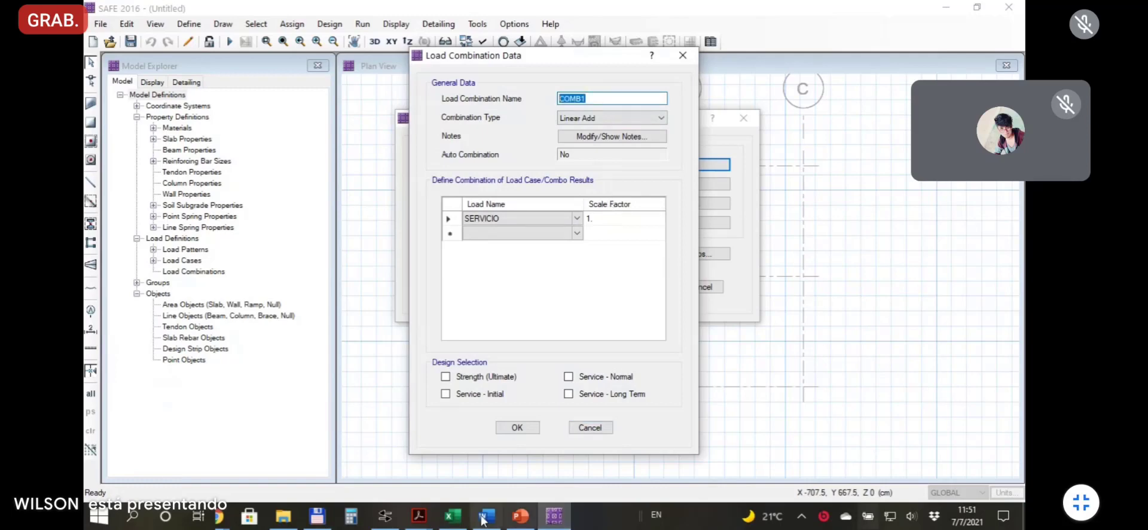
{"action": "left_click", "coordinate": [453, 516]}
{"action": "scroll", "coordinate": [294, 303], "scroll_direction": "down", "scroll_amount": 12}
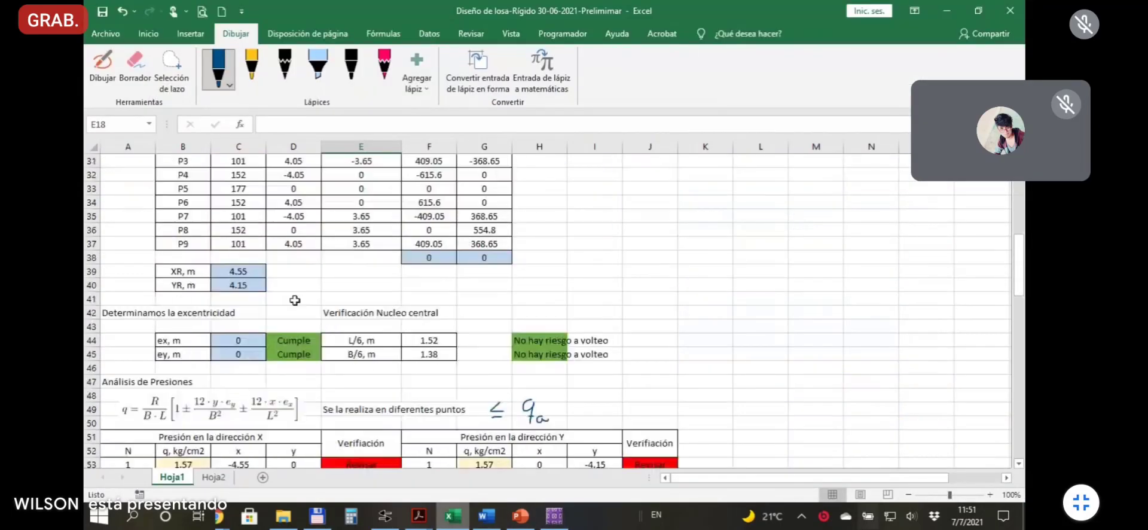
{"action": "scroll", "coordinate": [295, 304], "scroll_direction": "down", "scroll_amount": 6}
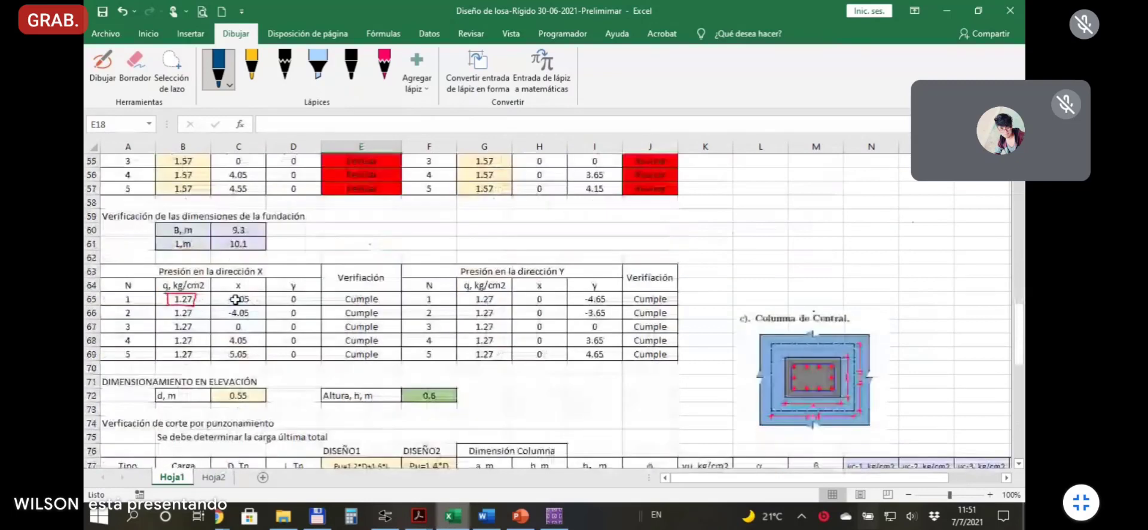
{"action": "scroll", "coordinate": [251, 307], "scroll_direction": "down", "scroll_amount": 4}
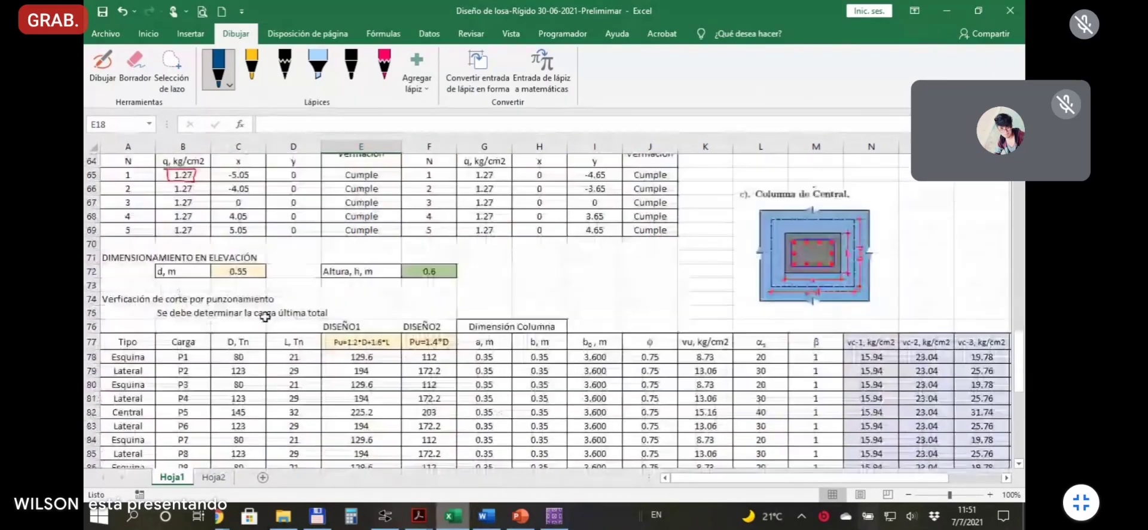
Examine the DISEÑO1 and DISEÑO2 headings and their ultimate load formulas in cells E76 to F77.
{"action": "left_click", "coordinate": [361, 284]}
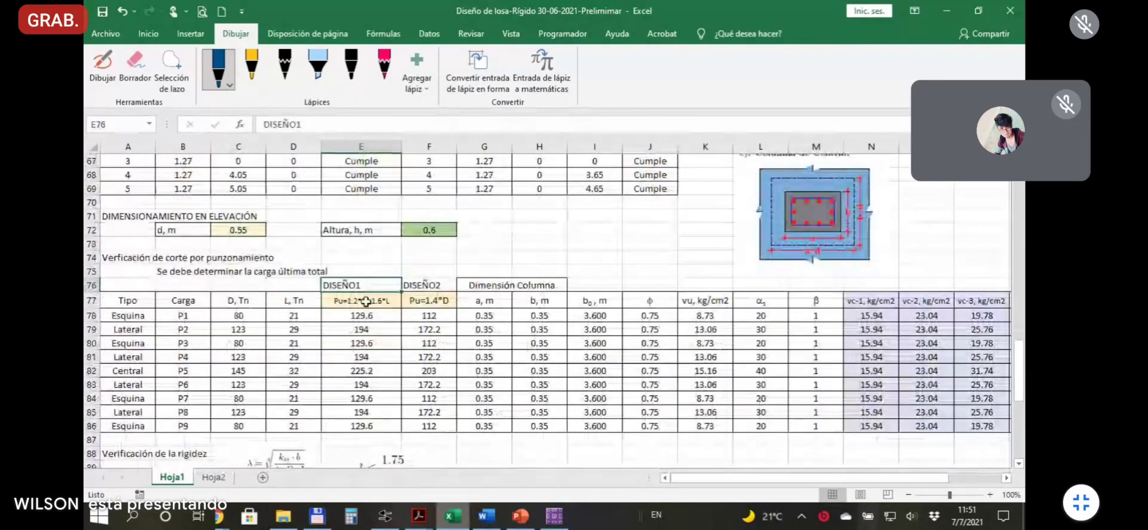
{"action": "left_click", "coordinate": [361, 300]}
{"action": "left_click", "coordinate": [425, 303], "text": "shift"}
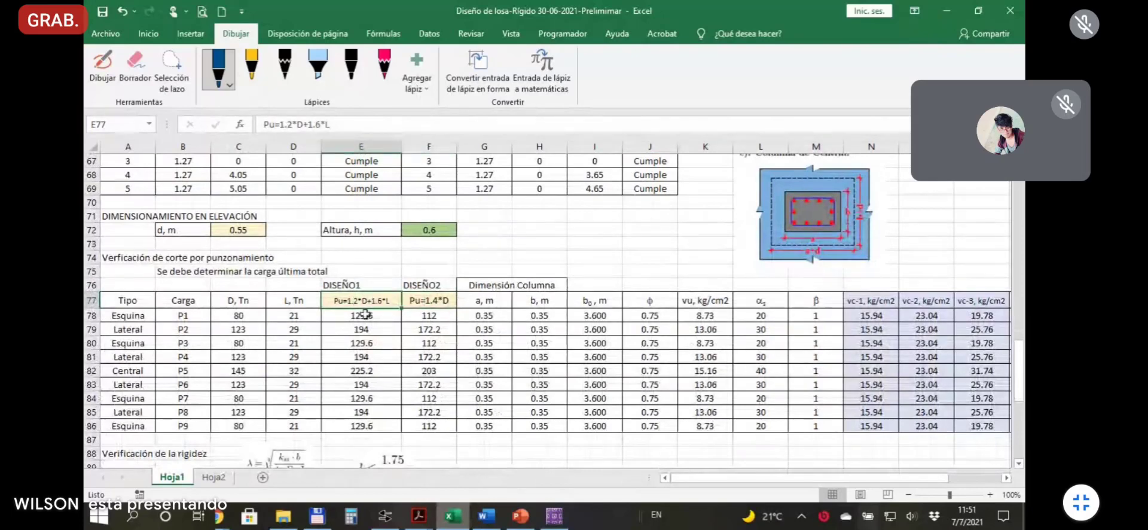
{"action": "left_click", "coordinate": [436, 302]}
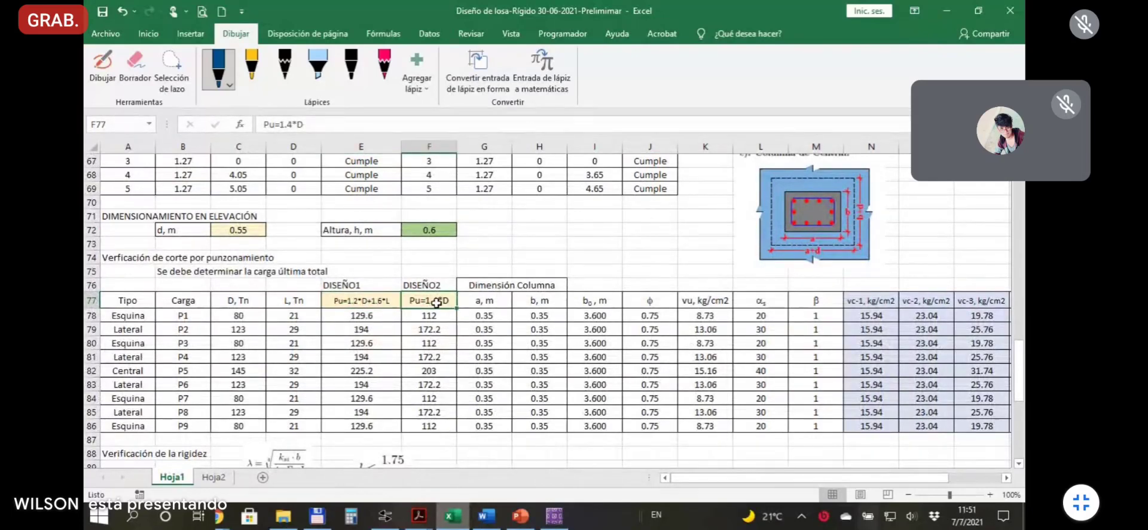
{"action": "left_click", "coordinate": [380, 285]}
{"action": "left_click", "coordinate": [429, 285]}
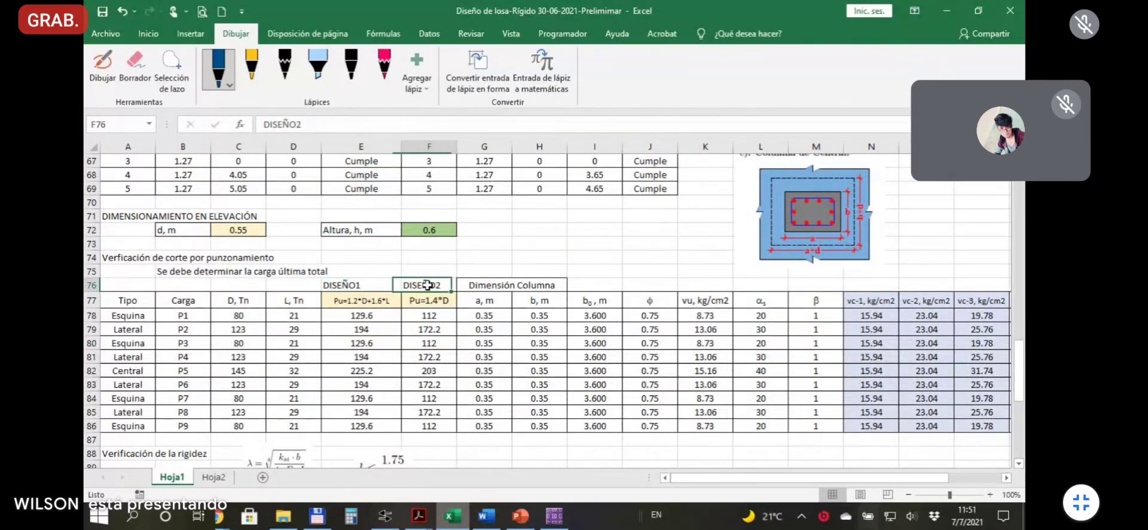
{"action": "left_click", "coordinate": [383, 285]}
{"action": "left_click", "coordinate": [380, 299]}
{"action": "left_click", "coordinate": [388, 286]}
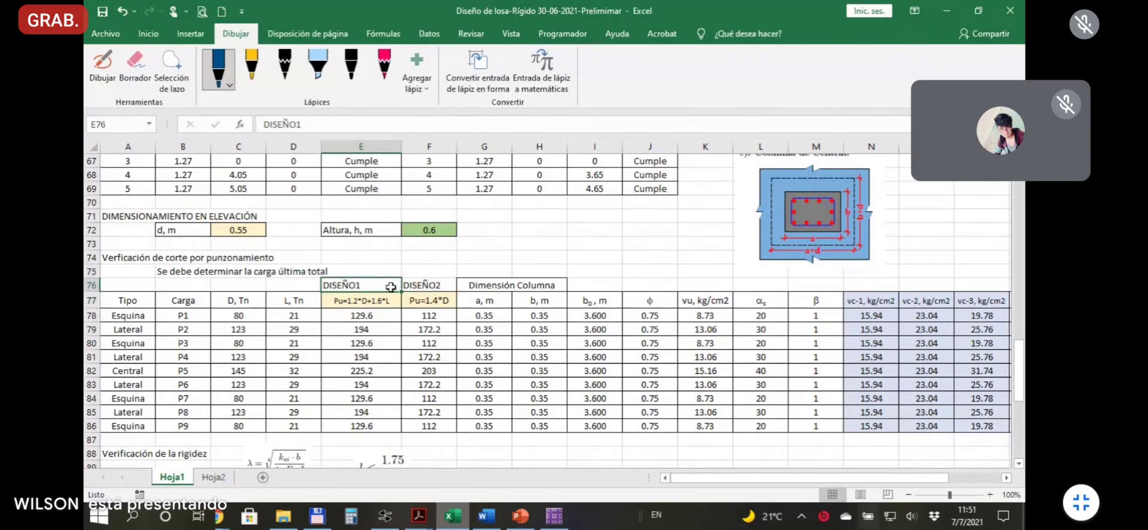
{"action": "left_click", "coordinate": [375, 299]}
{"action": "left_click", "coordinate": [378, 286]}
{"action": "left_click", "coordinate": [439, 285]}
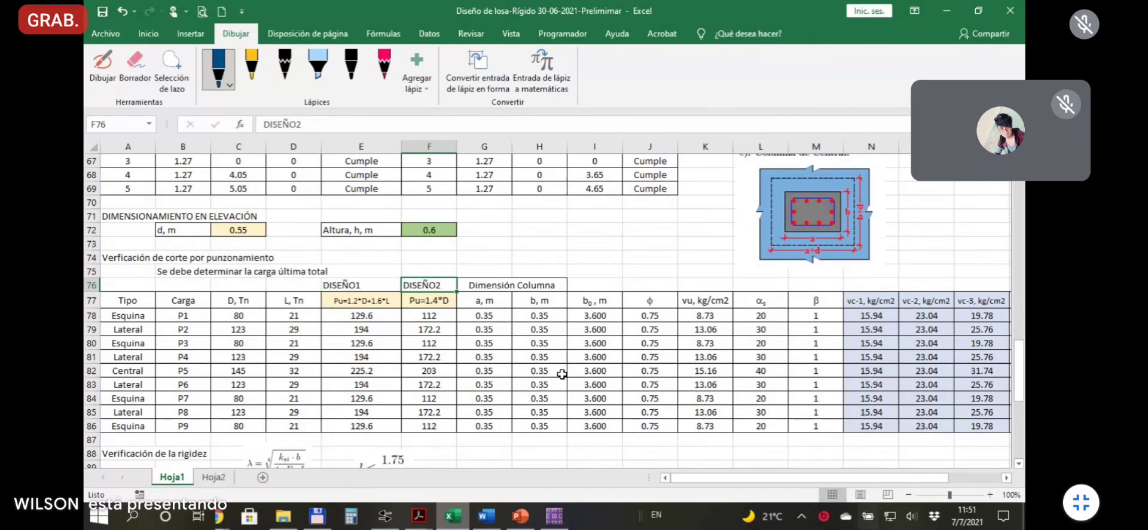
Switch to SAFE and name the new load combination DISEÑO1.
{"action": "key", "text": "alt+Tab"}
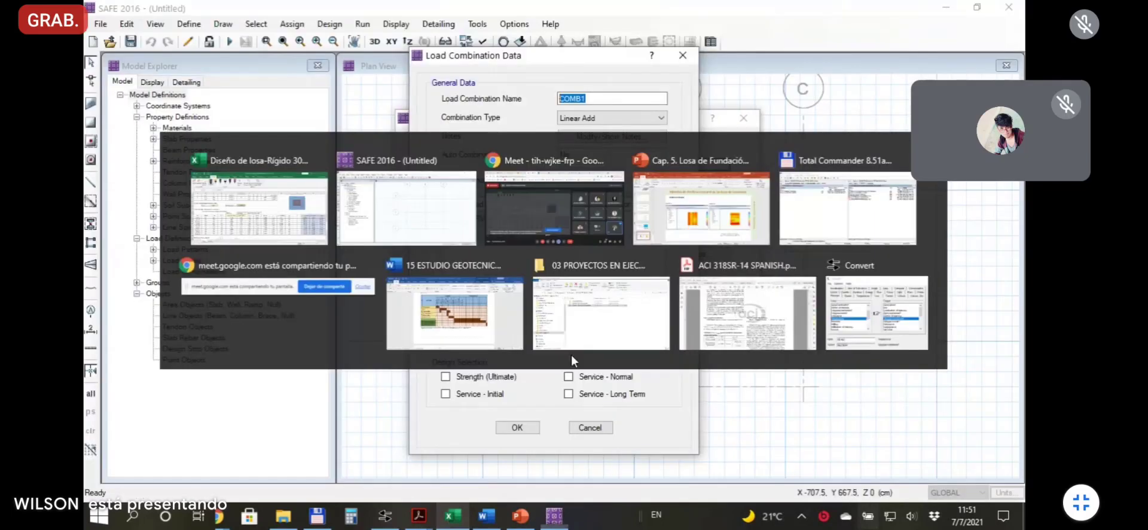
{"action": "type", "text": "DISE"}
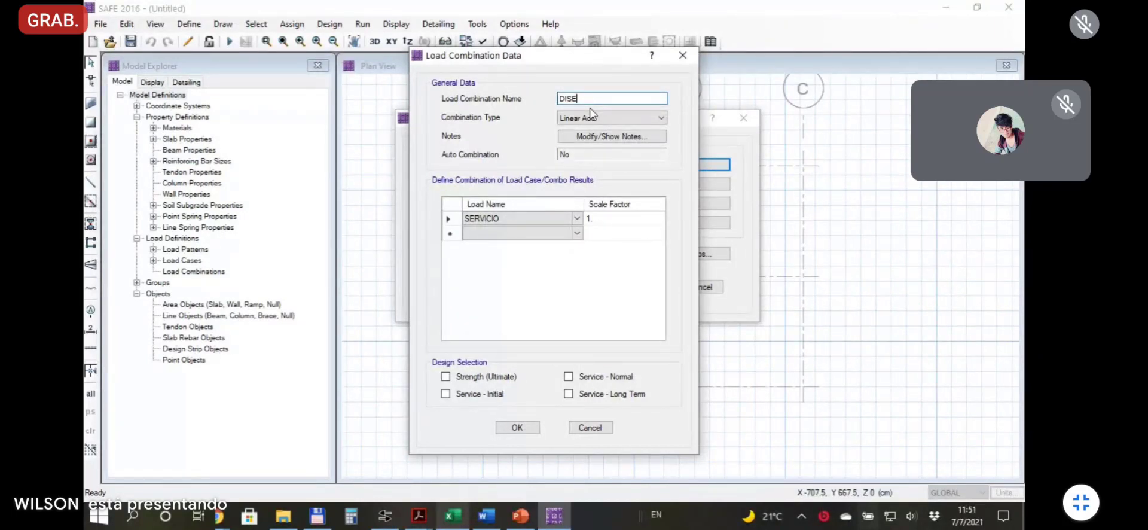
{"action": "key", "text": "alt+shift"}
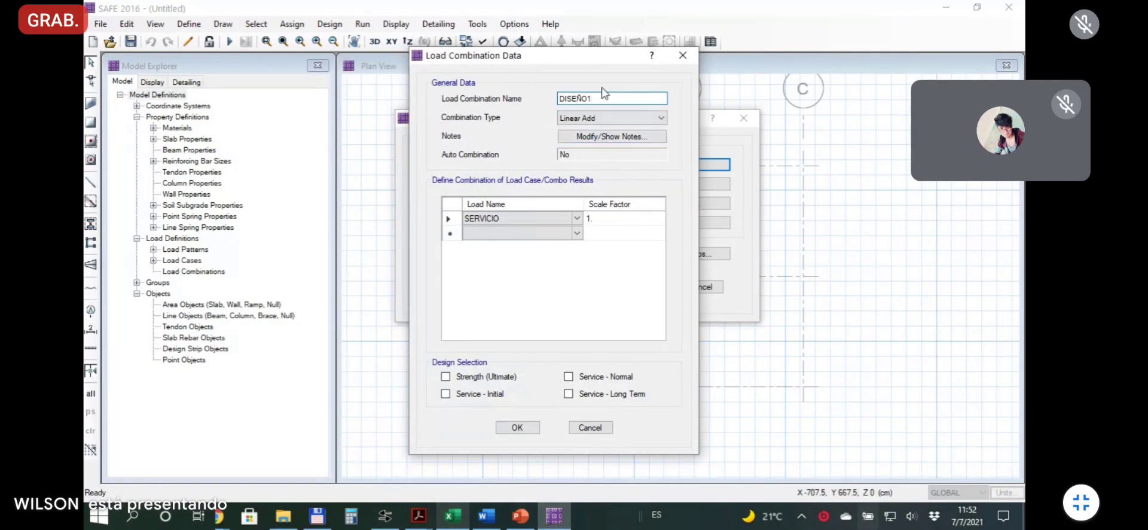
Set the first load of the DISEÑO1 combination to DEAD with a scale factor of 1.2.
{"action": "left_click", "coordinate": [513, 233]}
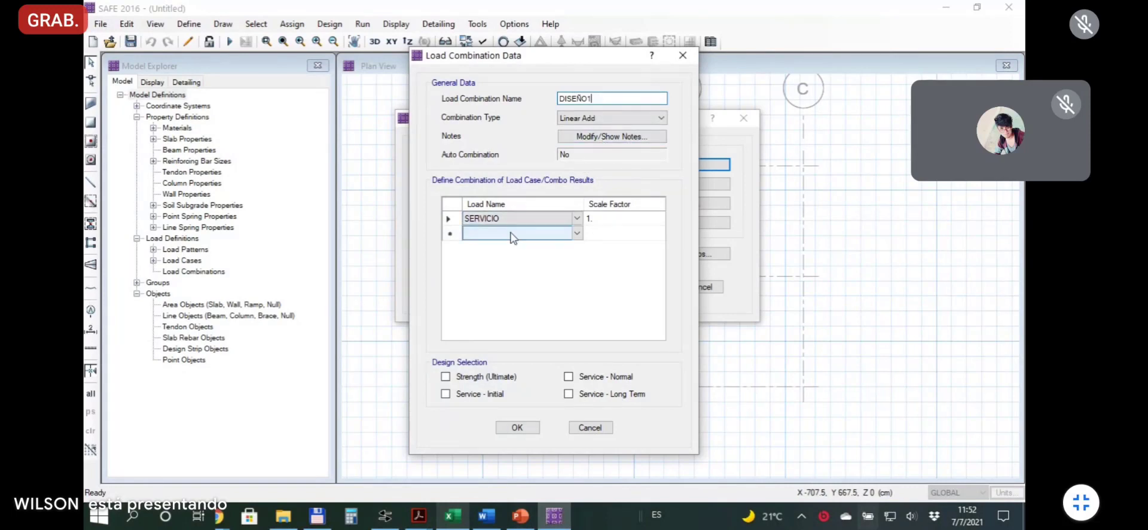
{"action": "left_click", "coordinate": [577, 218]}
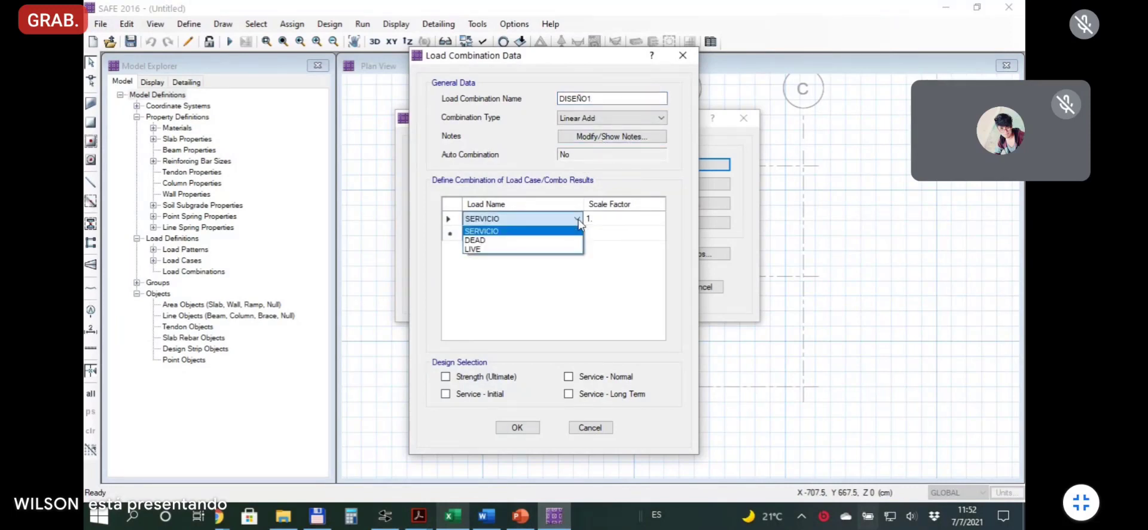
{"action": "left_click", "coordinate": [498, 241]}
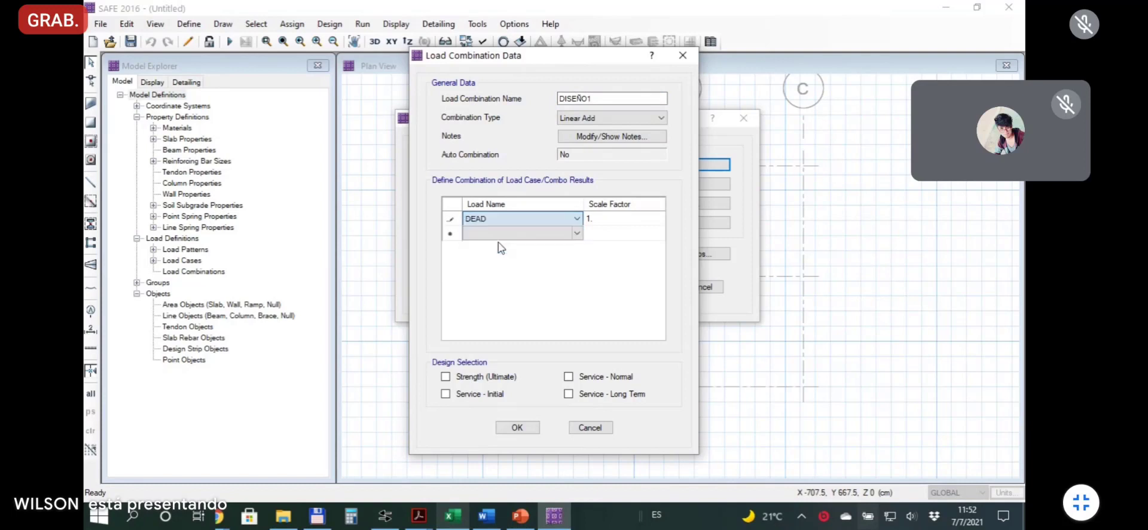
{"action": "left_click", "coordinate": [596, 225]}
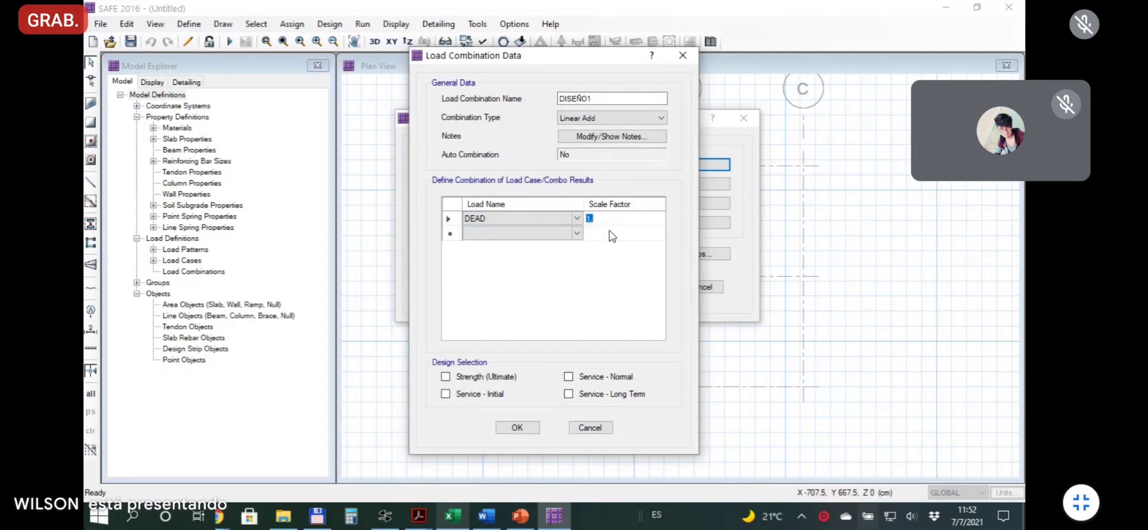
Add the LIVE load to DISEÑO1 with a scale factor of 1.6 and select Service - Normal as its design selection.
{"action": "left_click", "coordinate": [574, 235]}
{"action": "left_click", "coordinate": [575, 233]}
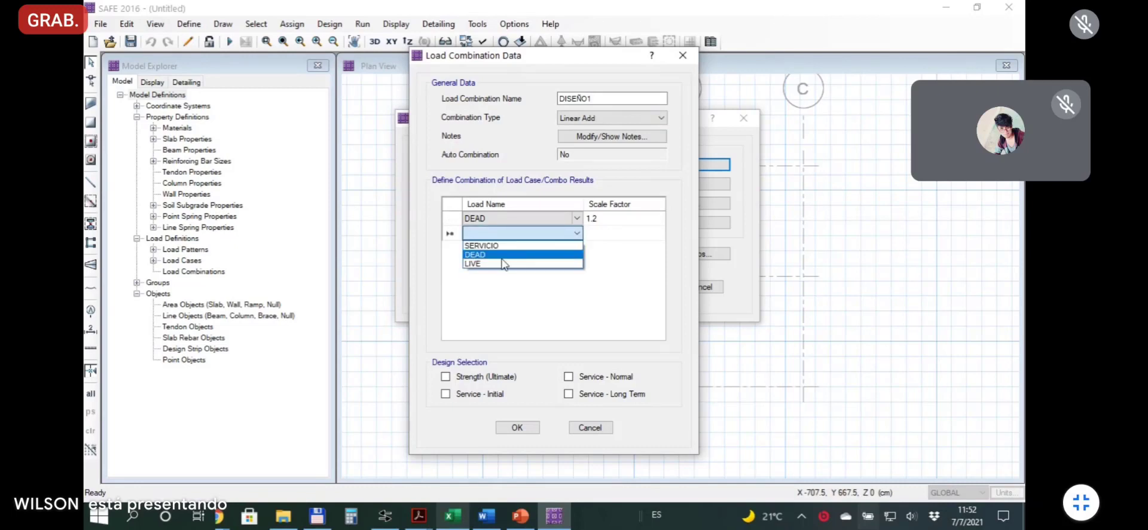
{"action": "left_click", "coordinate": [499, 265]}
{"action": "left_click", "coordinate": [597, 233]}
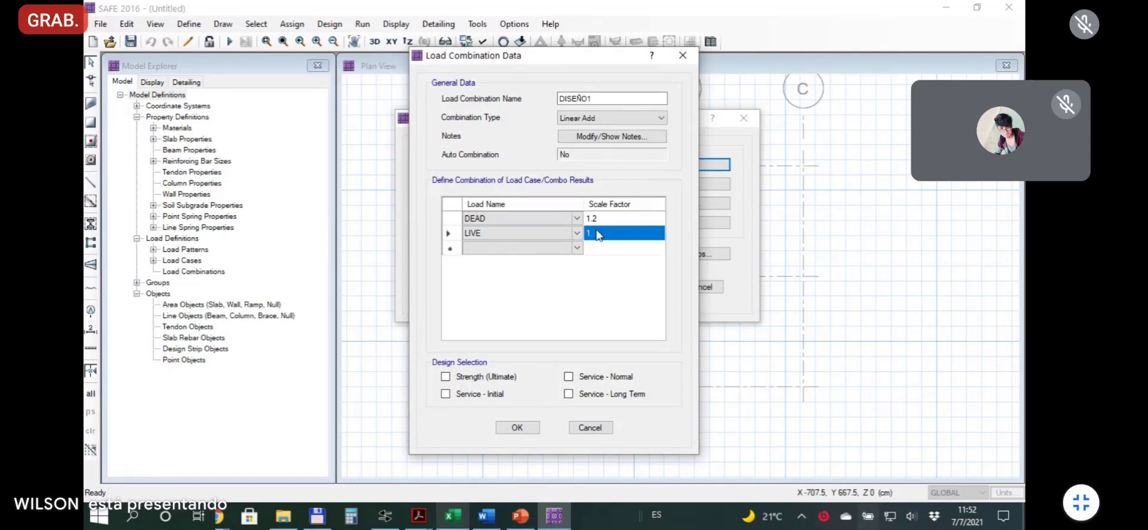
{"action": "left_click", "coordinate": [597, 234]}
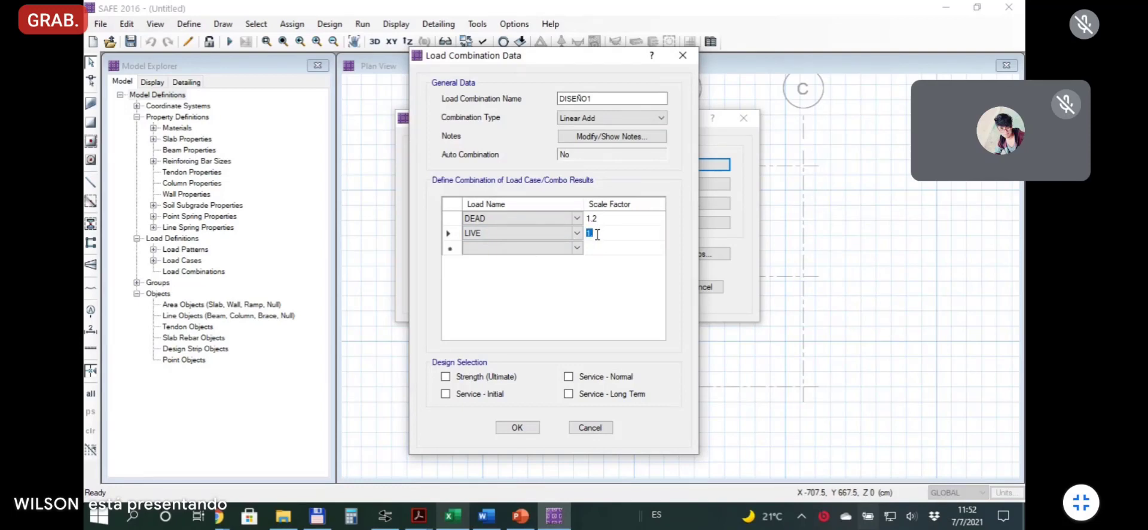
{"action": "type", "text": "1.6"}
{"action": "left_click", "coordinate": [614, 281]}
{"action": "left_click", "coordinate": [567, 376]}
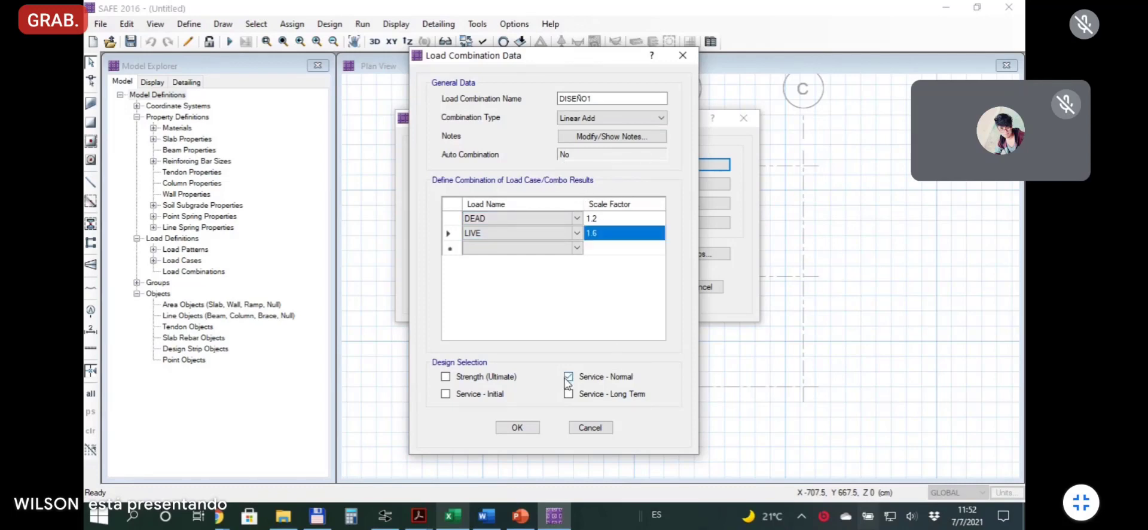
Accept the DISEÑO1 combination and add a new load combination named DISEÑO2.
{"action": "left_click", "coordinate": [517, 427]}
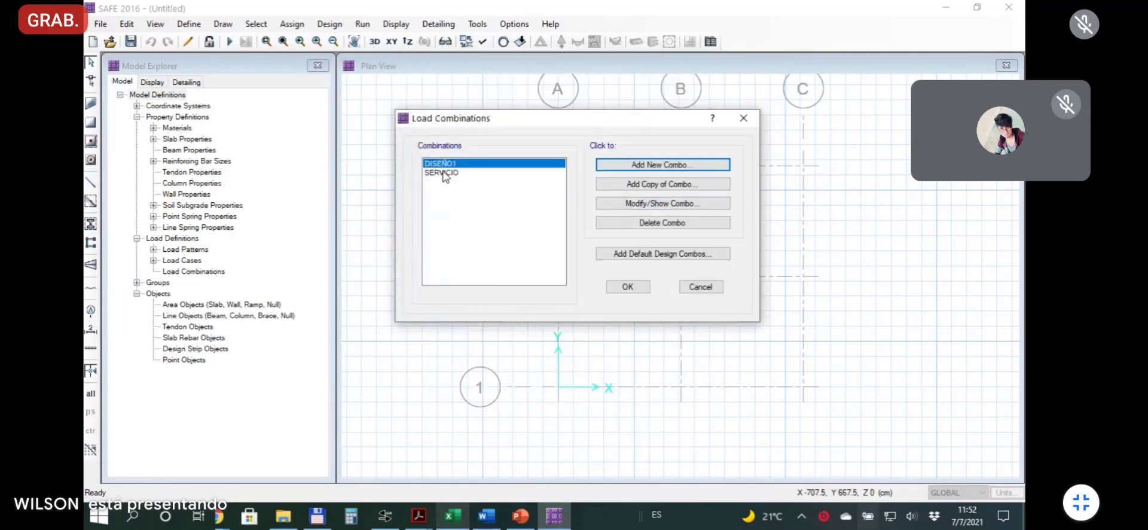
{"action": "left_click", "coordinate": [605, 167]}
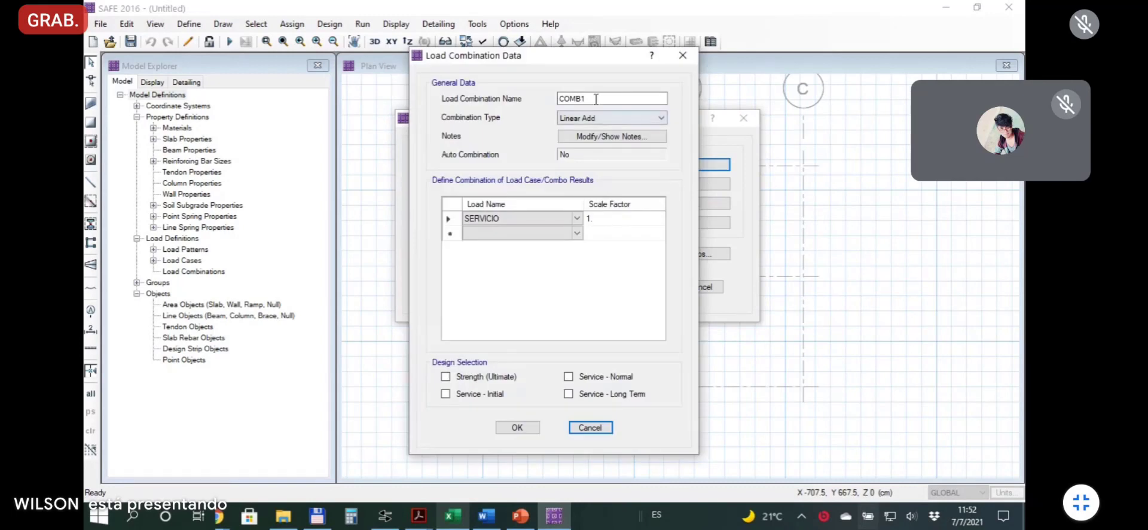
{"action": "double_click", "coordinate": [596, 99]}
{"action": "type", "text": "DISEÑO2"}
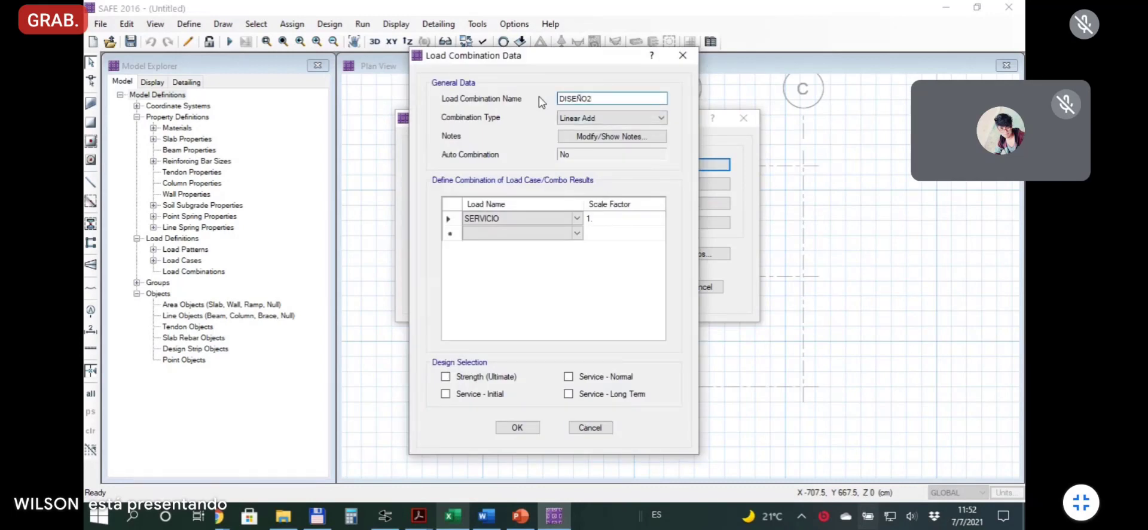
Give DISEÑO2 the DEAD load with a scale factor of 1.4, select Service - Normal, and accept the combination.
{"action": "left_click", "coordinate": [577, 224]}
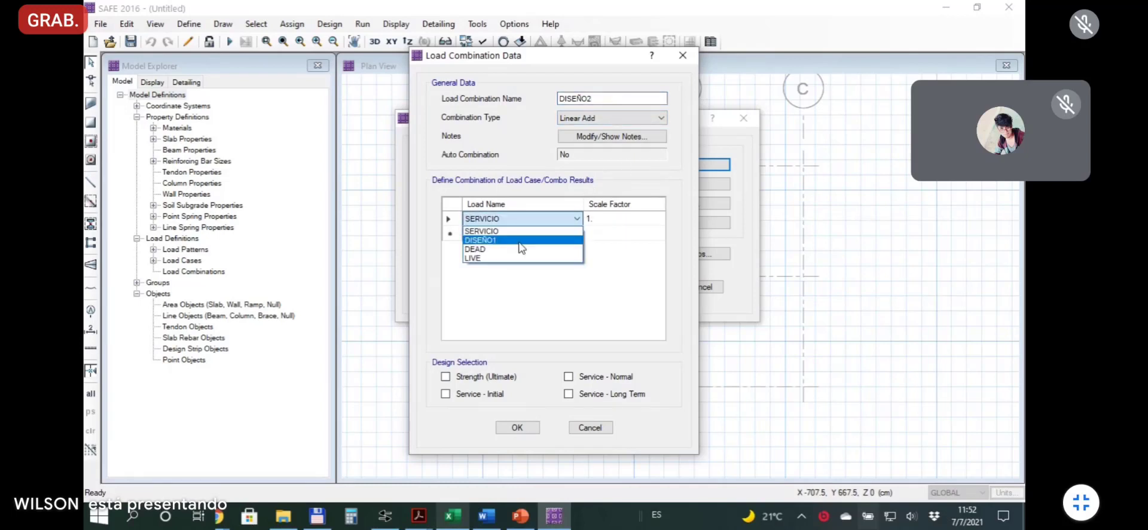
{"action": "left_click", "coordinate": [506, 249]}
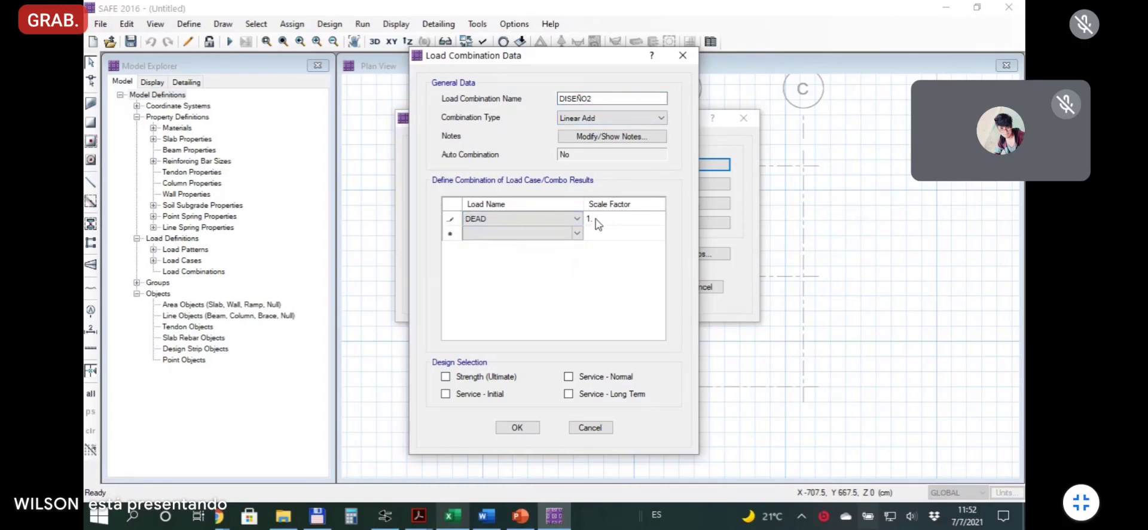
{"action": "left_click", "coordinate": [594, 222]}
{"action": "left_click", "coordinate": [594, 221]}
{"action": "left_click_drag", "start_coordinate": [548, 60], "coordinate": [536, 57]}
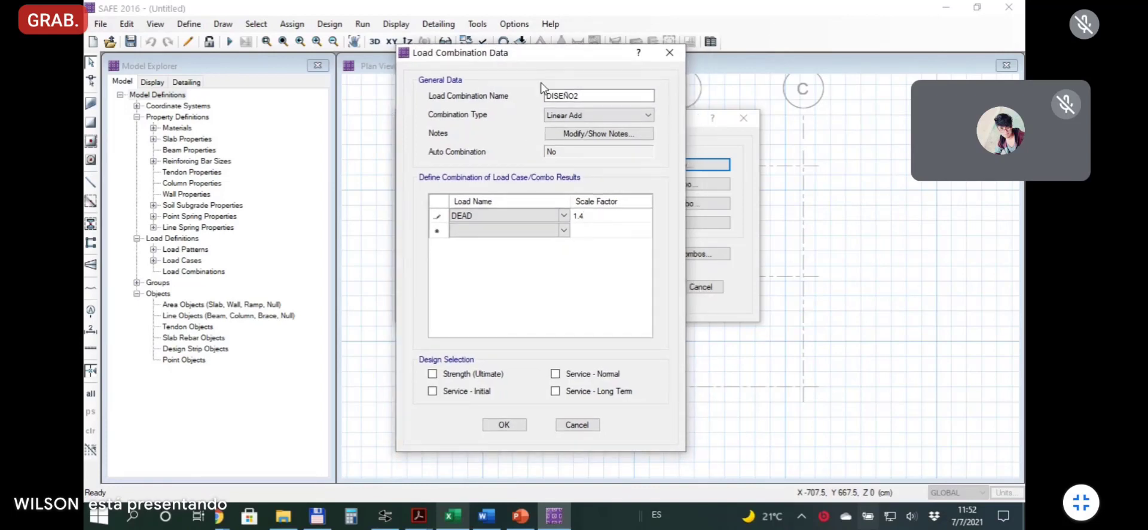
{"action": "left_click", "coordinate": [556, 373]}
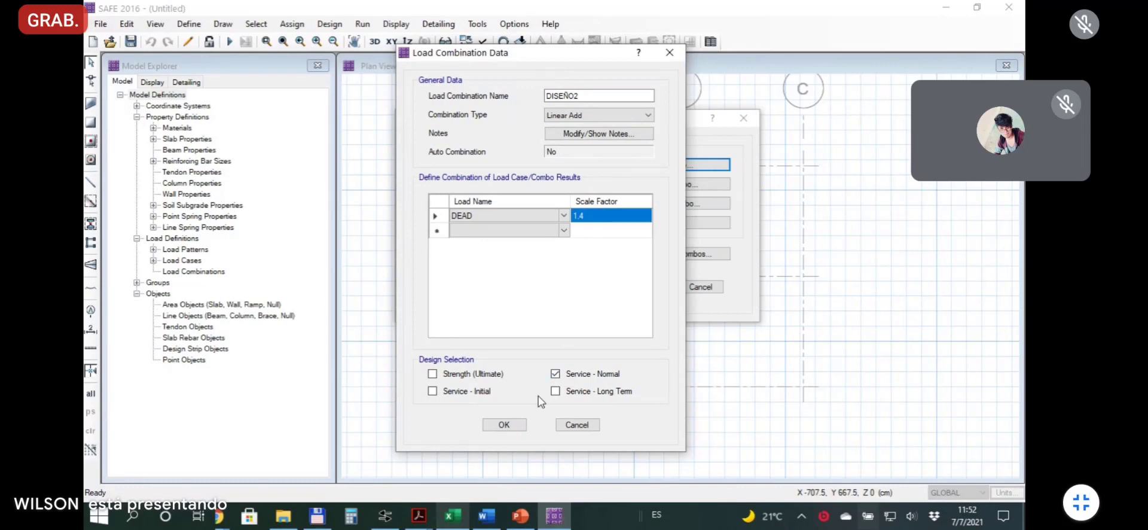
{"action": "left_click", "coordinate": [508, 426]}
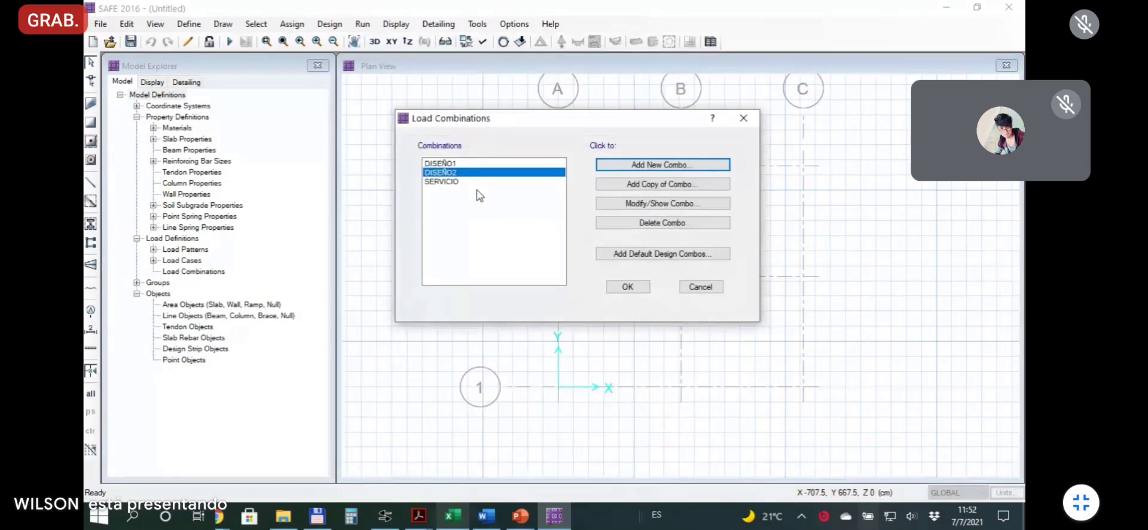
{"action": "left_click_drag", "start_coordinate": [545, 119], "coordinate": [526, 122]}
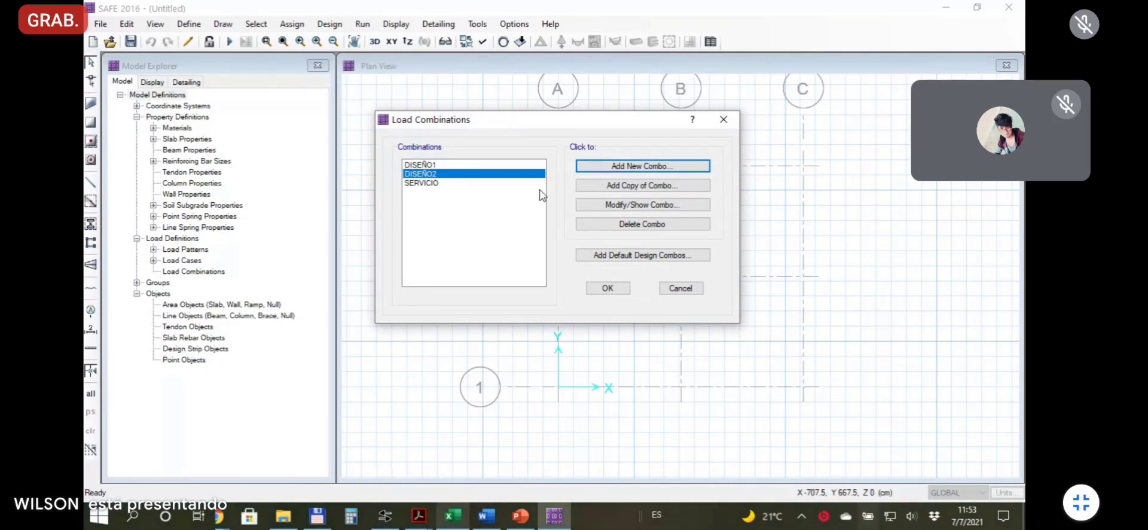
{"action": "left_click", "coordinate": [431, 185]}
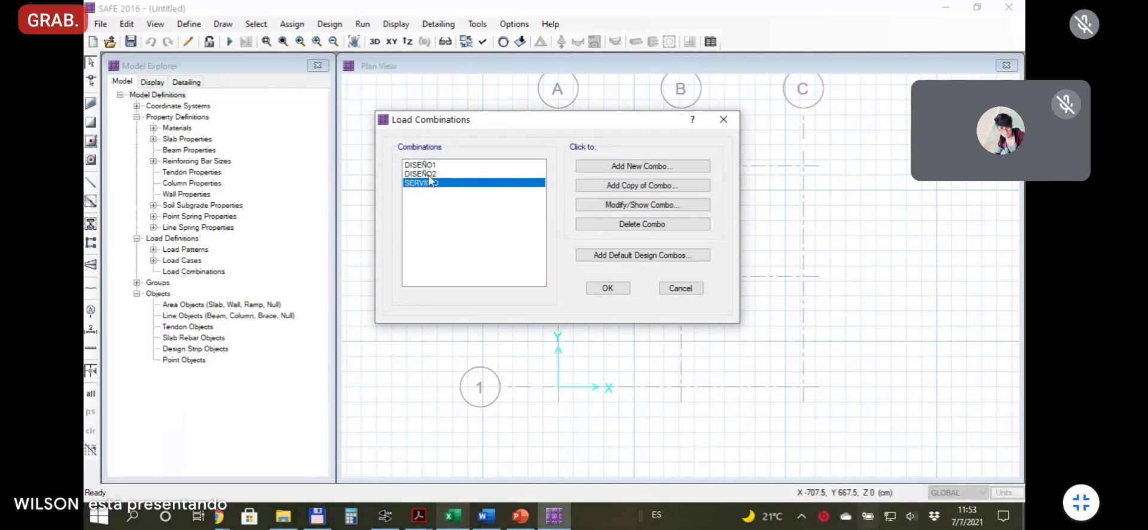
{"action": "left_click", "coordinate": [429, 174]}
{"action": "left_click", "coordinate": [428, 165]}
{"action": "left_click", "coordinate": [430, 173]}
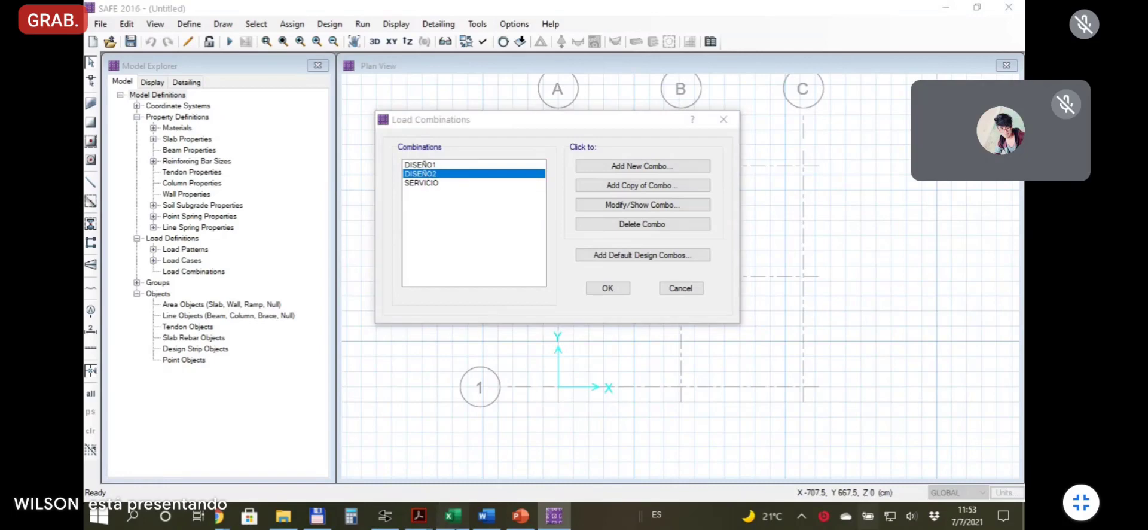
Switch to Excel and examine the ultimate load formulas in E77 and F77 and the vu shear stress formula in K78.
{"action": "left_click", "coordinate": [458, 523]}
{"action": "left_click", "coordinate": [389, 300]}
{"action": "left_click", "coordinate": [425, 300]}
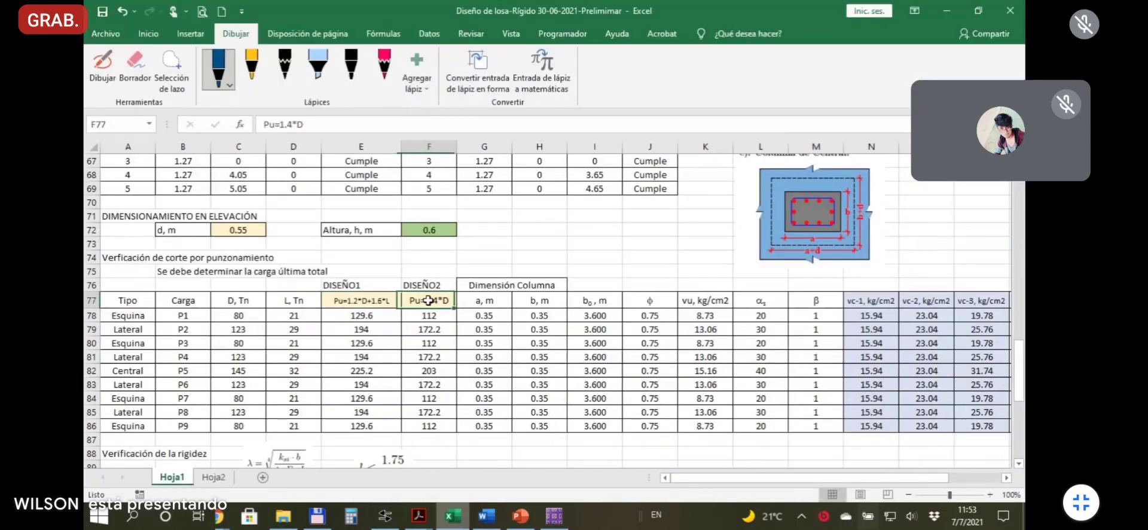
{"action": "left_click", "coordinate": [393, 300]}
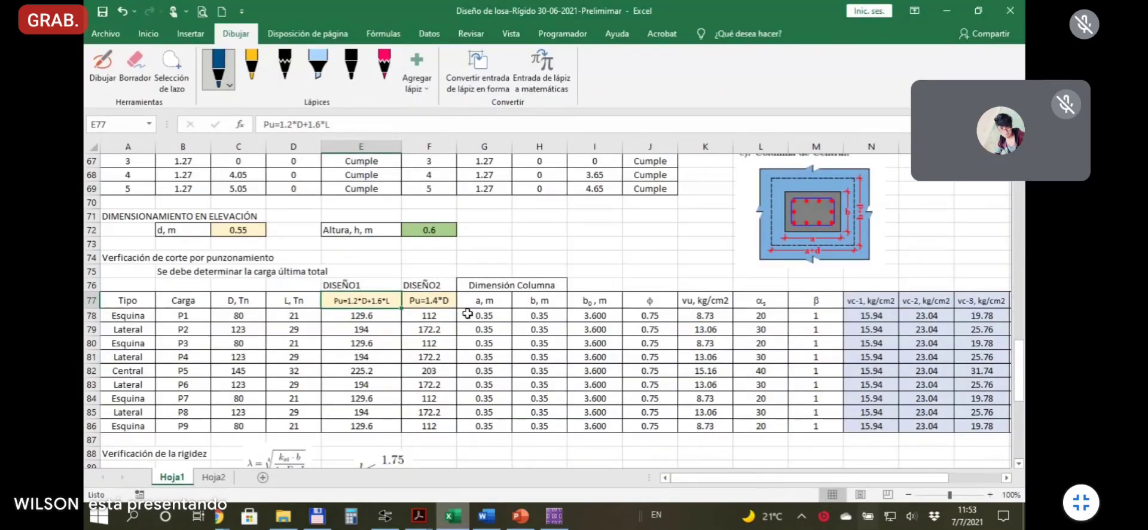
{"action": "left_click", "coordinate": [418, 300]}
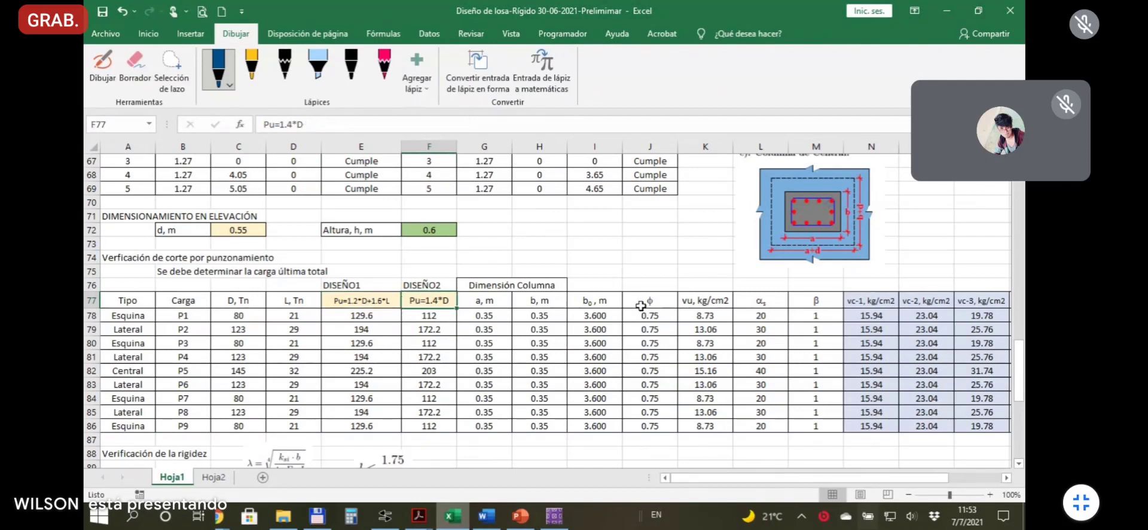
{"action": "left_click", "coordinate": [702, 301]}
{"action": "double_click", "coordinate": [699, 300]}
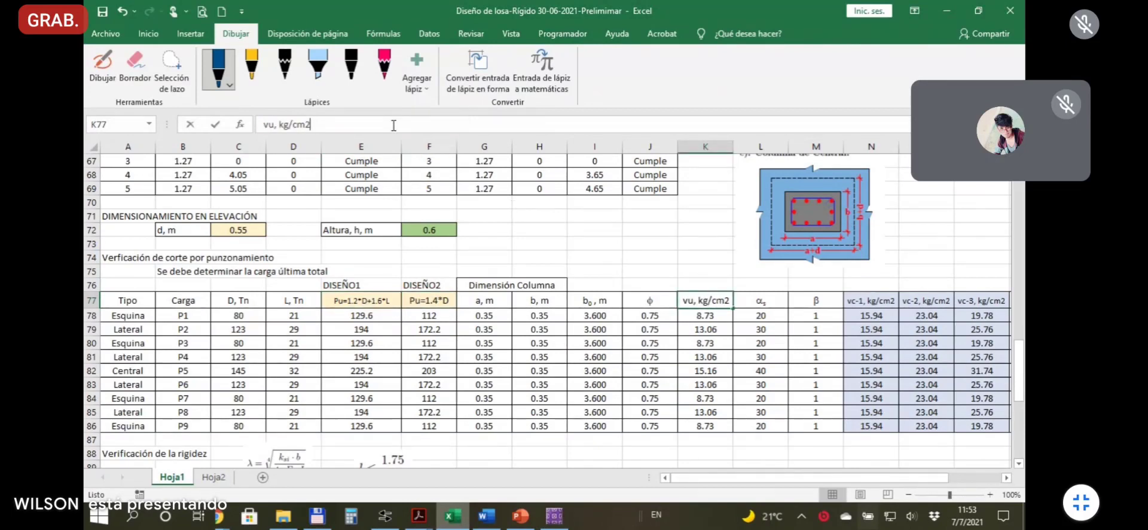
{"action": "double_click", "coordinate": [716, 311]}
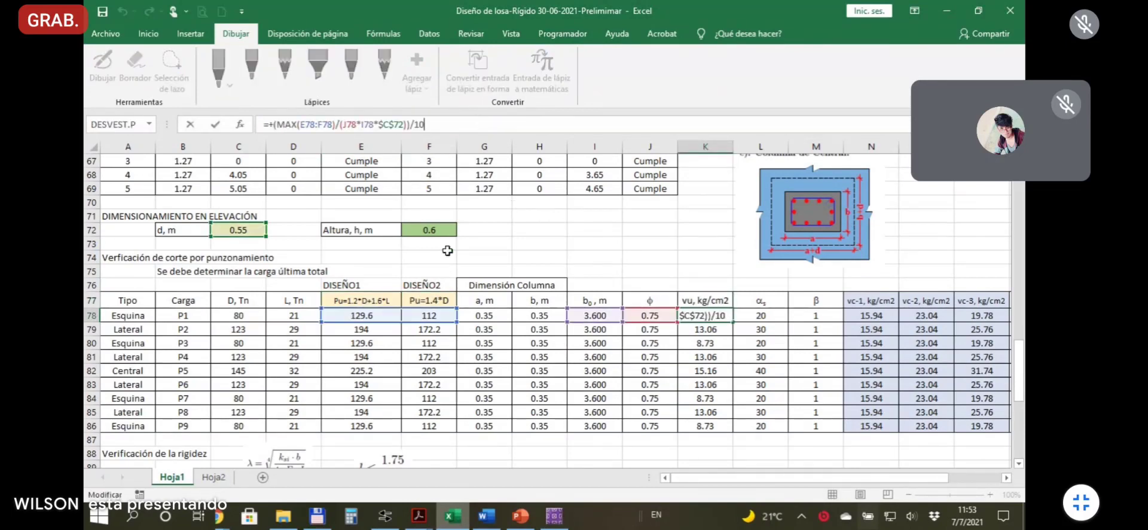
{"action": "key", "text": "Escape"}
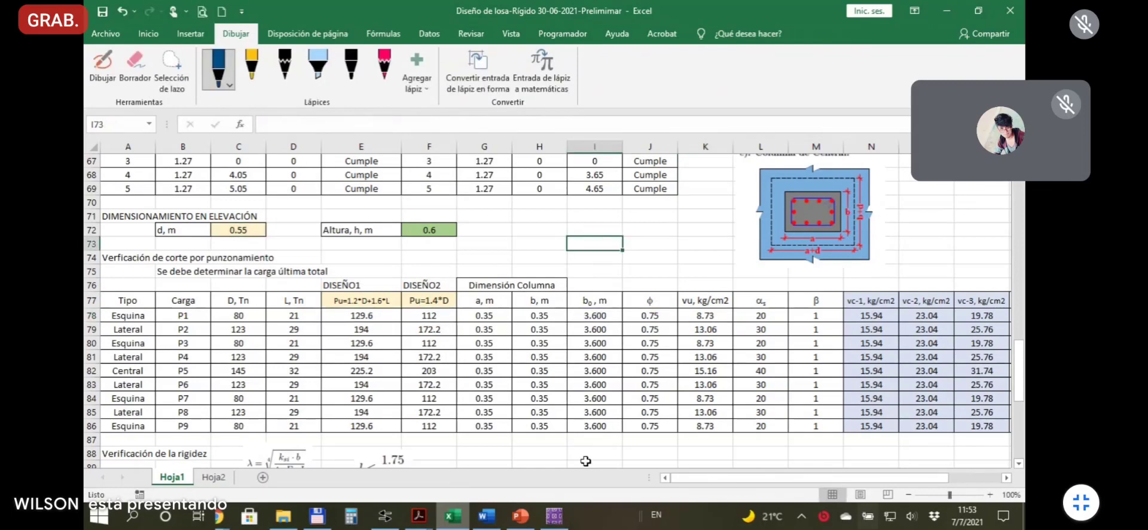
Switch to SAFE and add a load combination named DISEÑO ULTIMO with the Envelope combination type.
{"action": "left_click", "coordinate": [554, 515]}
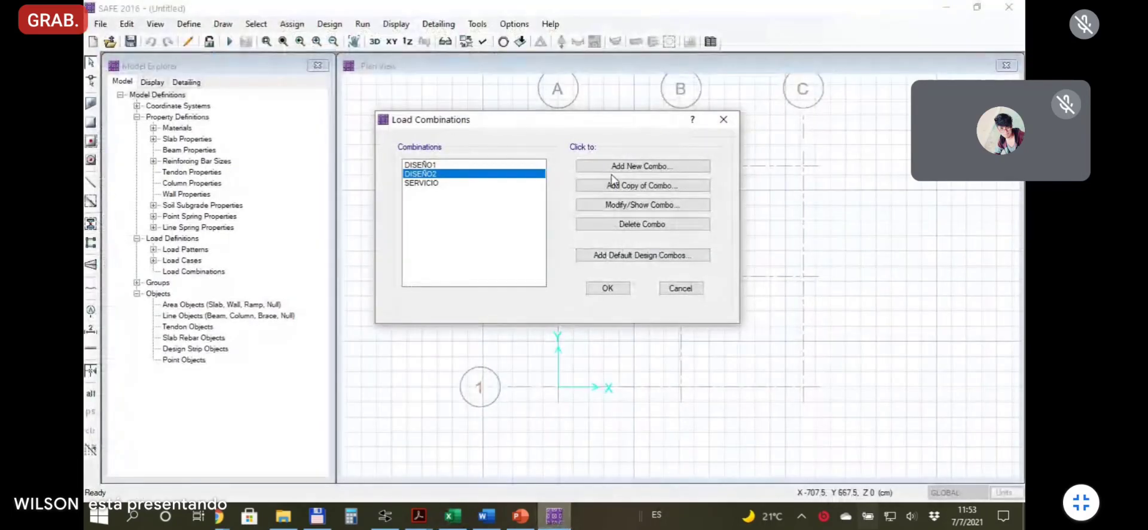
{"action": "left_click", "coordinate": [634, 166]}
{"action": "double_click", "coordinate": [608, 98]}
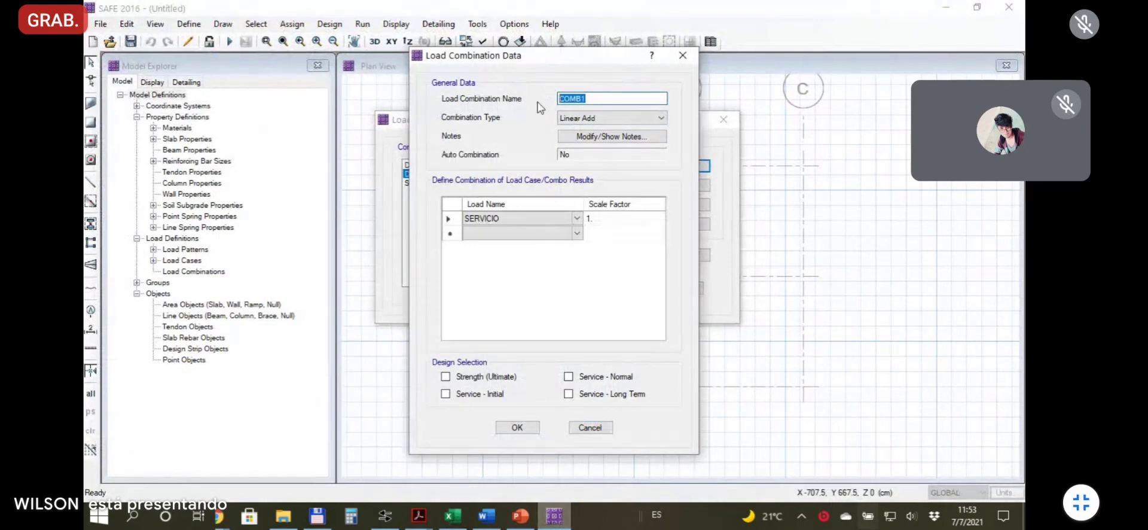
{"action": "type", "text": "DISEÑO ULTIMO"}
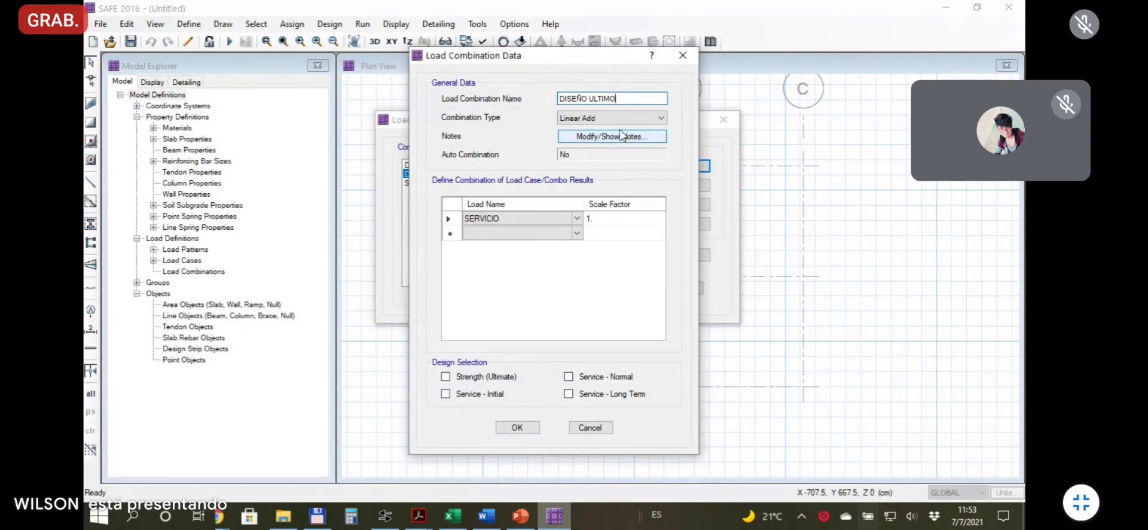
{"action": "left_click", "coordinate": [660, 118]}
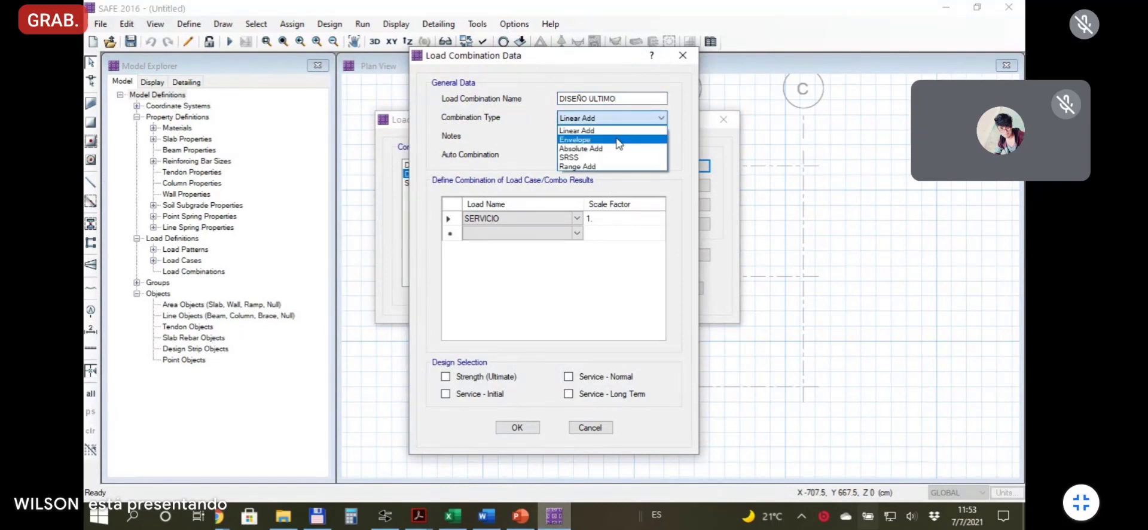
{"action": "left_click", "coordinate": [594, 139]}
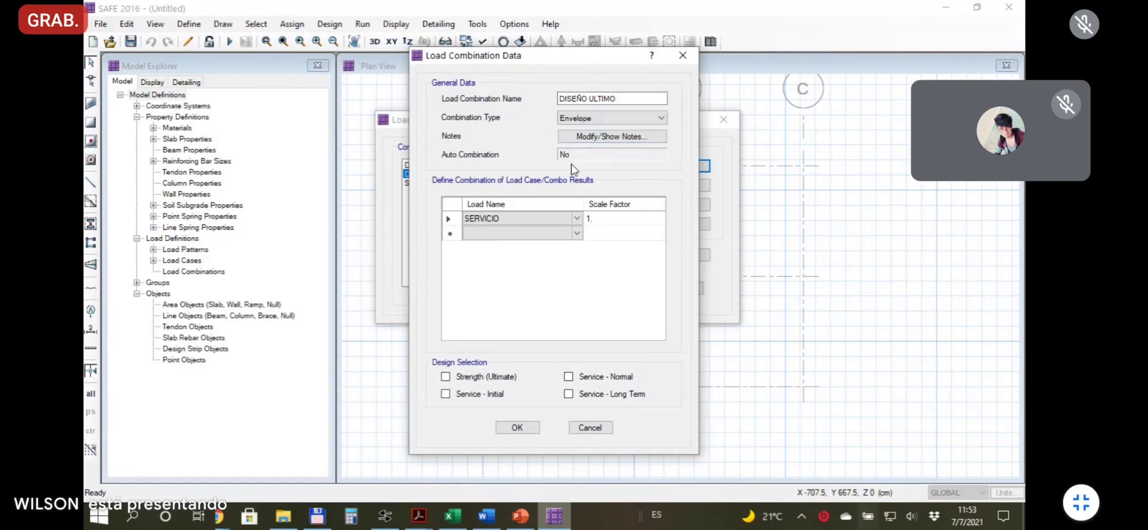
Include DISEÑO1 and DISEÑO2 in the DISEÑO ULTIMO envelope, select Service - Normal, and accept the combination.
{"action": "left_click", "coordinate": [578, 219]}
{"action": "left_click", "coordinate": [579, 219]}
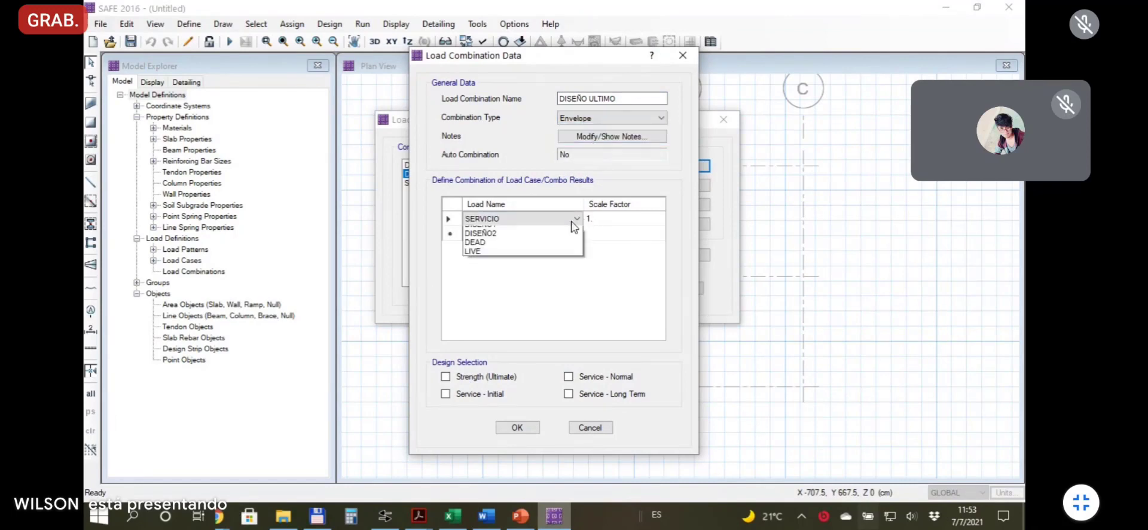
{"action": "left_click", "coordinate": [502, 240]}
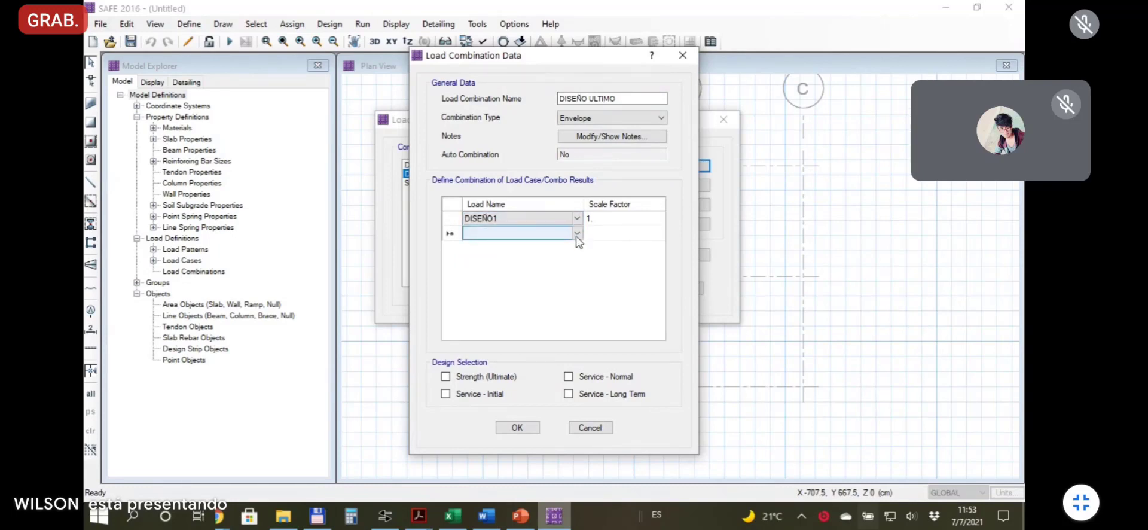
{"action": "left_click", "coordinate": [577, 233]}
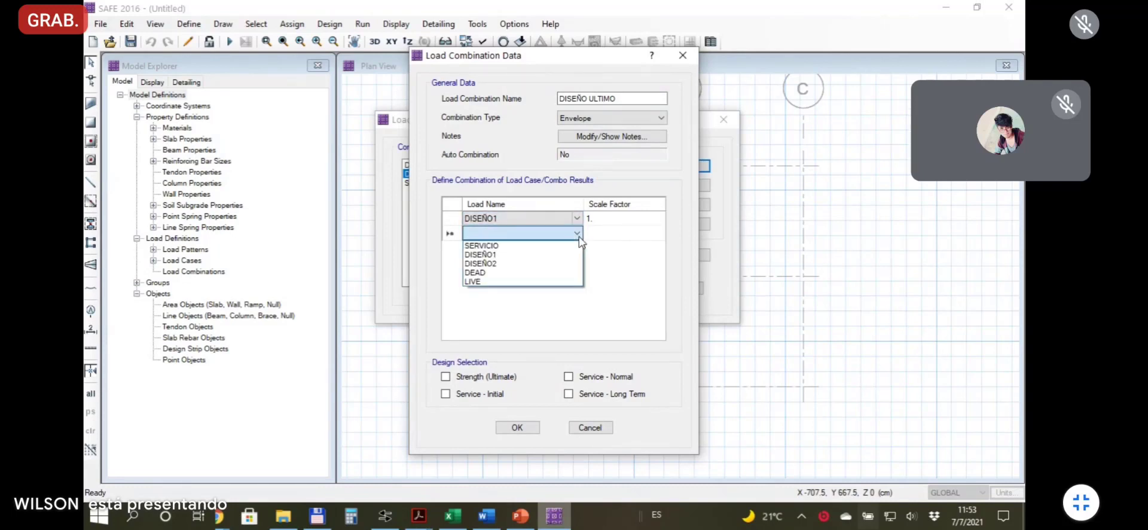
{"action": "left_click", "coordinate": [502, 264]}
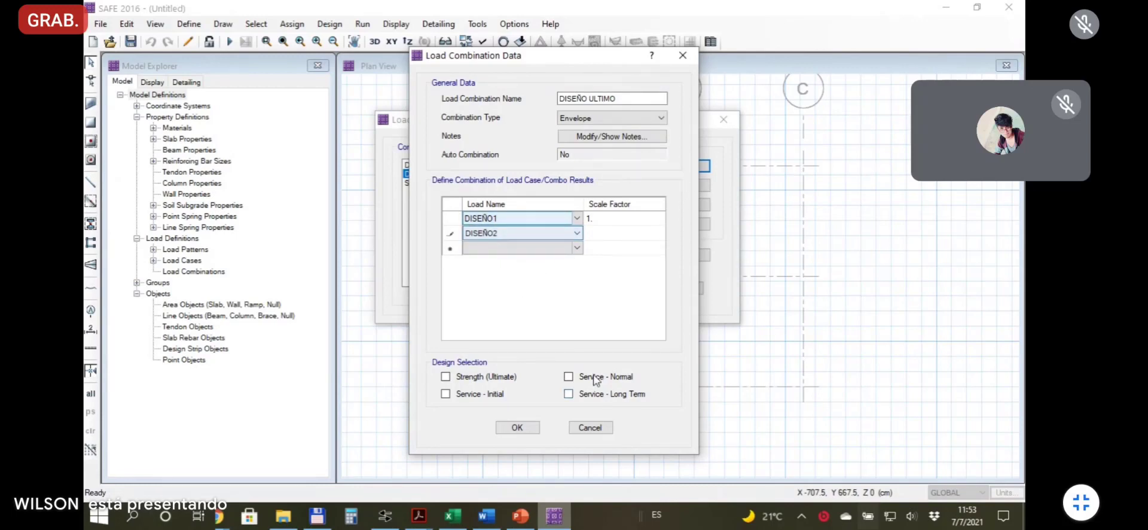
{"action": "left_click", "coordinate": [569, 377]}
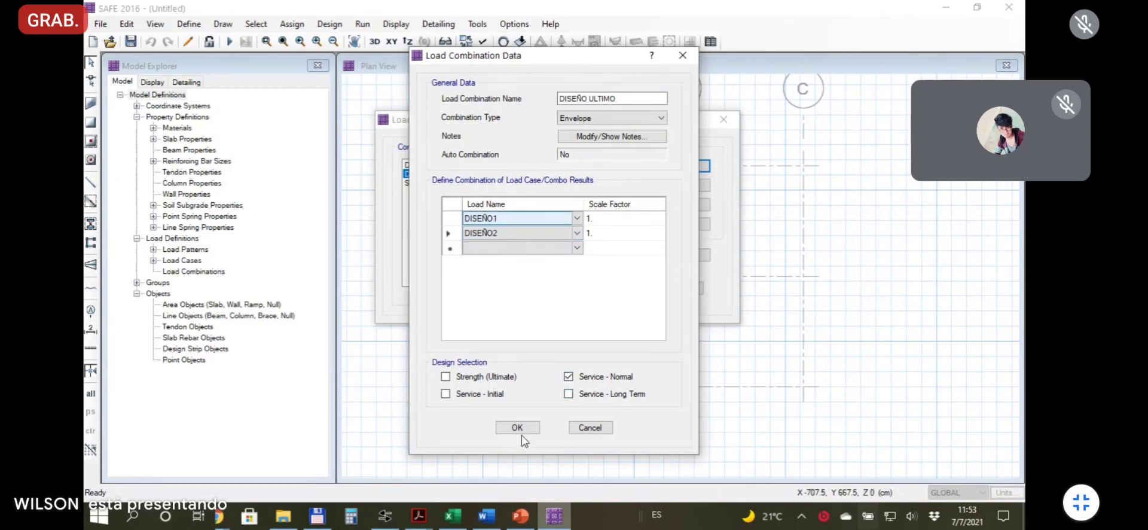
{"action": "left_click", "coordinate": [517, 427]}
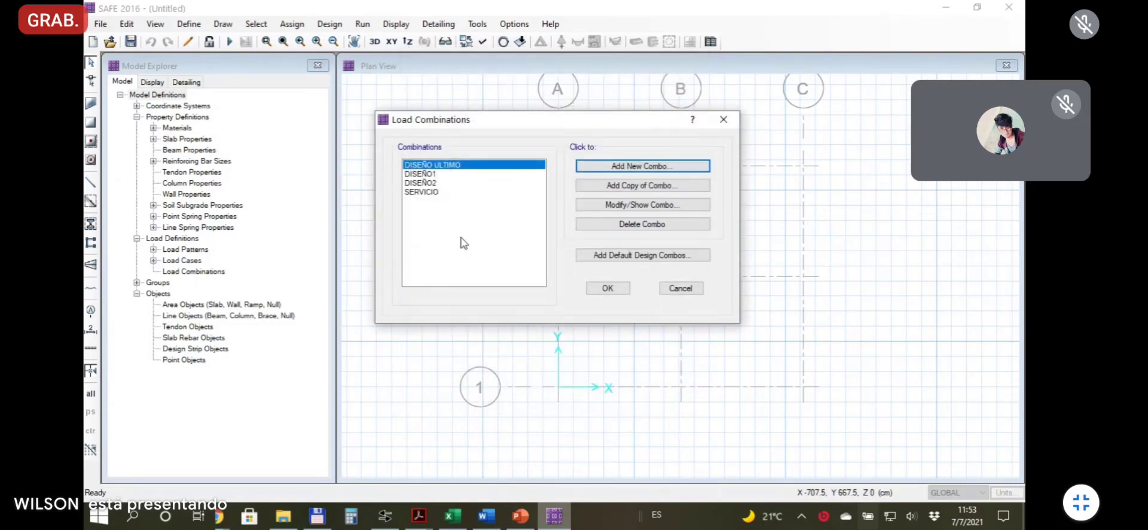
Check the DISEÑO1 and SERVICIO entries in the combinations list and accept the defined load combinations.
{"action": "left_click_drag", "start_coordinate": [540, 127], "coordinate": [516, 132]}
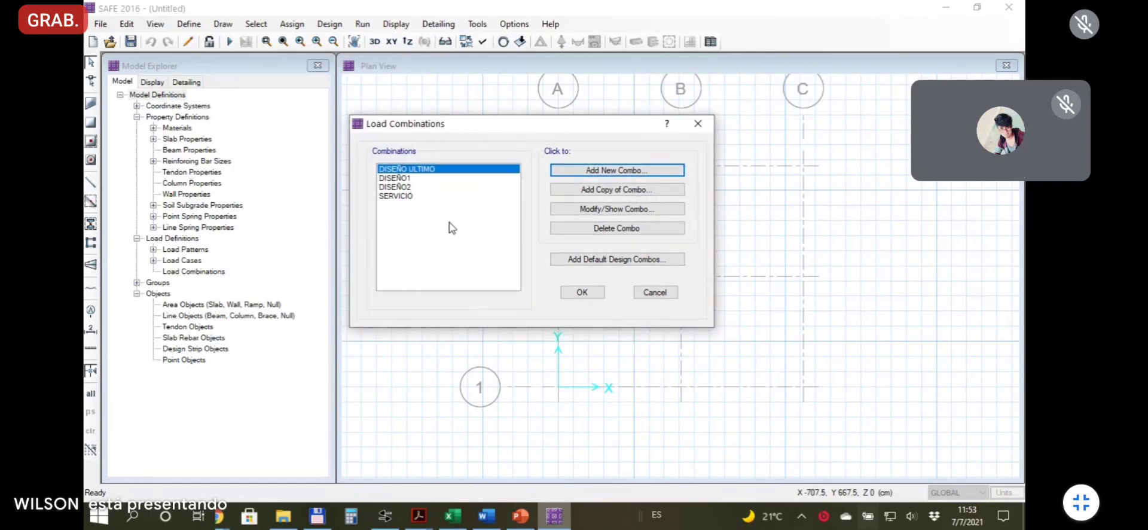
{"action": "left_click", "coordinate": [410, 179]}
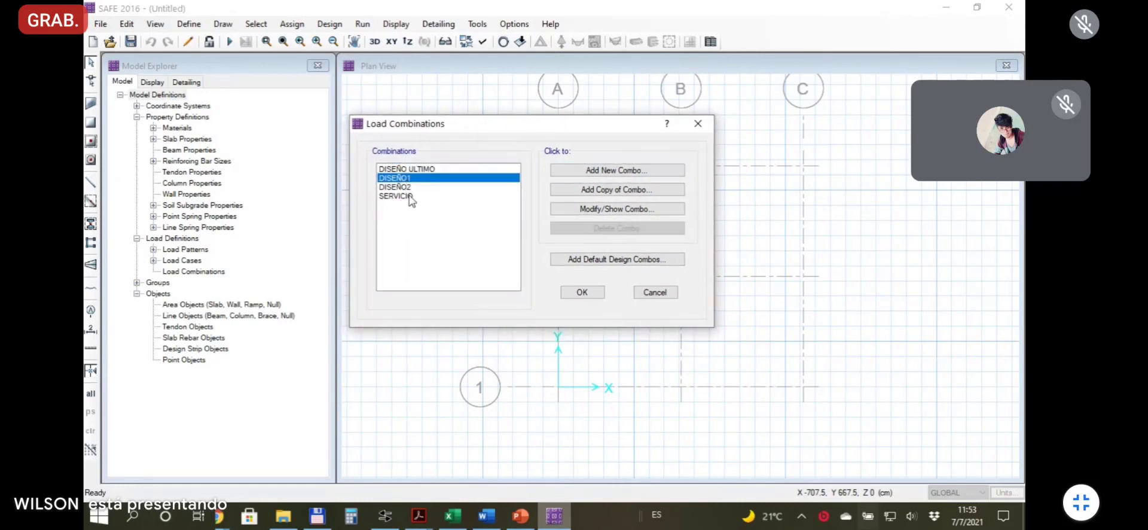
{"action": "left_click", "coordinate": [412, 197]}
{"action": "left_click", "coordinate": [405, 178]}
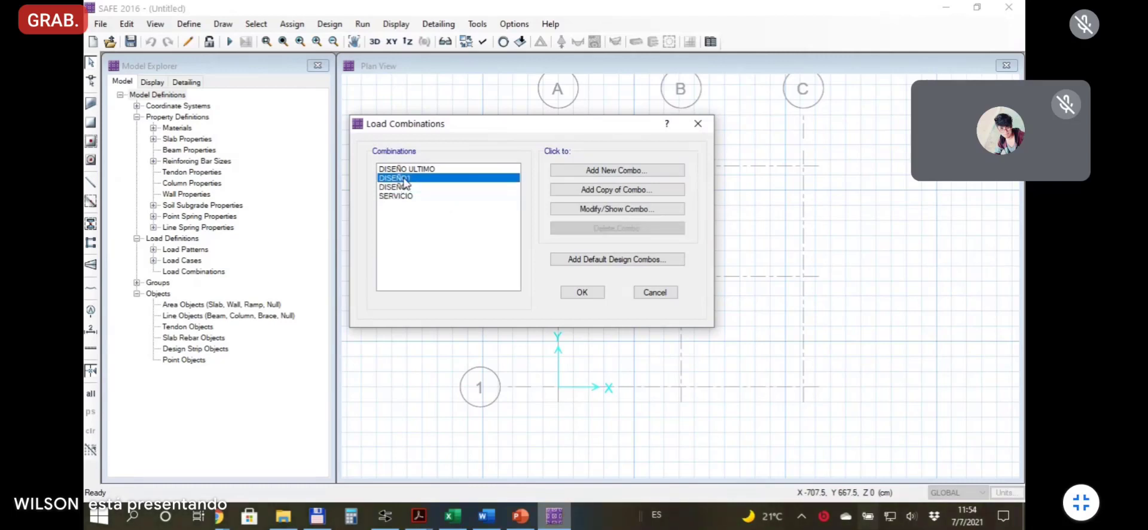
{"action": "left_click", "coordinate": [403, 196]}
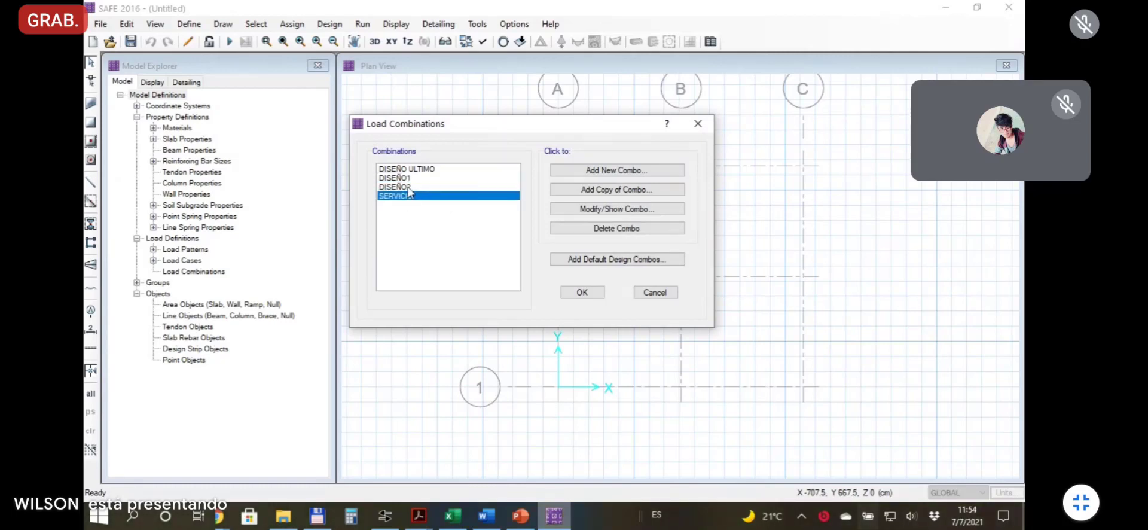
{"action": "left_click", "coordinate": [405, 178]}
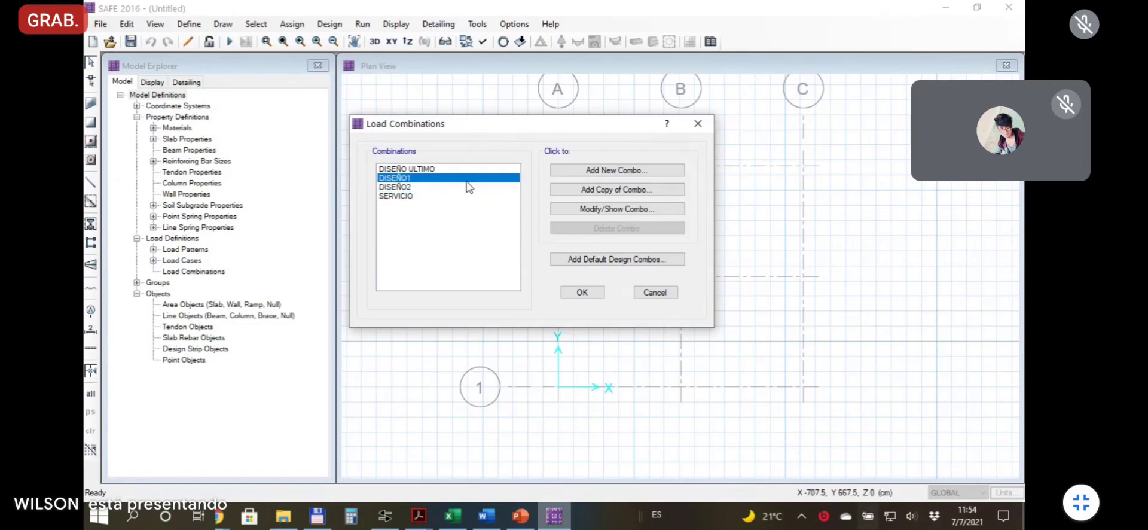
{"action": "left_click", "coordinate": [580, 292]}
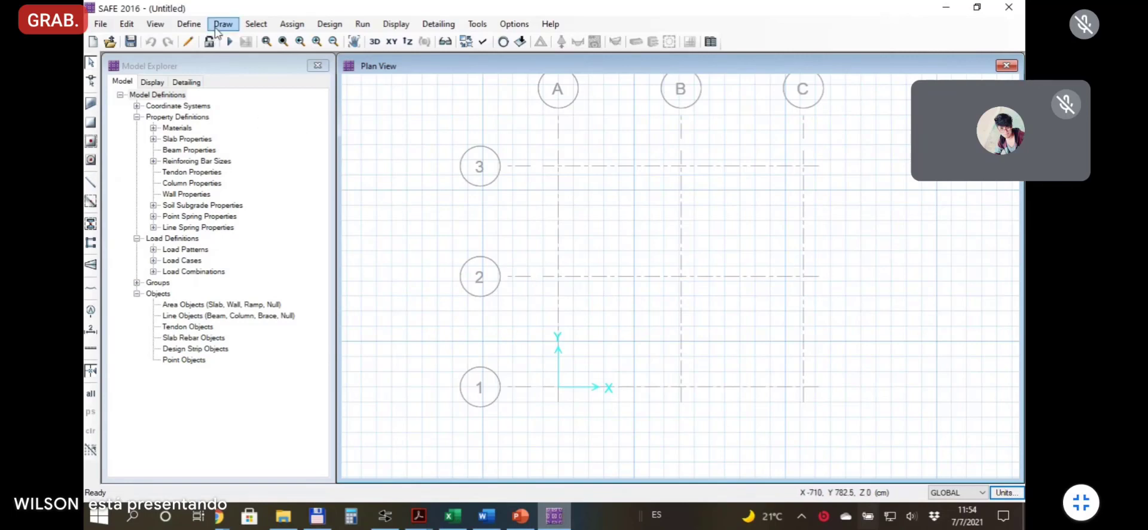
Set the subgrade modulus of the SUELO soil property to 0.65 kgf/cm3 and accept the soil subgrade properties.
{"action": "left_click", "coordinate": [191, 26]}
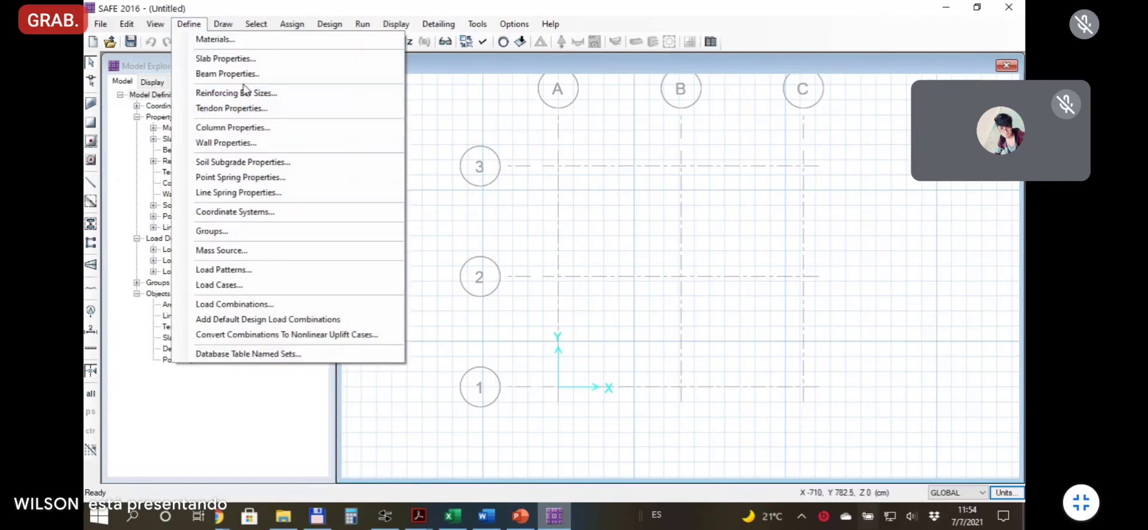
{"action": "left_click", "coordinate": [283, 163]}
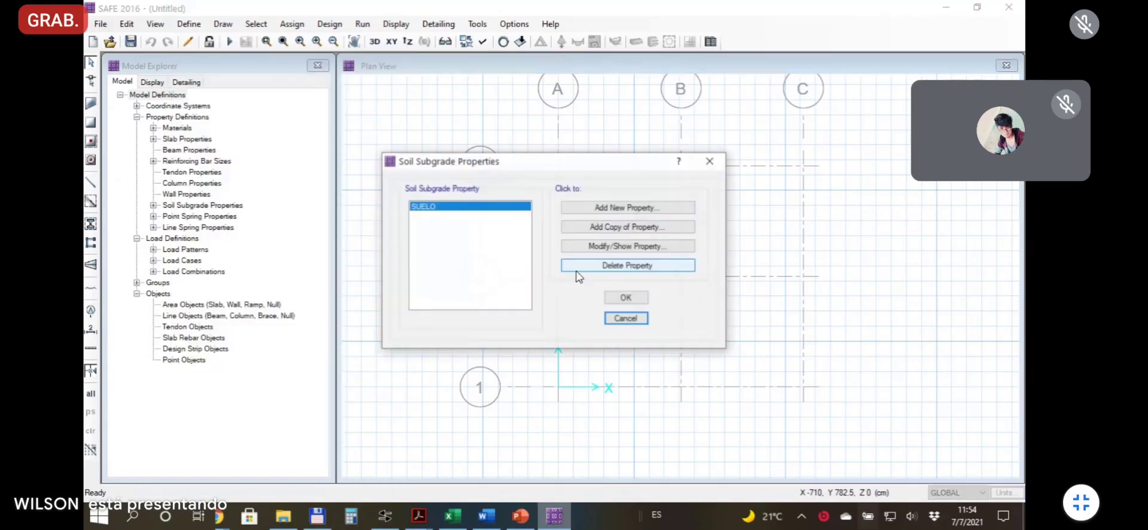
{"action": "left_click_drag", "start_coordinate": [569, 159], "coordinate": [559, 135]}
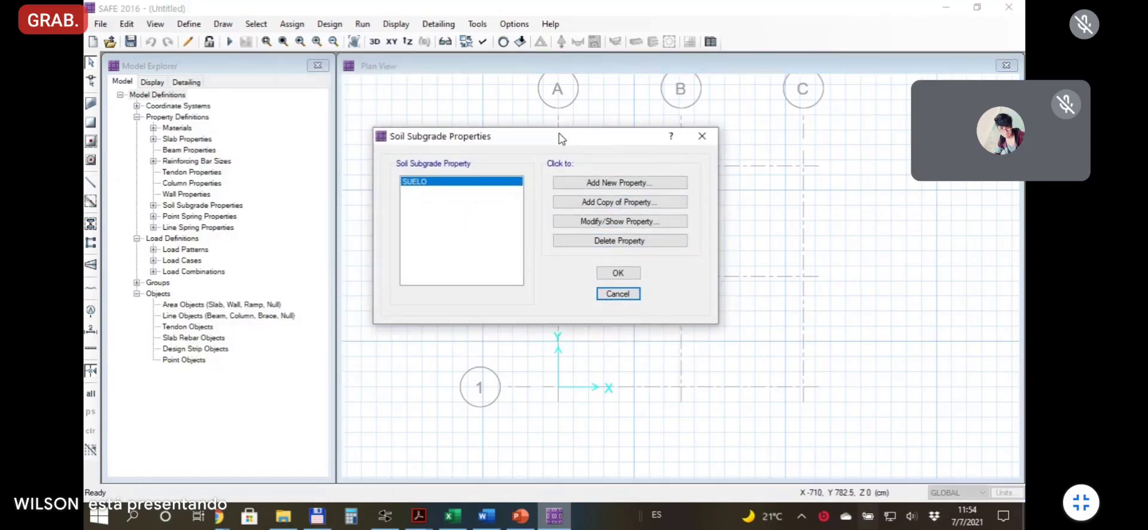
{"action": "left_click", "coordinate": [634, 222]}
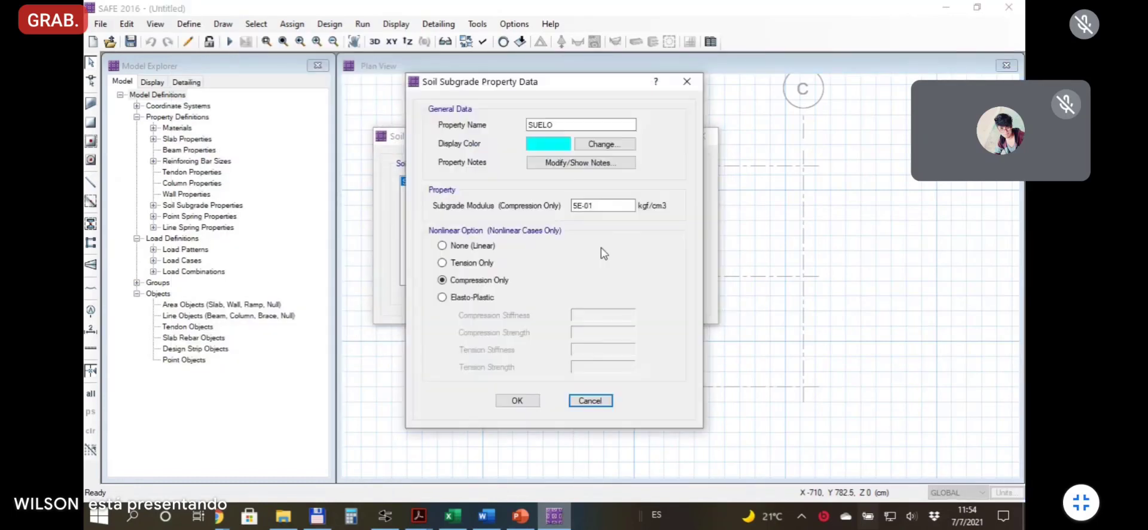
{"action": "left_click_drag", "start_coordinate": [602, 206], "coordinate": [552, 206]}
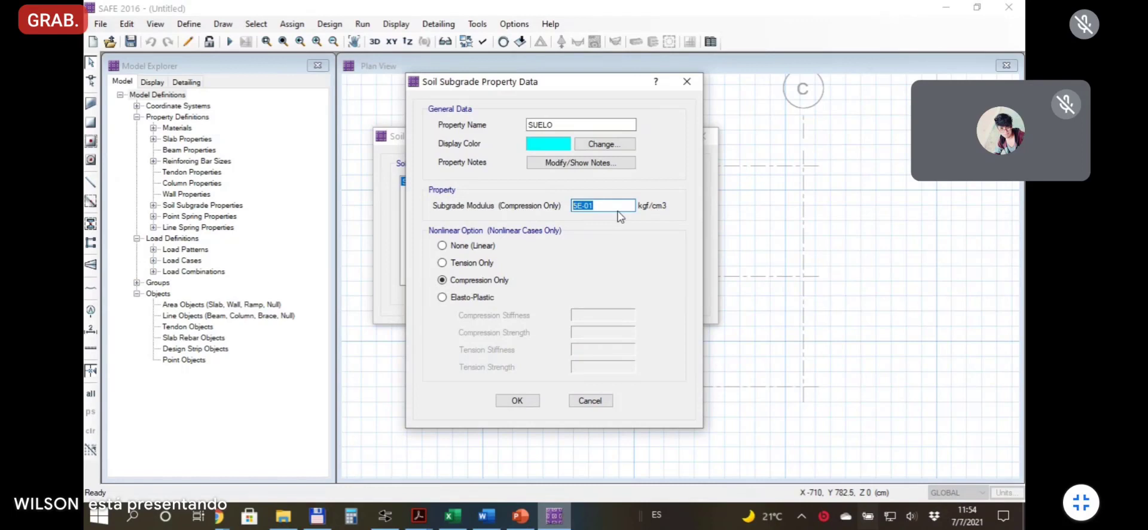
{"action": "type", "text": "0.65"}
{"action": "left_click_drag", "start_coordinate": [564, 82], "coordinate": [514, 75]}
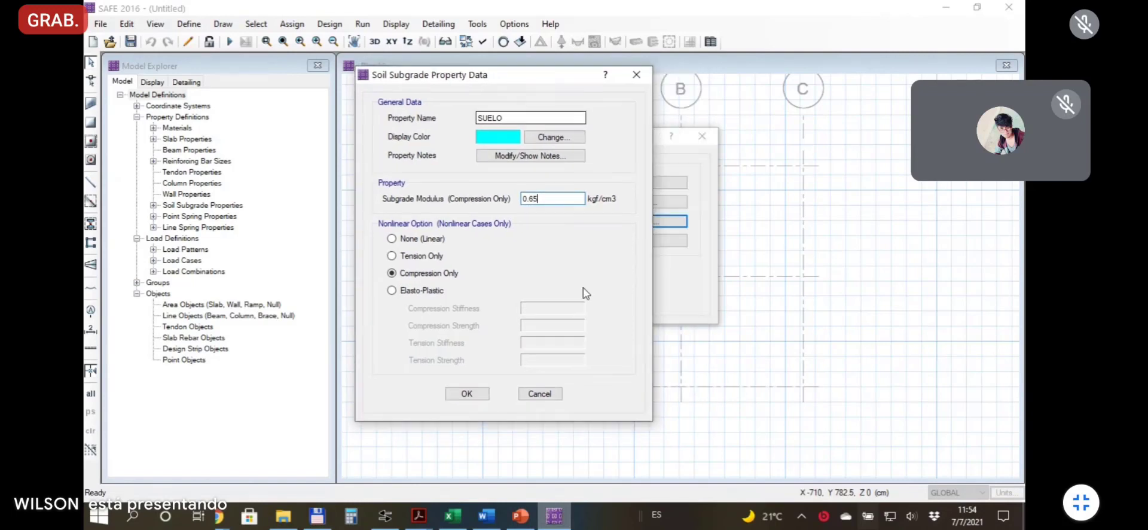
{"action": "left_click", "coordinate": [467, 394]}
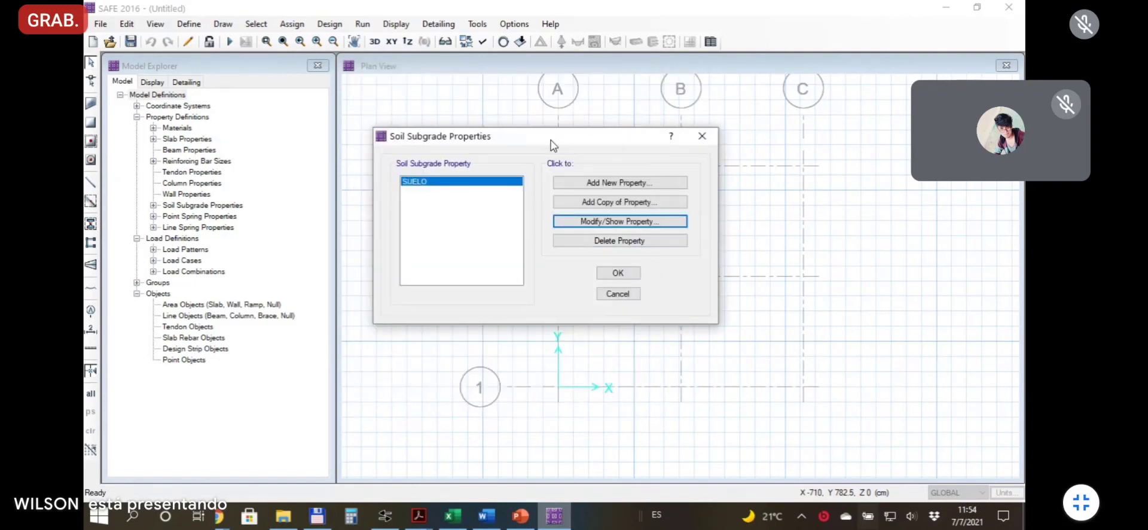
{"action": "left_click_drag", "start_coordinate": [553, 141], "coordinate": [540, 120]}
{"action": "left_click", "coordinate": [614, 252]}
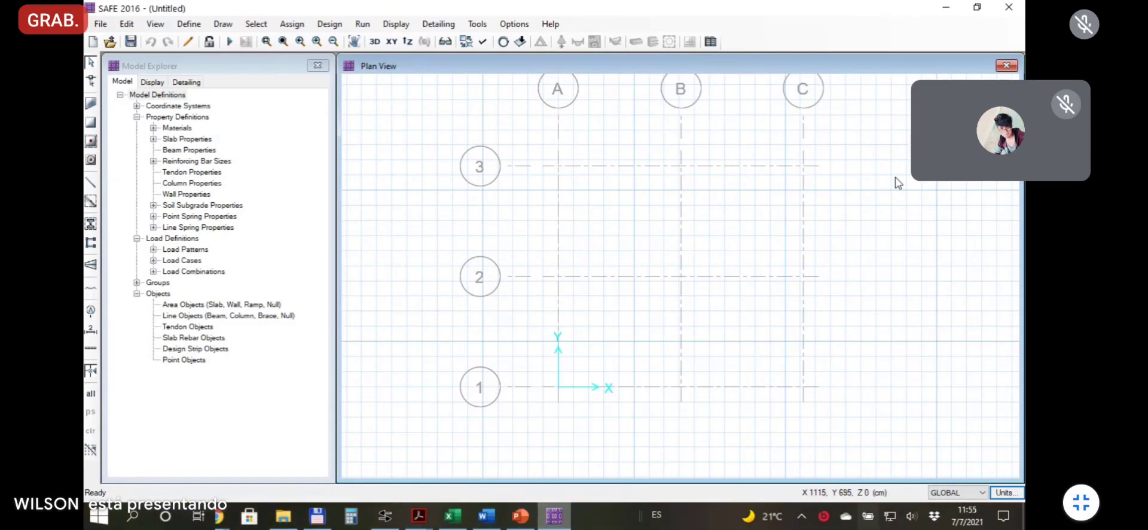
{"action": "left_click", "coordinate": [189, 24]}
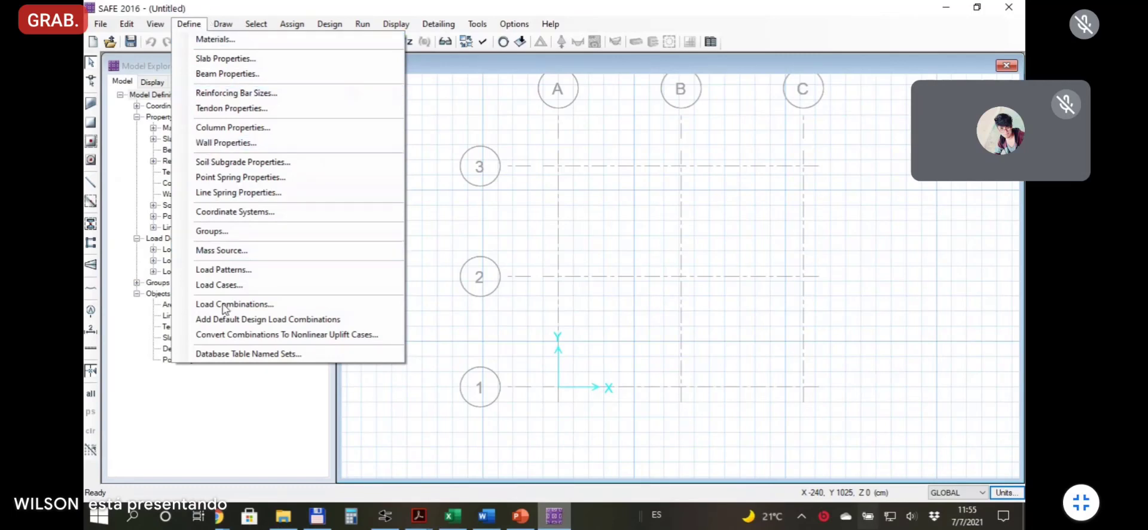
{"action": "left_click", "coordinate": [190, 24]}
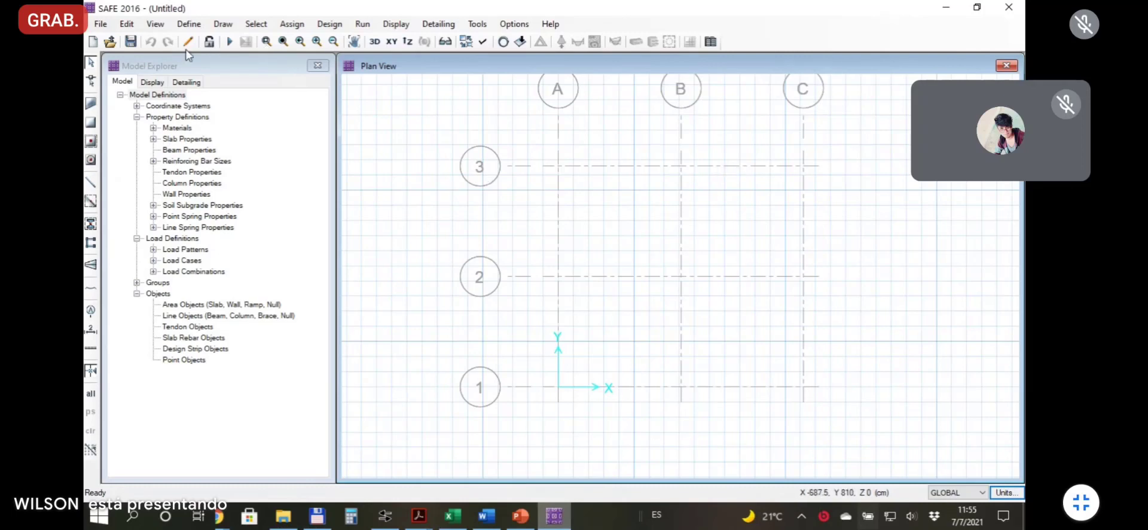
{"action": "left_click", "coordinate": [223, 24]}
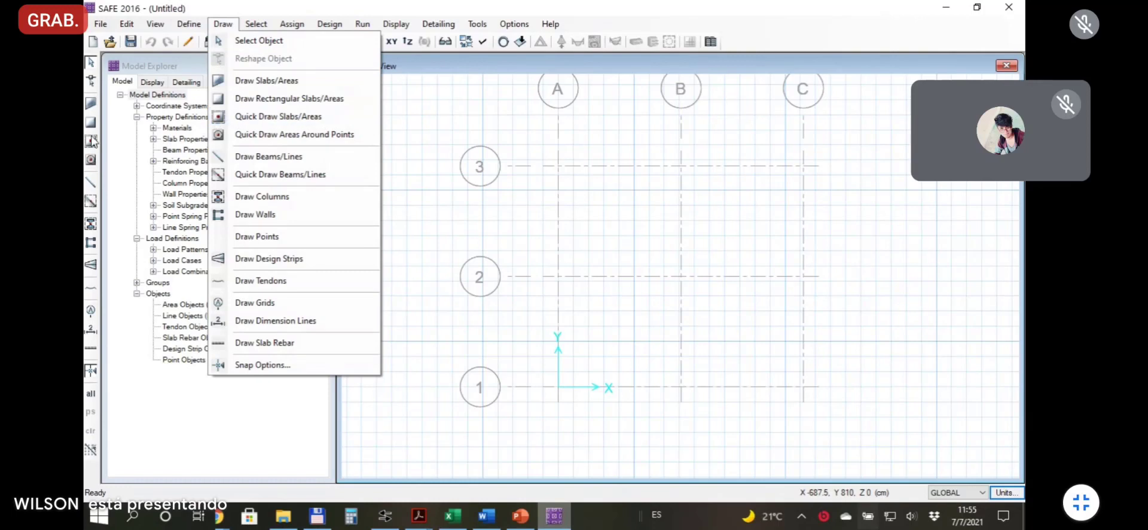
{"action": "left_click", "coordinate": [224, 23]}
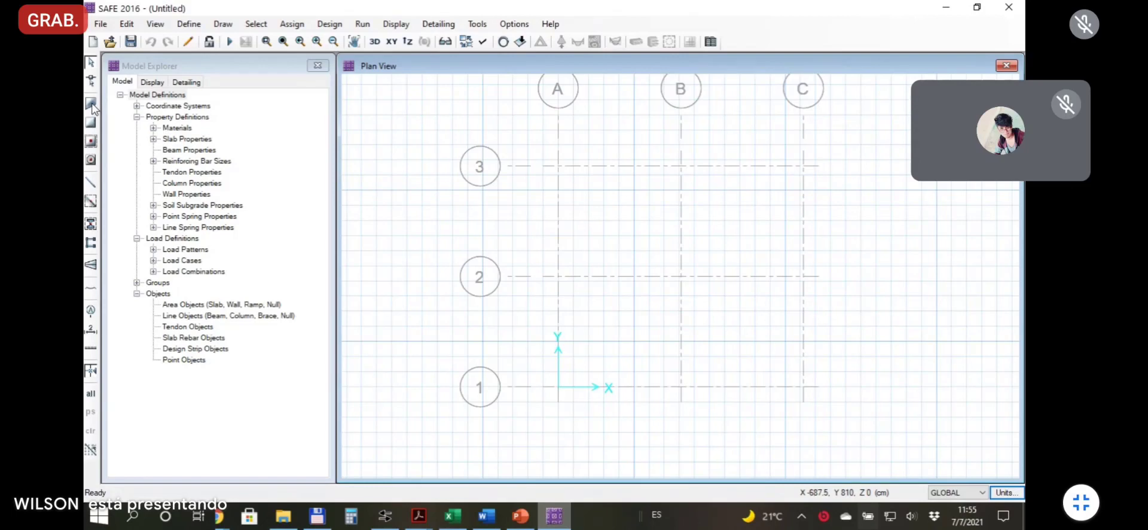
Start quick-drawing areas around points as a rectangular slab and assign it the LOSA property.
{"action": "left_click", "coordinate": [91, 141]}
{"action": "left_click", "coordinate": [91, 160]}
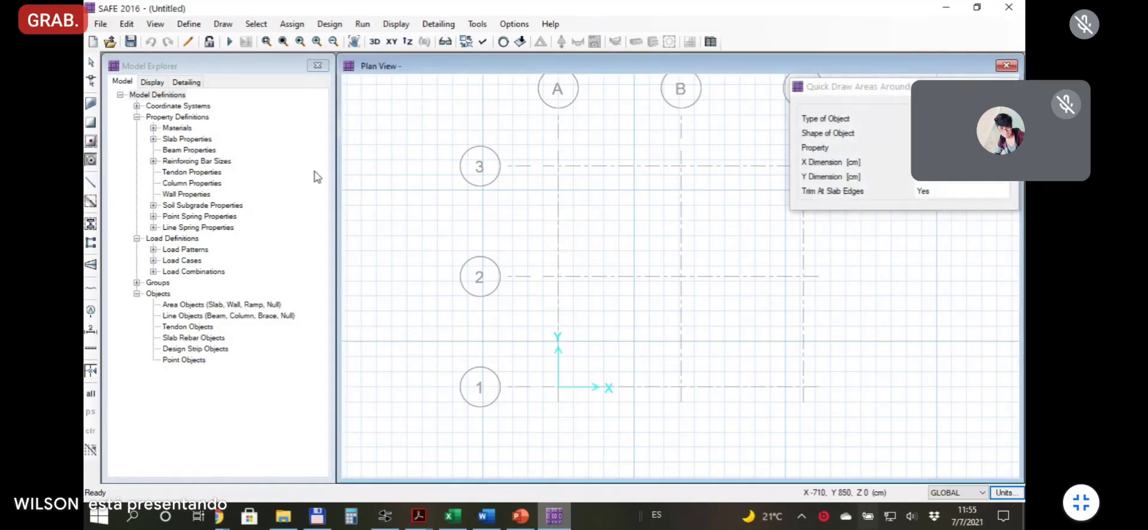
{"action": "mouse_move", "coordinate": [880, 90]}
{"action": "left_mouse_down"}
{"action": "mouse_move", "coordinate": [775, 107]}
{"action": "mouse_move", "coordinate": [350, 120]}
{"action": "mouse_move", "coordinate": [236, 141]}
{"action": "mouse_move", "coordinate": [258, 144]}
{"action": "left_mouse_up"}
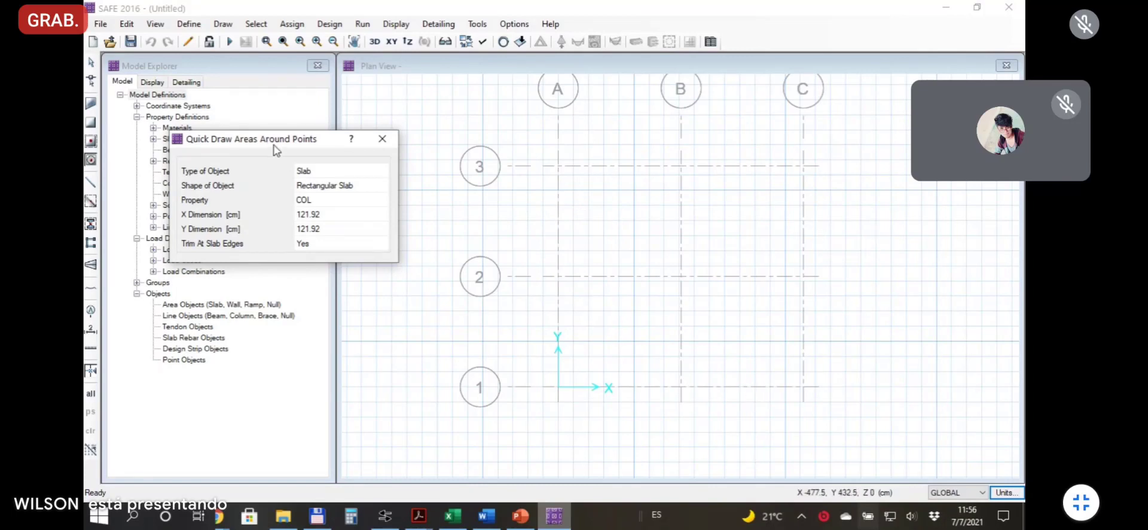
{"action": "mouse_move", "coordinate": [274, 139]}
{"action": "left_mouse_down"}
{"action": "mouse_move", "coordinate": [314, 140]}
{"action": "mouse_move", "coordinate": [324, 124]}
{"action": "left_mouse_up"}
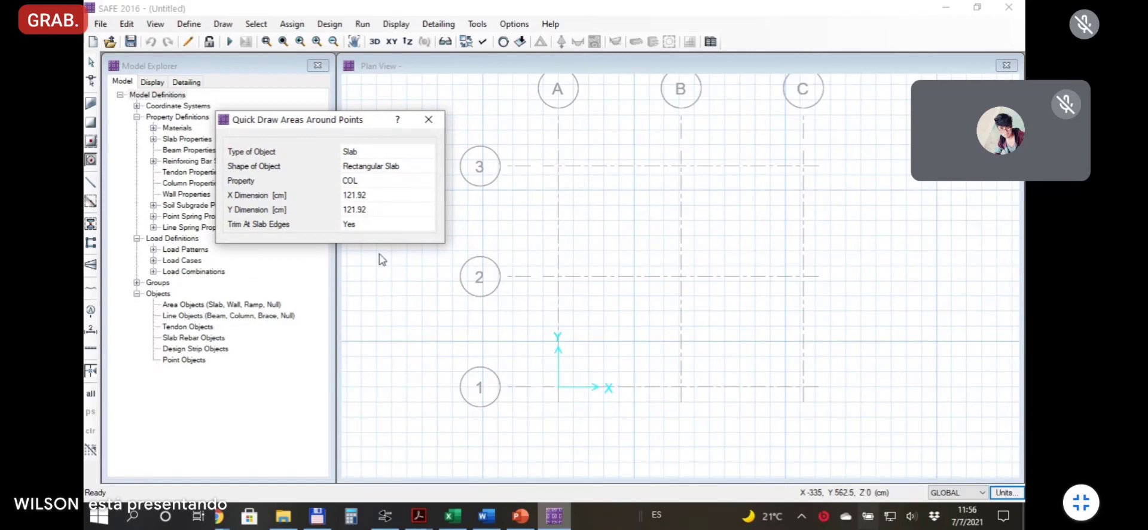
{"action": "left_click", "coordinate": [367, 181]}
{"action": "left_click", "coordinate": [430, 181]}
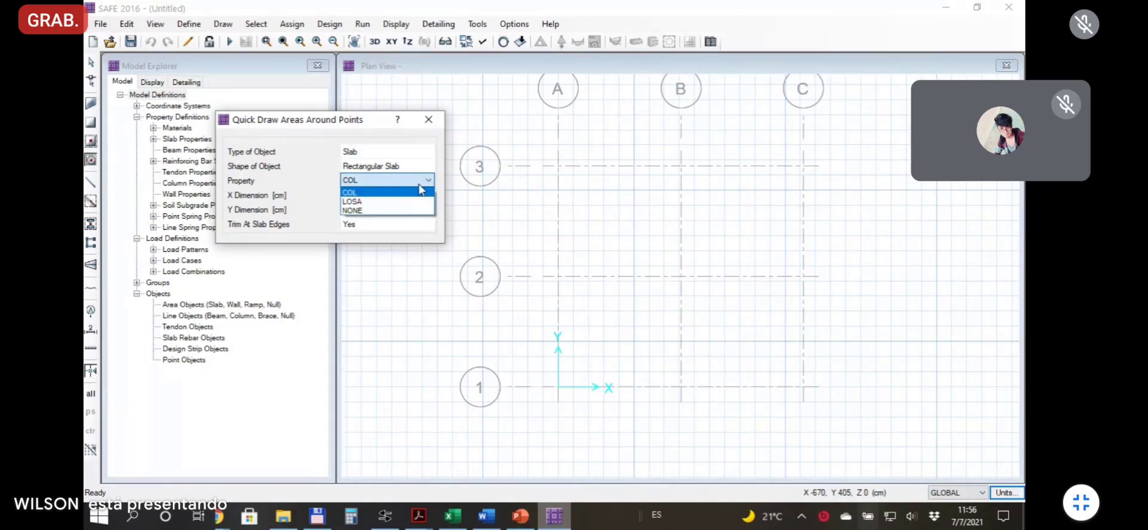
{"action": "left_click", "coordinate": [366, 201]}
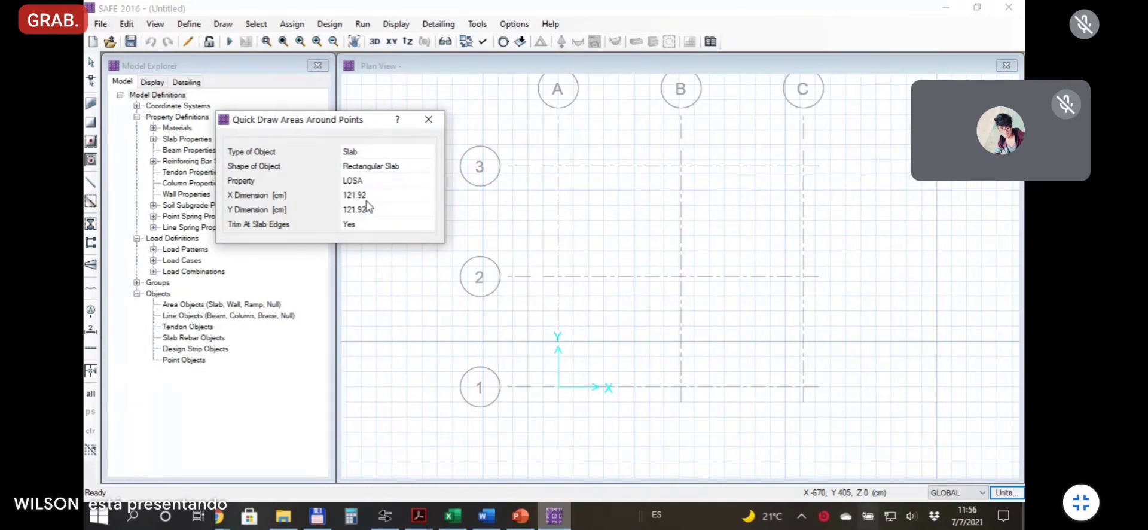
{"action": "left_click_drag", "start_coordinate": [342, 121], "coordinate": [335, 108]}
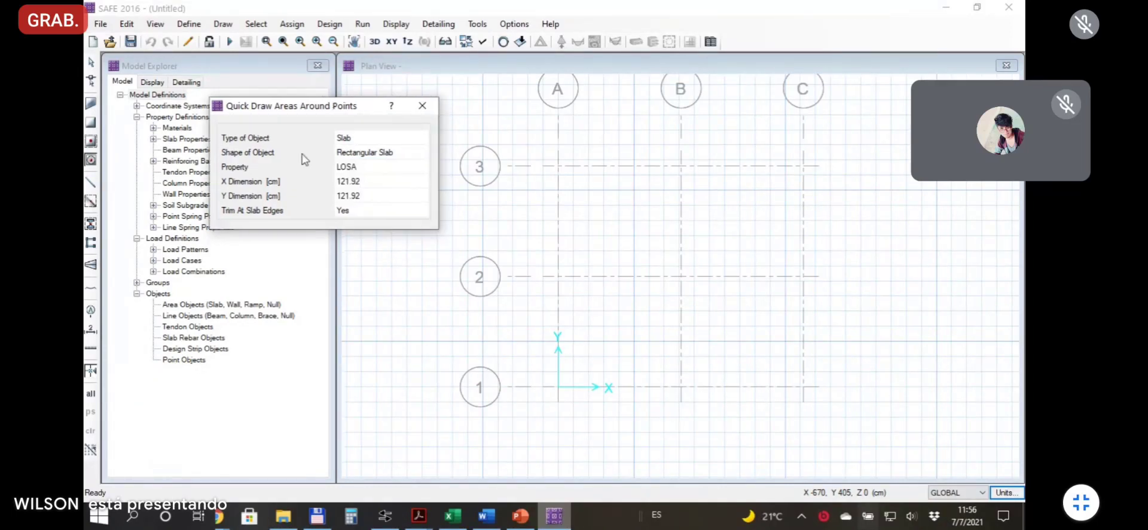
{"action": "left_click", "coordinate": [377, 188]}
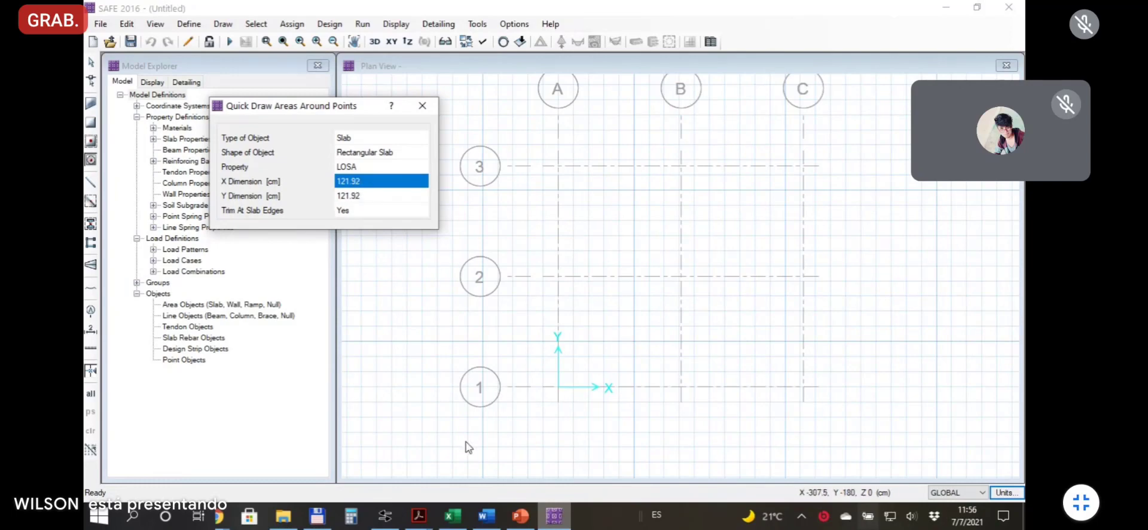
Switch to Excel and examine the slab sketch's axes and the foundation dimensions B and L in C60 and C61.
{"action": "left_click", "coordinate": [453, 516]}
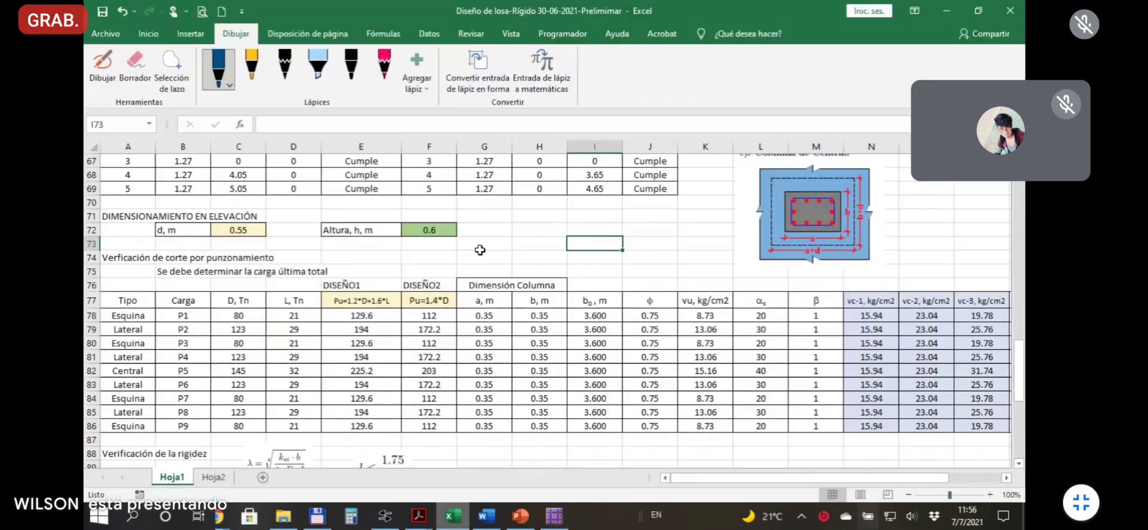
{"action": "scroll", "coordinate": [480, 261], "scroll_direction": "up", "scroll_amount": 1}
{"action": "scroll", "coordinate": [480, 261], "scroll_direction": "up", "scroll_amount": 20}
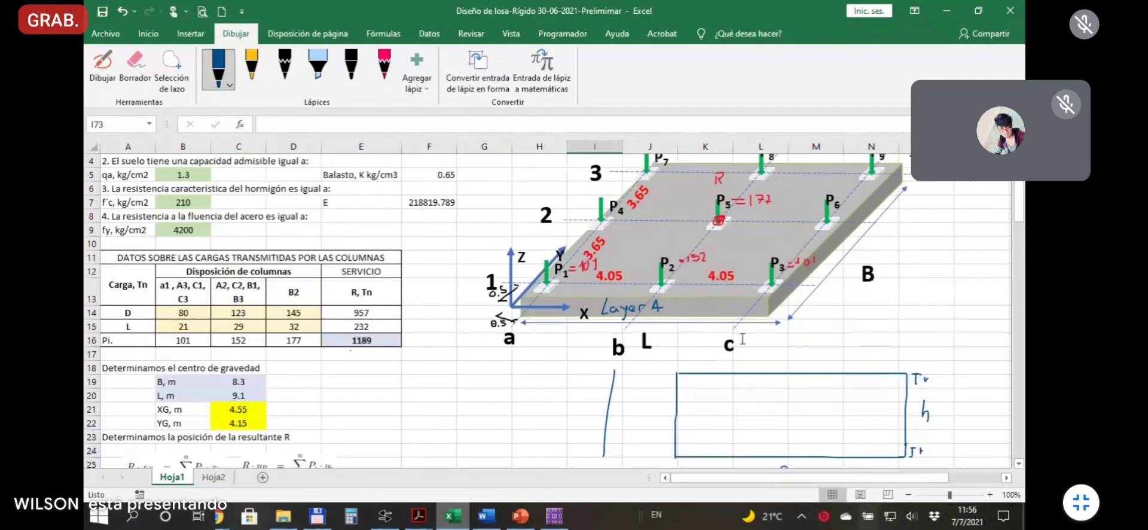
{"action": "scroll", "coordinate": [654, 324], "scroll_direction": "down", "scroll_amount": 1}
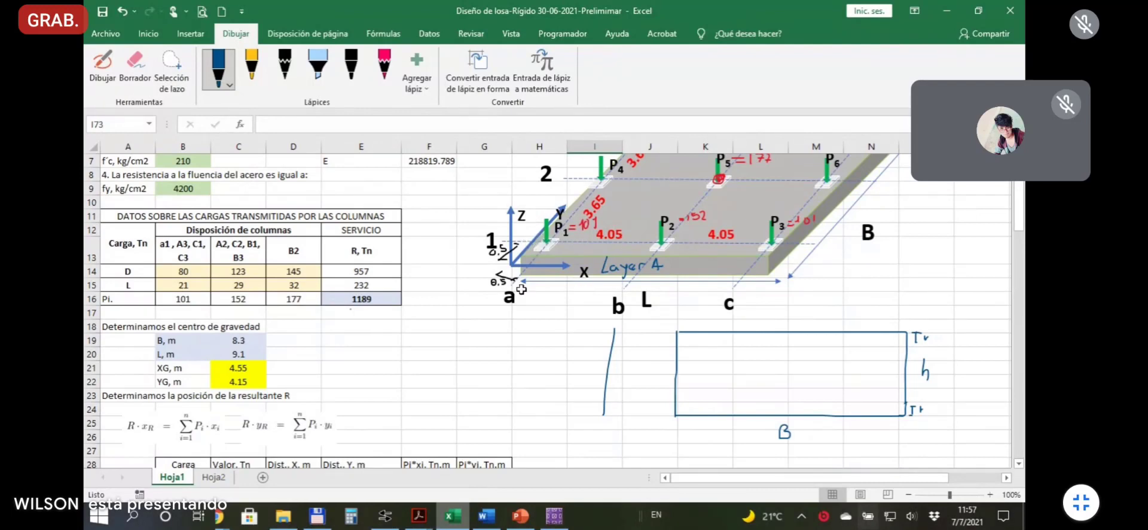
{"action": "scroll", "coordinate": [403, 300], "scroll_direction": "down", "scroll_amount": 10}
{"action": "scroll", "coordinate": [401, 299], "scroll_direction": "down", "scroll_amount": 6}
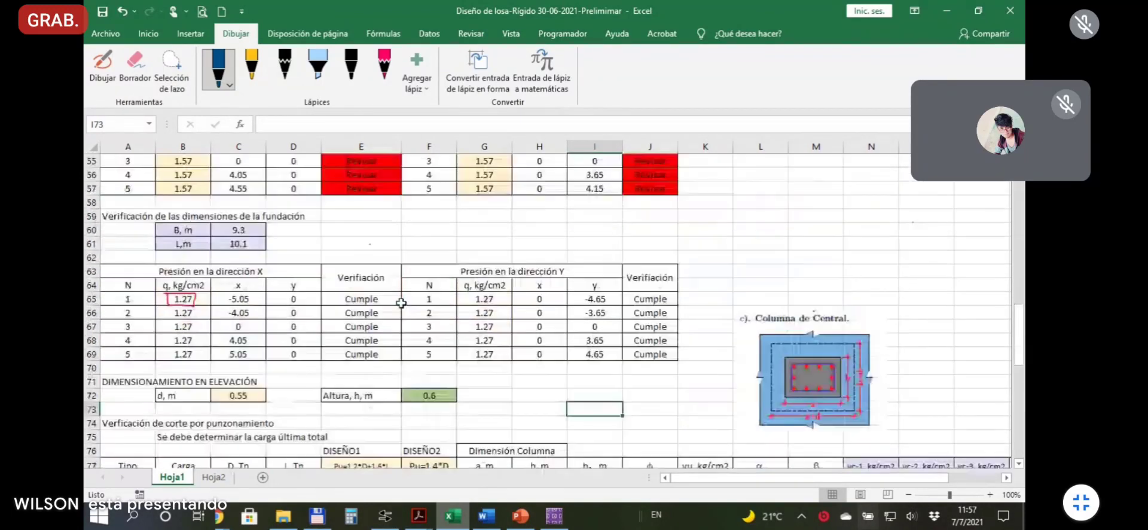
{"action": "left_click", "coordinate": [237, 230]}
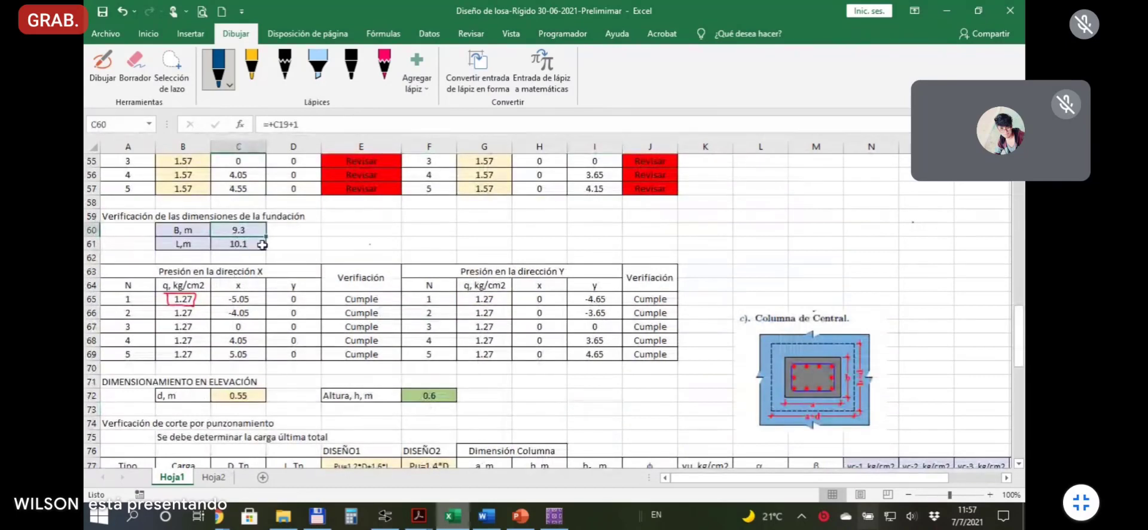
{"action": "left_click", "coordinate": [190, 235]}
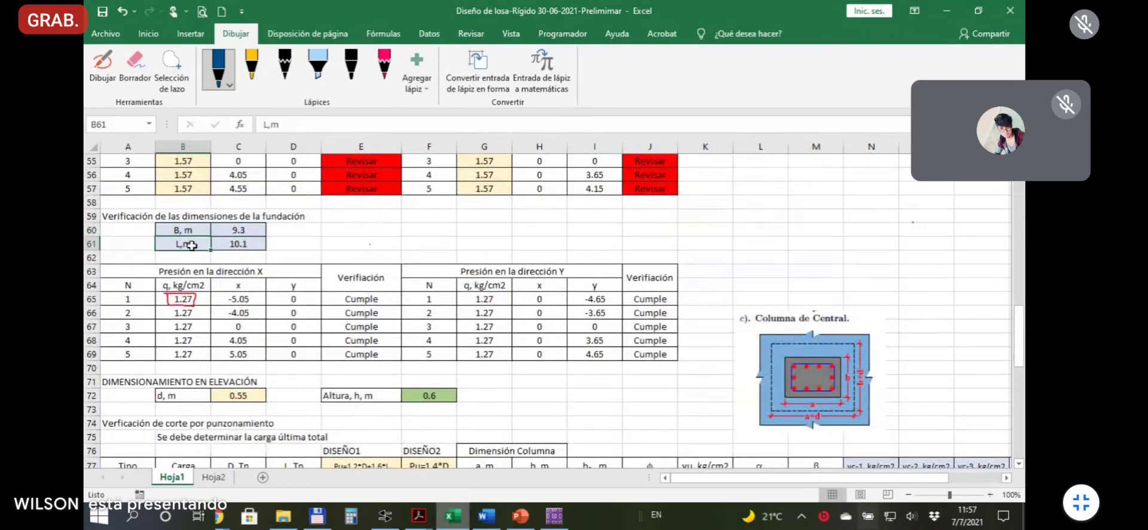
{"action": "left_click", "coordinate": [241, 231]}
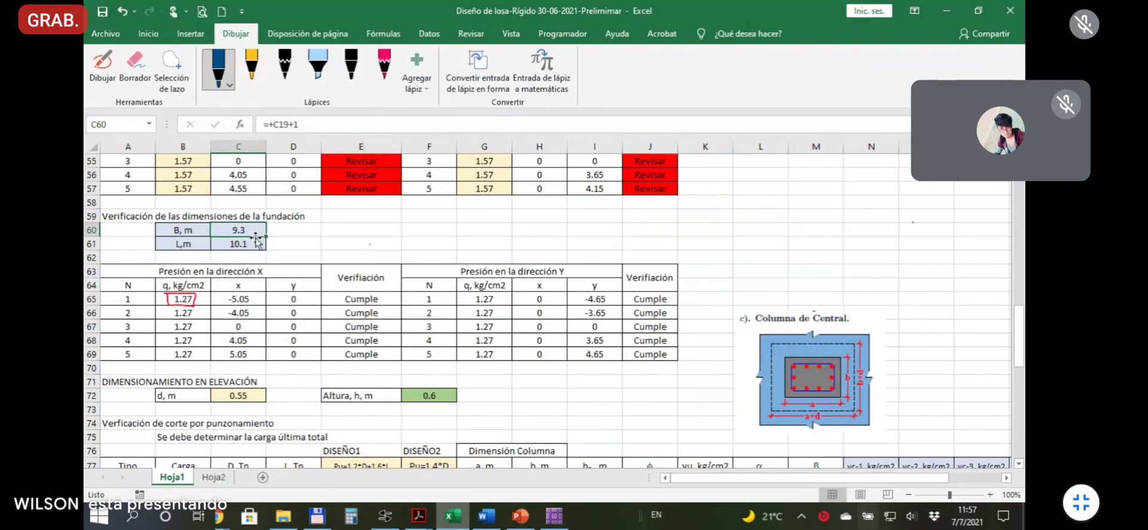
{"action": "left_click", "coordinate": [247, 245]}
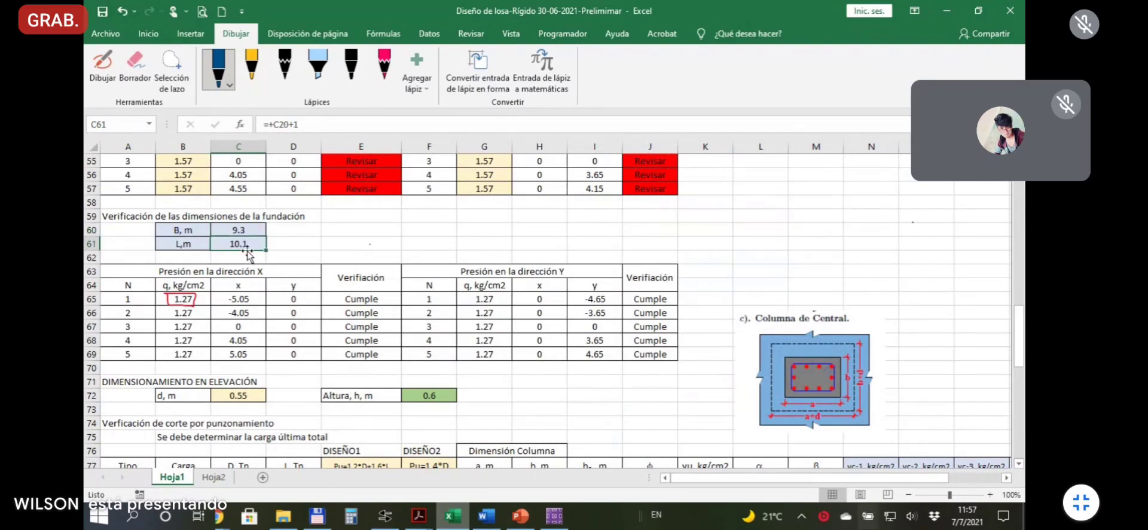
{"action": "left_click", "coordinate": [279, 242]}
{"action": "left_click", "coordinate": [245, 244]}
{"action": "left_click", "coordinate": [300, 245]}
{"action": "left_click", "coordinate": [237, 245]}
Switch to SAFE and set the rectangular slab's dimensions to 1010 cm in X and 930 cm in Y.
{"action": "left_click", "coordinate": [562, 515]}
{"action": "left_click", "coordinate": [373, 183]}
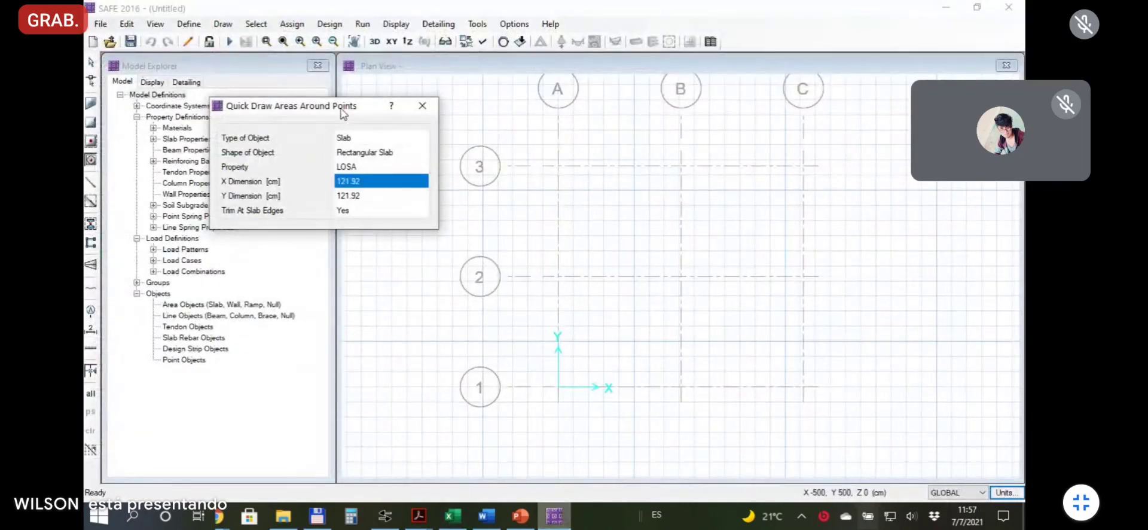
{"action": "left_click_drag", "start_coordinate": [342, 113], "coordinate": [386, 116]}
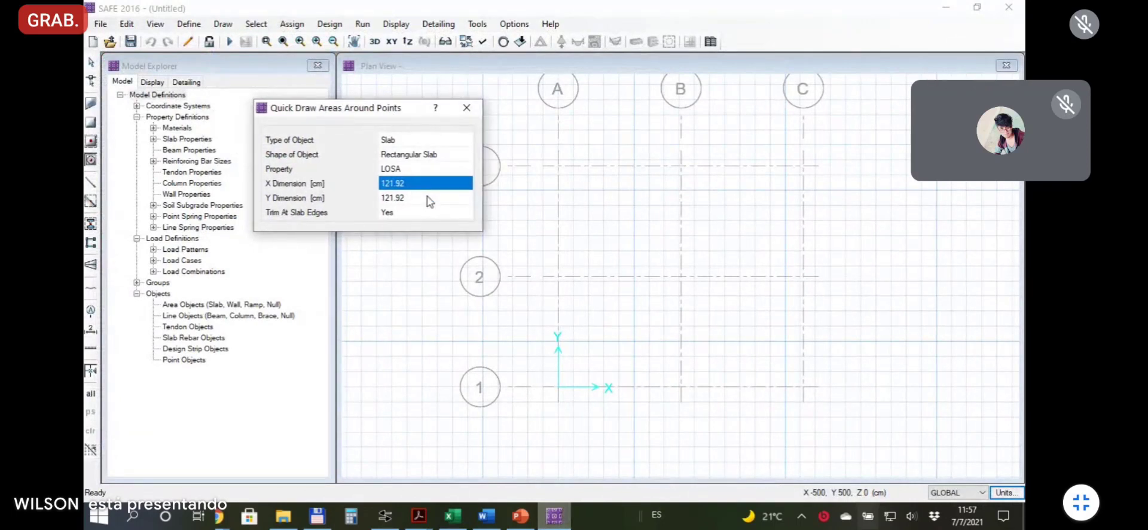
{"action": "type", "text": "1010"}
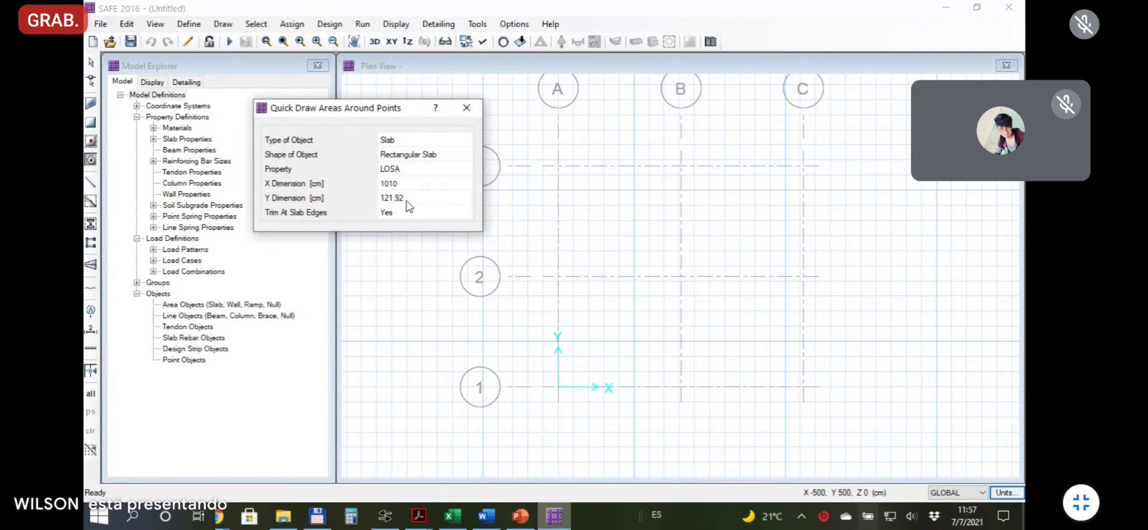
{"action": "left_click", "coordinate": [418, 199]}
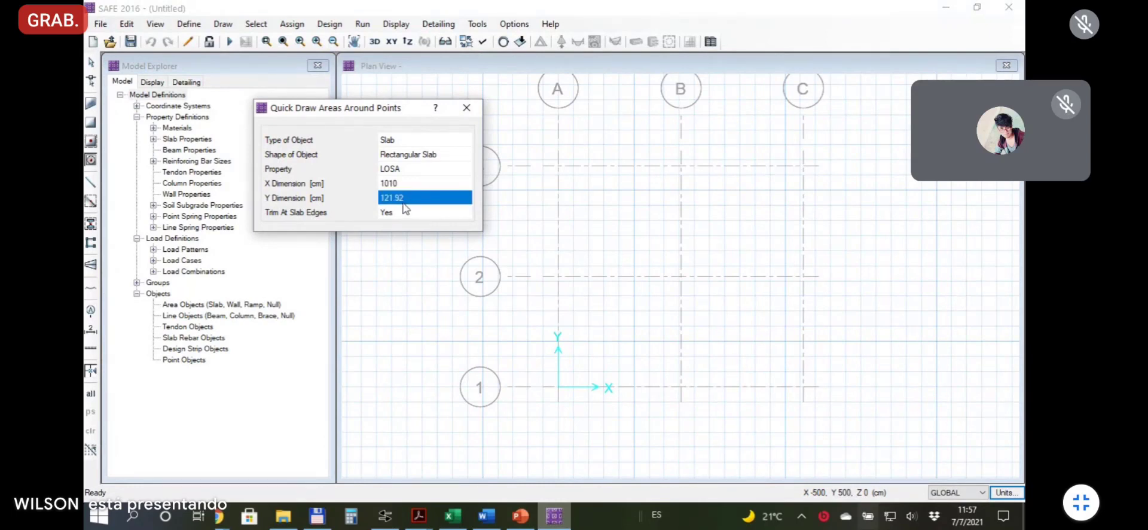
{"action": "left_click", "coordinate": [407, 200]}
{"action": "type", "text": "930"}
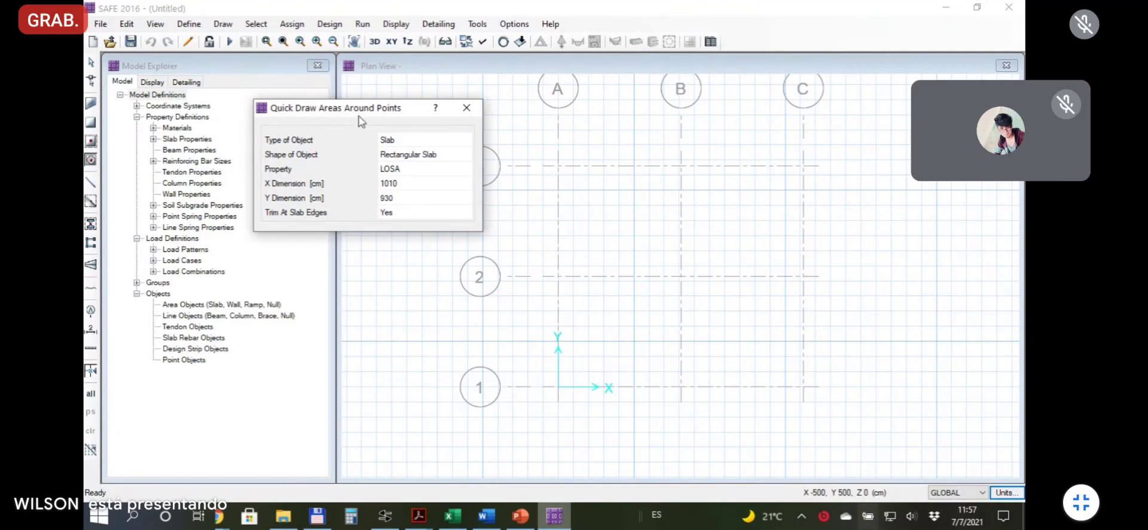
Place the LOSA slab centred on the intersection of grid lines B and 2.
{"action": "left_click", "coordinate": [363, 111]}
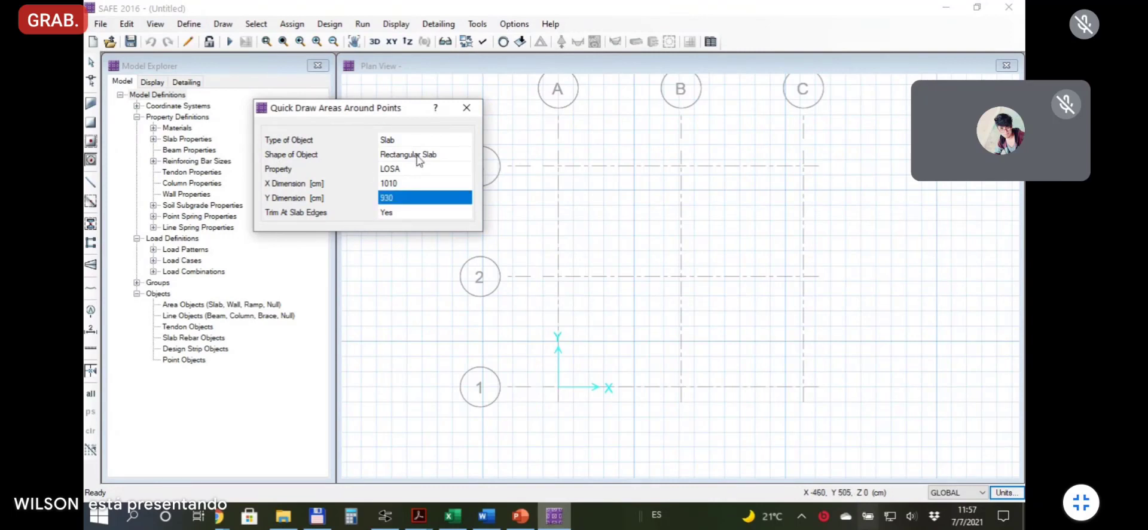
{"action": "left_click_drag", "start_coordinate": [394, 109], "coordinate": [366, 109]}
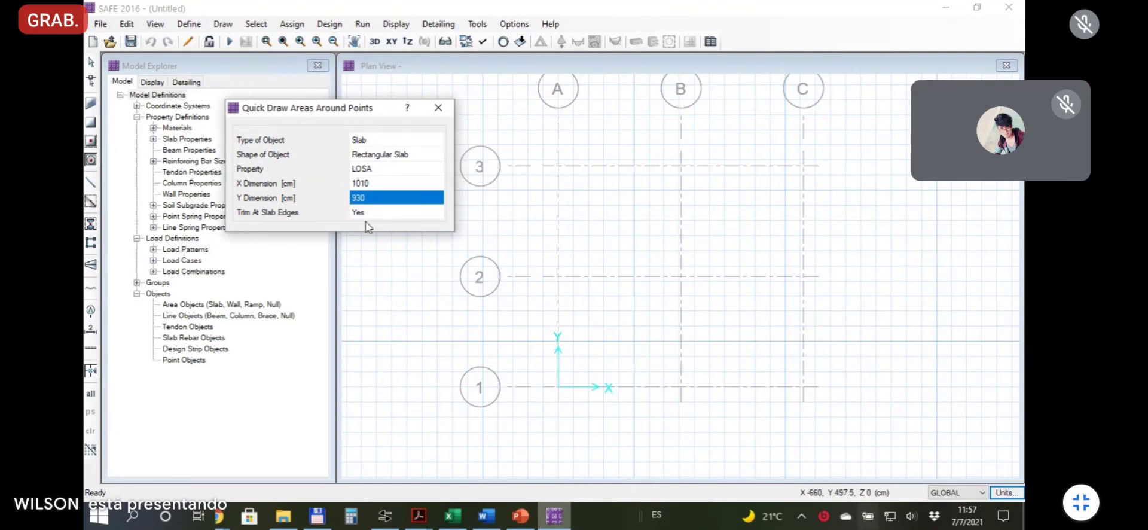
{"action": "left_click", "coordinate": [682, 277]}
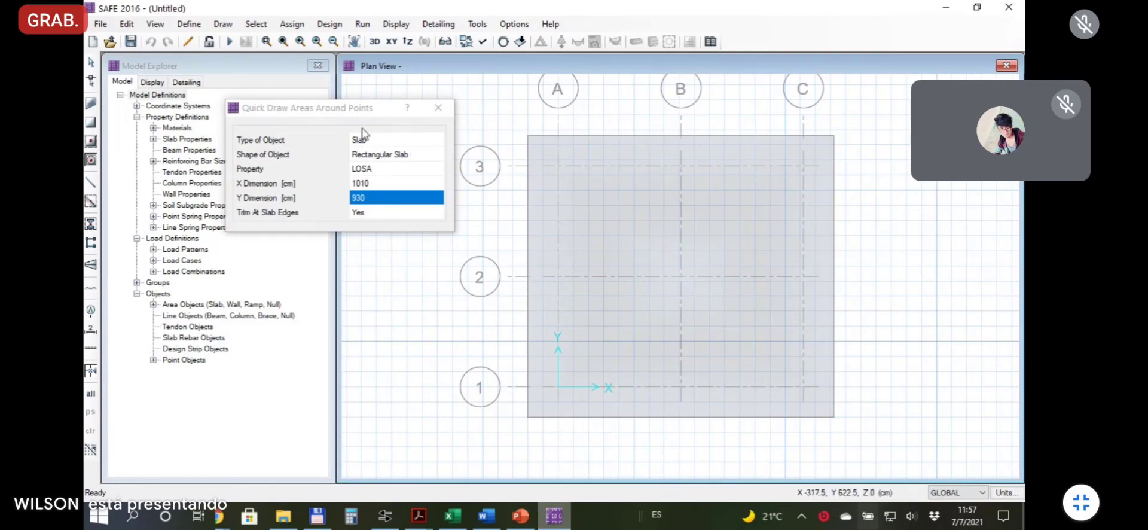
Assign the COL property to the quick-drawn rectangular area and set its X and Y dimensions to 35 cm each.
{"action": "left_click_drag", "start_coordinate": [357, 113], "coordinate": [338, 108]}
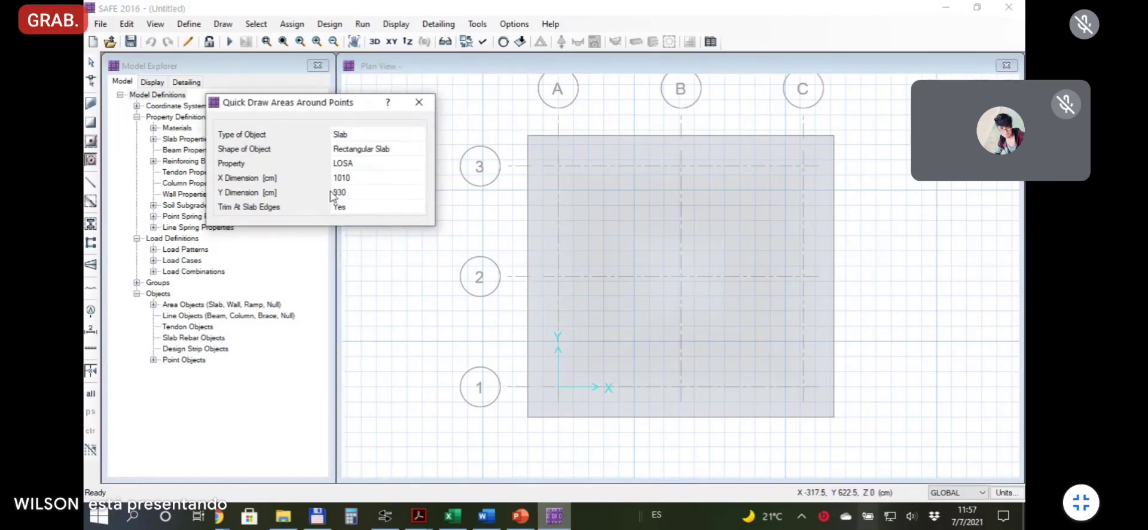
{"action": "left_click", "coordinate": [375, 168]}
{"action": "left_click", "coordinate": [418, 162]}
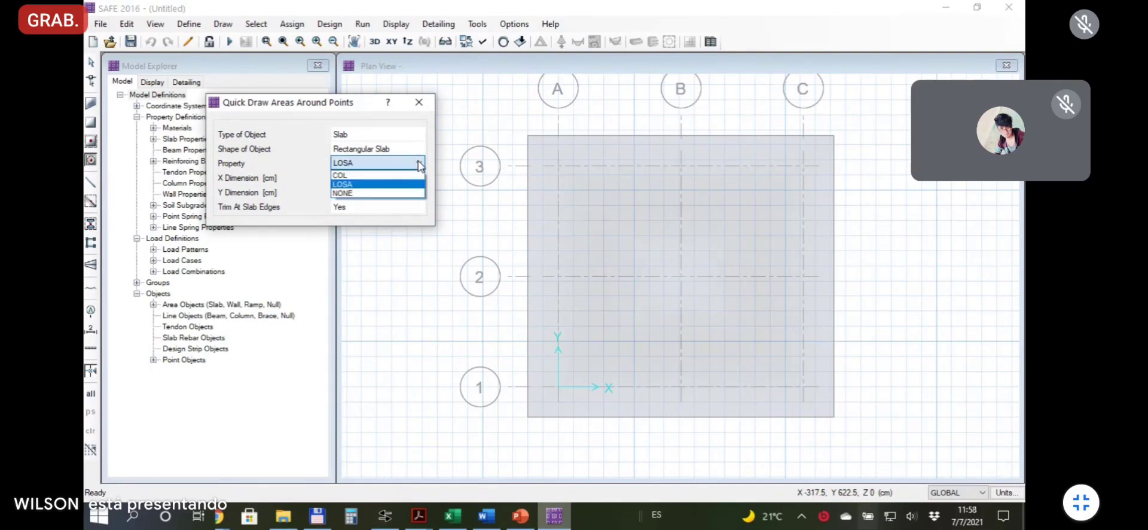
{"action": "left_click", "coordinate": [363, 176]}
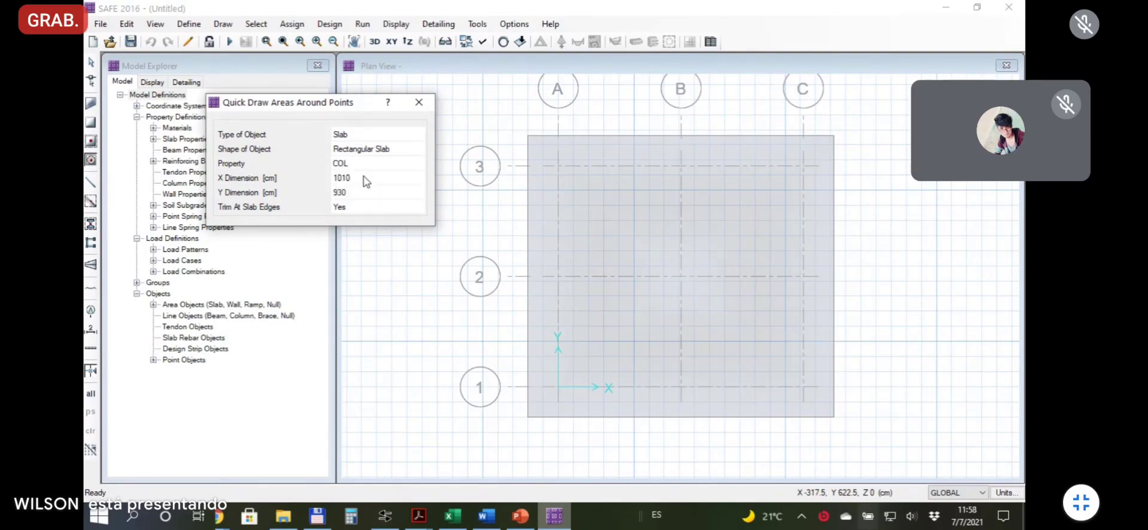
{"action": "left_click", "coordinate": [359, 180]}
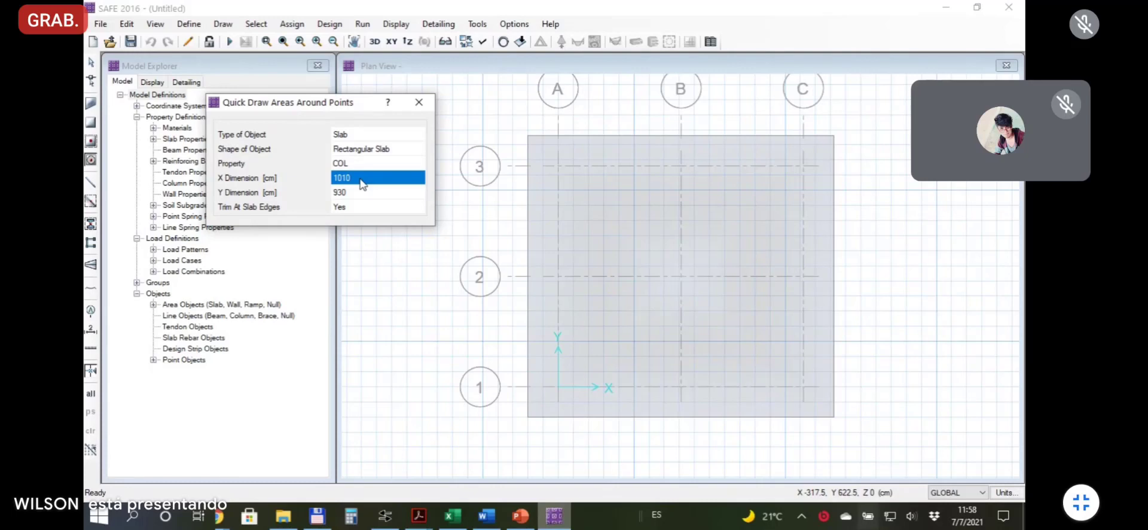
{"action": "type", "text": "35"}
{"action": "left_click", "coordinate": [358, 191]}
{"action": "type", "text": "35"}
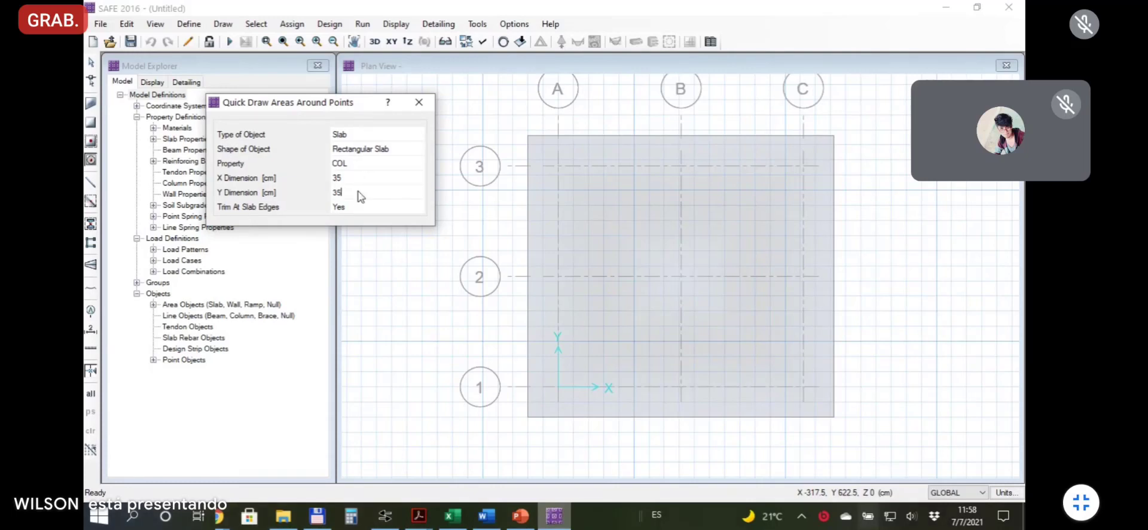
Switch to Excel and check the column size in the general data and the a and b dimensions in the punching table.
{"action": "left_click", "coordinate": [455, 520]}
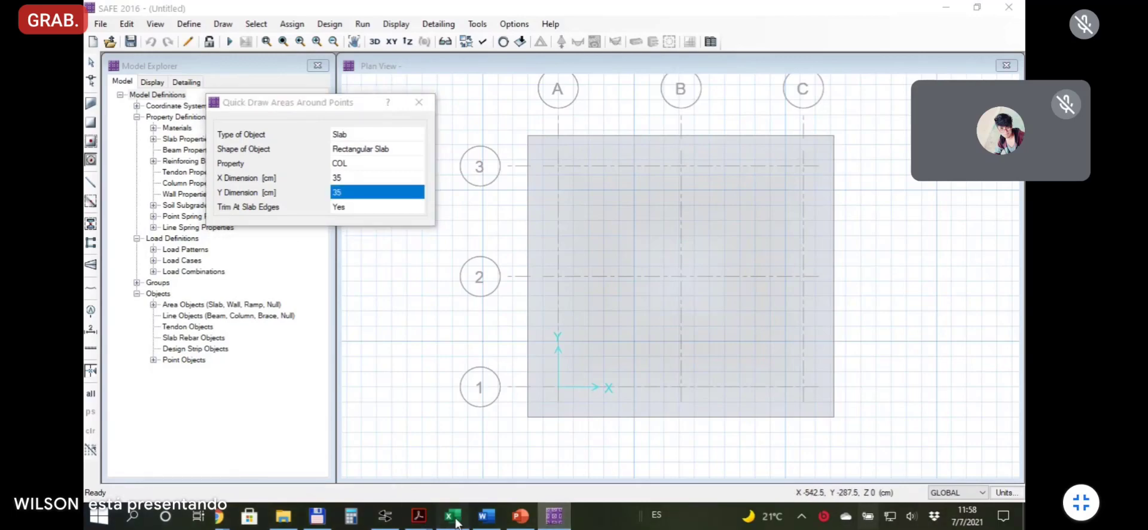
{"action": "scroll", "coordinate": [129, 202], "scroll_direction": "up", "scroll_amount": 20}
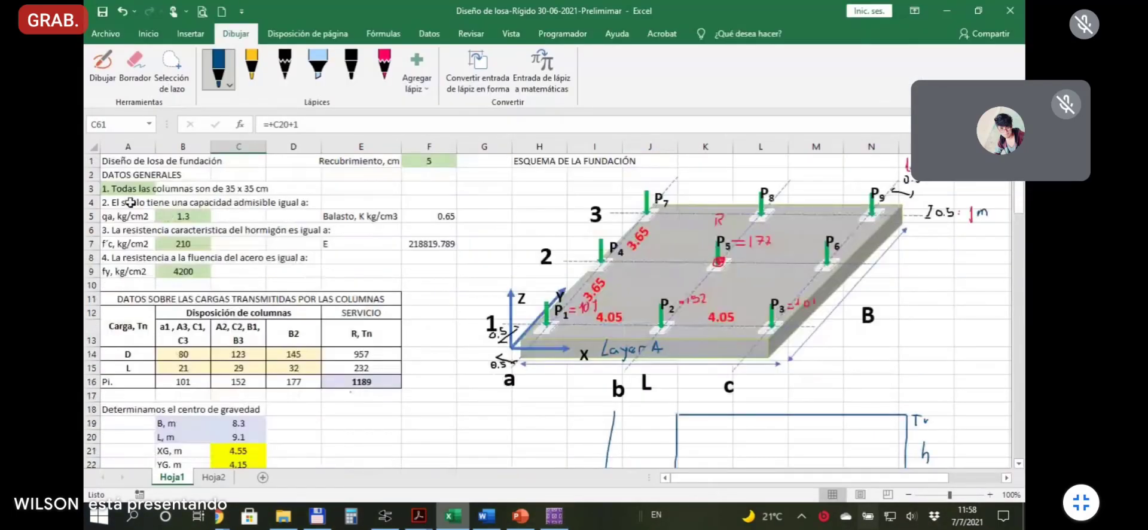
{"action": "left_click", "coordinate": [122, 190]}
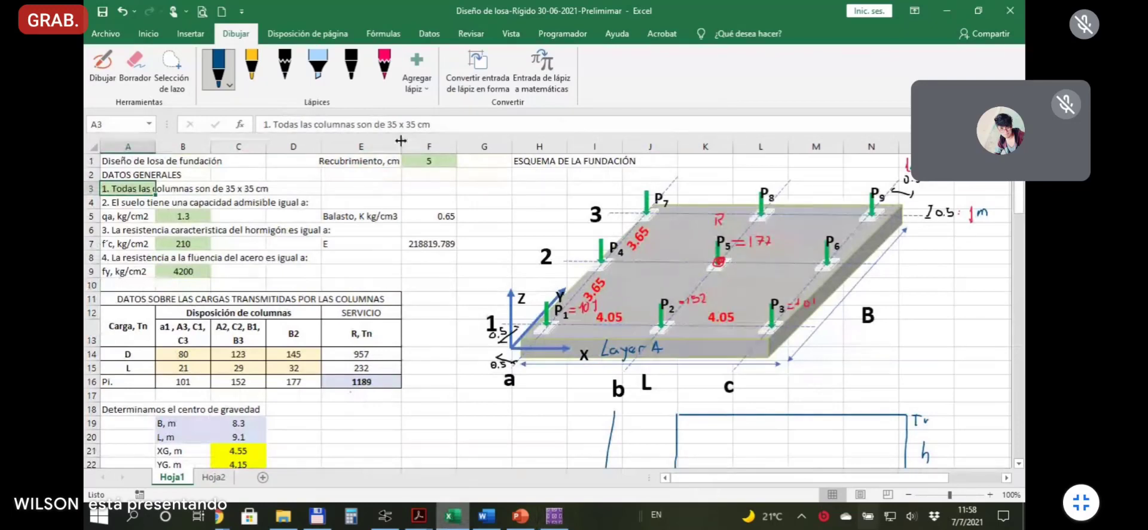
{"action": "scroll", "coordinate": [415, 431], "scroll_direction": "down", "scroll_amount": 19}
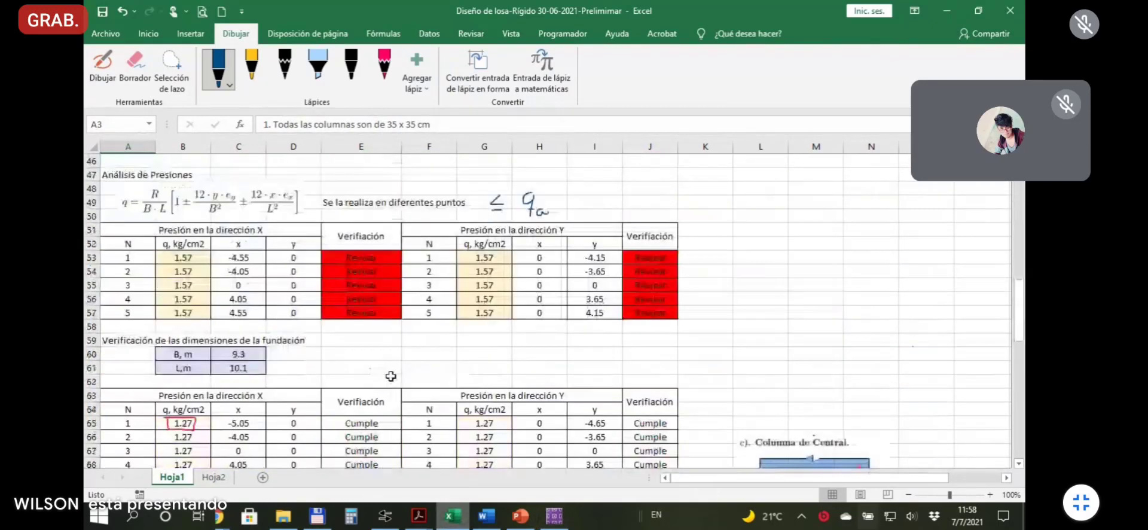
{"action": "scroll", "coordinate": [418, 353], "scroll_direction": "down", "scroll_amount": 3}
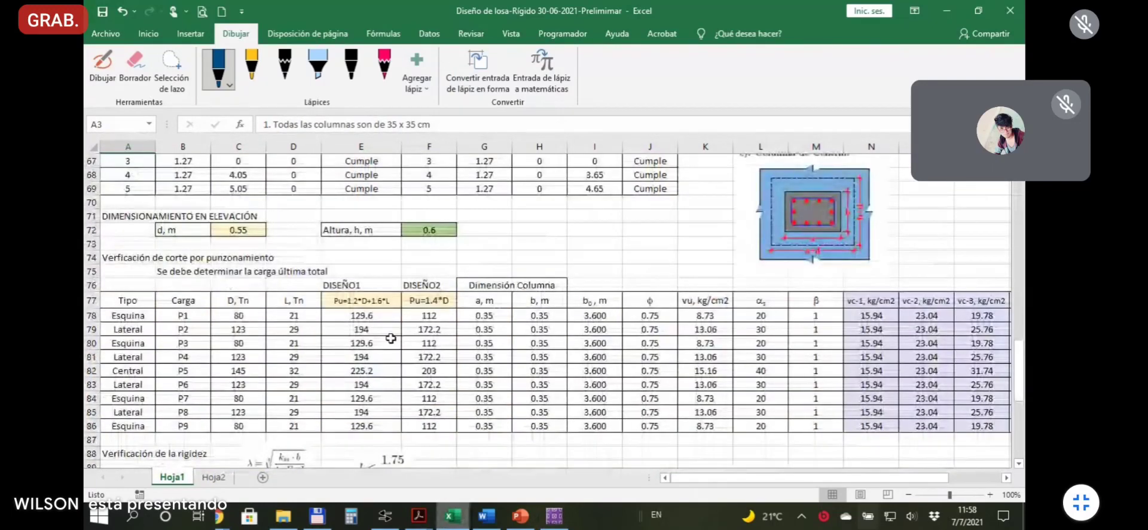
{"action": "left_click", "coordinate": [550, 315]}
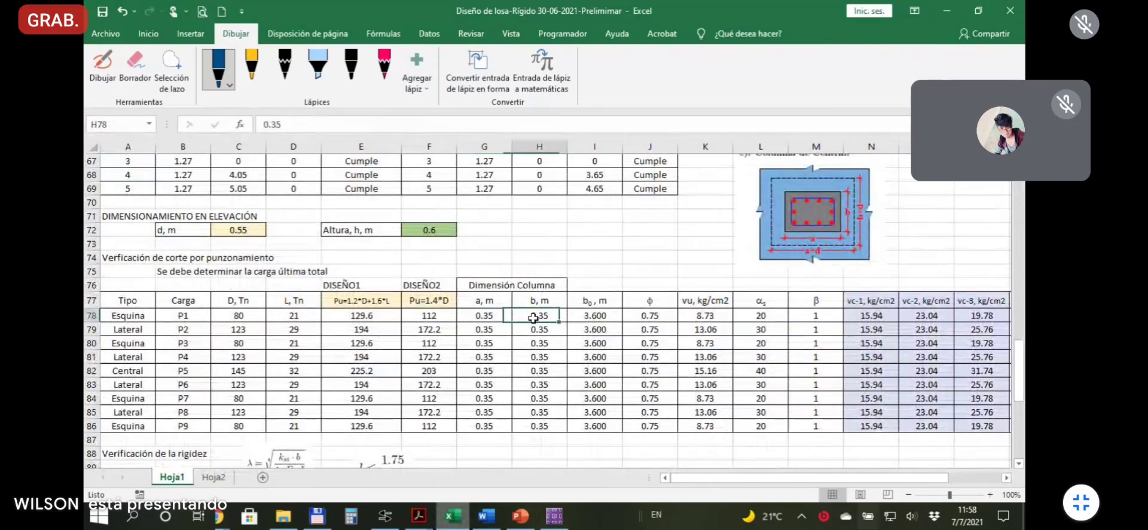
{"action": "left_click", "coordinate": [503, 317]}
Switch to SAFE and place a 35 x 35 cm COL area at each intersection of grid lines A, B, C with 1, 2, 3.
{"action": "left_click", "coordinate": [554, 515]}
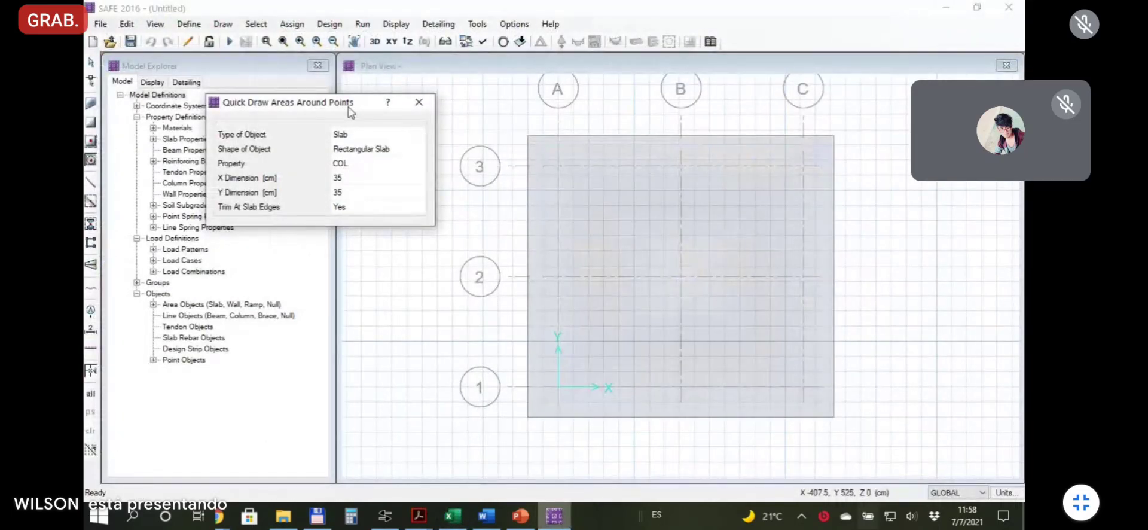
{"action": "left_click_drag", "start_coordinate": [349, 104], "coordinate": [339, 100]}
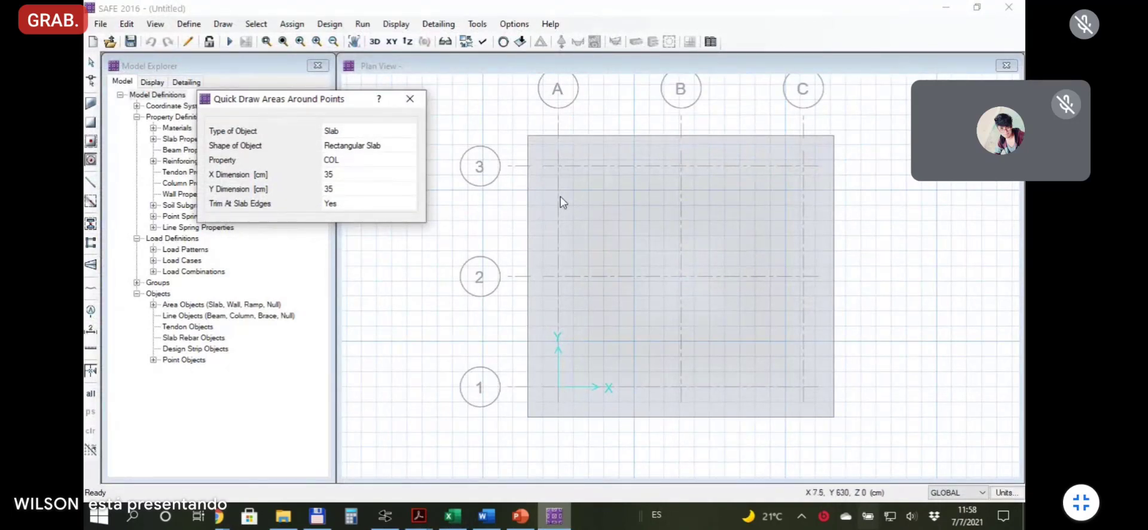
{"action": "left_click", "coordinate": [558, 166]}
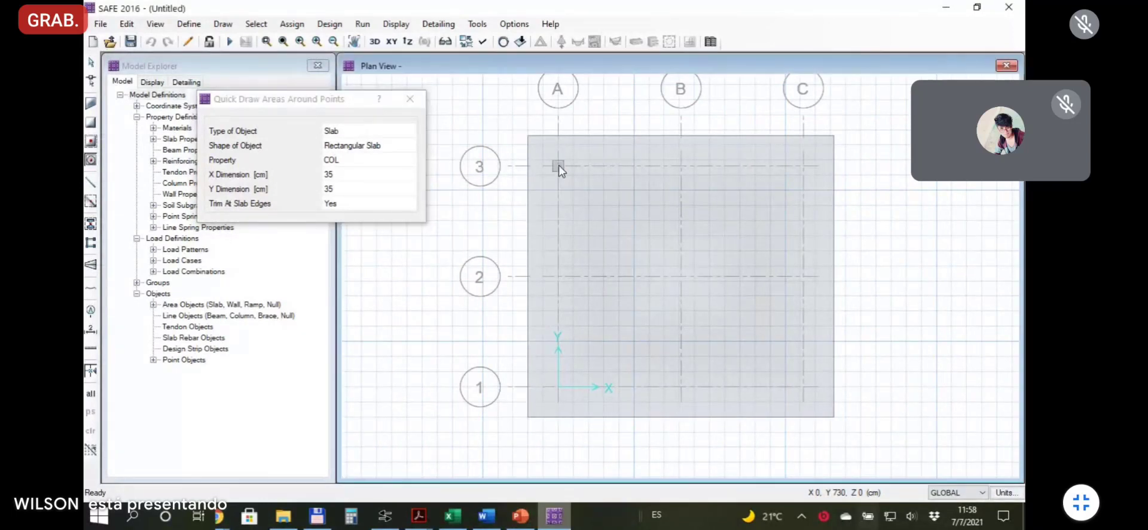
{"action": "left_click", "coordinate": [681, 167]}
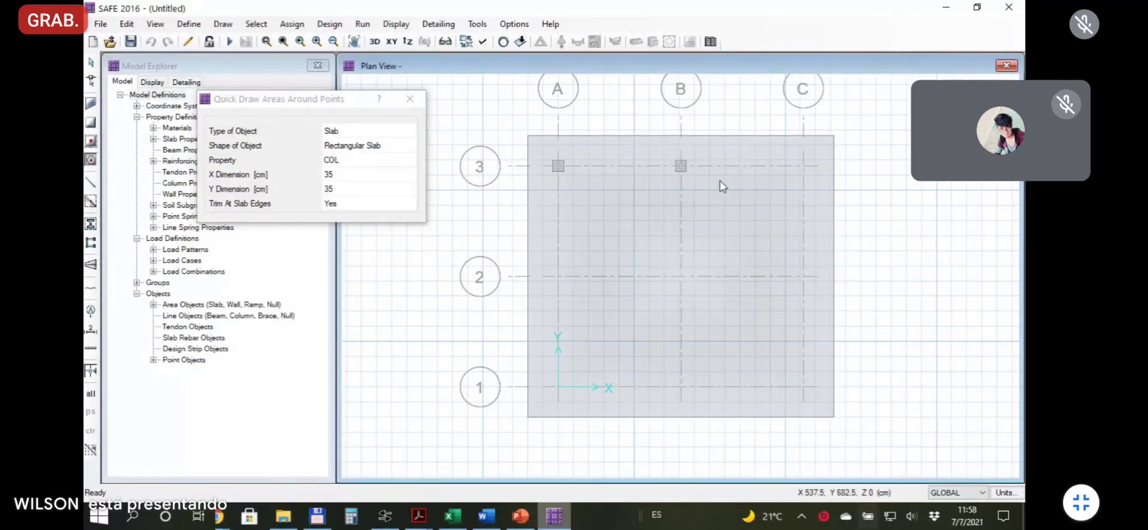
{"action": "left_click", "coordinate": [803, 167]}
{"action": "left_click", "coordinate": [558, 276]}
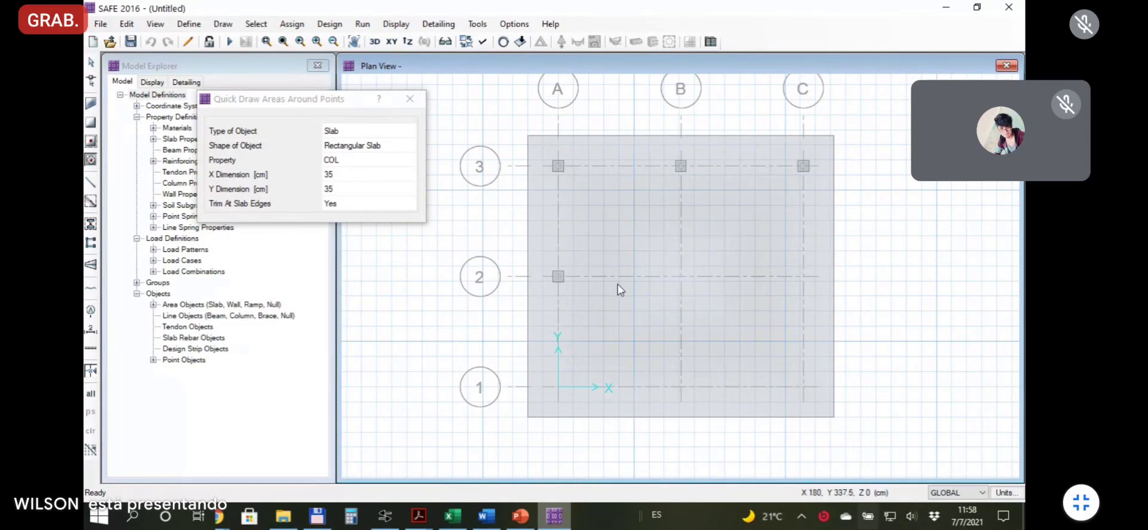
{"action": "left_click", "coordinate": [681, 277]}
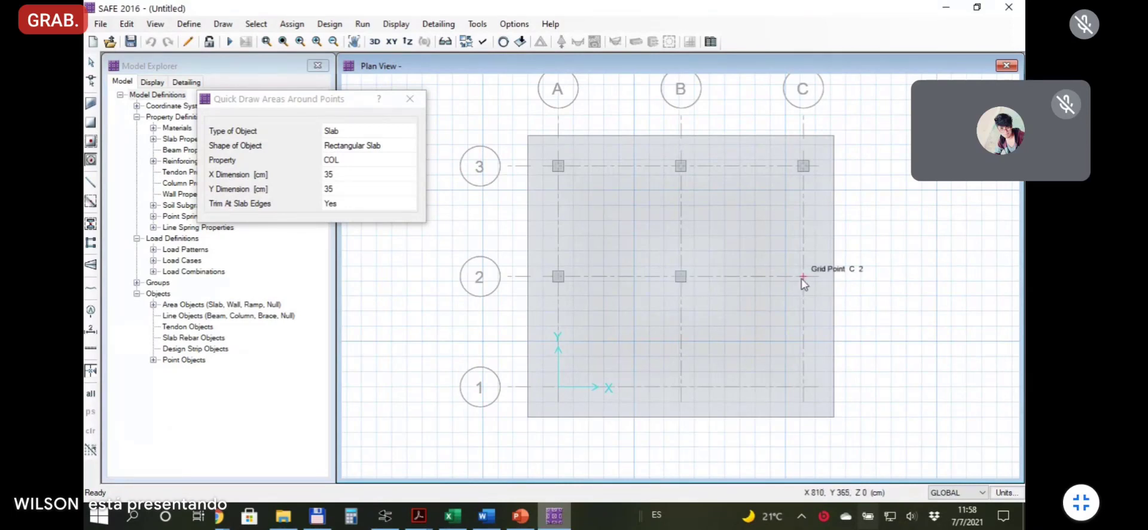
{"action": "left_click", "coordinate": [803, 277]}
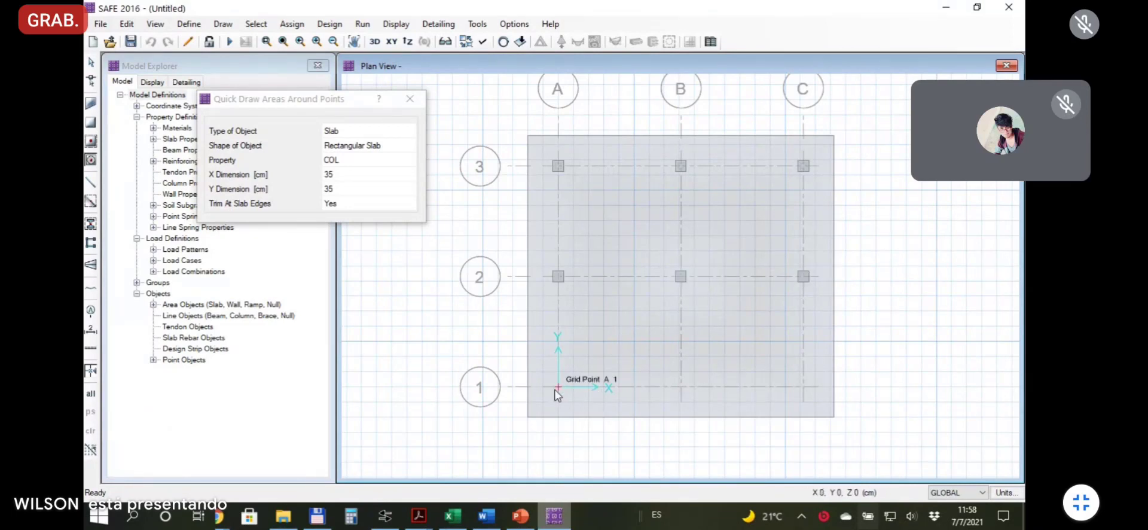
{"action": "left_click", "coordinate": [558, 387]}
{"action": "left_click", "coordinate": [681, 386]}
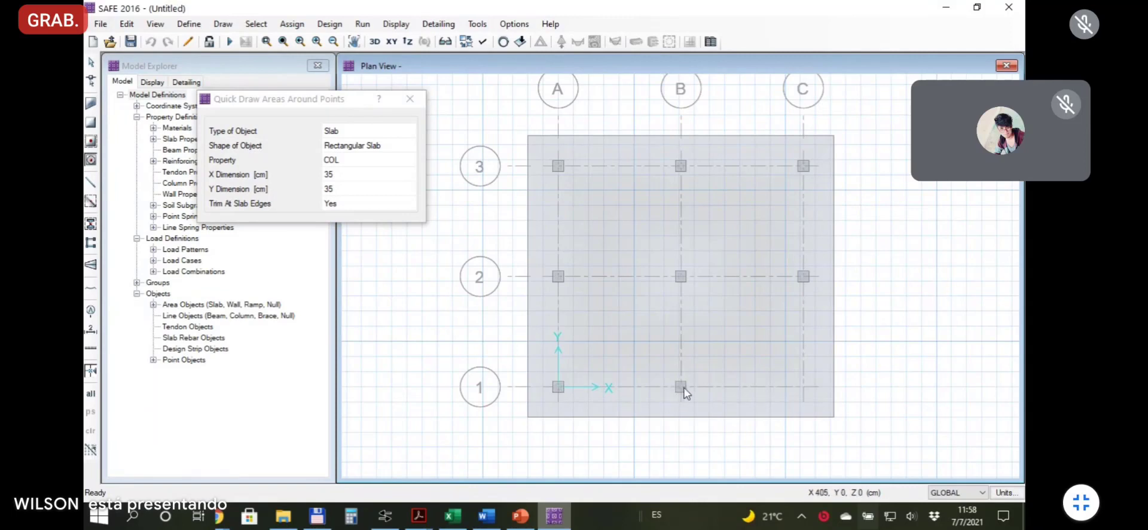
{"action": "left_click", "coordinate": [804, 387]}
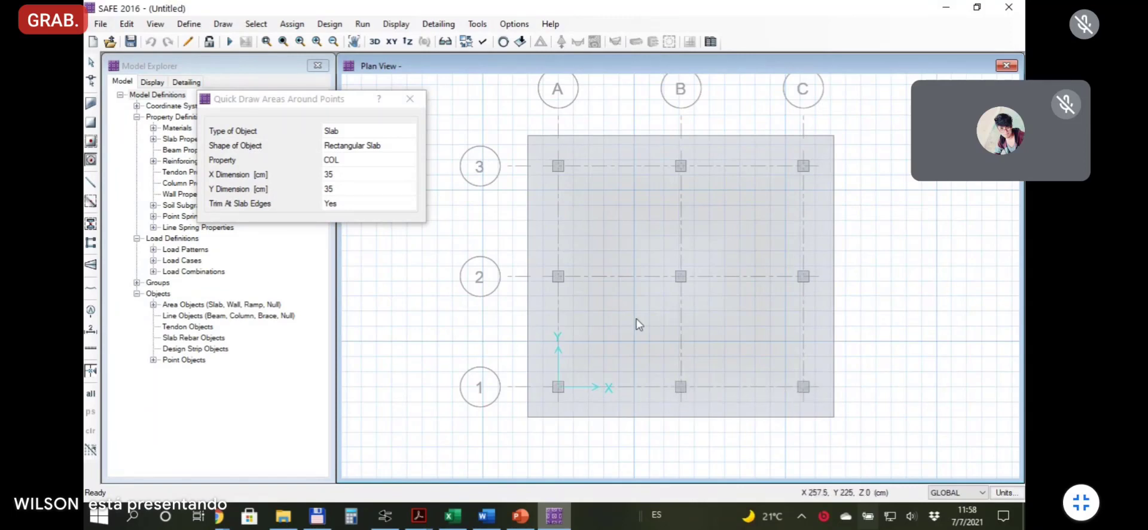
{"action": "left_click", "coordinate": [410, 99]}
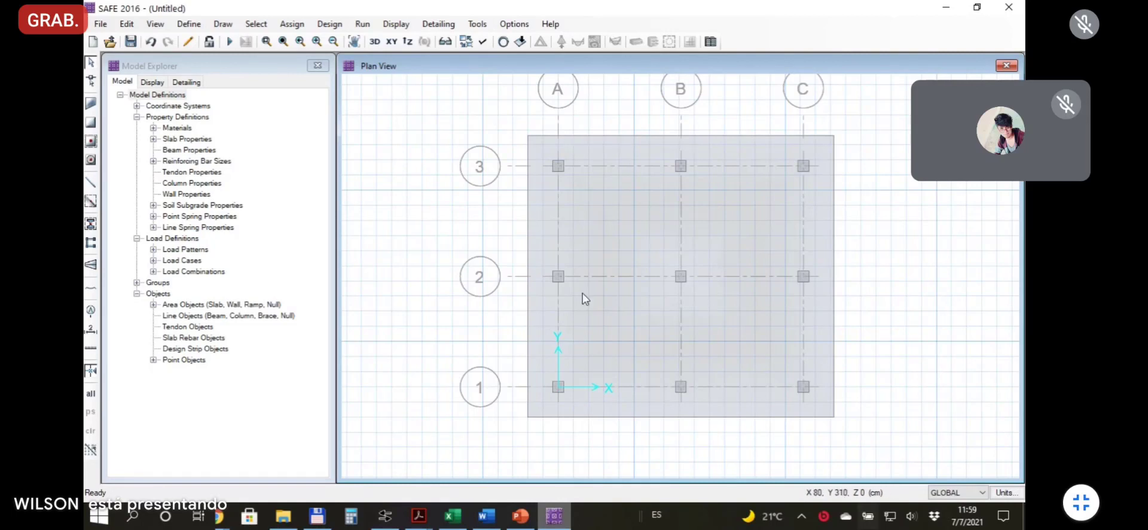
Check which soil subgrade properties are defined in the model.
{"action": "left_click", "coordinate": [189, 24]}
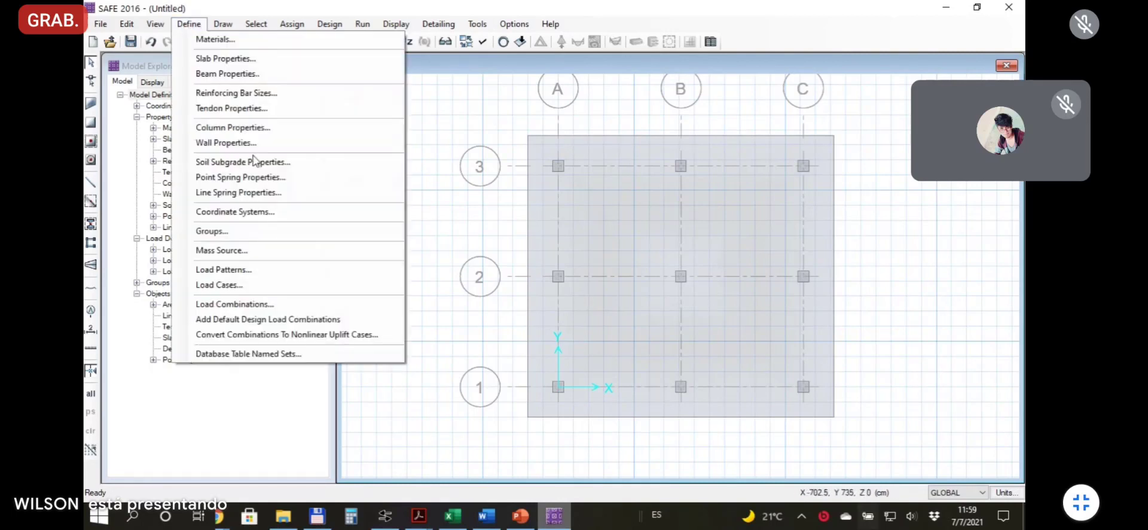
{"action": "left_click", "coordinate": [263, 162]}
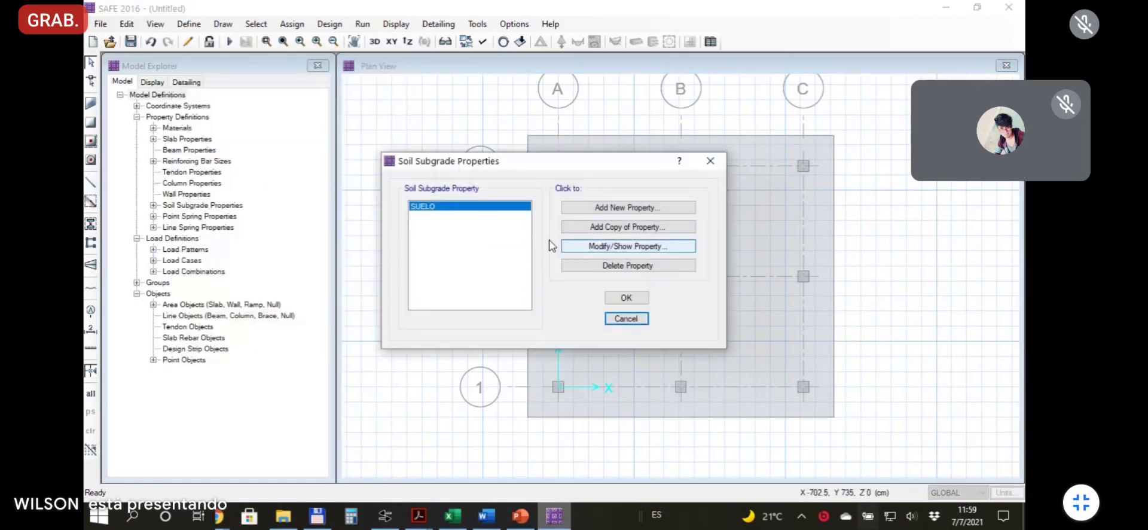
{"action": "left_click", "coordinate": [626, 297]}
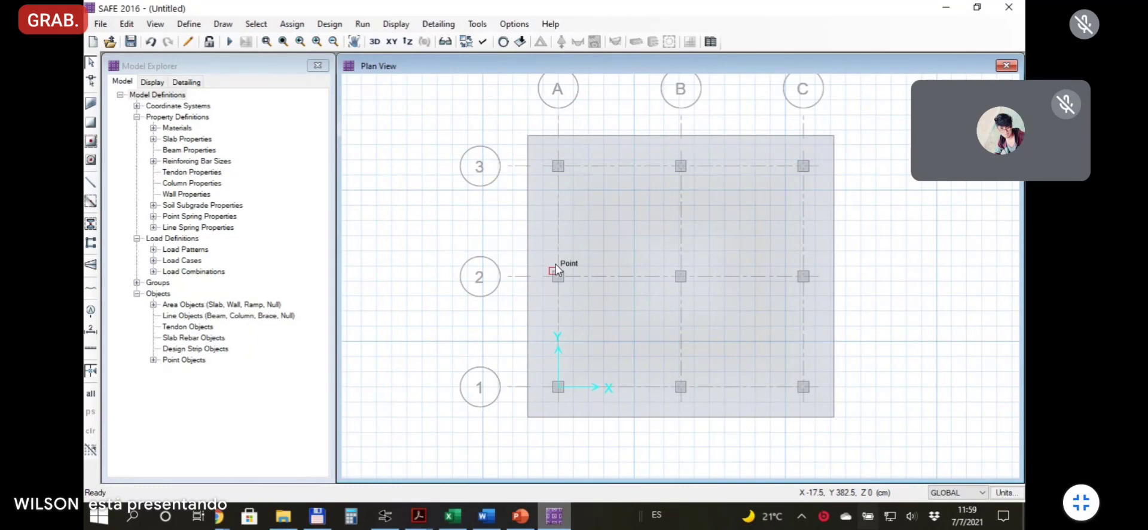
Select the large foundation slab and assign it the SUELO soil subgrade property as support.
{"action": "left_click", "coordinate": [773, 235]}
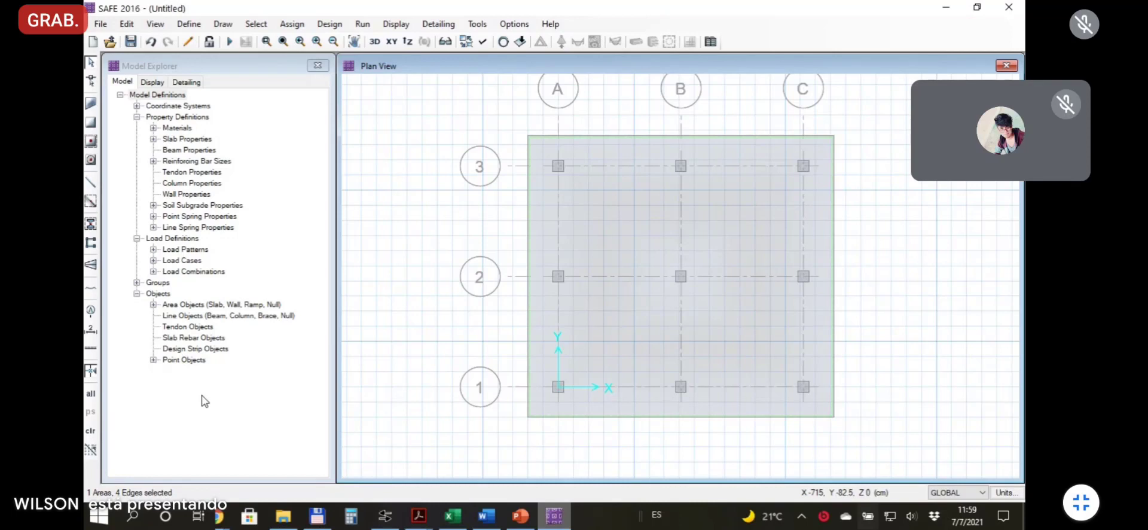
{"action": "left_click", "coordinate": [292, 23]}
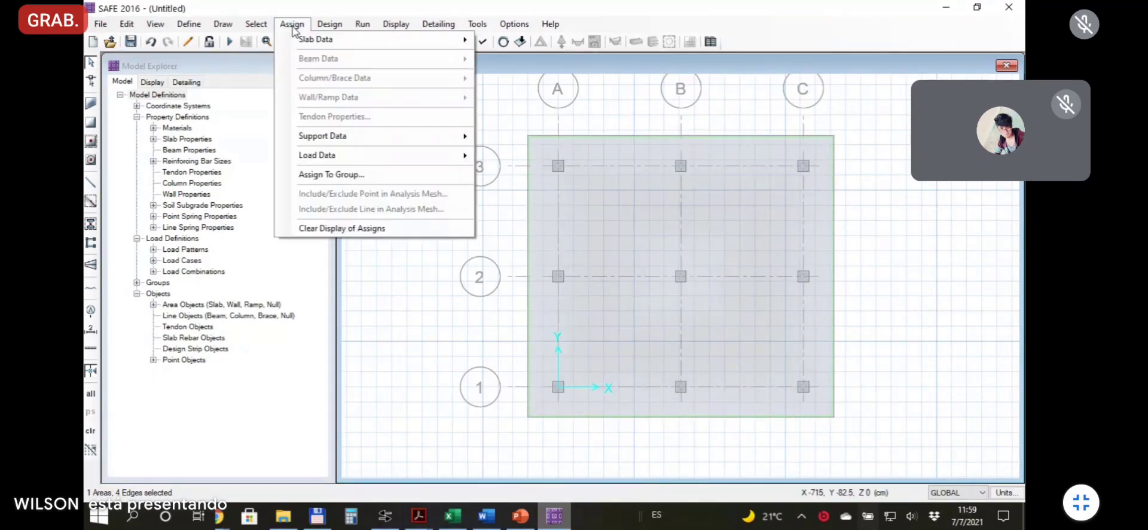
{"action": "mouse_move", "coordinate": [393, 146]}
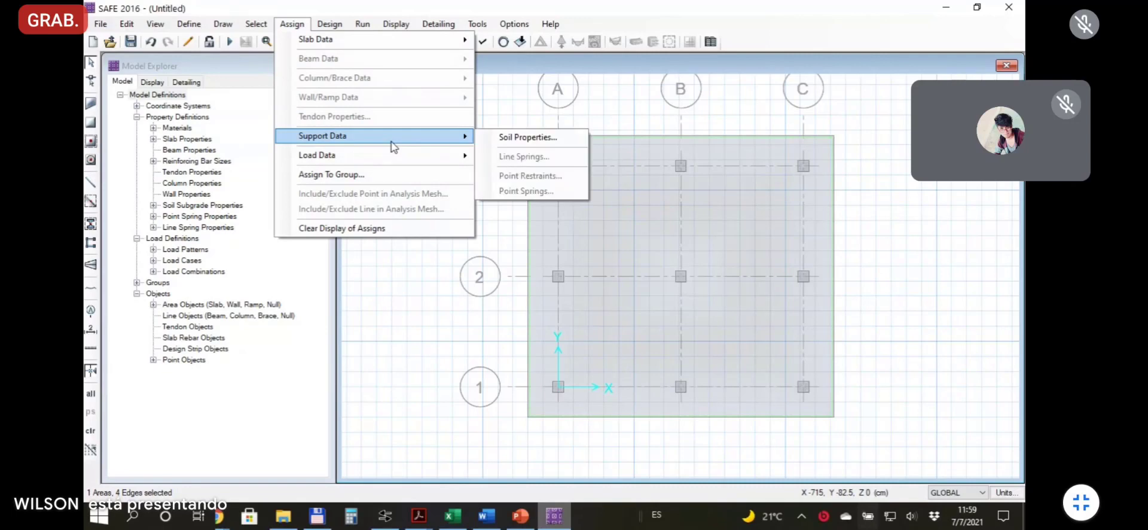
{"action": "left_click", "coordinate": [551, 139]}
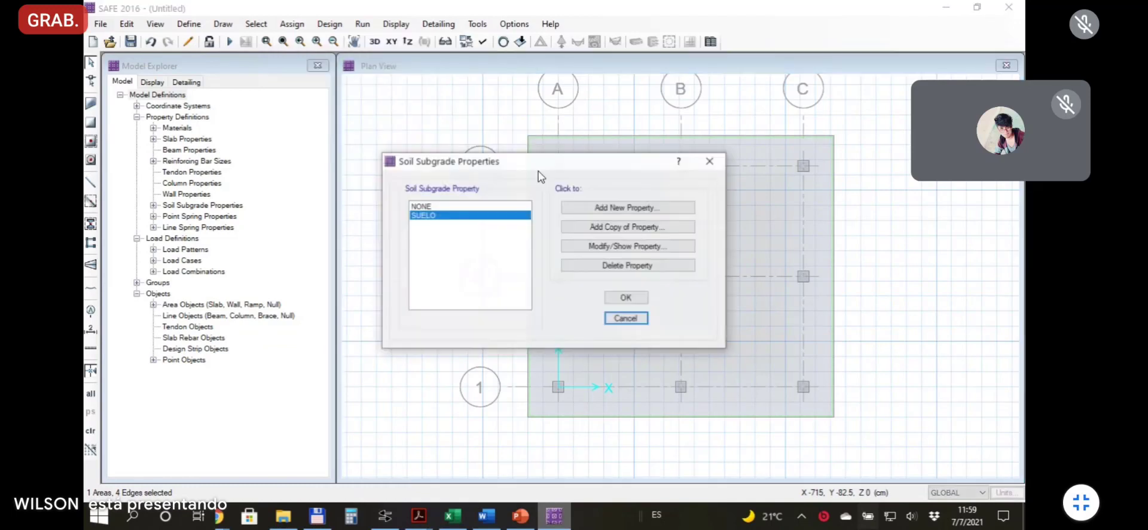
{"action": "left_click_drag", "start_coordinate": [553, 162], "coordinate": [368, 99]}
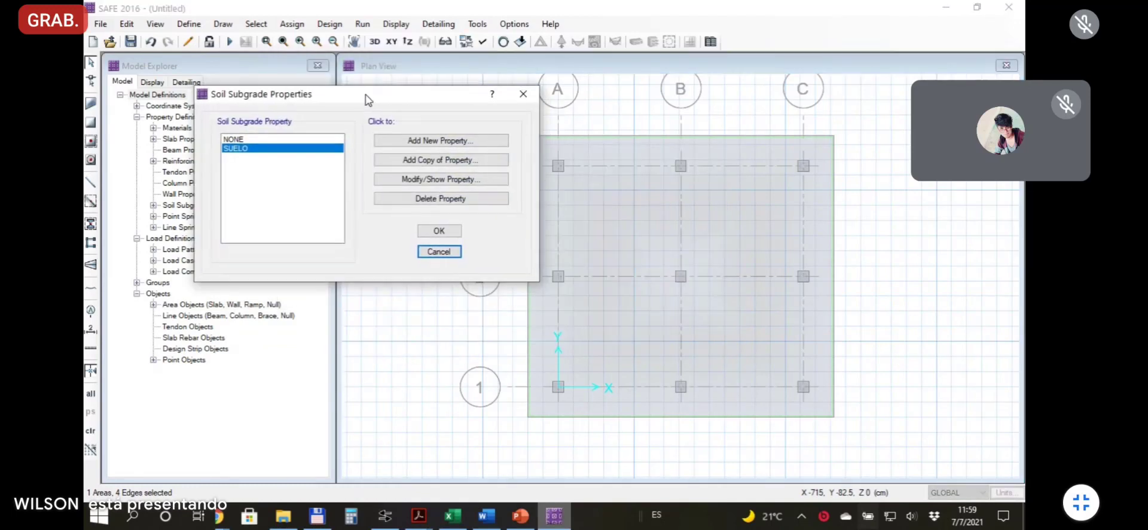
{"action": "left_click", "coordinate": [234, 150]}
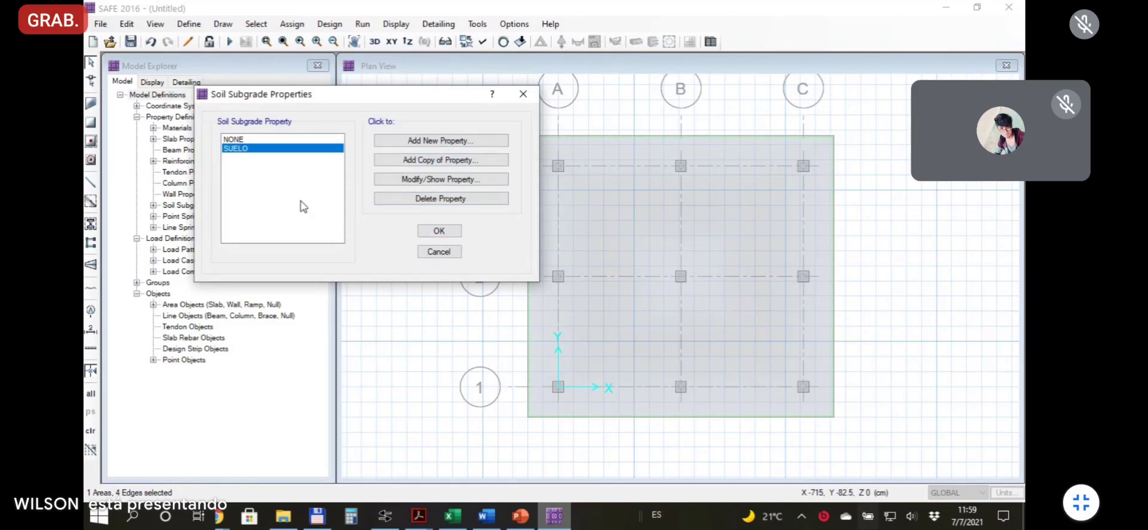
{"action": "left_click", "coordinate": [439, 231]}
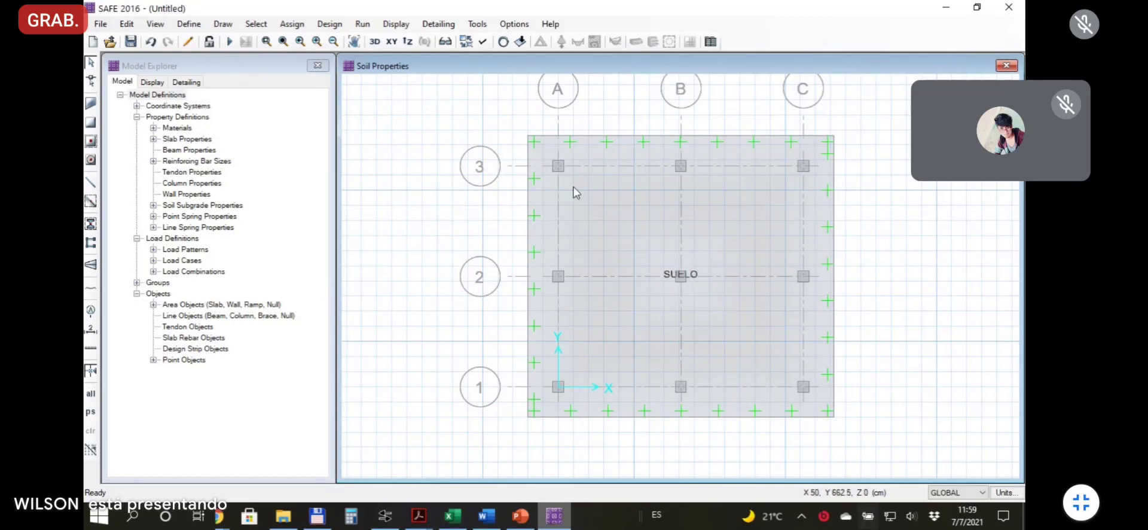
View the foundation in 3D, return to the plan view and review the display options without changing them.
{"action": "left_click", "coordinate": [375, 42]}
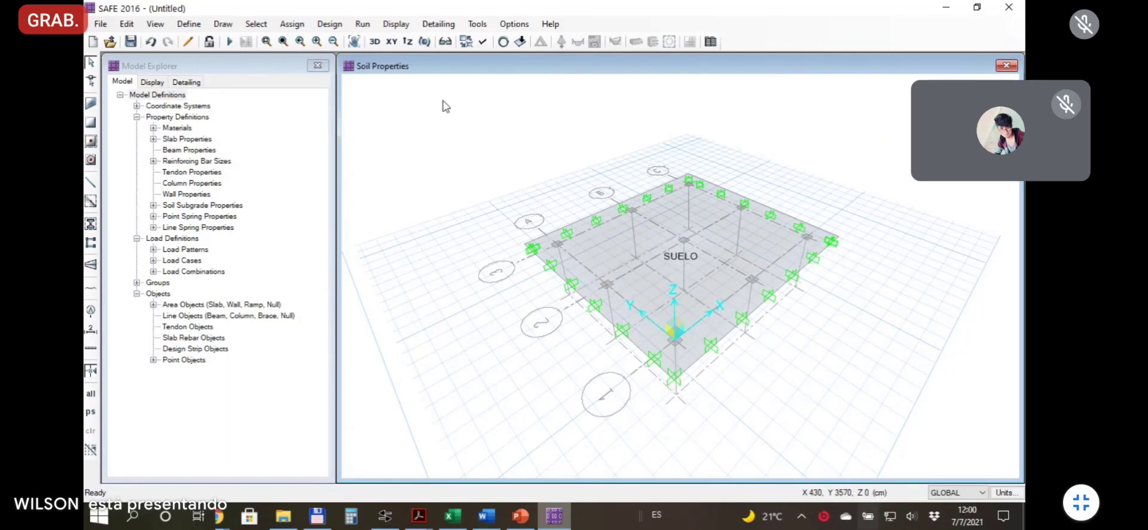
{"action": "left_click", "coordinate": [391, 41]}
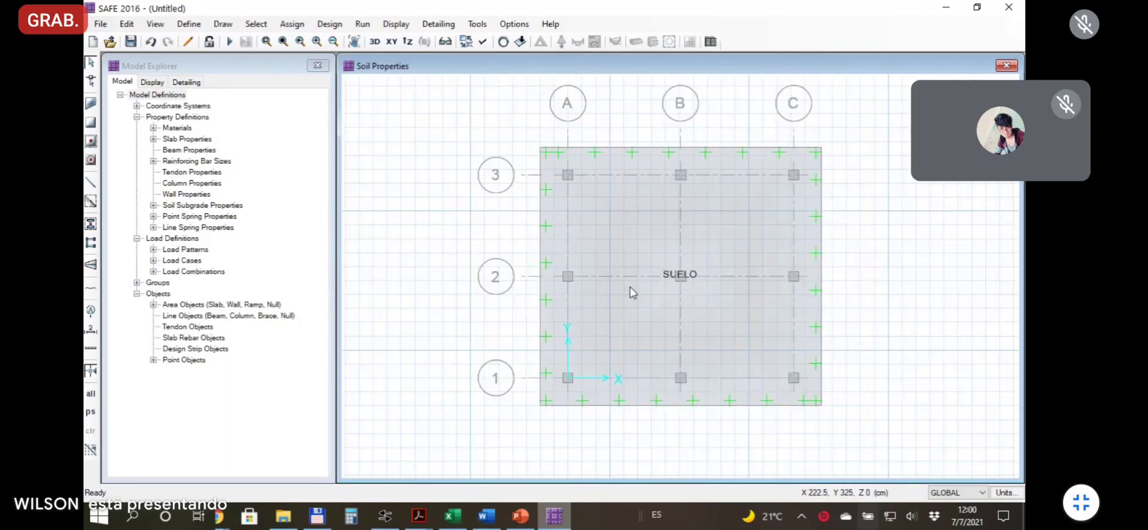
{"action": "left_click", "coordinate": [482, 41]}
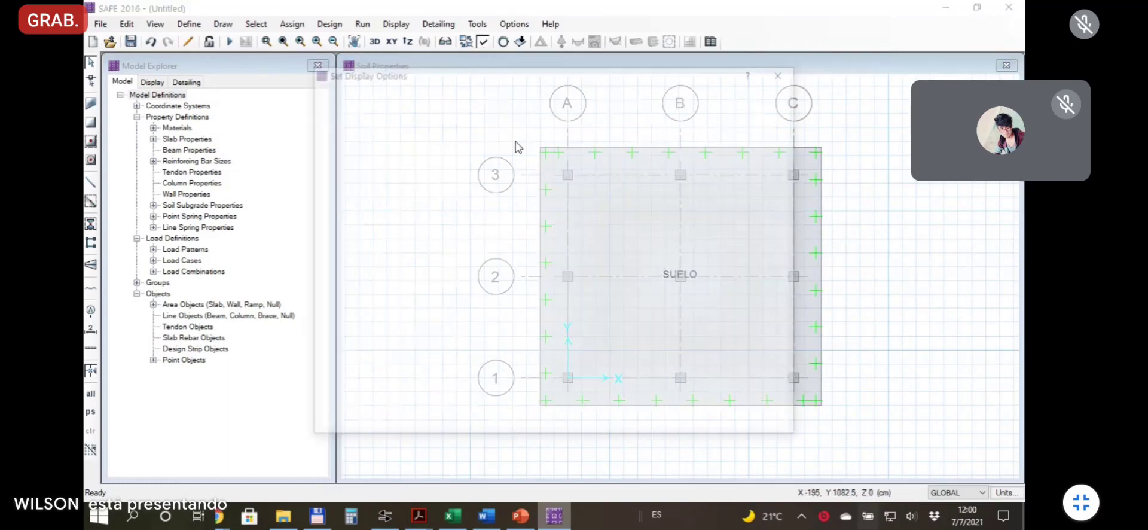
{"action": "left_click_drag", "start_coordinate": [596, 75], "coordinate": [448, 75]}
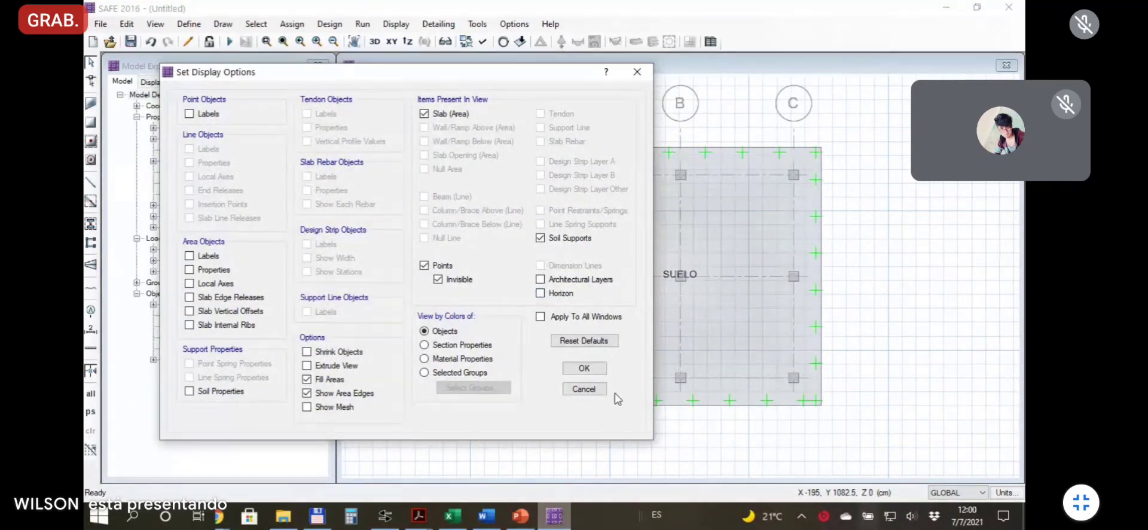
{"action": "left_click", "coordinate": [583, 368]}
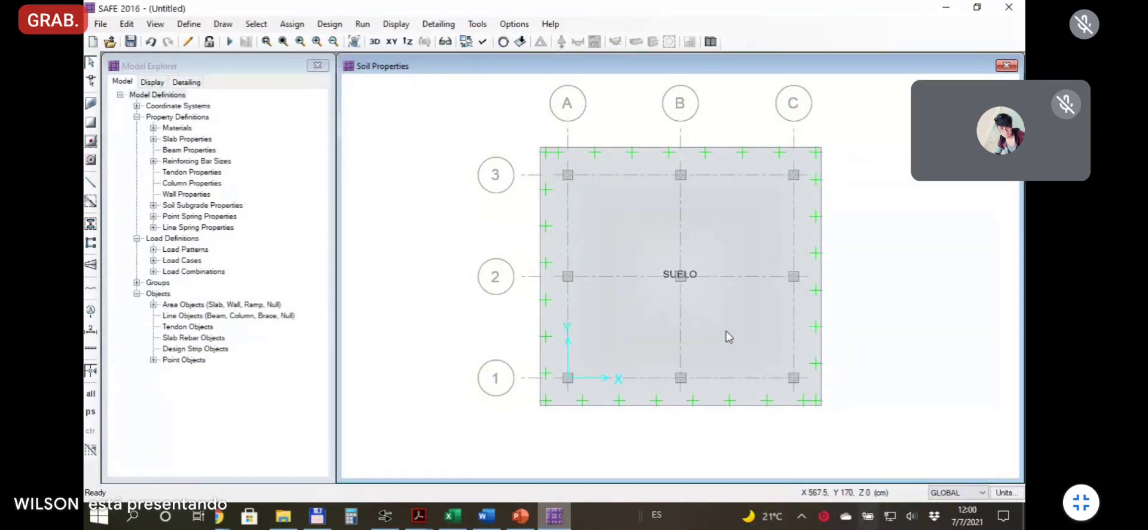
Hide the soil supports in the plan view through the display options, keeping the slab areas shown.
{"action": "left_click", "coordinate": [483, 42]}
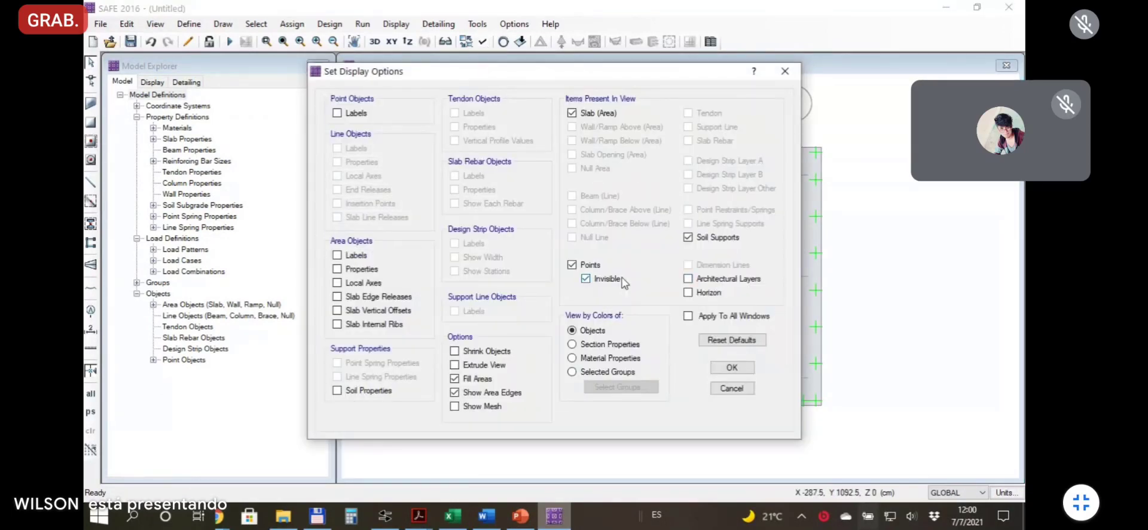
{"action": "left_click_drag", "start_coordinate": [599, 77], "coordinate": [498, 63]}
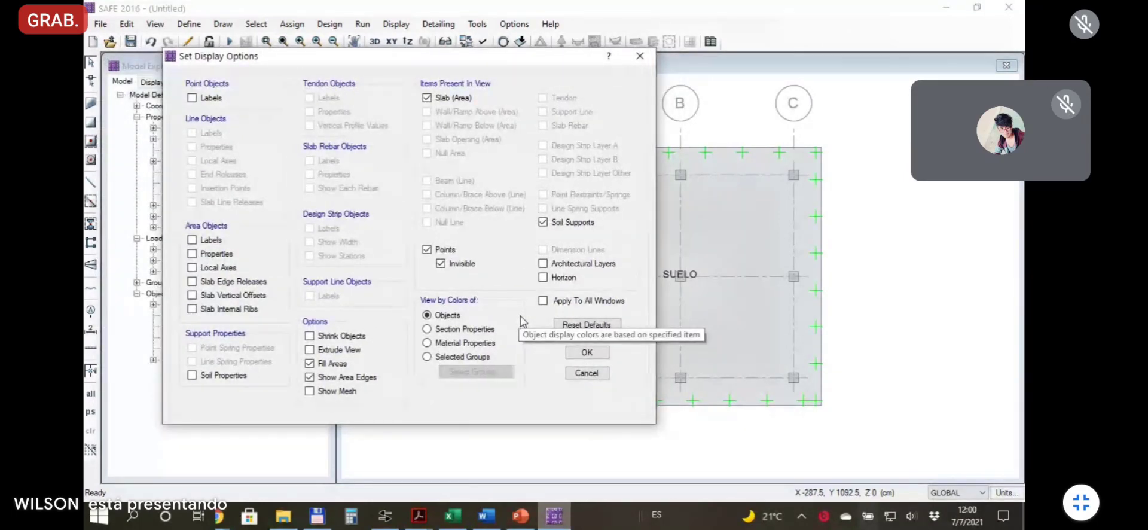
{"action": "left_click", "coordinate": [543, 223]}
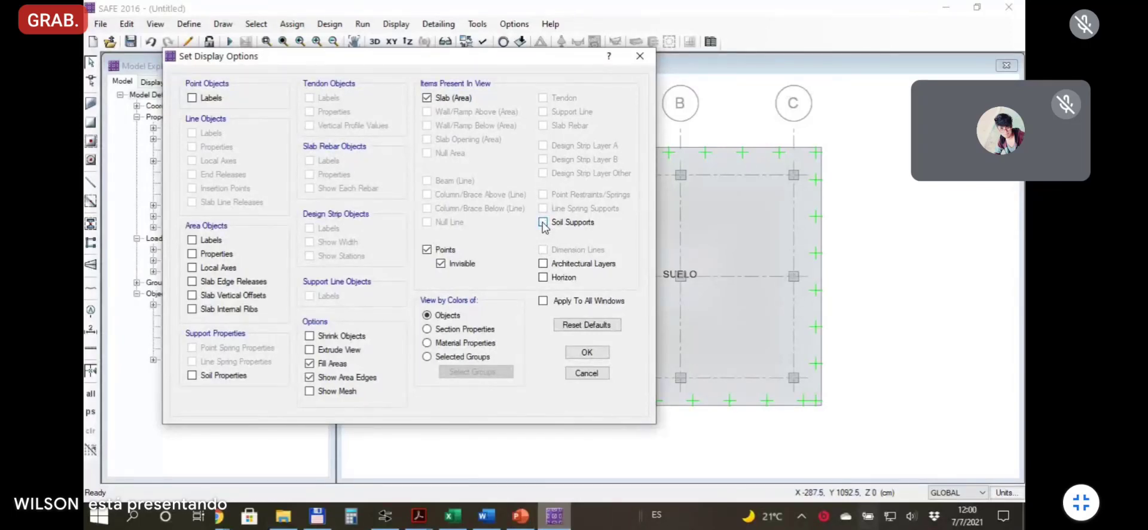
{"action": "left_click", "coordinate": [428, 98]}
{"action": "left_click", "coordinate": [428, 98]}
{"action": "left_click", "coordinate": [584, 358]}
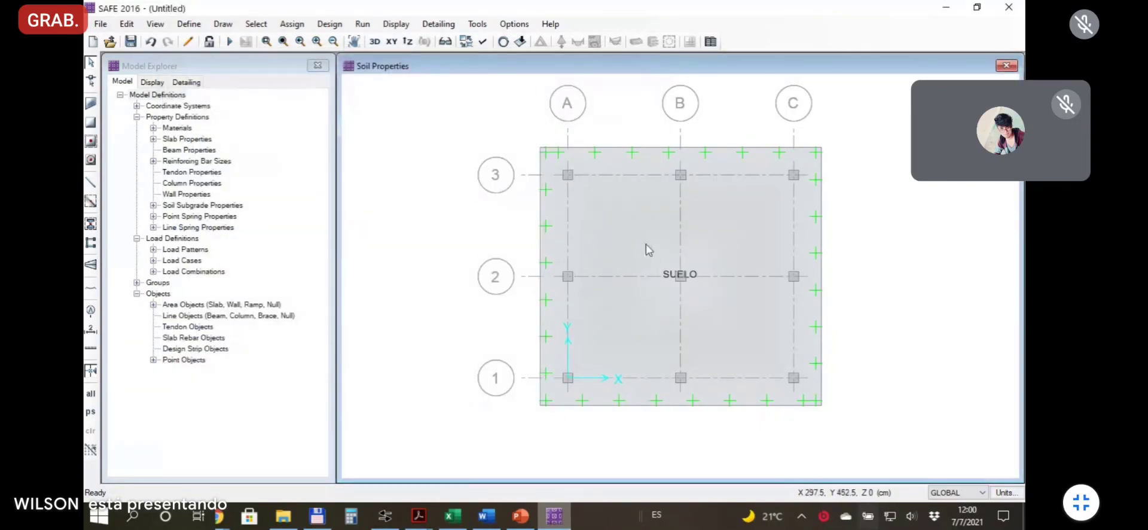
{"action": "left_click", "coordinate": [484, 41]}
{"action": "left_click_drag", "start_coordinate": [490, 81], "coordinate": [374, 81]}
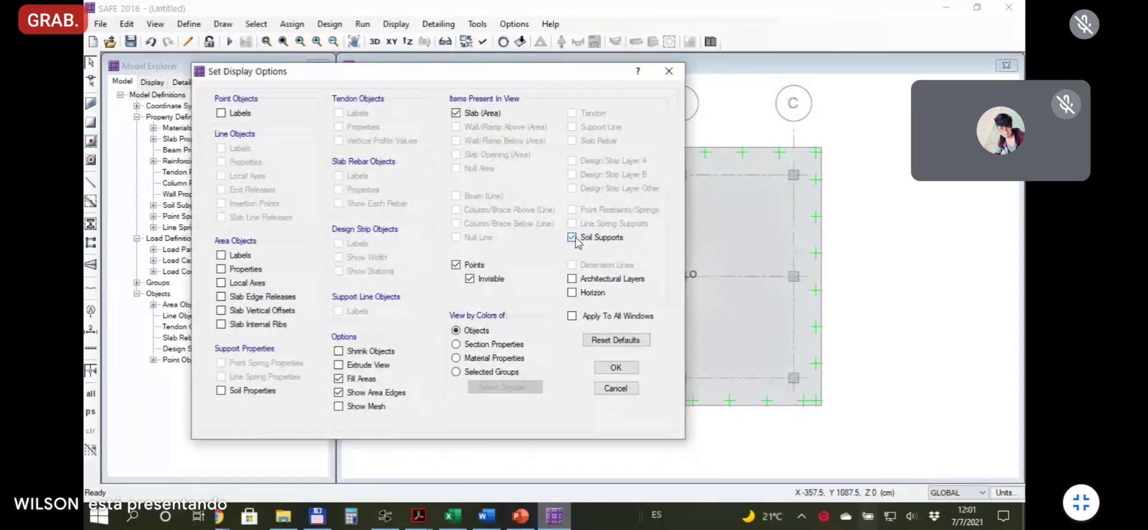
{"action": "left_click", "coordinate": [632, 369]}
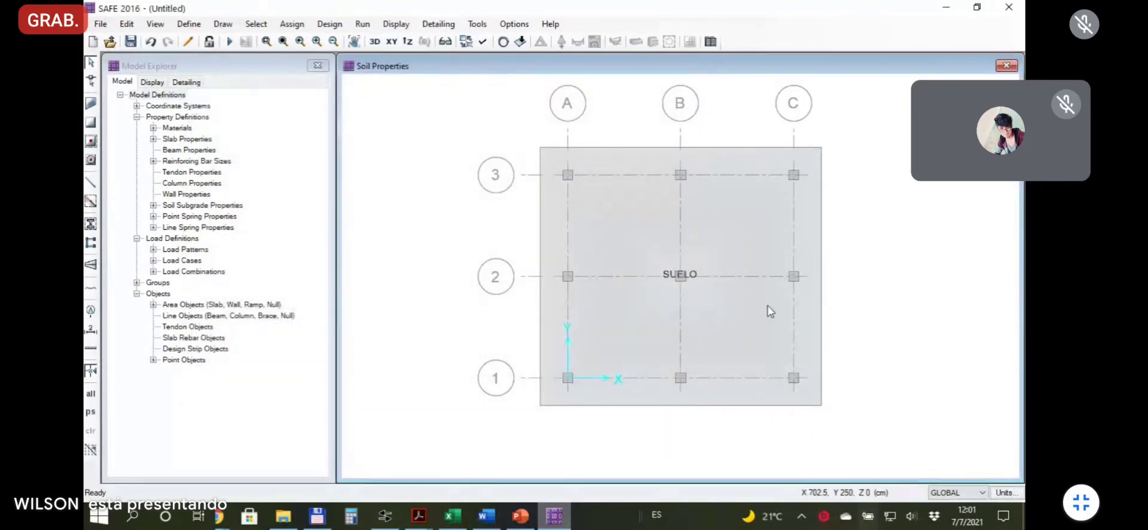
Hide the slab areas in the plan view and show them again through the display options.
{"action": "left_click", "coordinate": [482, 42]}
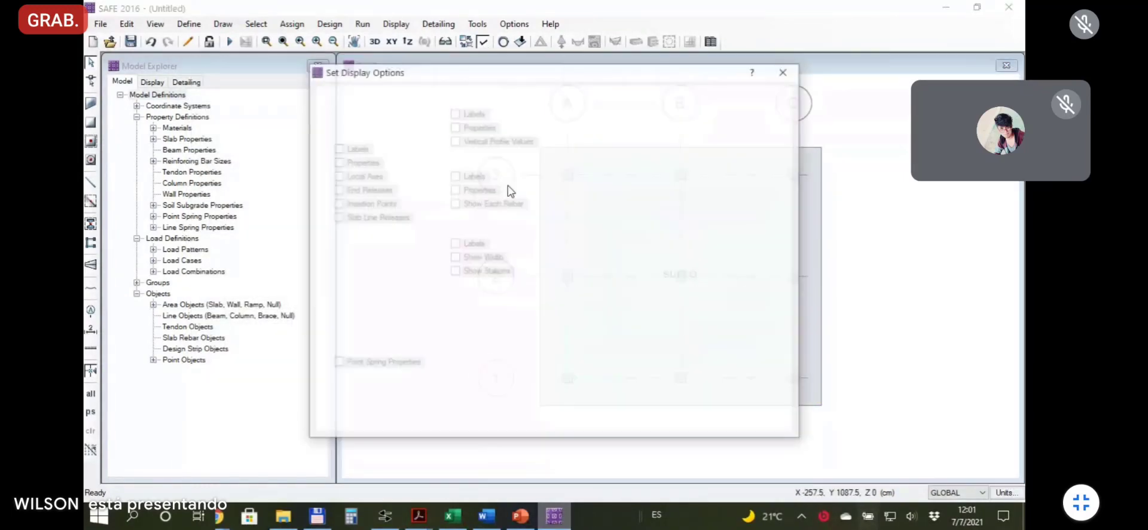
{"action": "left_click_drag", "start_coordinate": [578, 73], "coordinate": [374, 73]}
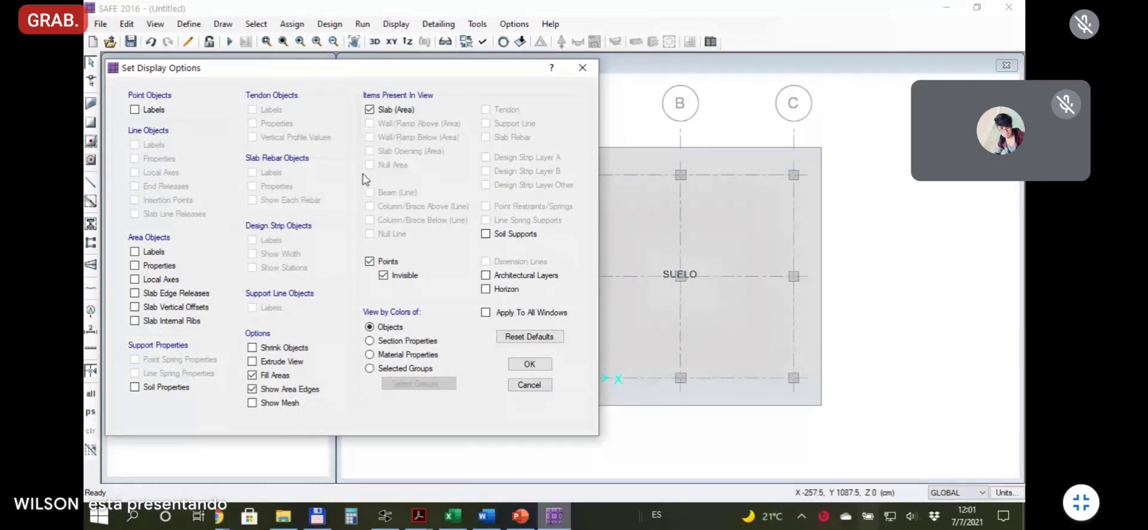
{"action": "left_click", "coordinate": [370, 110]}
{"action": "left_click", "coordinate": [544, 366]}
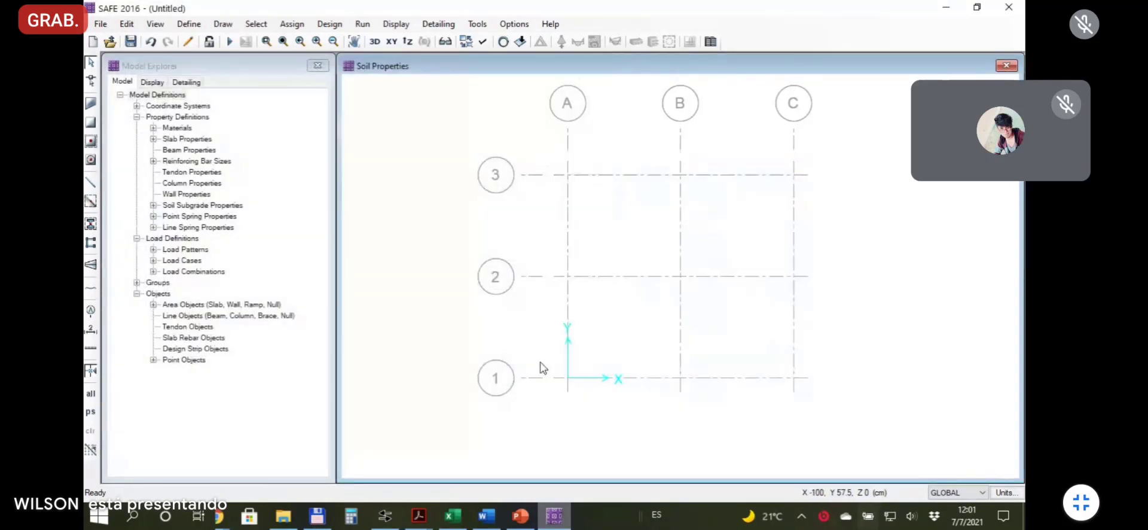
{"action": "left_click", "coordinate": [481, 42]}
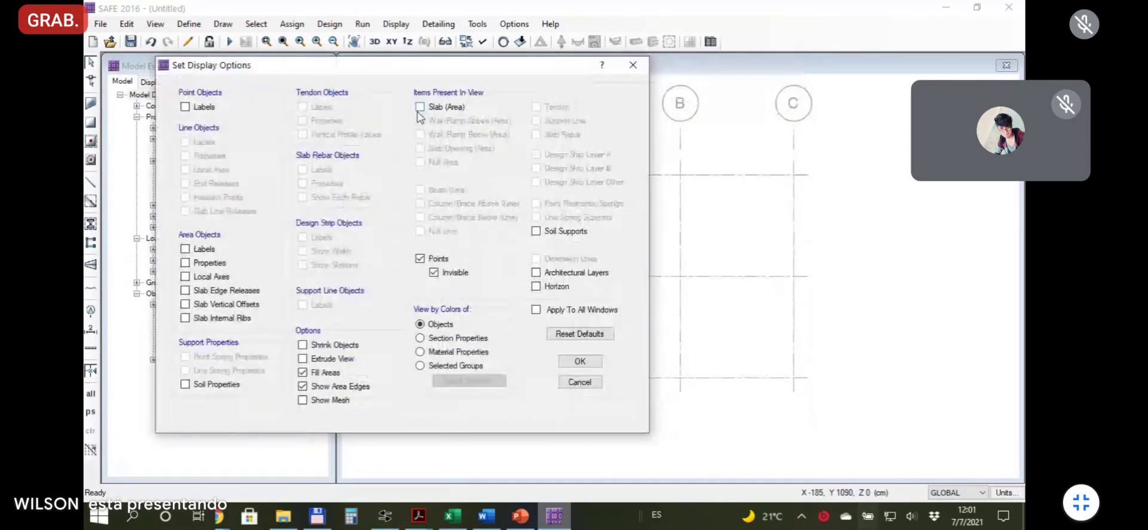
{"action": "left_click", "coordinate": [419, 108]}
{"action": "left_click_drag", "start_coordinate": [362, 66], "coordinate": [316, 38]}
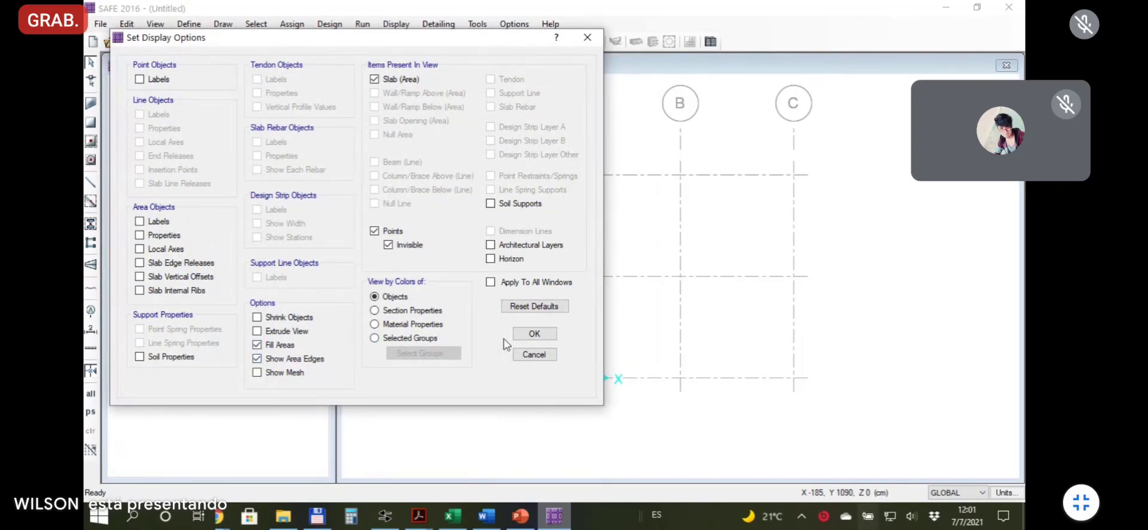
{"action": "left_click", "coordinate": [541, 336]}
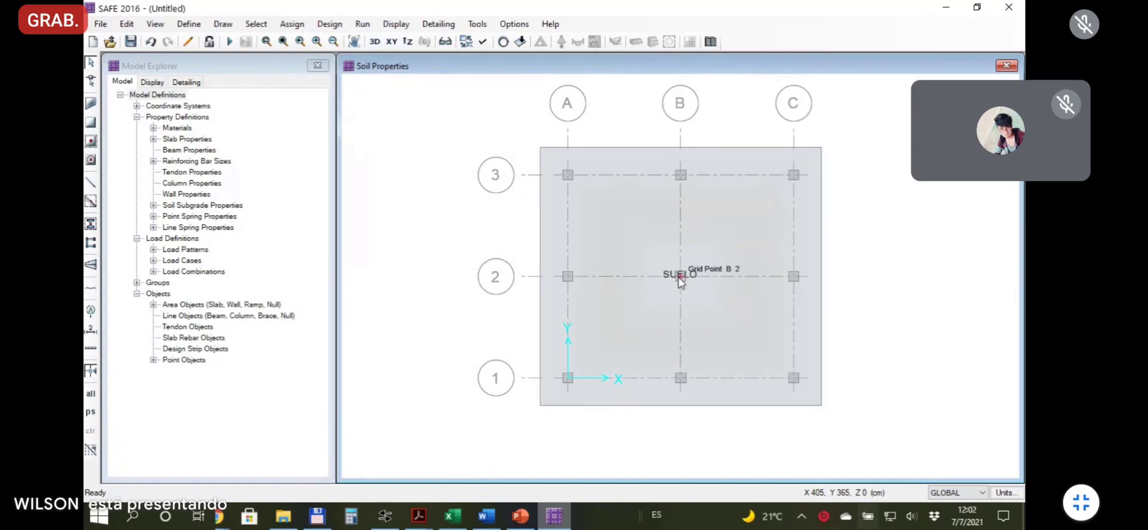
{"action": "scroll", "coordinate": [679, 279], "scroll_direction": "up", "scroll_amount": 1}
{"action": "scroll", "coordinate": [688, 282], "scroll_direction": "down", "scroll_amount": 2}
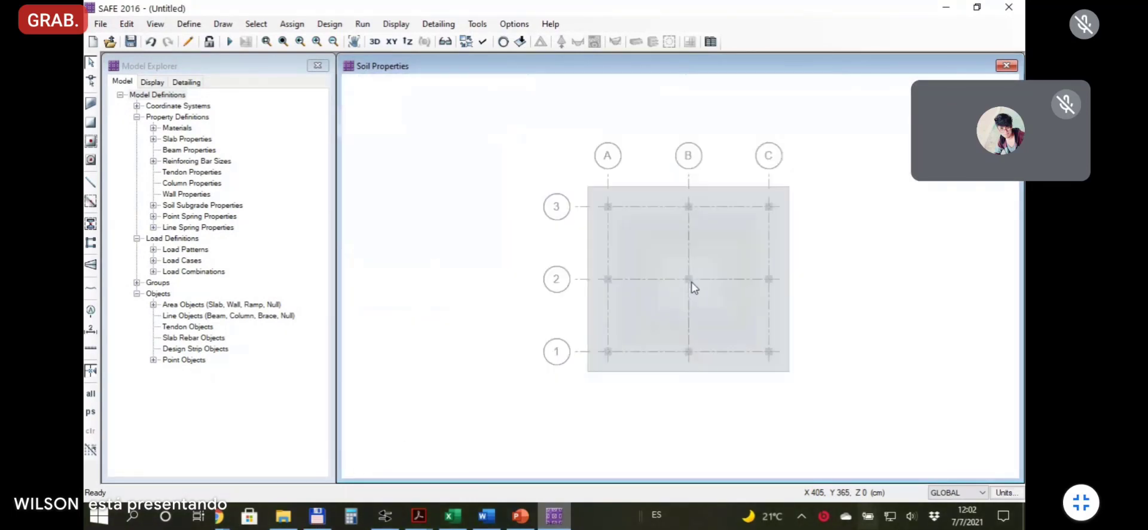
{"action": "scroll", "coordinate": [691, 287], "scroll_direction": "up", "scroll_amount": 2}
{"action": "scroll", "coordinate": [689, 281], "scroll_direction": "down", "scroll_amount": 2}
{"action": "scroll", "coordinate": [653, 266], "scroll_direction": "up", "scroll_amount": 1}
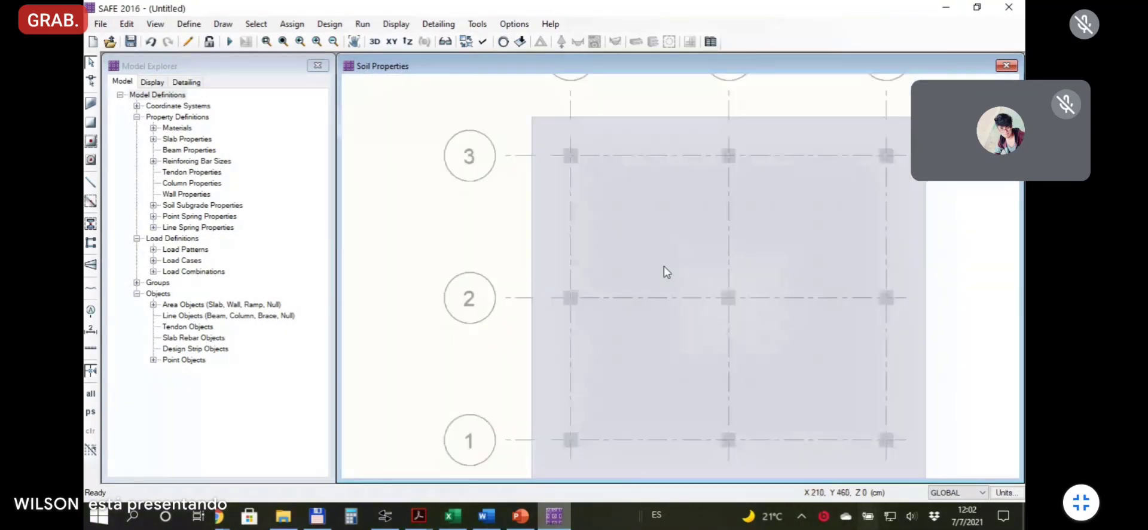
{"action": "scroll", "coordinate": [712, 294], "scroll_direction": "down", "scroll_amount": 1}
{"action": "scroll", "coordinate": [697, 282], "scroll_direction": "up", "scroll_amount": 2}
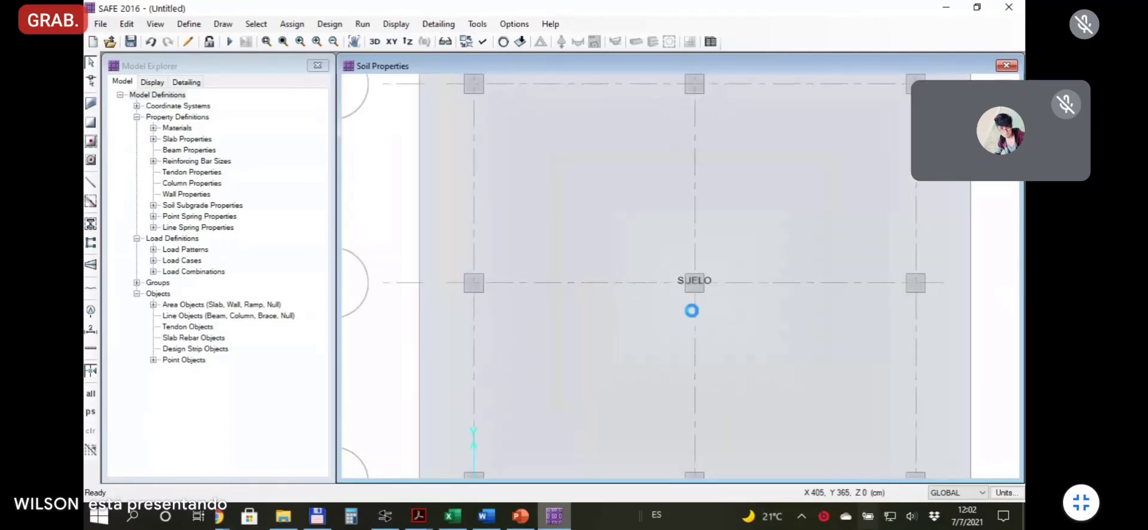
{"action": "scroll", "coordinate": [691, 310], "scroll_direction": "down", "scroll_amount": 2}
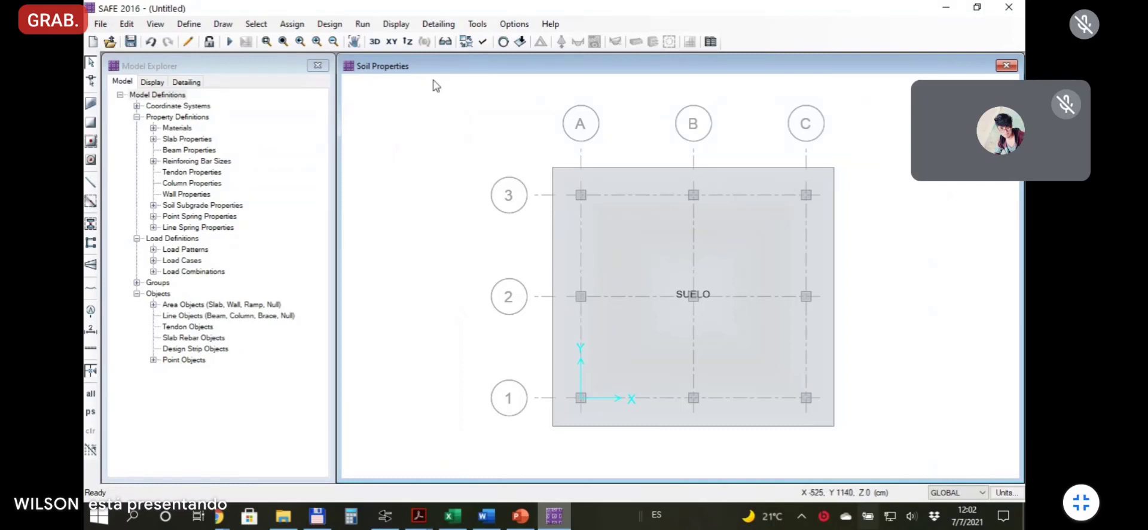
Show the soil supports again, check the foundation in 3D and return to the plan view.
{"action": "left_click", "coordinate": [483, 42]}
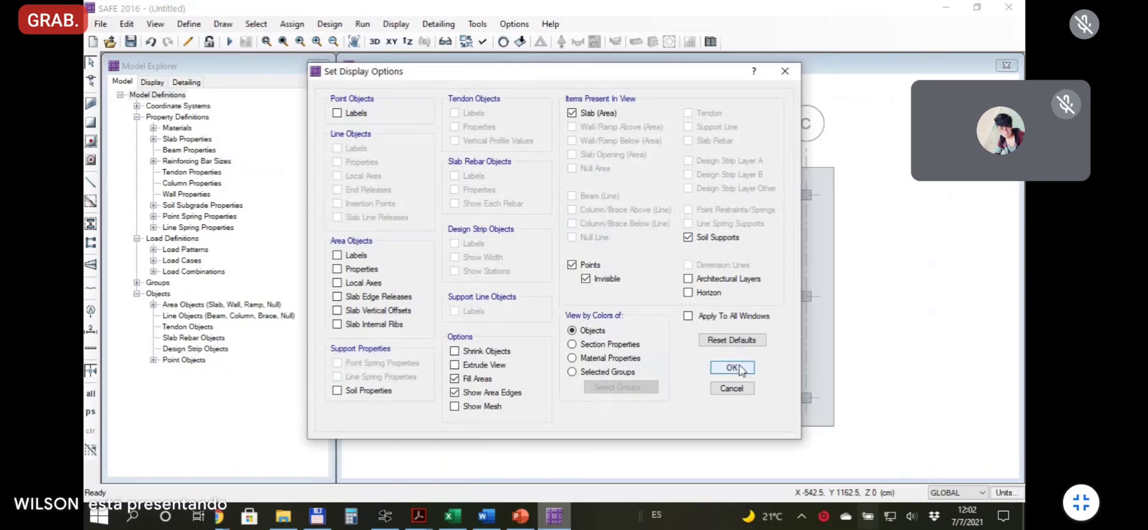
{"action": "left_click", "coordinate": [731, 366]}
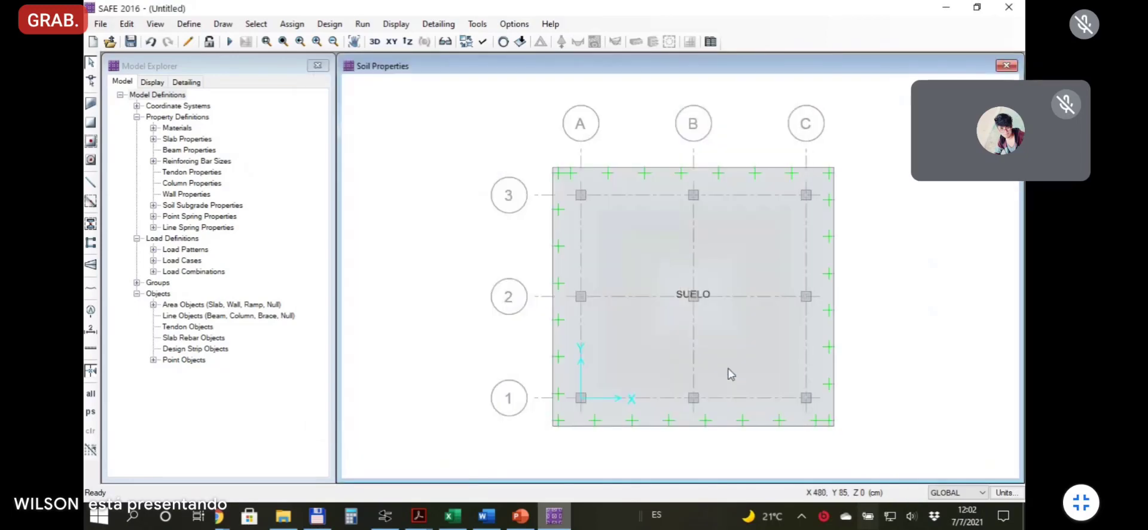
{"action": "left_click", "coordinate": [374, 43]}
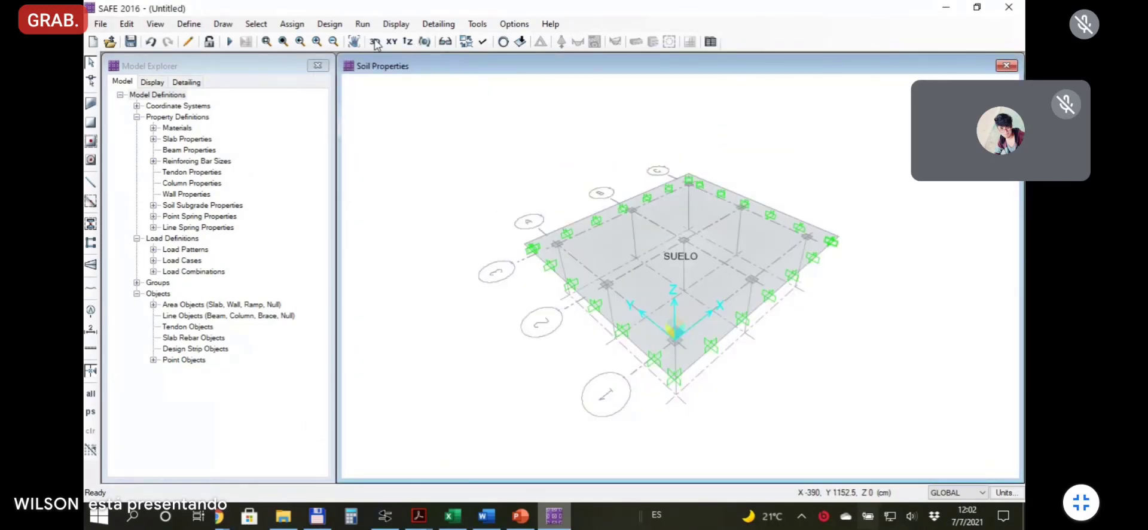
{"action": "left_click", "coordinate": [392, 41]}
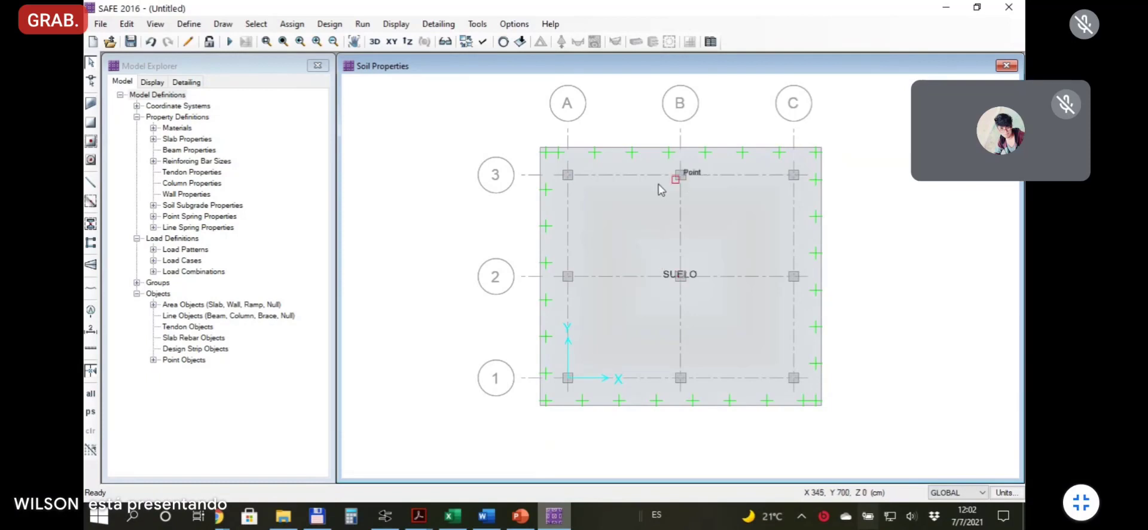
Draw a point object at the centre of each of the nine column areas, where grid lines A, B, C cross 1, 2, 3.
{"action": "left_click", "coordinate": [223, 24]}
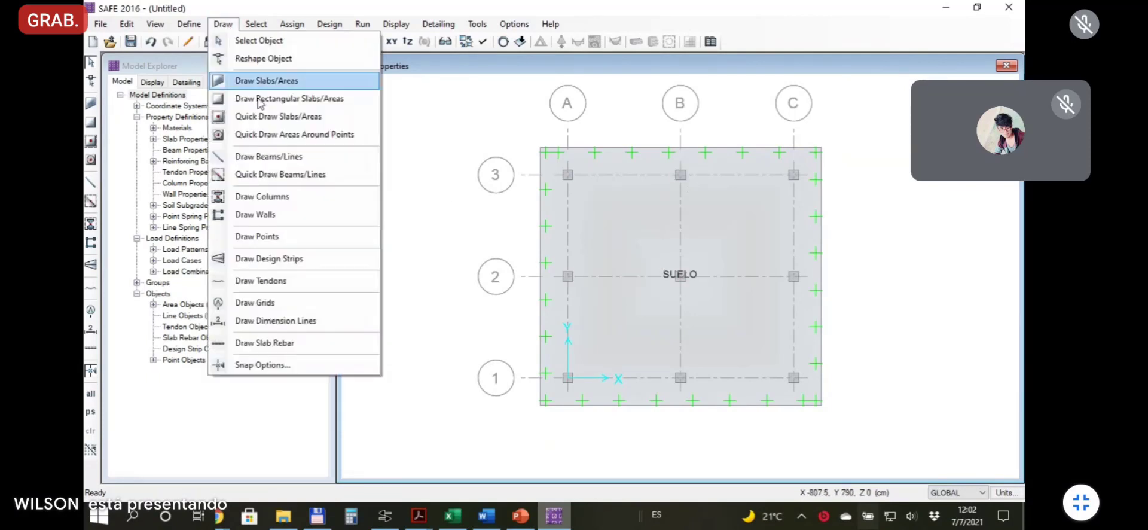
{"action": "left_click", "coordinate": [317, 237]}
{"action": "scroll", "coordinate": [568, 175], "scroll_direction": "up", "scroll_amount": 5}
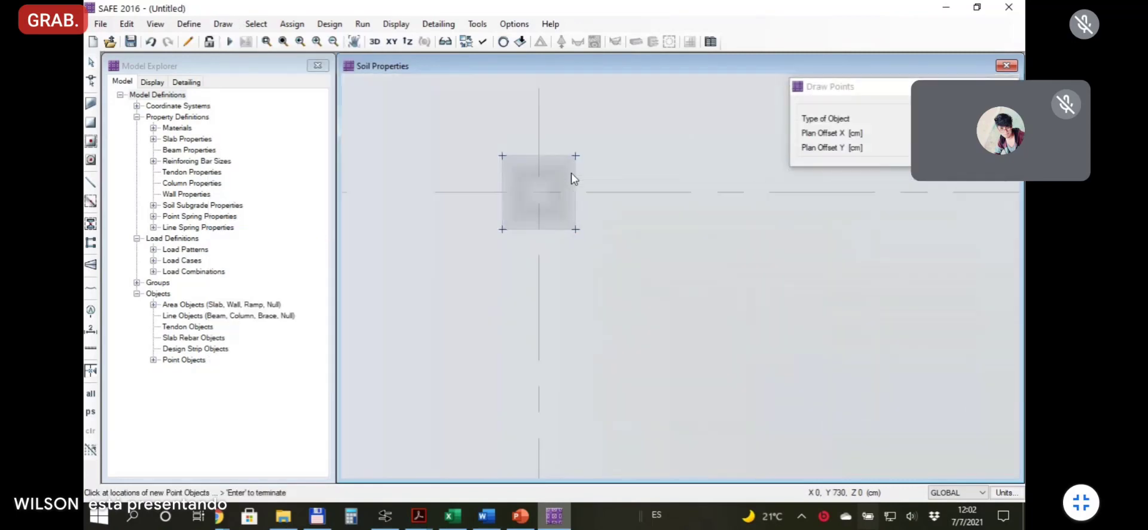
{"action": "left_click", "coordinate": [539, 199]}
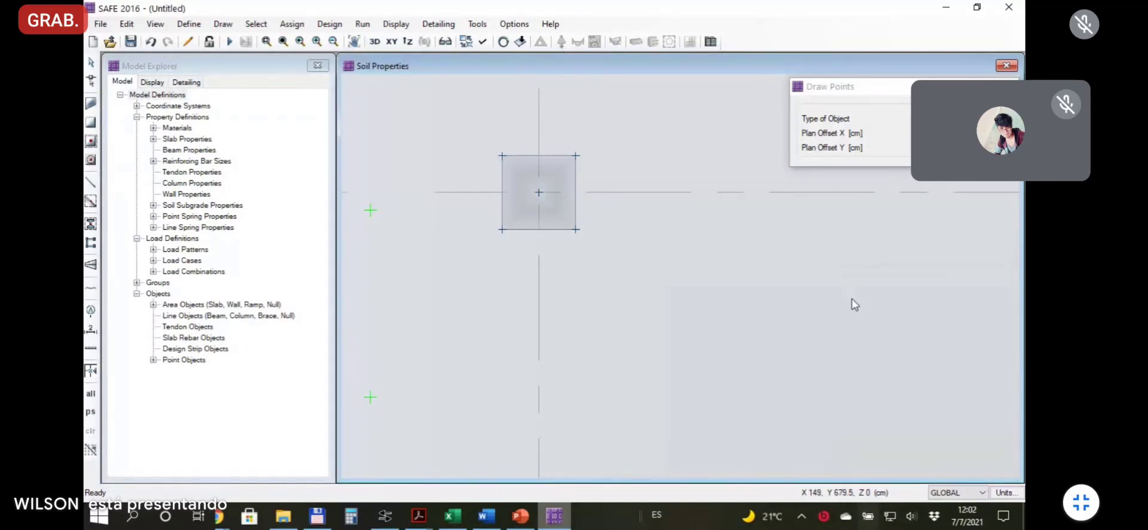
{"action": "scroll", "coordinate": [891, 293], "scroll_direction": "down", "scroll_amount": 5}
{"action": "scroll", "coordinate": [980, 317], "scroll_direction": "up", "scroll_amount": 5}
{"action": "scroll", "coordinate": [993, 306], "scroll_direction": "down", "scroll_amount": 7}
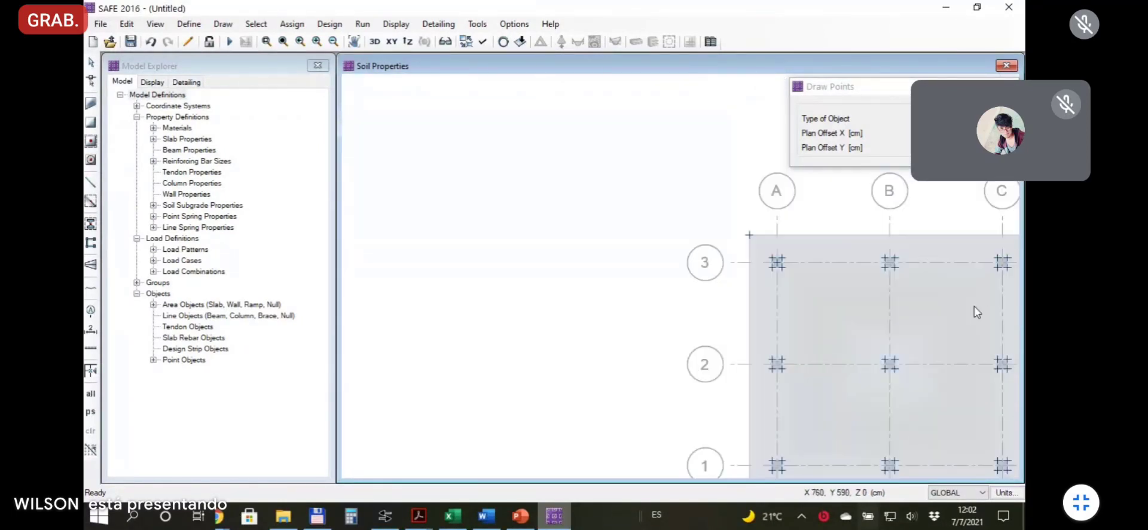
{"action": "scroll", "coordinate": [1010, 359], "scroll_direction": "up", "scroll_amount": 2}
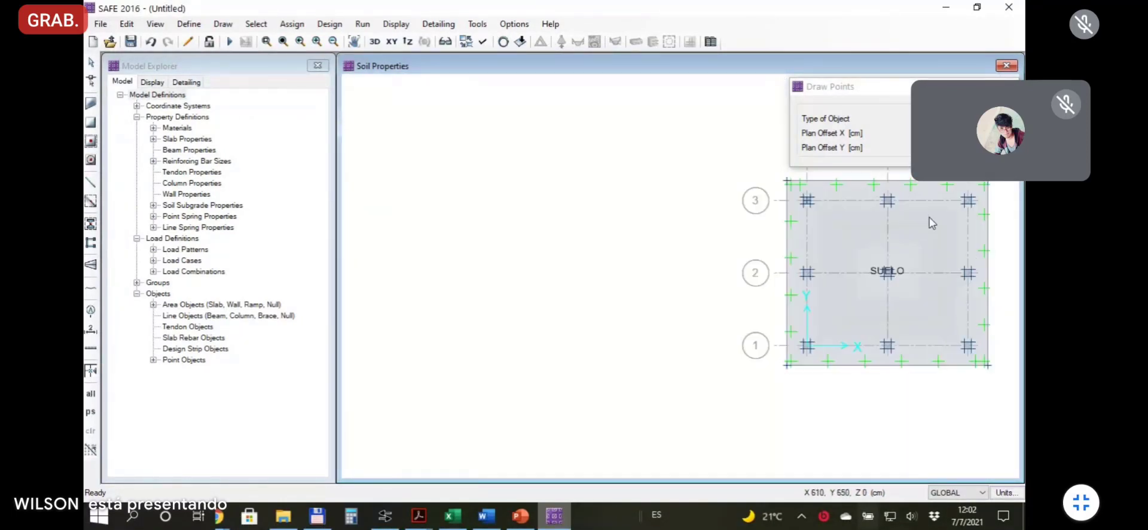
{"action": "scroll", "coordinate": [930, 227], "scroll_direction": "up", "scroll_amount": 2}
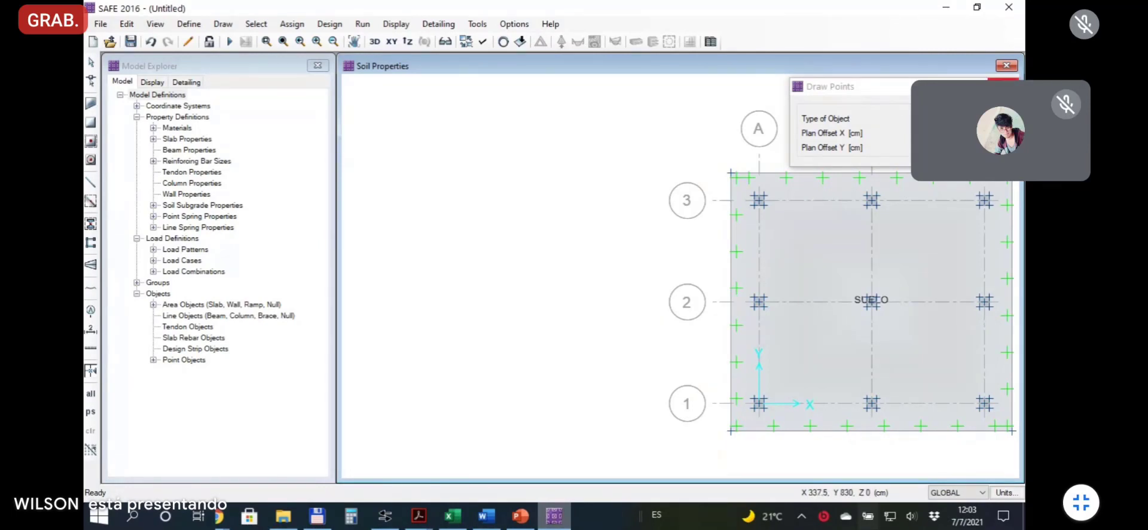
{"action": "left_click", "coordinate": [1002, 83]}
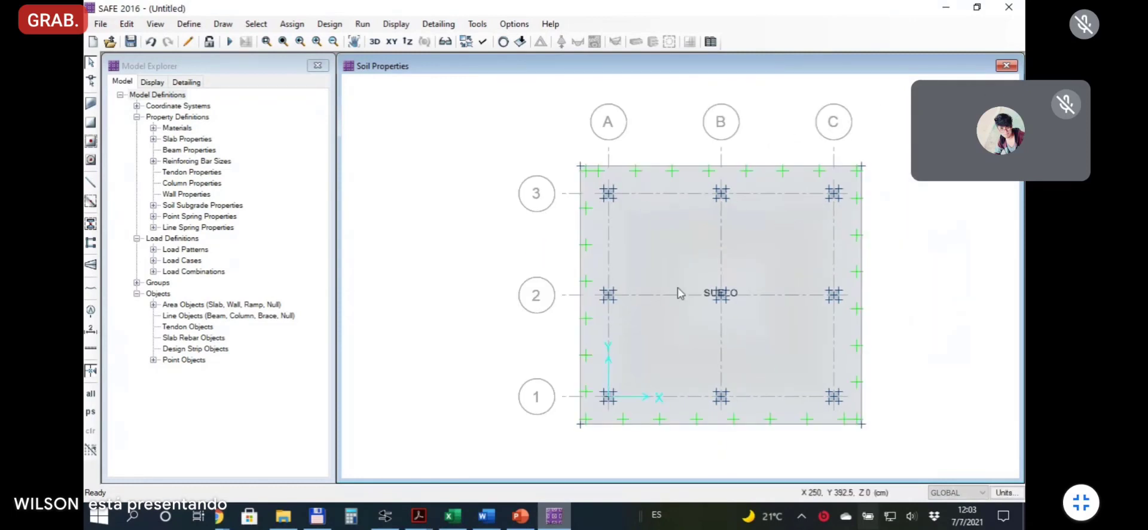
{"action": "scroll", "coordinate": [680, 293], "scroll_direction": "up", "scroll_amount": 1}
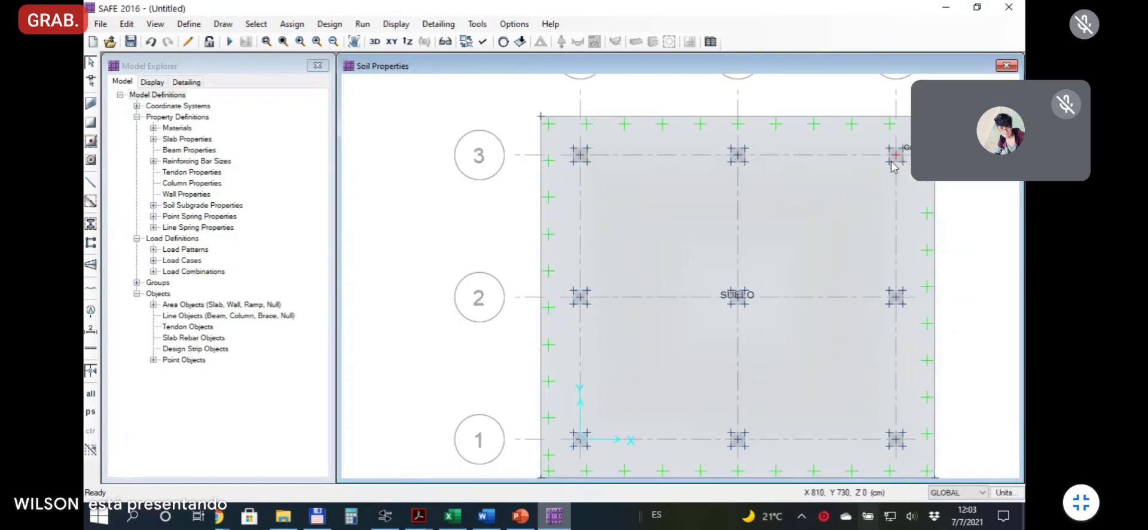
Switch to Excel and look up the dead and live loads transmitted by each column group in the load table.
{"action": "left_click", "coordinate": [455, 517]}
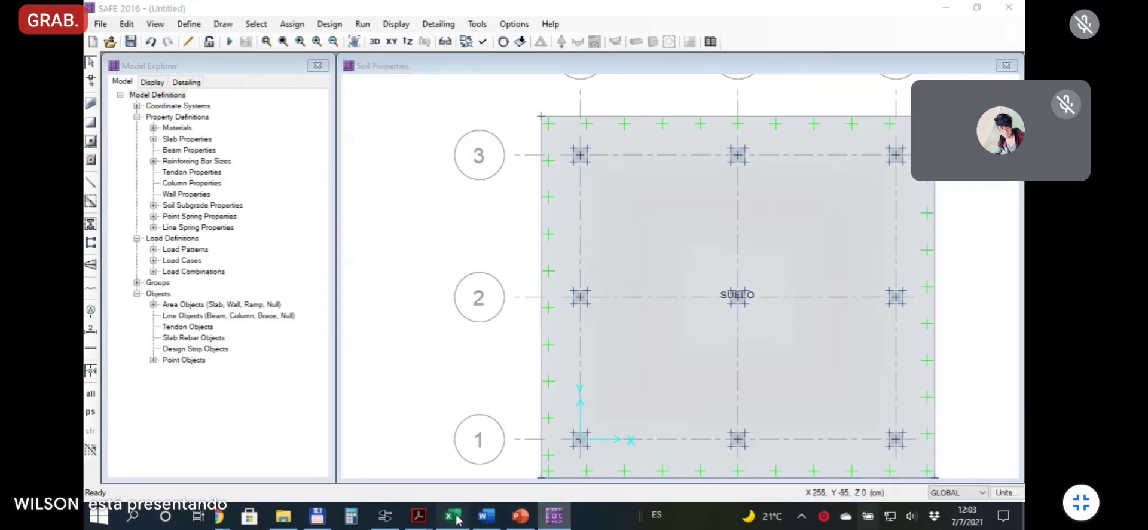
{"action": "scroll", "coordinate": [690, 305], "scroll_direction": "up", "scroll_amount": 20}
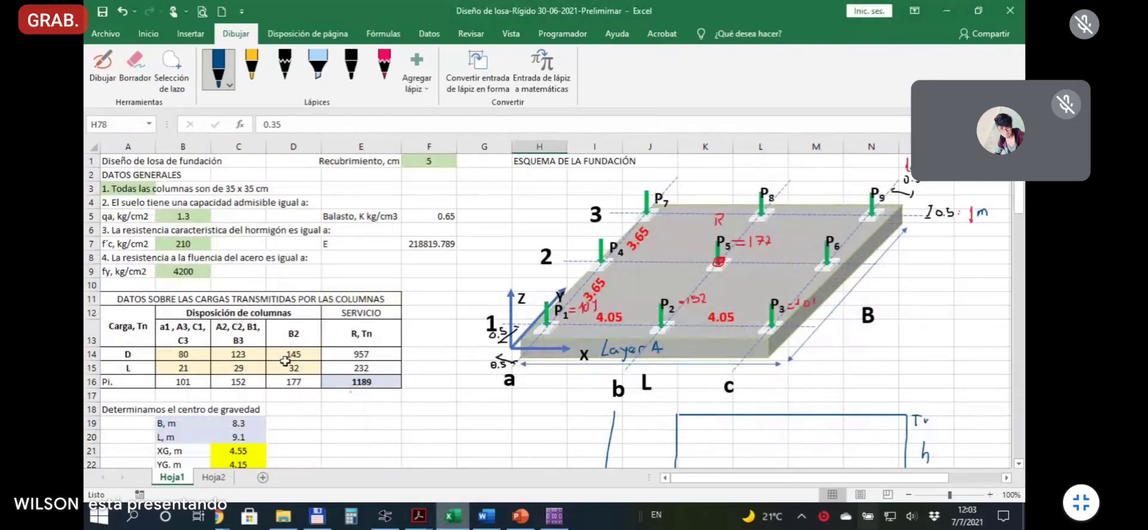
Compare the D and L rows of the load table for the corner columns and the A2, C2, B1, B3 columns.
{"action": "left_click_drag", "start_coordinate": [421, 409], "coordinate": [422, 422]}
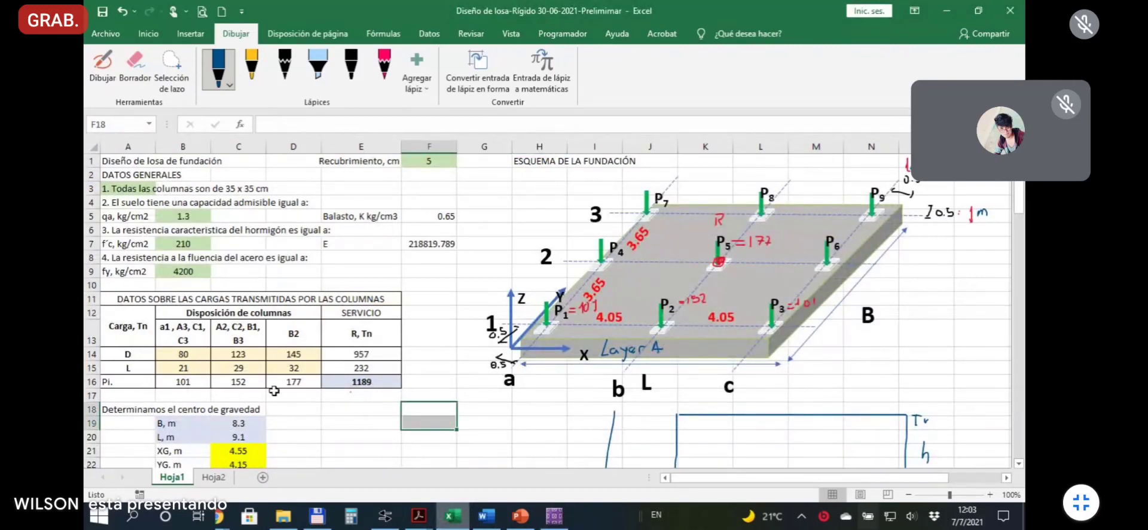
{"action": "left_click", "coordinate": [190, 354]}
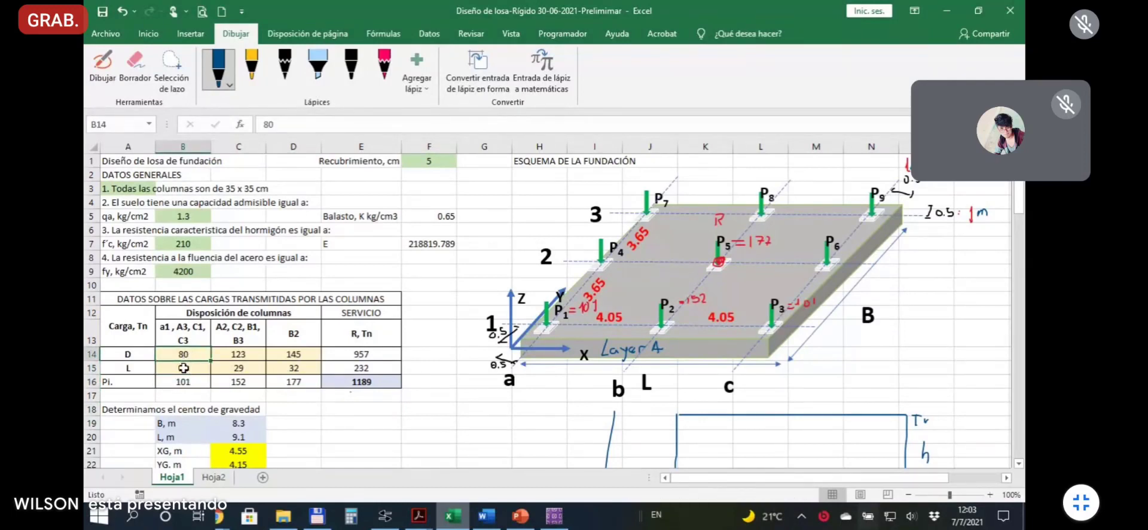
{"action": "left_click", "coordinate": [184, 367]}
{"action": "key", "text": "Right"}
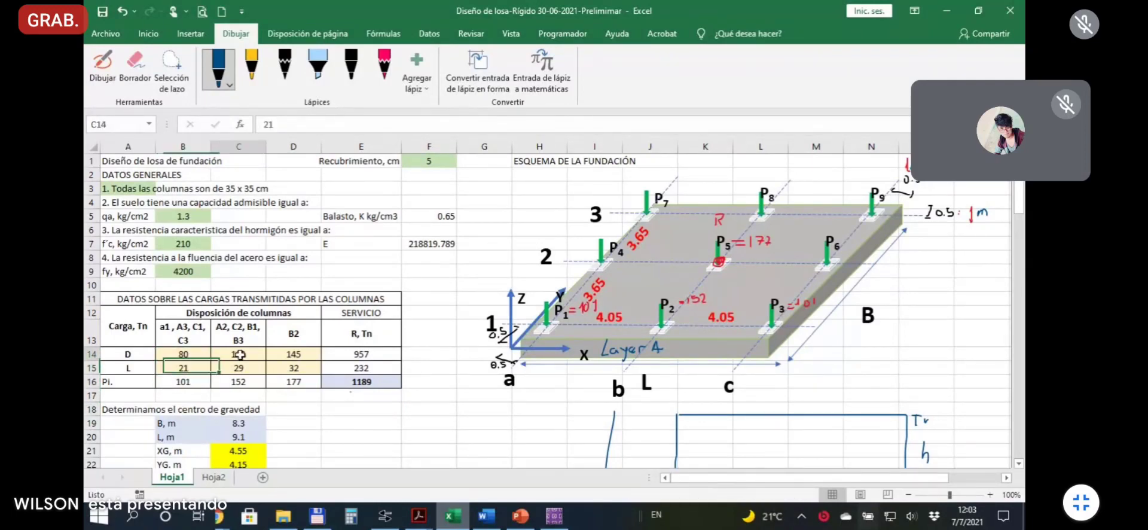
{"action": "key", "text": "Up"}
{"action": "key", "text": "Left"}
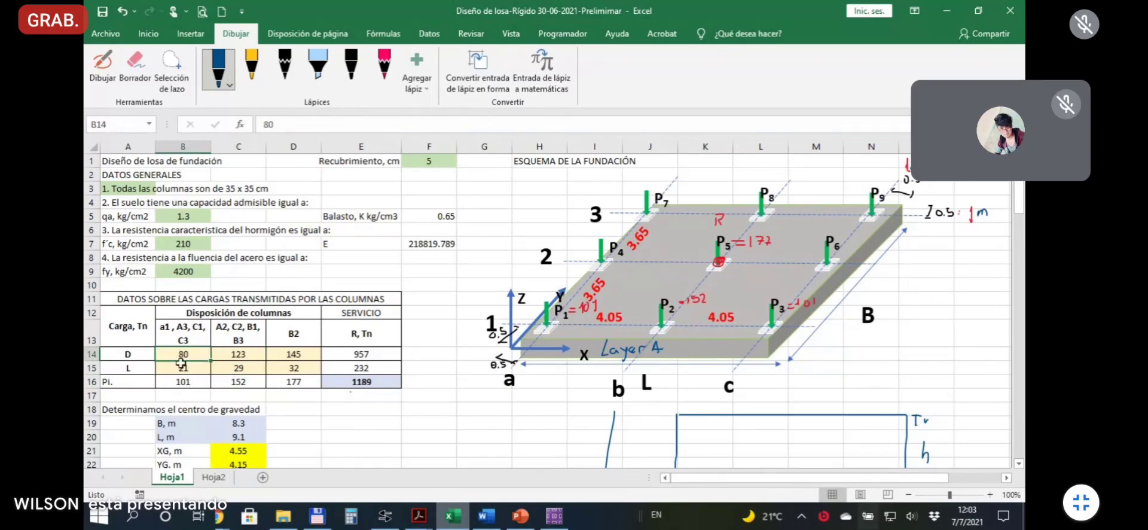
{"action": "key", "text": "Down"}
{"action": "key", "text": "Right"}
{"action": "key", "text": "Up"}
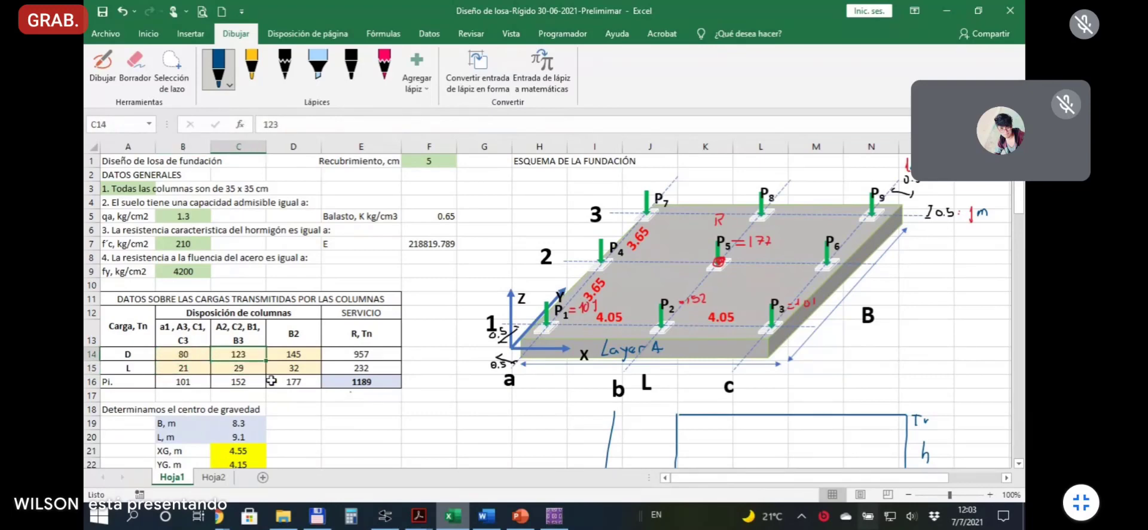
Switch to SAFE, select the four corner column points A1, A3, C1 and C3, and enter an 80000 kgf DEAD gravity point load for them.
{"action": "left_click", "coordinate": [554, 515]}
{"action": "left_click", "coordinate": [581, 156]}
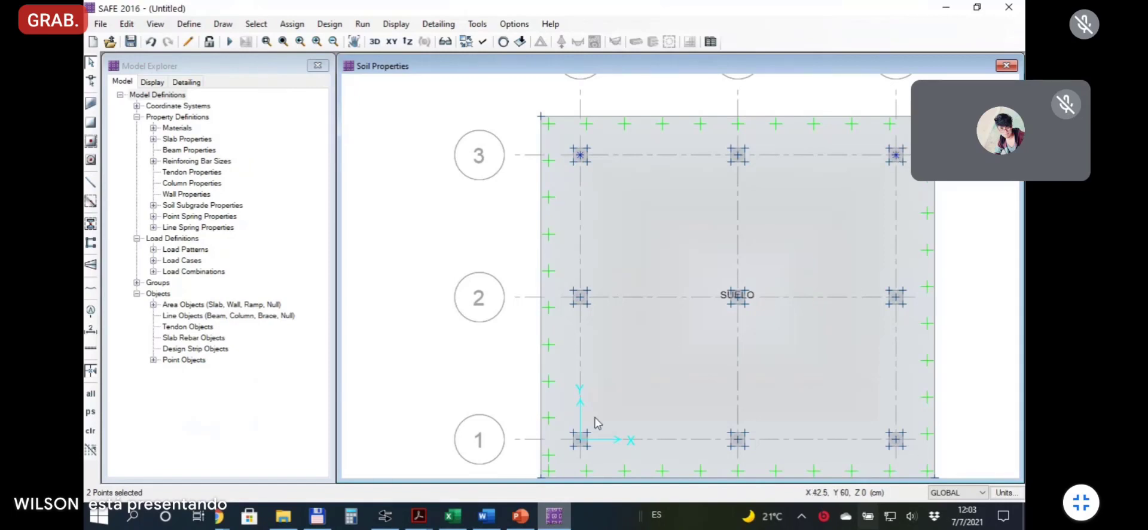
{"action": "left_click", "coordinate": [581, 441]}
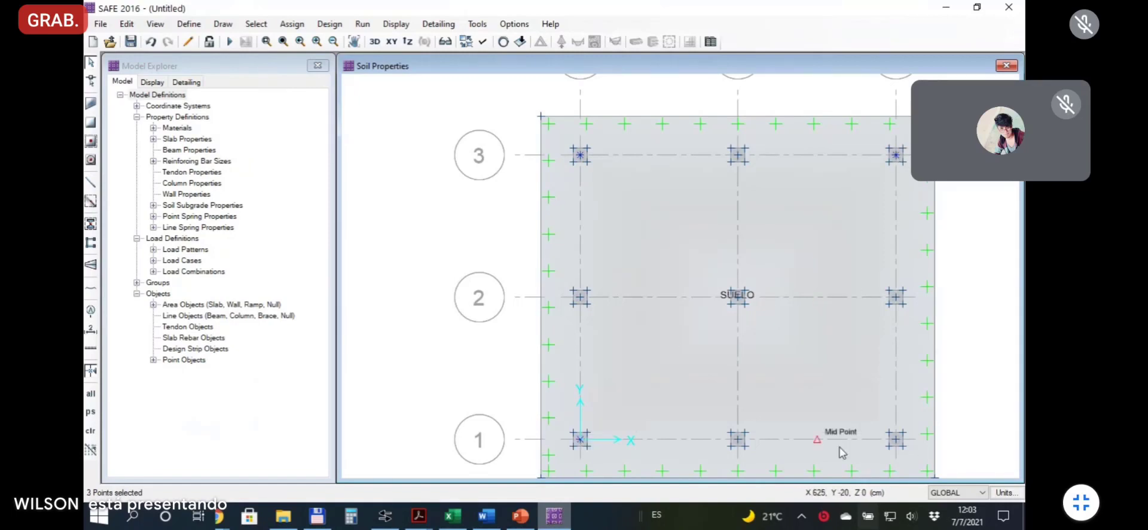
{"action": "left_click", "coordinate": [896, 440]}
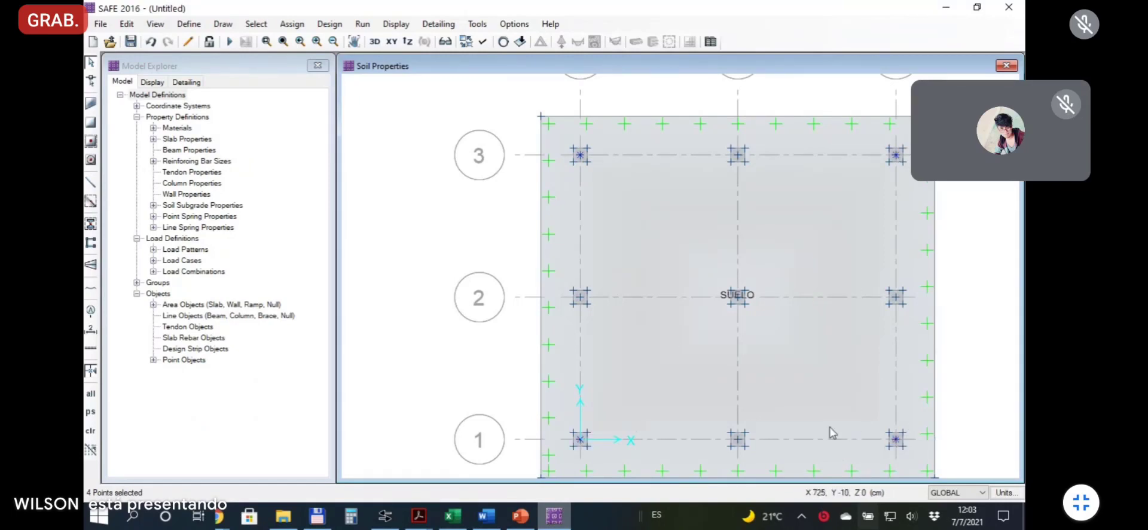
{"action": "left_click", "coordinate": [292, 25]}
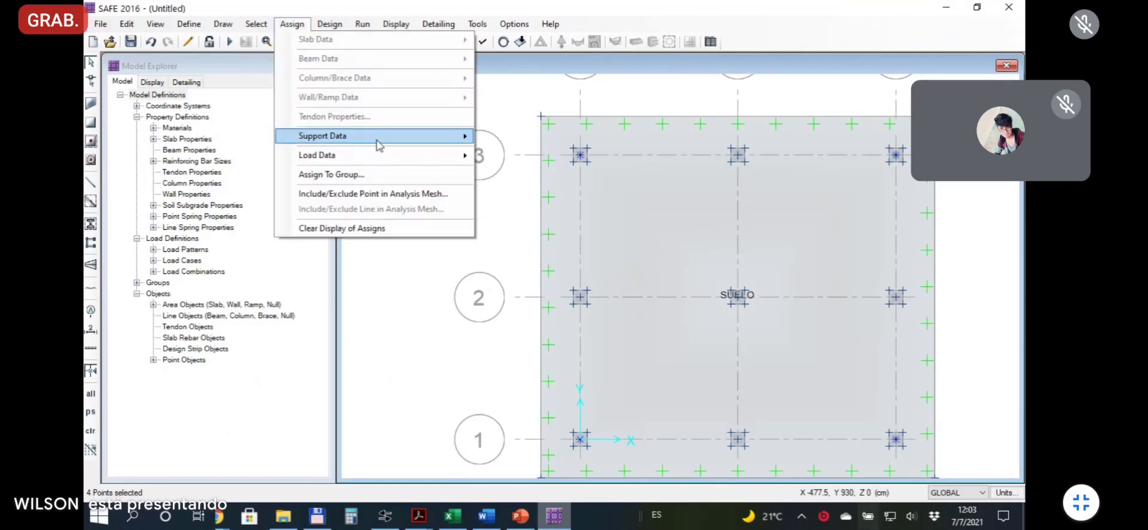
{"action": "mouse_move", "coordinate": [396, 159]}
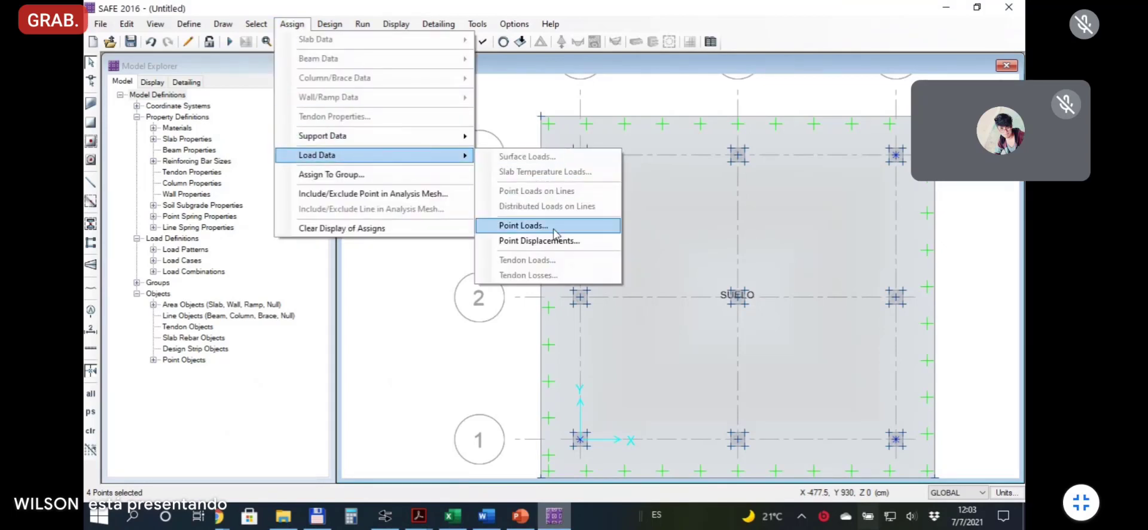
{"action": "left_click", "coordinate": [524, 225]}
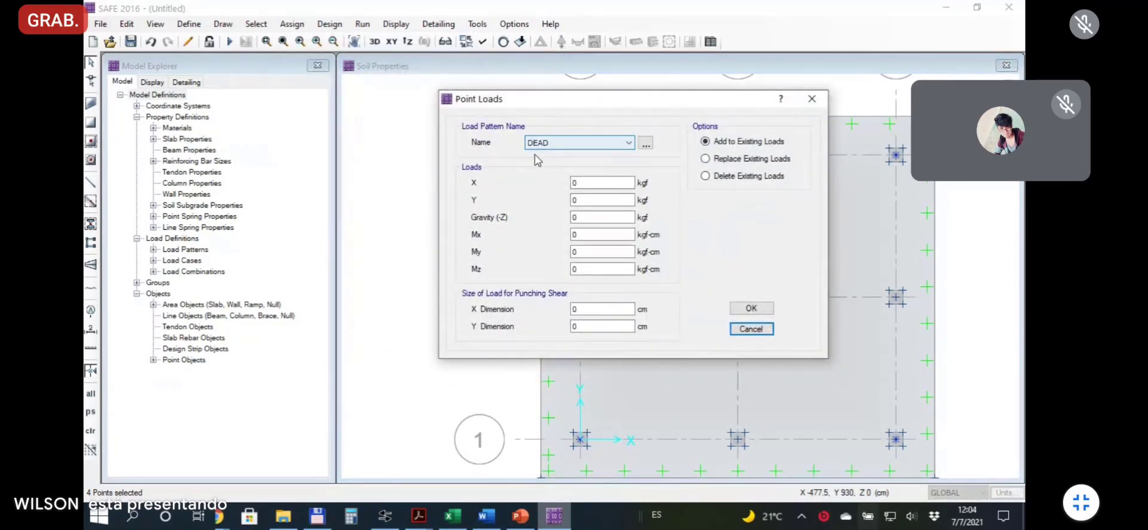
{"action": "double_click", "coordinate": [574, 217]}
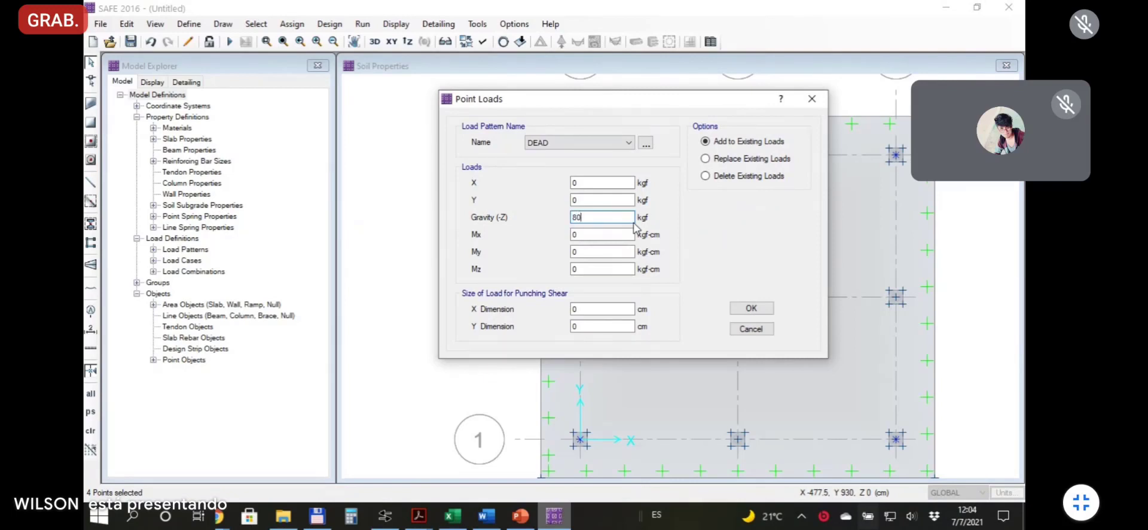
{"action": "type", "text": "000"}
Set the load size for punching shear to 35 cm in X and Y and apply the dead load.
{"action": "left_click", "coordinate": [576, 311]}
{"action": "left_click_drag", "start_coordinate": [567, 100], "coordinate": [482, 91]}
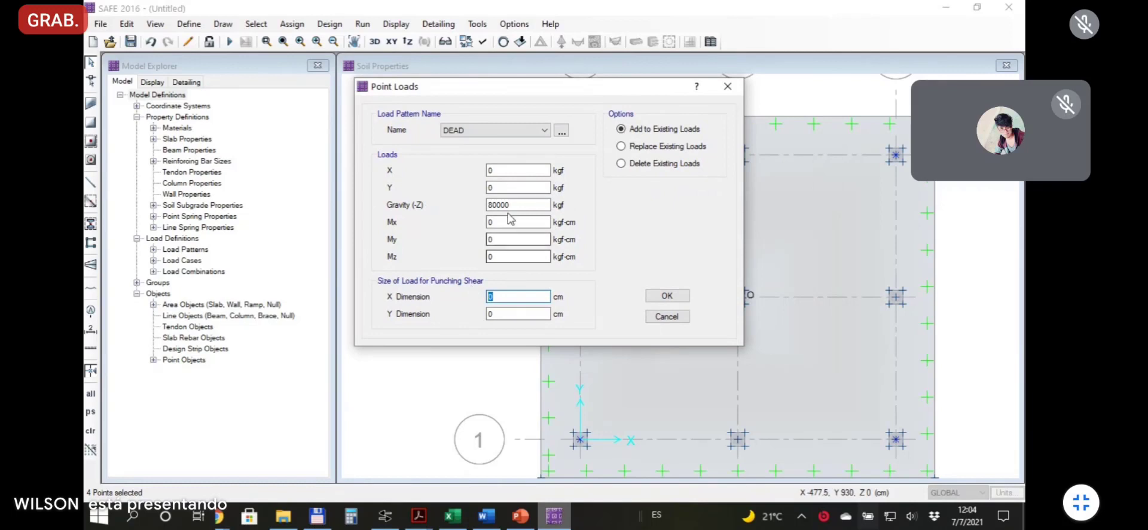
{"action": "left_click", "coordinate": [493, 314]}
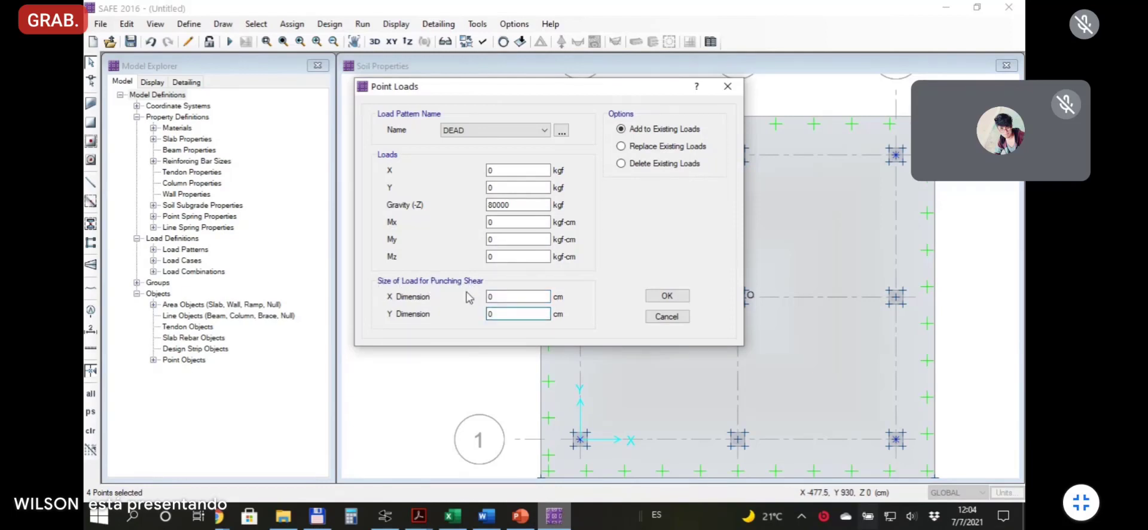
{"action": "left_click", "coordinate": [493, 296]}
{"action": "left_click", "coordinate": [497, 314]}
{"action": "left_click", "coordinate": [664, 295]}
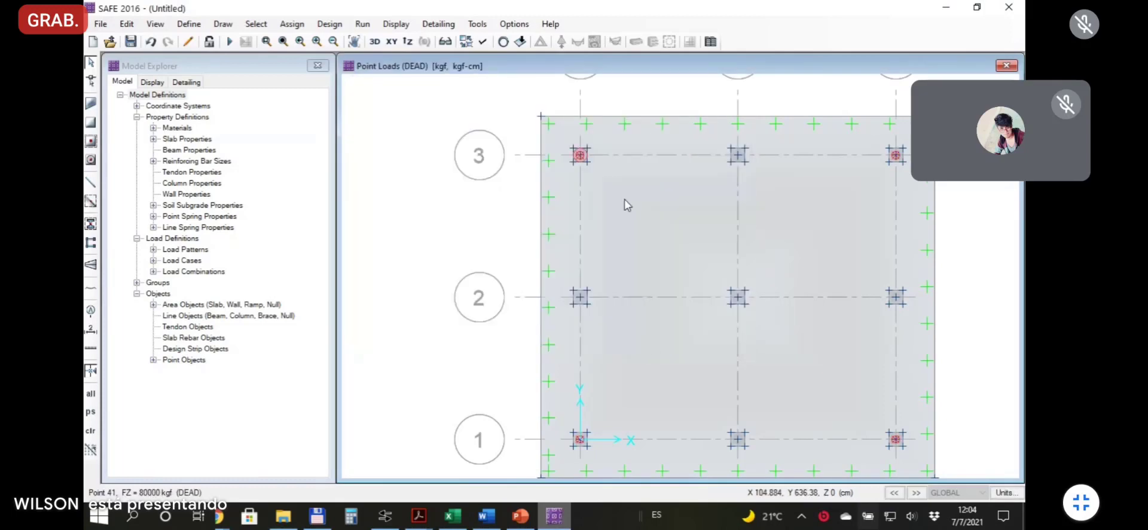
Check the dead loads in 3D, restore the previous corner point selection and assign it a LIVE gravity point load of 21000 kgf.
{"action": "left_click", "coordinate": [375, 42]}
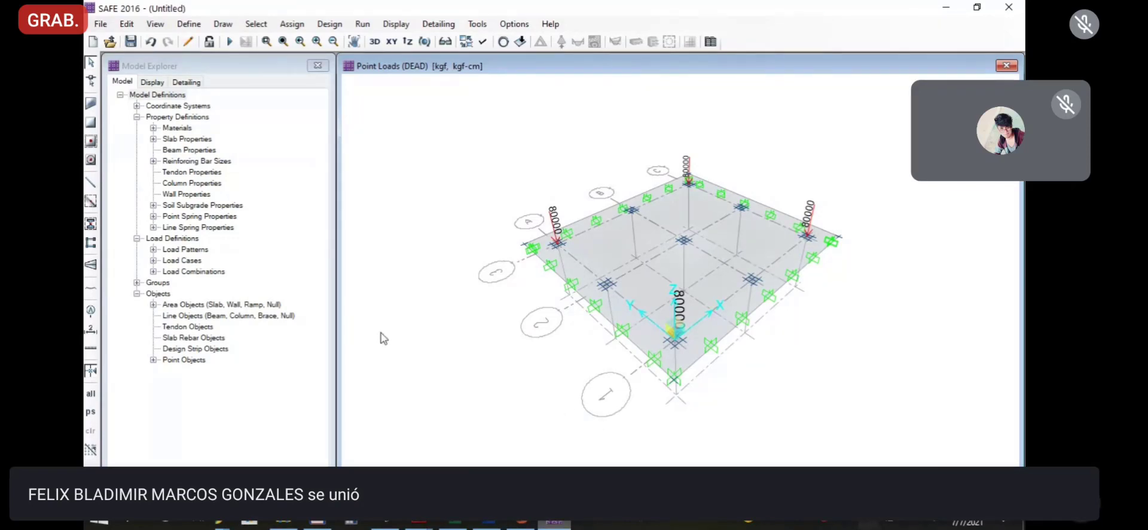
{"action": "left_click", "coordinate": [91, 417]}
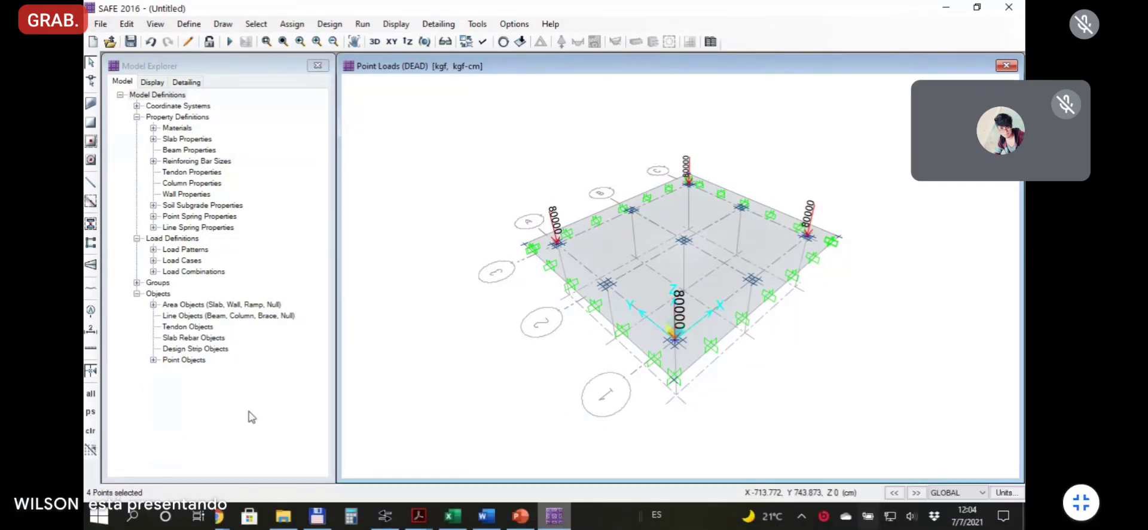
{"action": "left_click", "coordinate": [292, 23]}
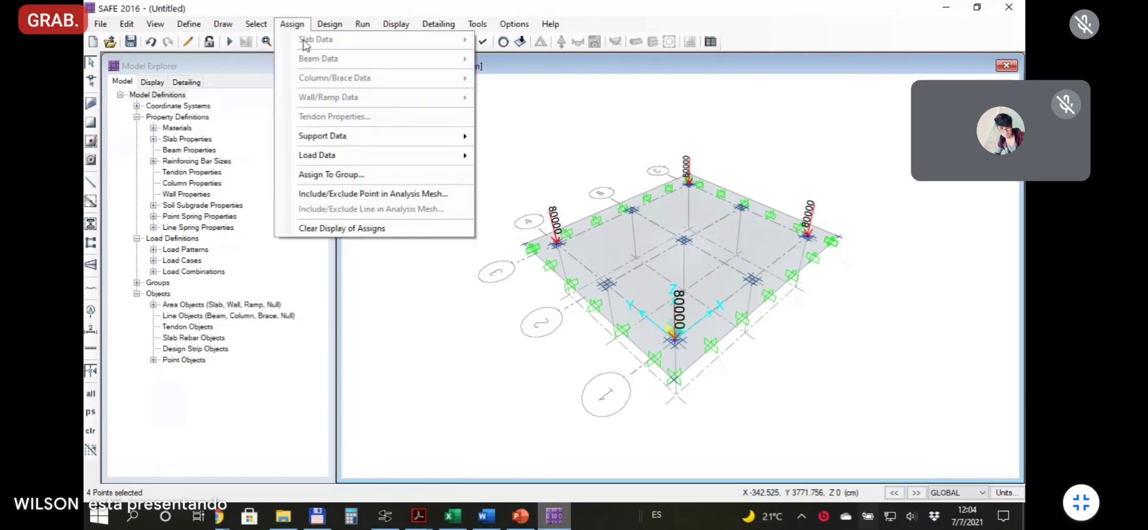
{"action": "mouse_move", "coordinate": [399, 160]}
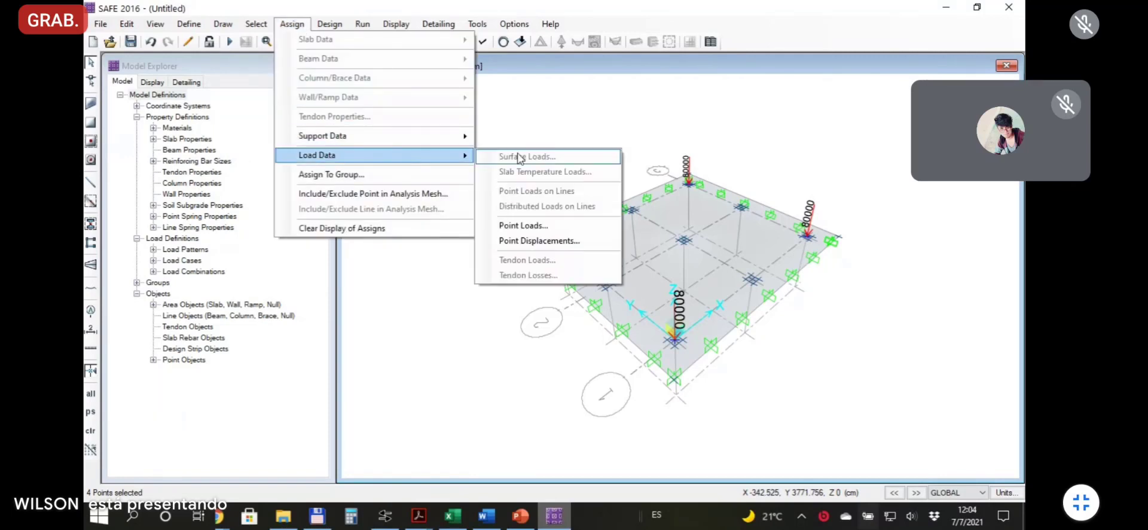
{"action": "left_click", "coordinate": [541, 232]}
{"action": "left_click", "coordinate": [520, 170]}
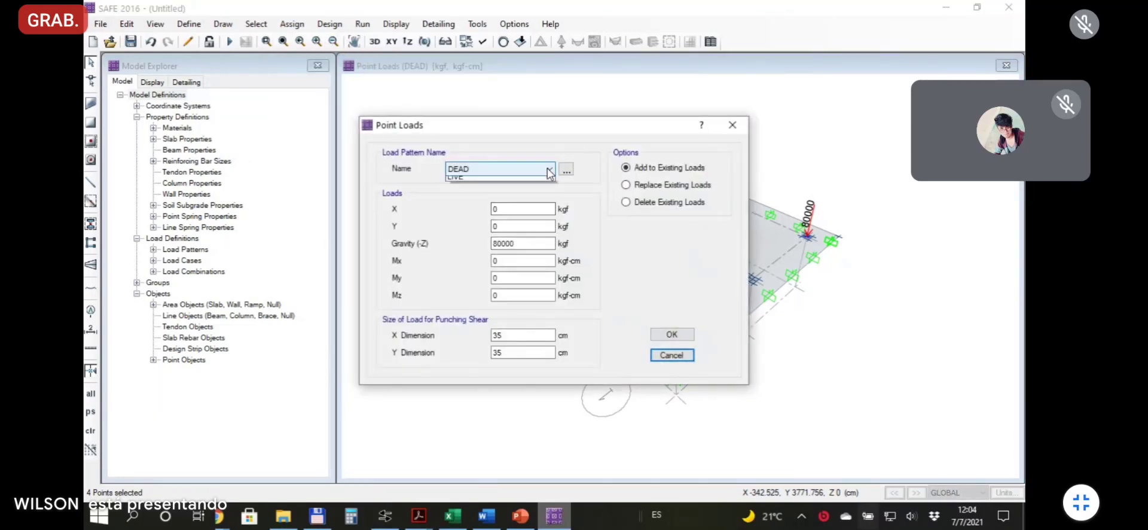
{"action": "left_click", "coordinate": [472, 187]}
{"action": "left_click", "coordinate": [513, 243]}
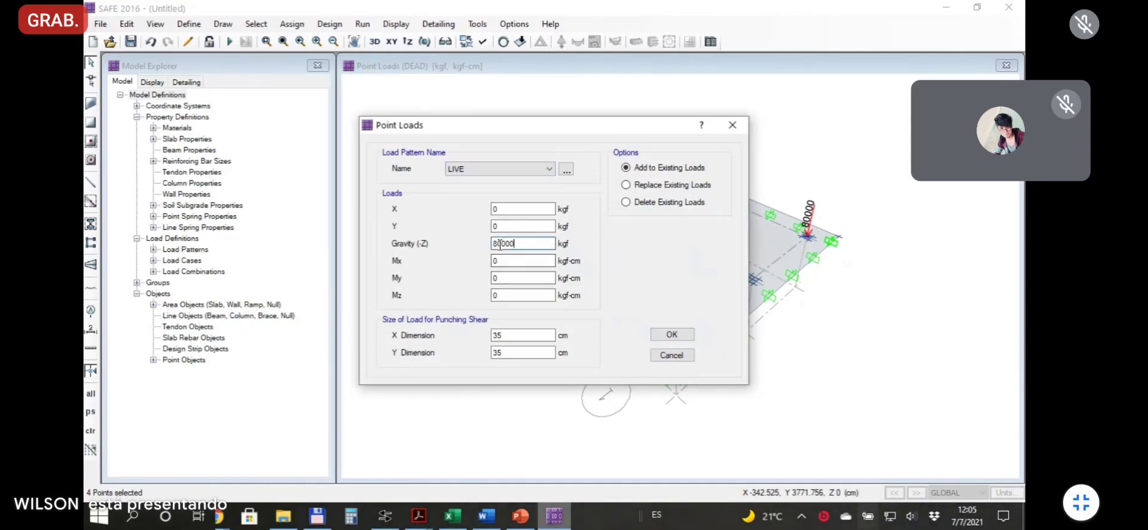
{"action": "left_click_drag", "start_coordinate": [495, 243], "coordinate": [502, 243]}
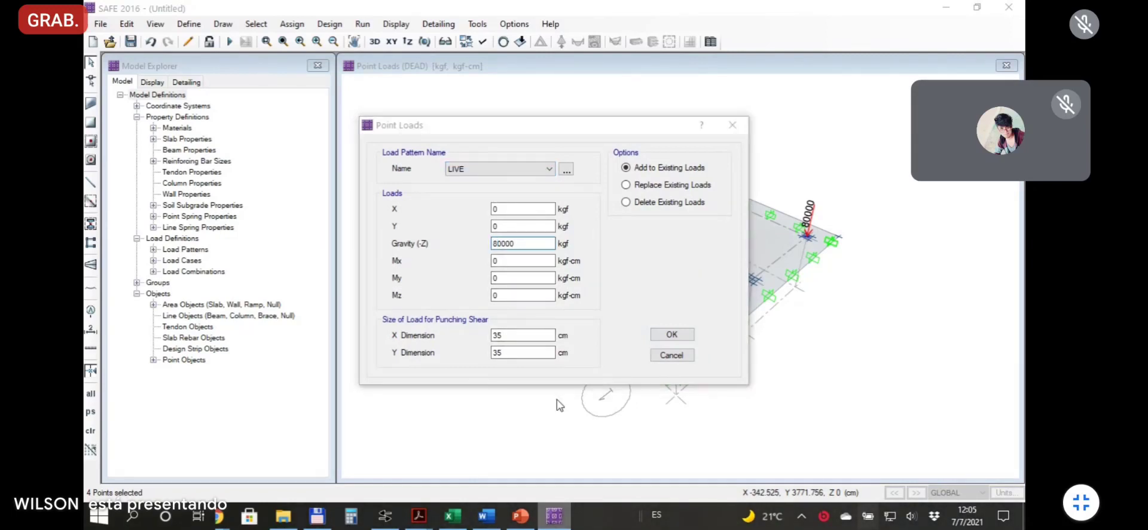
{"action": "key", "text": "alt+Tab"}
{"action": "key", "text": "alt+Tab"}
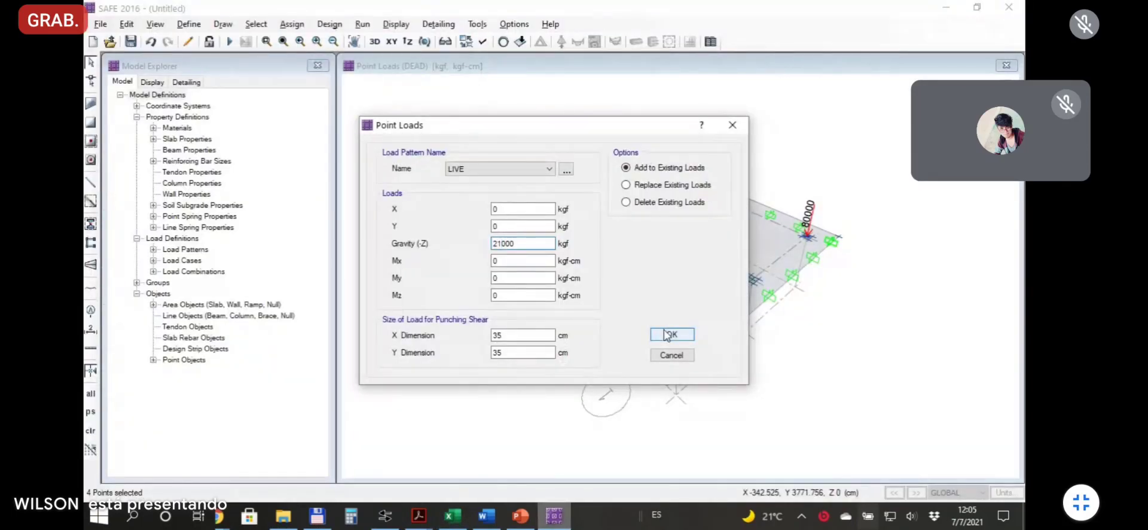
{"action": "left_click", "coordinate": [529, 335]}
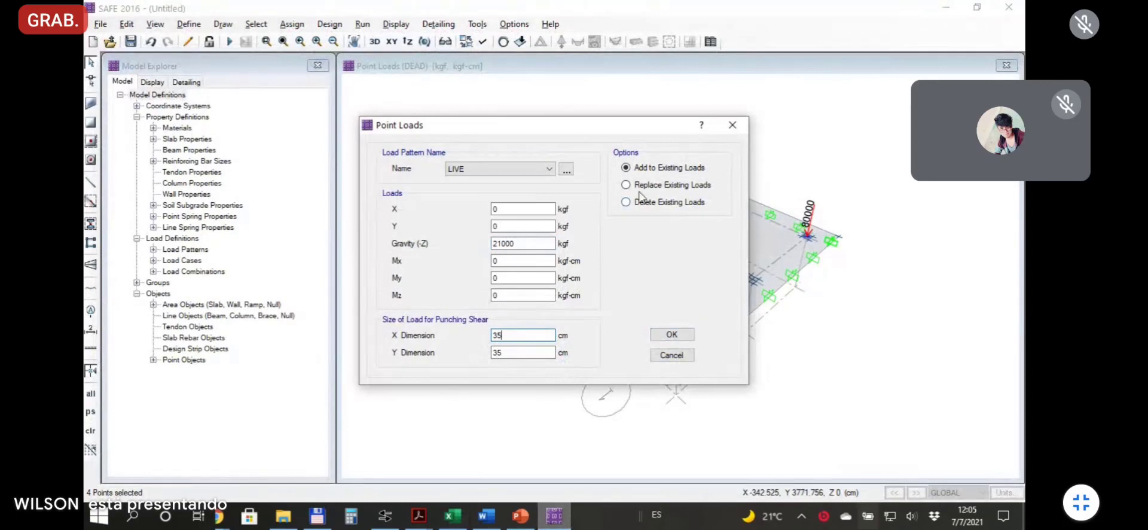
{"action": "left_click", "coordinate": [672, 336]}
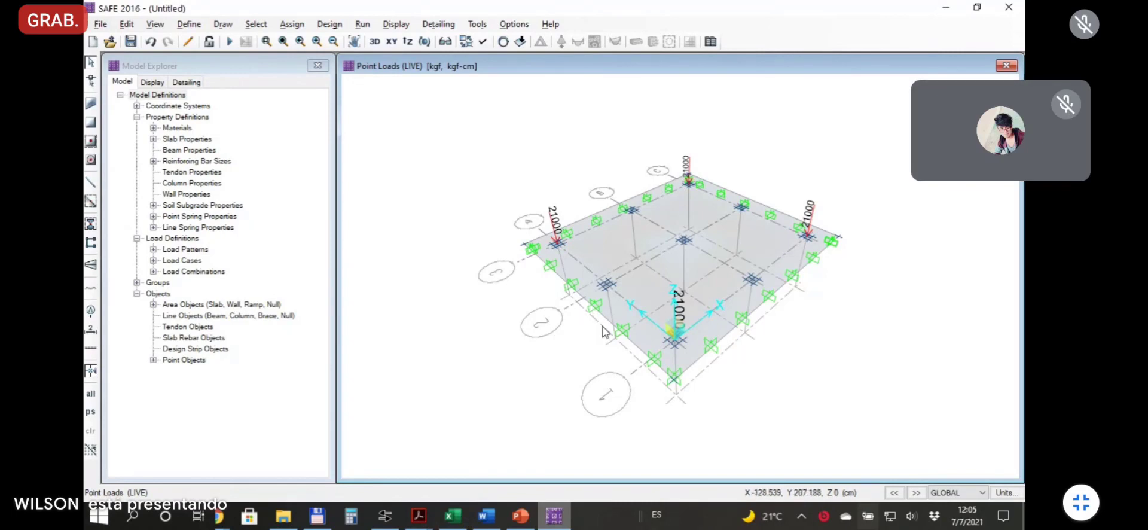
In plan view, assign column points A2, C2, B1 and B3 a LIVE gravity point load of 29000 kgf and restore their selection.
{"action": "left_click", "coordinate": [391, 42]}
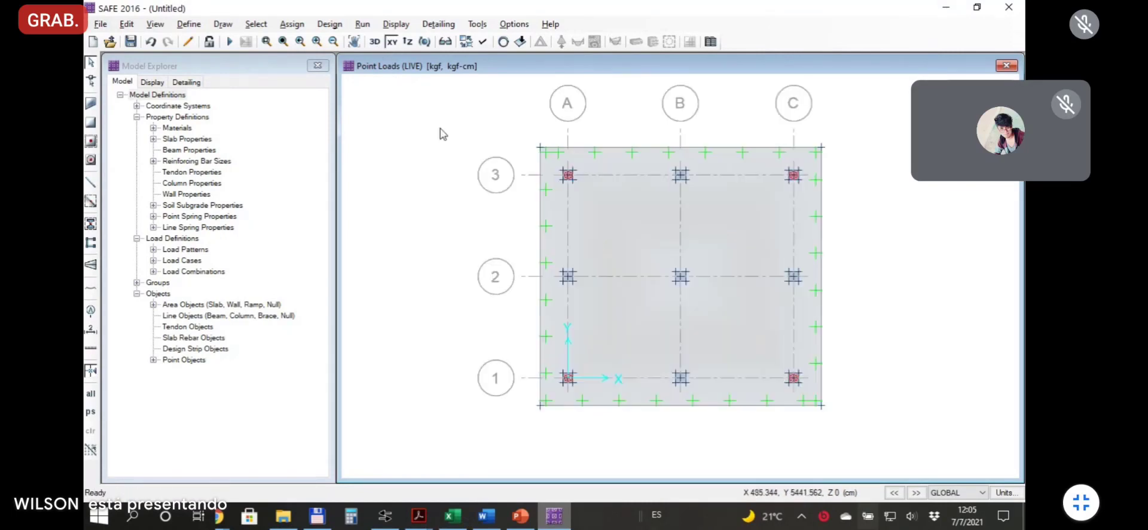
{"action": "left_click", "coordinate": [681, 177]}
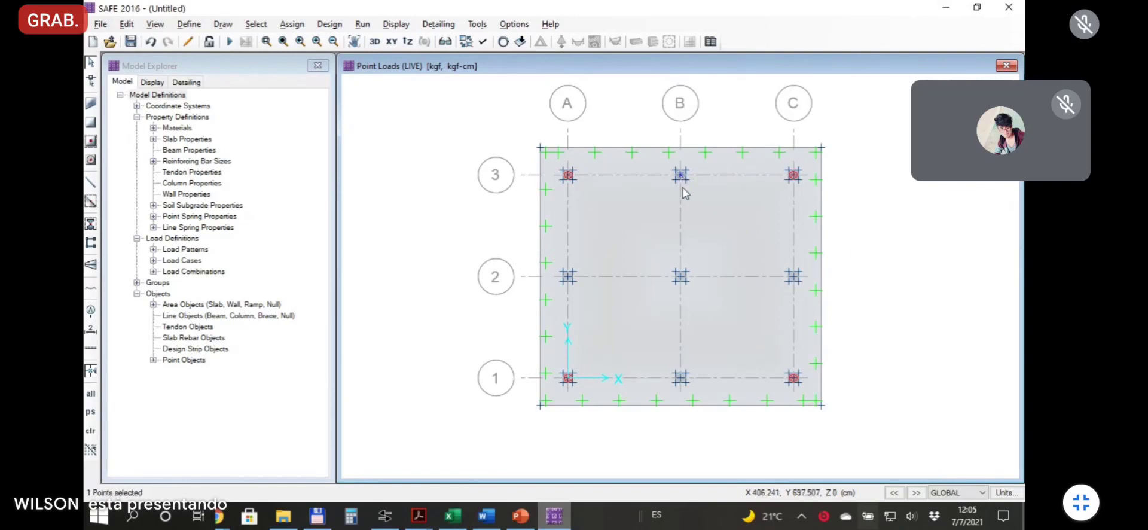
{"action": "left_click", "coordinate": [794, 277]}
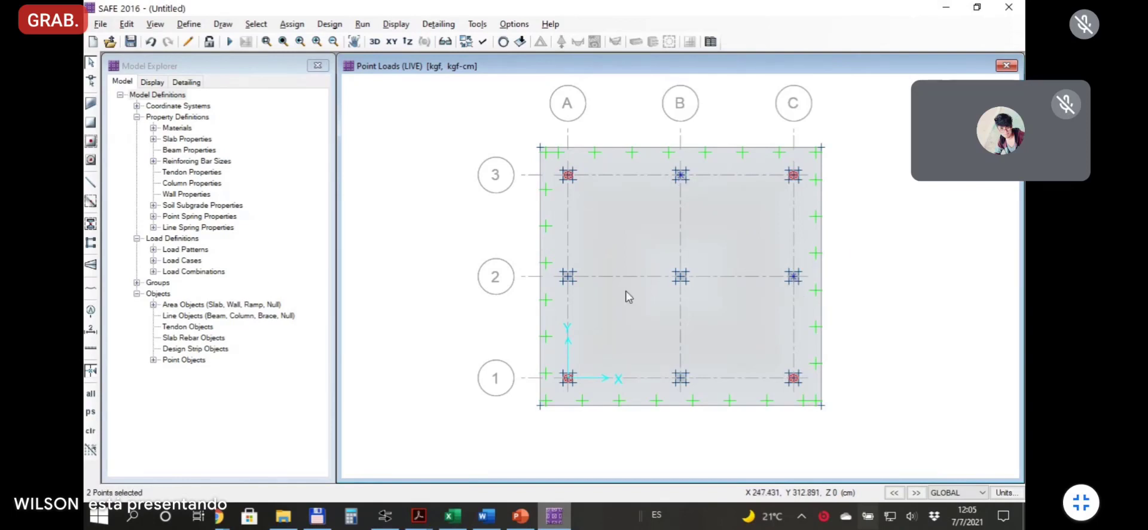
{"action": "left_click", "coordinate": [568, 278]}
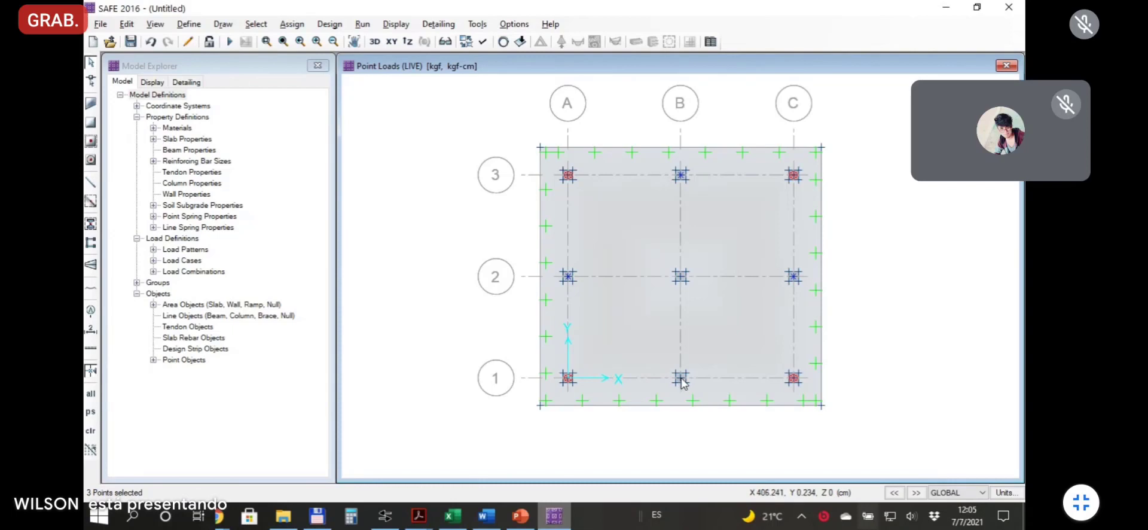
{"action": "left_click", "coordinate": [681, 377]}
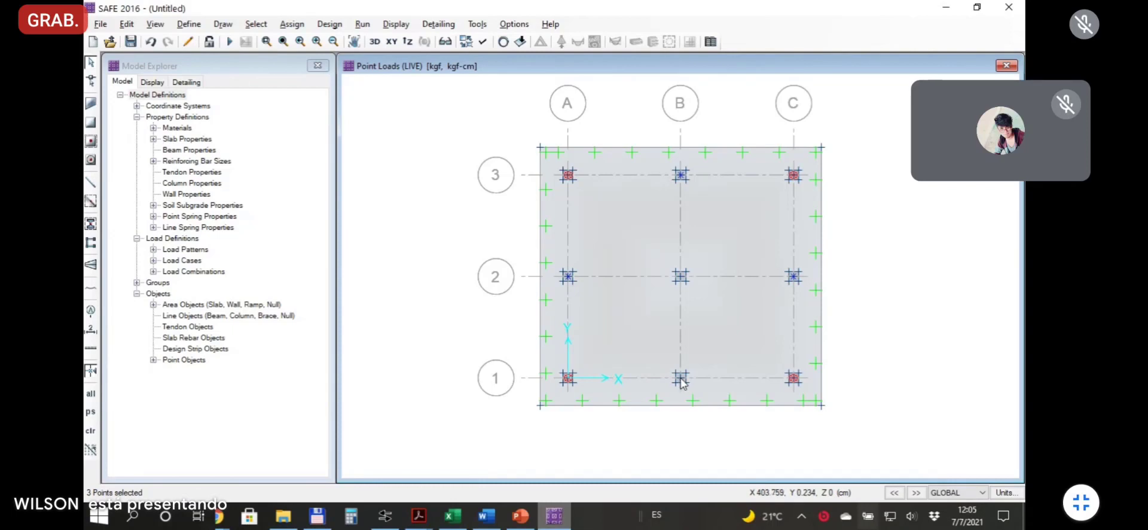
{"action": "left_click", "coordinate": [292, 24]}
{"action": "mouse_move", "coordinate": [387, 159]}
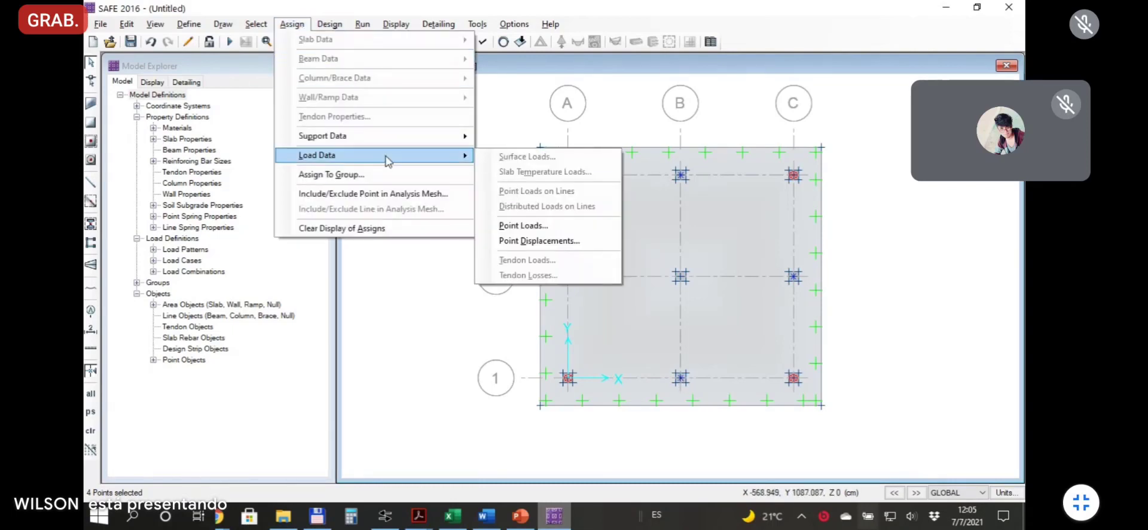
{"action": "left_click", "coordinate": [526, 226]}
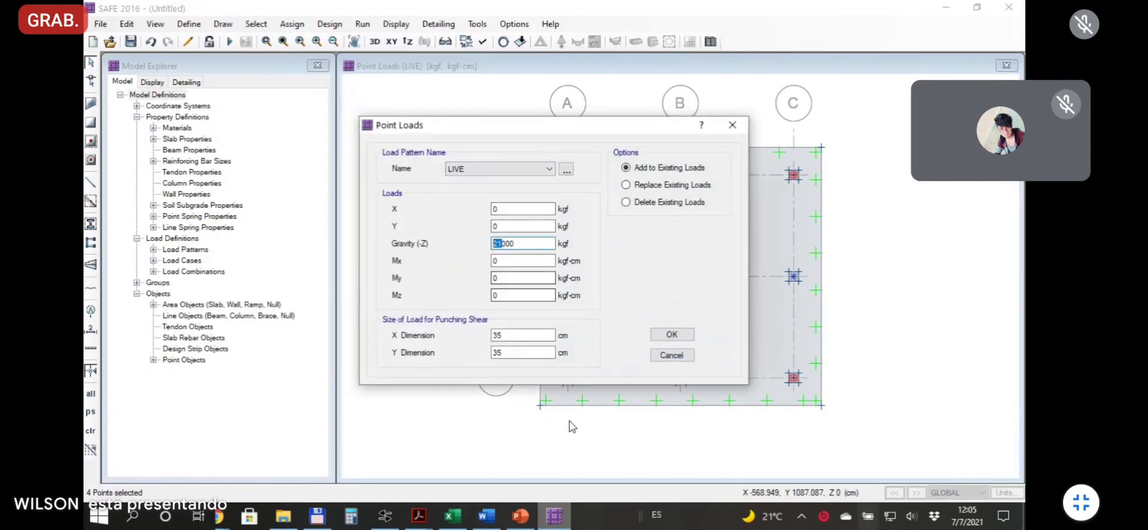
{"action": "key", "text": "alt+Tab"}
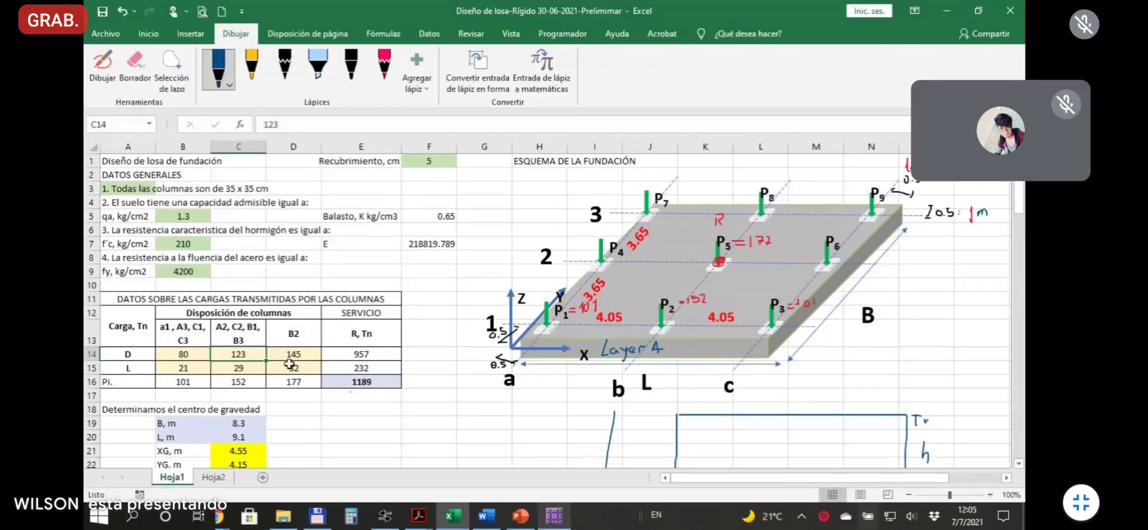
{"action": "left_click", "coordinate": [244, 368]}
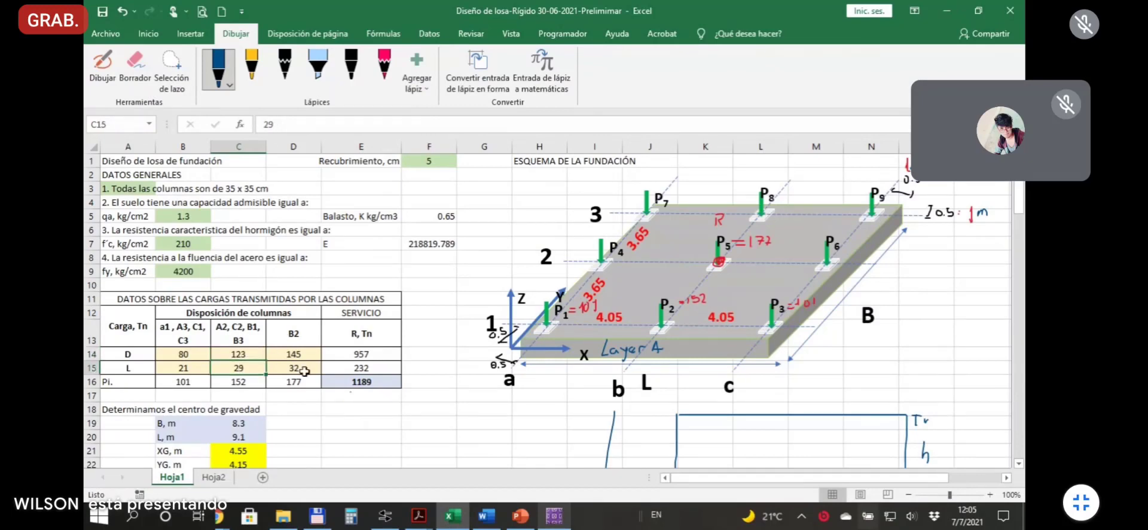
{"action": "key", "text": "alt+Tab"}
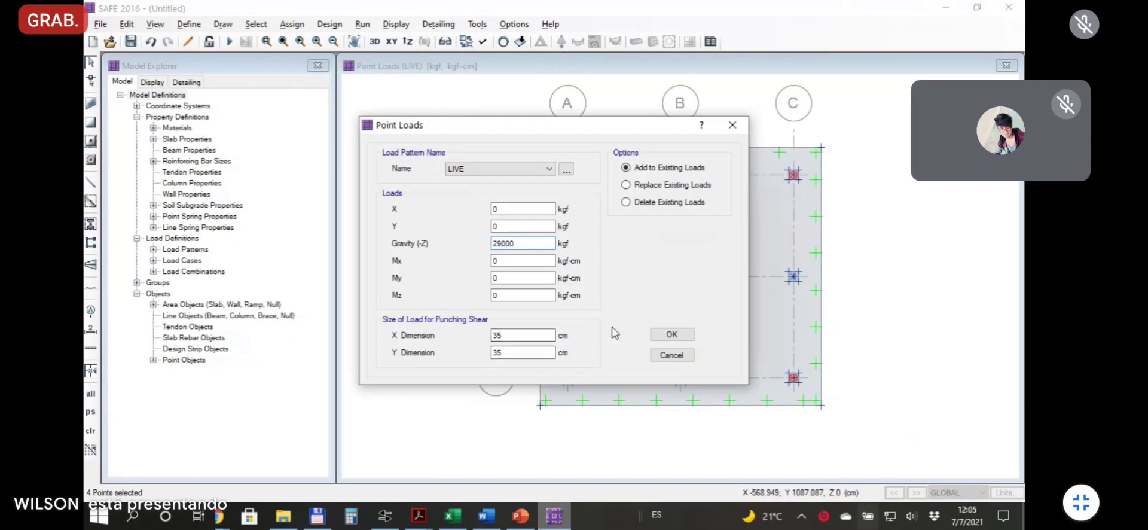
{"action": "left_click", "coordinate": [667, 335]}
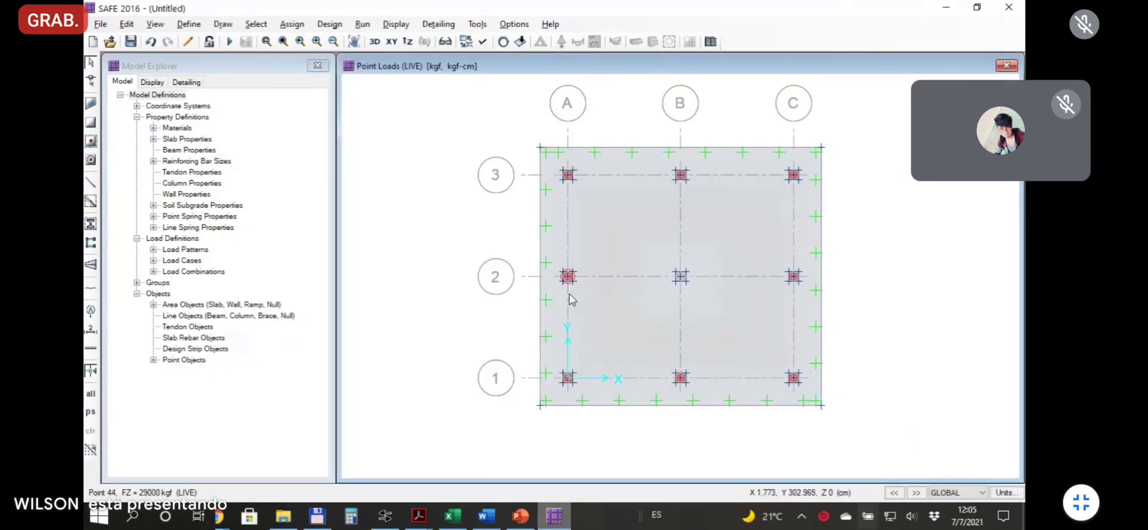
{"action": "left_click", "coordinate": [93, 412]}
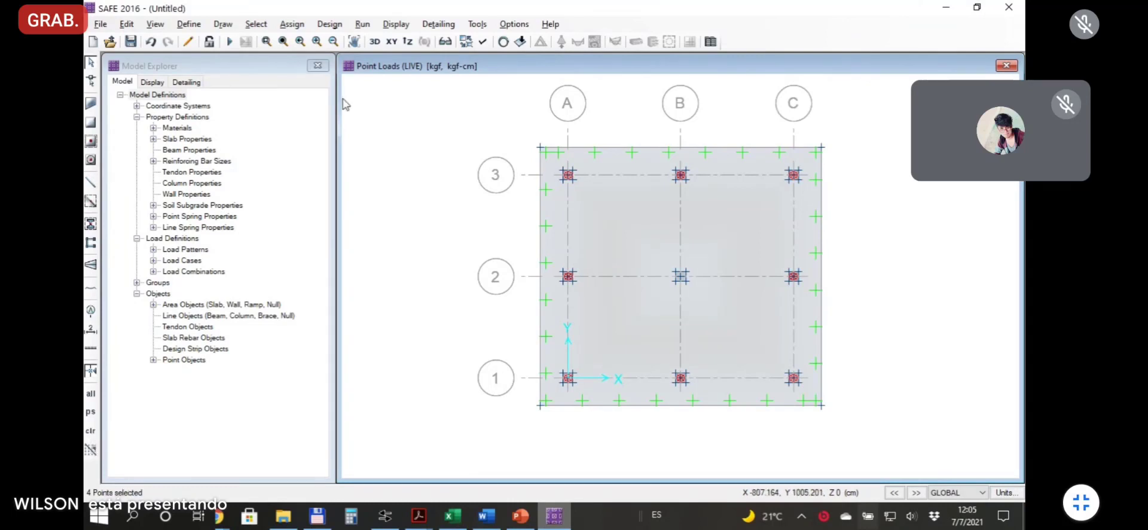
{"action": "left_click", "coordinate": [291, 24]}
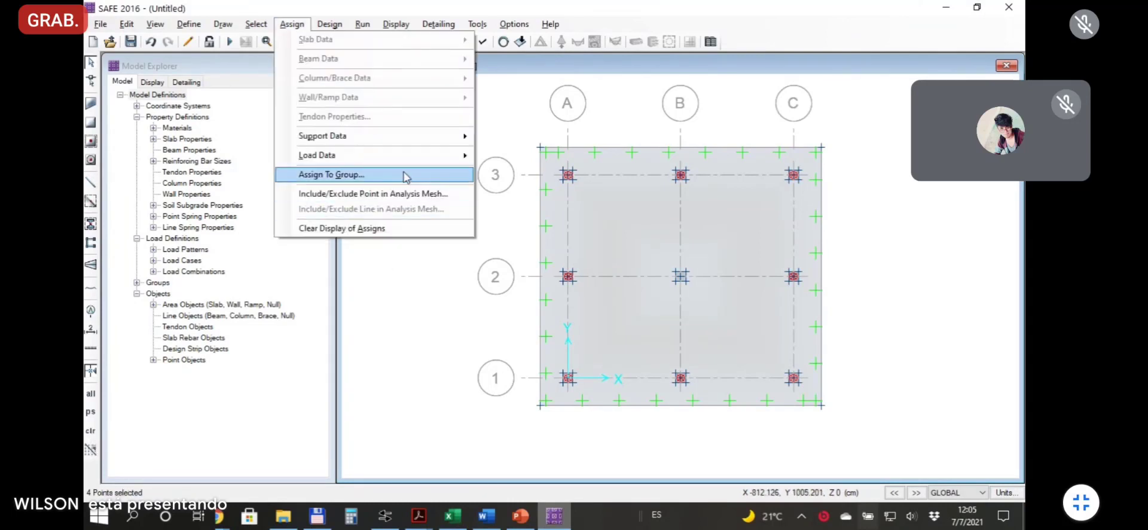
{"action": "mouse_move", "coordinate": [441, 157]}
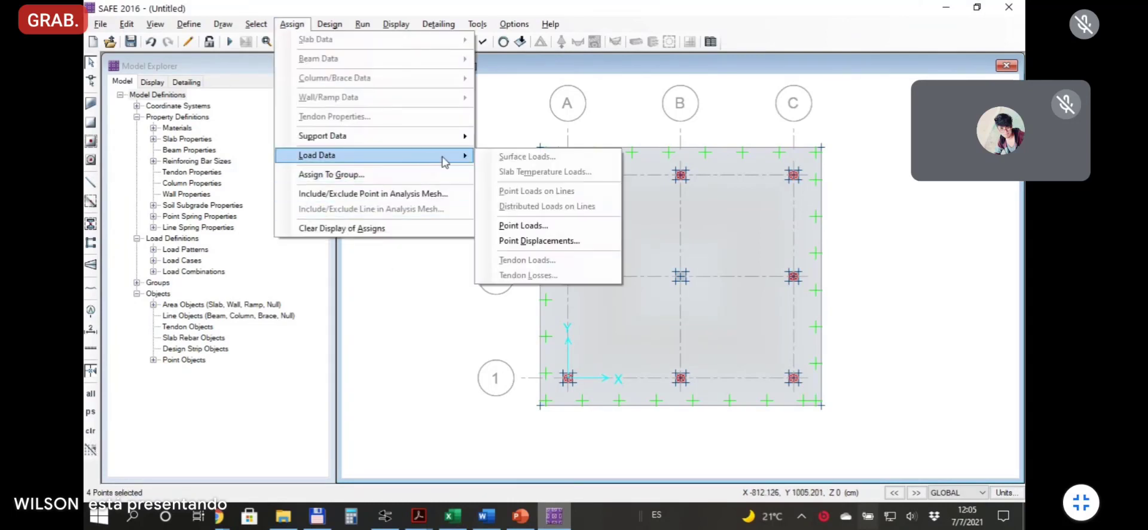
{"action": "left_click", "coordinate": [549, 239]}
{"action": "left_click", "coordinate": [727, 156]}
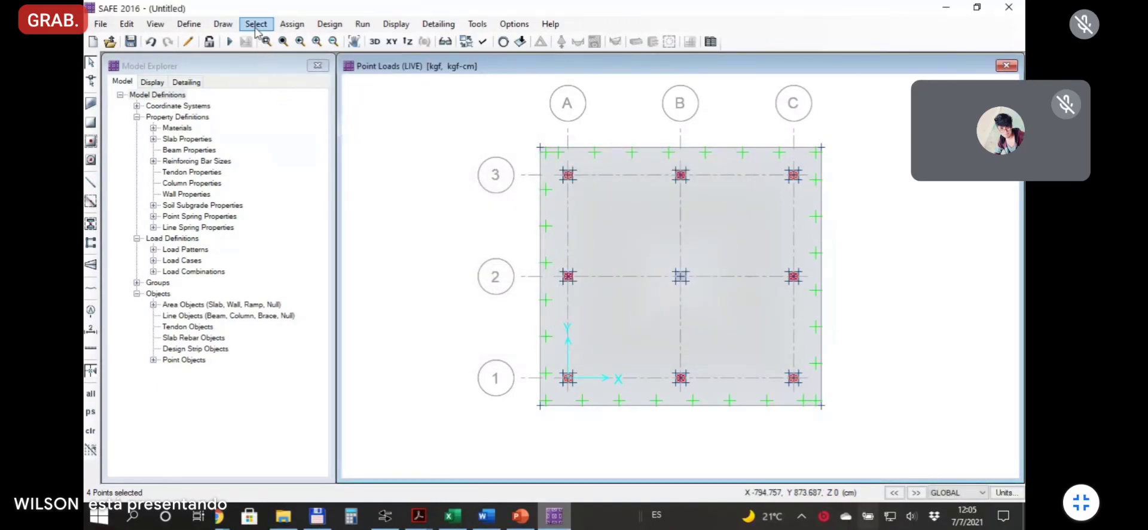
Assign the selected A2, C2, B1 and B3 points a DEAD gravity point load of 123000 kgf and check the loads in 3D.
{"action": "left_click", "coordinate": [289, 25]}
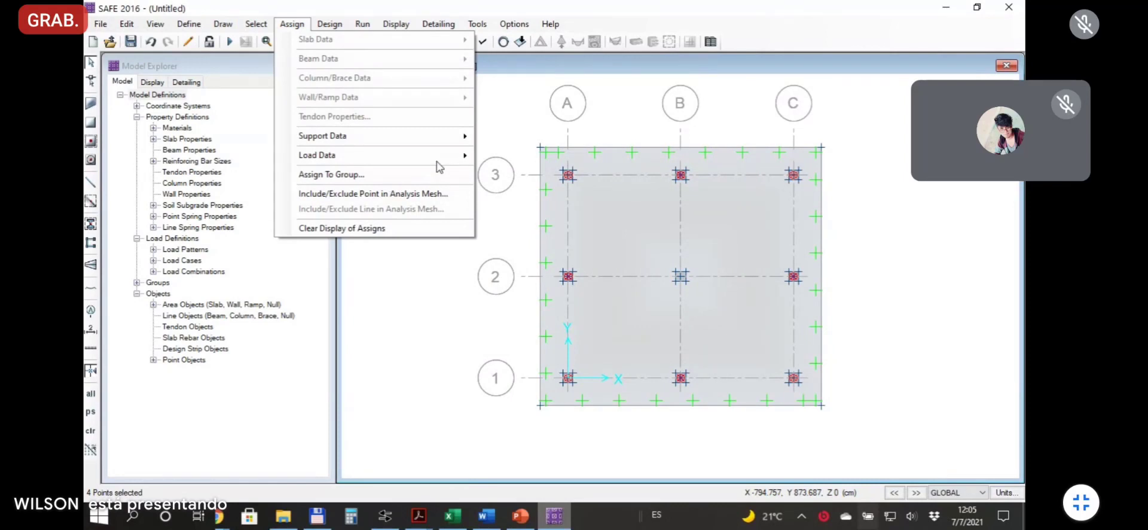
{"action": "mouse_move", "coordinate": [448, 157]}
{"action": "left_click", "coordinate": [555, 226]}
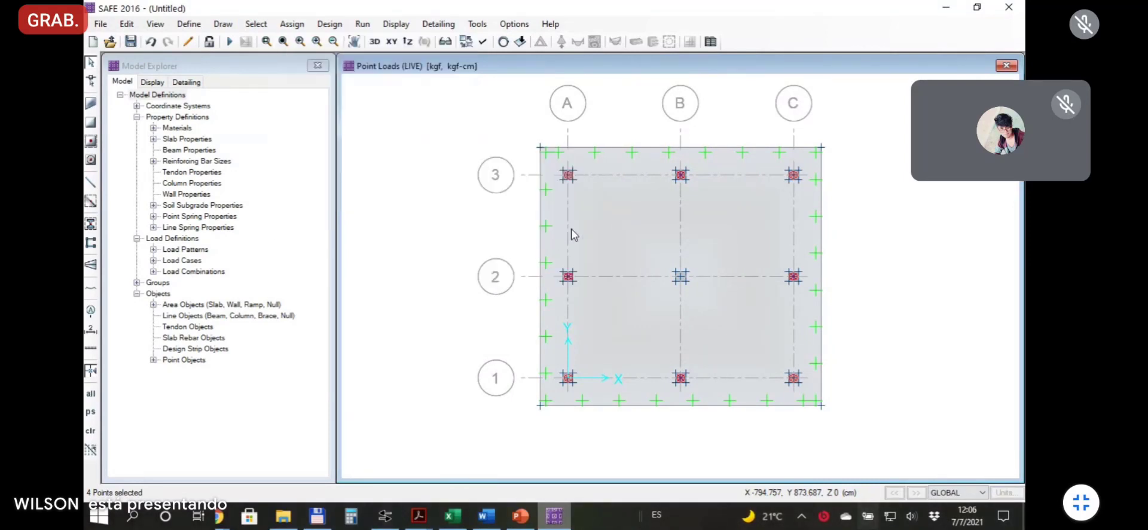
{"action": "double_click", "coordinate": [510, 243]}
{"action": "type", "text": "29000"}
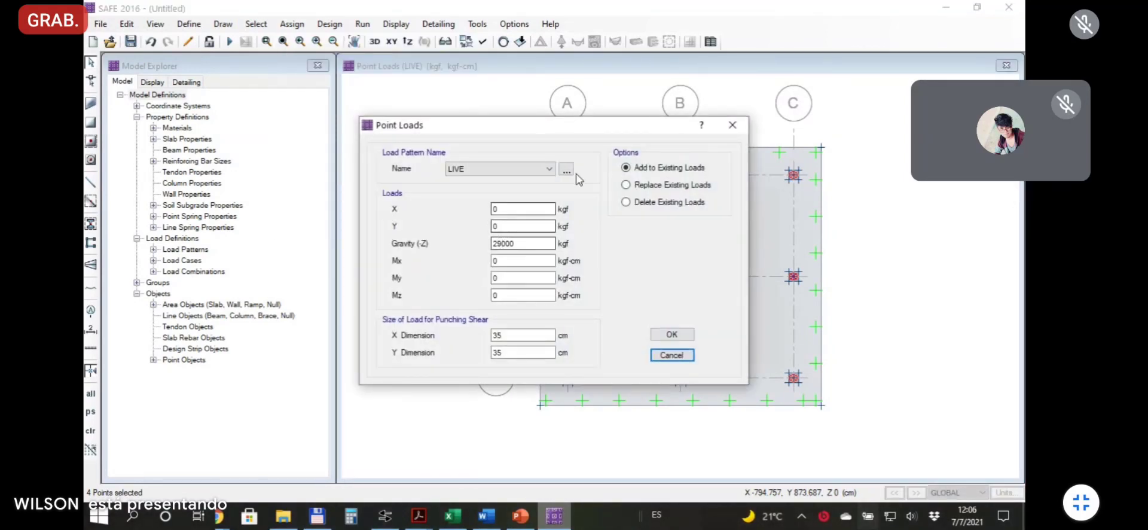
{"action": "left_click", "coordinate": [548, 169]}
{"action": "left_click", "coordinate": [514, 181]}
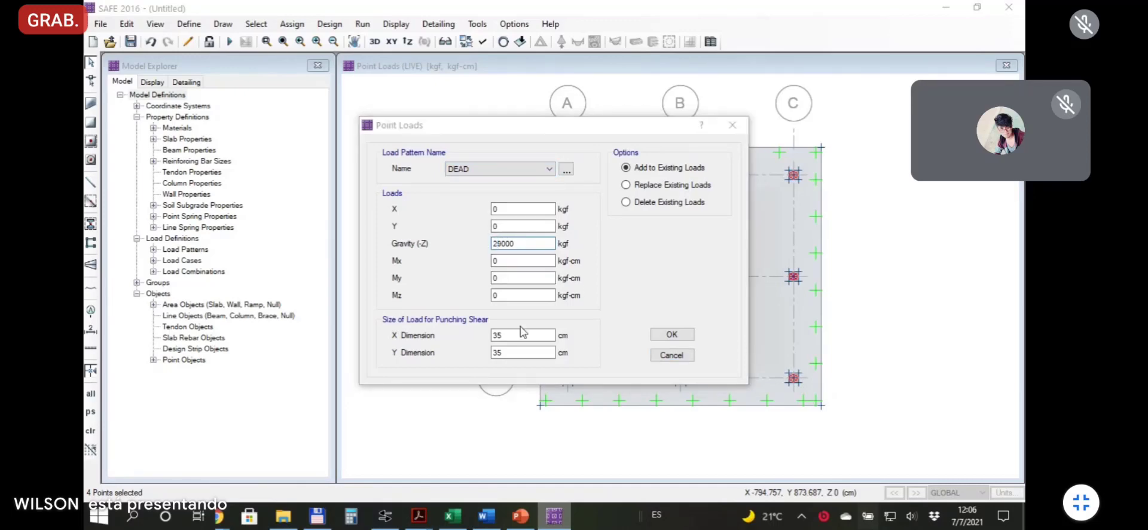
{"action": "key", "text": "alt+Tab"}
{"action": "key", "text": "alt+Tab"}
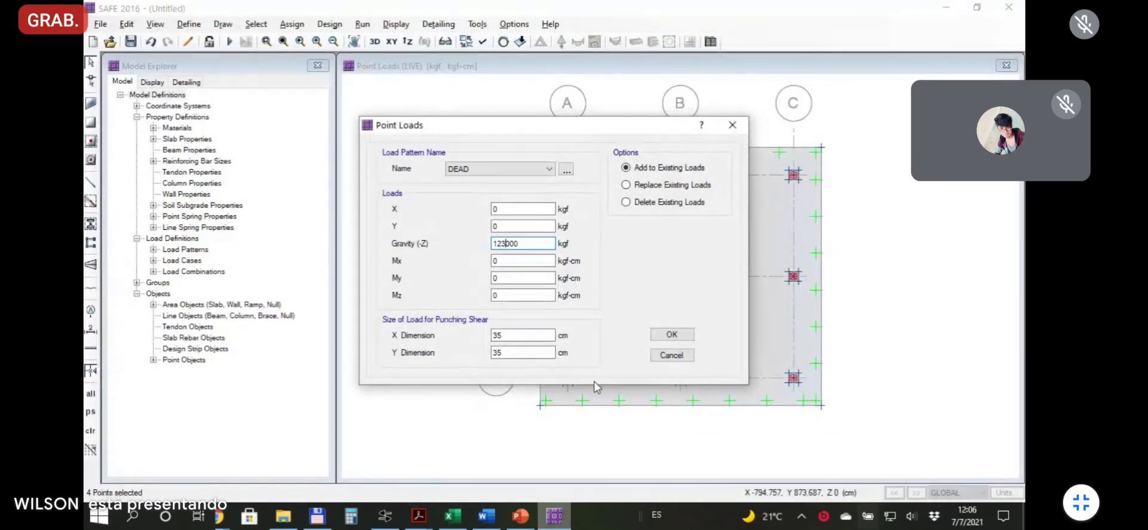
{"action": "left_click", "coordinate": [671, 334]}
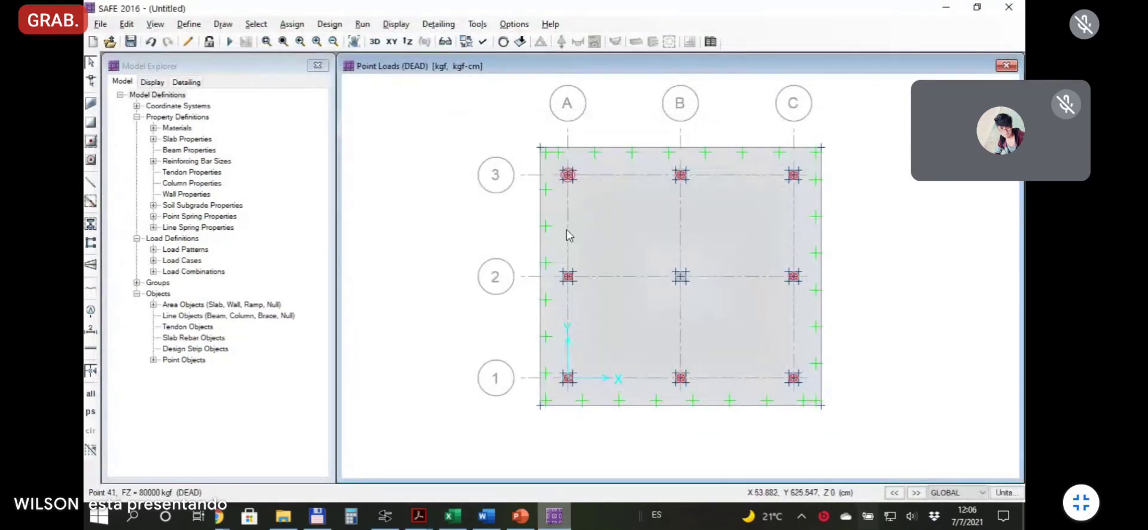
{"action": "left_click", "coordinate": [375, 43]}
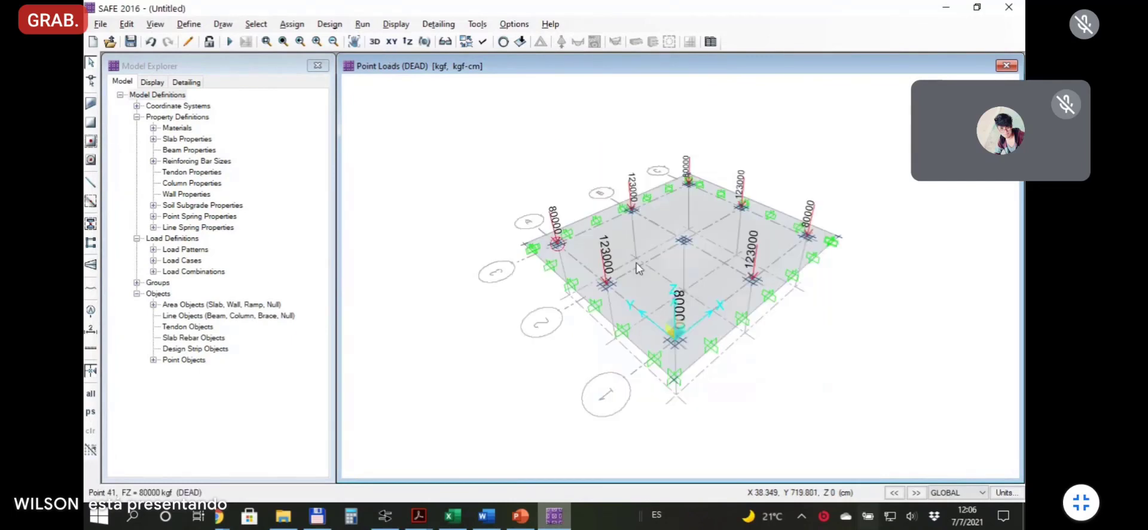
Return to plan view and assign the central column point B2 a DEAD gravity point load of 145000 kgf, per the Excel load table.
{"action": "left_click", "coordinate": [391, 42]}
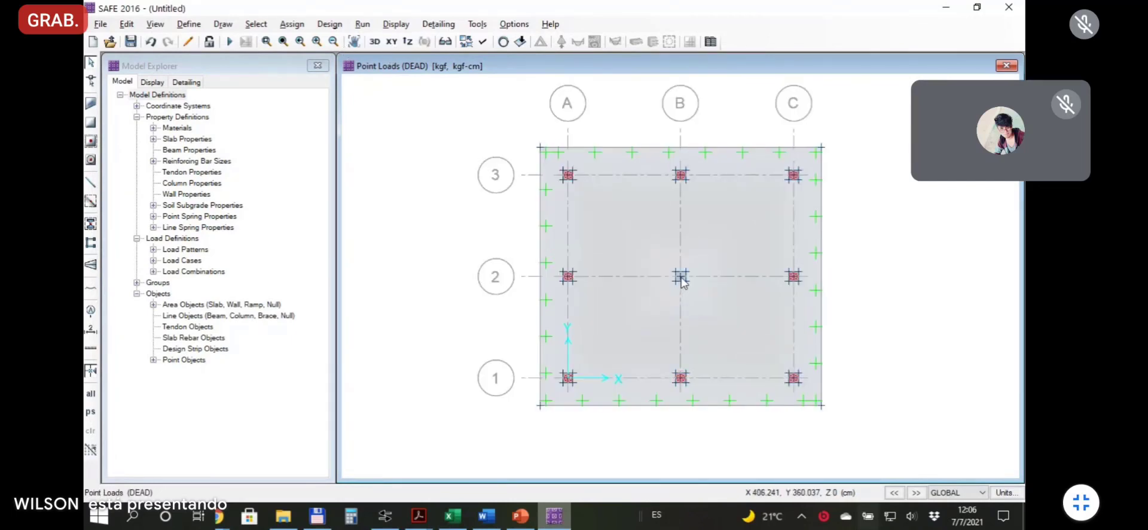
{"action": "left_click", "coordinate": [682, 278]}
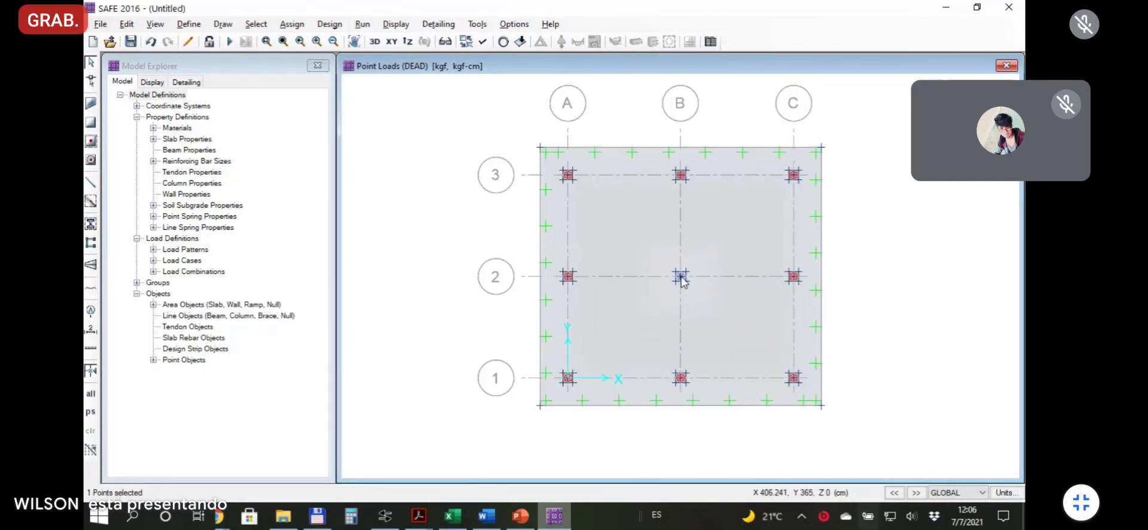
{"action": "left_click", "coordinate": [278, 27]}
{"action": "mouse_move", "coordinate": [406, 158]}
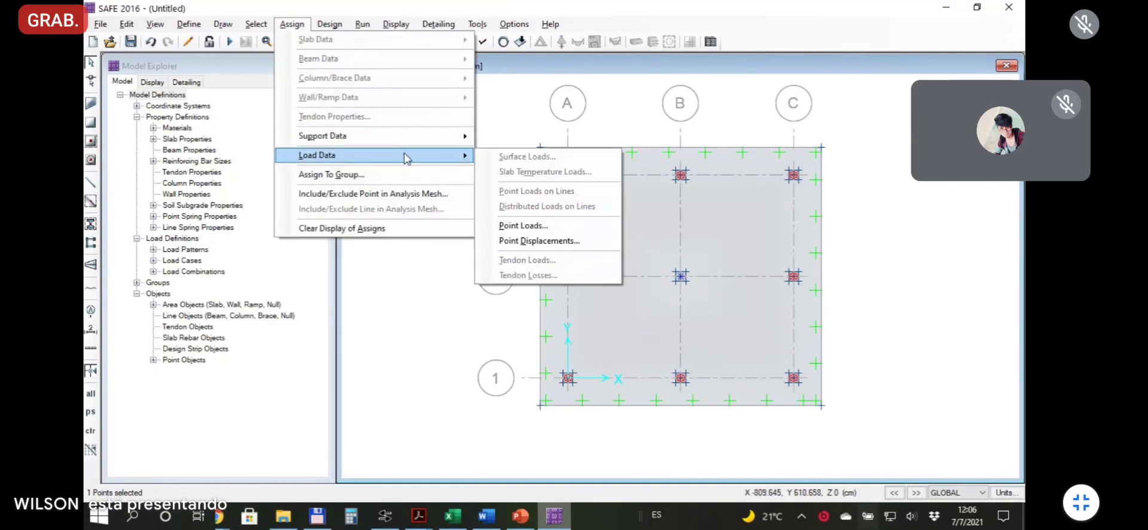
{"action": "left_click", "coordinate": [522, 225]}
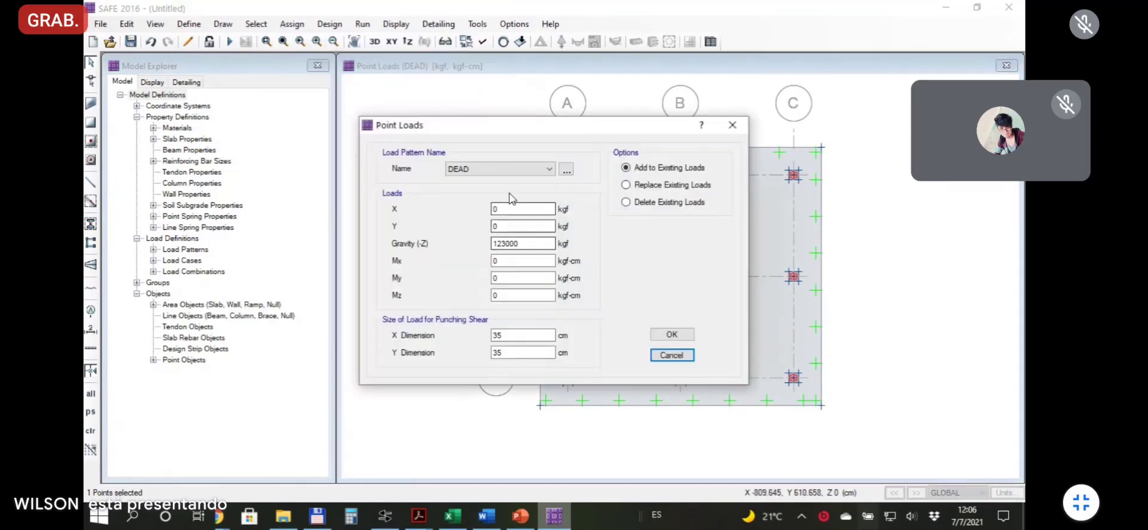
{"action": "left_click_drag", "start_coordinate": [492, 243], "coordinate": [506, 243]}
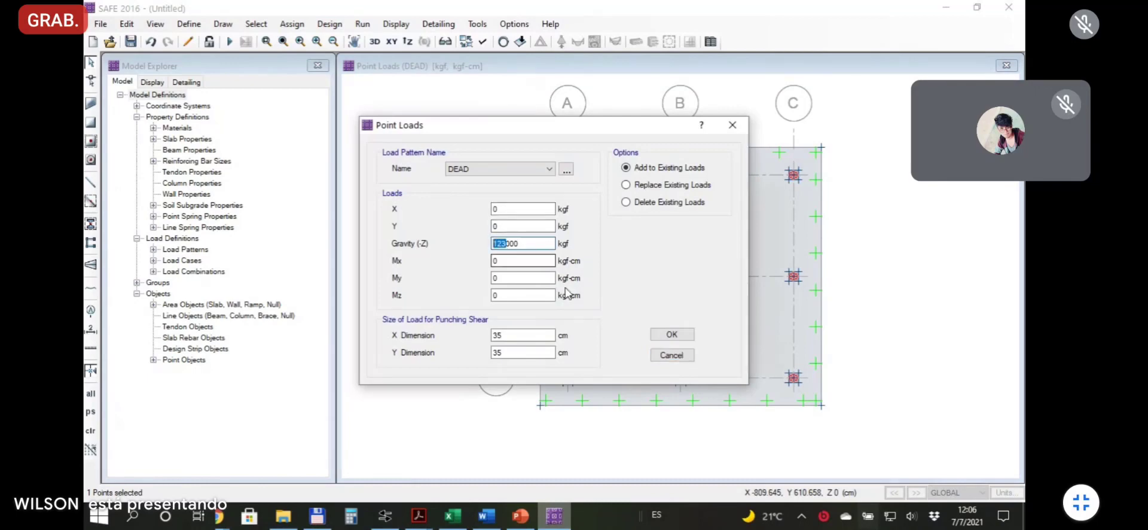
{"action": "key", "text": "alt+Tab"}
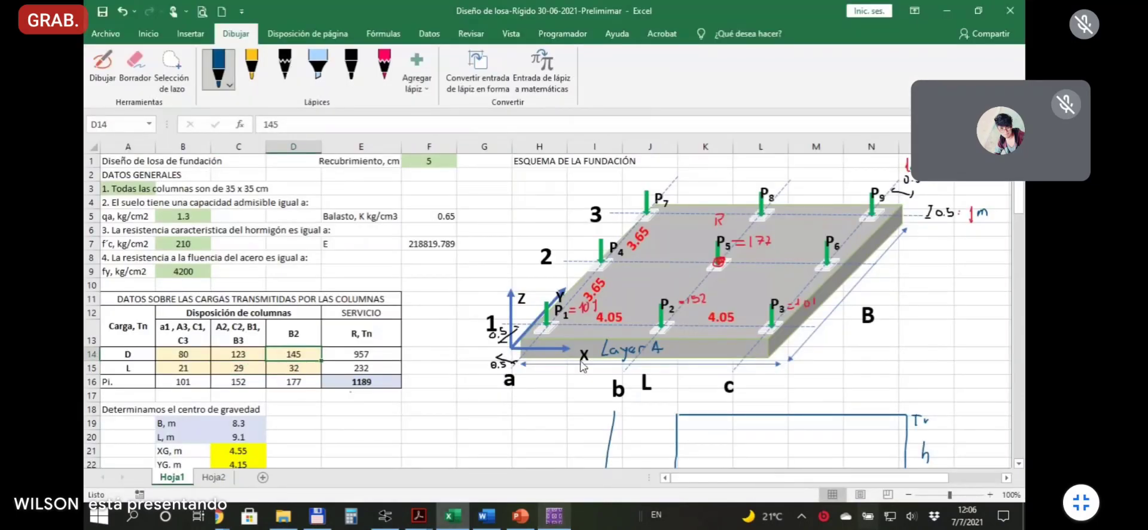
{"action": "key", "text": "alt+Tab"}
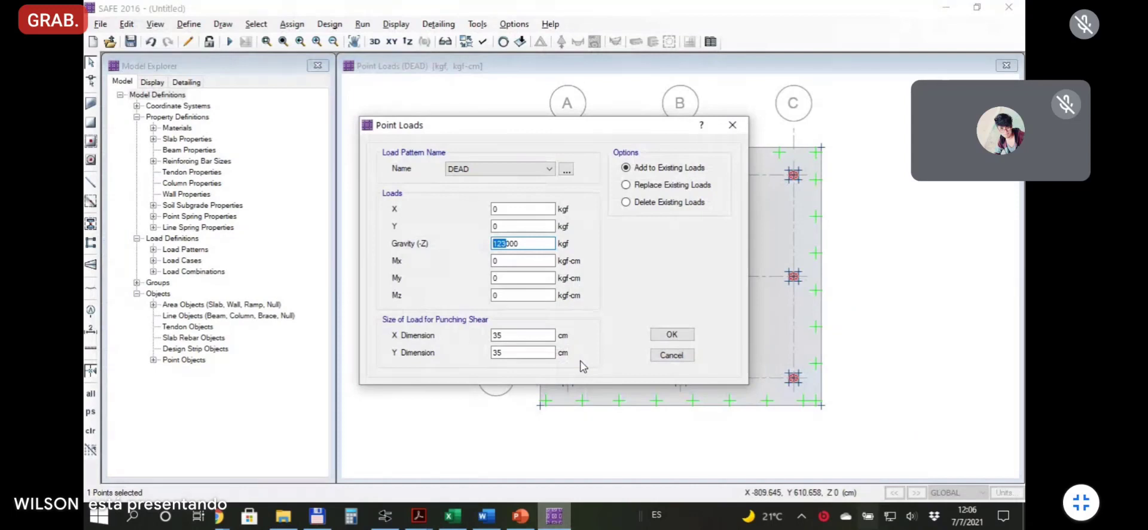
{"action": "type", "text": "1"}
{"action": "left_click", "coordinate": [671, 333]}
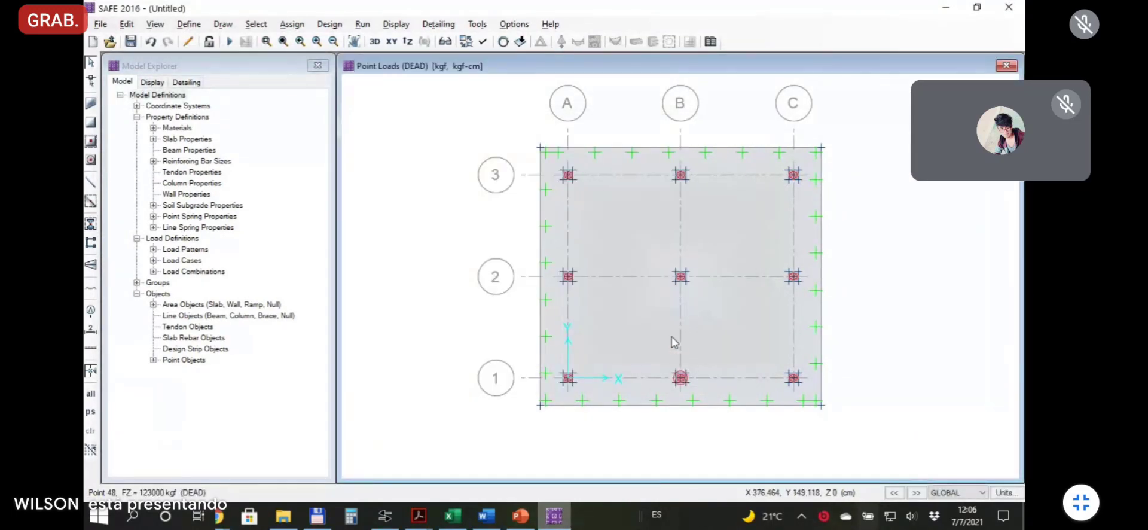
Assign the central column point B2 a LIVE gravity point load of 32000 kgf and check the live loads in 3D.
{"action": "left_click", "coordinate": [681, 277]}
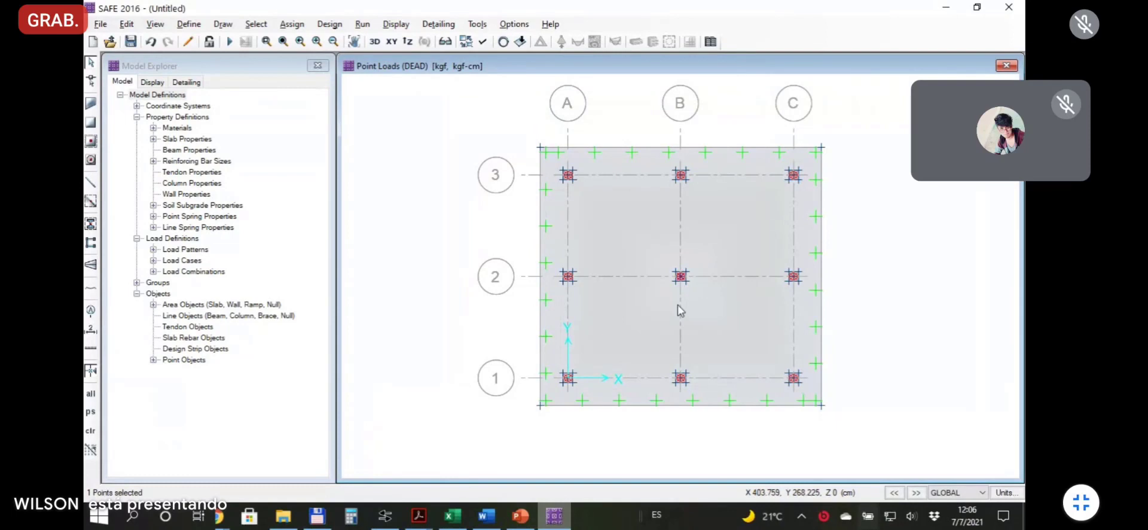
{"action": "left_click", "coordinate": [292, 24]}
{"action": "mouse_move", "coordinate": [418, 156]}
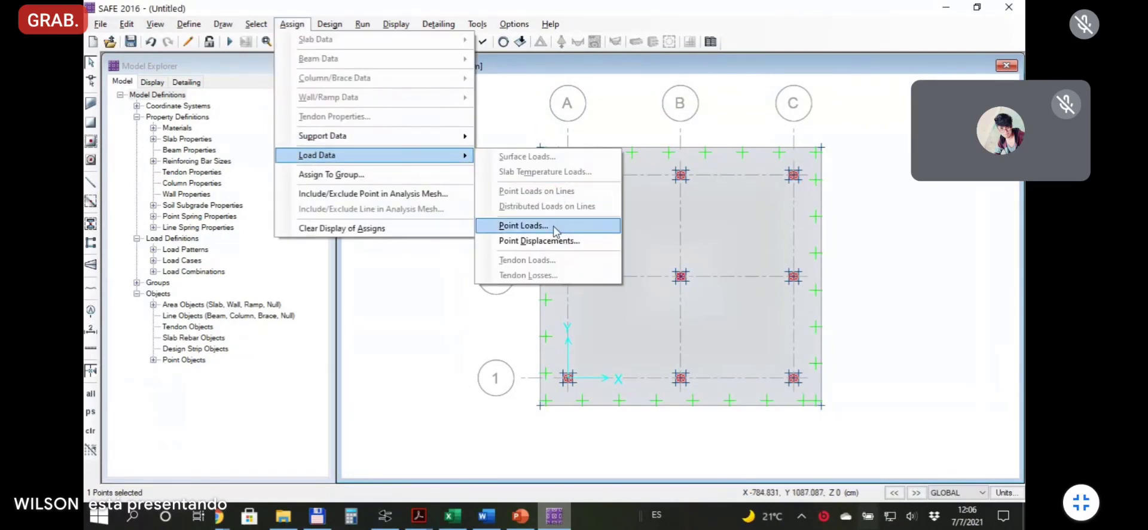
{"action": "left_click", "coordinate": [526, 225]}
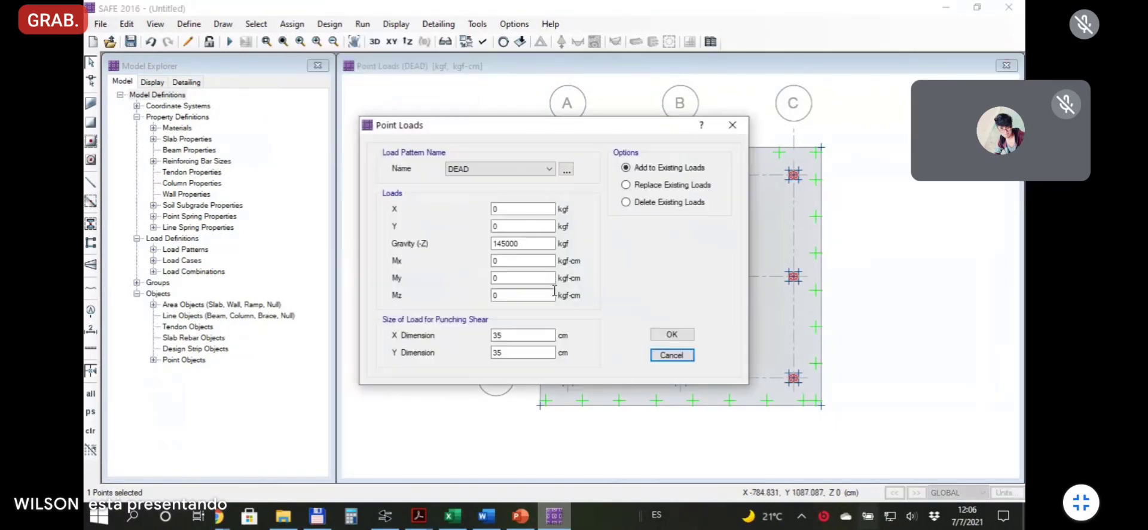
{"action": "left_click", "coordinate": [549, 170]}
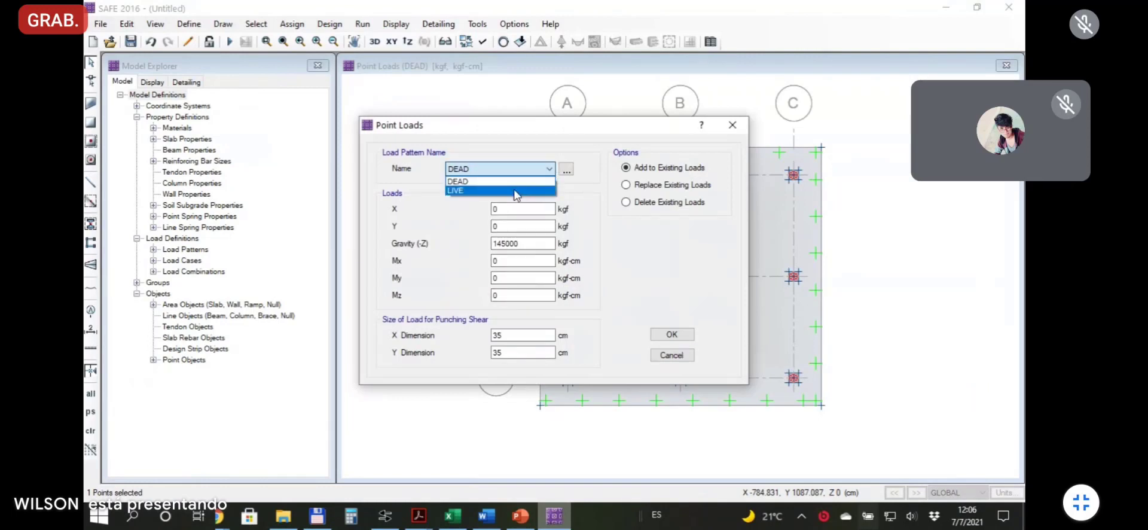
{"action": "left_click", "coordinate": [472, 189]}
{"action": "left_click_drag", "start_coordinate": [507, 243], "coordinate": [484, 243]}
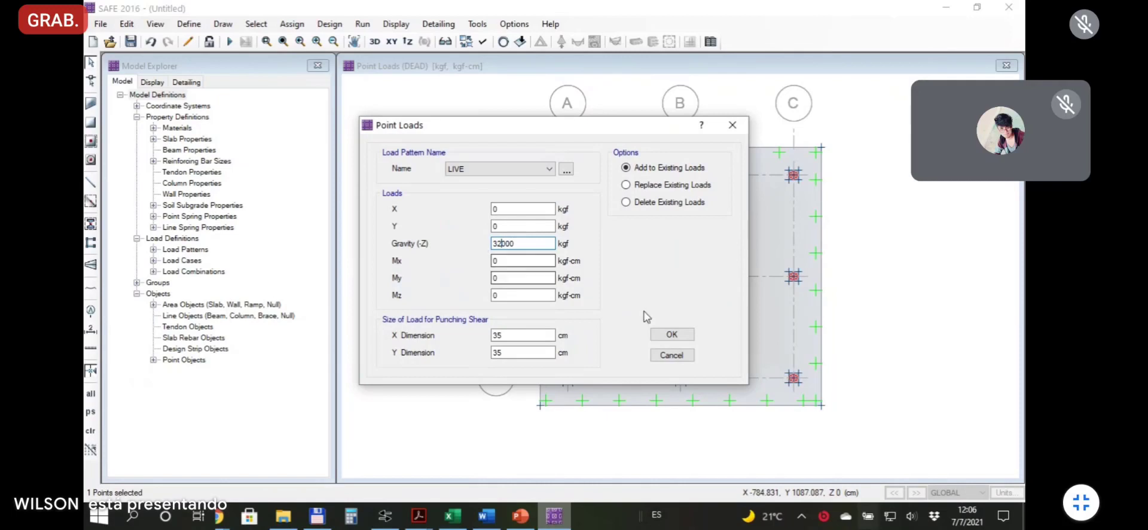
{"action": "left_click", "coordinate": [672, 335]}
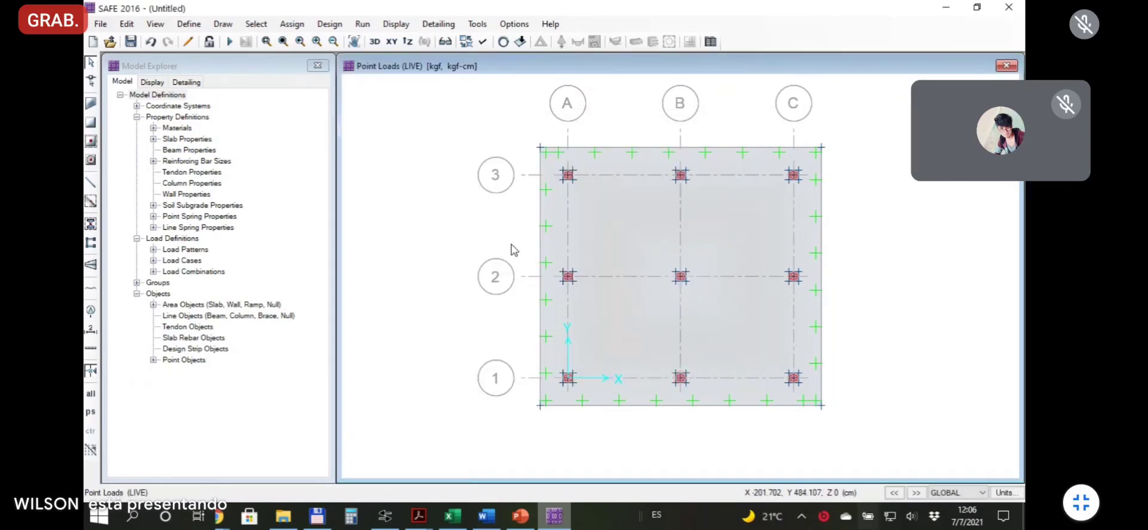
{"action": "left_click", "coordinate": [375, 43]}
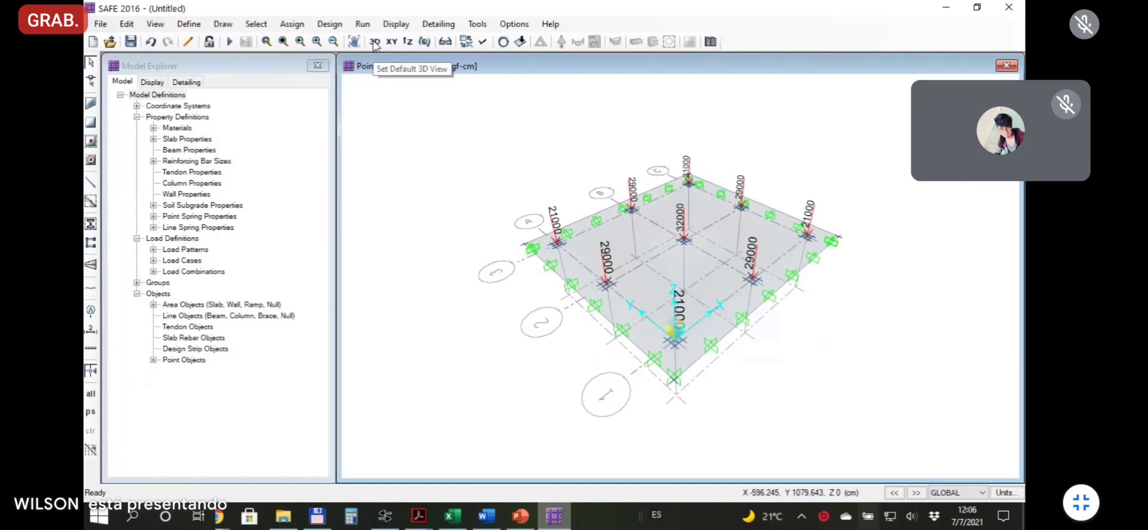